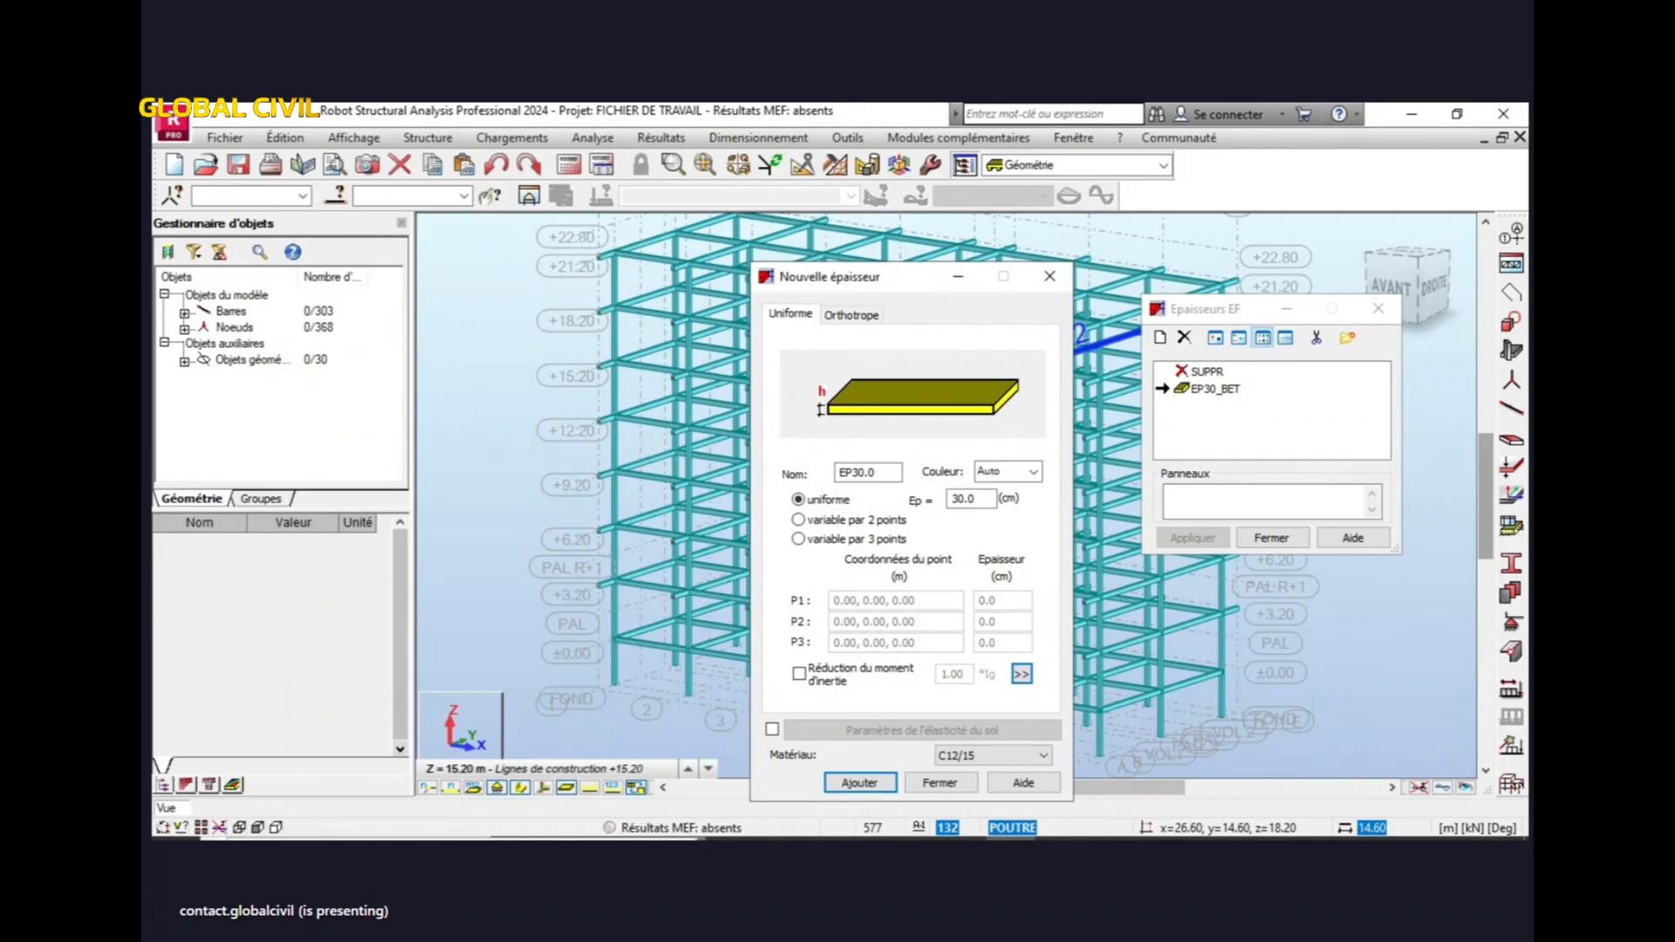
- Define a uniform thickness named PAILLASSE, 10 cm thick, with BETON SPECIAL as its material
{"action": "left_click", "coordinate": [850, 314]}
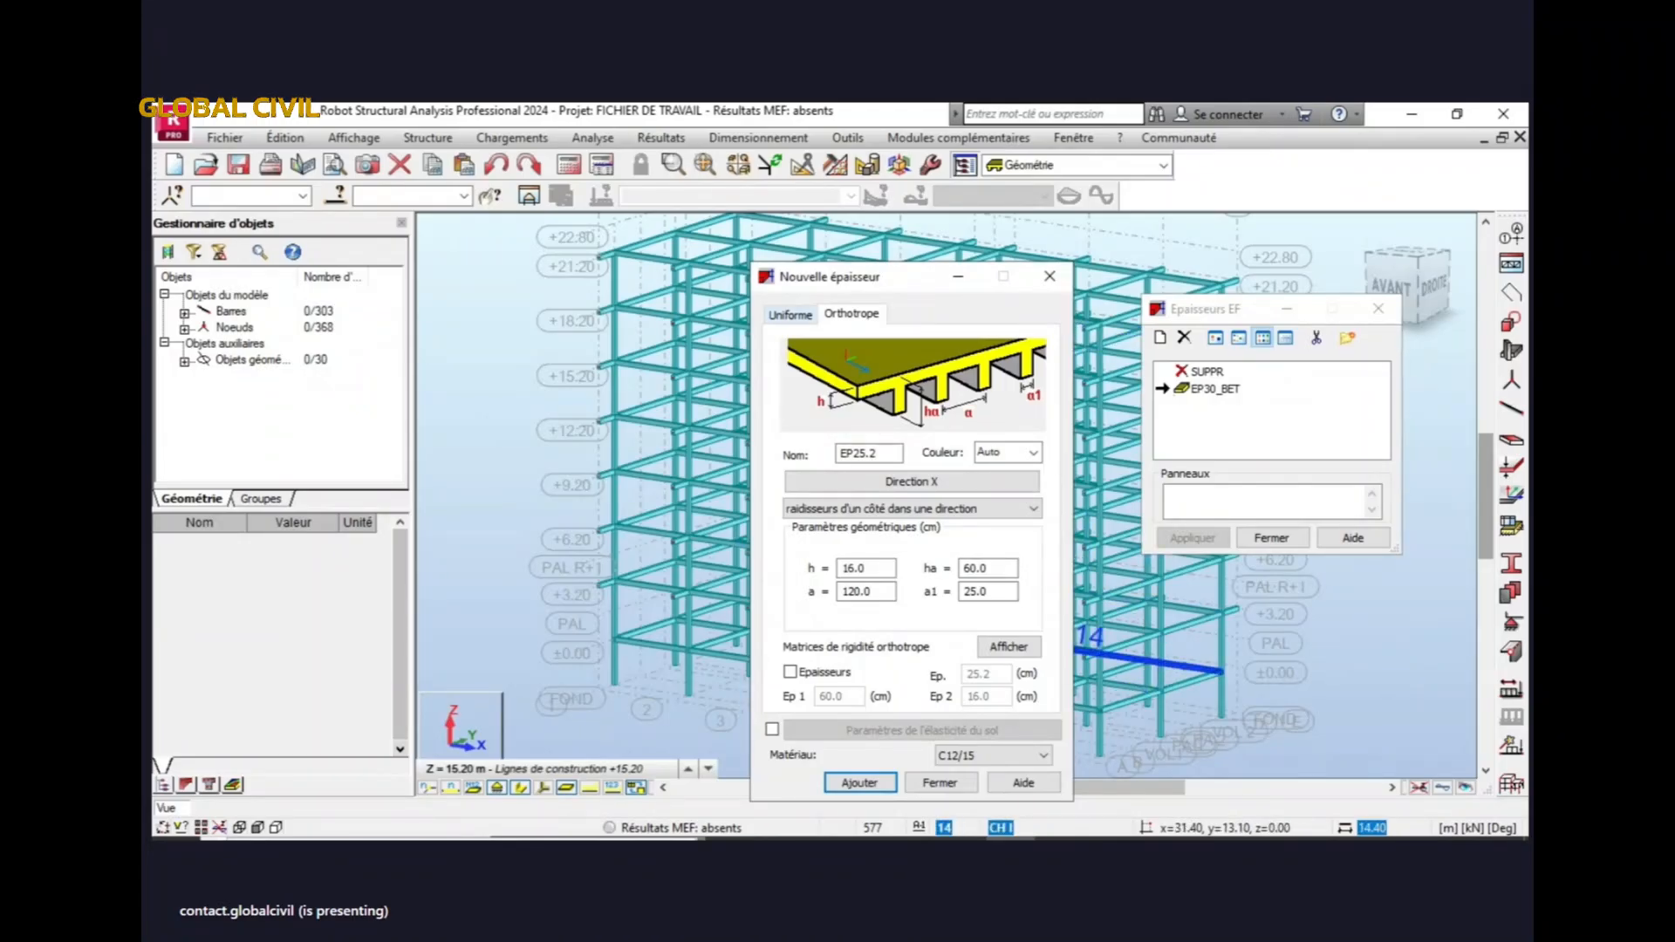
{"action": "left_click", "coordinate": [790, 314]}
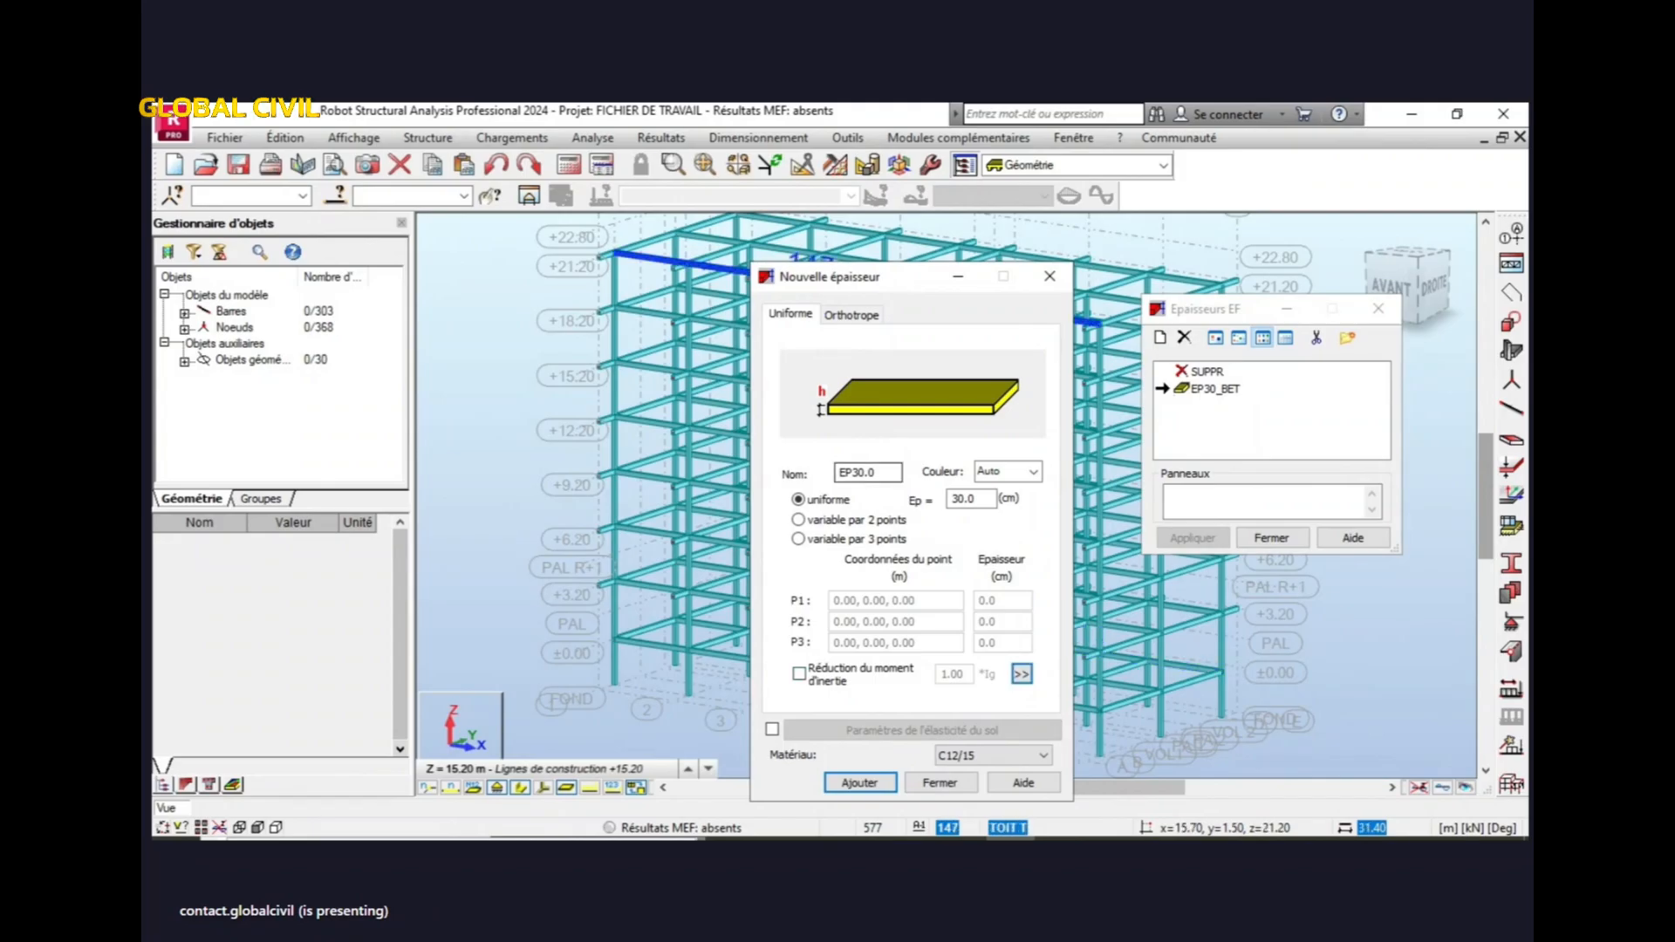
{"action": "left_click_drag", "start_coordinate": [878, 473], "coordinate": [735, 504]}
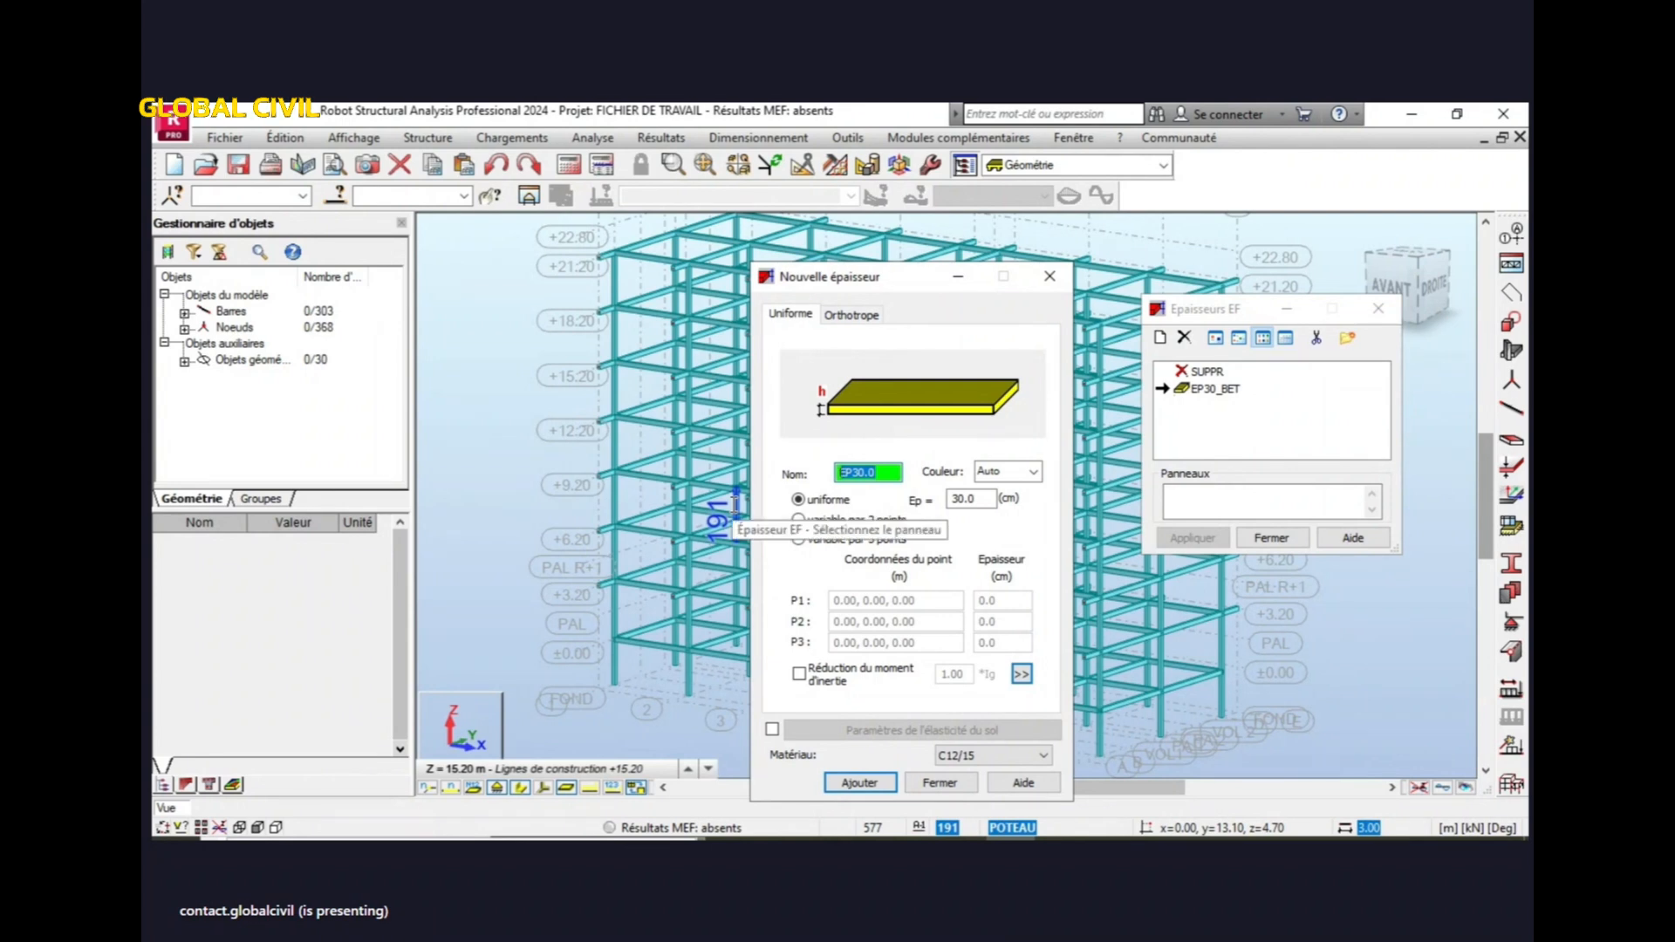
{"action": "type", "text": "PAILLAS"}
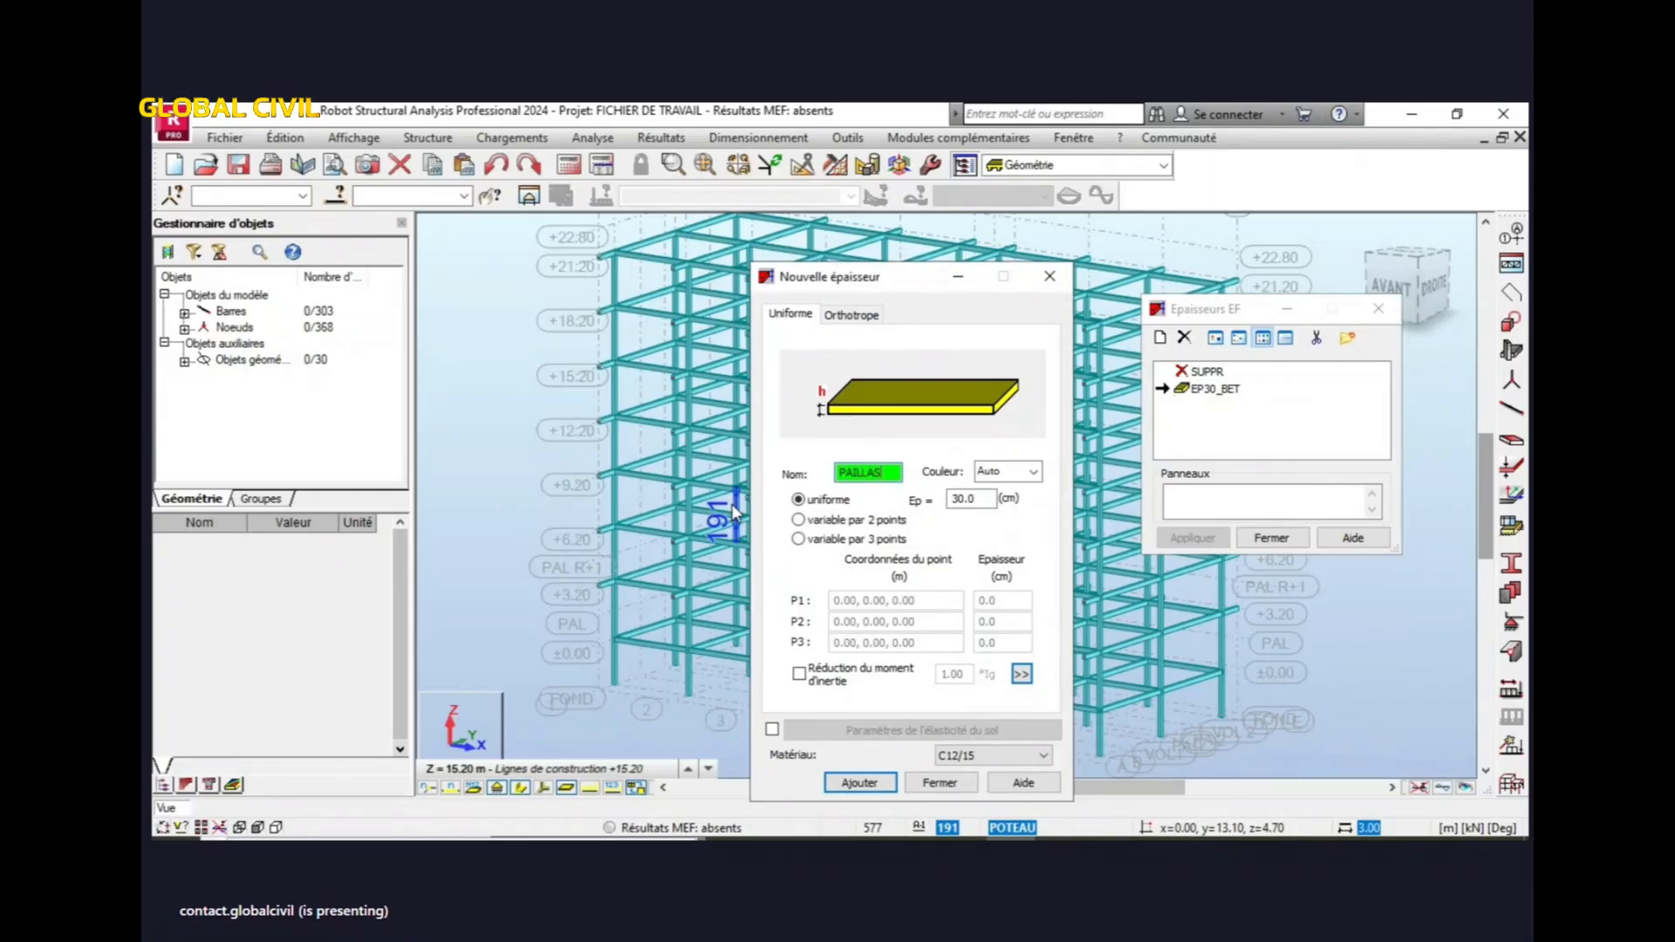
{"action": "type", "text": "SE"}
{"action": "key", "text": "Tab"}
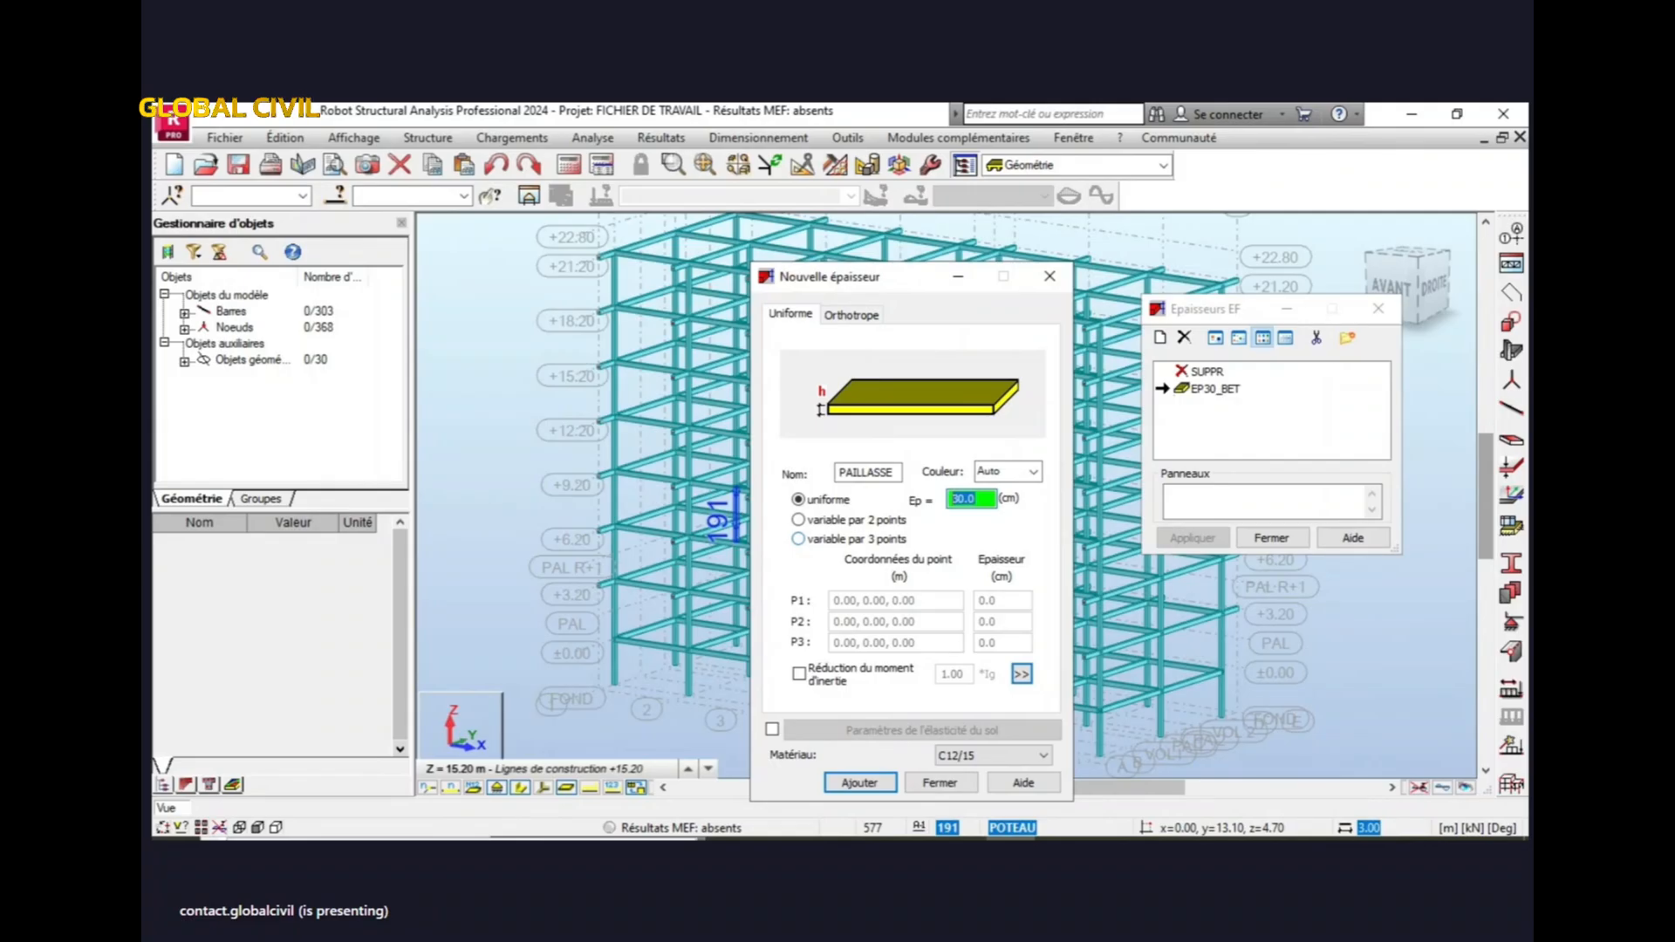
{"action": "type", "text": "10"}
{"action": "left_click", "coordinate": [992, 755]}
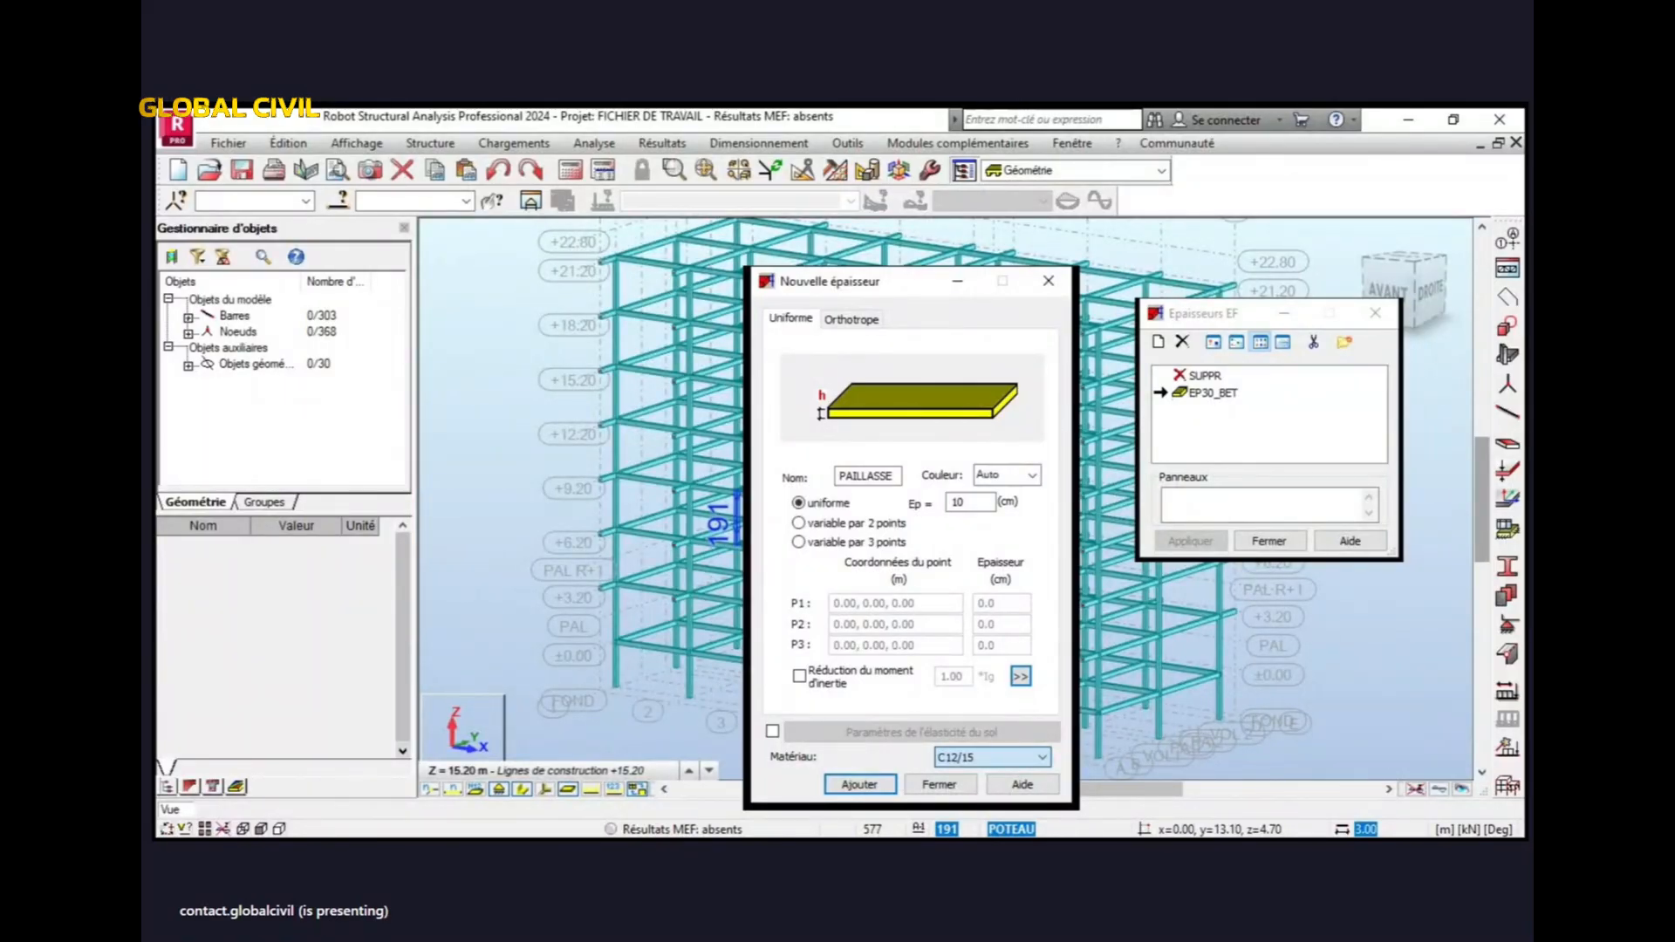
{"action": "left_click", "coordinate": [1017, 425]}
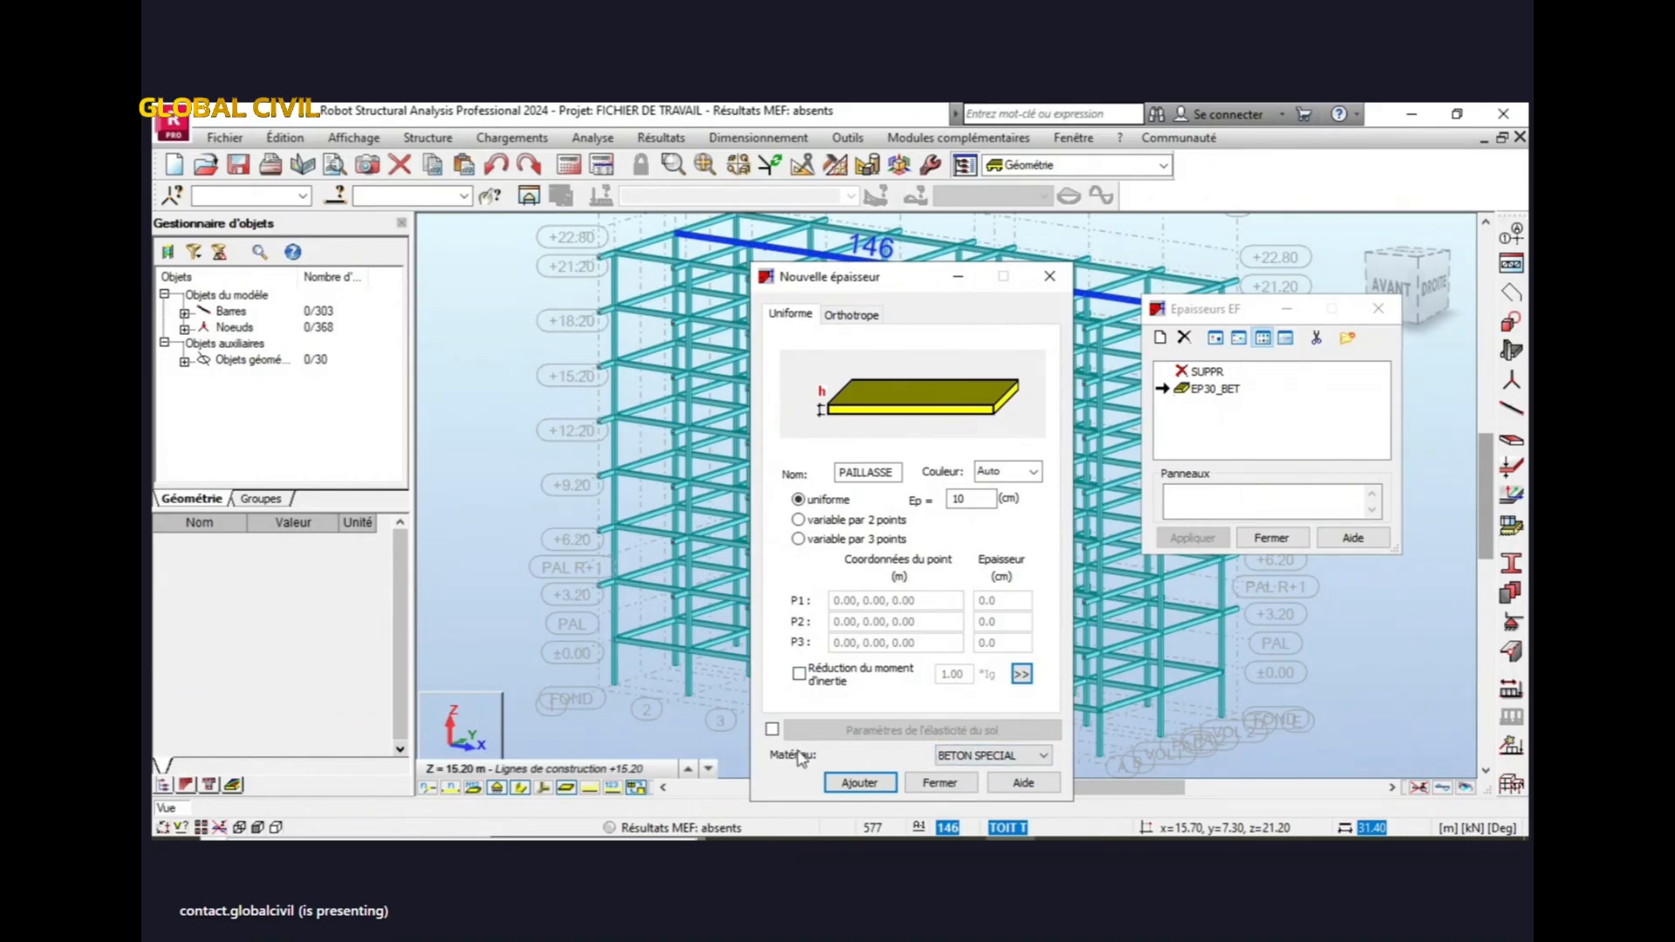
- Try to add the PAILLASSE thickness without soil elasticity parameters, declining to modify the existing thickness of that name
{"action": "left_click", "coordinate": [772, 729]}
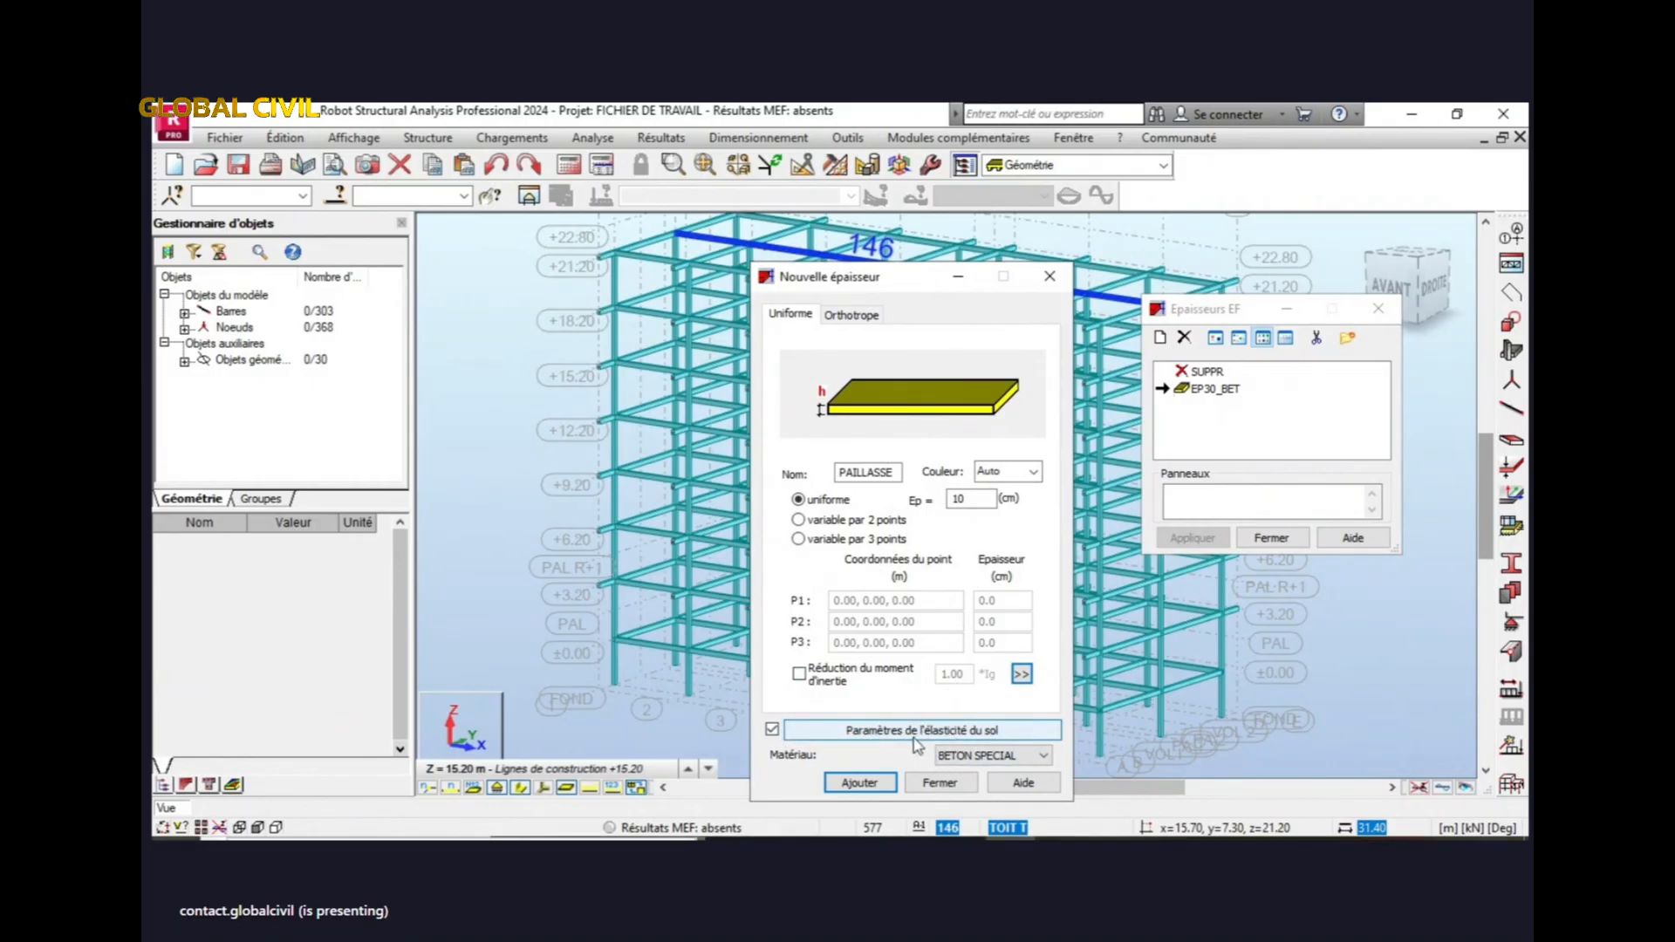
{"action": "left_click", "coordinate": [772, 733]}
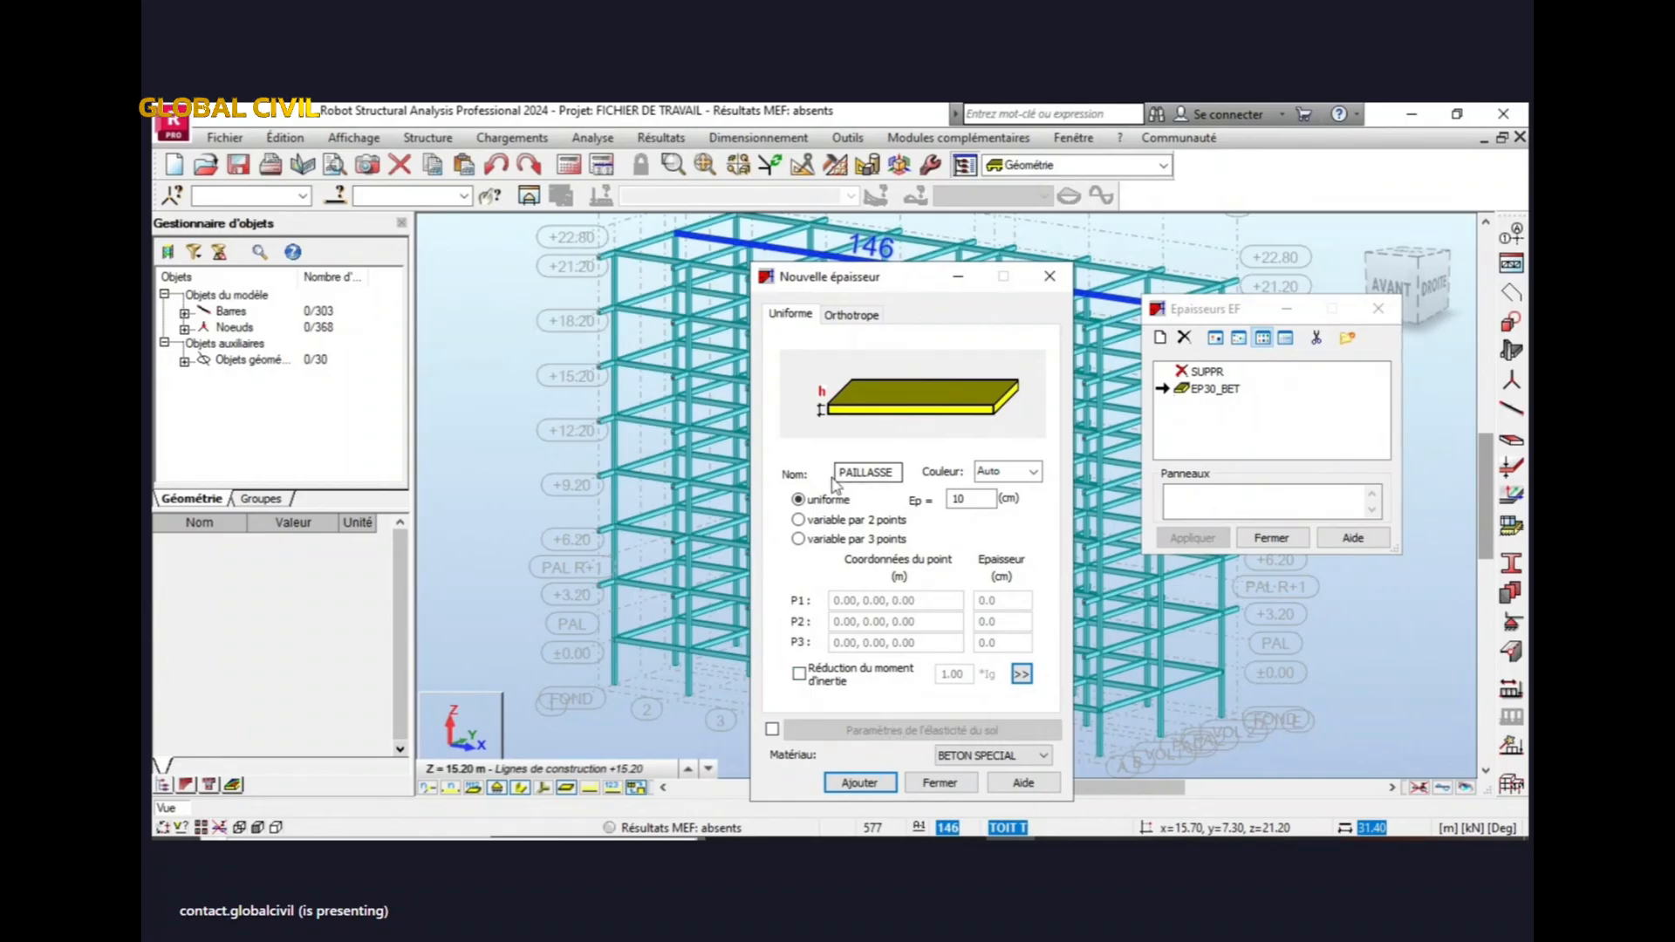
{"action": "left_click", "coordinate": [877, 476]}
{"action": "left_click", "coordinate": [969, 500]}
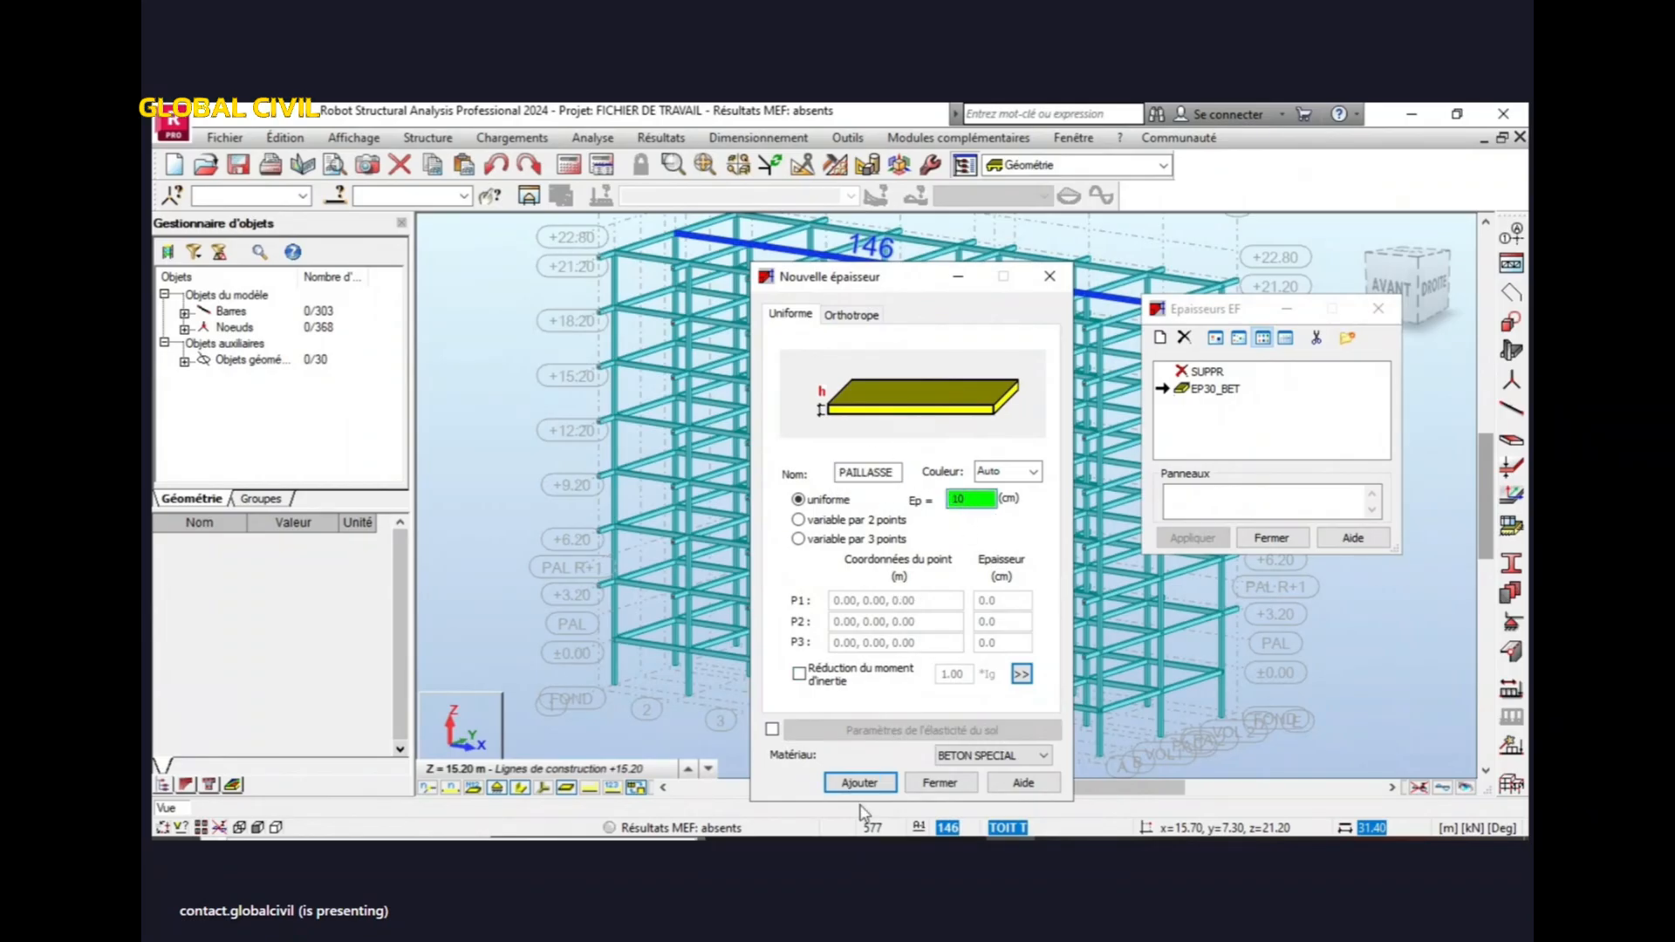
{"action": "left_click", "coordinate": [875, 783]}
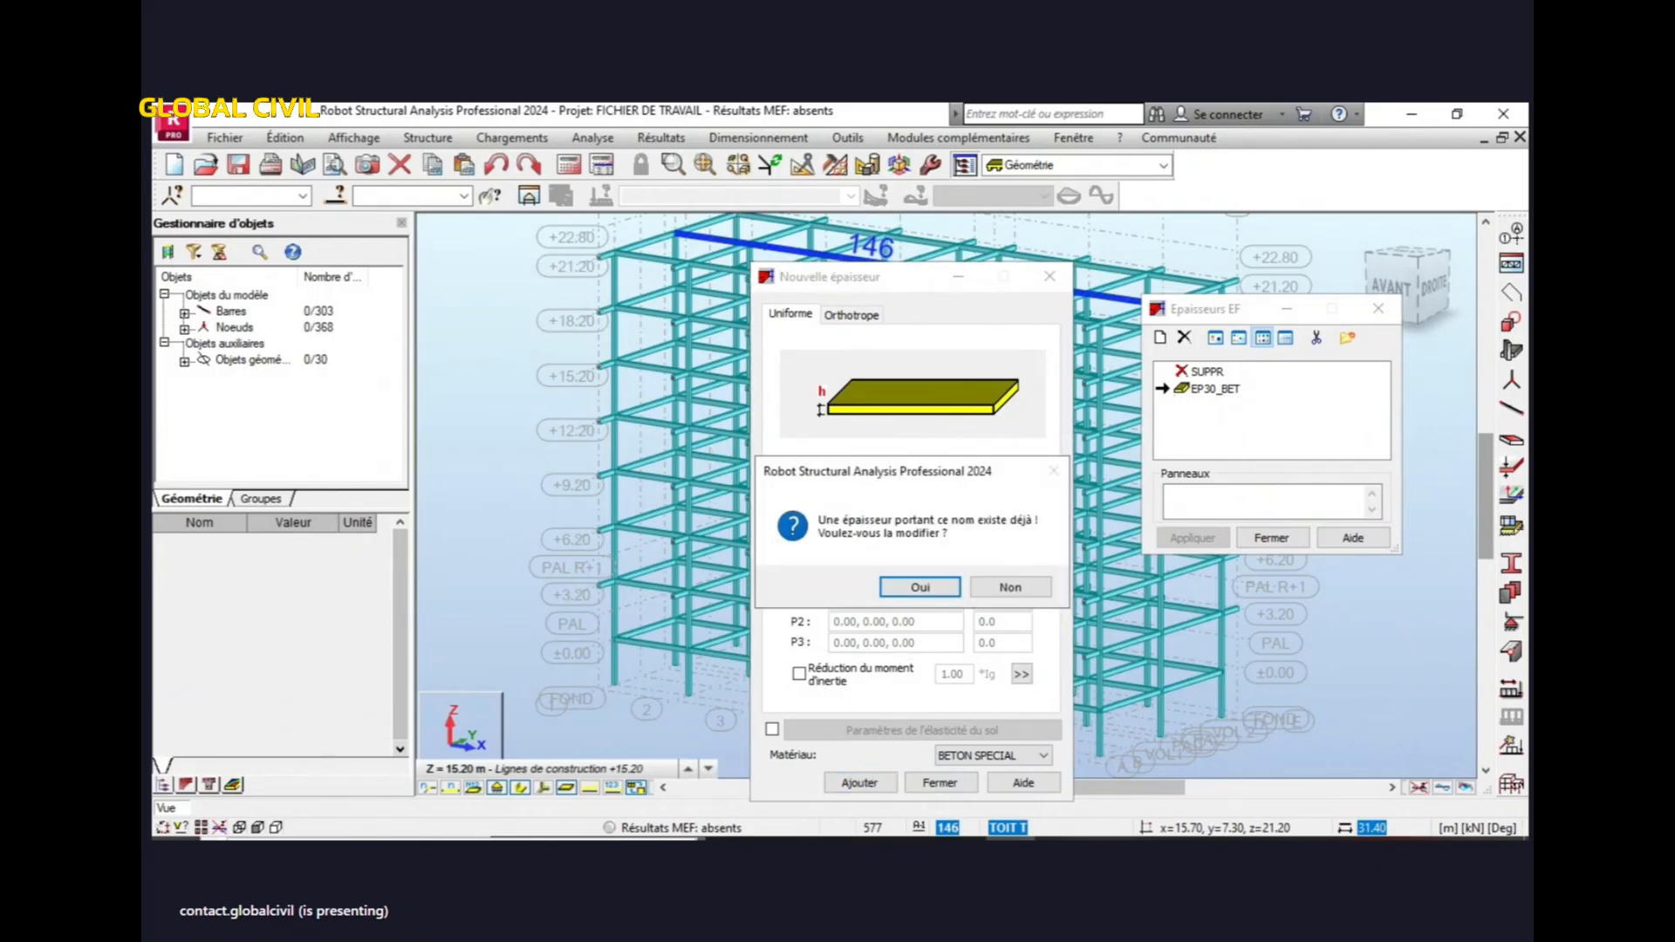
{"action": "left_click_drag", "start_coordinate": [949, 467], "coordinate": [886, 569]}
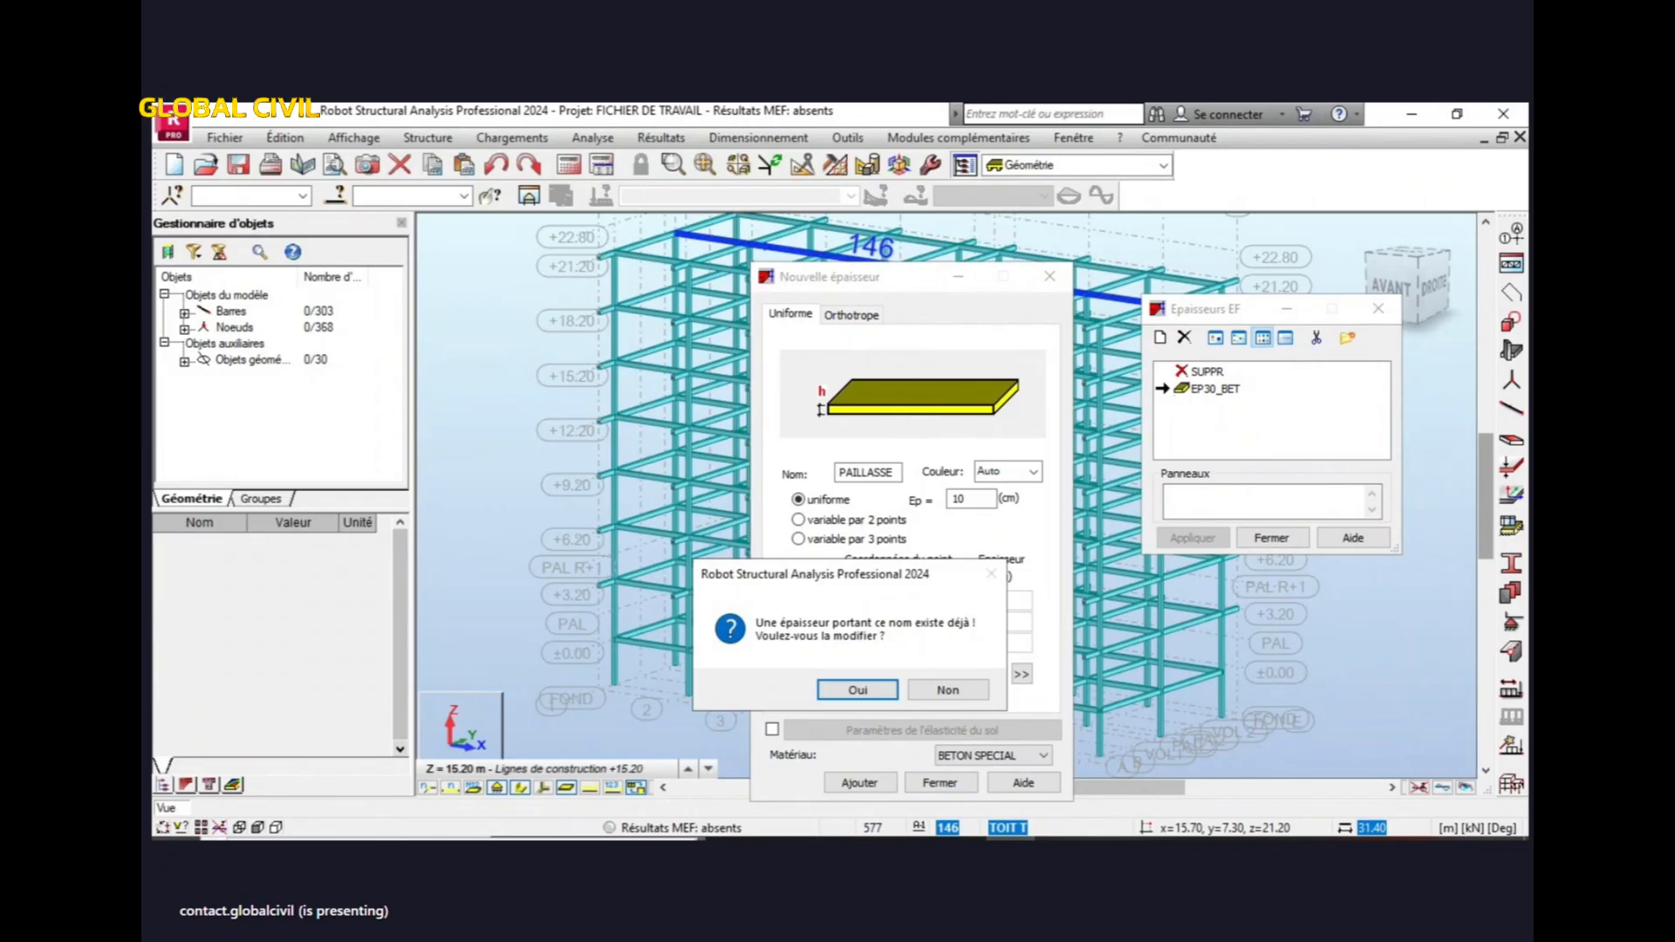
{"action": "left_click", "coordinate": [949, 691]}
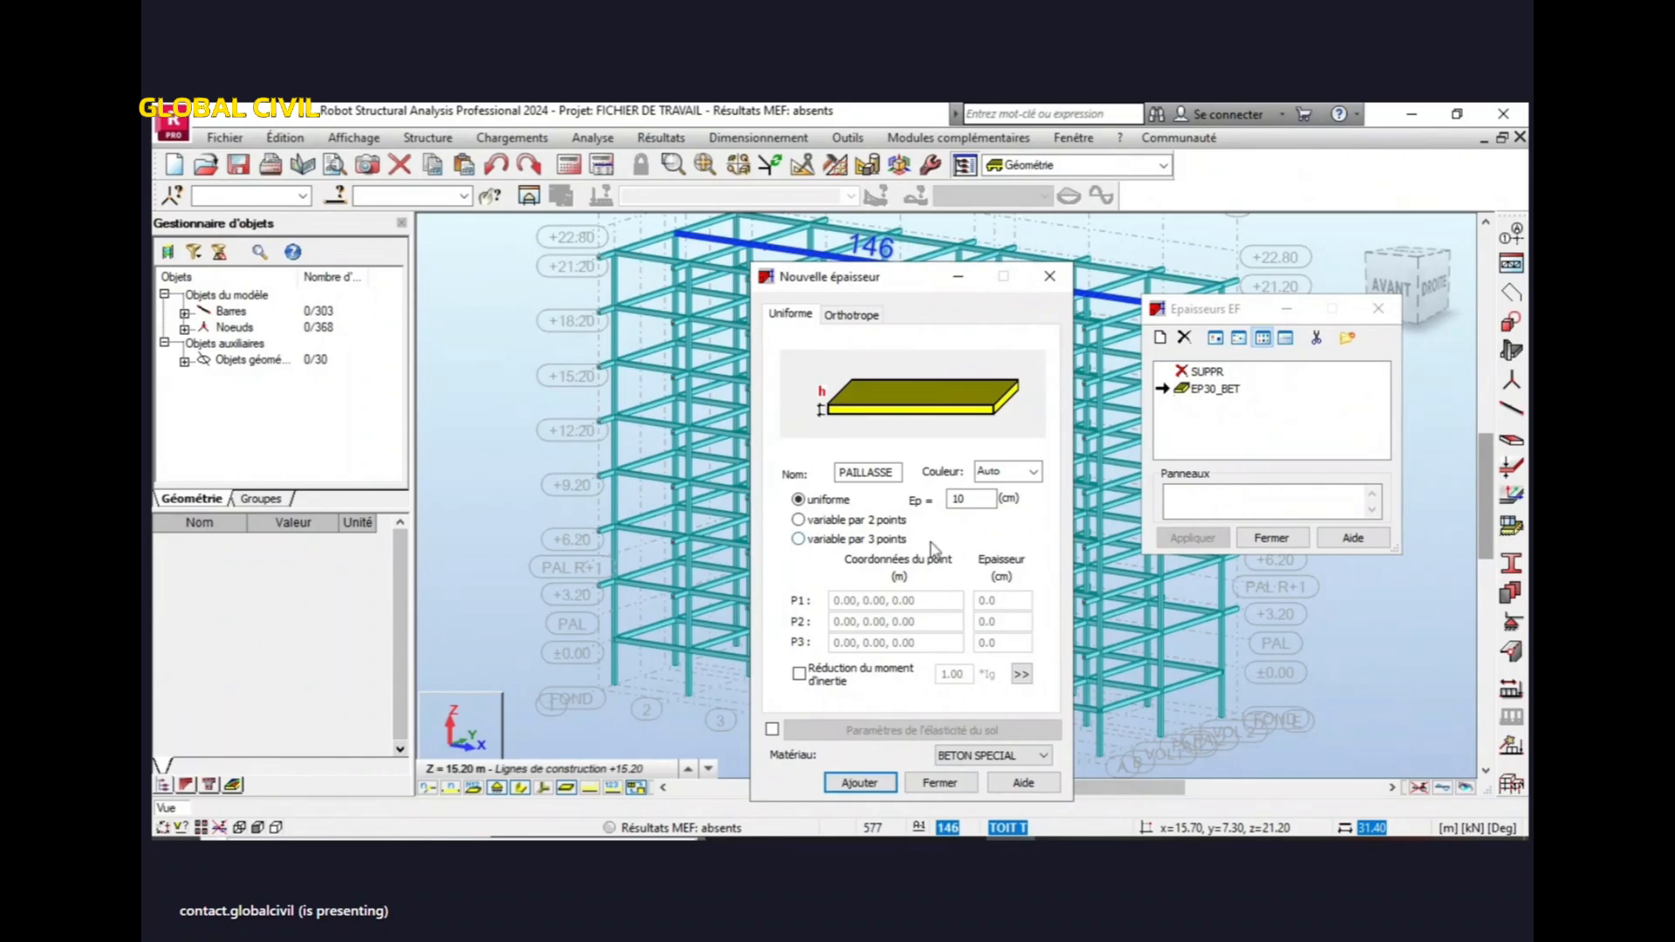
- Rename the new 10 cm thickness as DALLE P and add it to the thickness list
{"action": "double_click", "coordinate": [882, 478]}
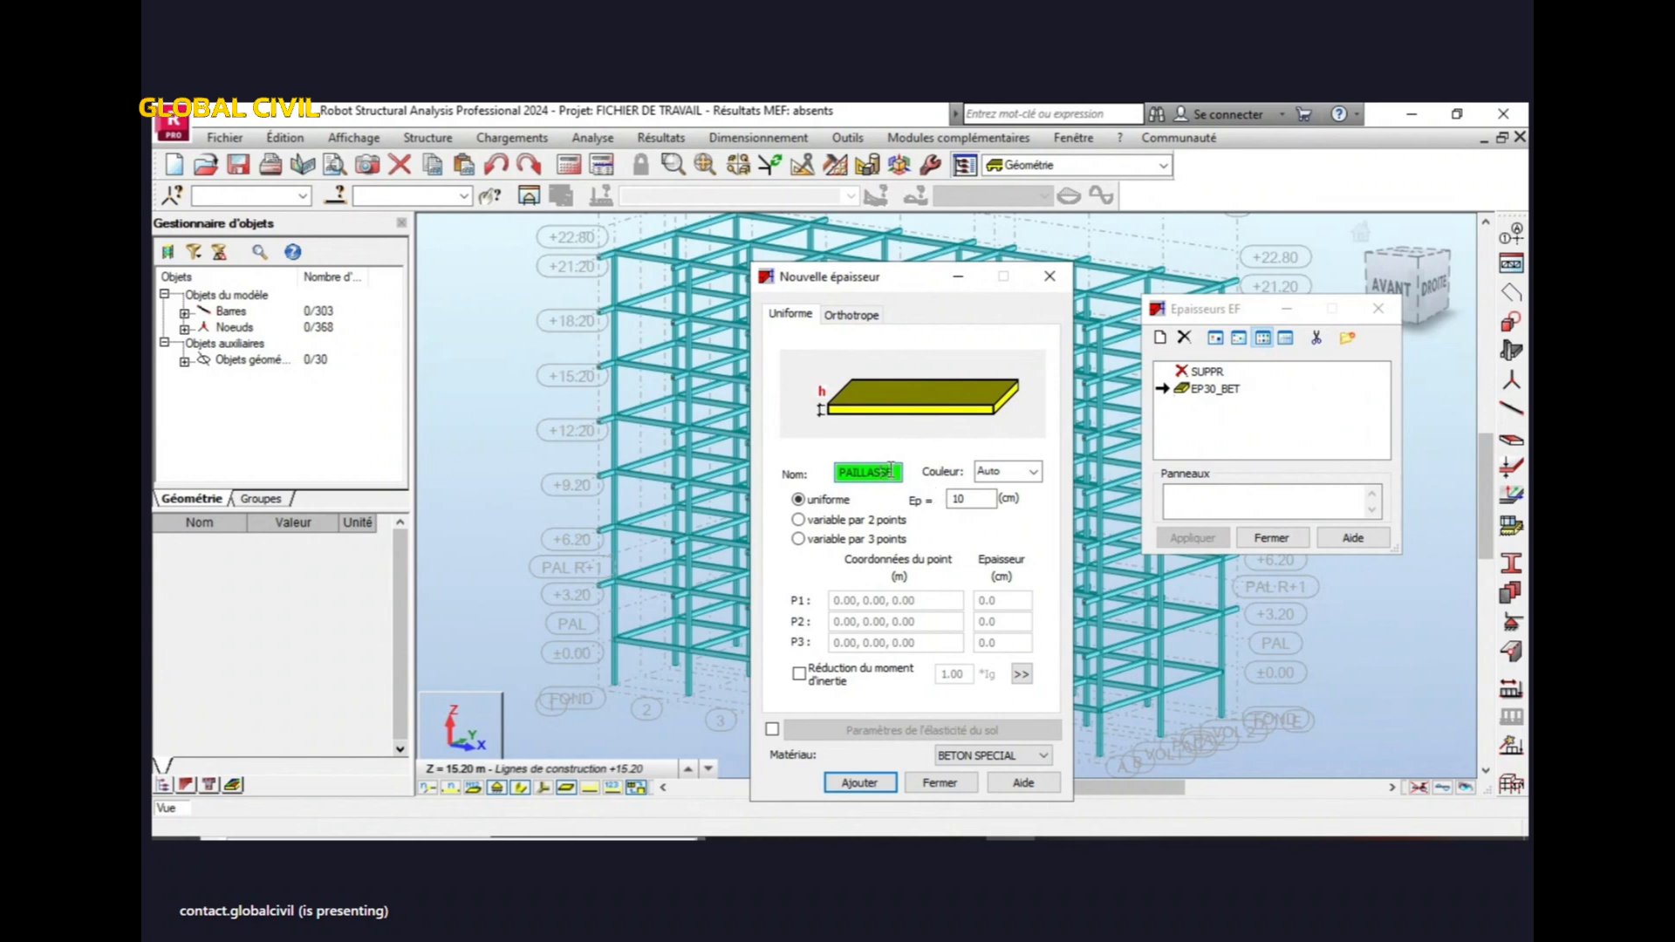
{"action": "left_click", "coordinate": [840, 481]}
{"action": "double_click", "coordinate": [896, 478]}
{"action": "left_click_drag", "start_coordinate": [899, 481], "coordinate": [838, 479]}
{"action": "type", "text": "DALLE"}
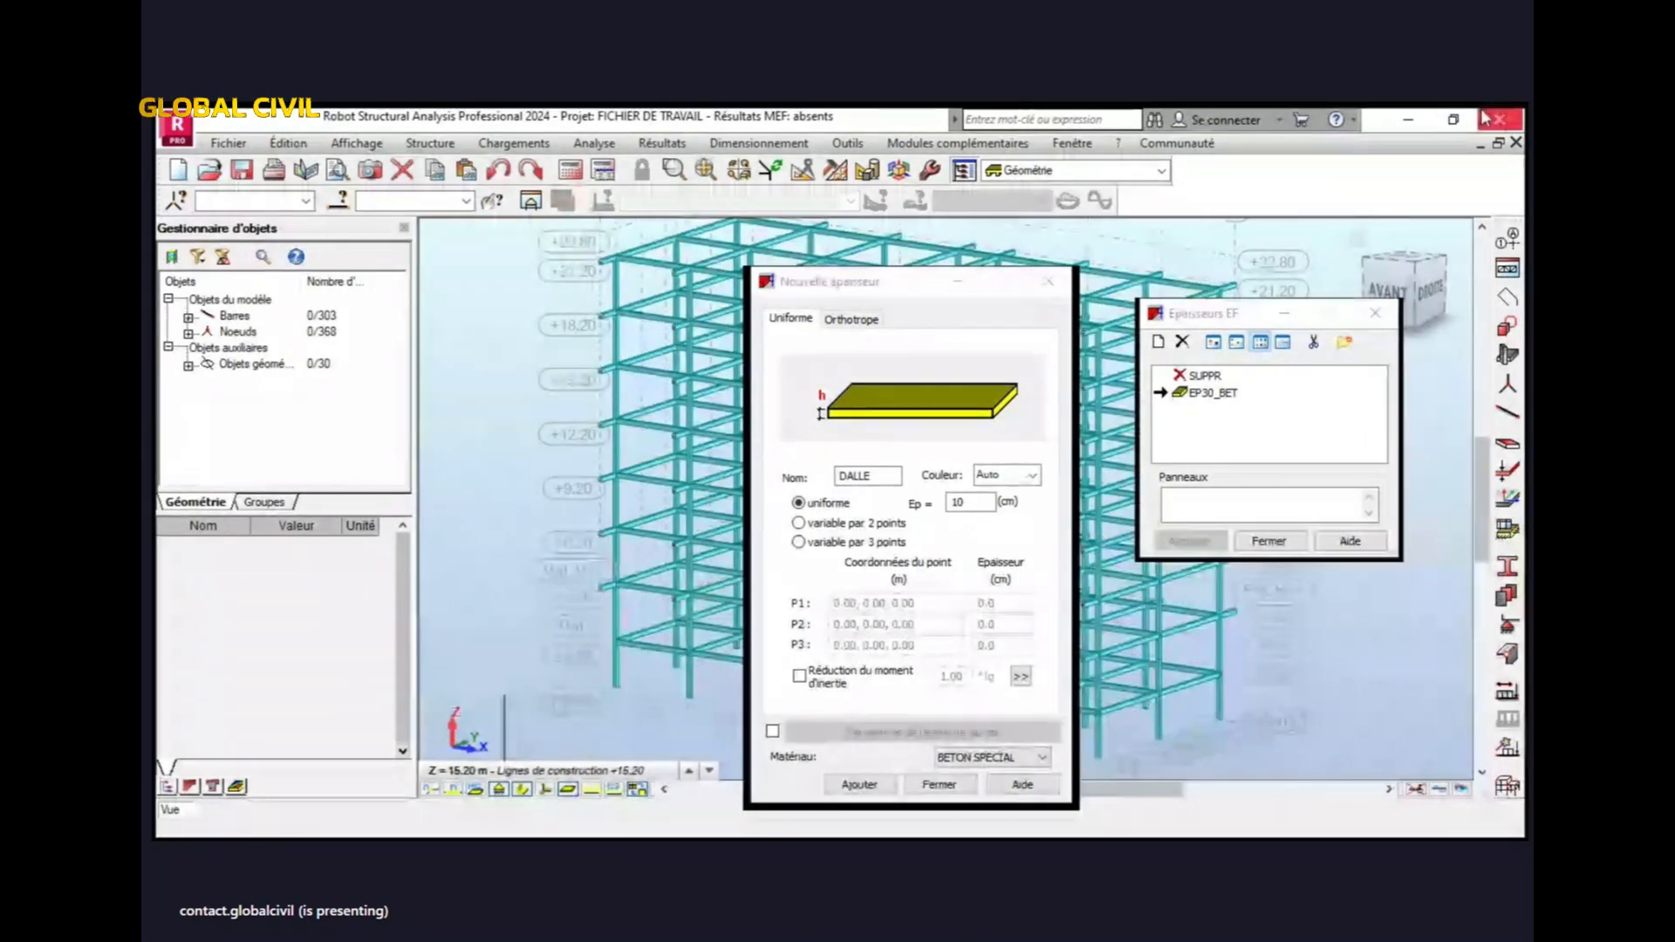
{"action": "type", "text": " P"}
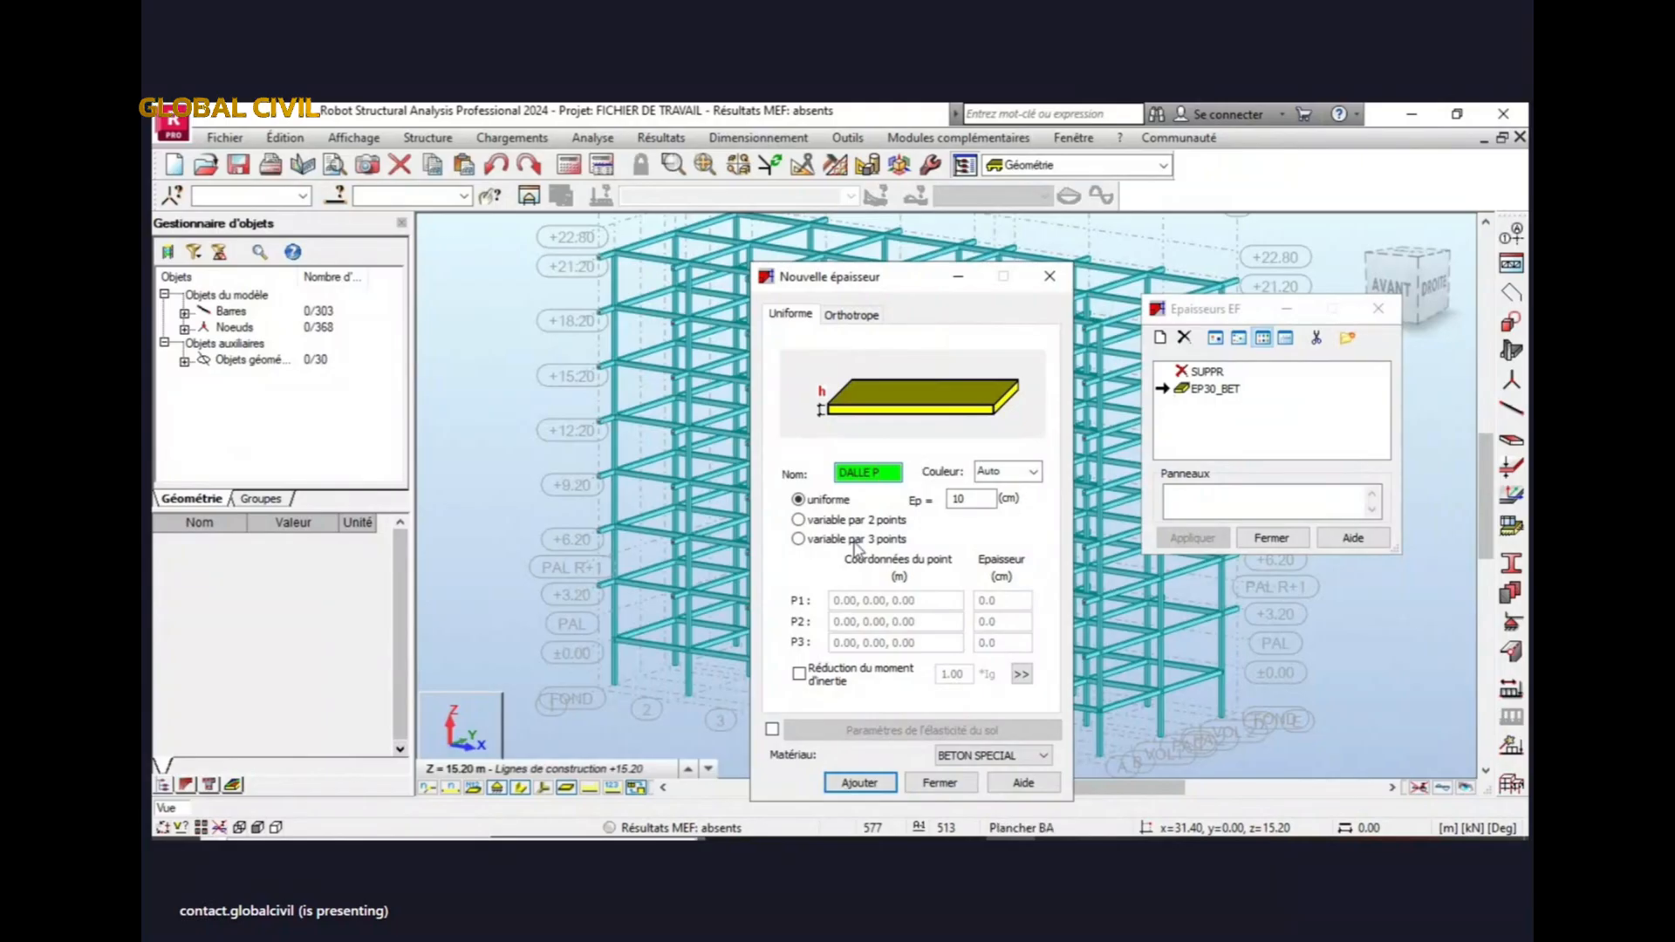
{"action": "left_click", "coordinate": [859, 782]}
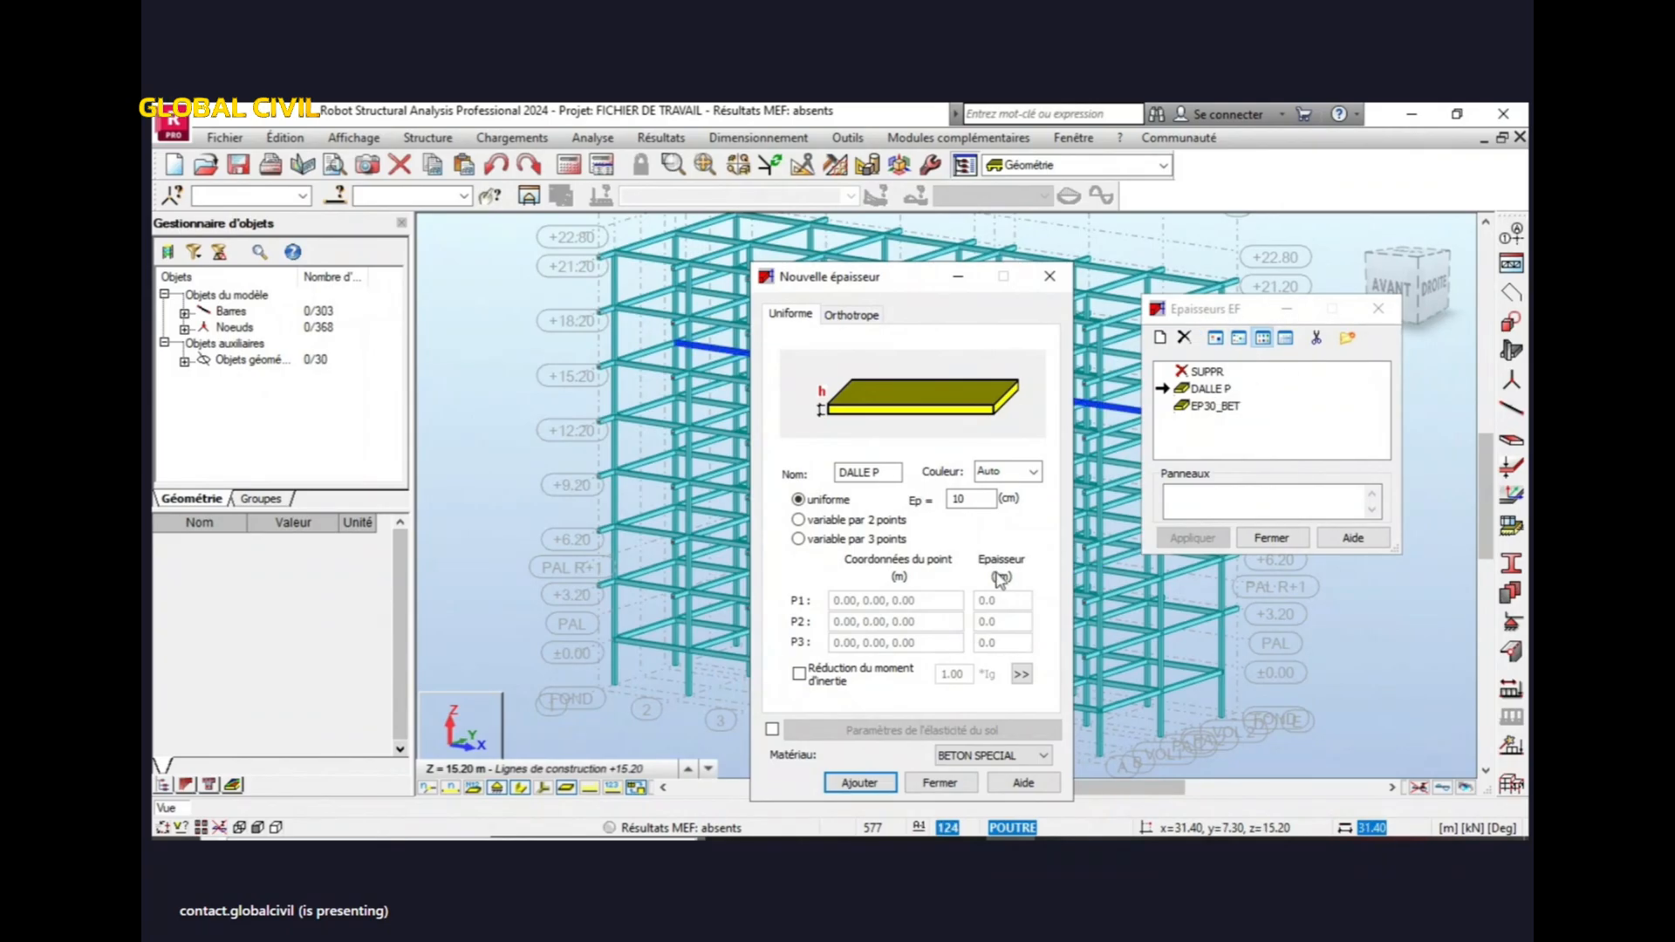
- Add another uniform 10 cm thickness named DALLE E, keeping BETON SPECIAL as its material
{"action": "double_click", "coordinate": [888, 473]}
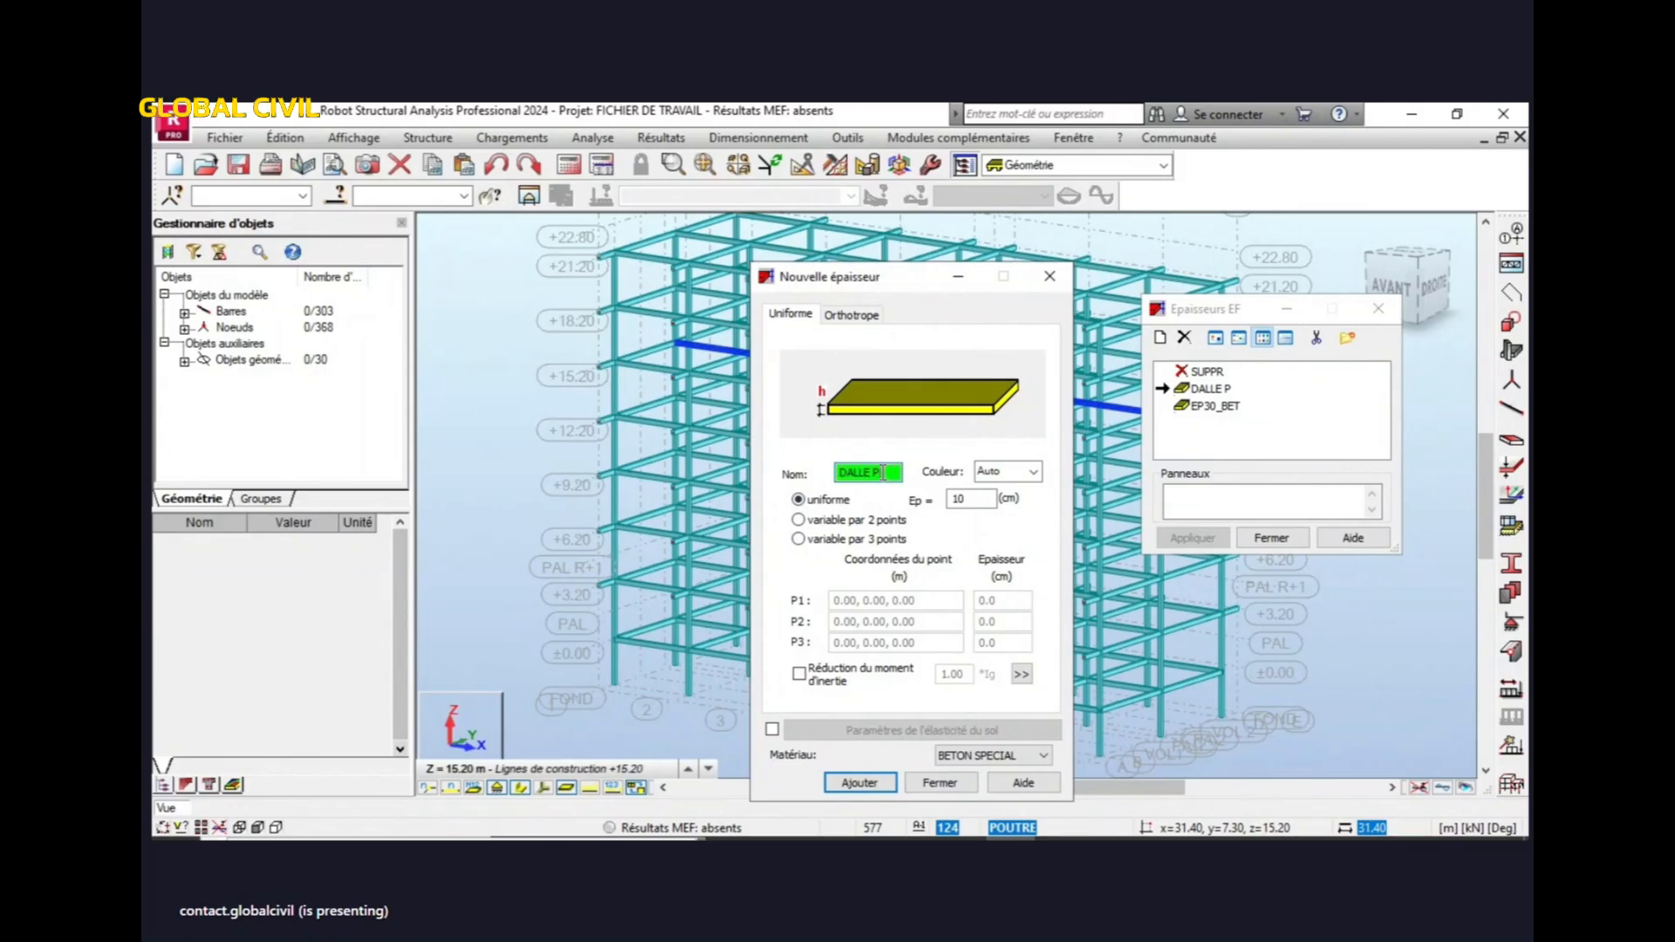
{"action": "type", "text": "EF"}
{"action": "left_click", "coordinate": [979, 498]}
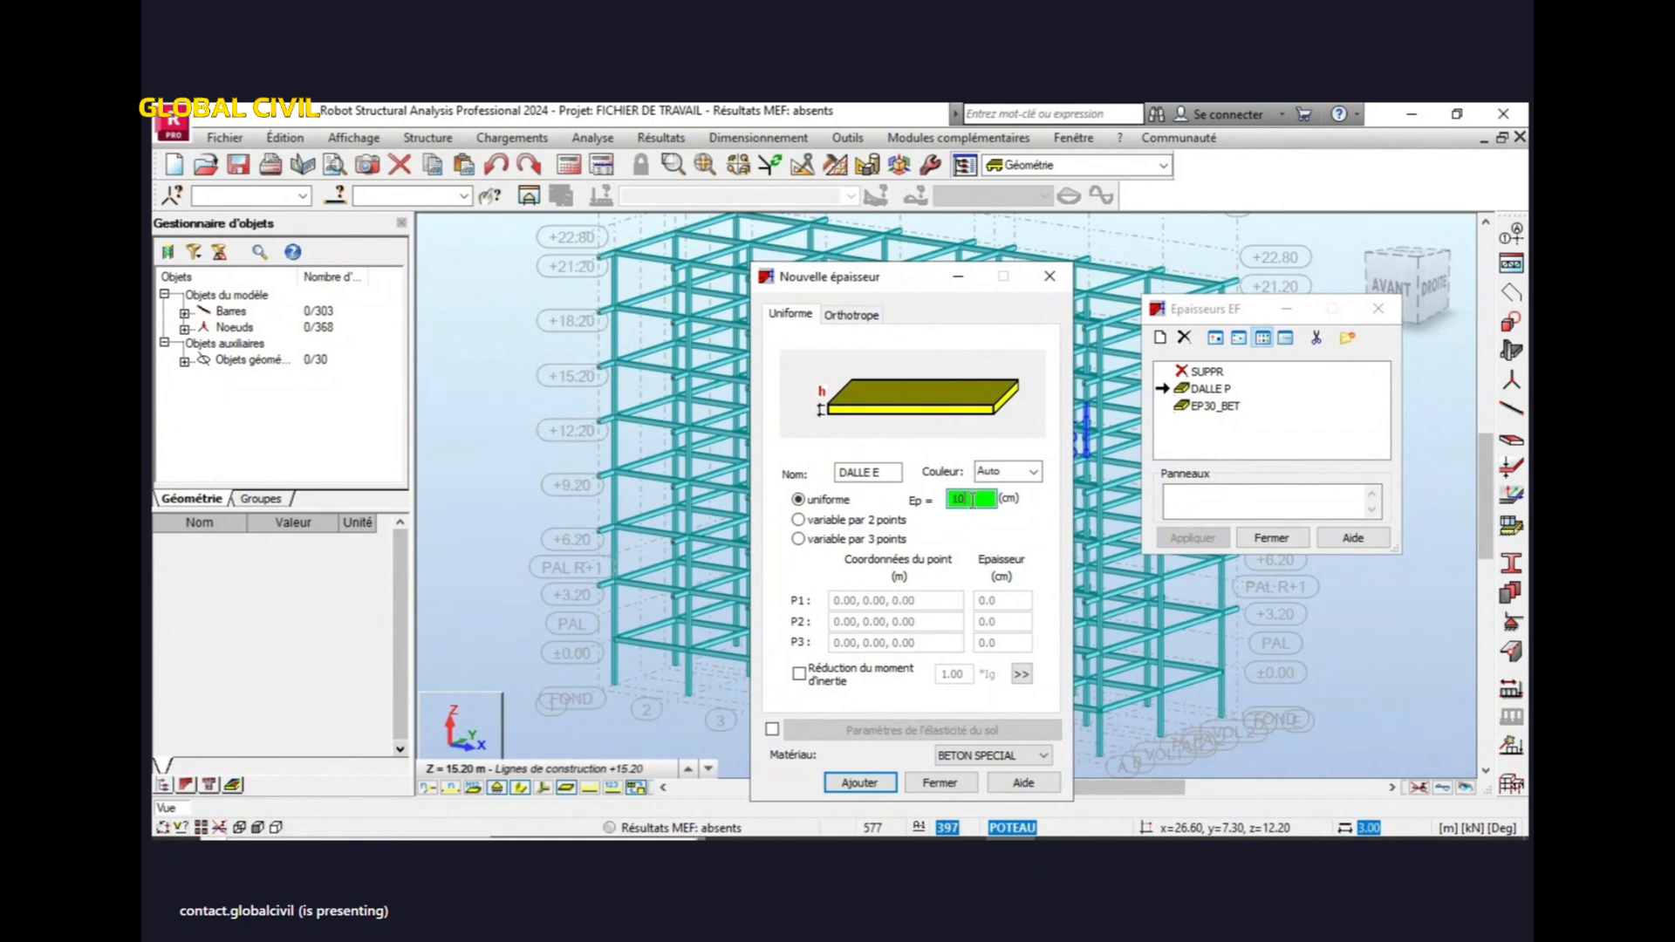
{"action": "left_click", "coordinate": [870, 788]}
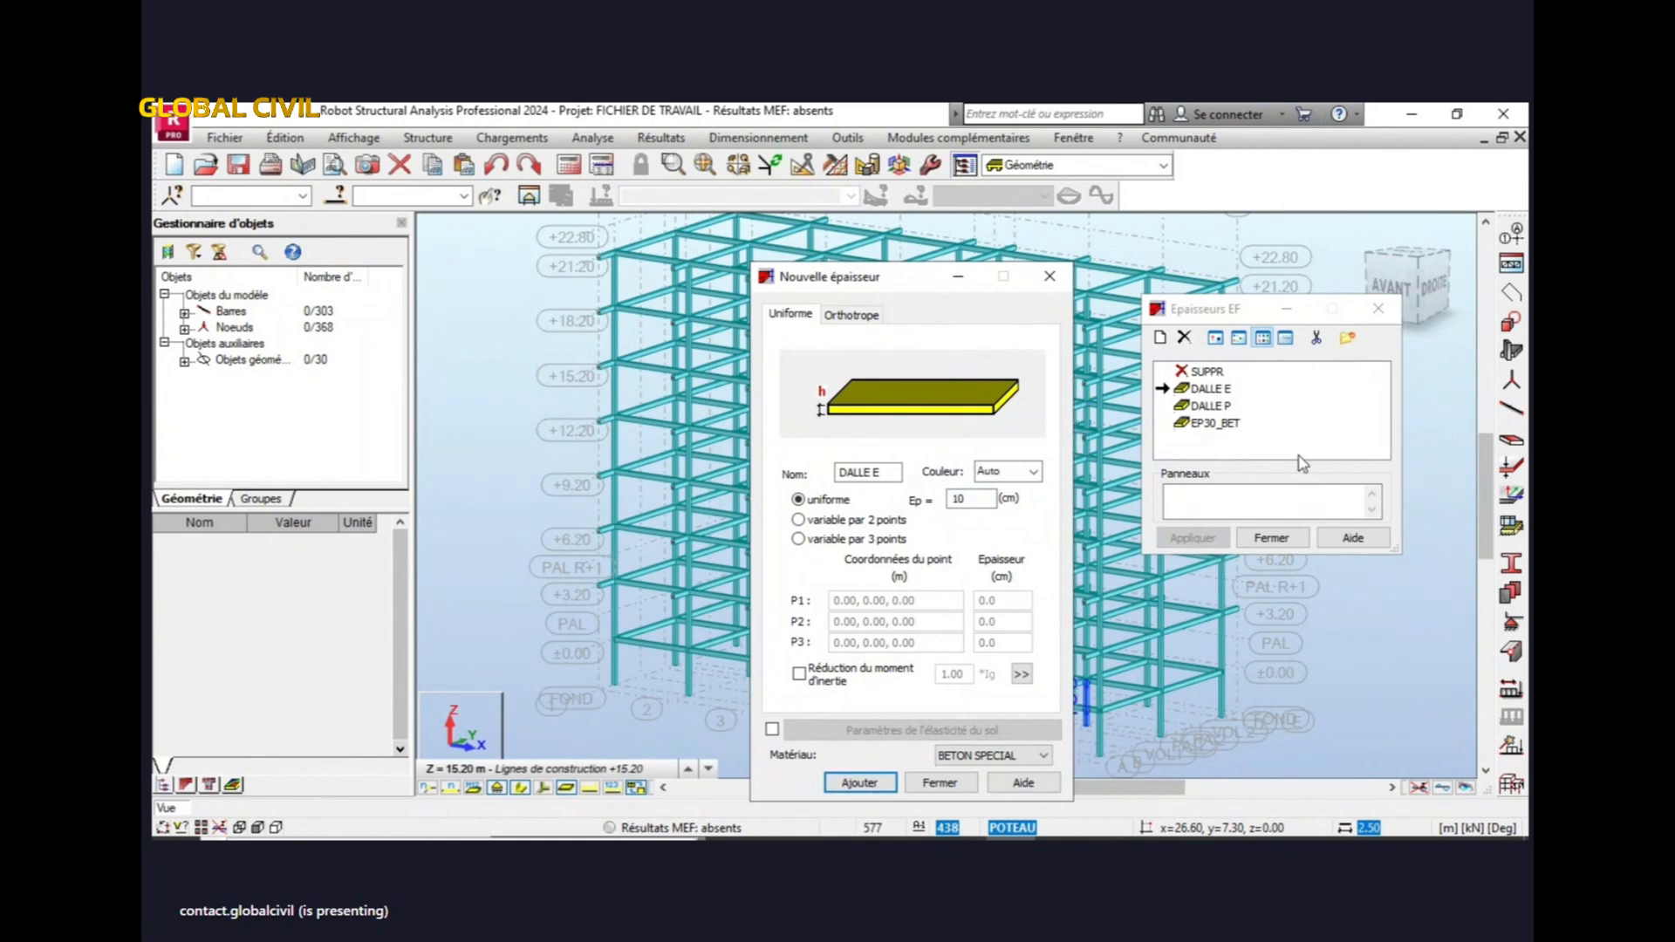
- Finish defining new thicknesses, make DALLE P the current thickness and close the thickness list
{"action": "left_click", "coordinate": [1049, 276]}
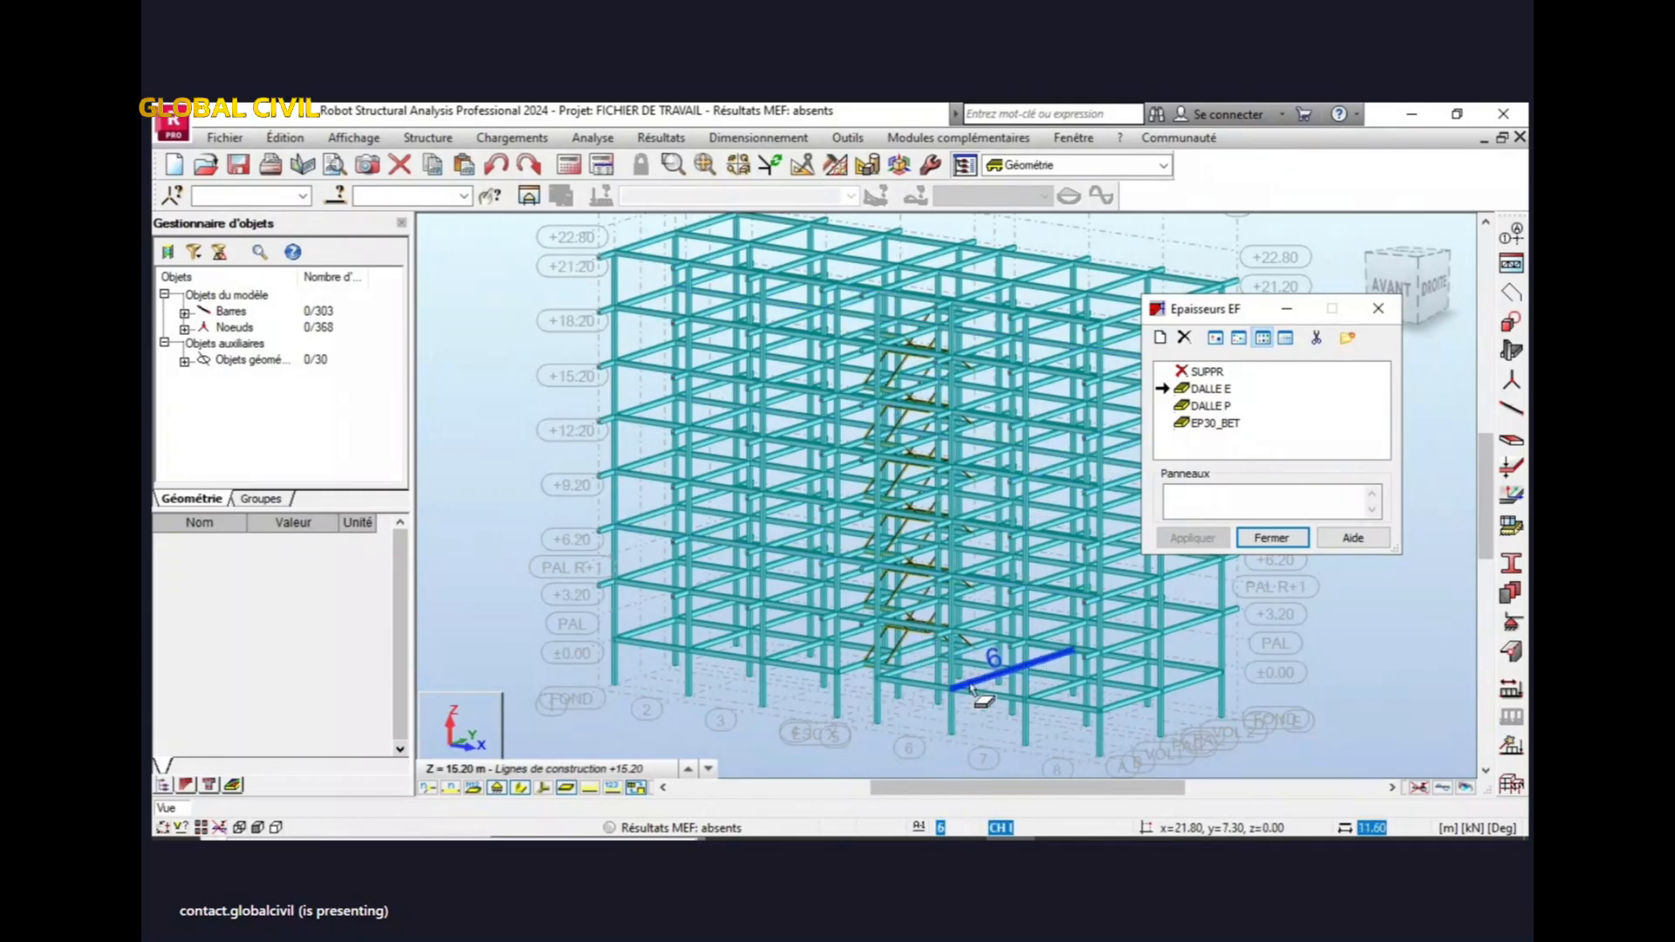
{"action": "left_click", "coordinate": [1221, 406]}
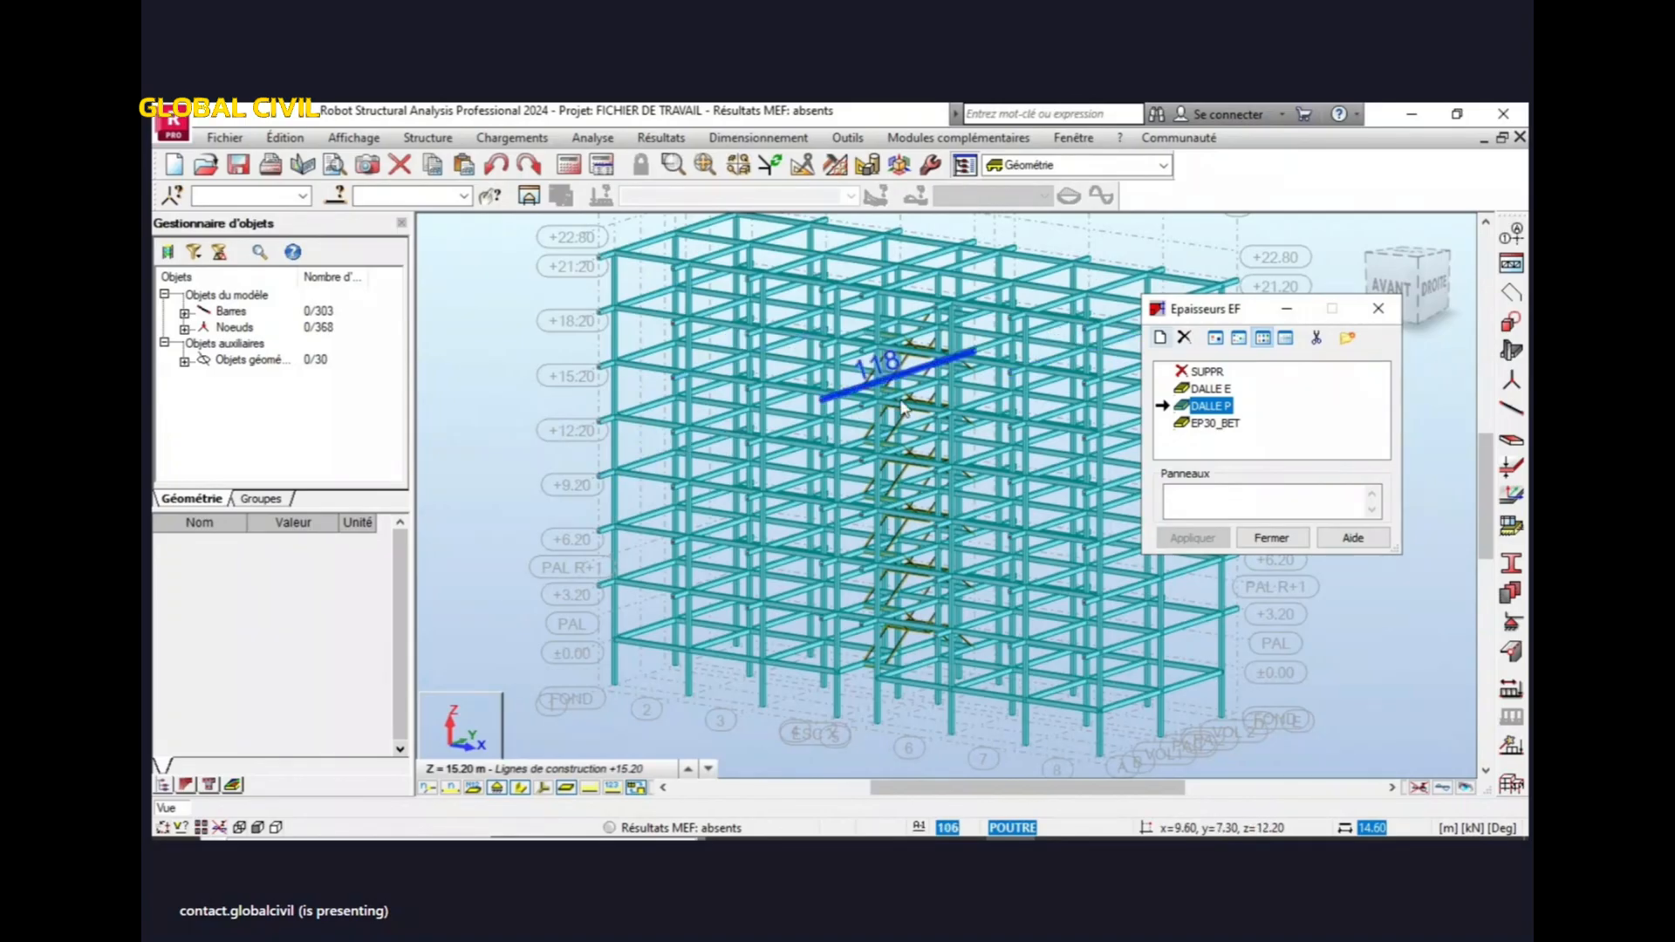
{"action": "left_click", "coordinate": [1378, 309]}
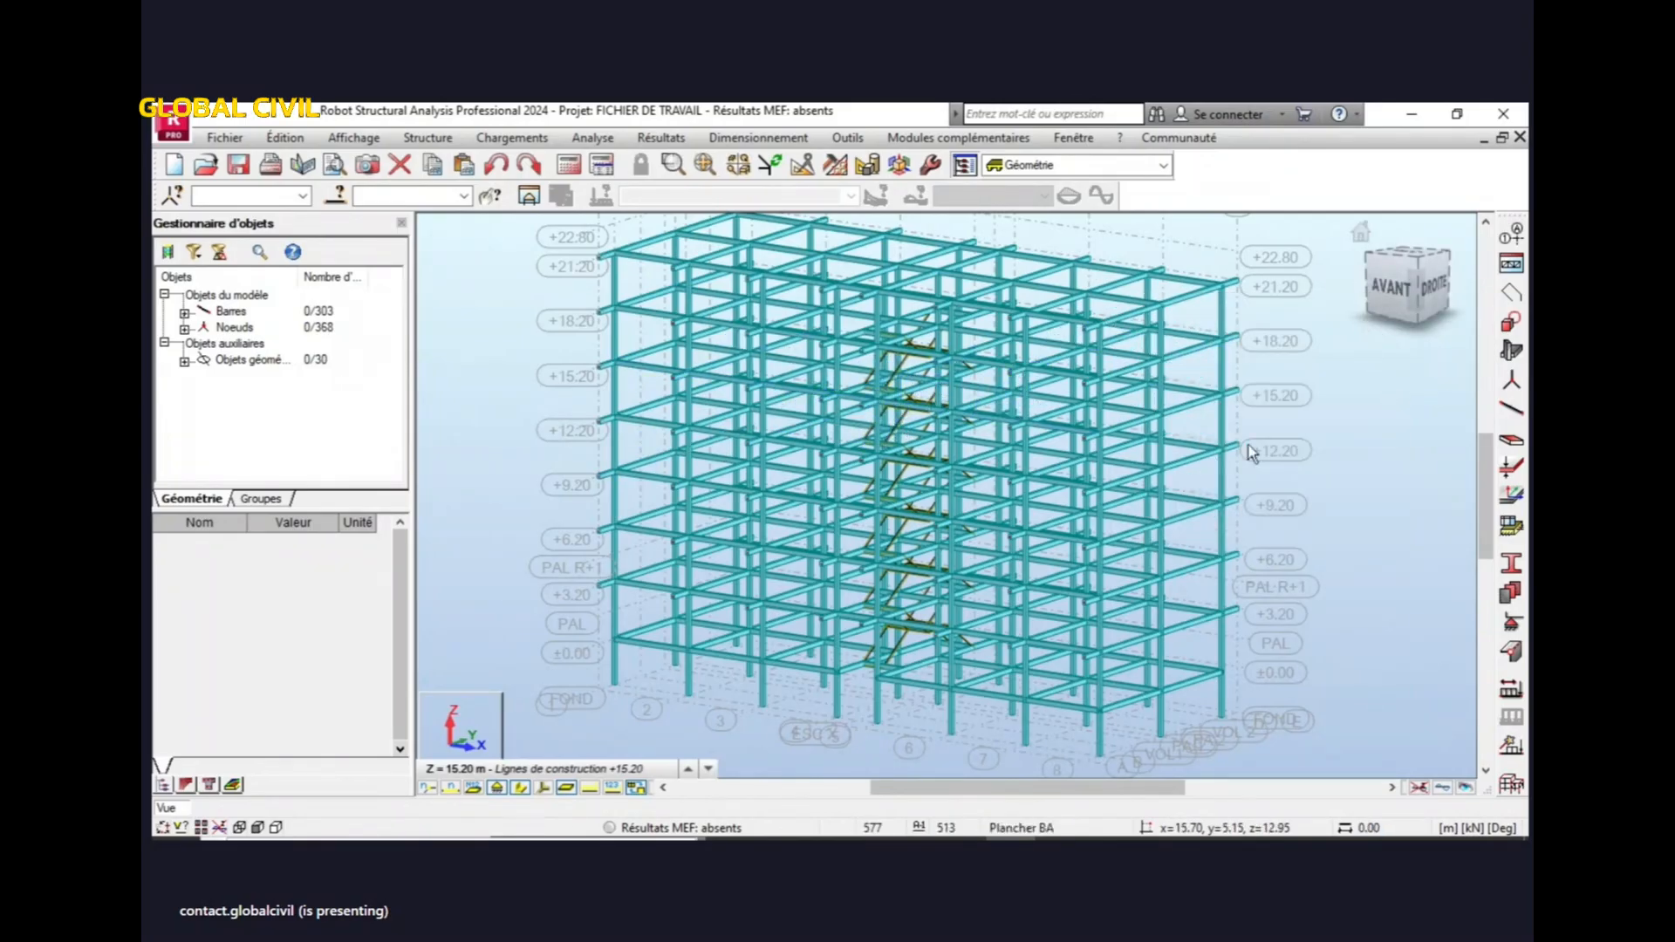
- Open the panel definition and move it clear of the building's staircase
{"action": "scroll", "coordinate": [935, 361], "scroll_direction": "up", "scroll_amount": 3}
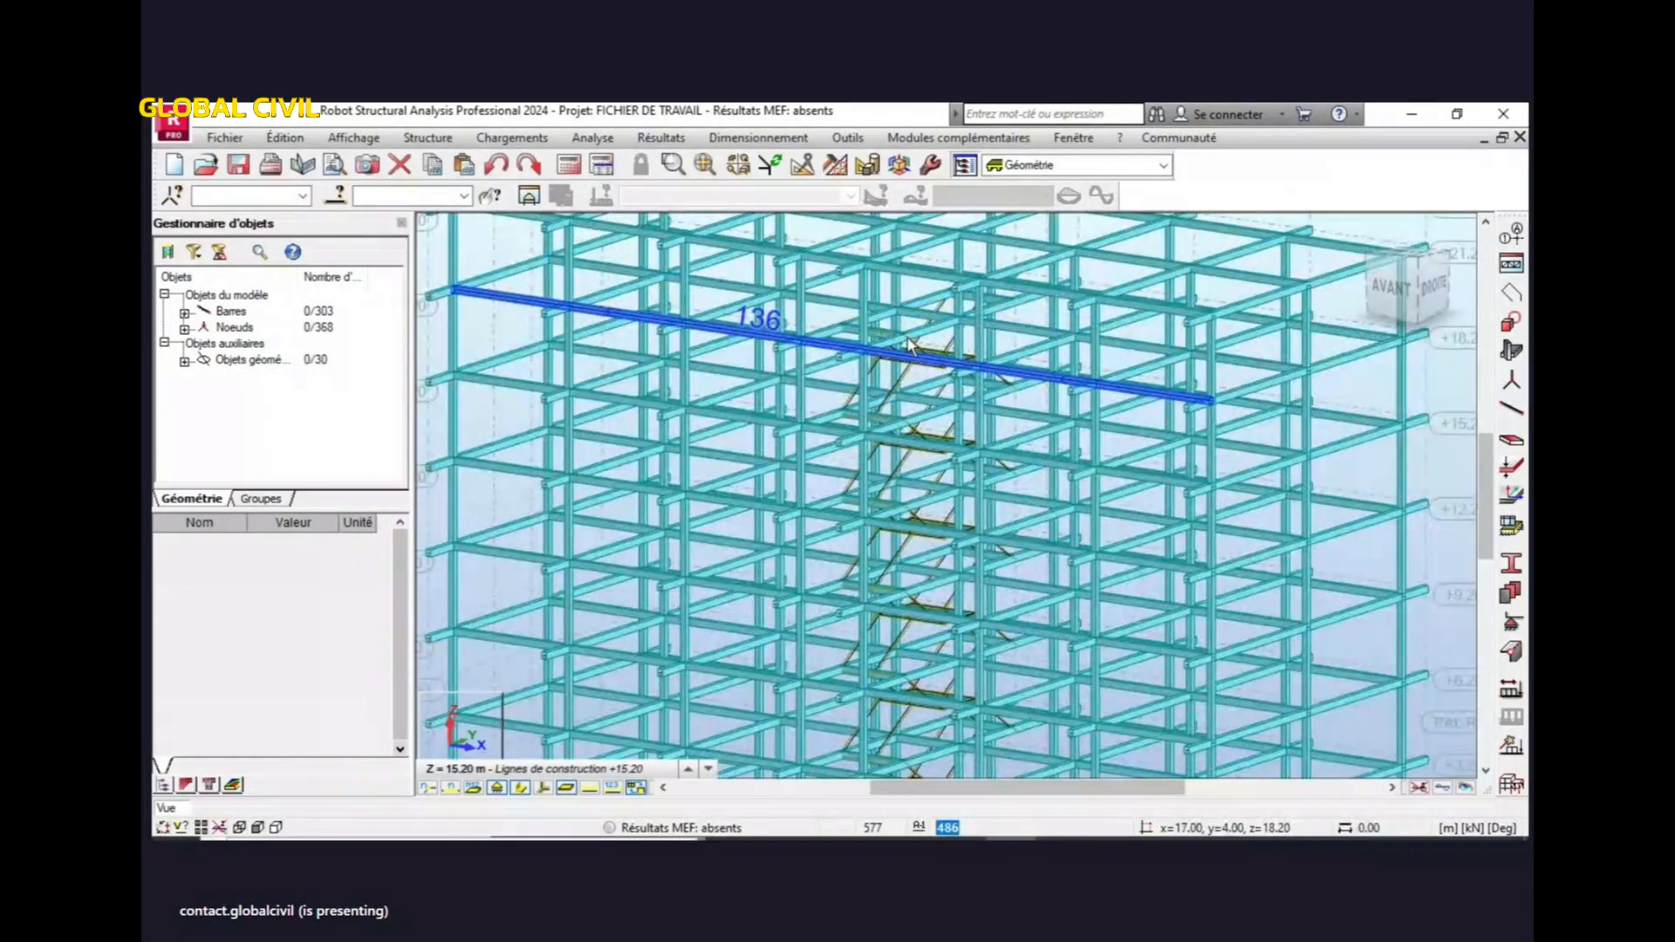
{"action": "left_click", "coordinate": [1512, 443]}
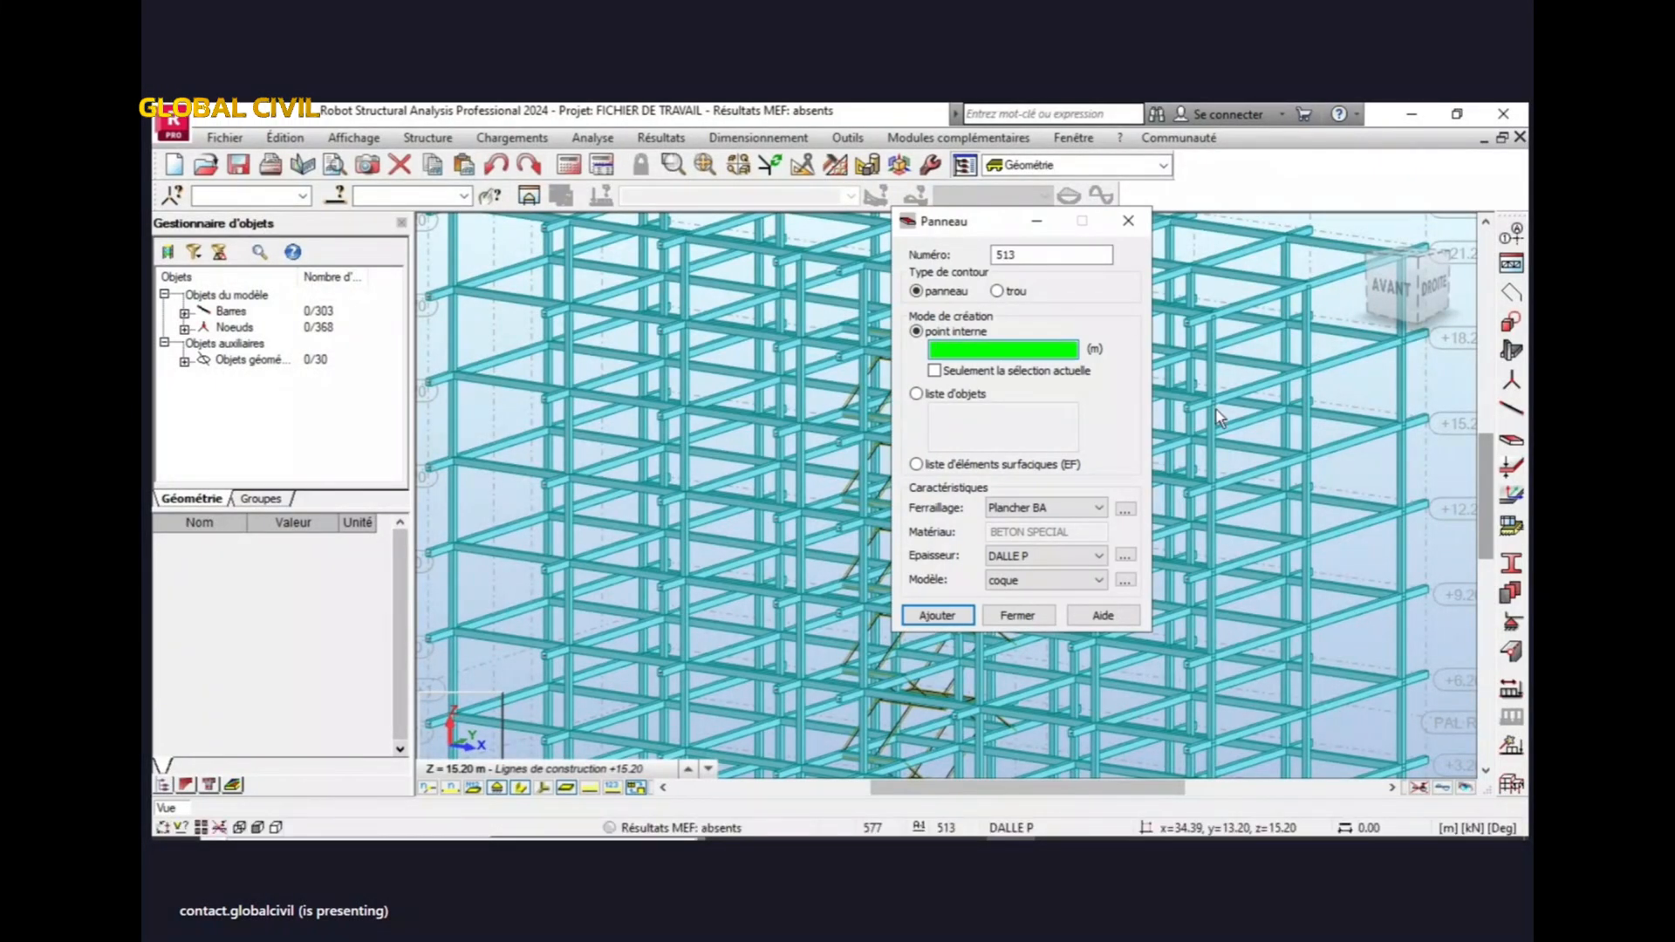
{"action": "left_click_drag", "start_coordinate": [988, 224], "coordinate": [1204, 336]}
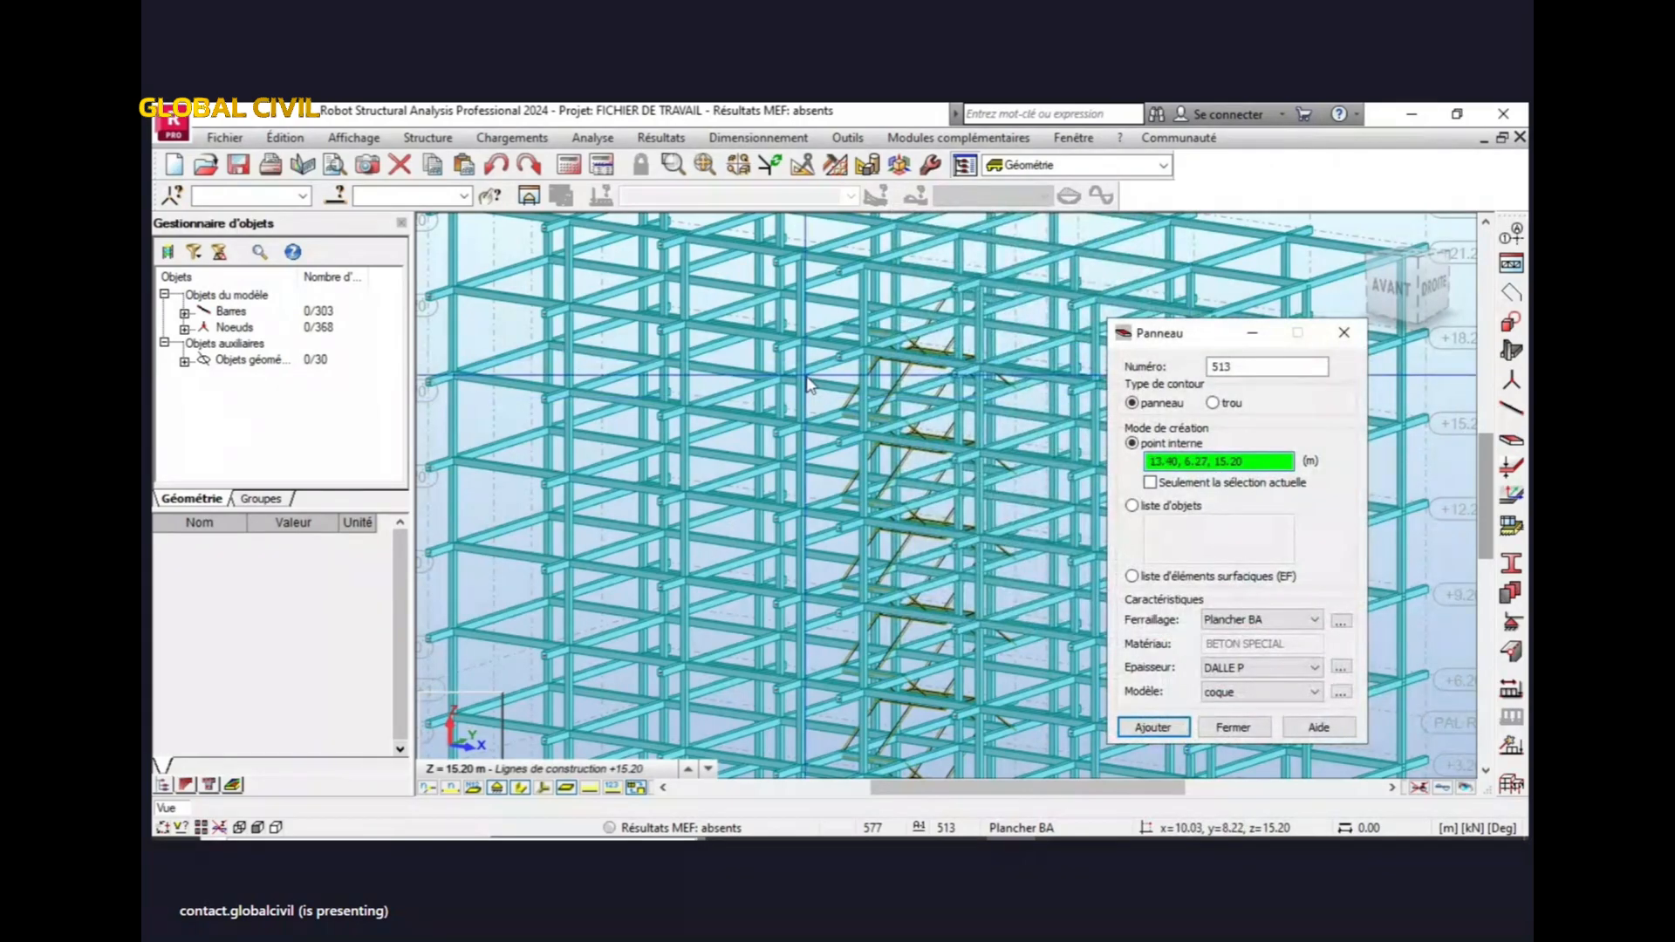
{"action": "scroll", "coordinate": [825, 490], "scroll_direction": "down", "scroll_amount": 5}
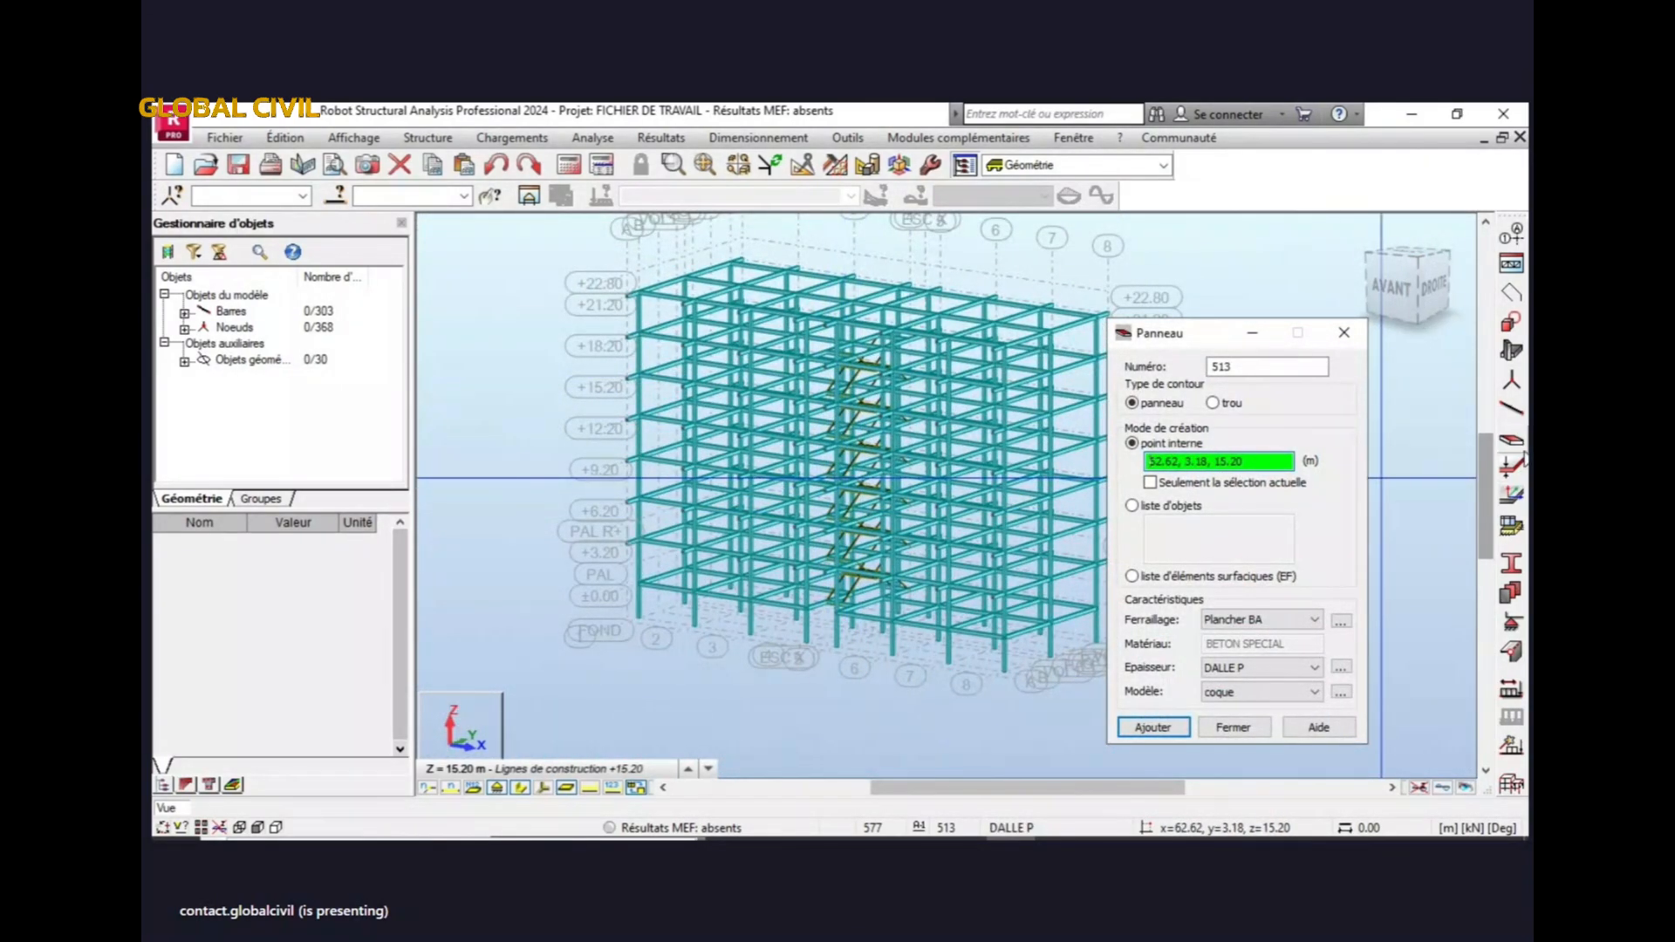
{"action": "left_click", "coordinate": [976, 461]}
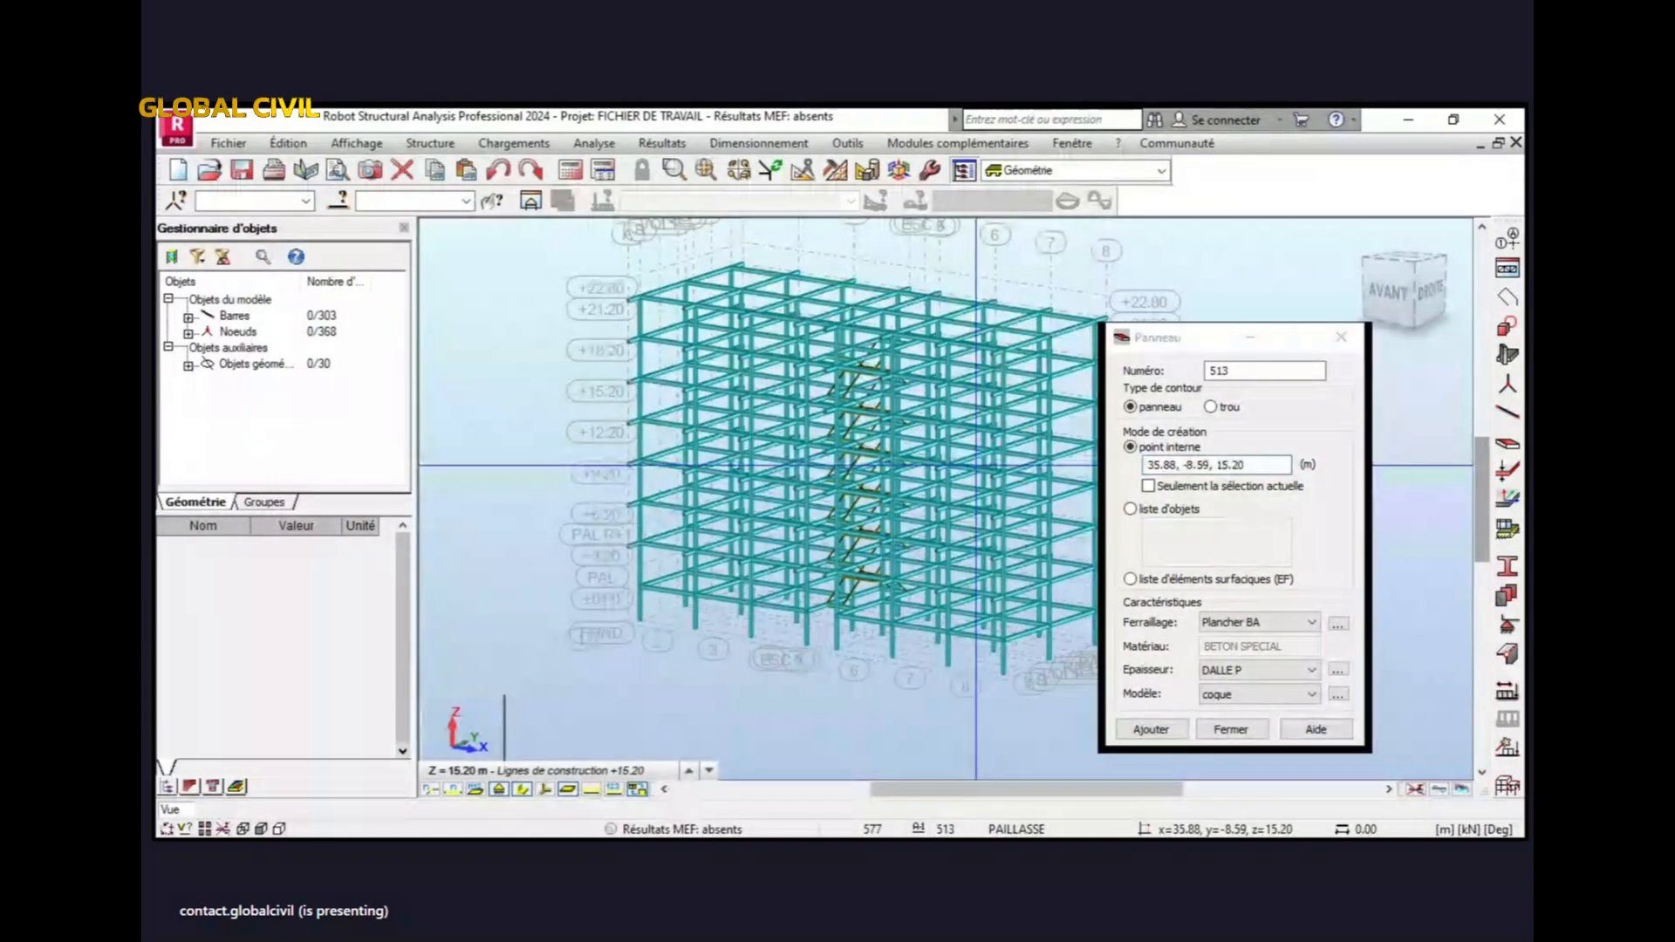
- Select all the auxiliary geometric objects forming the staircase, from 461 to the end of the list, and copy their number list
{"action": "left_click", "coordinate": [184, 360]}
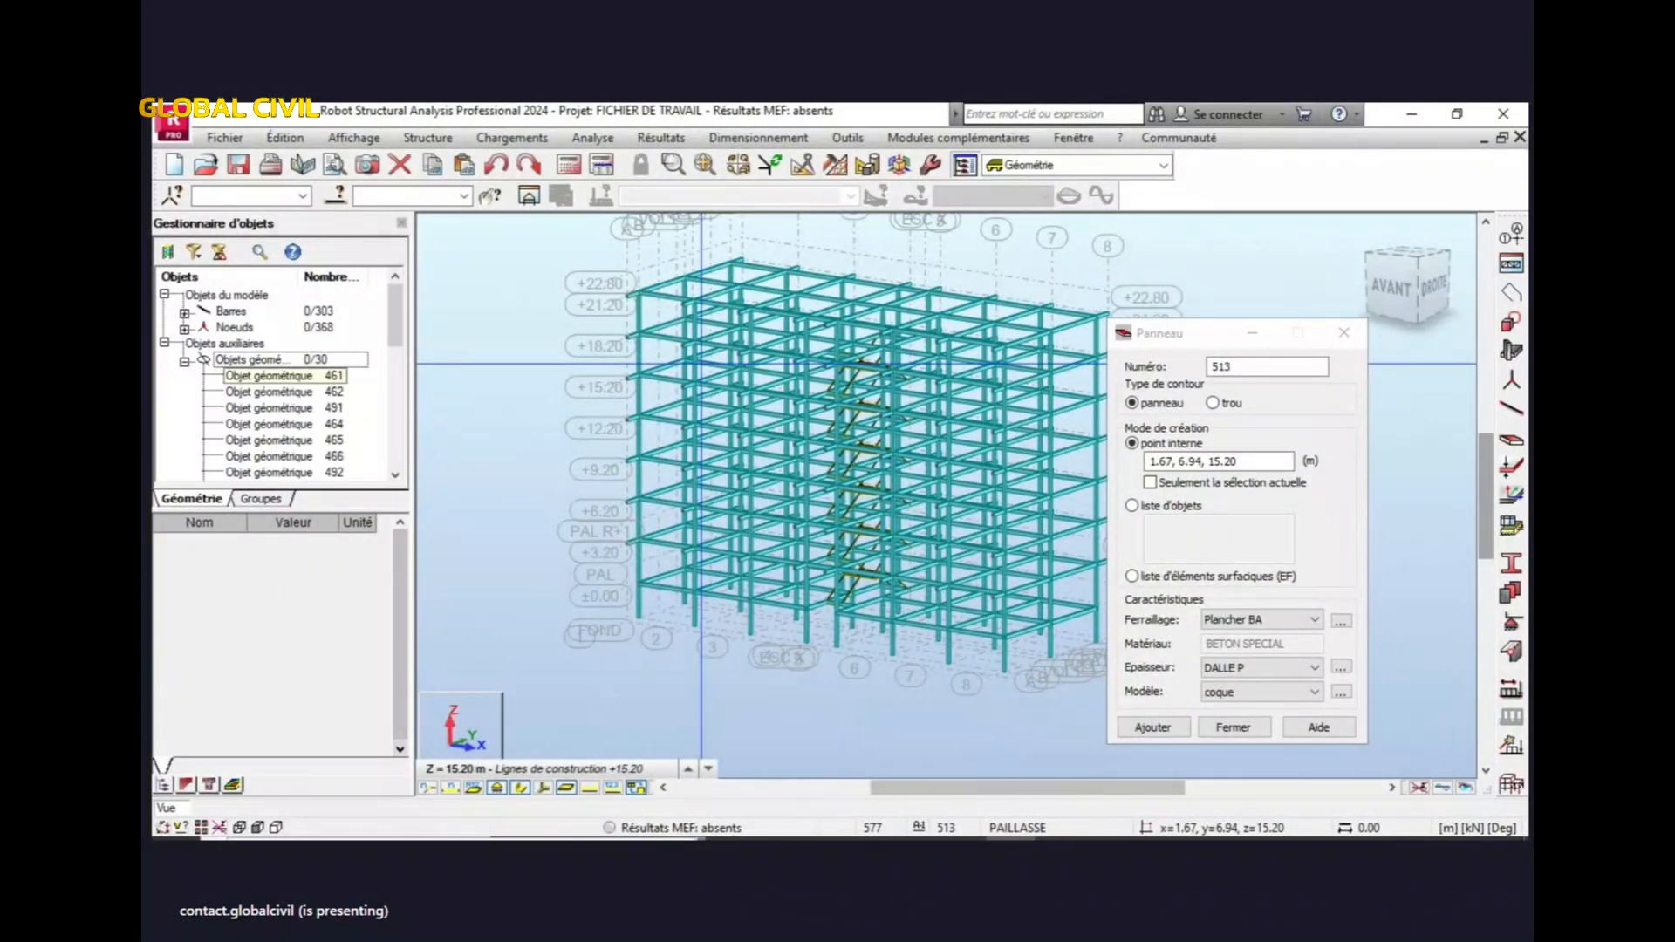
{"action": "left_click", "coordinate": [270, 376]}
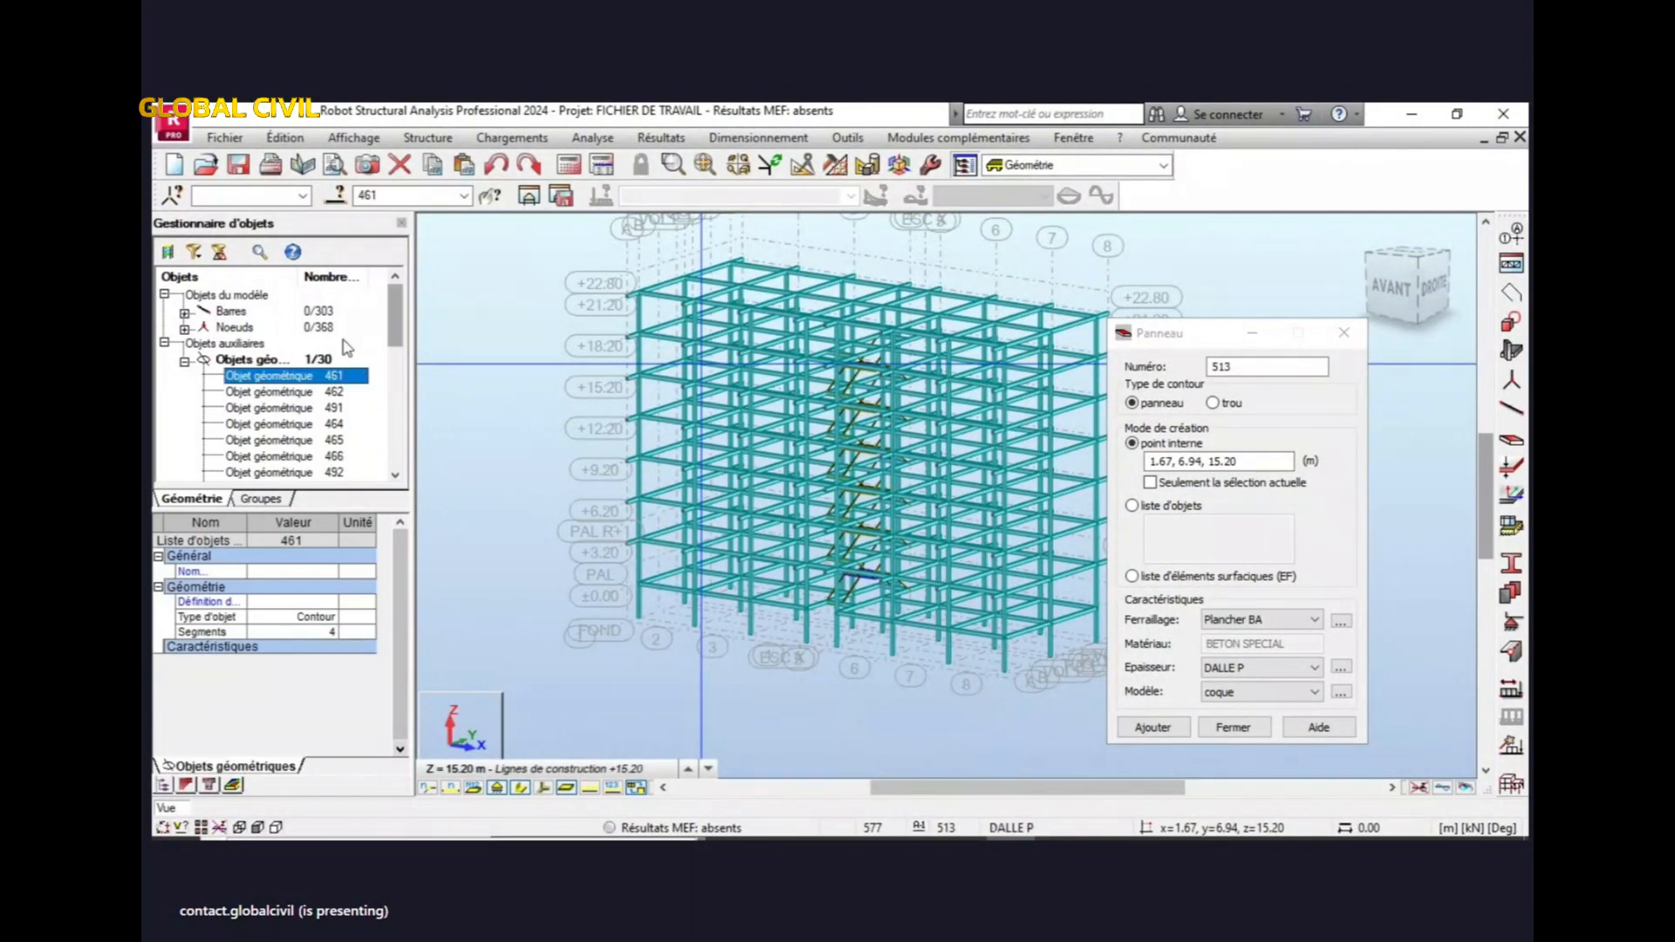
{"action": "left_click_drag", "start_coordinate": [390, 319], "coordinate": [403, 452]}
{"action": "left_click", "coordinate": [301, 457]}
{"action": "left_click", "coordinate": [301, 472]}
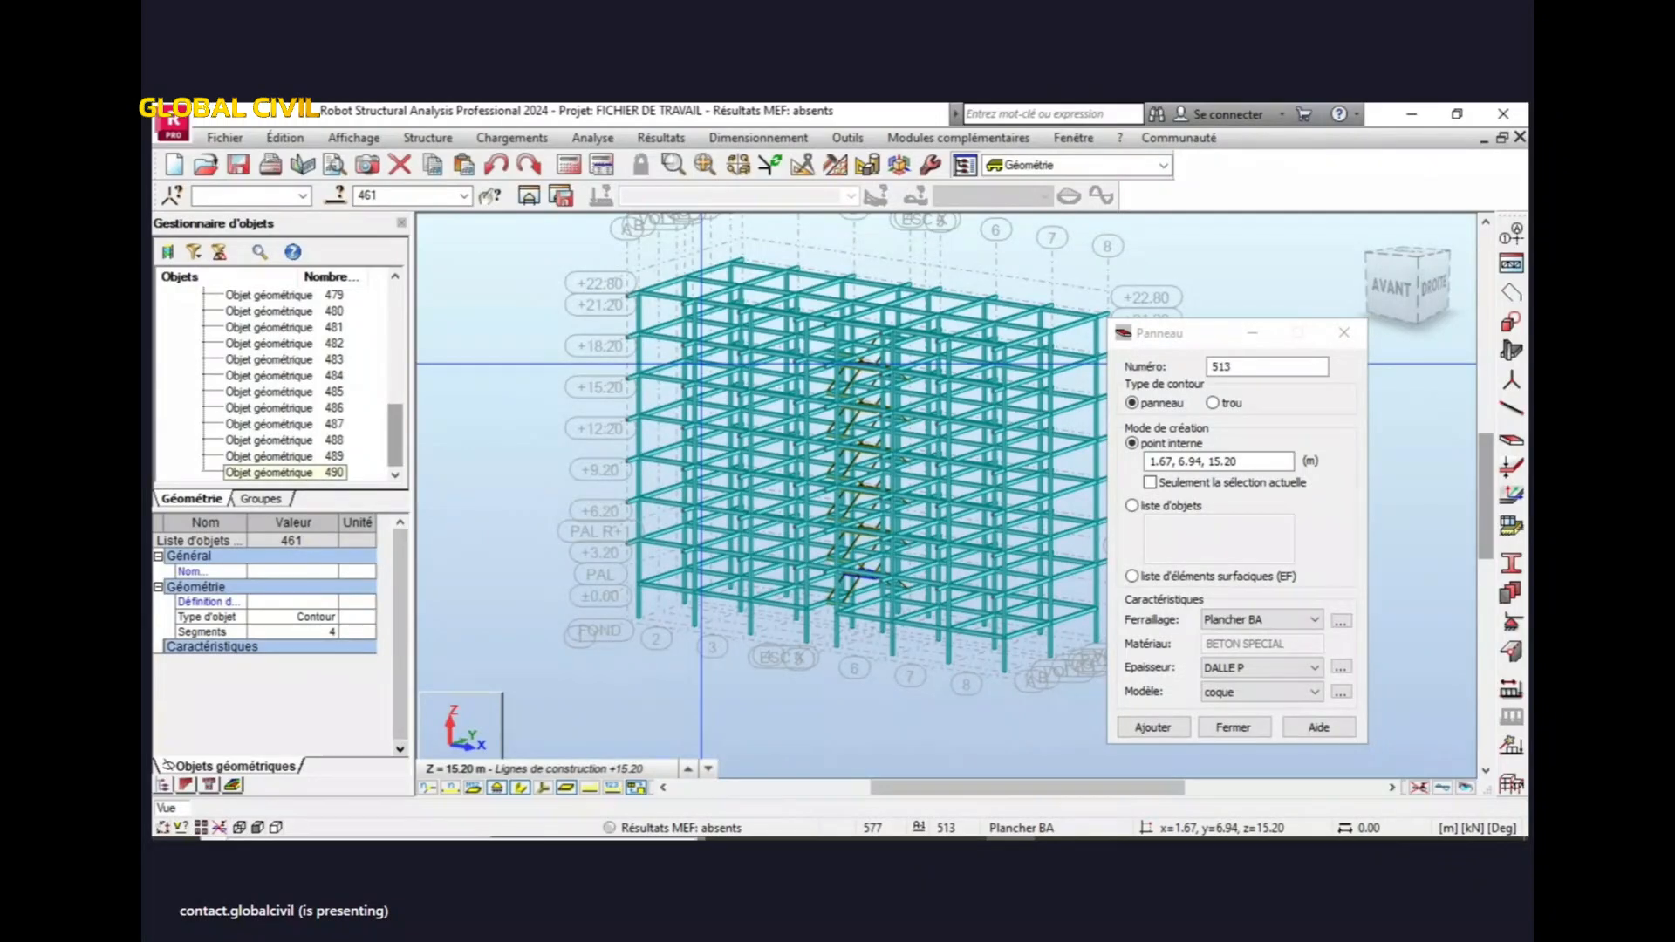
{"action": "left_click", "coordinate": [300, 473], "text": "shift"}
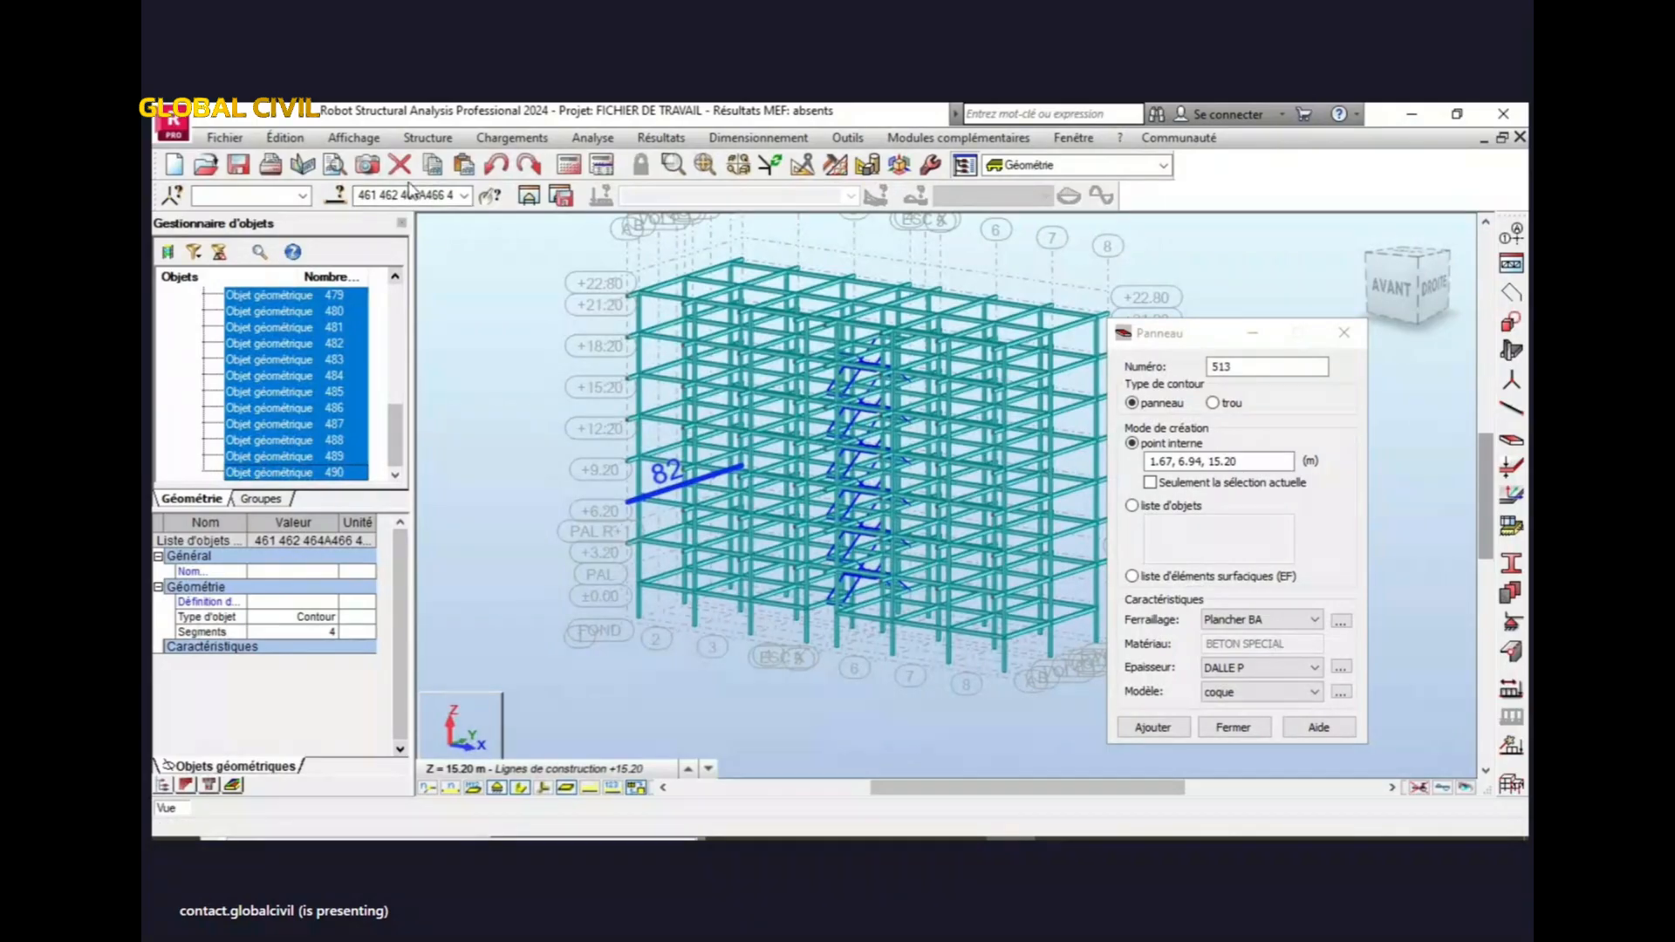
{"action": "left_click", "coordinate": [357, 194]}
{"action": "key", "text": "ctrl+c"}
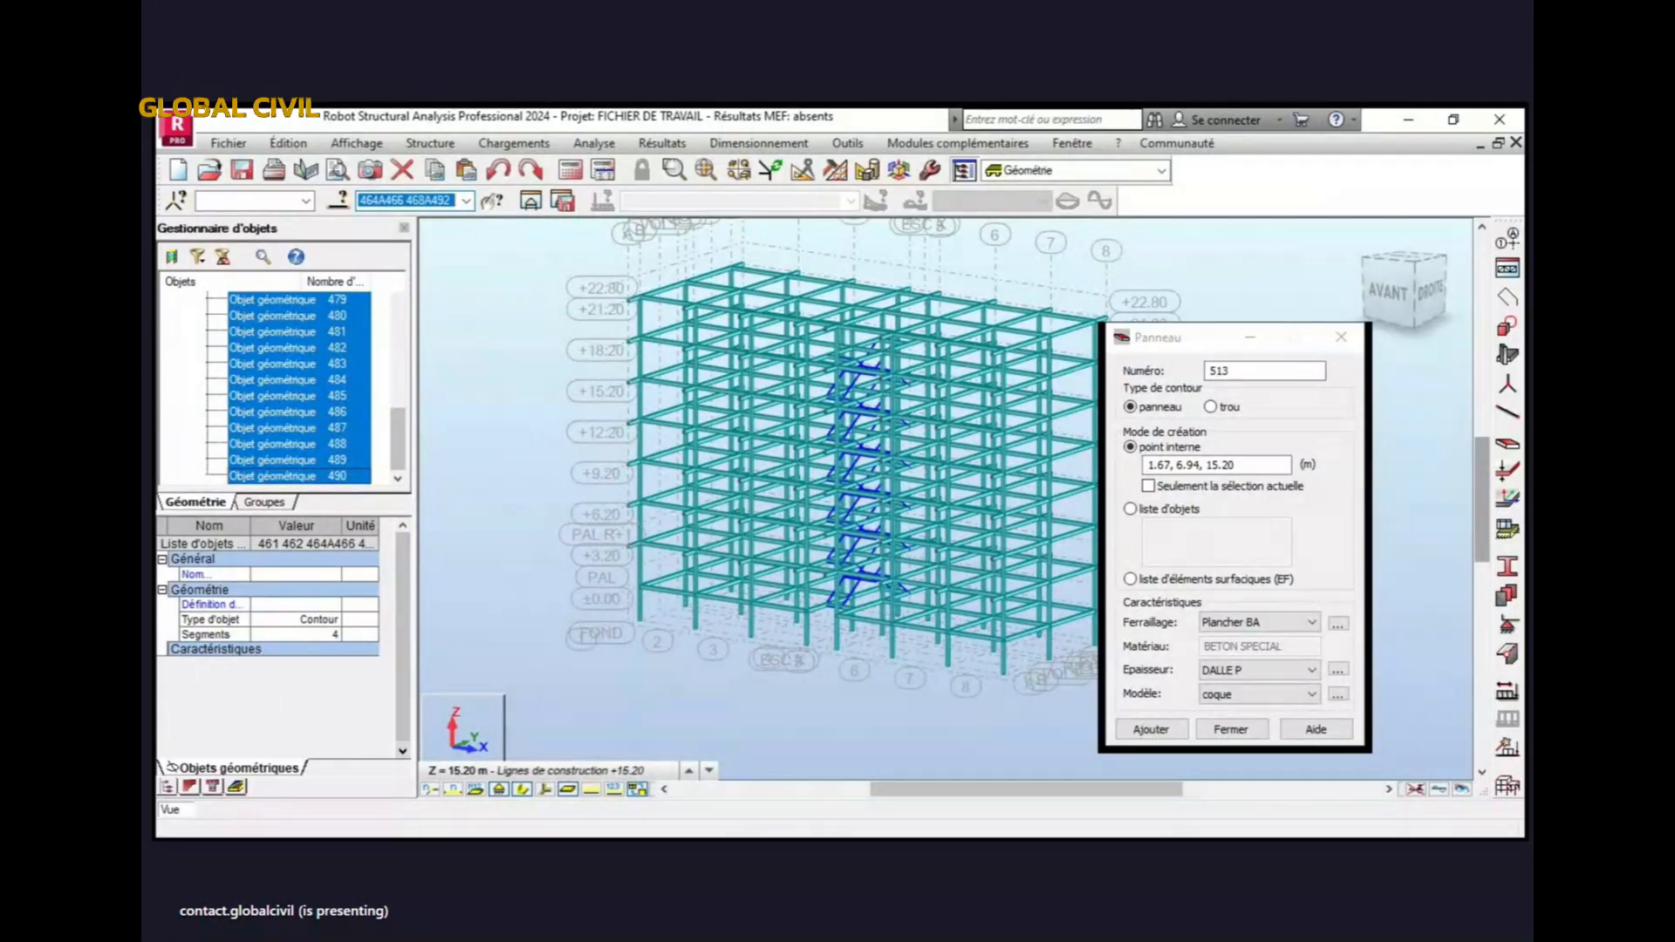
- Move the panel definition aside, set panel creation to use an object list and paste the copied staircase object numbers
{"action": "left_click", "coordinate": [1203, 341]}
{"action": "left_click_drag", "start_coordinate": [1210, 337], "coordinate": [1302, 332]}
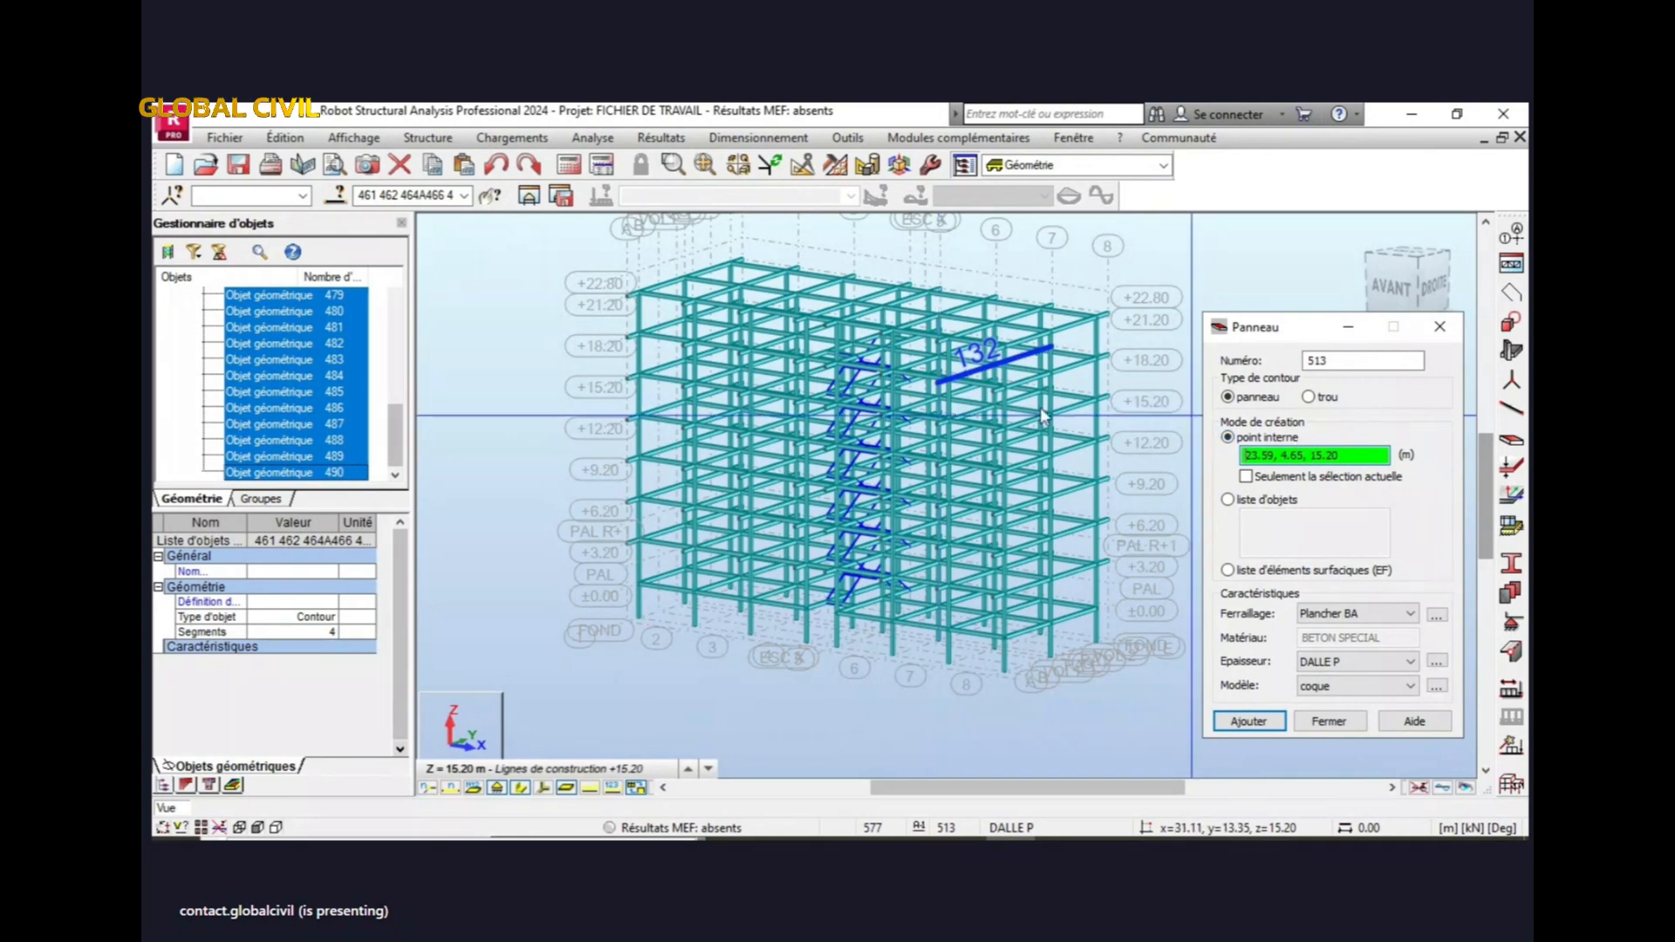
{"action": "left_click", "coordinate": [1253, 502]}
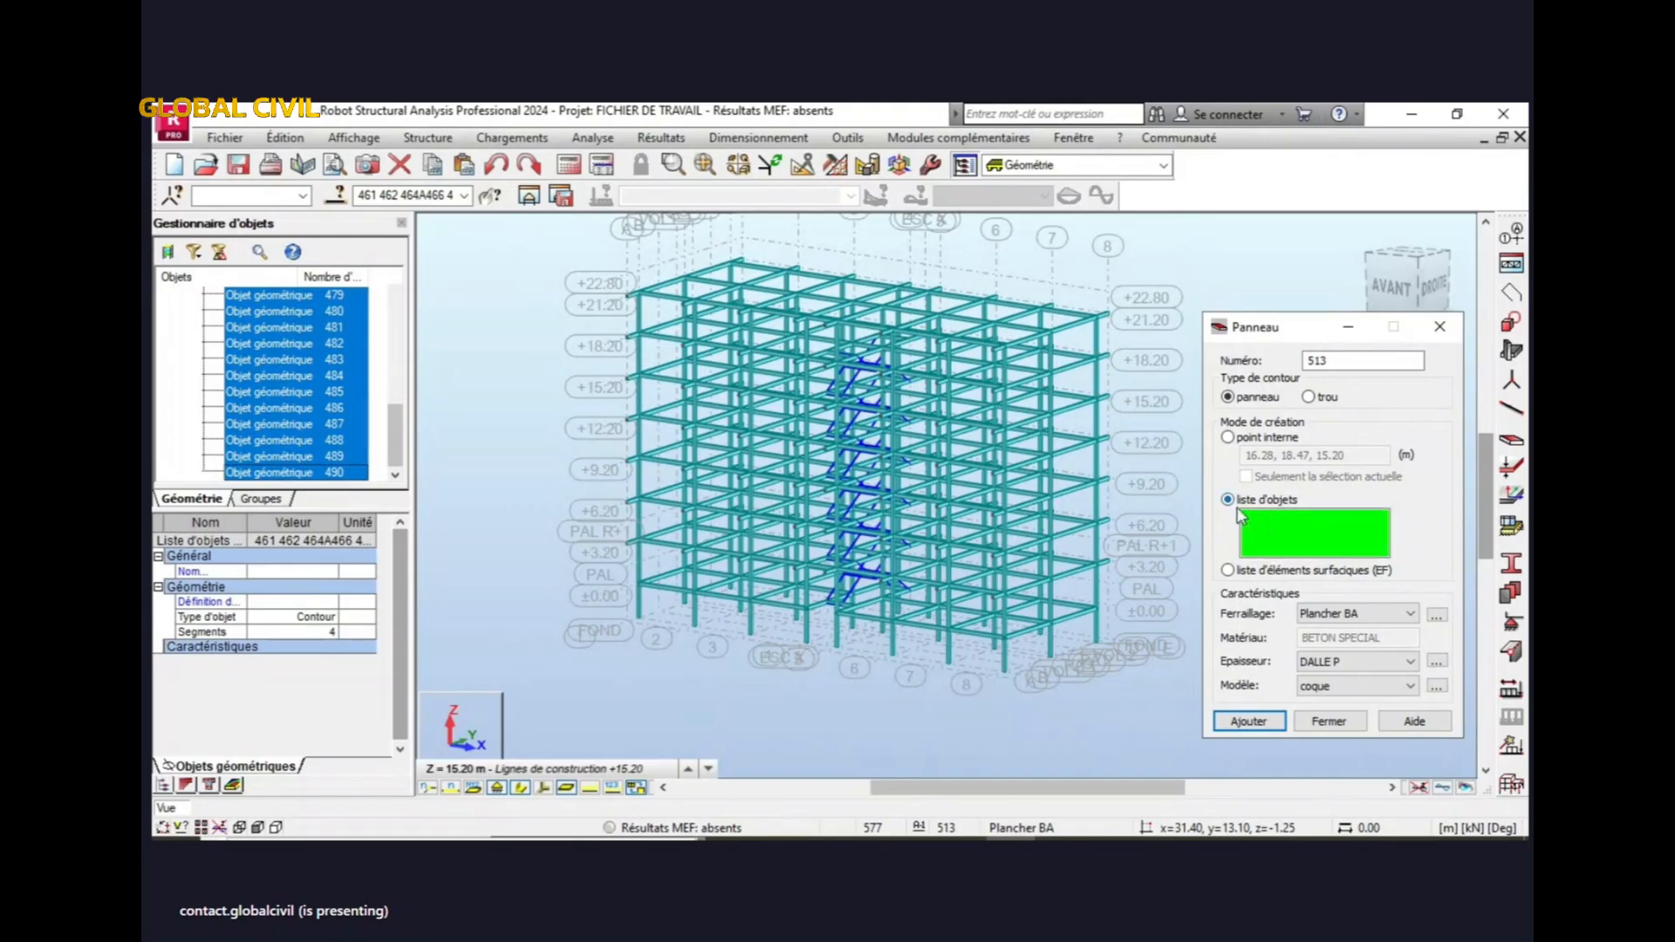
{"action": "left_click", "coordinate": [1275, 526]}
{"action": "key", "text": "ctrl+v"}
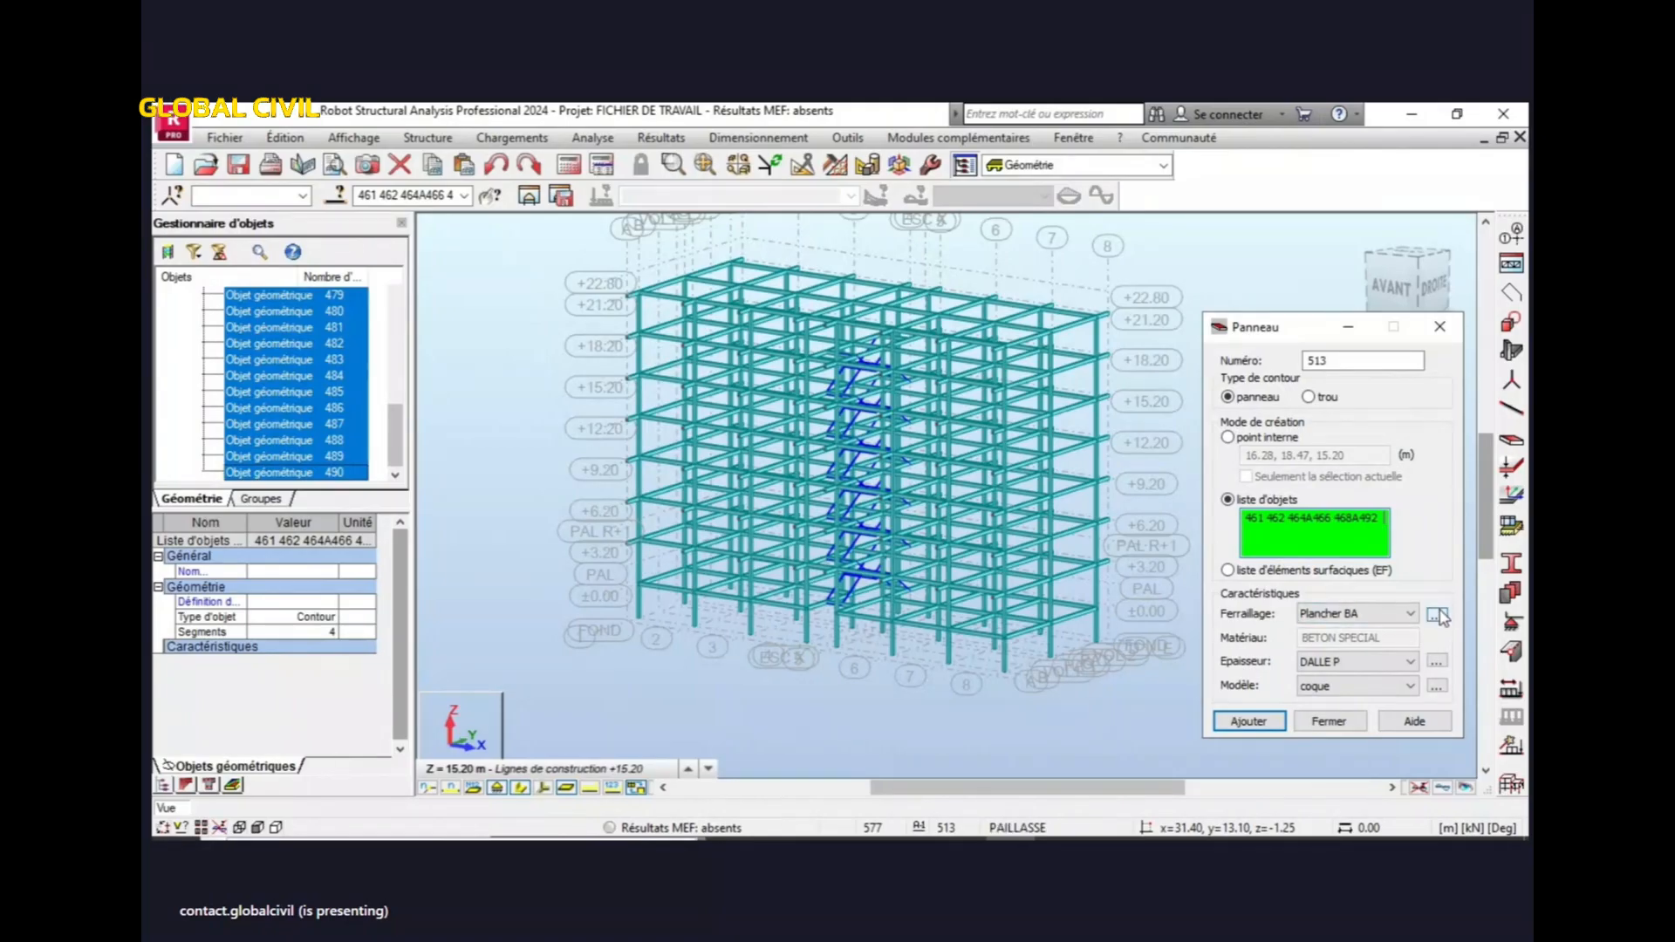
- Create the staircase panels with Plancher BA reinforcement and DALLE P thickness, and close the panel definition
{"action": "left_click", "coordinate": [1347, 663]}
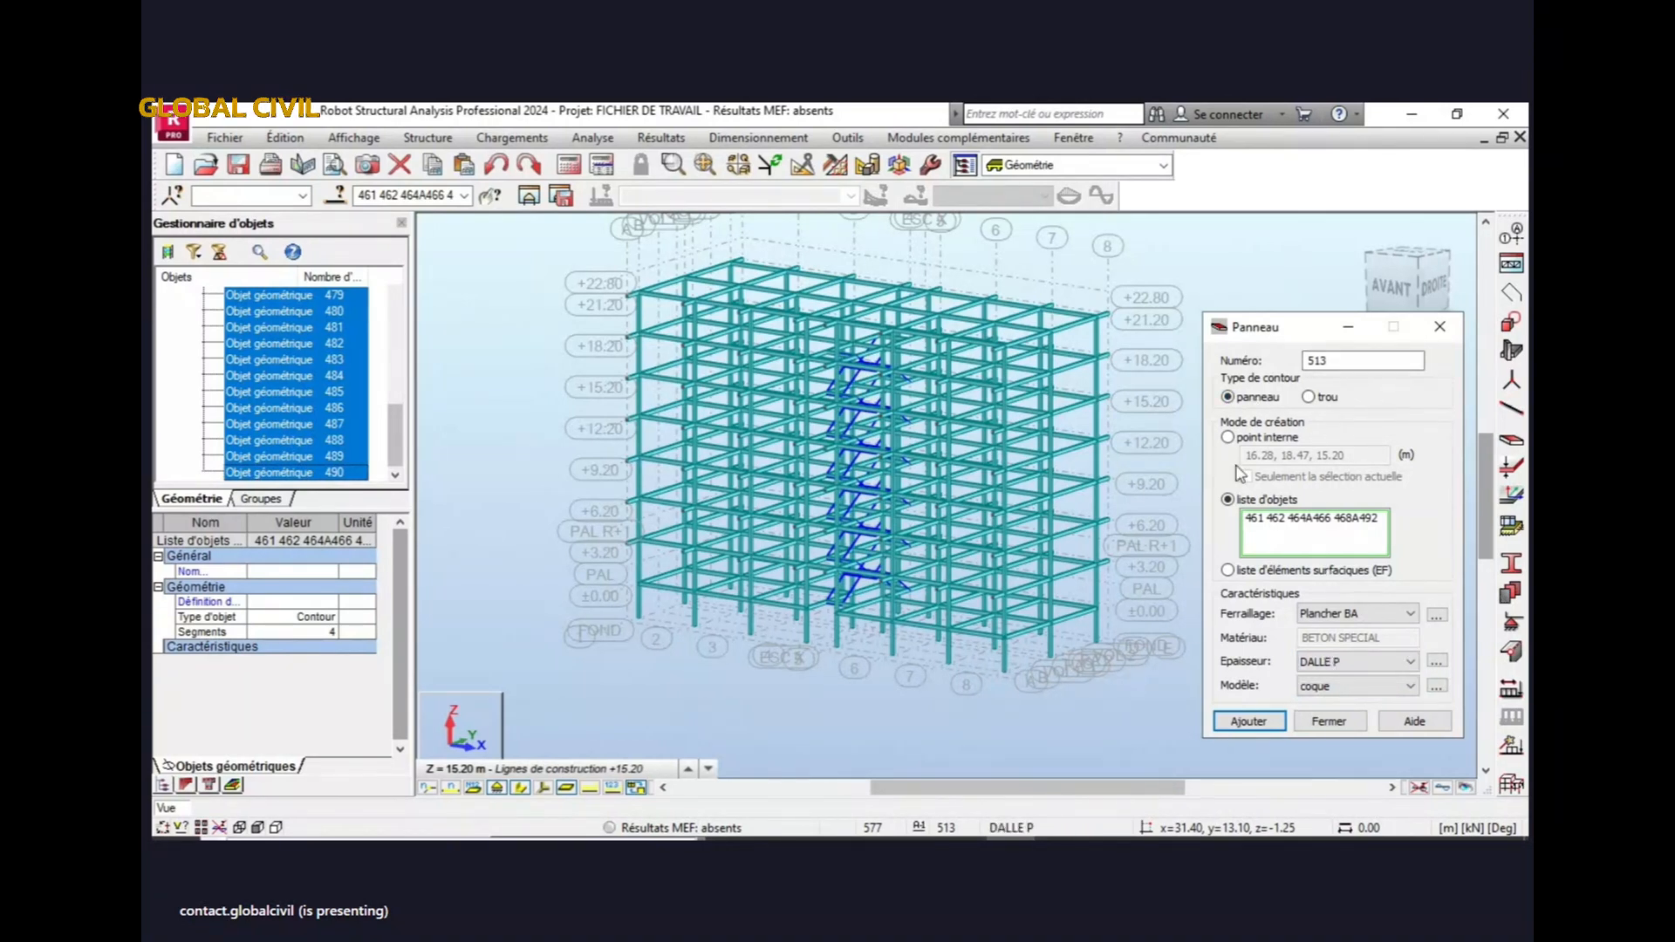
{"action": "left_click", "coordinate": [1261, 722]}
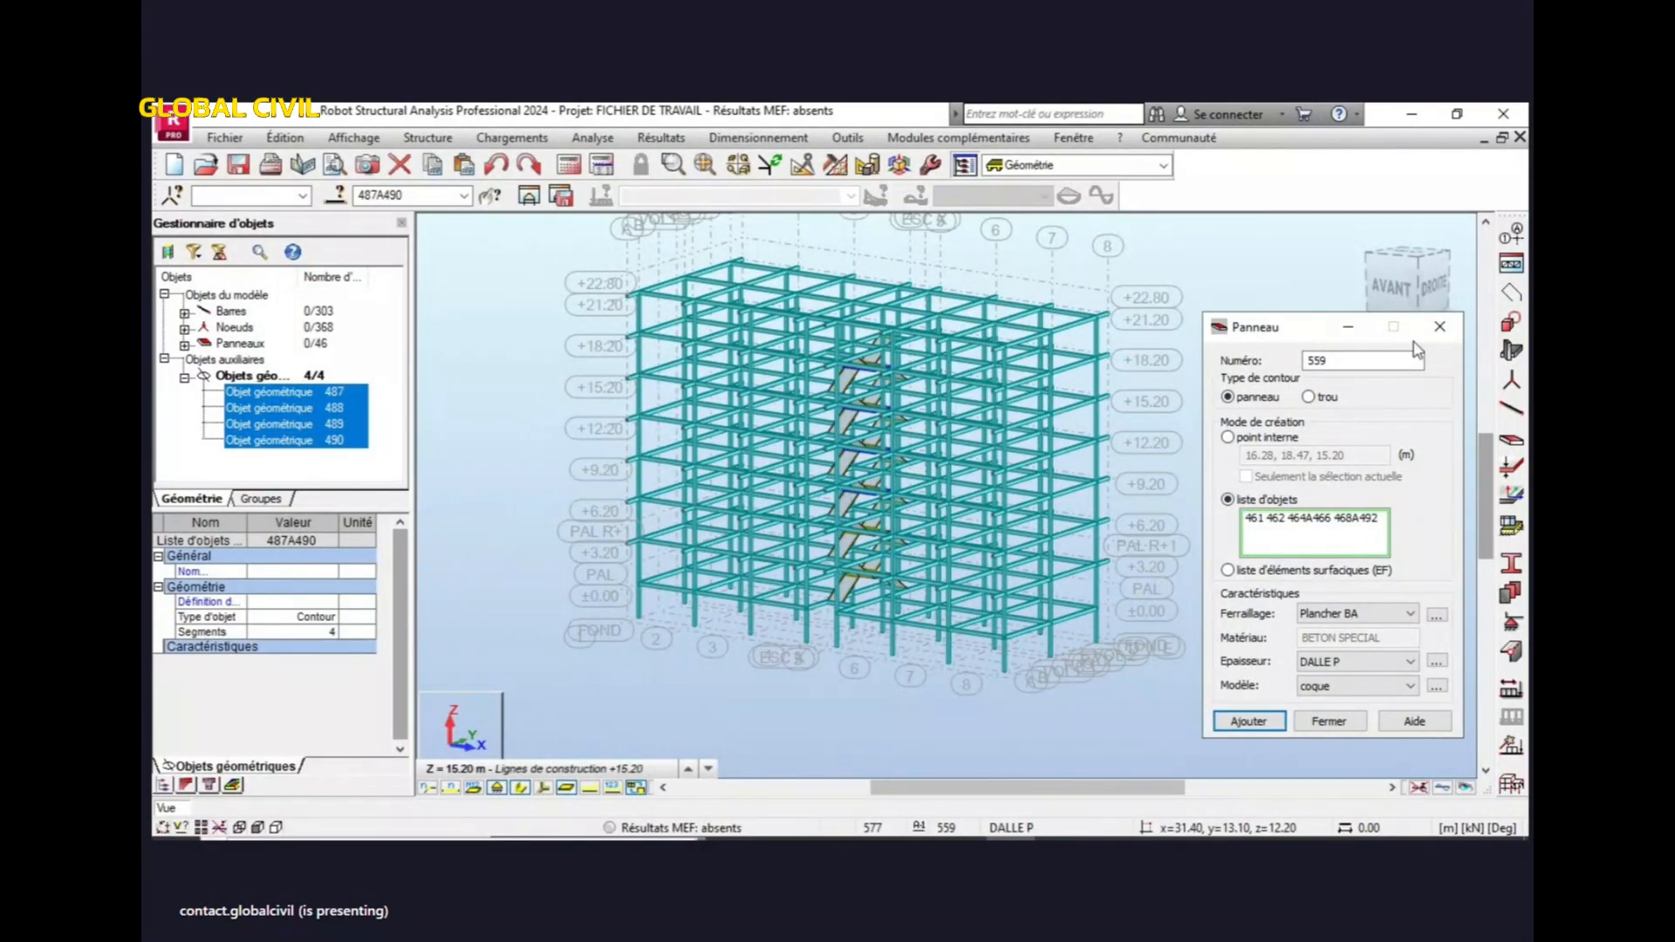
{"action": "left_click", "coordinate": [1440, 327]}
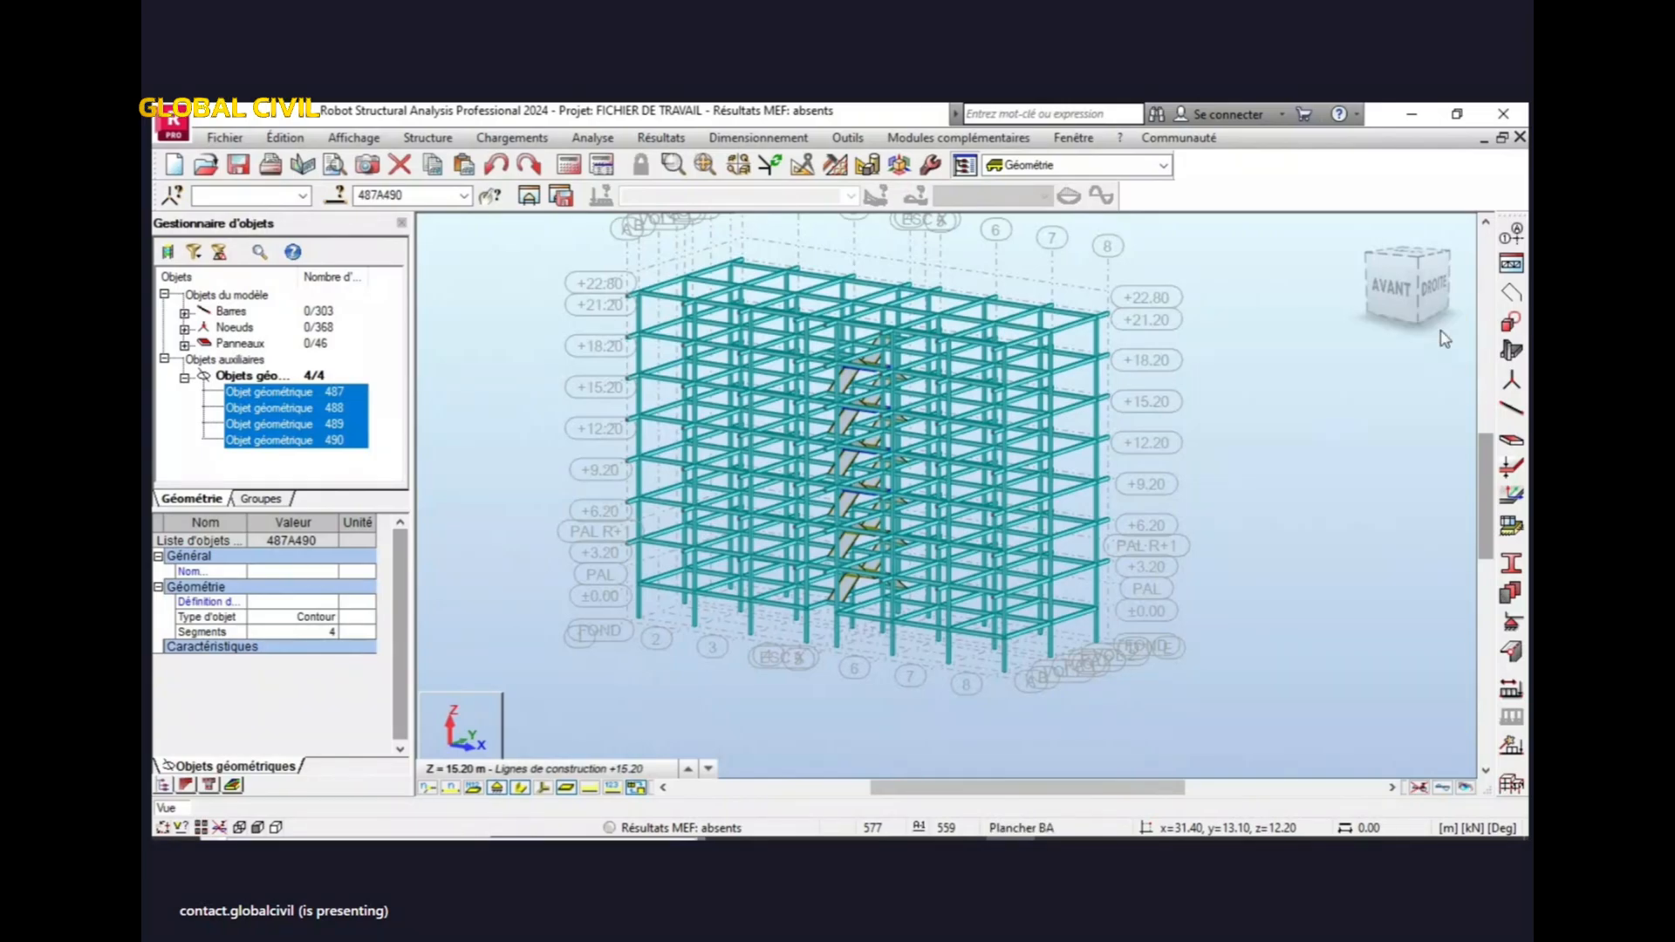
- Check auxiliary geometric object 487, collapse that group and select panel 513 in the expanded panel list
{"action": "left_click", "coordinate": [493, 407]}
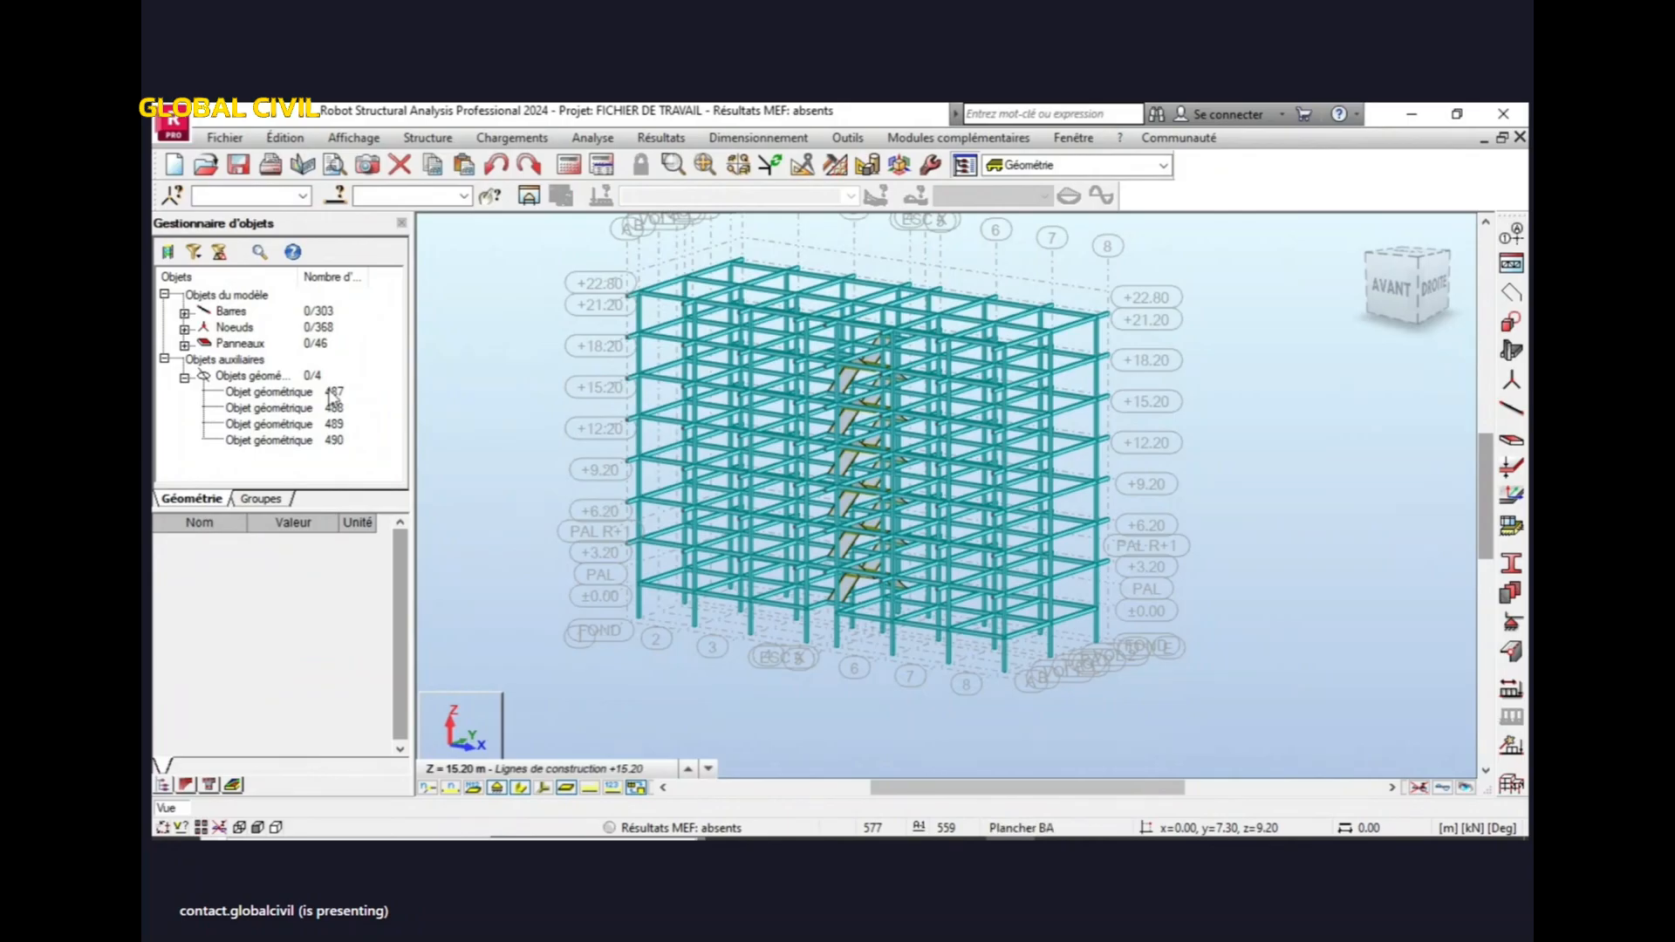
{"action": "left_click", "coordinate": [332, 393]}
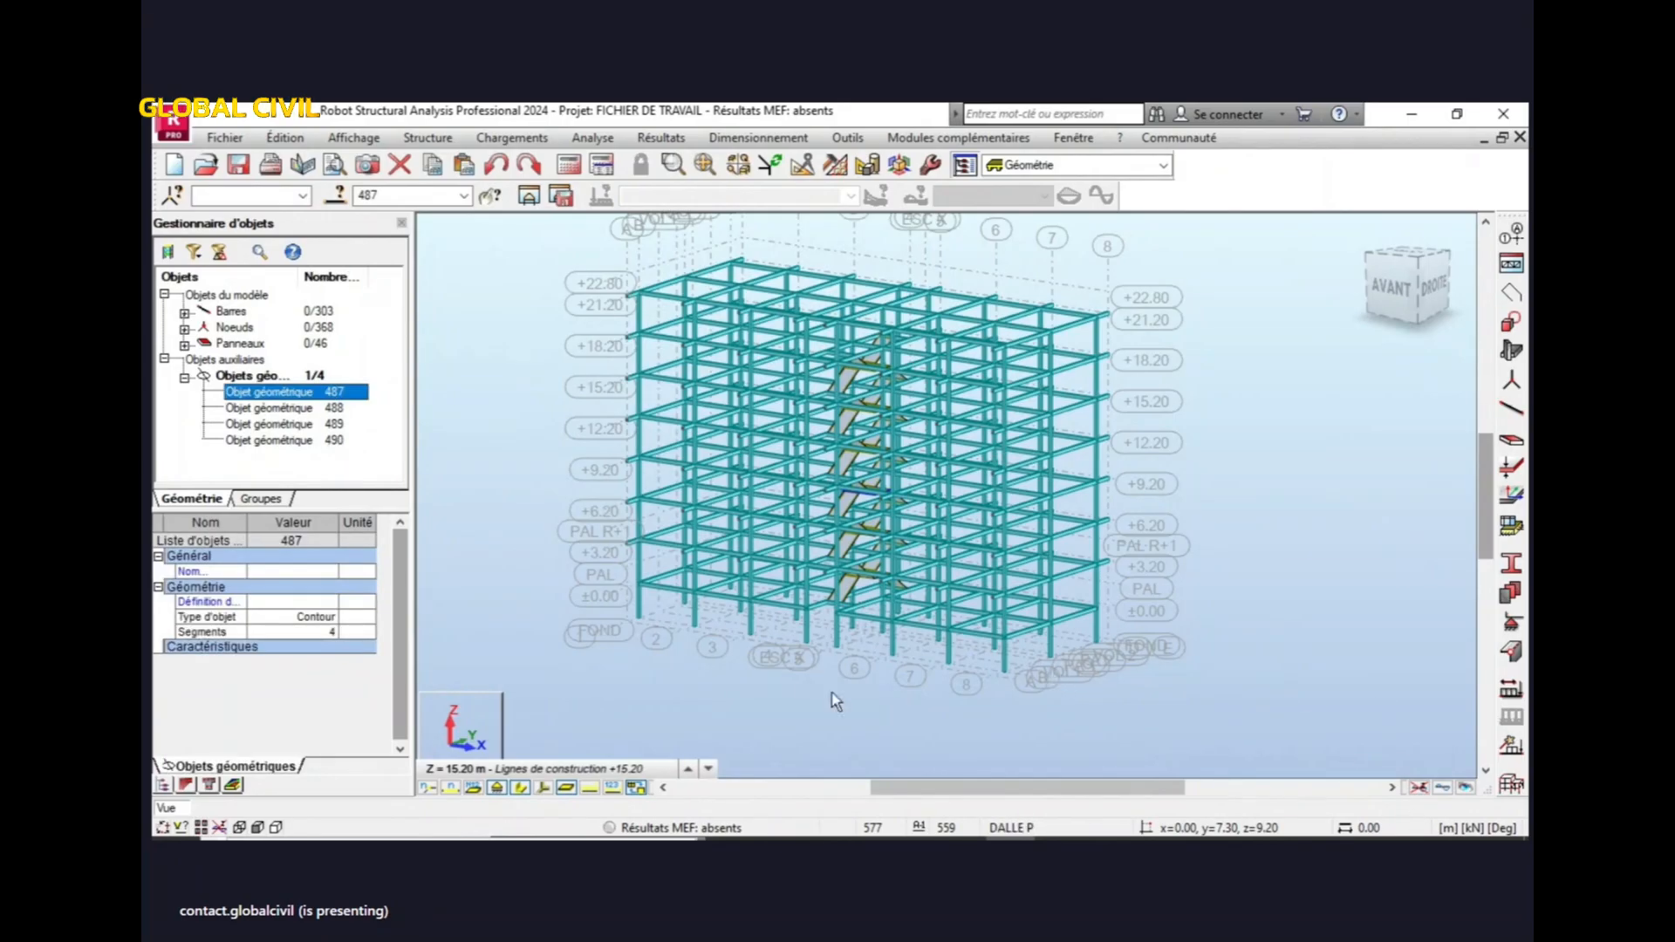
{"action": "left_click", "coordinate": [184, 379]}
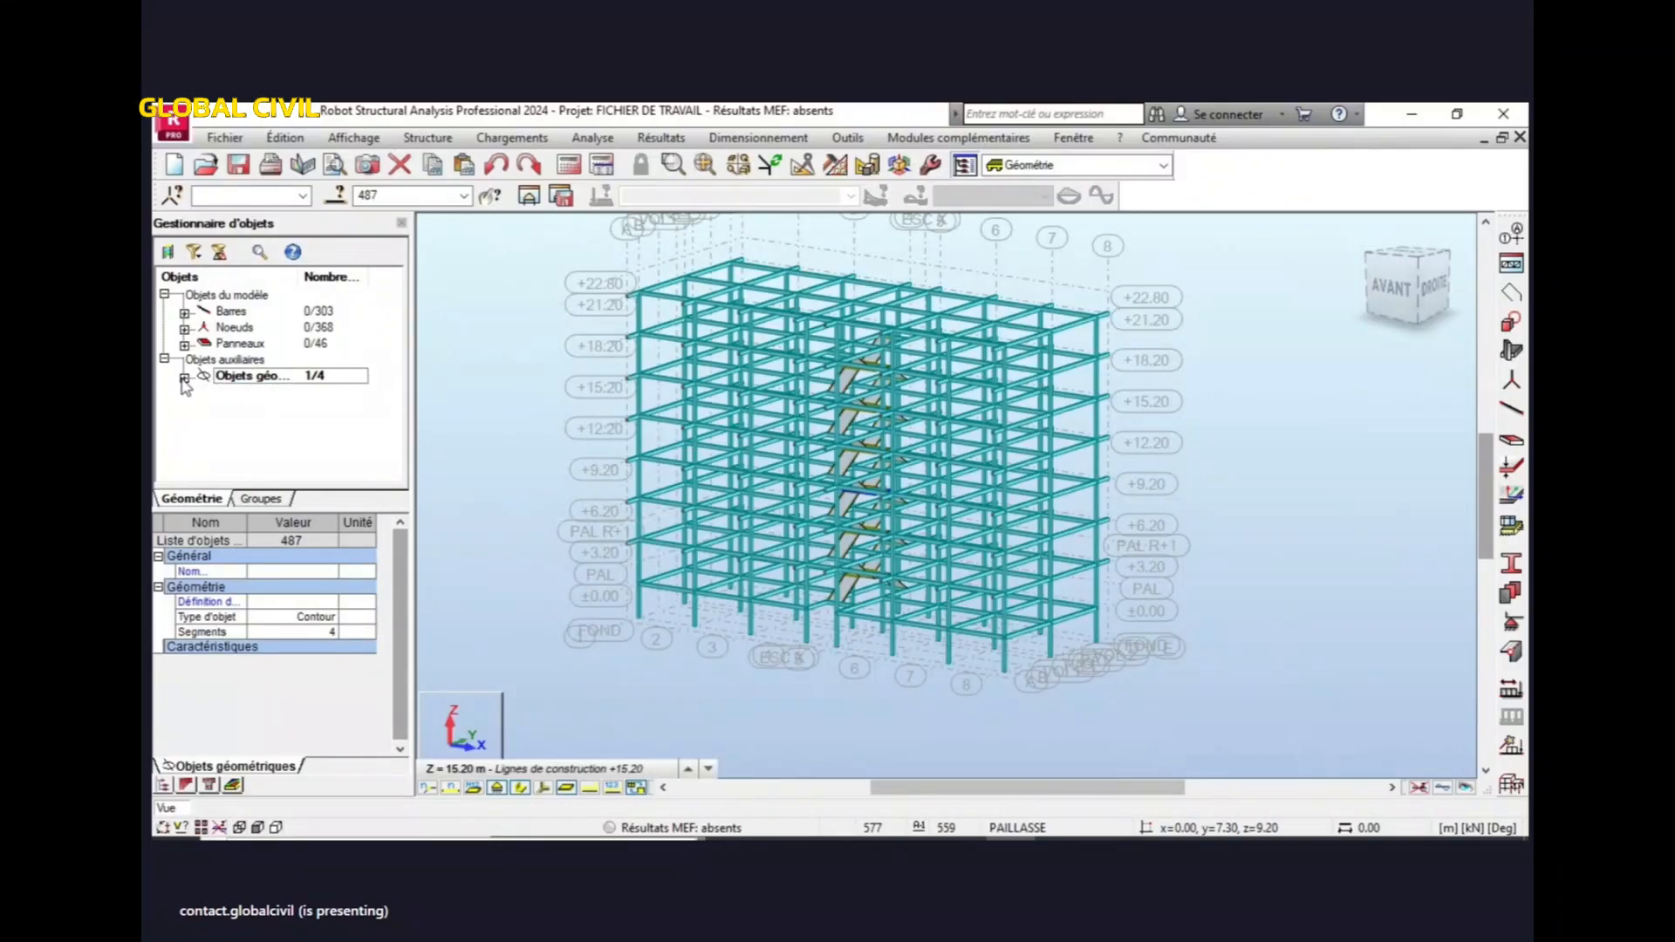
{"action": "left_click", "coordinate": [185, 344]}
{"action": "left_click", "coordinate": [253, 359]}
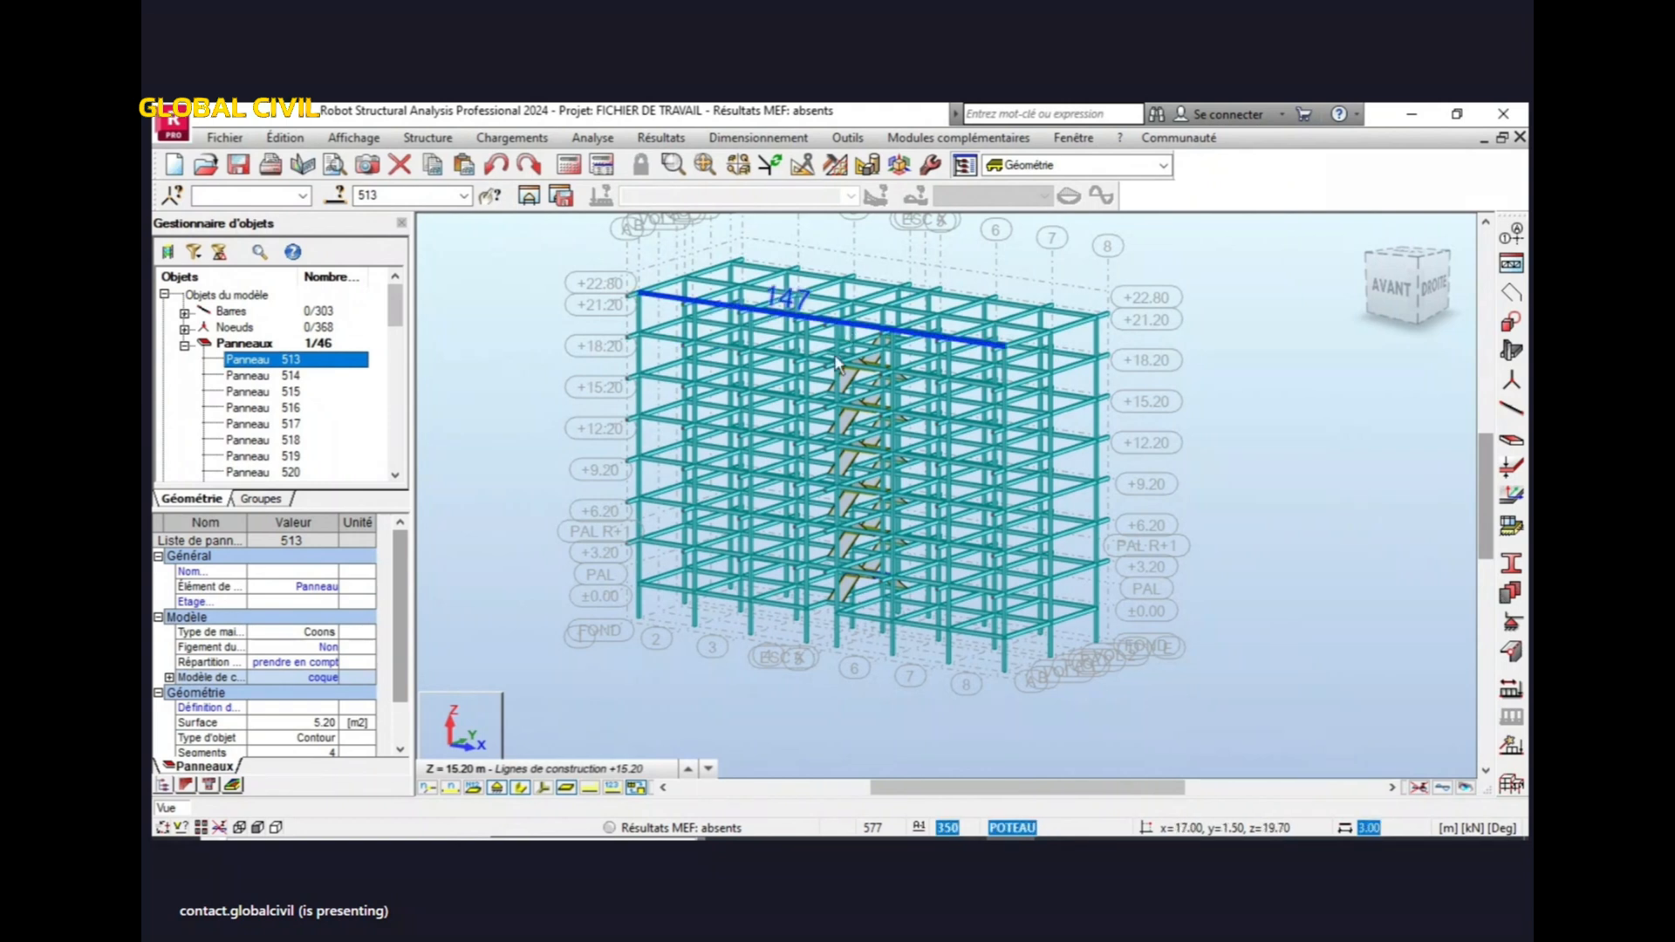
- Hide the bars' section shapes so the frame is drawn as lines around the staircase panels
{"action": "scroll", "coordinate": [810, 368], "scroll_direction": "up", "scroll_amount": 2}
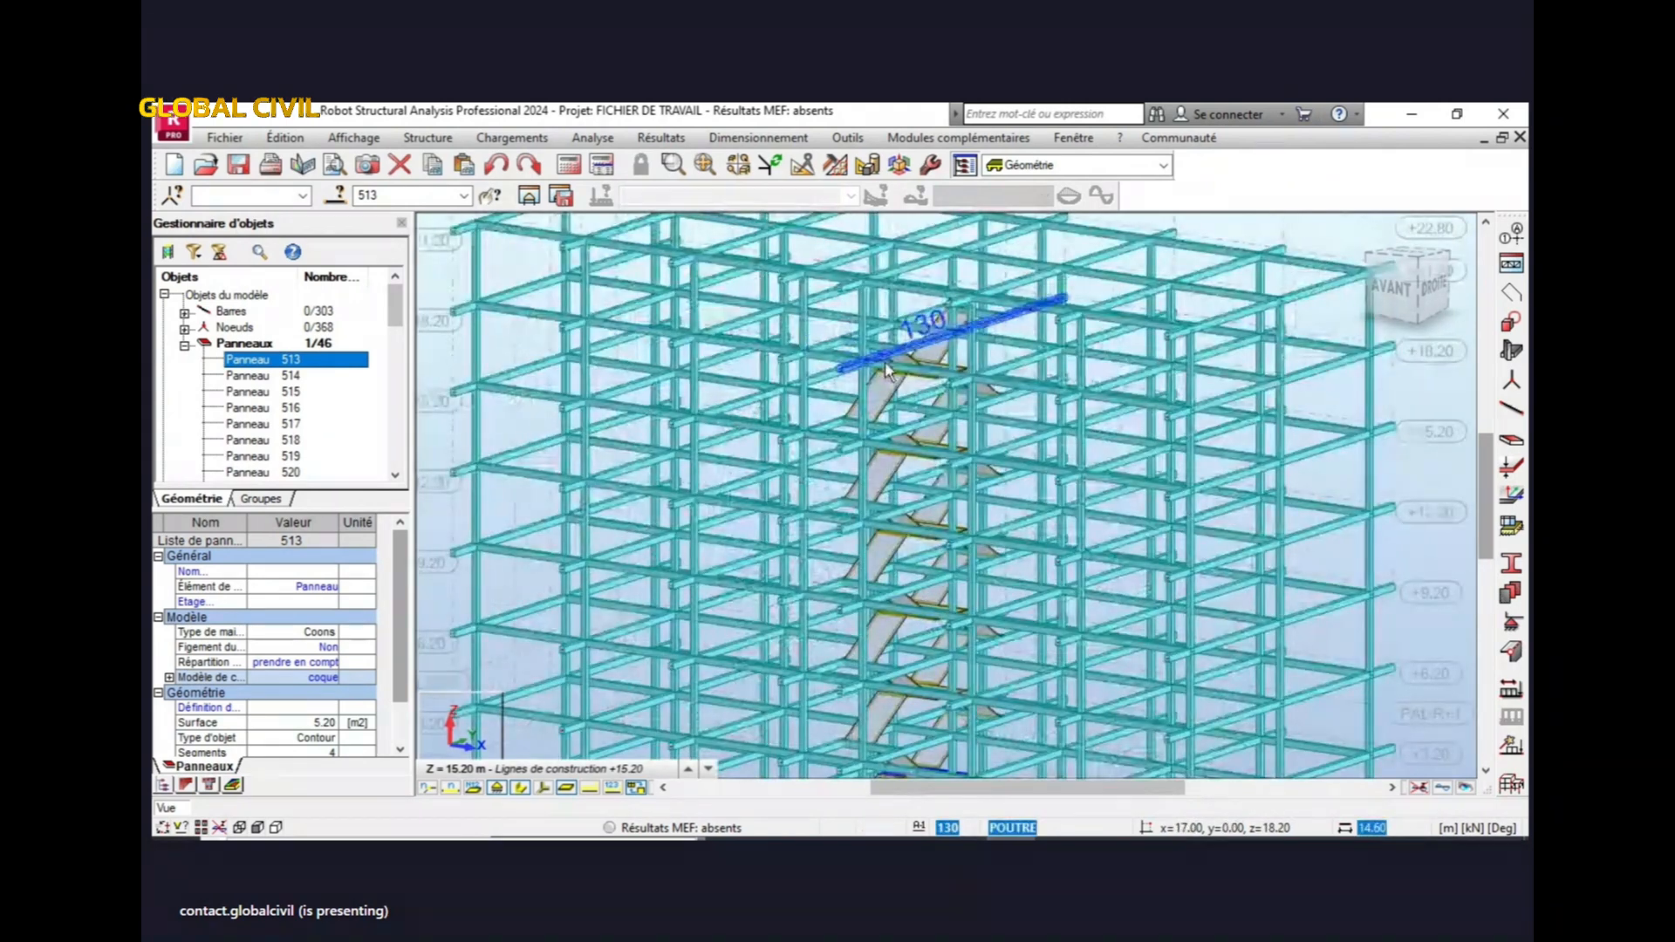
{"action": "scroll", "coordinate": [885, 361], "scroll_direction": "up", "scroll_amount": 2}
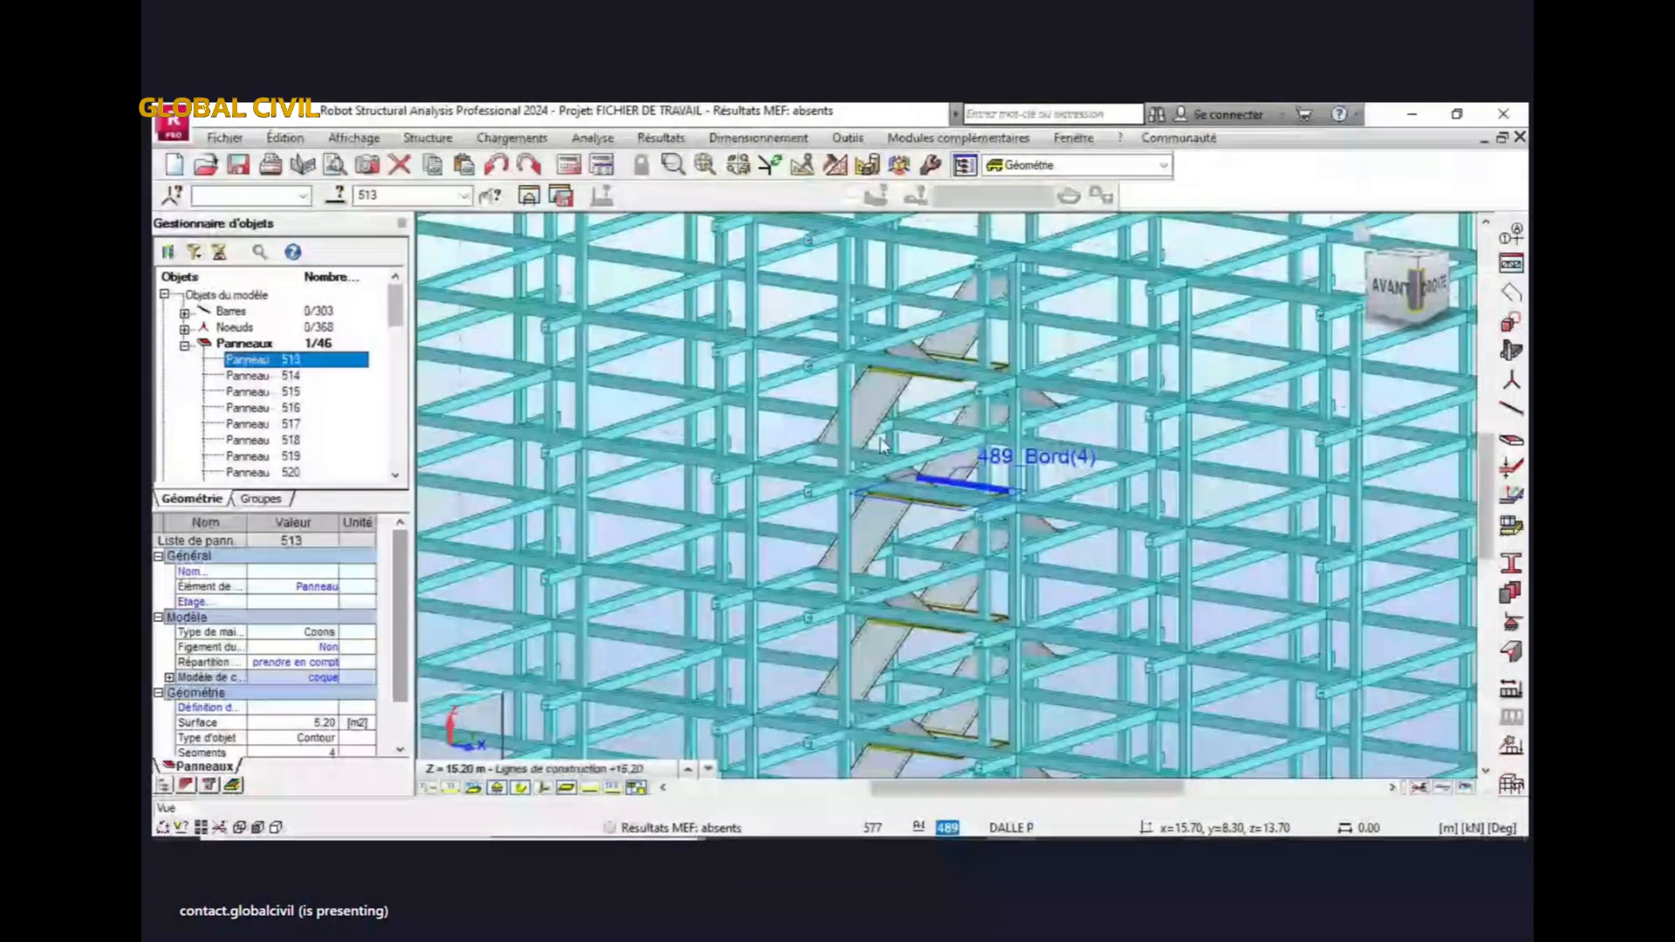
{"action": "scroll", "coordinate": [924, 425], "scroll_direction": "down", "scroll_amount": 2}
{"action": "scroll", "coordinate": [925, 425], "scroll_direction": "down", "scroll_amount": 4}
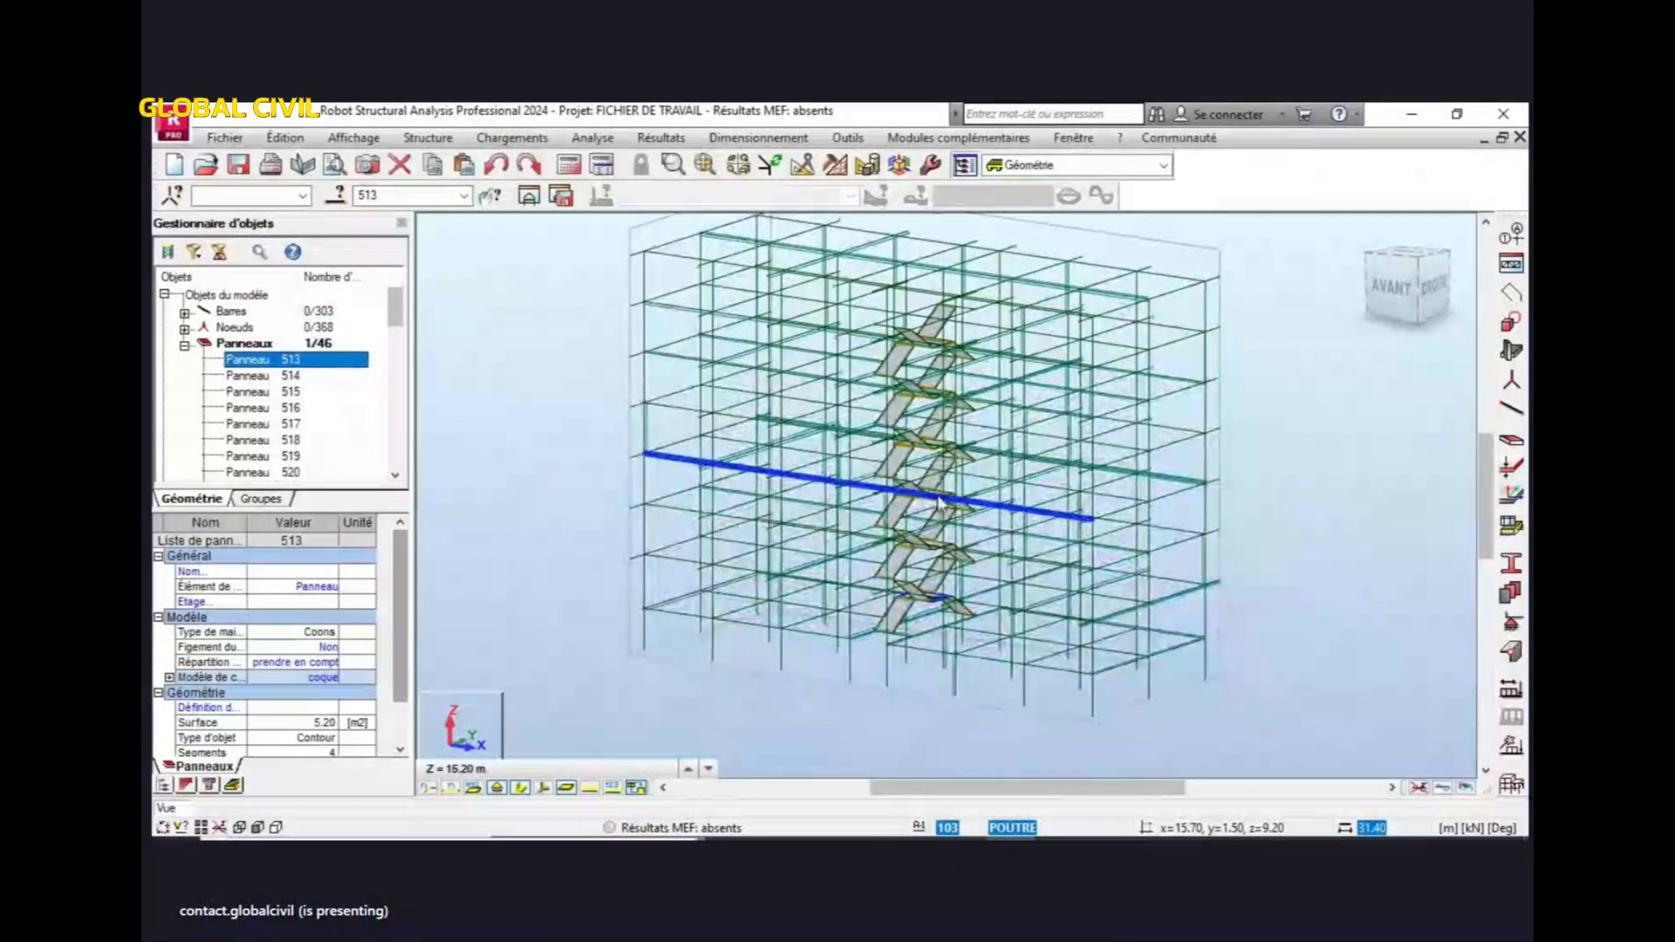
{"action": "left_click", "coordinate": [521, 788]}
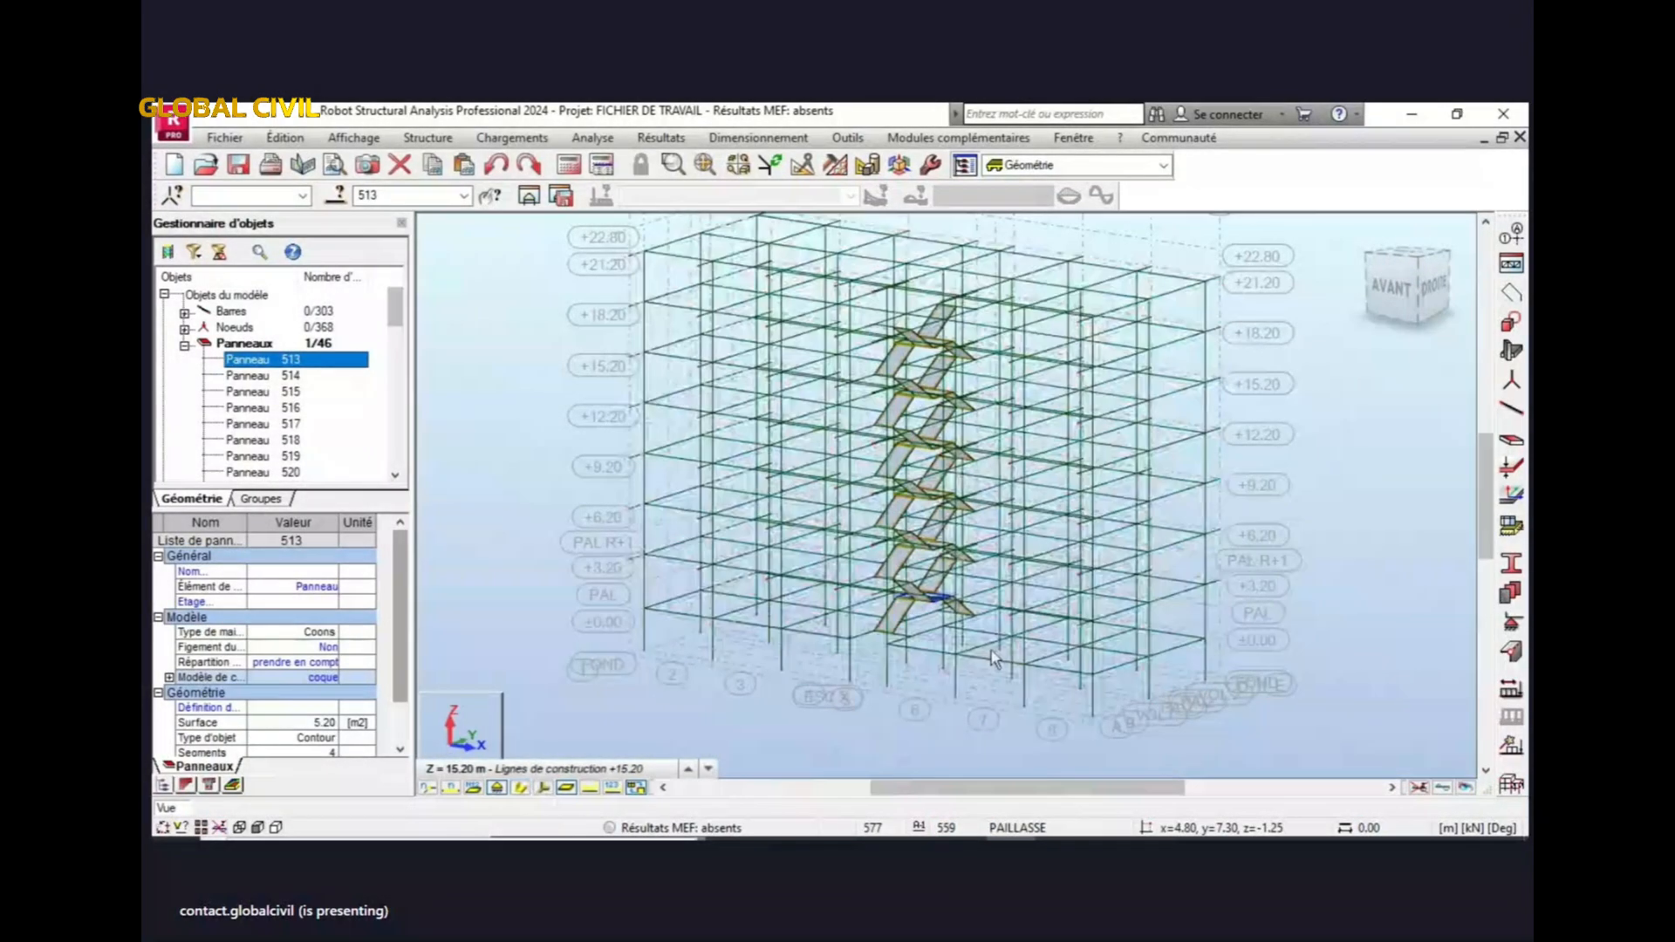
- Select the staircase's topmost flight panel and try to delete it
{"action": "scroll", "coordinate": [929, 366], "scroll_direction": "up", "scroll_amount": 4}
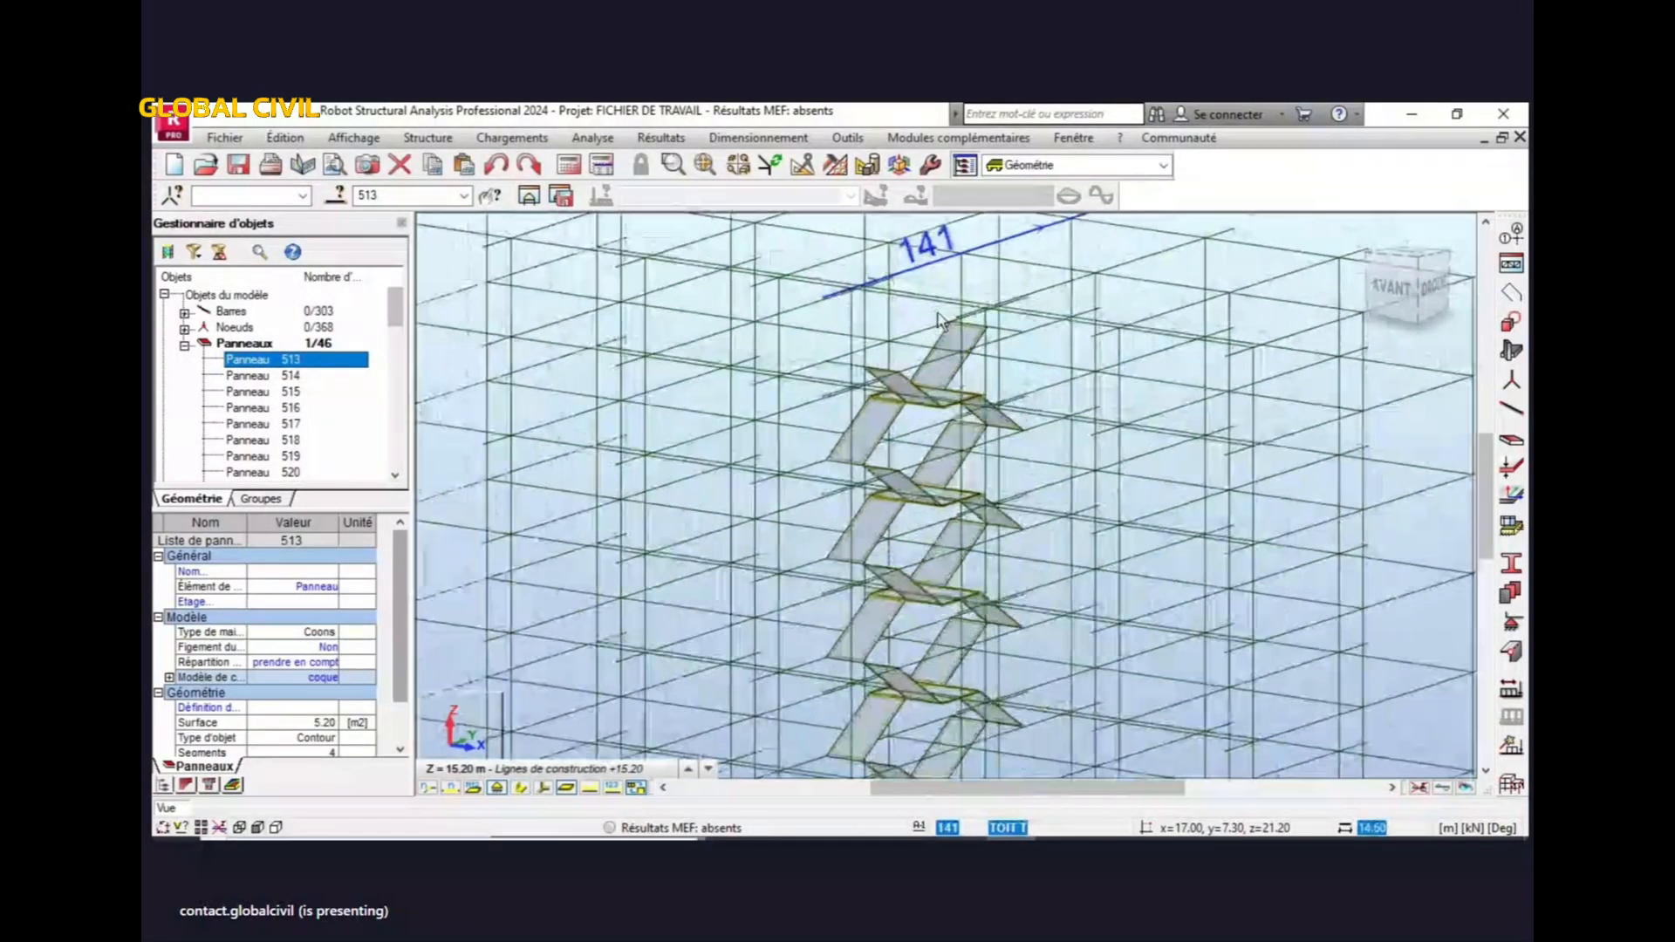
{"action": "middle_click_drag", "start_coordinate": [926, 377], "coordinate": [942, 375], "text": "shift"}
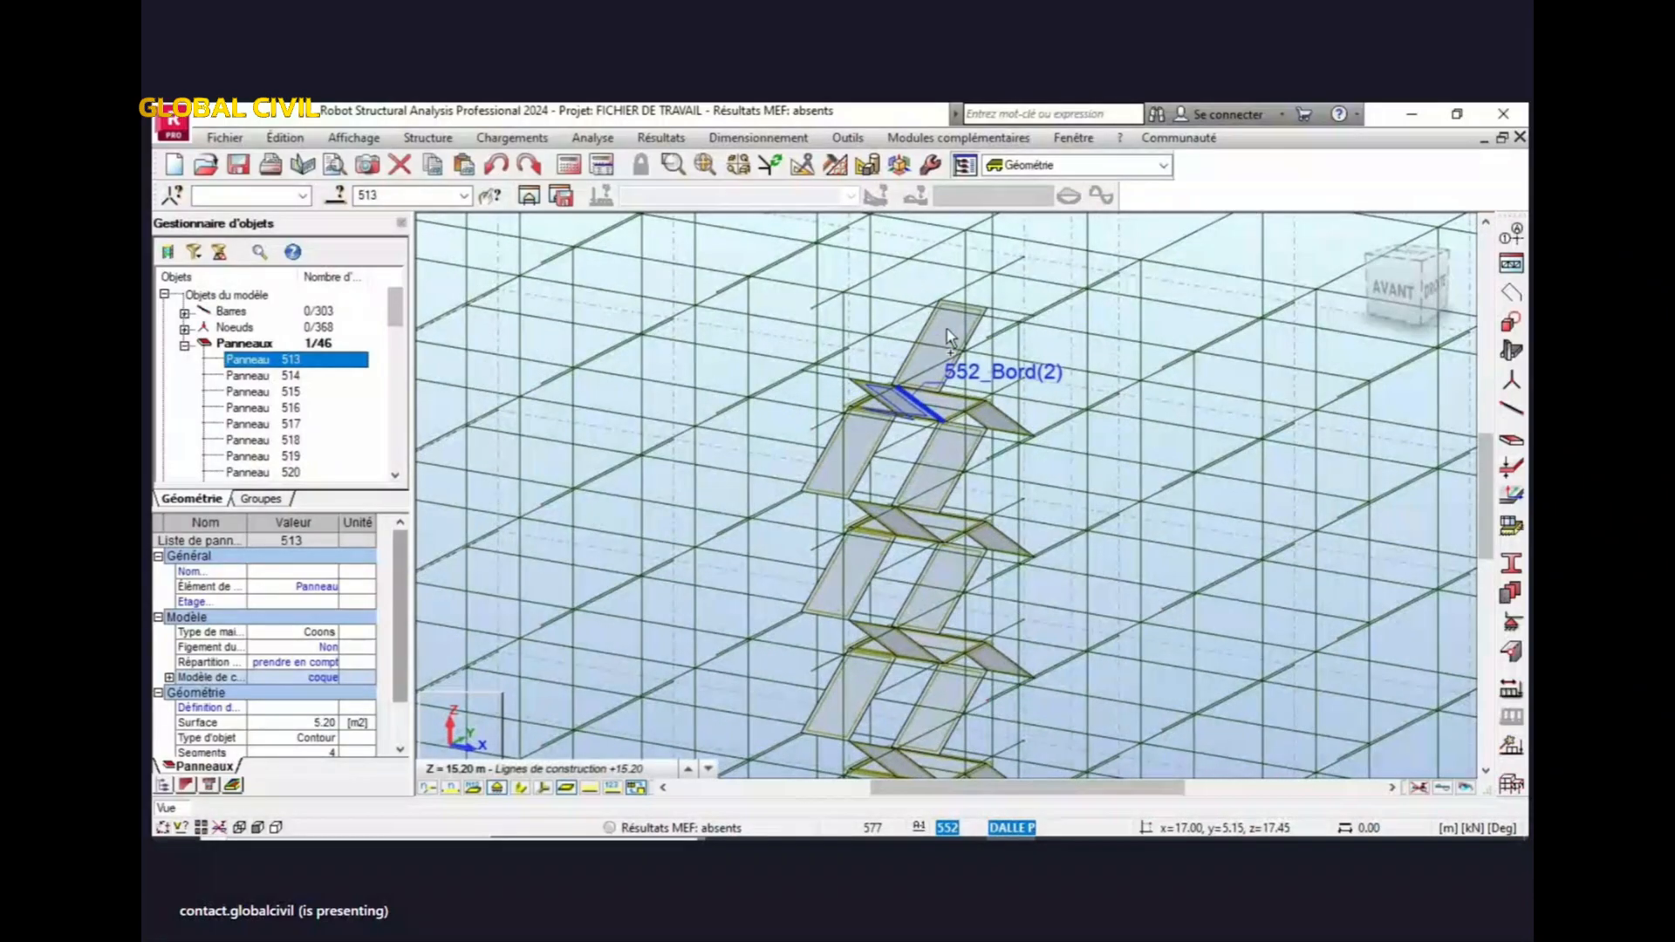
{"action": "left_click", "coordinate": [947, 329]}
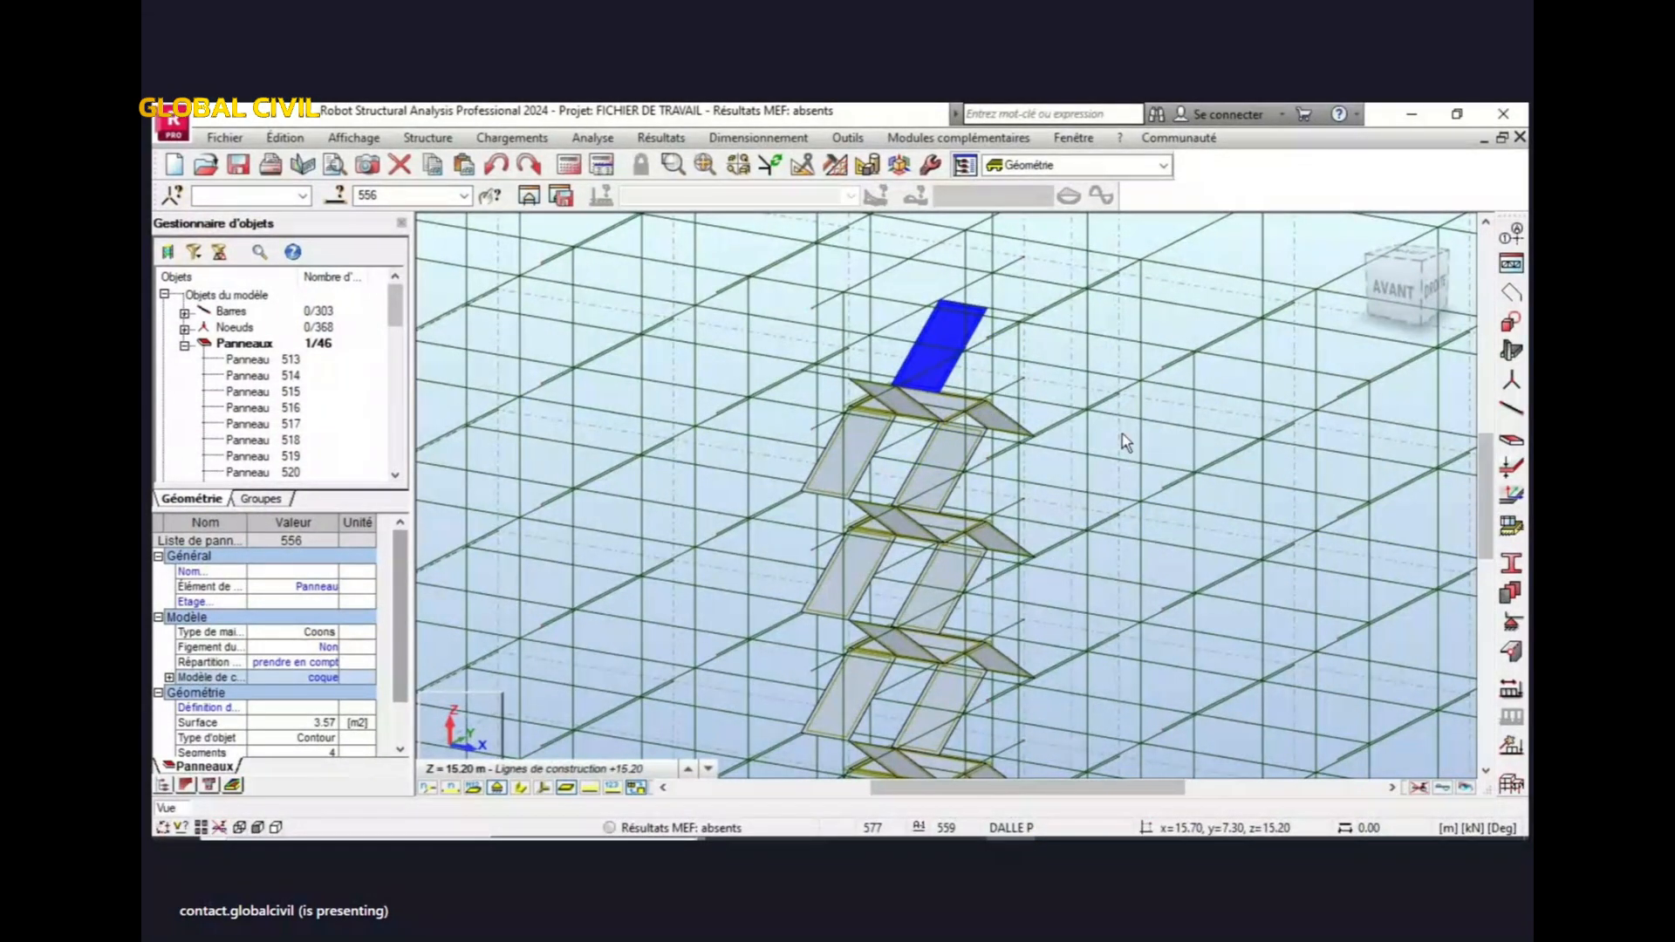
{"action": "key", "text": "Delete"}
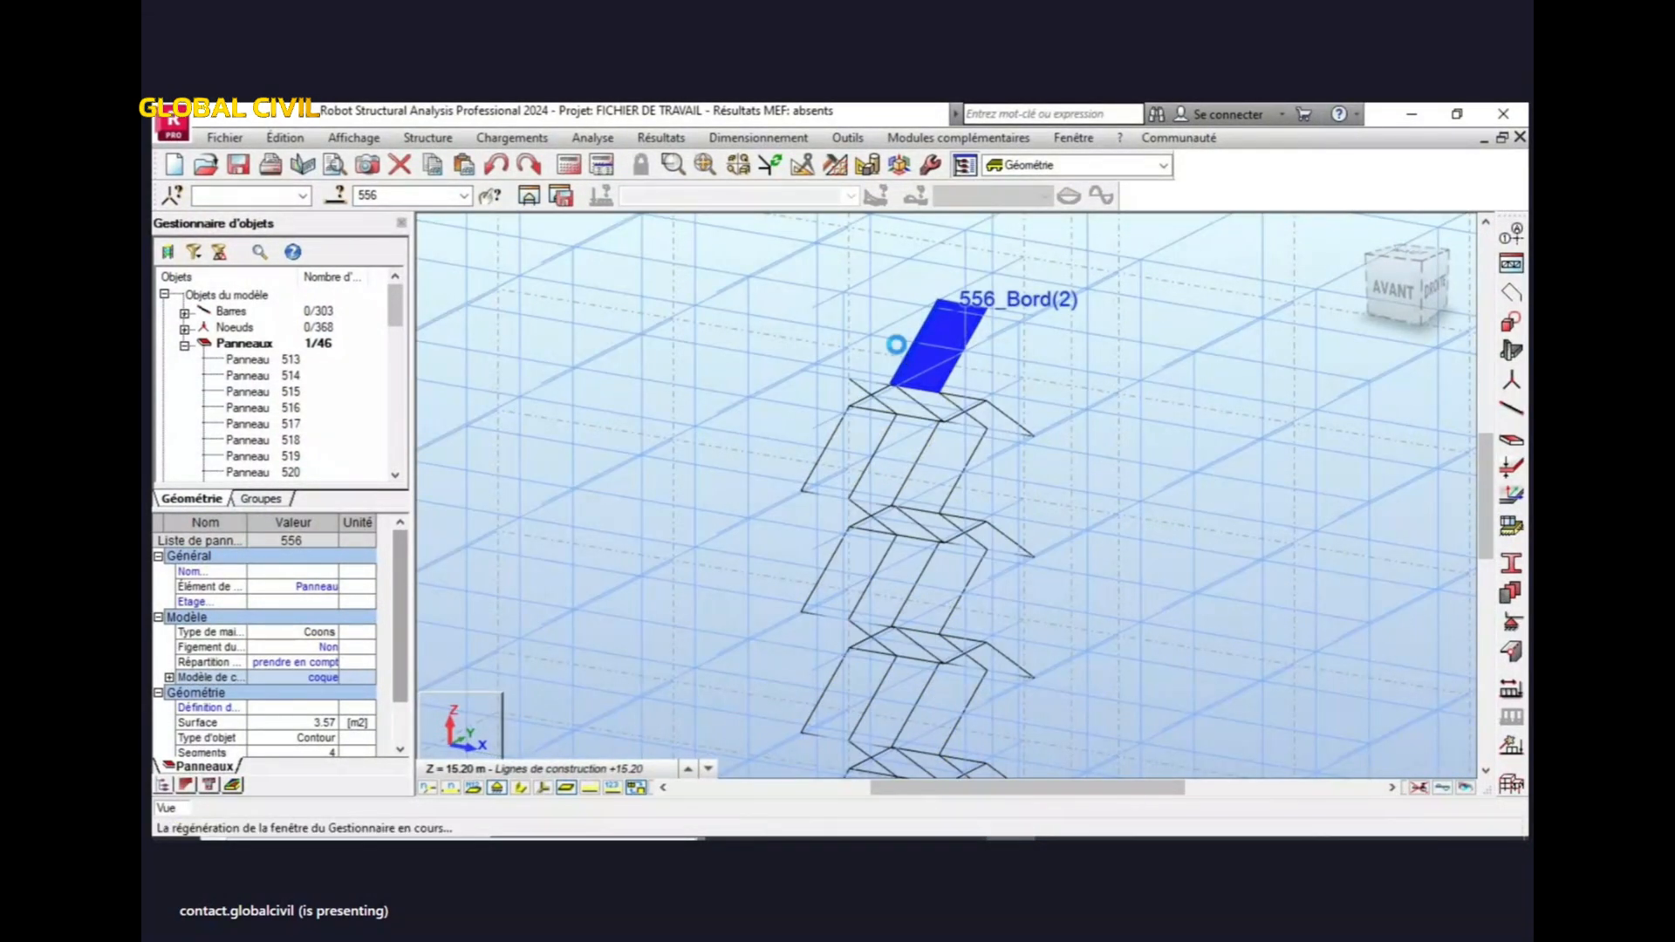
- Examine the staircase flight and landing areas up close and from several angles to see which contours have panels
{"action": "scroll", "coordinate": [902, 339], "scroll_direction": "down", "scroll_amount": 5}
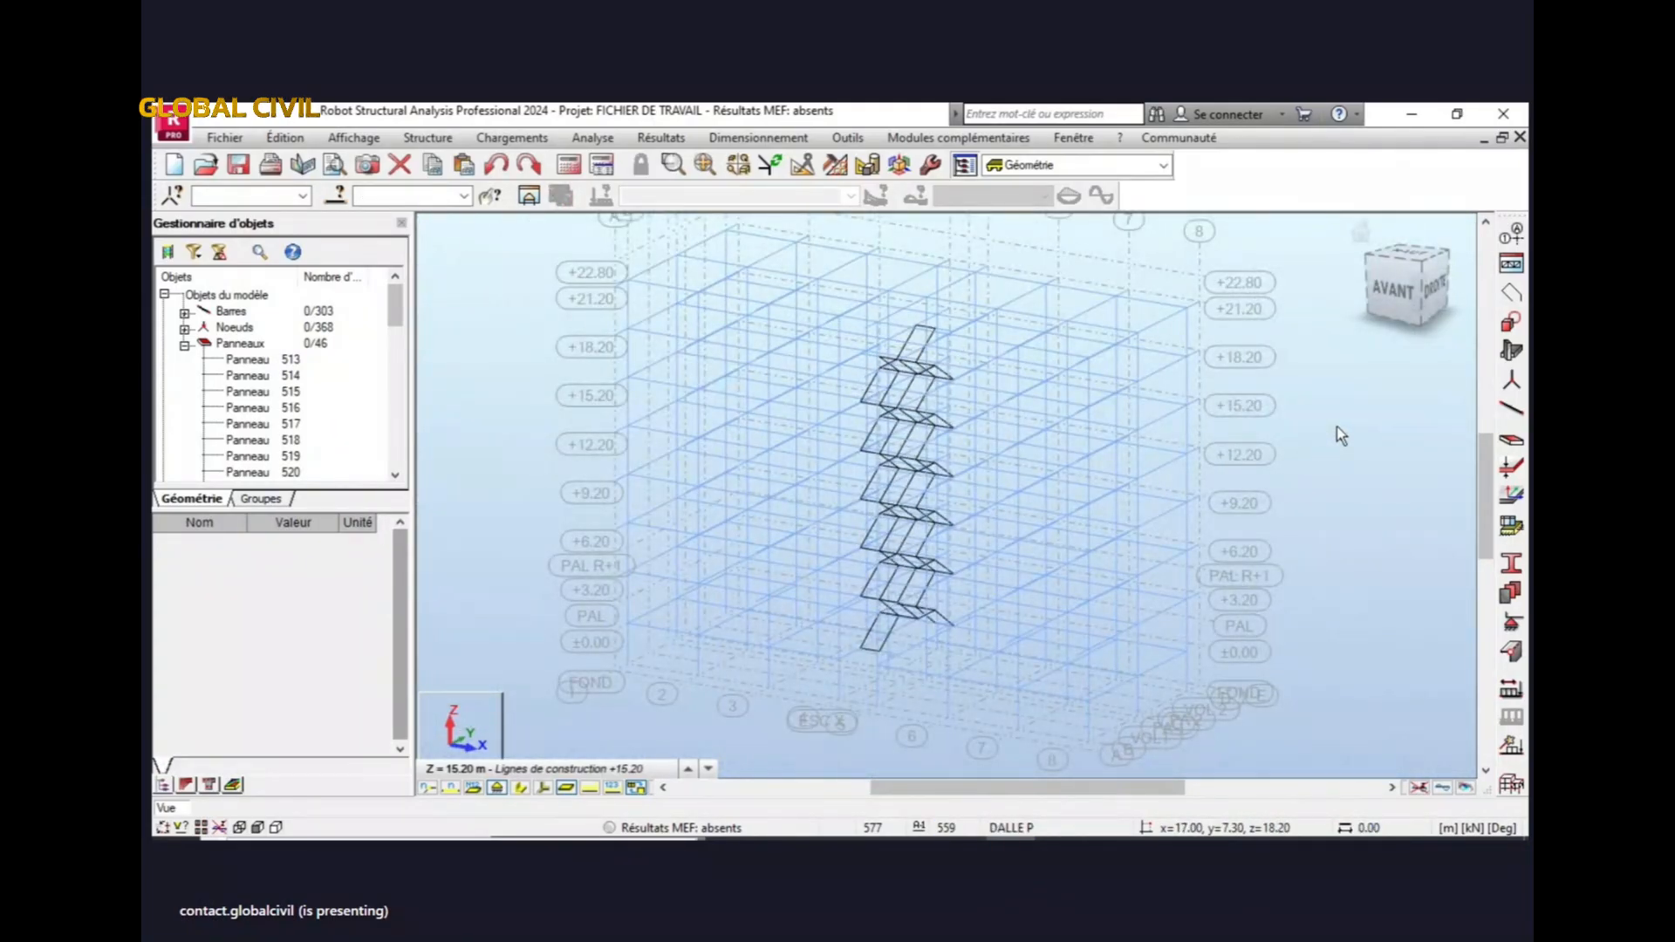
{"action": "scroll", "coordinate": [930, 340], "scroll_direction": "up", "scroll_amount": 5}
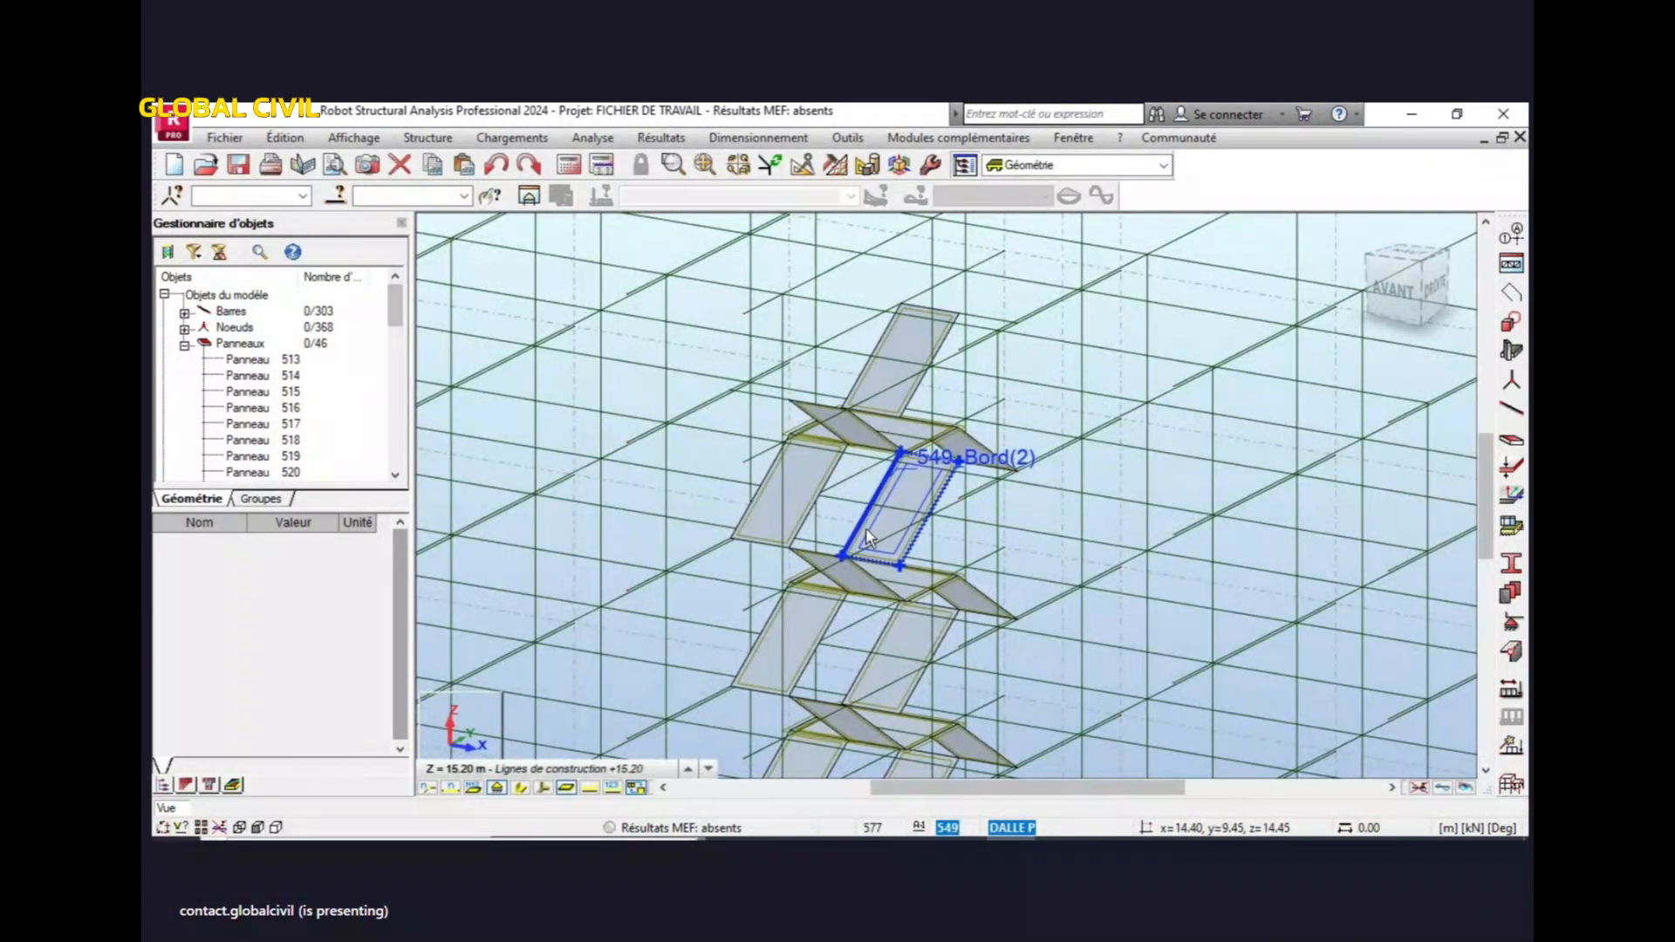
{"action": "scroll", "coordinate": [881, 488], "scroll_direction": "down", "scroll_amount": 3}
{"action": "scroll", "coordinate": [865, 432], "scroll_direction": "down", "scroll_amount": 4}
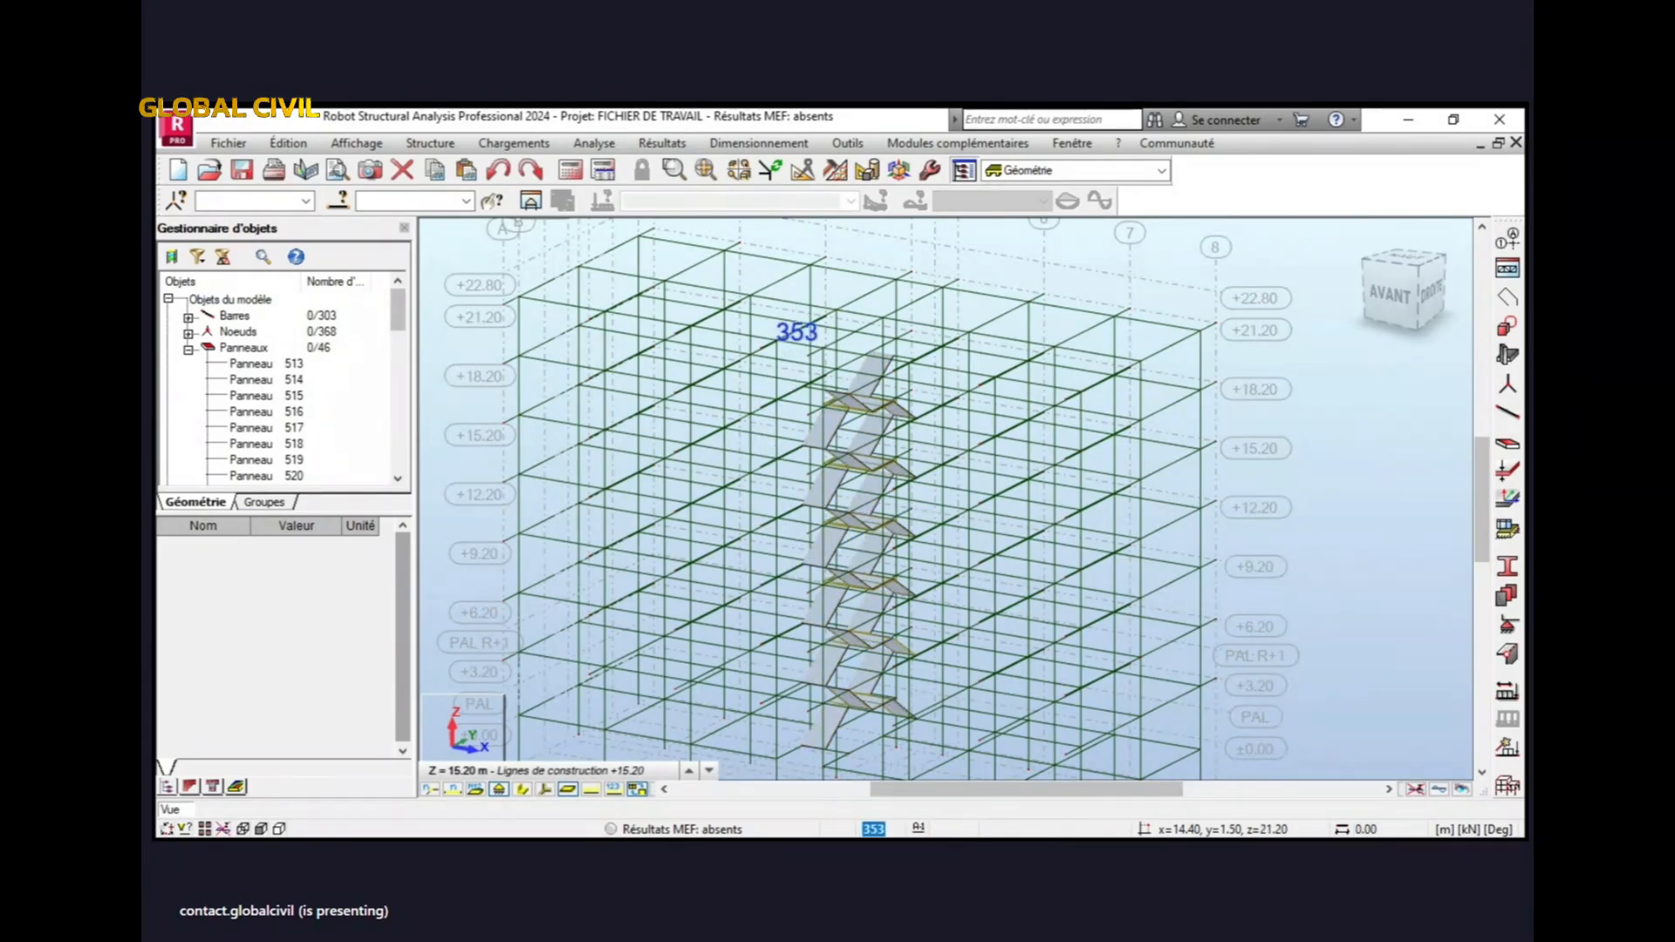
{"action": "scroll", "coordinate": [820, 429], "scroll_direction": "up", "scroll_amount": 5}
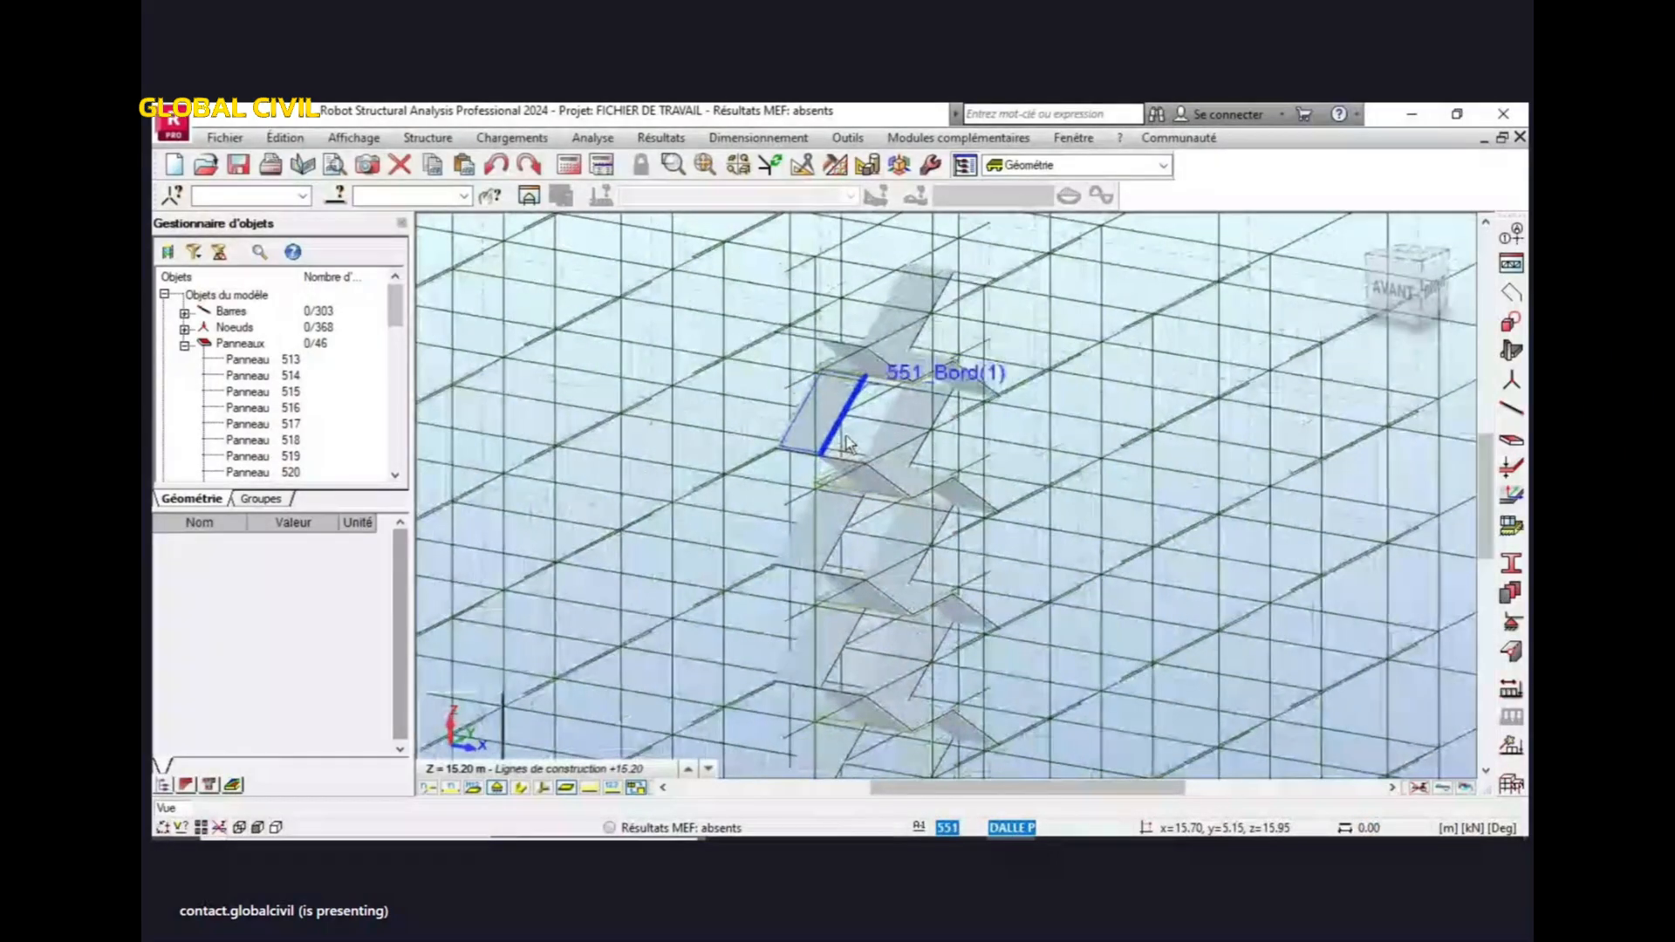
{"action": "scroll", "coordinate": [881, 473], "scroll_direction": "up", "scroll_amount": 6}
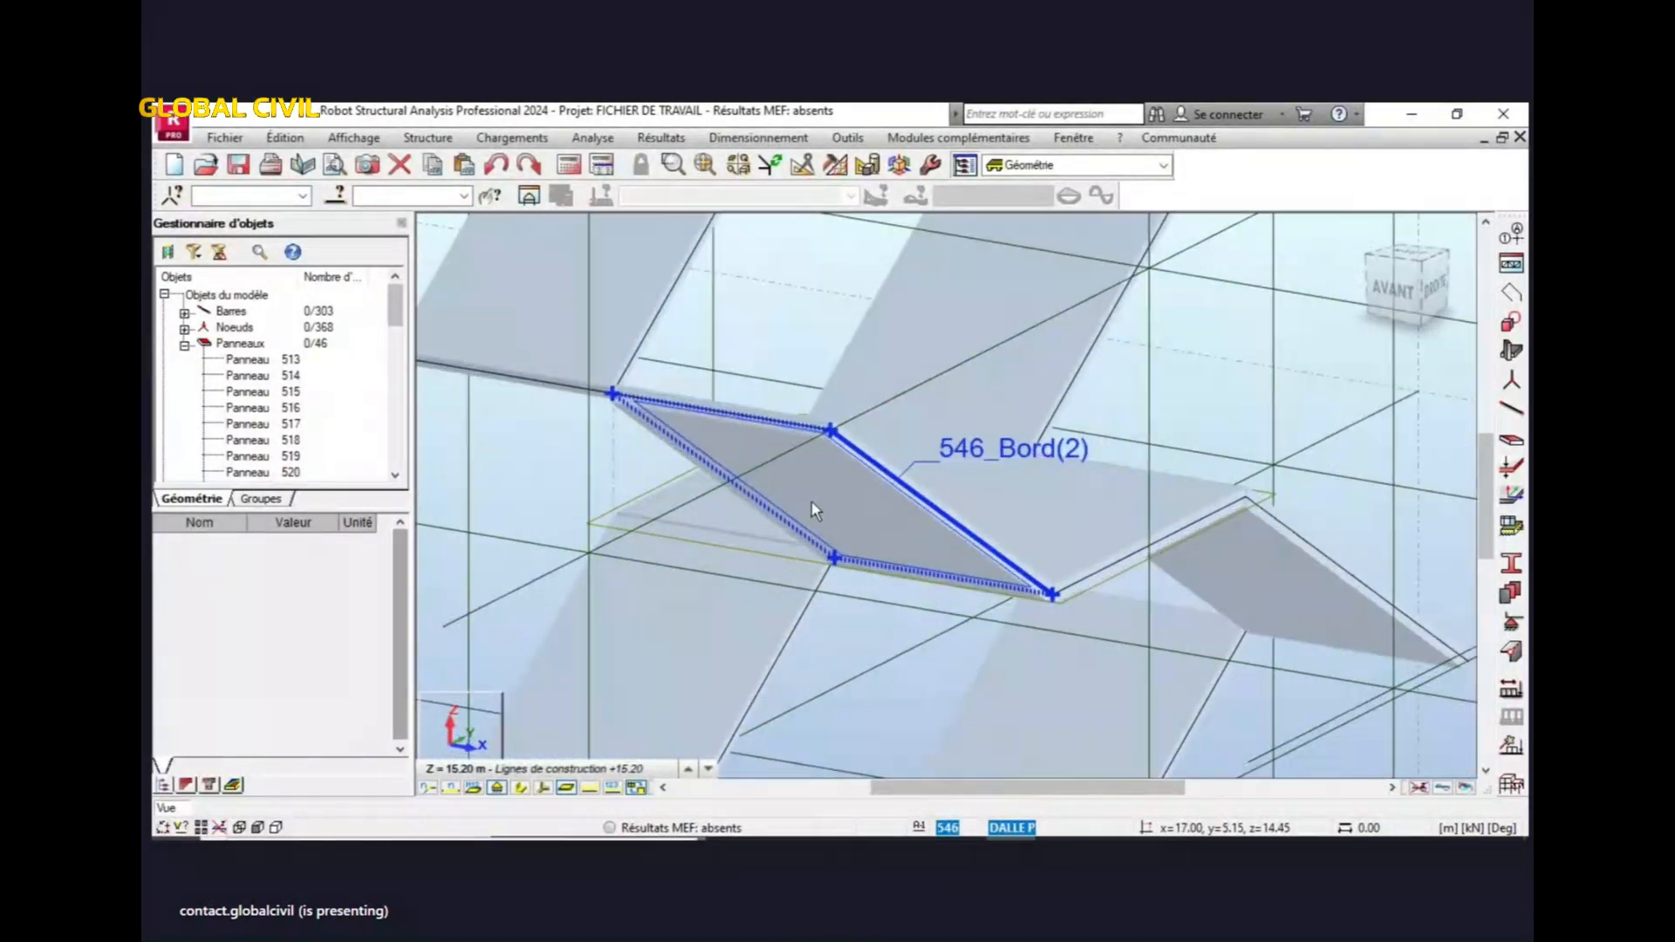
{"action": "scroll", "coordinate": [707, 597], "scroll_direction": "up", "scroll_amount": 1}
{"action": "scroll", "coordinate": [733, 567], "scroll_direction": "down", "scroll_amount": 2}
{"action": "middle_click_drag", "start_coordinate": [745, 560], "coordinate": [1038, 347], "text": "shift"}
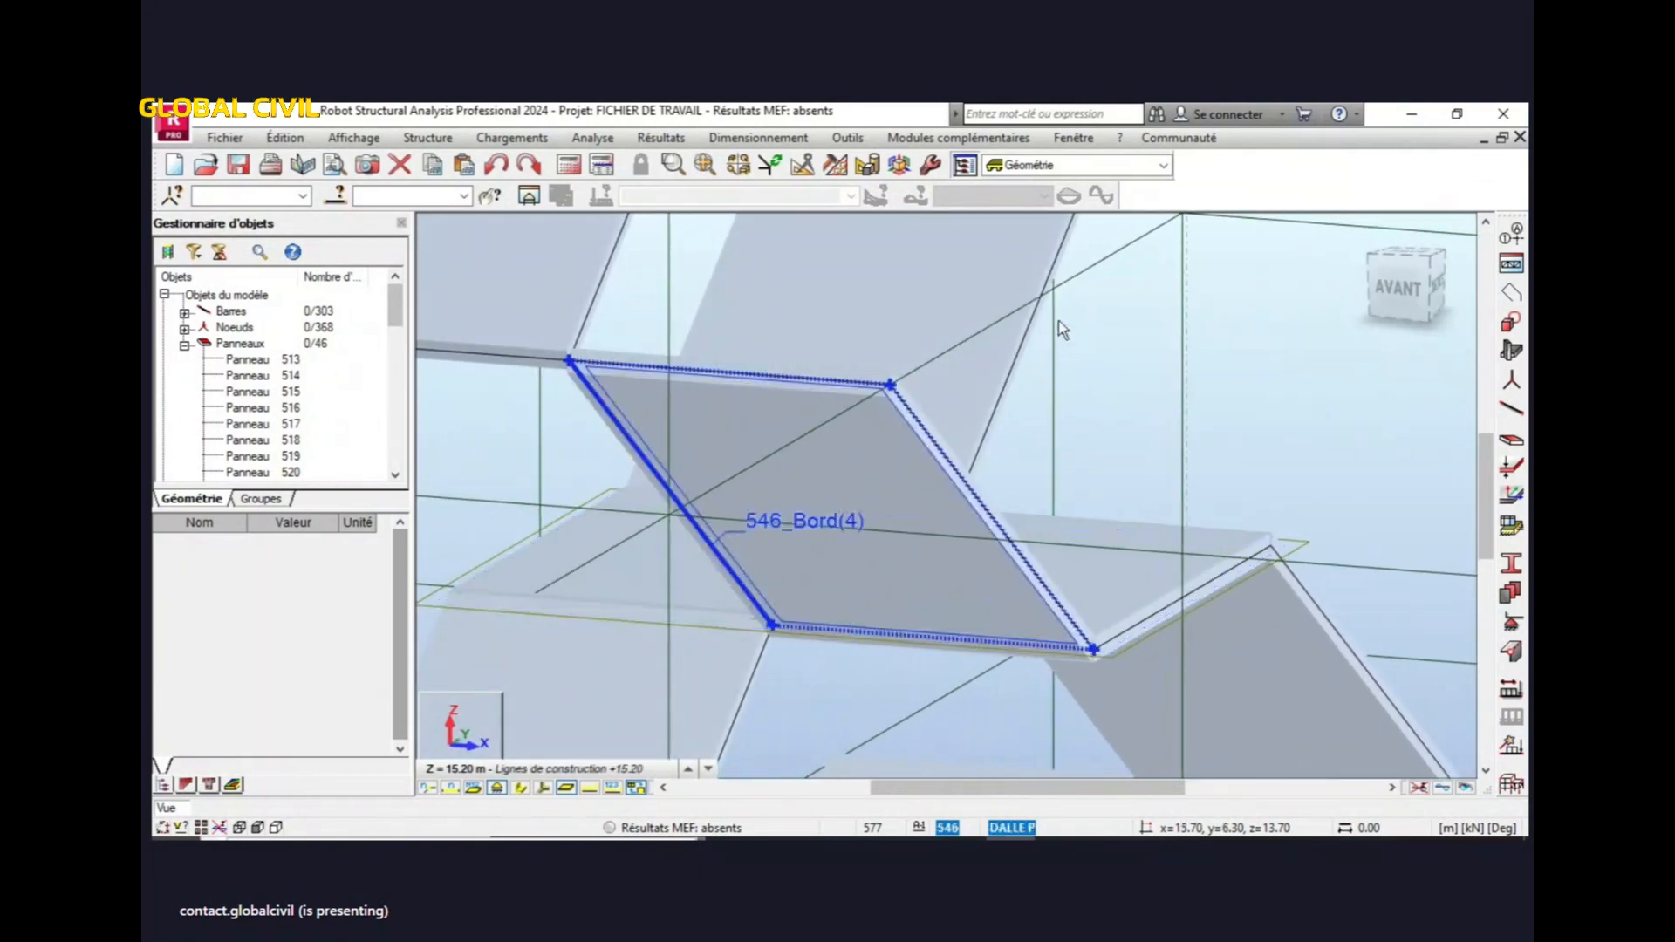
{"action": "scroll", "coordinate": [1049, 329], "scroll_direction": "down", "scroll_amount": 2}
{"action": "scroll", "coordinate": [1029, 323], "scroll_direction": "down", "scroll_amount": 6}
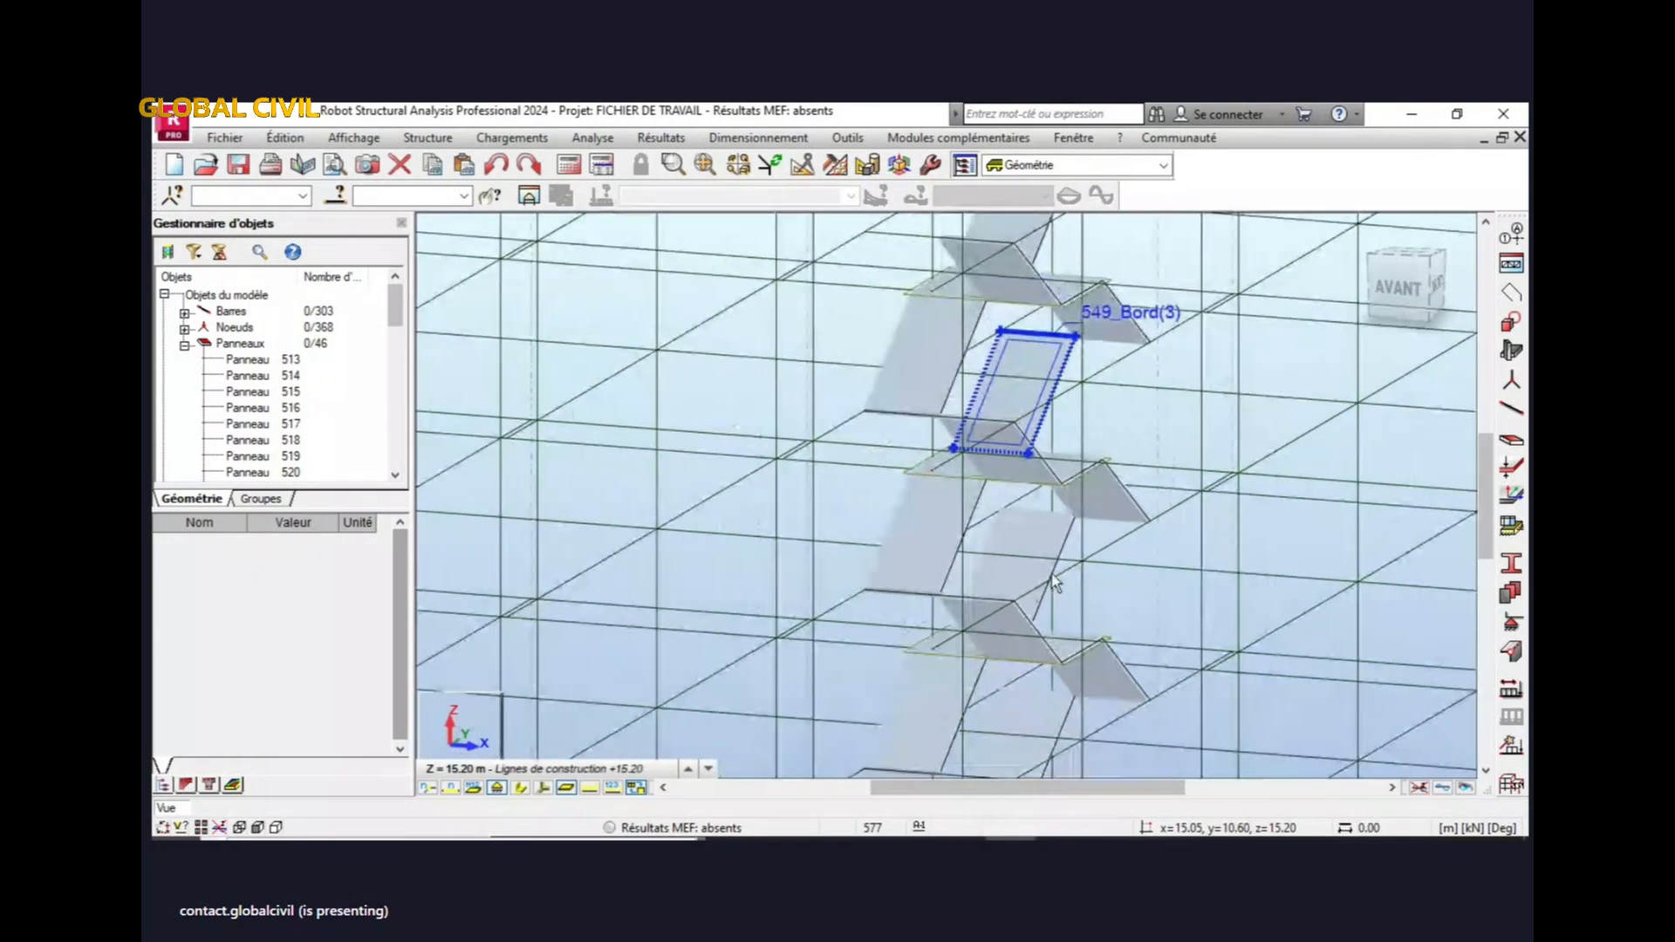
{"action": "scroll", "coordinate": [1004, 534], "scroll_direction": "down", "scroll_amount": 5}
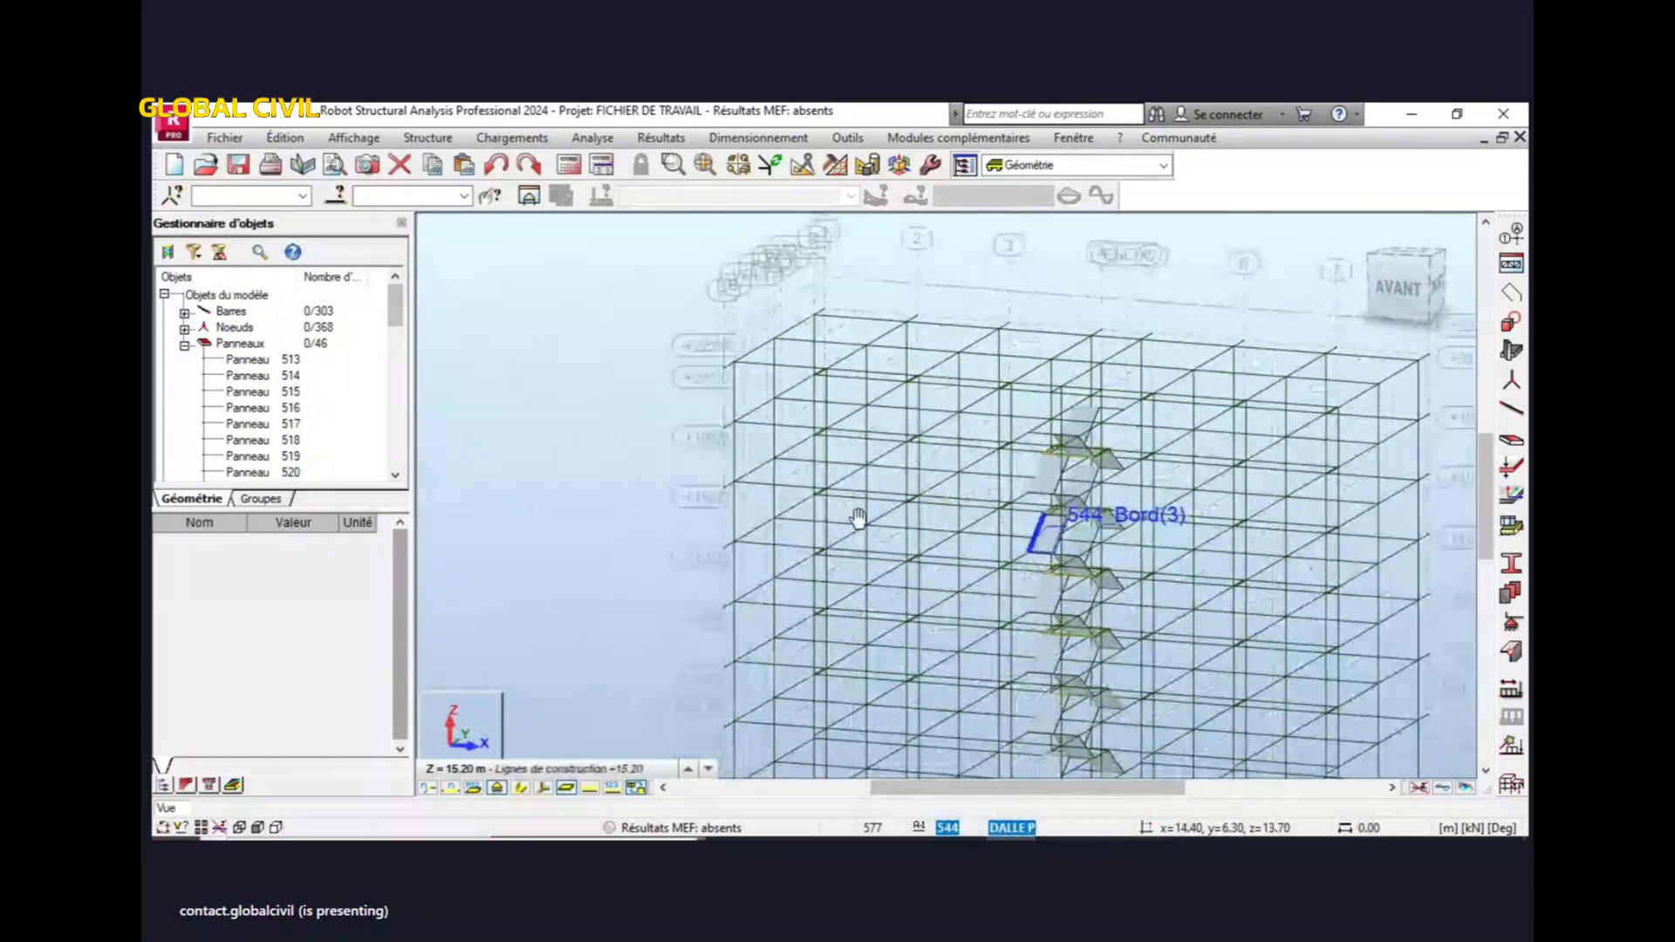
{"action": "middle_click_drag", "start_coordinate": [918, 550], "coordinate": [791, 402]}
{"action": "mouse_move", "coordinate": [927, 684]}
{"action": "middle_mouse_down", "text": "shift"}
{"action": "mouse_move", "coordinate": [901, 677]}
{"action": "mouse_move", "coordinate": [934, 685]}
{"action": "mouse_move", "coordinate": [928, 712]}
{"action": "middle_mouse_up", "text": "shift"}
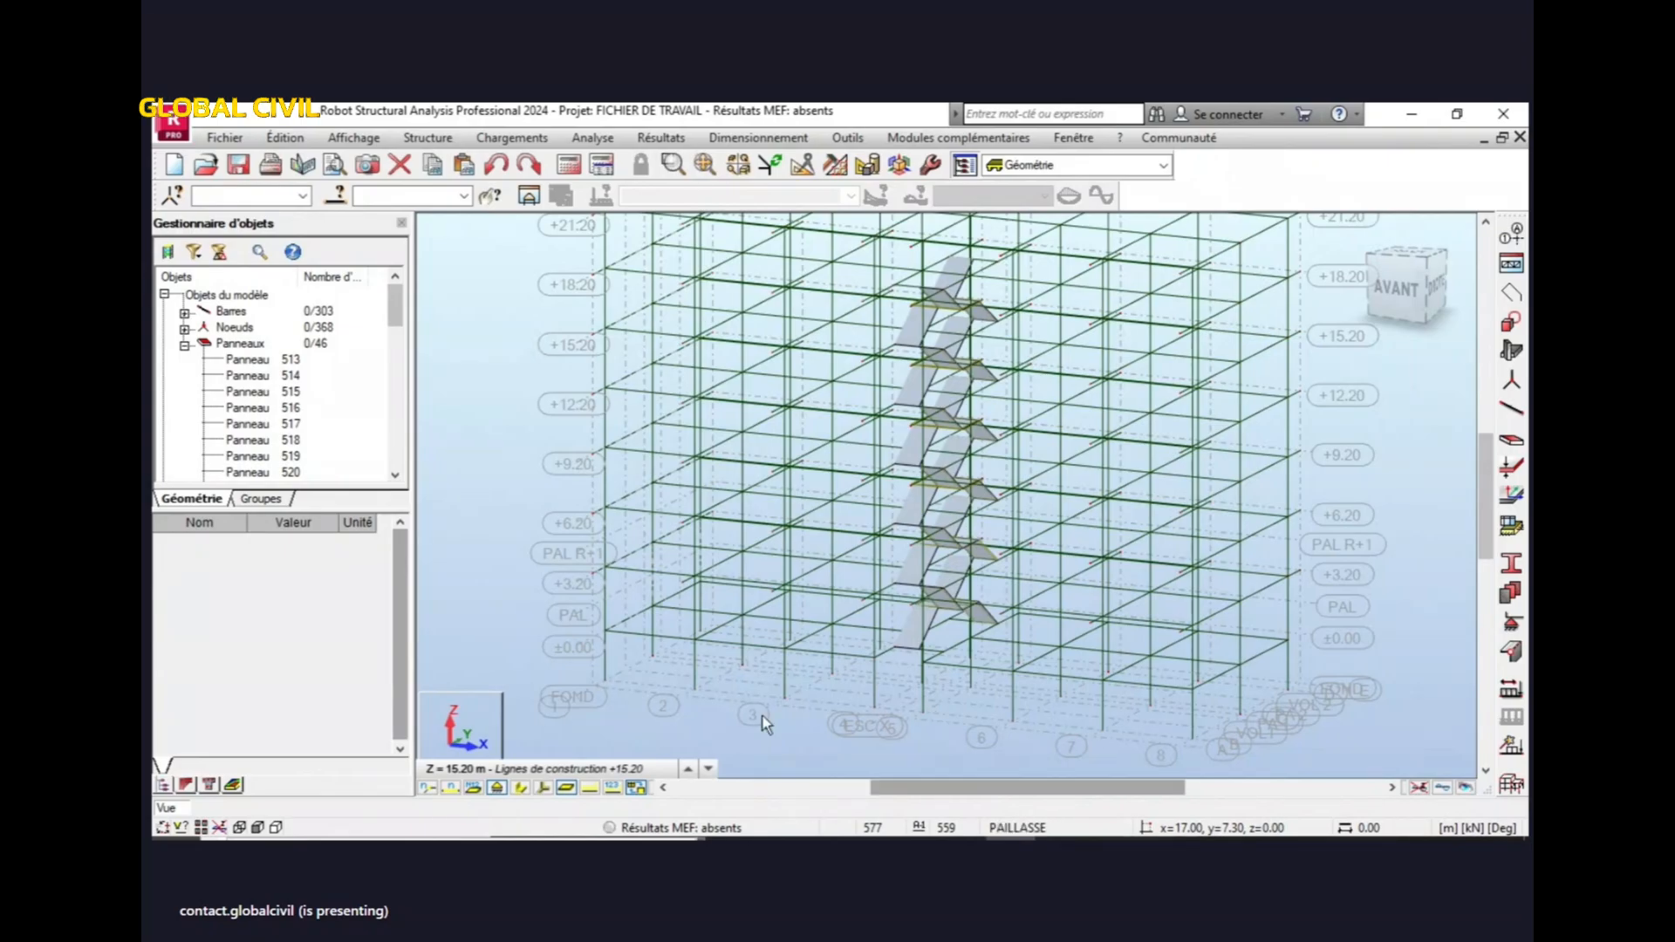
{"action": "scroll", "coordinate": [796, 618], "scroll_direction": "down", "scroll_amount": 3}
{"action": "left_click", "coordinate": [492, 769]}
{"action": "left_click", "coordinate": [531, 514]}
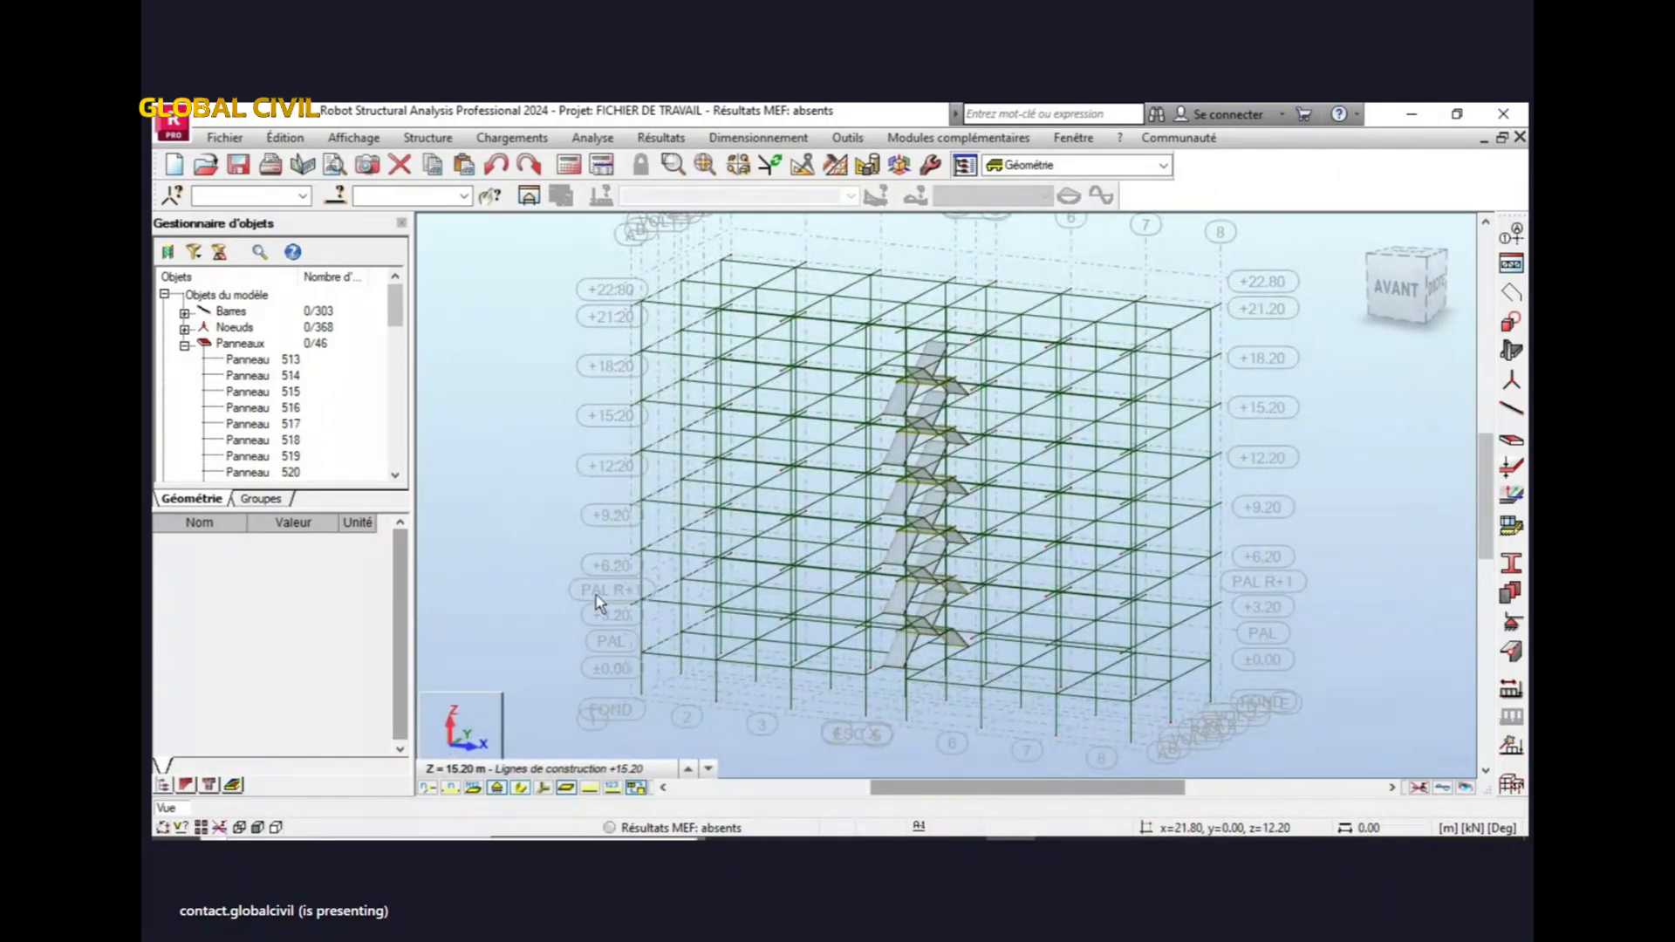
{"action": "right_click", "coordinate": [627, 648]}
{"action": "left_click", "coordinate": [587, 684]}
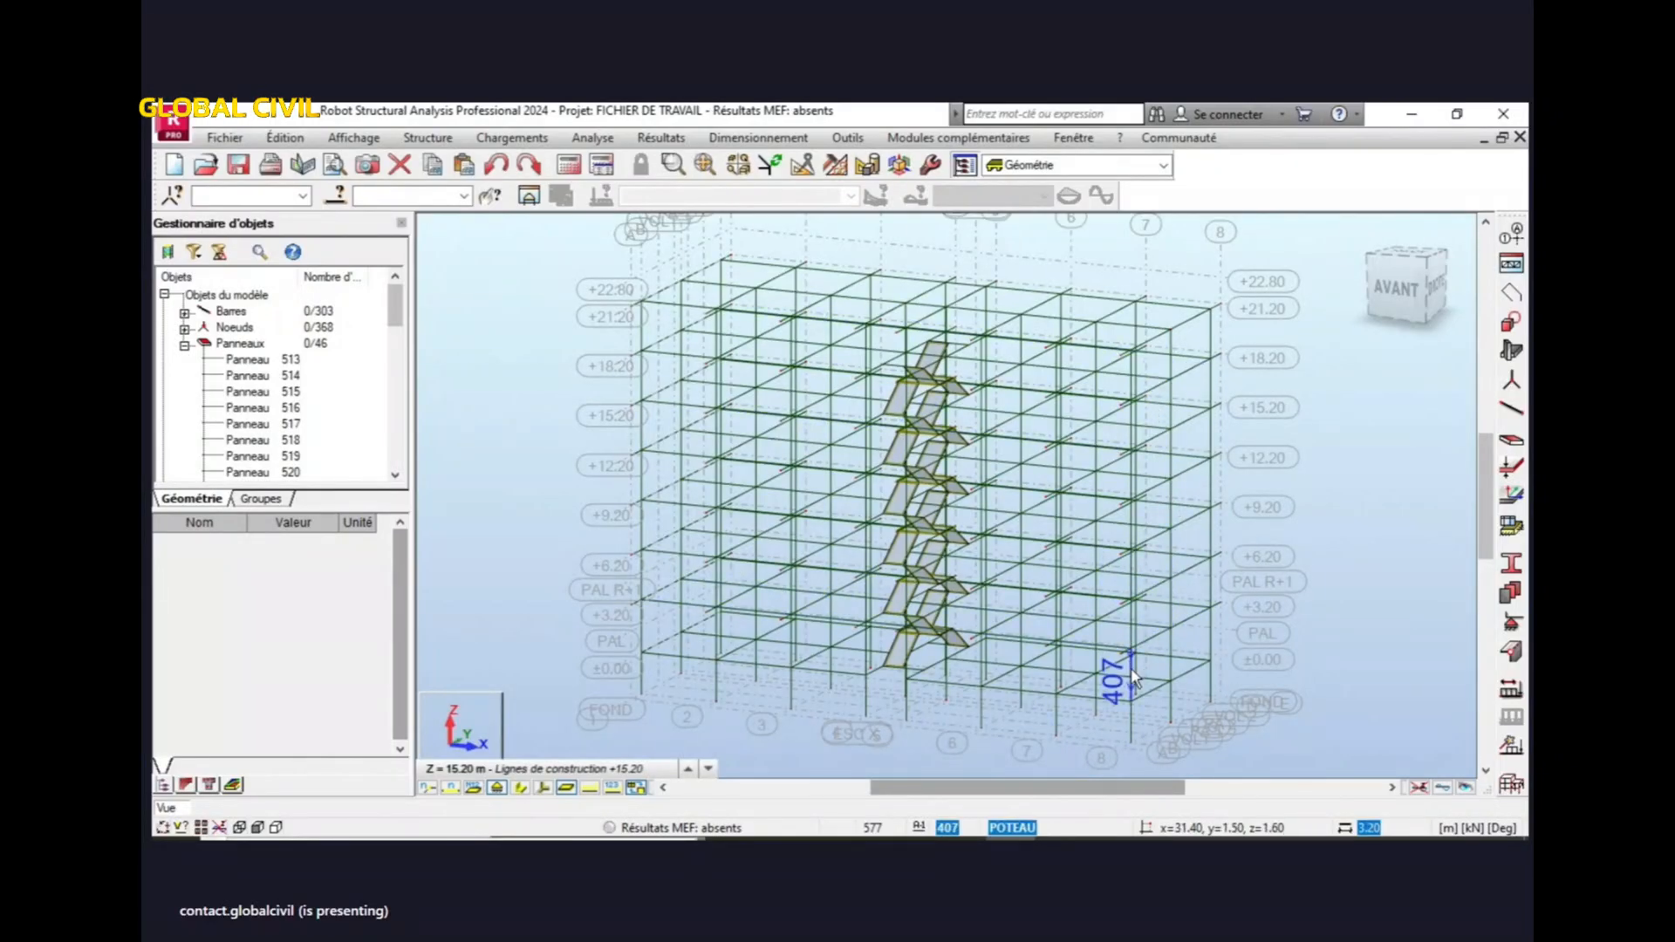
- Collapse the panel list, expand the auxiliary geometric objects and select 487, 488, 489 and 490 in turn to locate them
{"action": "left_click", "coordinate": [188, 348]}
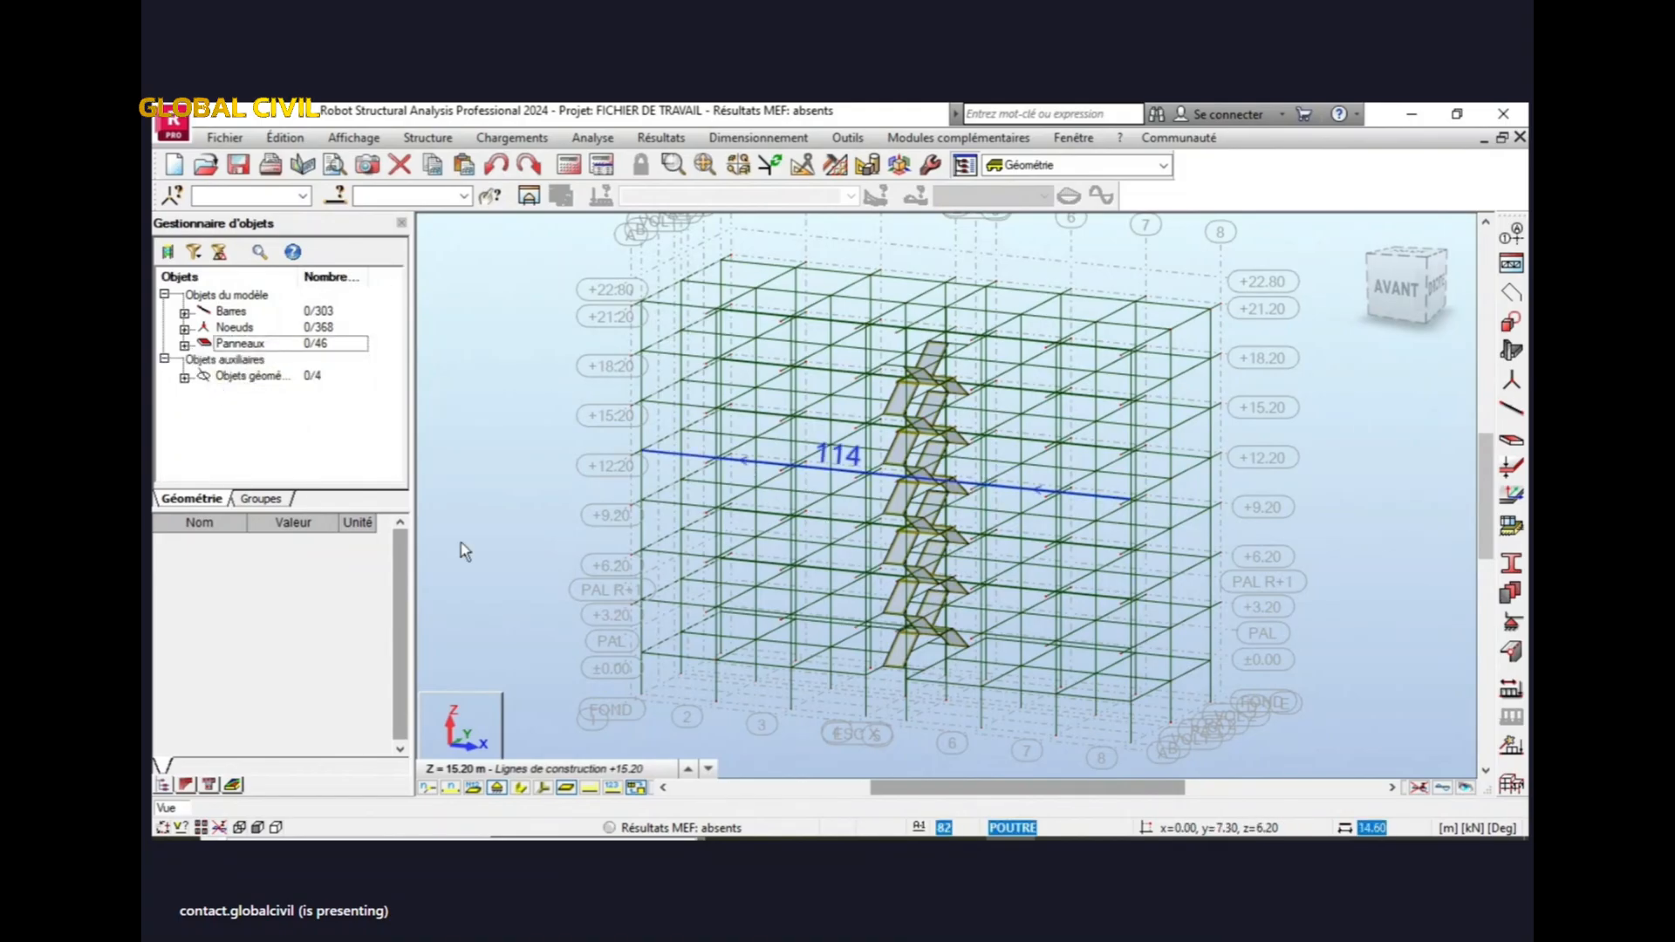
{"action": "left_click", "coordinate": [184, 378]}
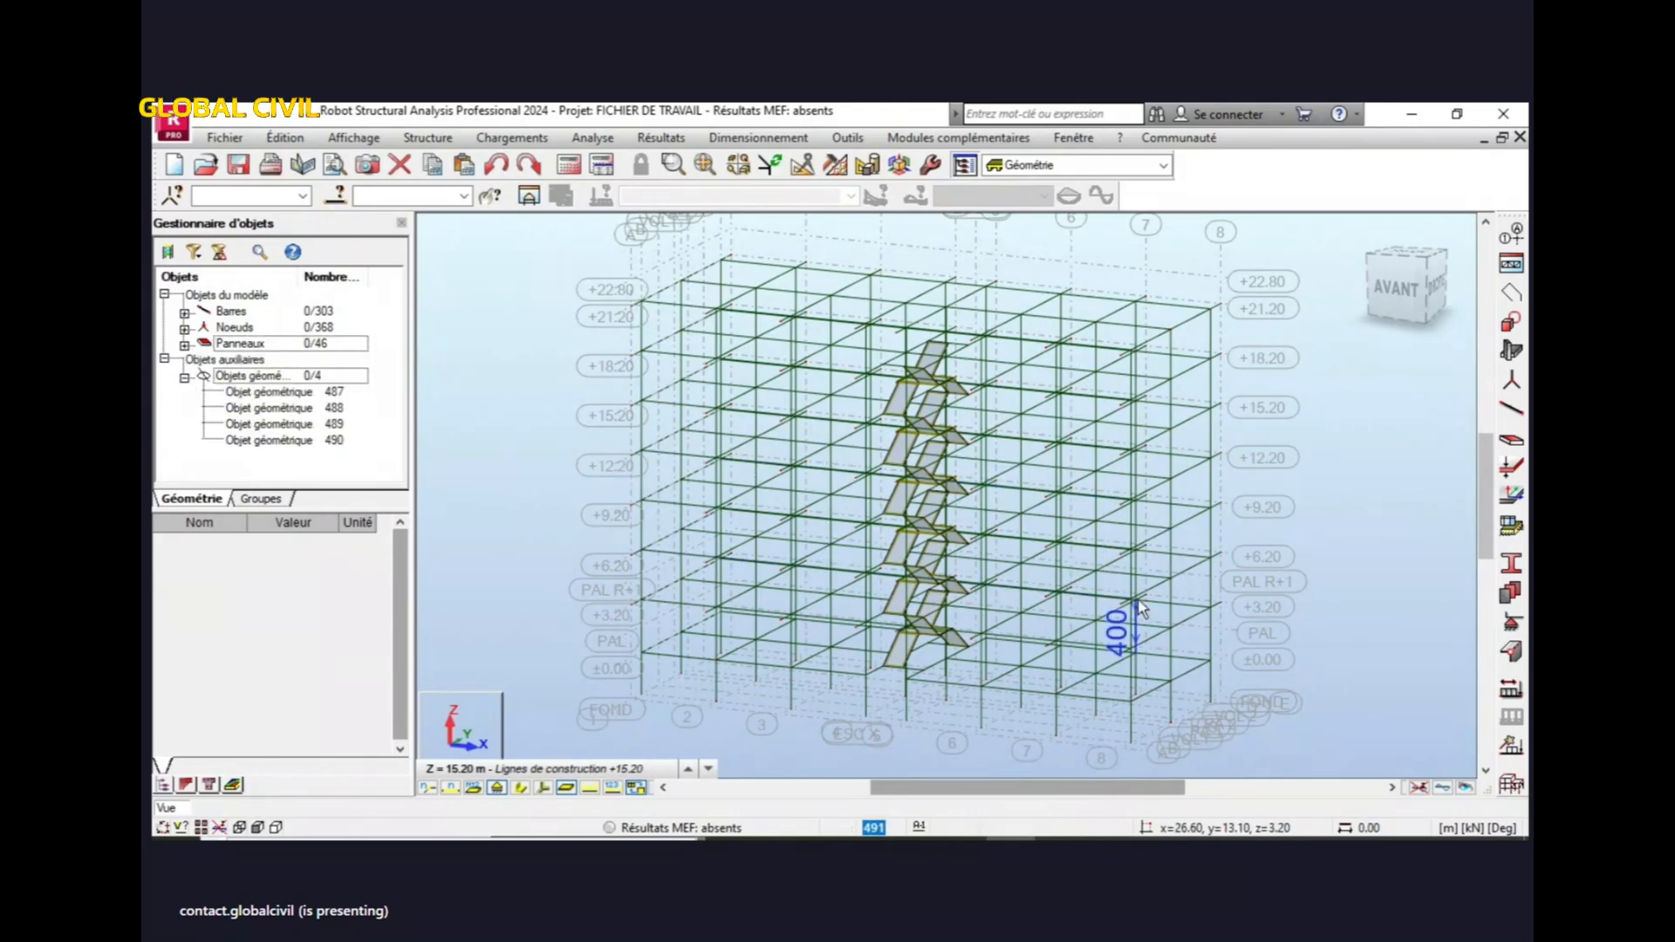
{"action": "left_click", "coordinate": [329, 394]}
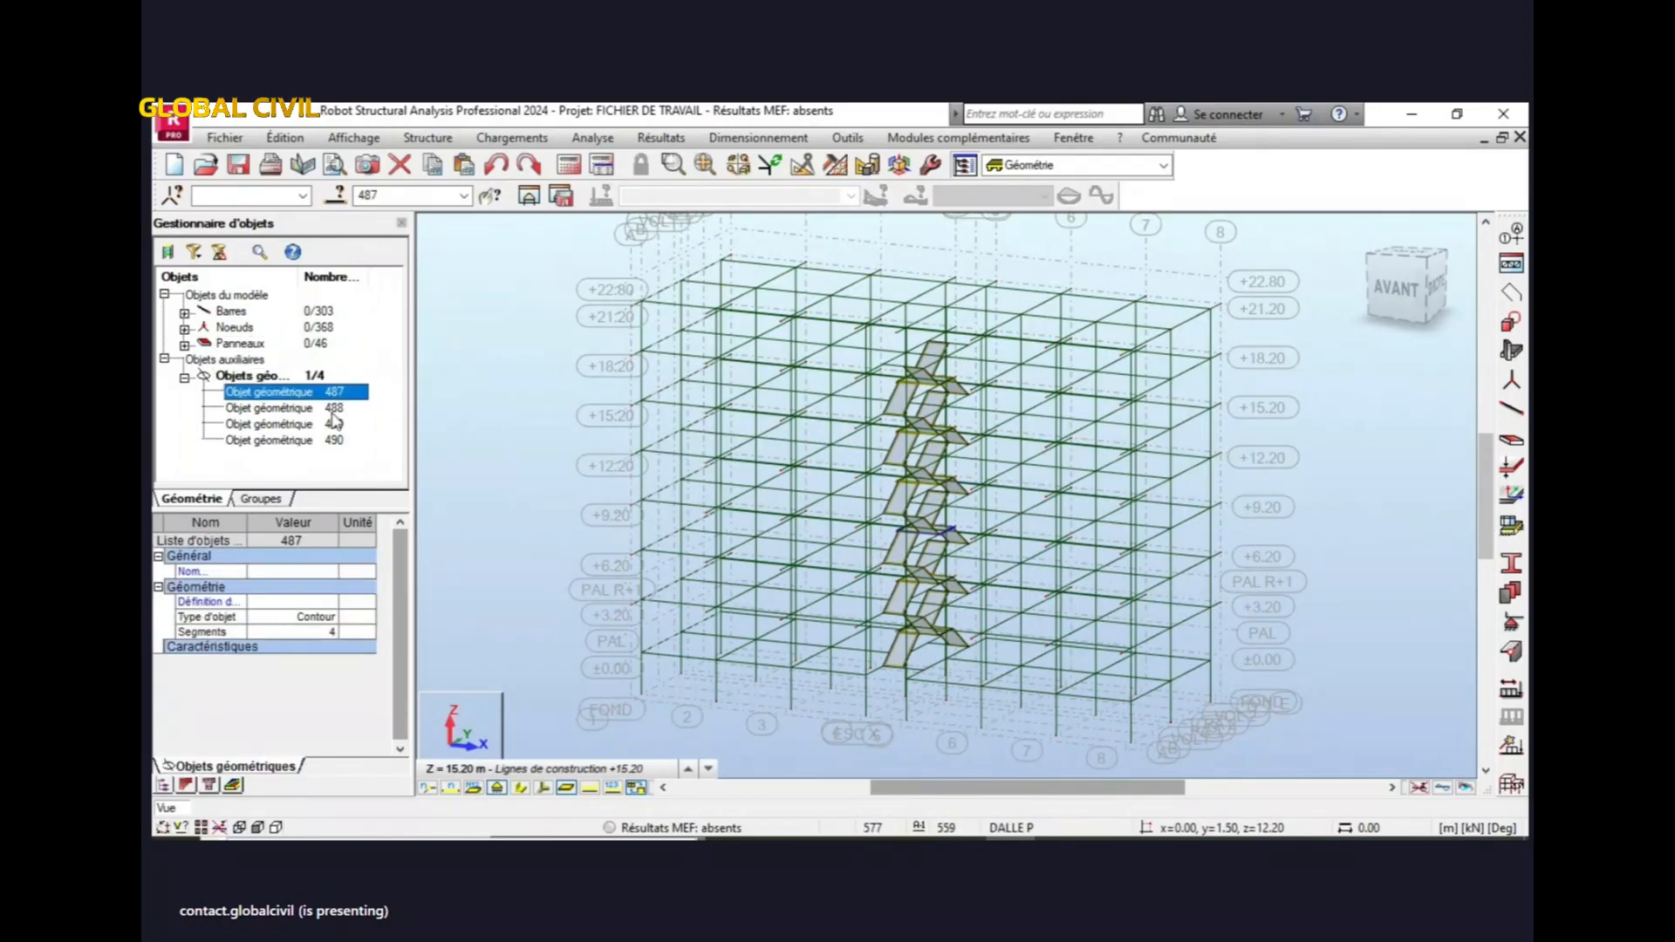
{"action": "left_click", "coordinate": [331, 408]}
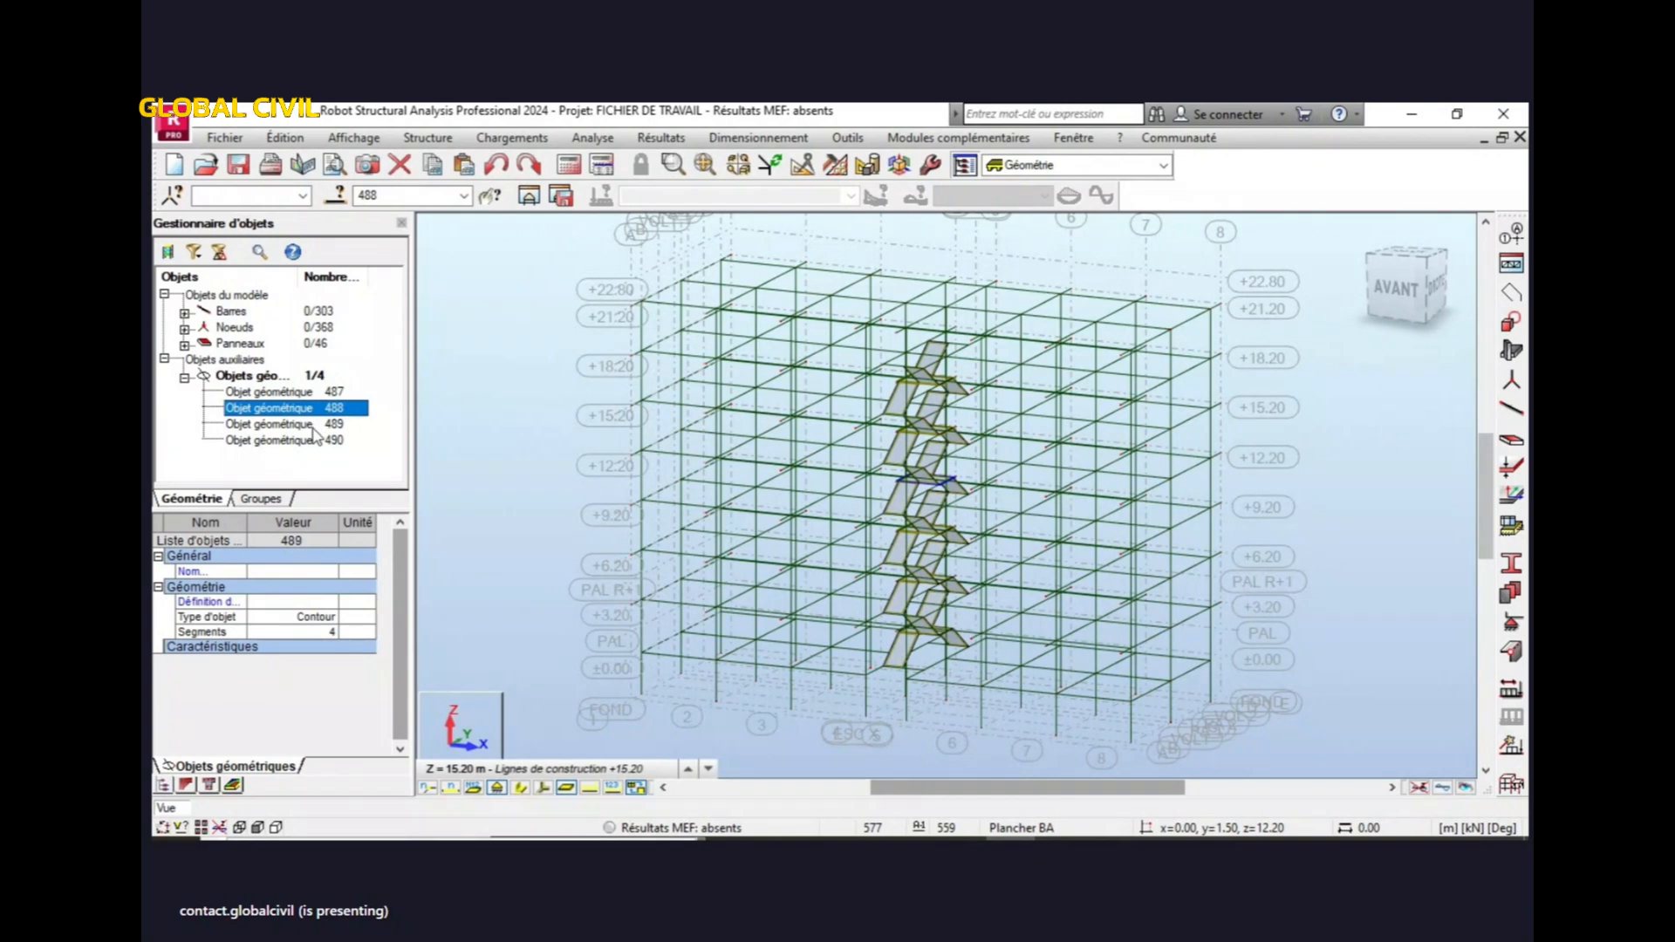
{"action": "left_click", "coordinate": [313, 426]}
{"action": "left_click", "coordinate": [313, 444]}
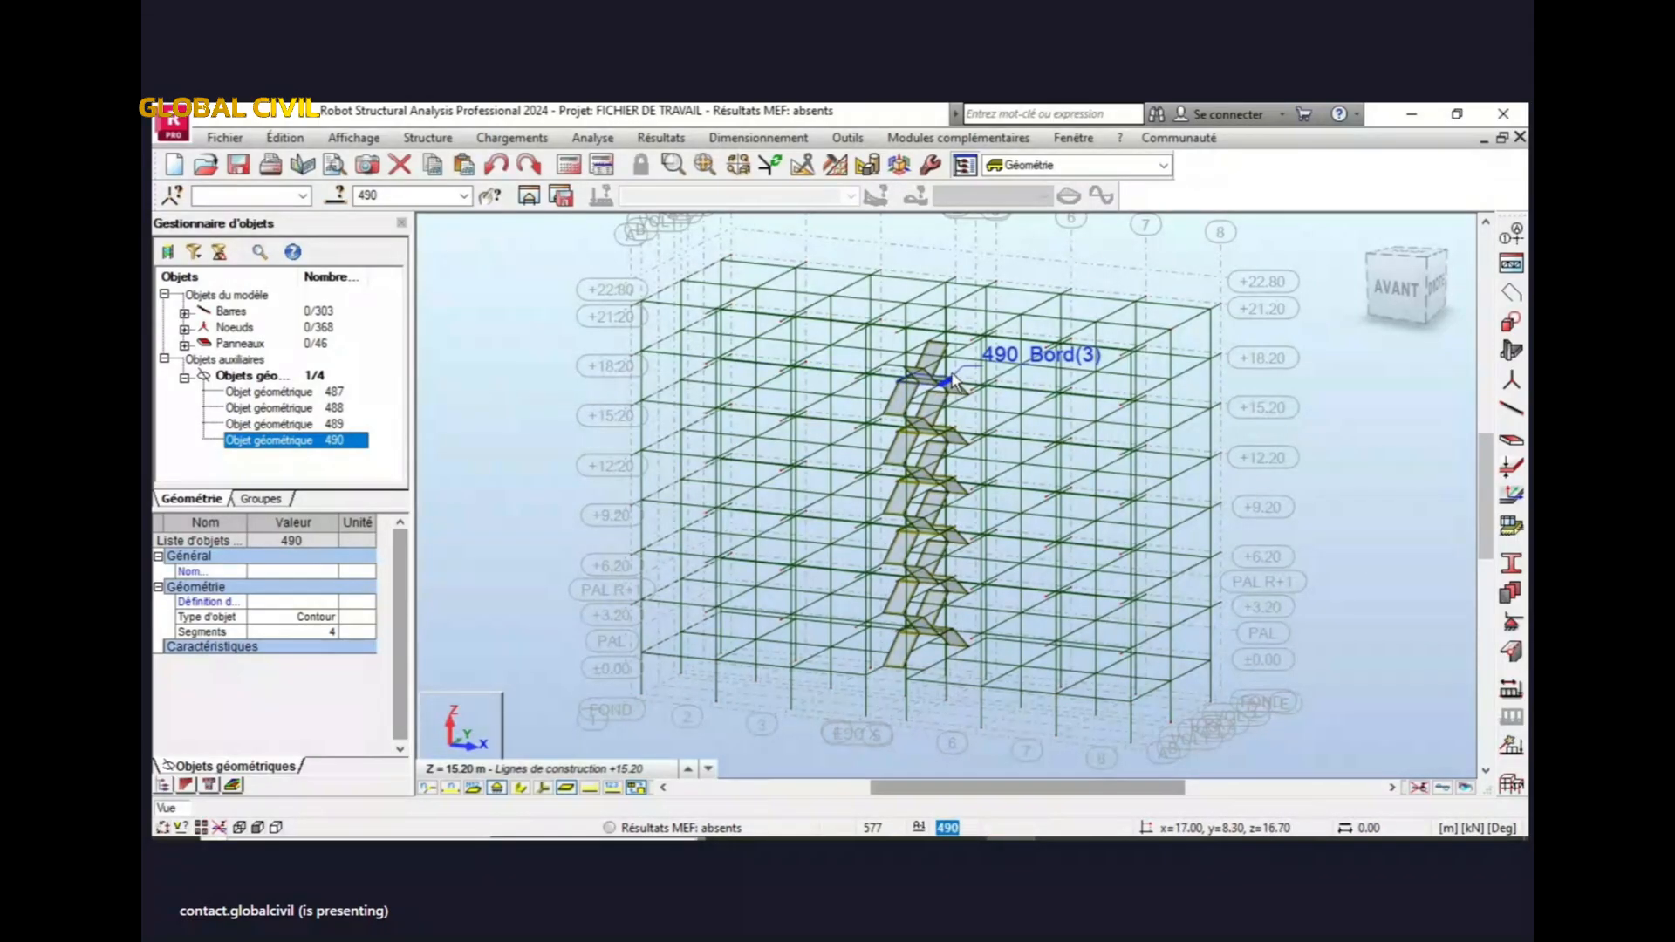
{"action": "scroll", "coordinate": [949, 381], "scroll_direction": "up", "scroll_amount": 5}
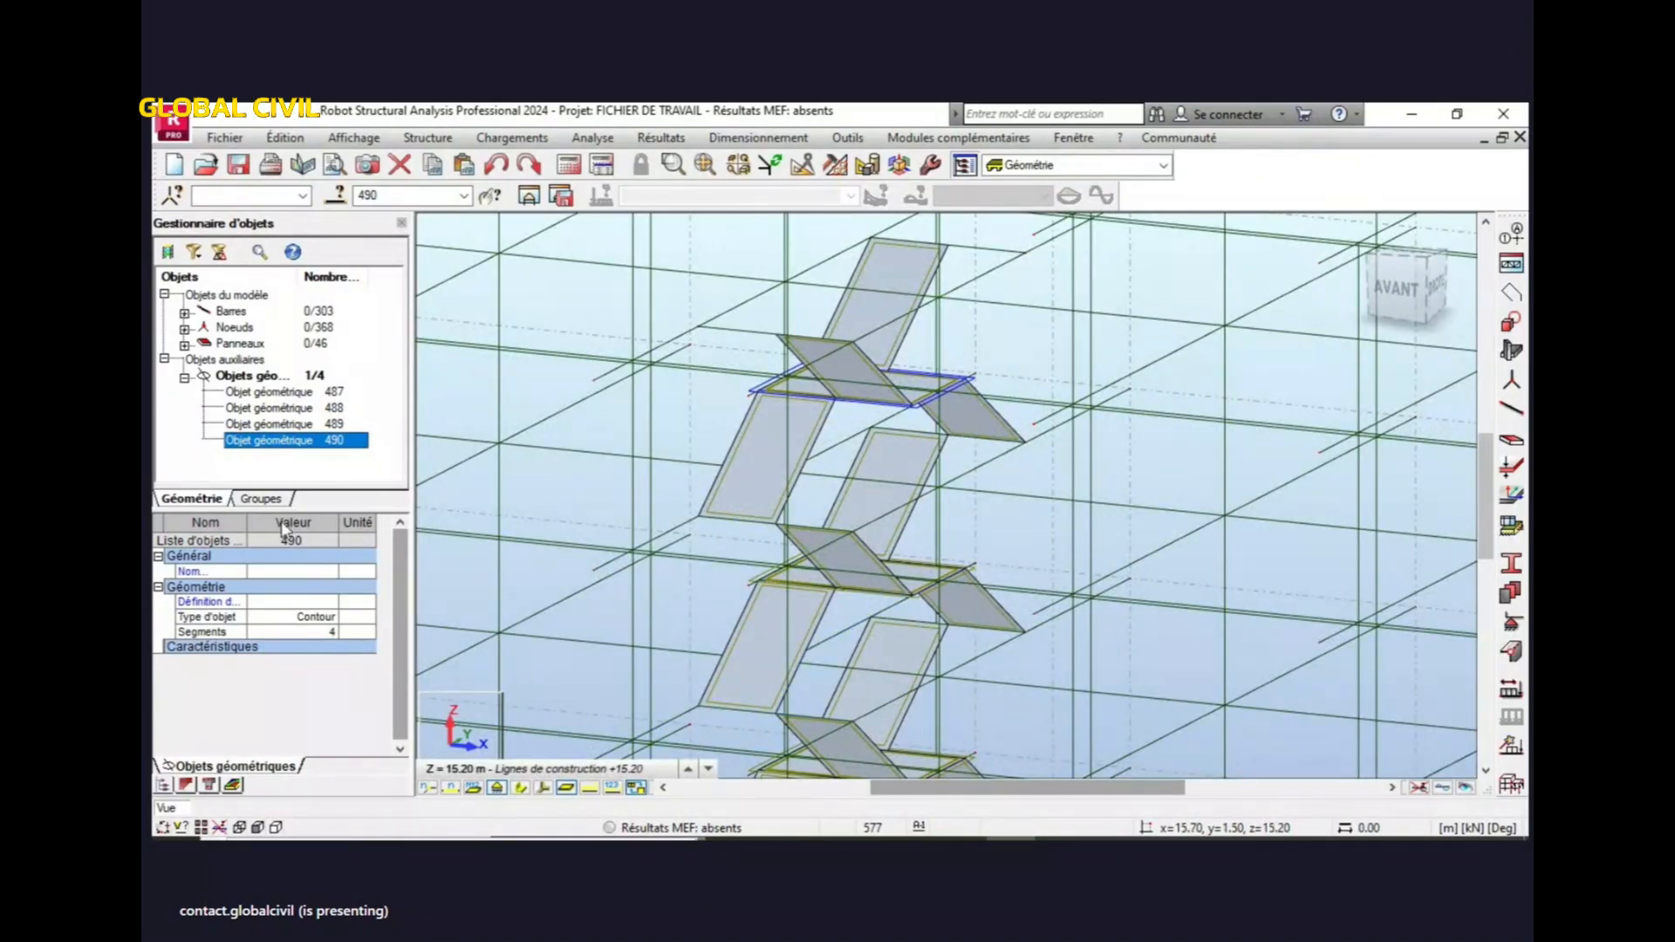
- Delete the leftover auxiliary geometric objects 490, 489, 488 and 487 one after another
{"action": "key", "text": "Delete"}
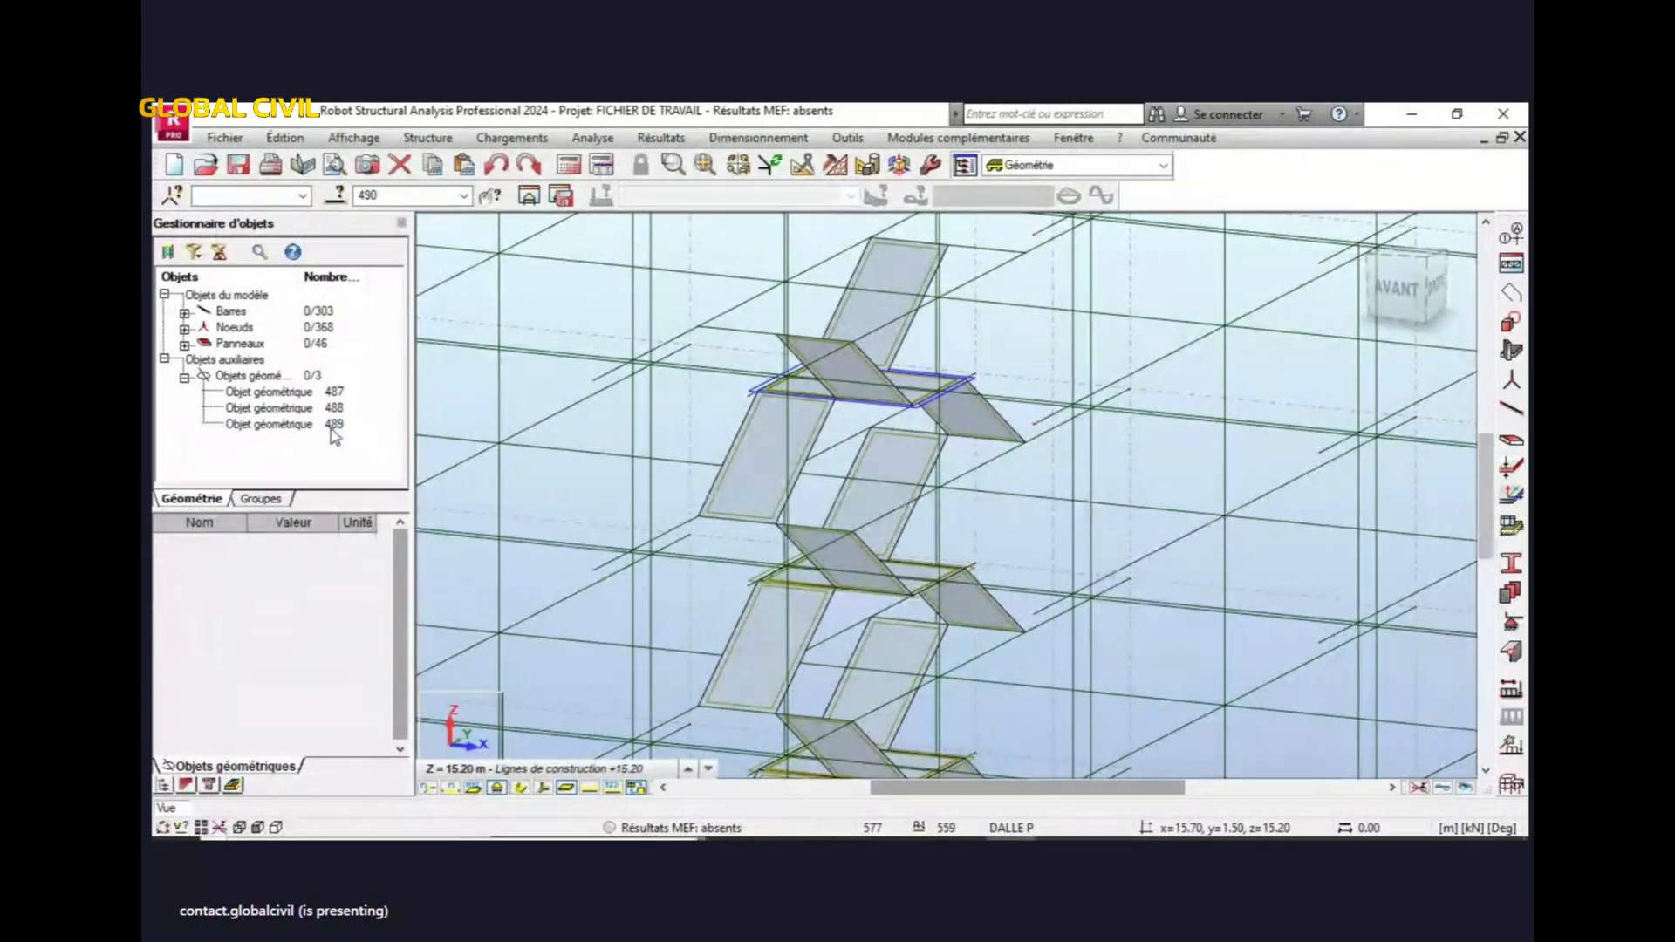
{"action": "left_click", "coordinate": [334, 425]}
{"action": "key", "text": "Delete"}
{"action": "scroll", "coordinate": [639, 459], "scroll_direction": "down", "scroll_amount": 2}
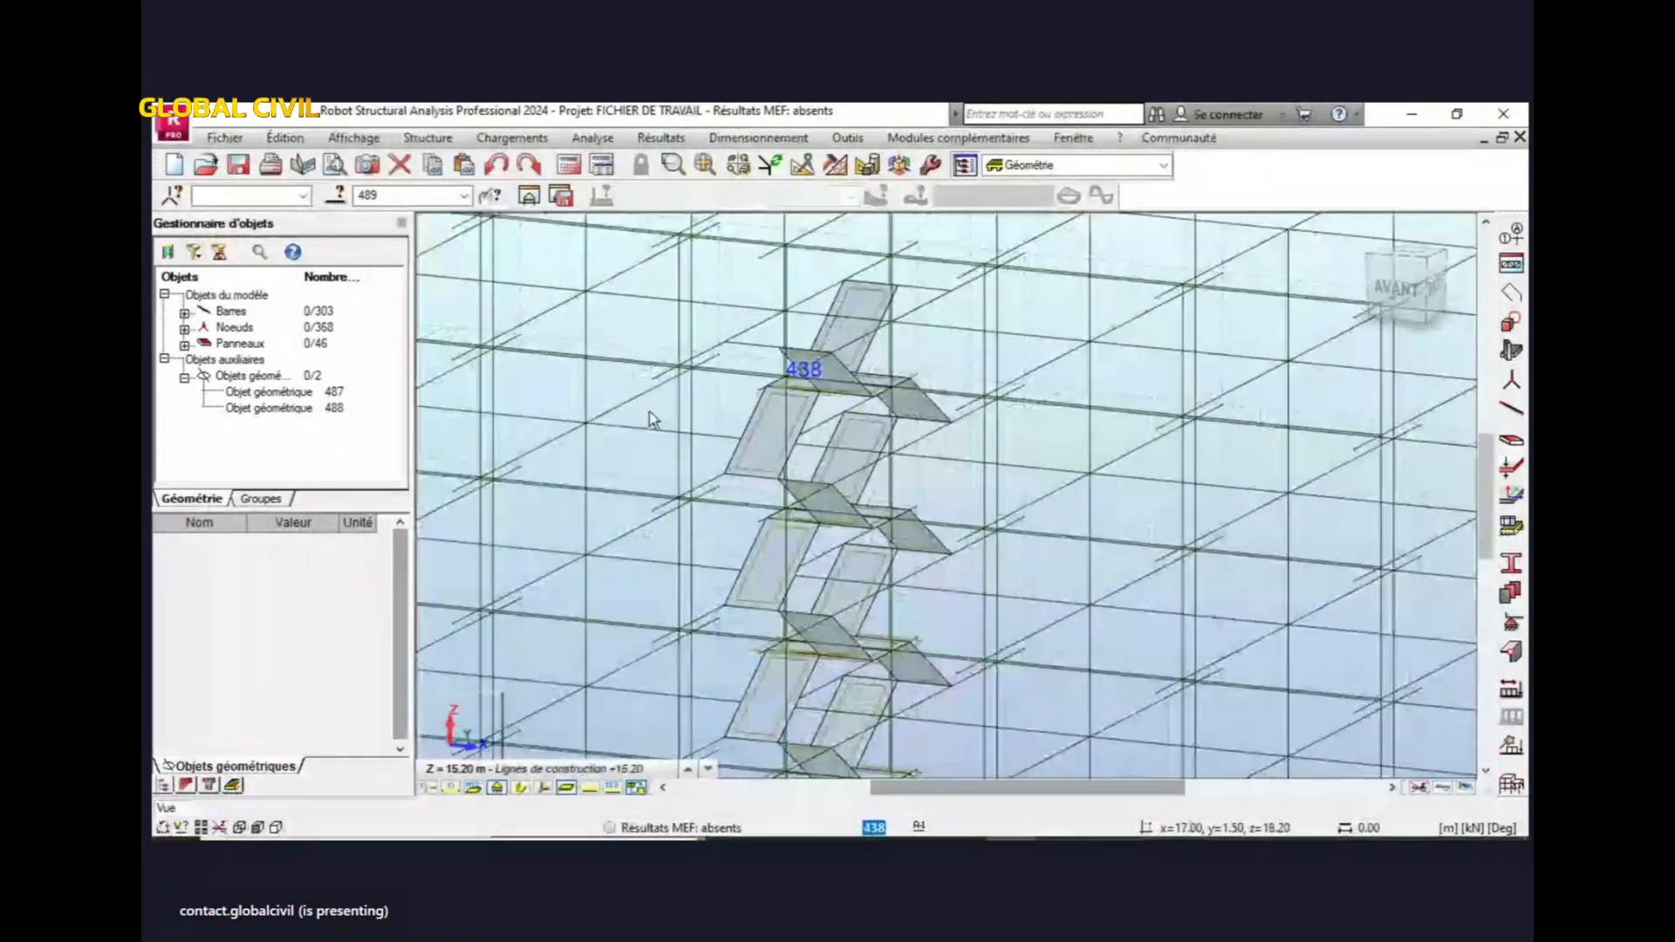
{"action": "left_click", "coordinate": [334, 408]}
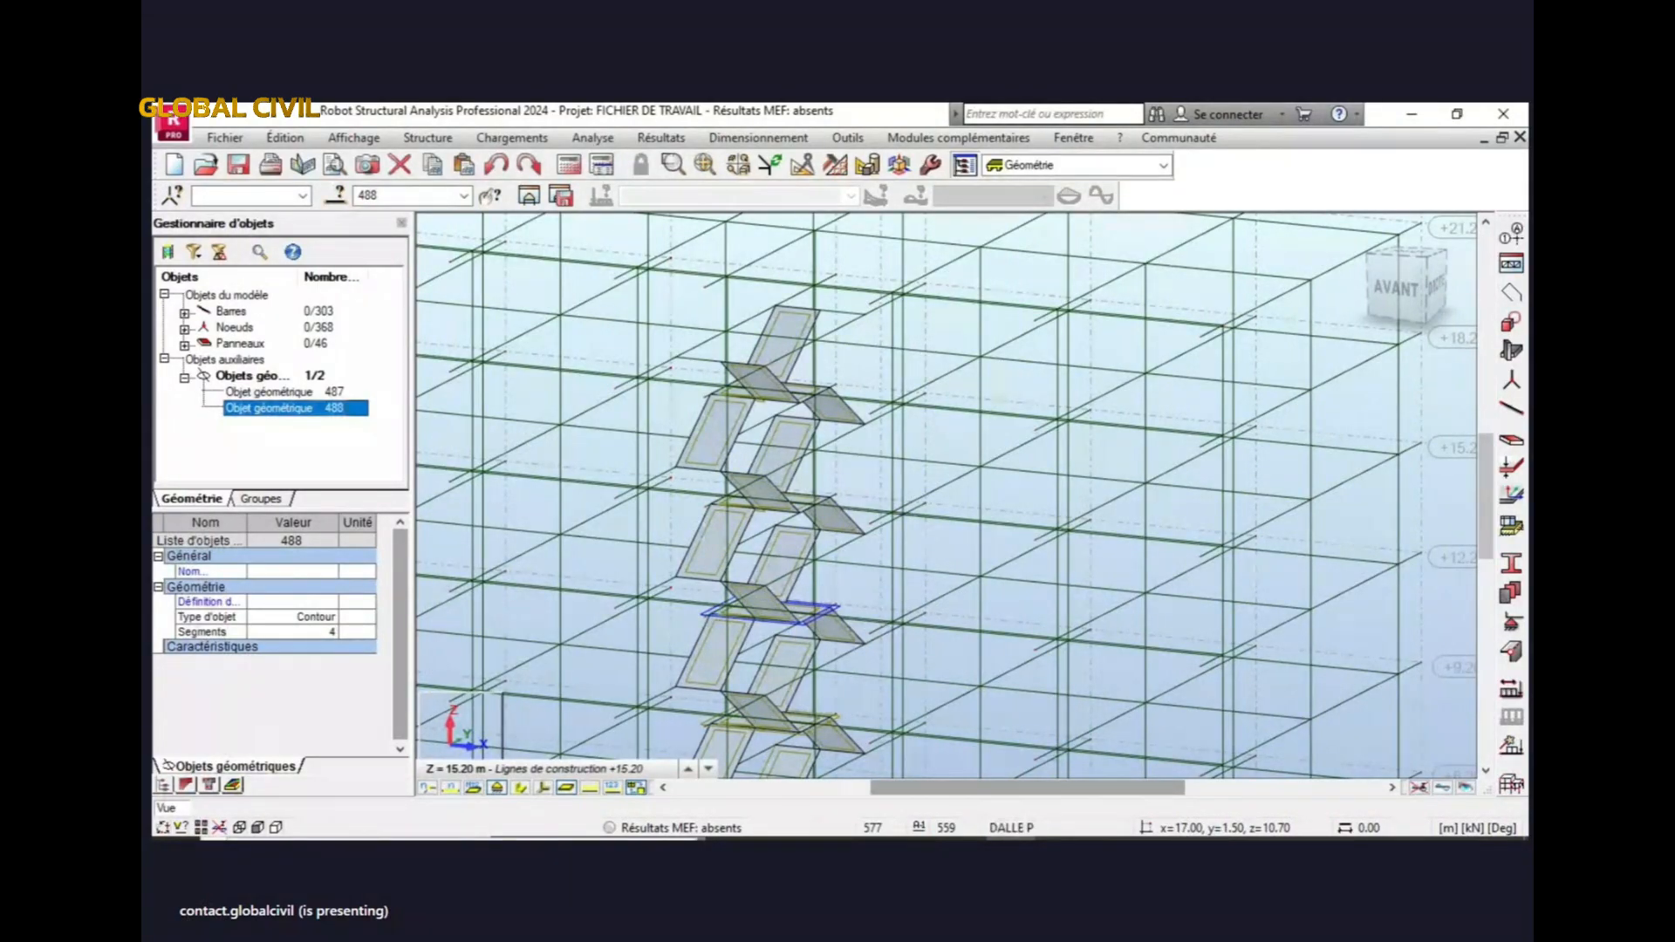
{"action": "key", "text": "Delete"}
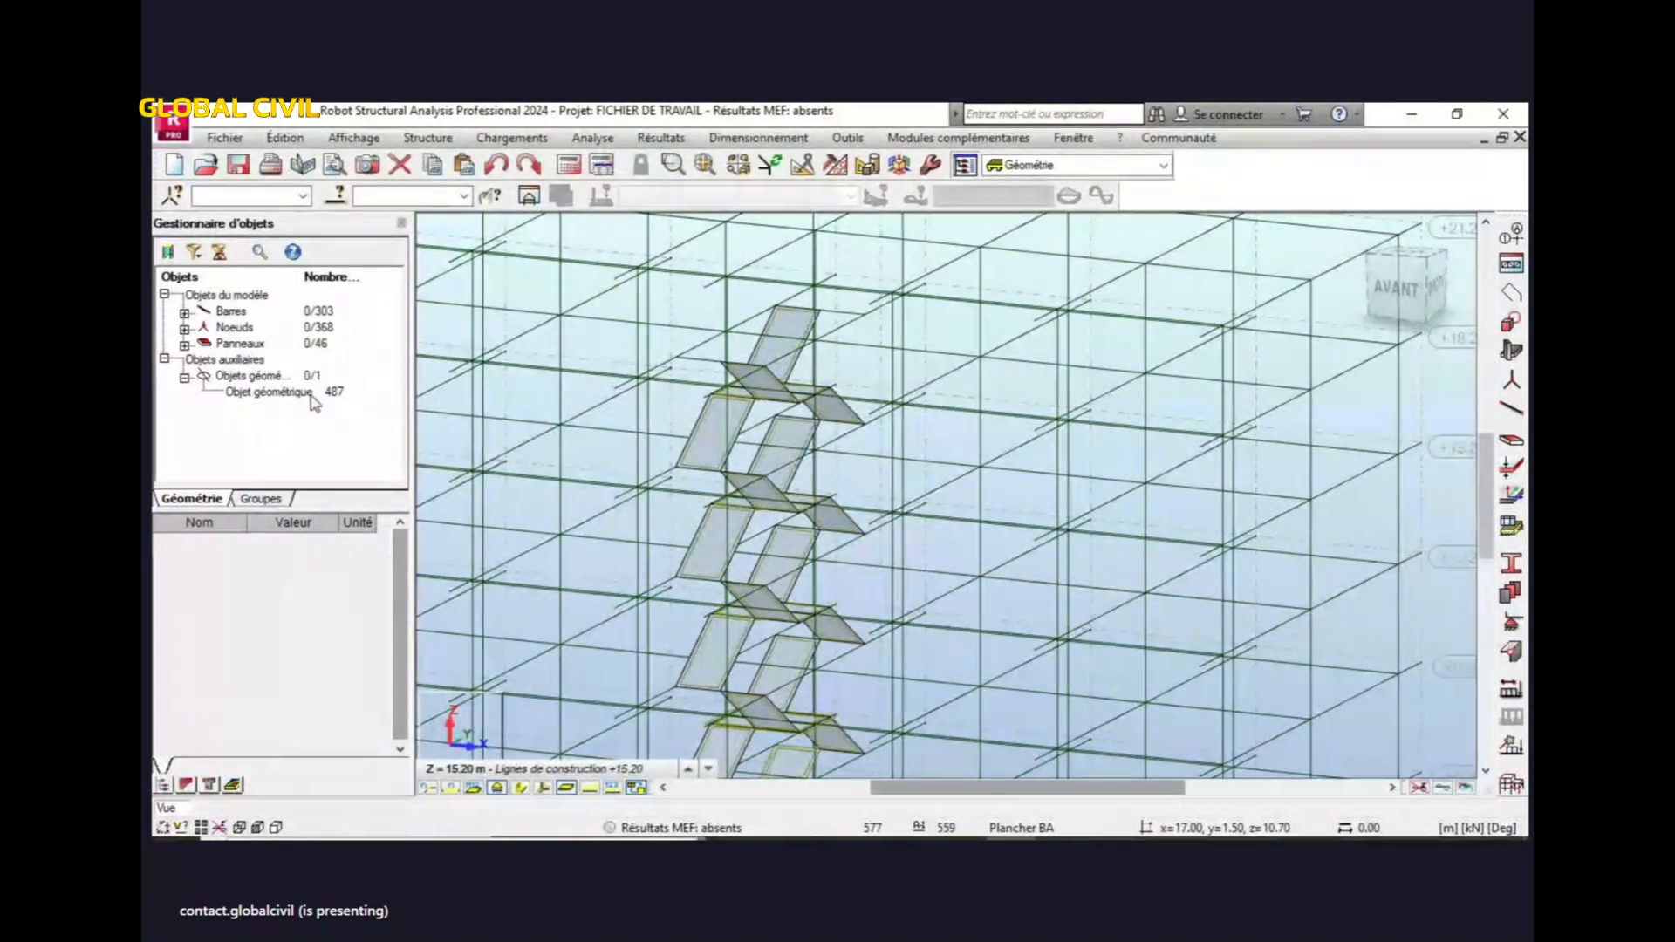
{"action": "left_click", "coordinate": [297, 392]}
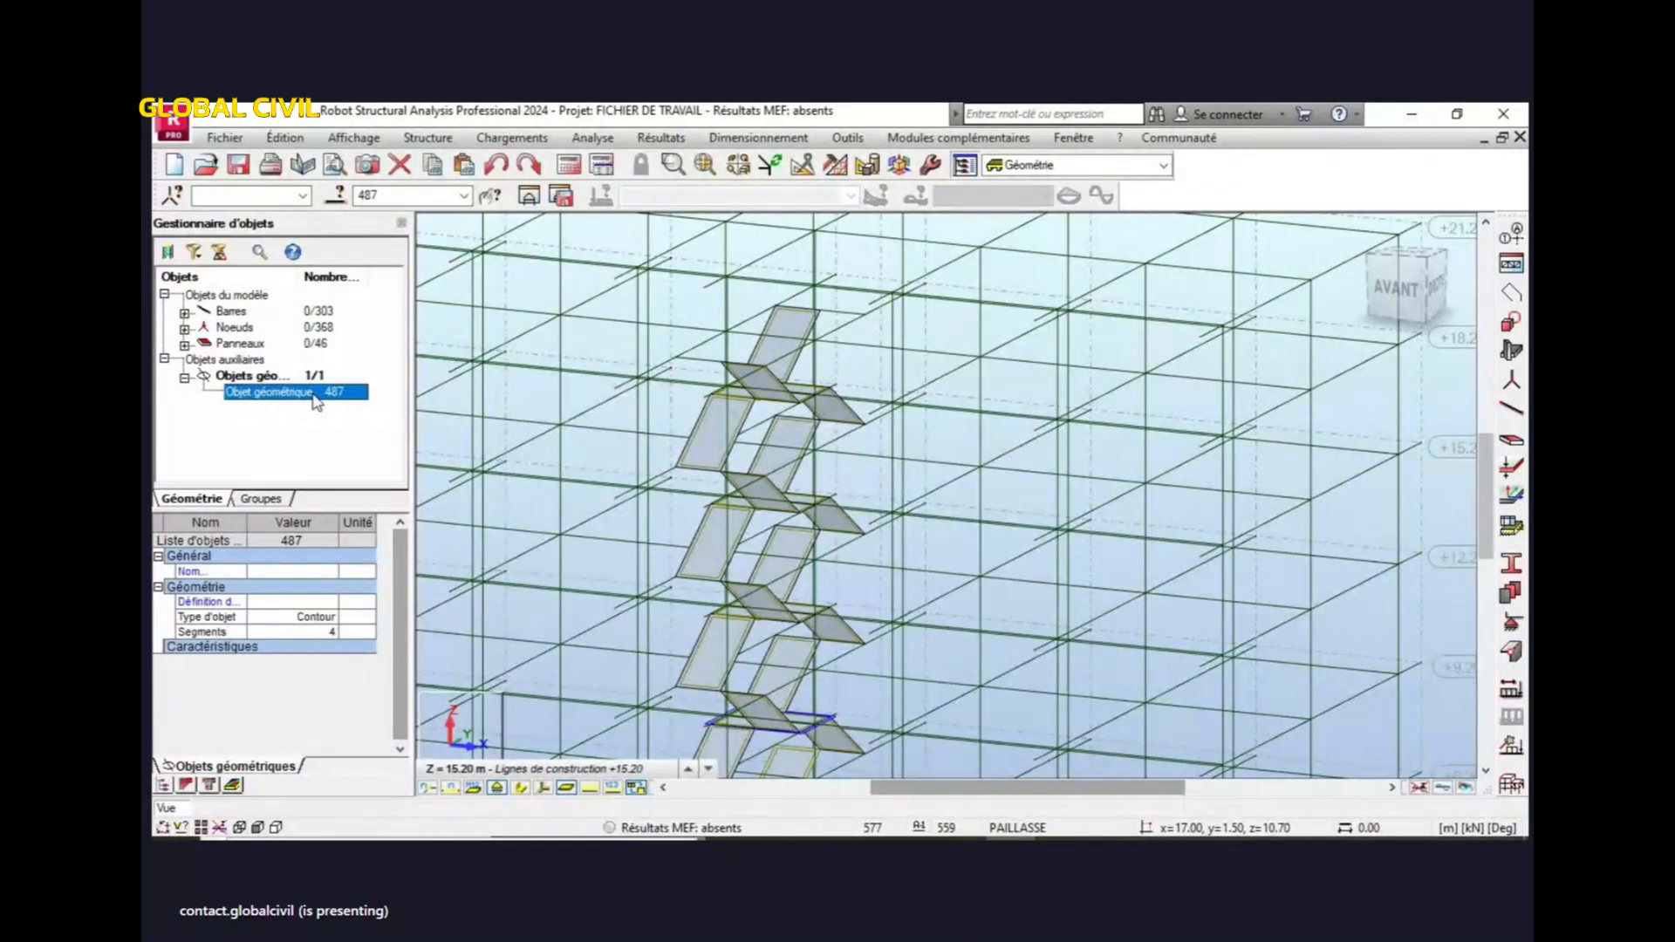
{"action": "key", "text": "Delete"}
{"action": "scroll", "coordinate": [843, 461], "scroll_direction": "down", "scroll_amount": 5}
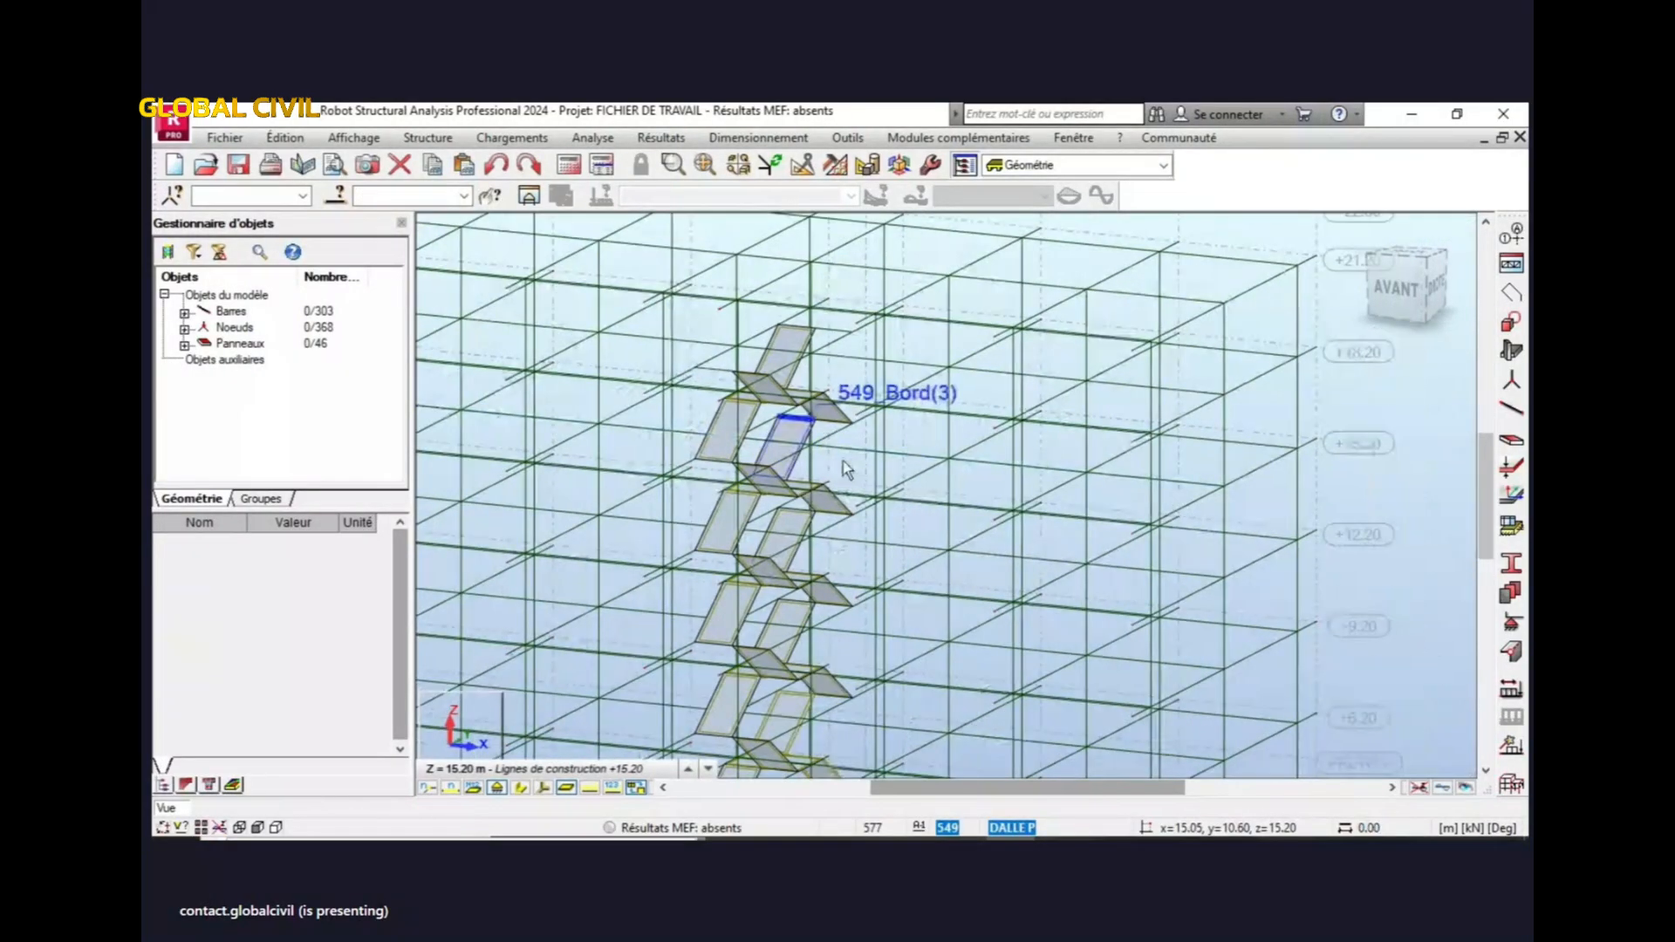
- Switch the model from the 3D view to a 2D XY plan view and close the view settings
{"action": "scroll", "coordinate": [921, 472], "scroll_direction": "down", "scroll_amount": 2}
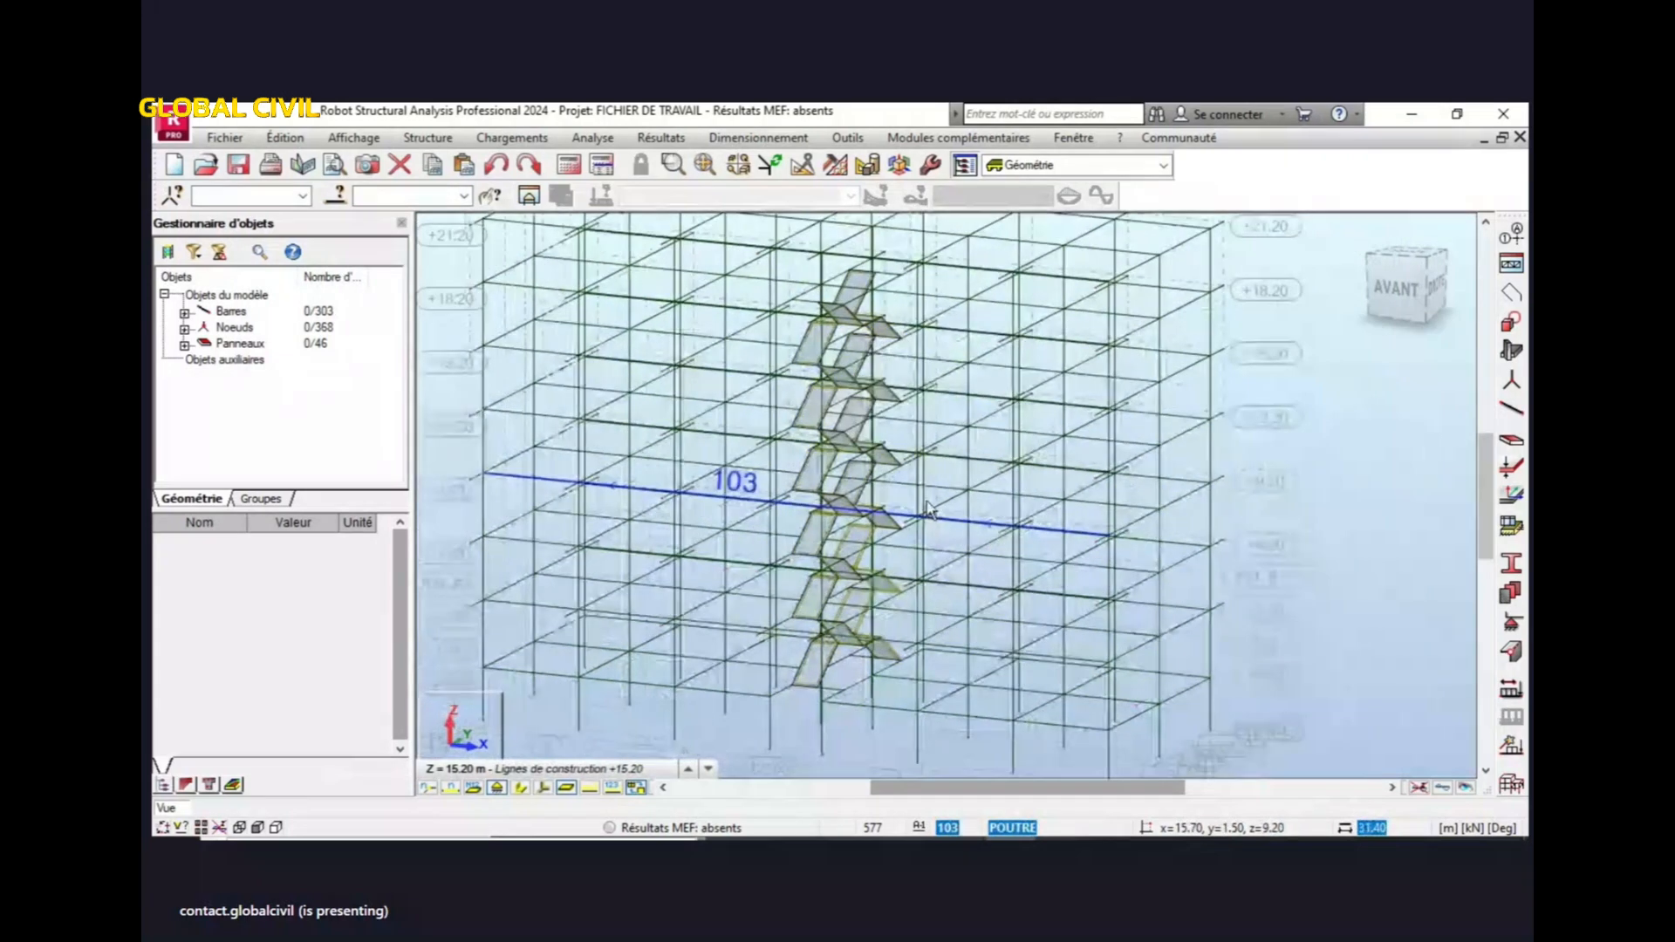
{"action": "middle_click_drag", "start_coordinate": [1124, 543], "coordinate": [1109, 612]}
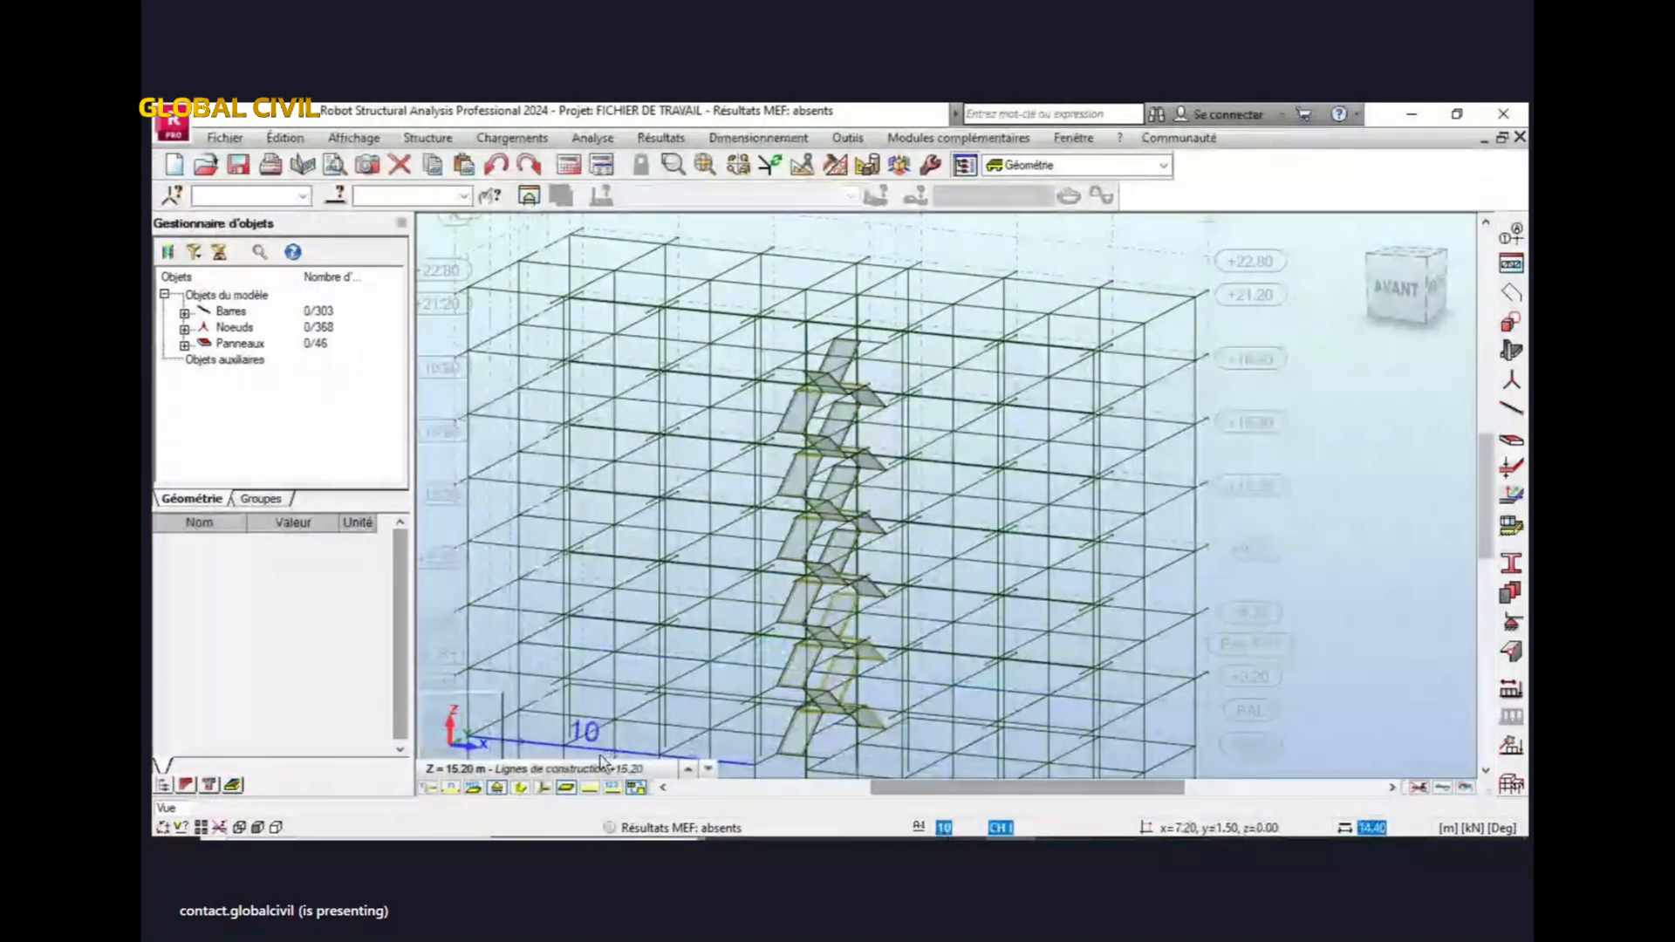
{"action": "left_click", "coordinate": [600, 768]}
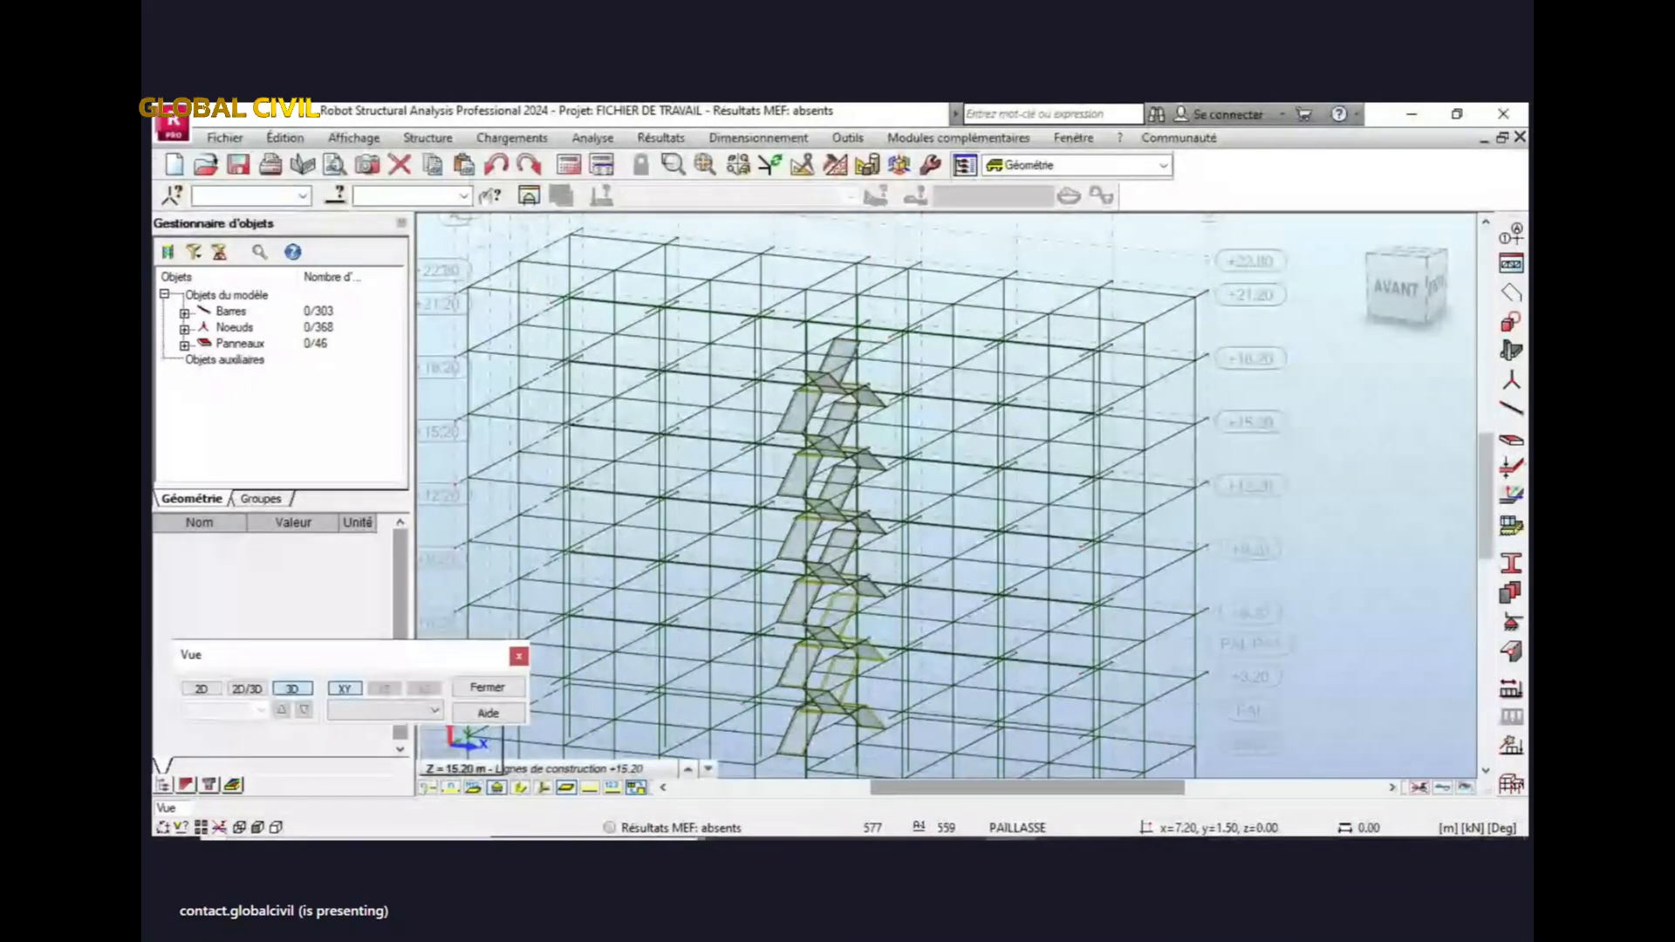
{"action": "left_click", "coordinate": [202, 689]}
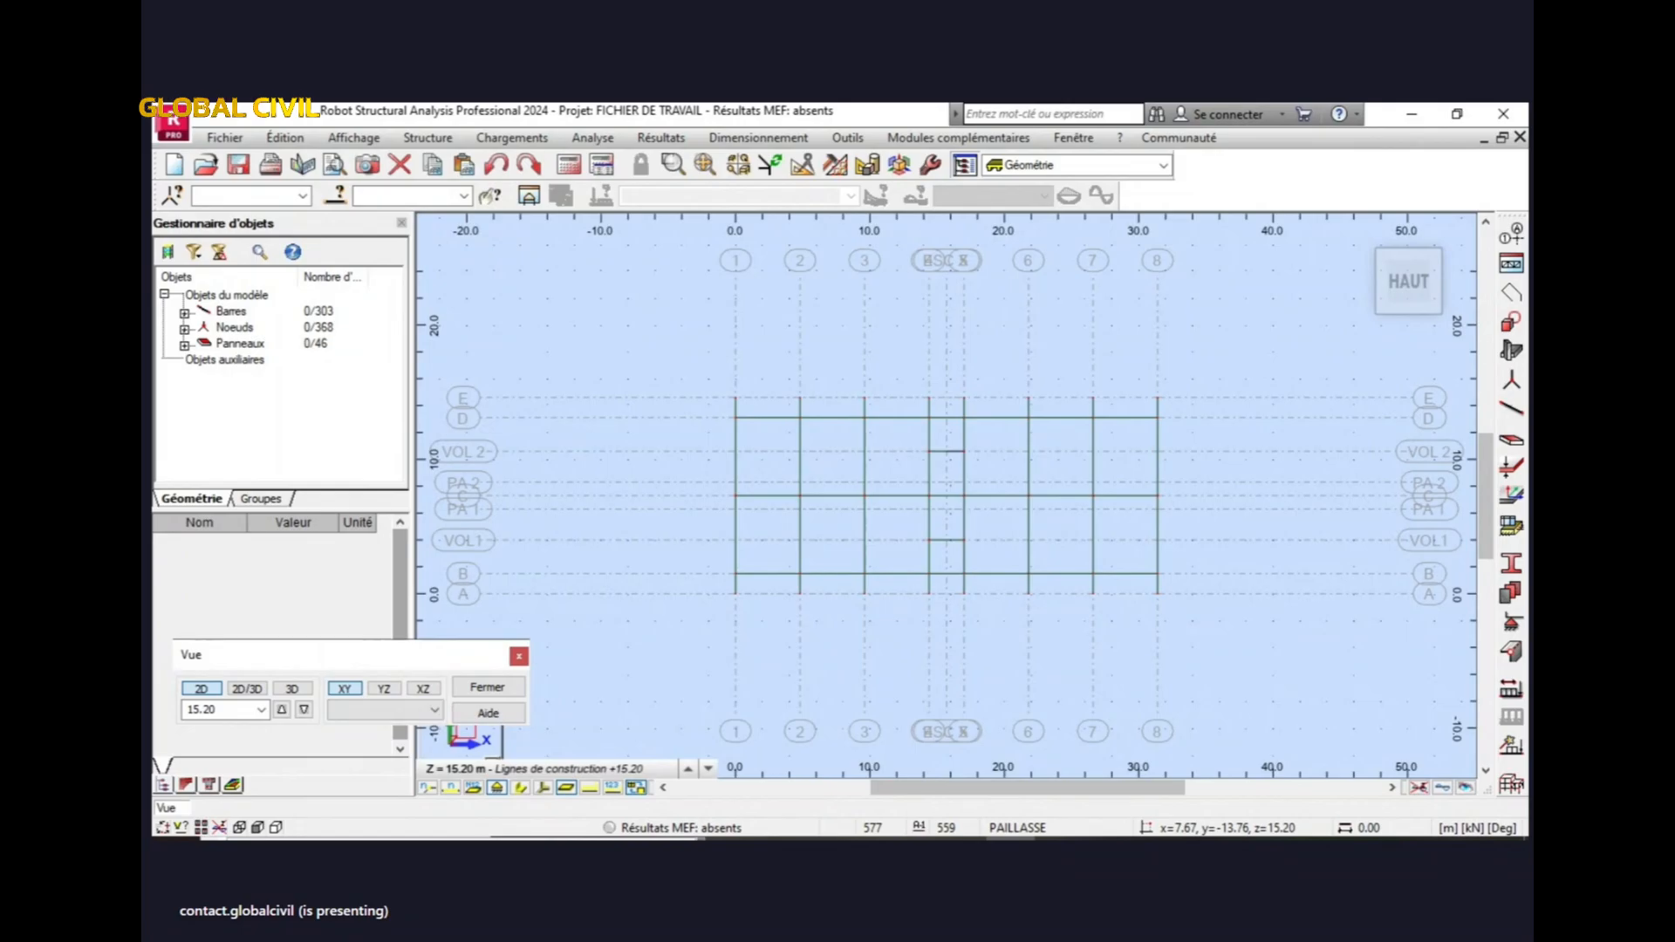
{"action": "scroll", "coordinate": [655, 755], "scroll_direction": "up", "scroll_amount": 2}
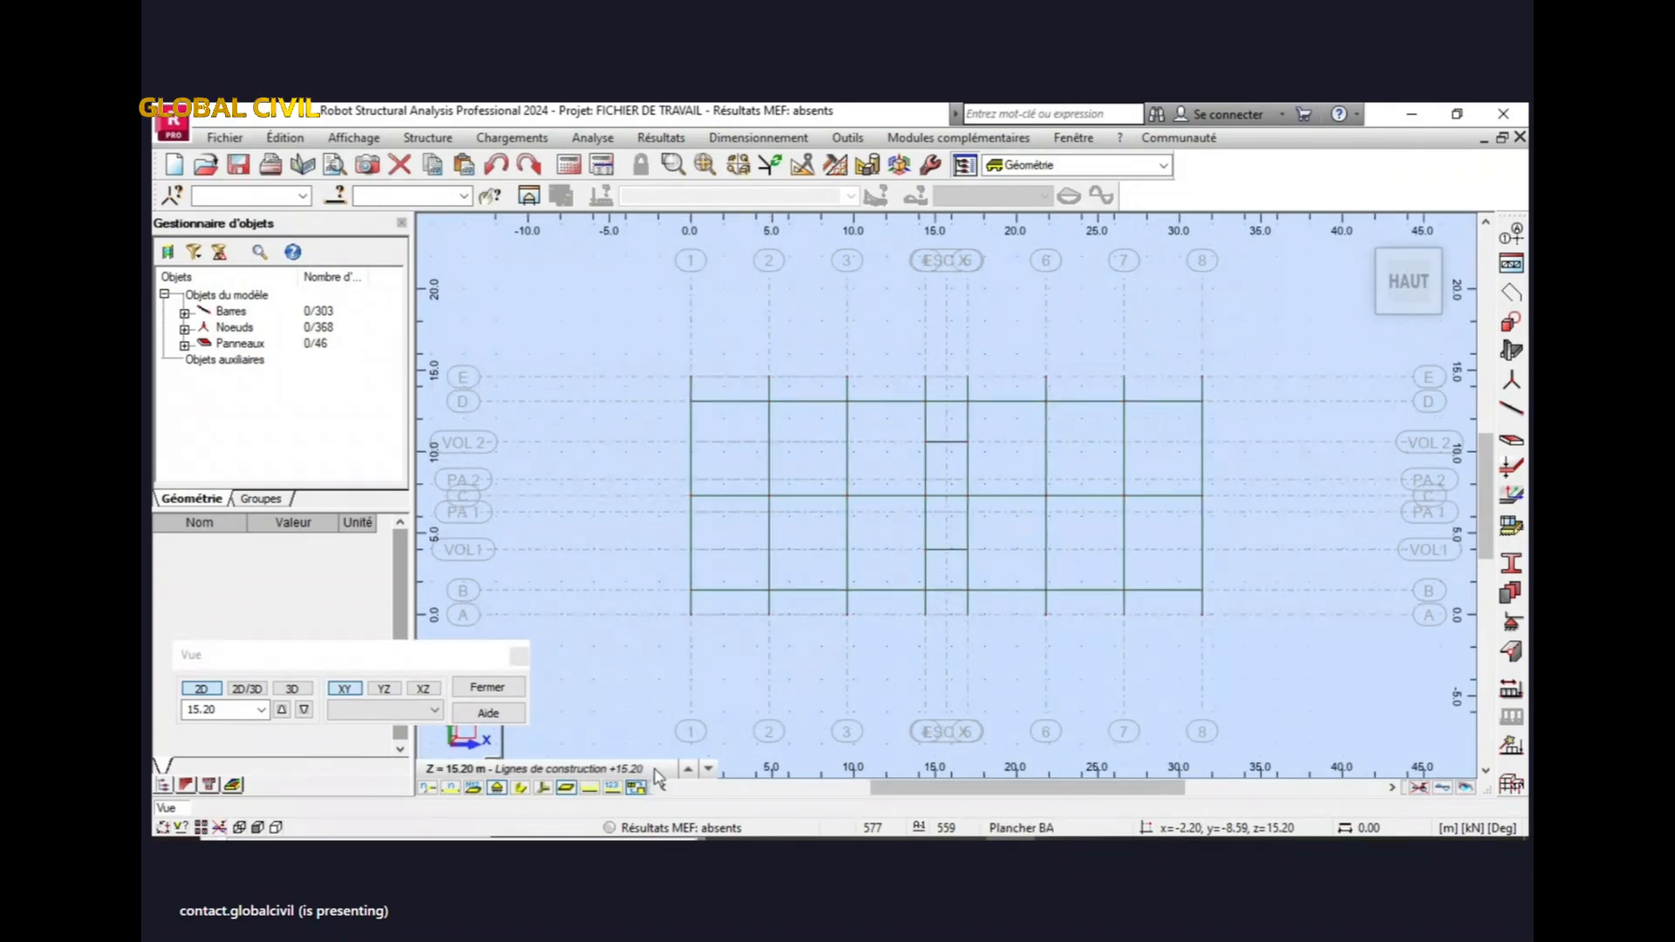
{"action": "left_click", "coordinate": [688, 770]}
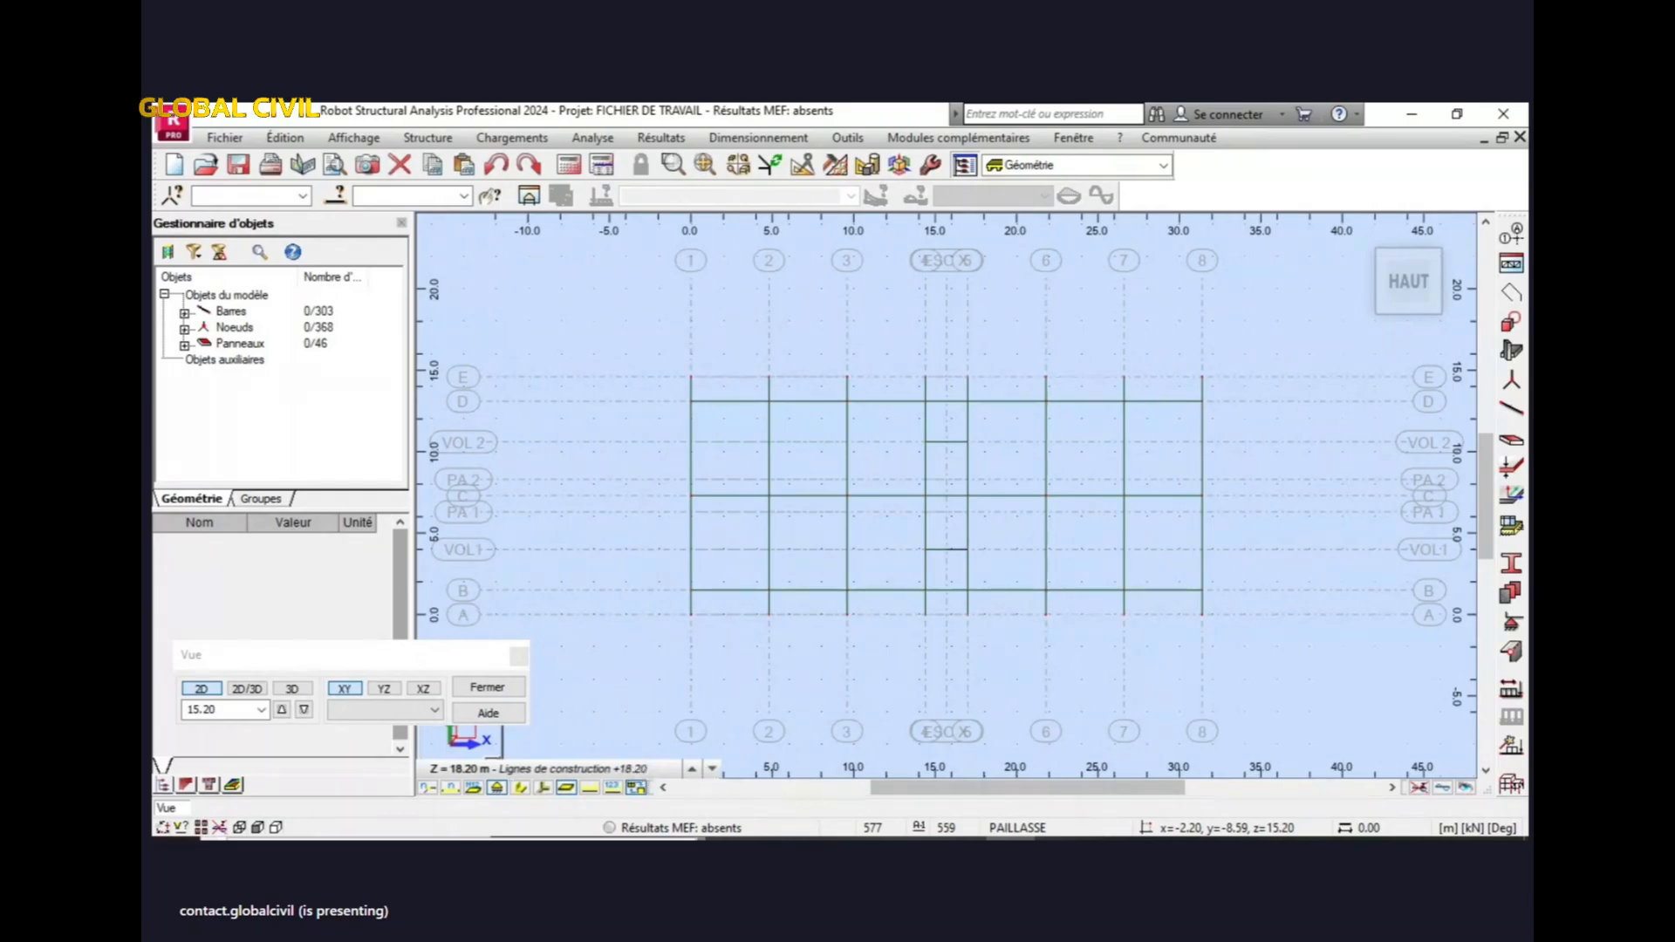
{"action": "left_click", "coordinate": [518, 657]}
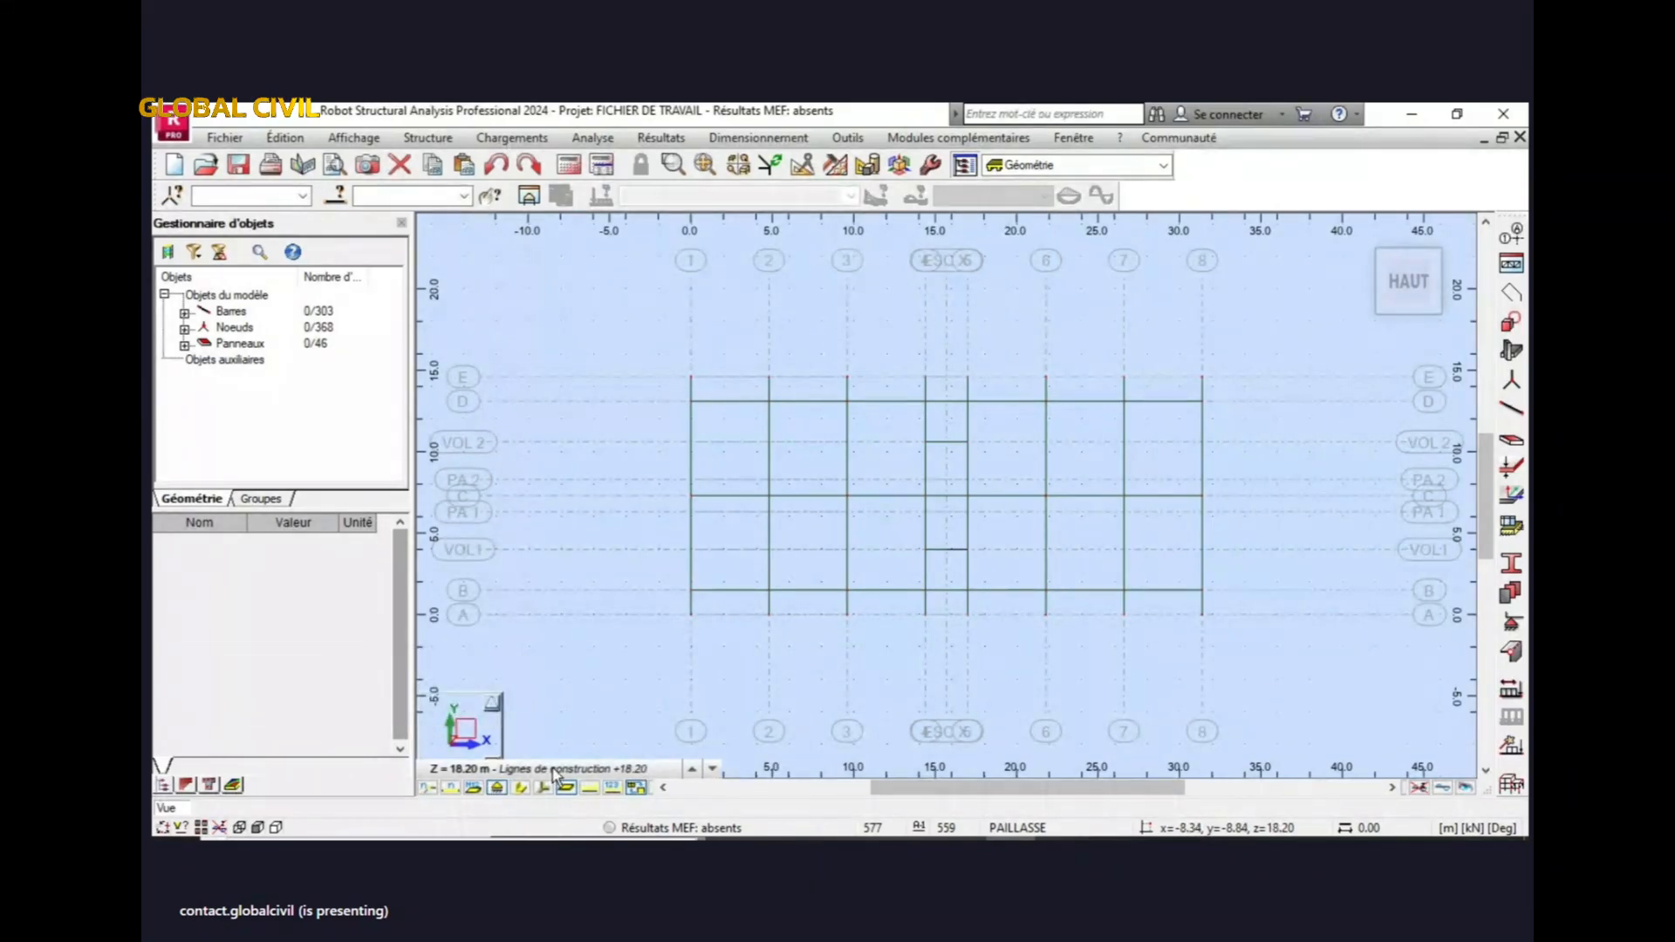
- Move the level selector aside, set the plan level to Z = 3.20 m and display the bars' section shapes
{"action": "left_click_drag", "start_coordinate": [708, 774], "coordinate": [1134, 770]}
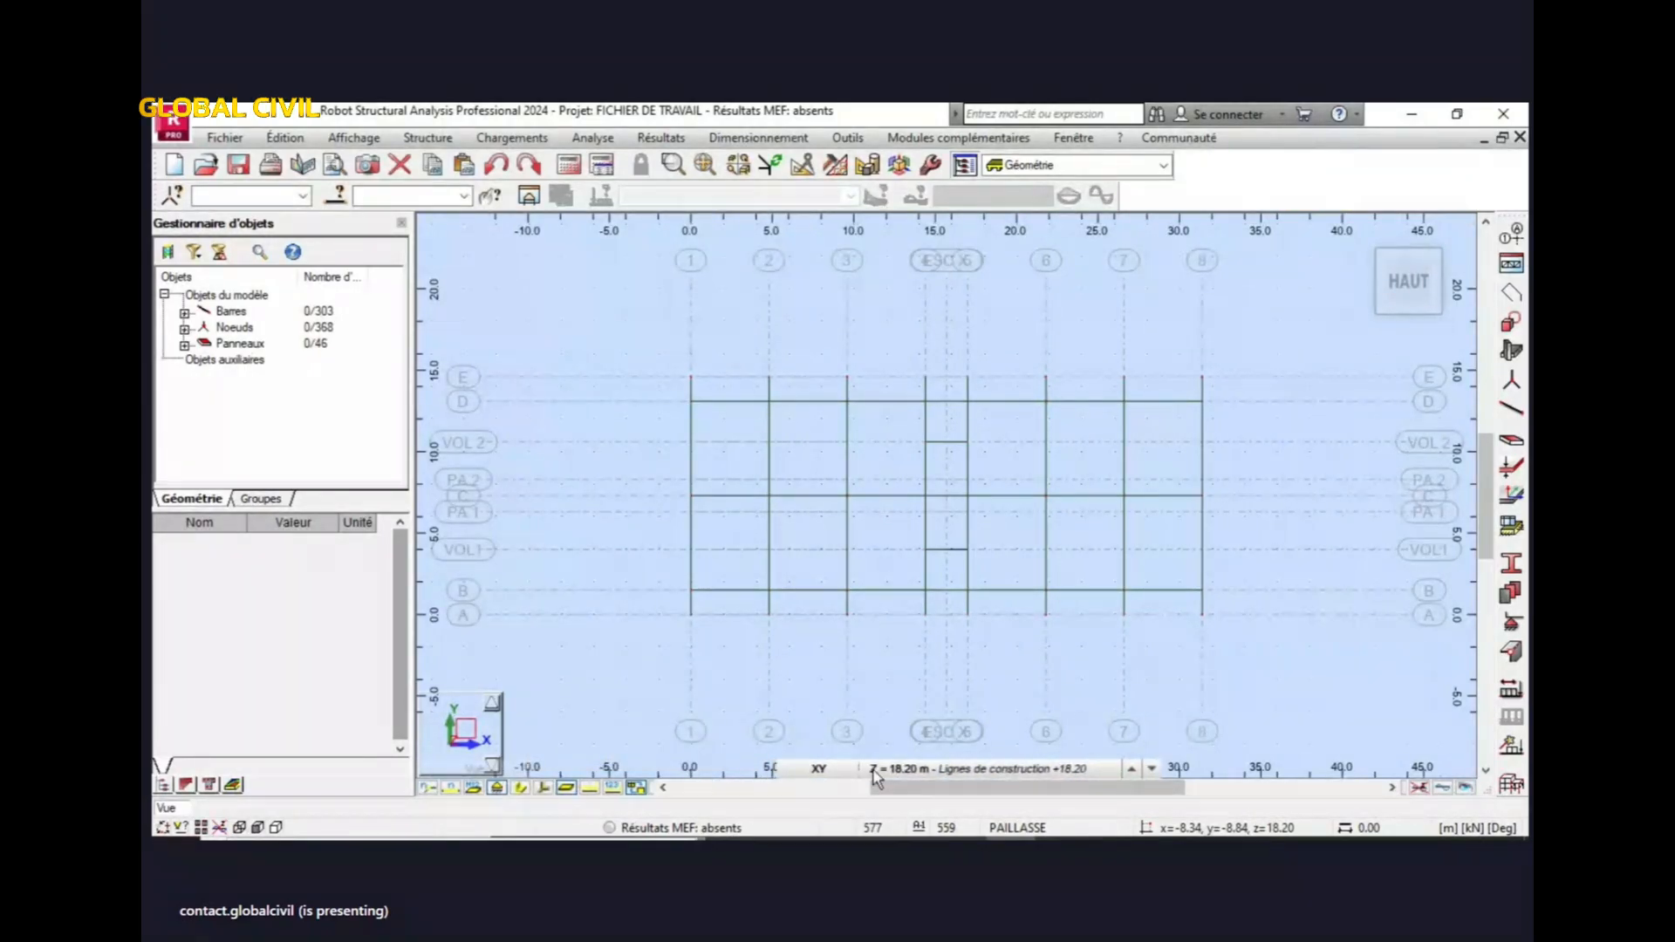
{"action": "left_click", "coordinate": [1152, 769]}
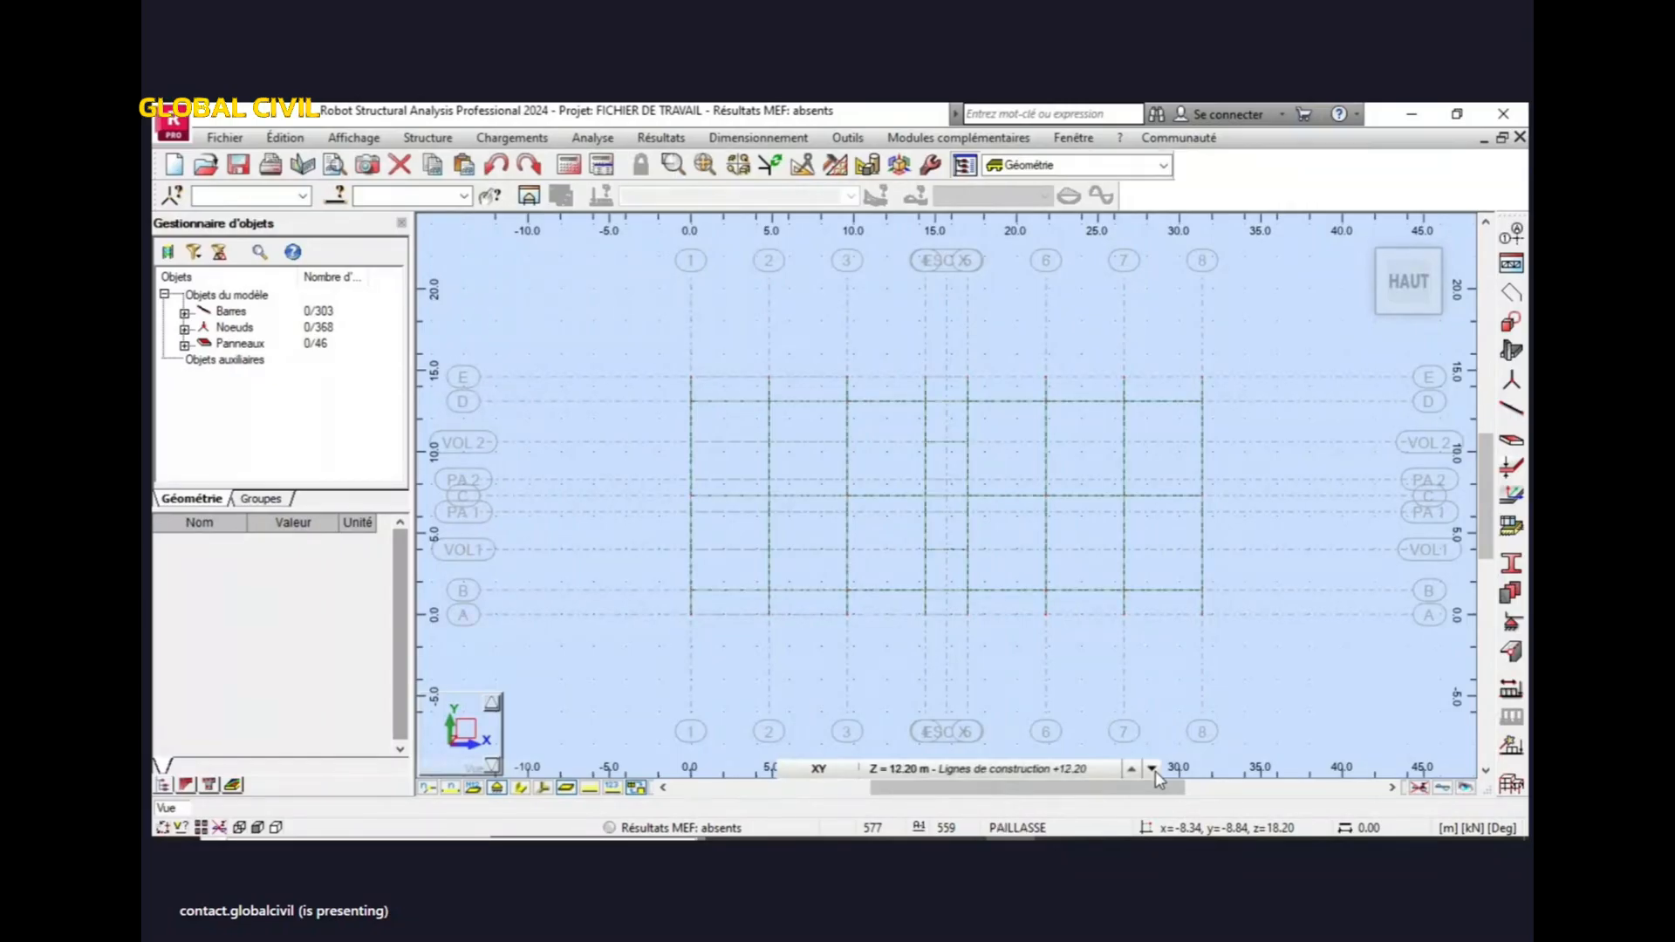
{"action": "left_click", "coordinate": [1154, 769]}
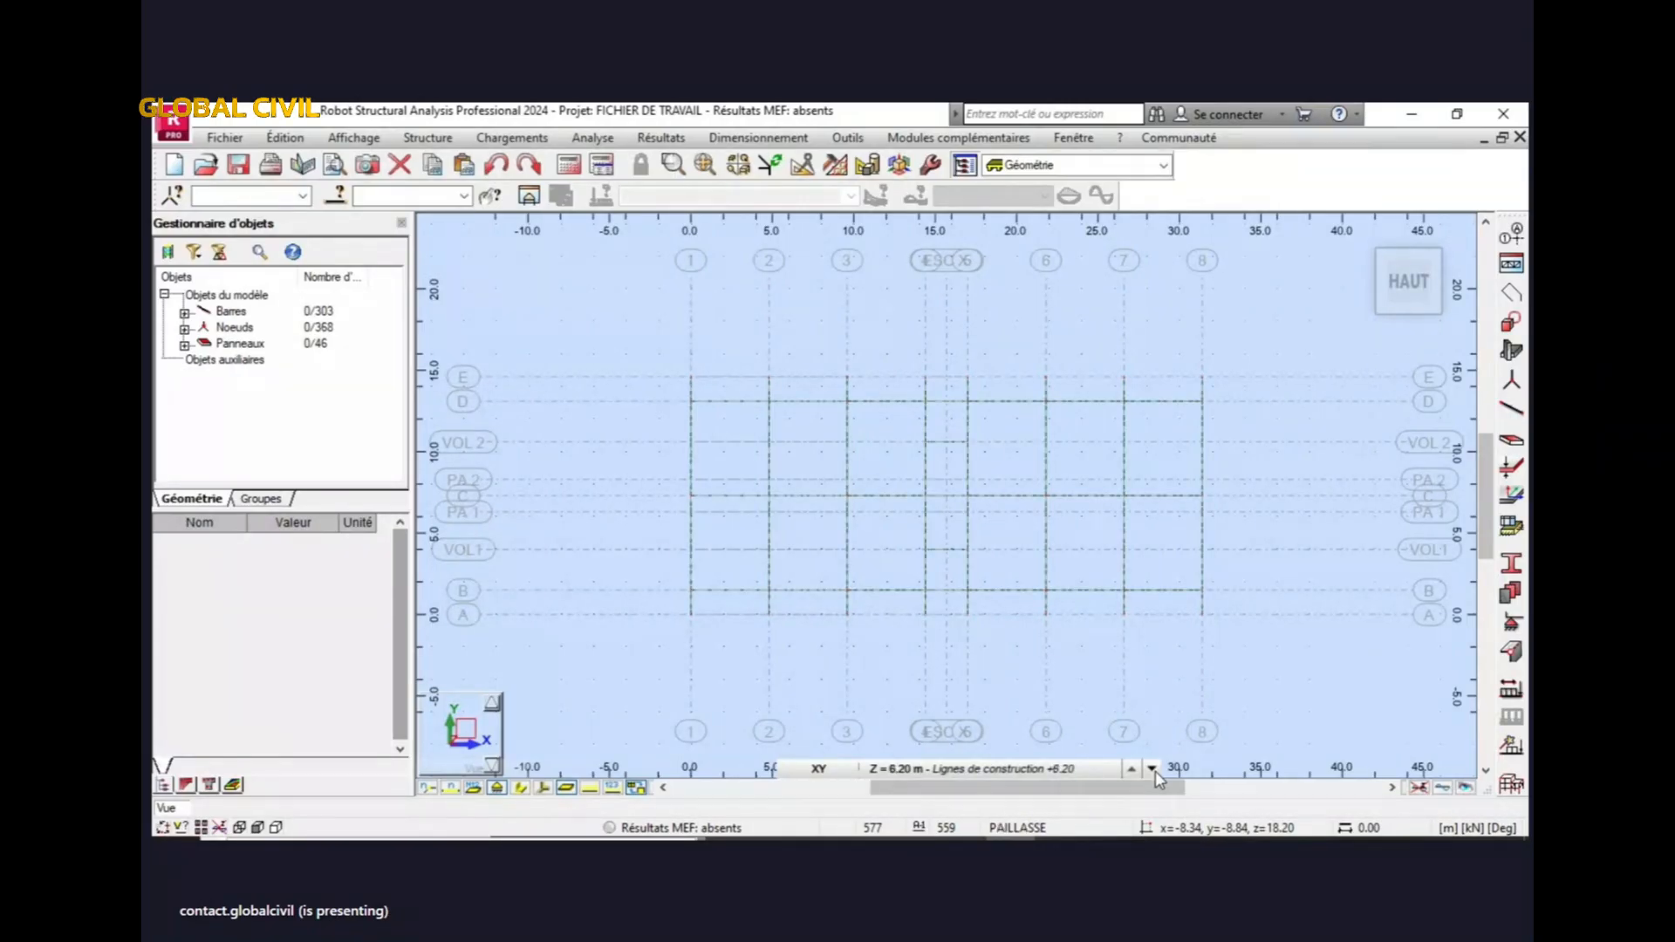
{"action": "left_click", "coordinate": [1152, 769]}
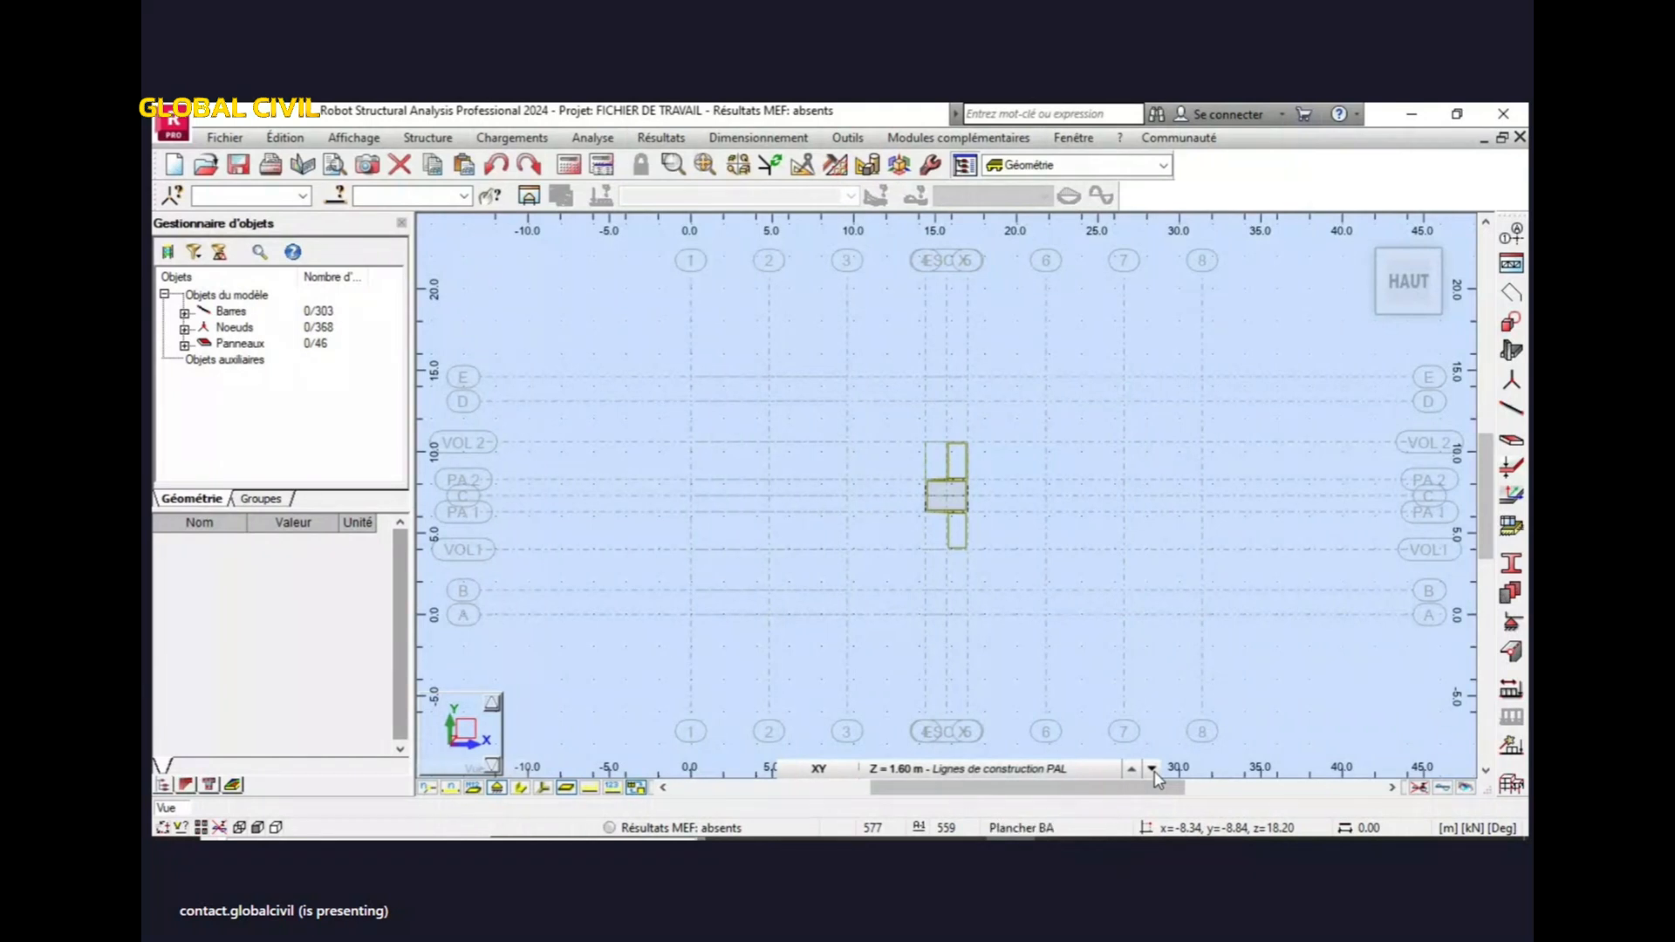
{"action": "left_click", "coordinate": [1153, 769]}
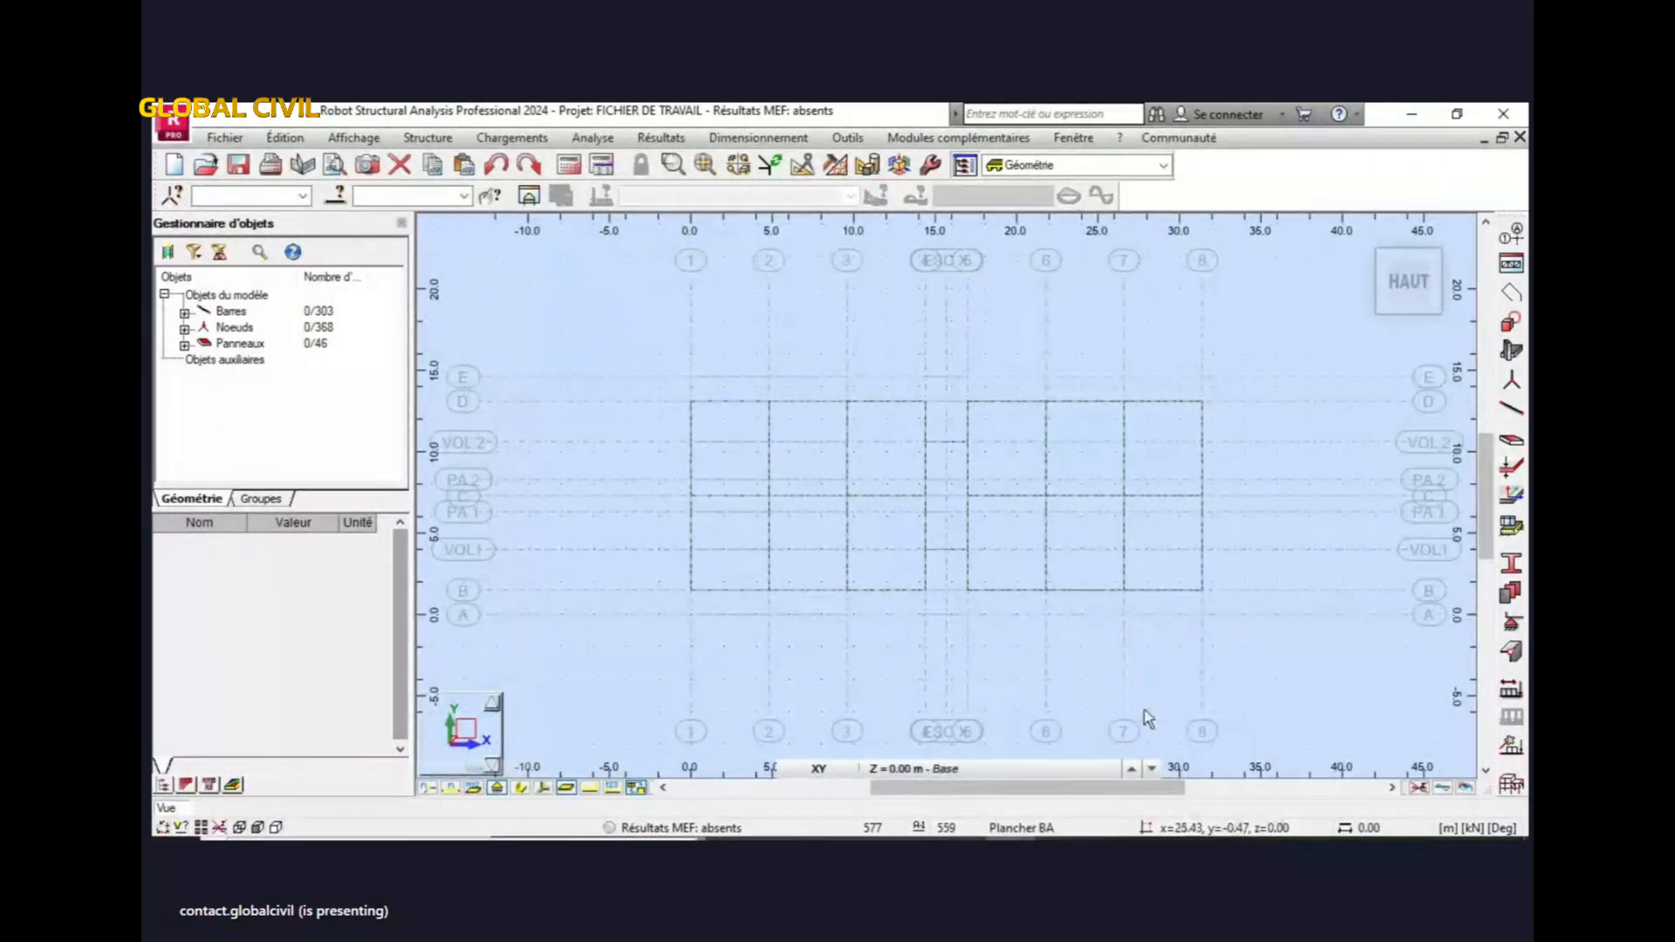
{"action": "left_click", "coordinate": [1132, 769]}
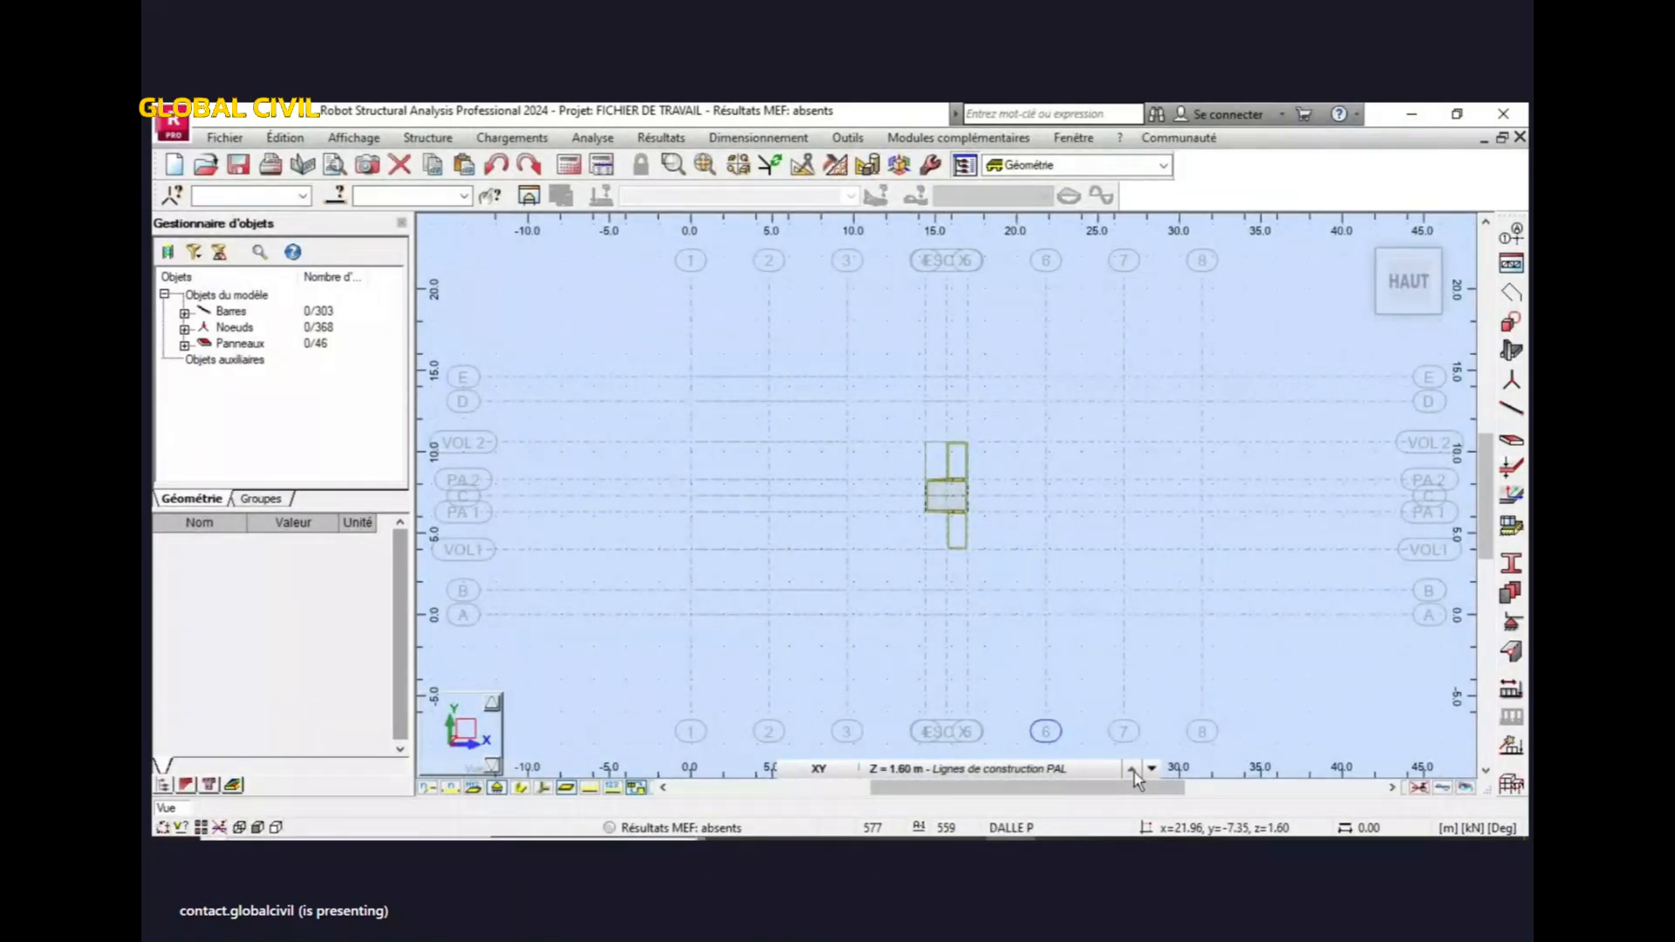
{"action": "left_click", "coordinate": [1131, 770]}
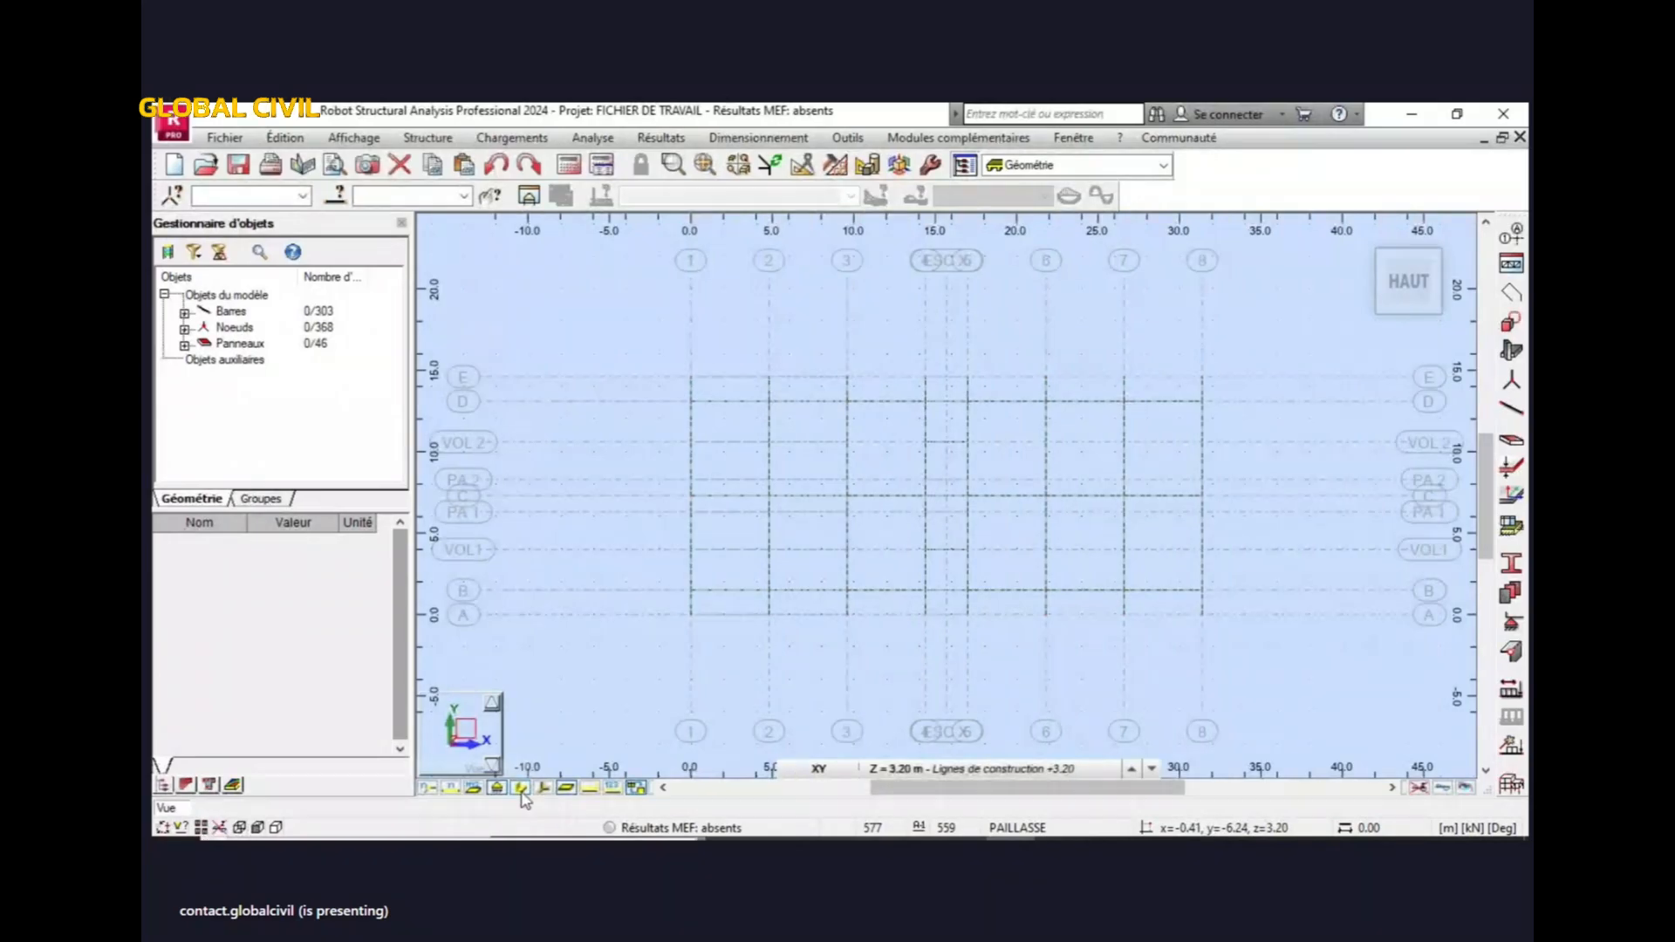
{"action": "left_click", "coordinate": [521, 790]}
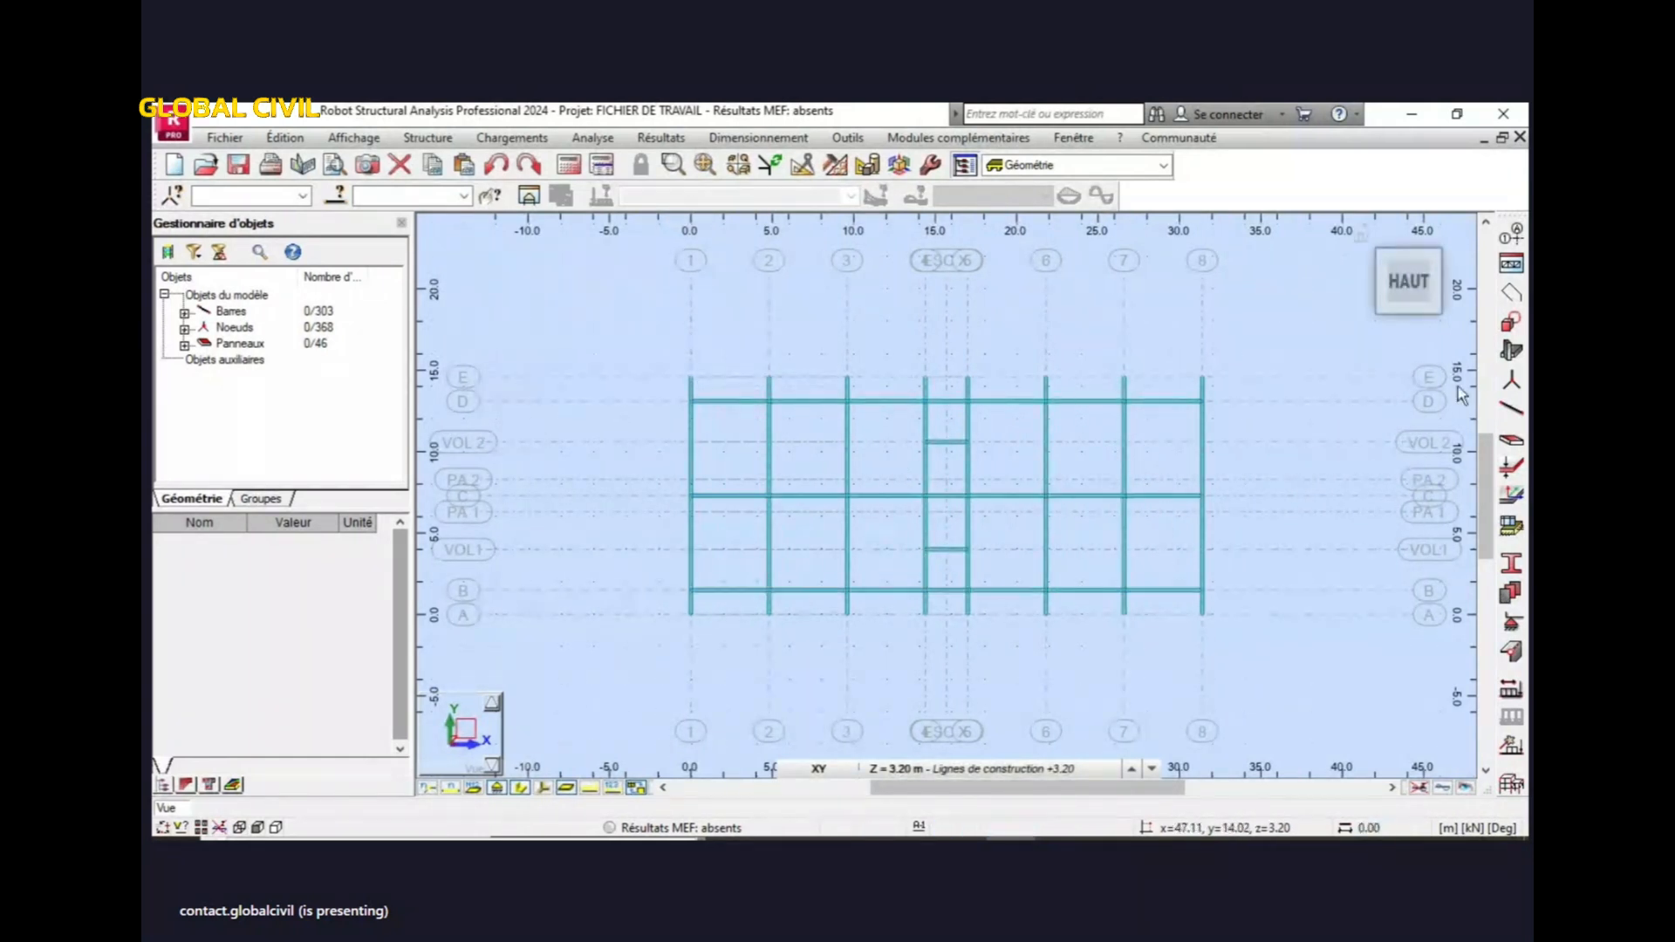
- Start the polyline-contour command and draw a closed rectangular contour over the bay between axes 1-2 and D-E
{"action": "left_click", "coordinate": [1523, 297]}
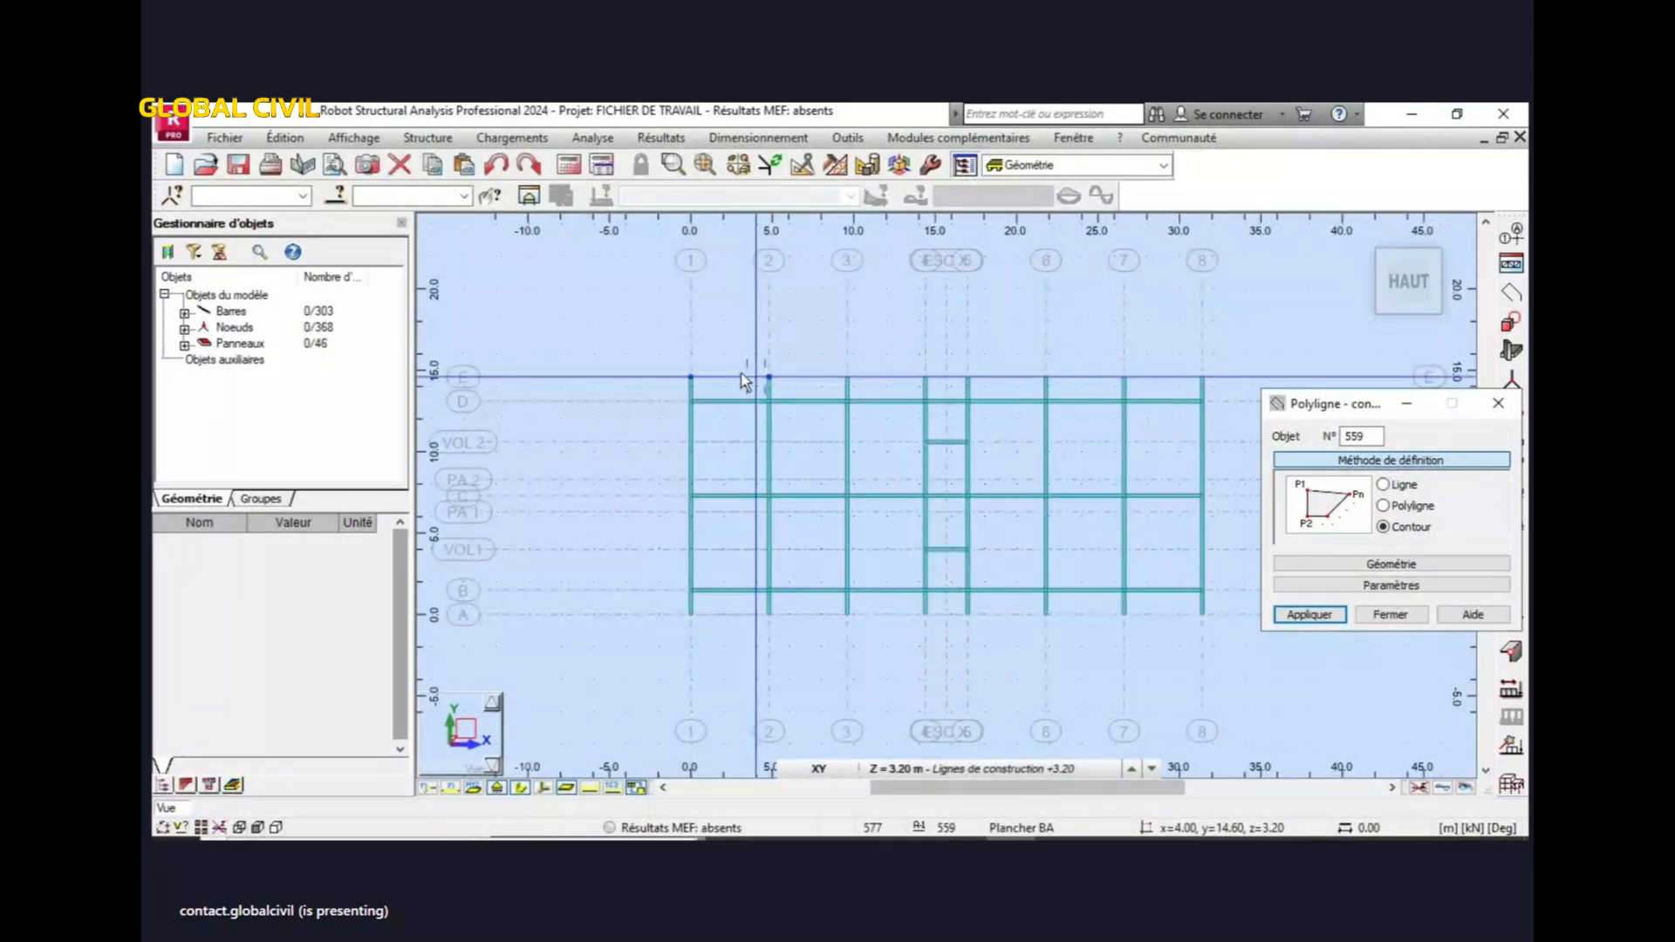
{"action": "scroll", "coordinate": [740, 380], "scroll_direction": "up", "scroll_amount": 2}
{"action": "scroll", "coordinate": [741, 379], "scroll_direction": "up", "scroll_amount": 1}
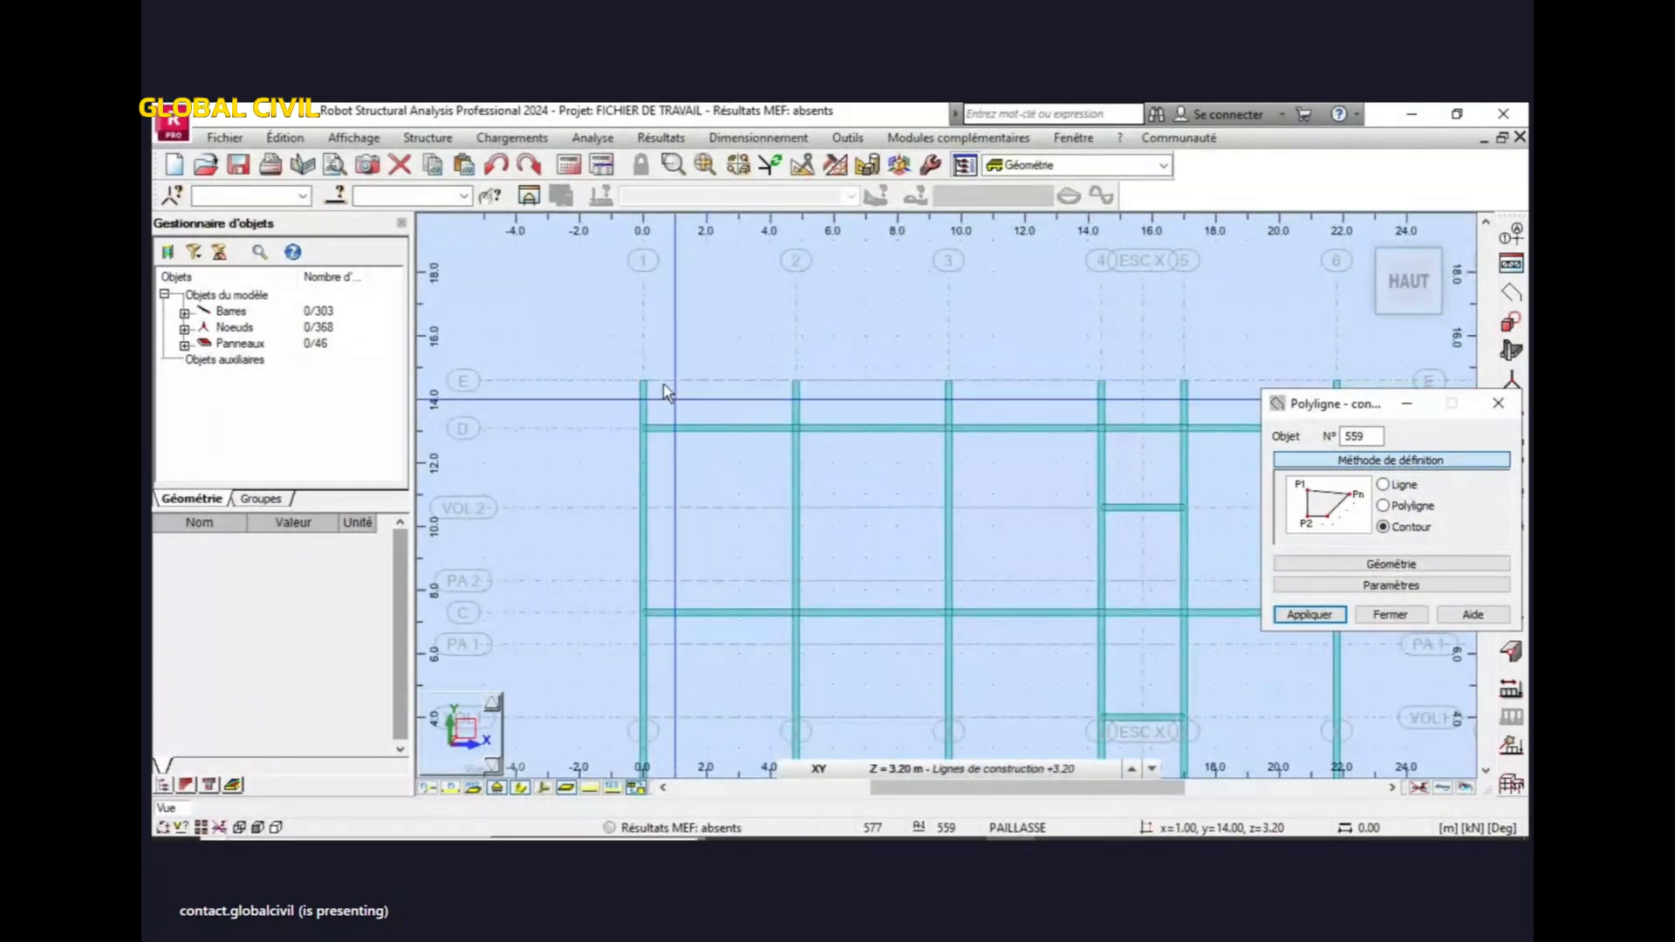
{"action": "left_click", "coordinate": [643, 384]}
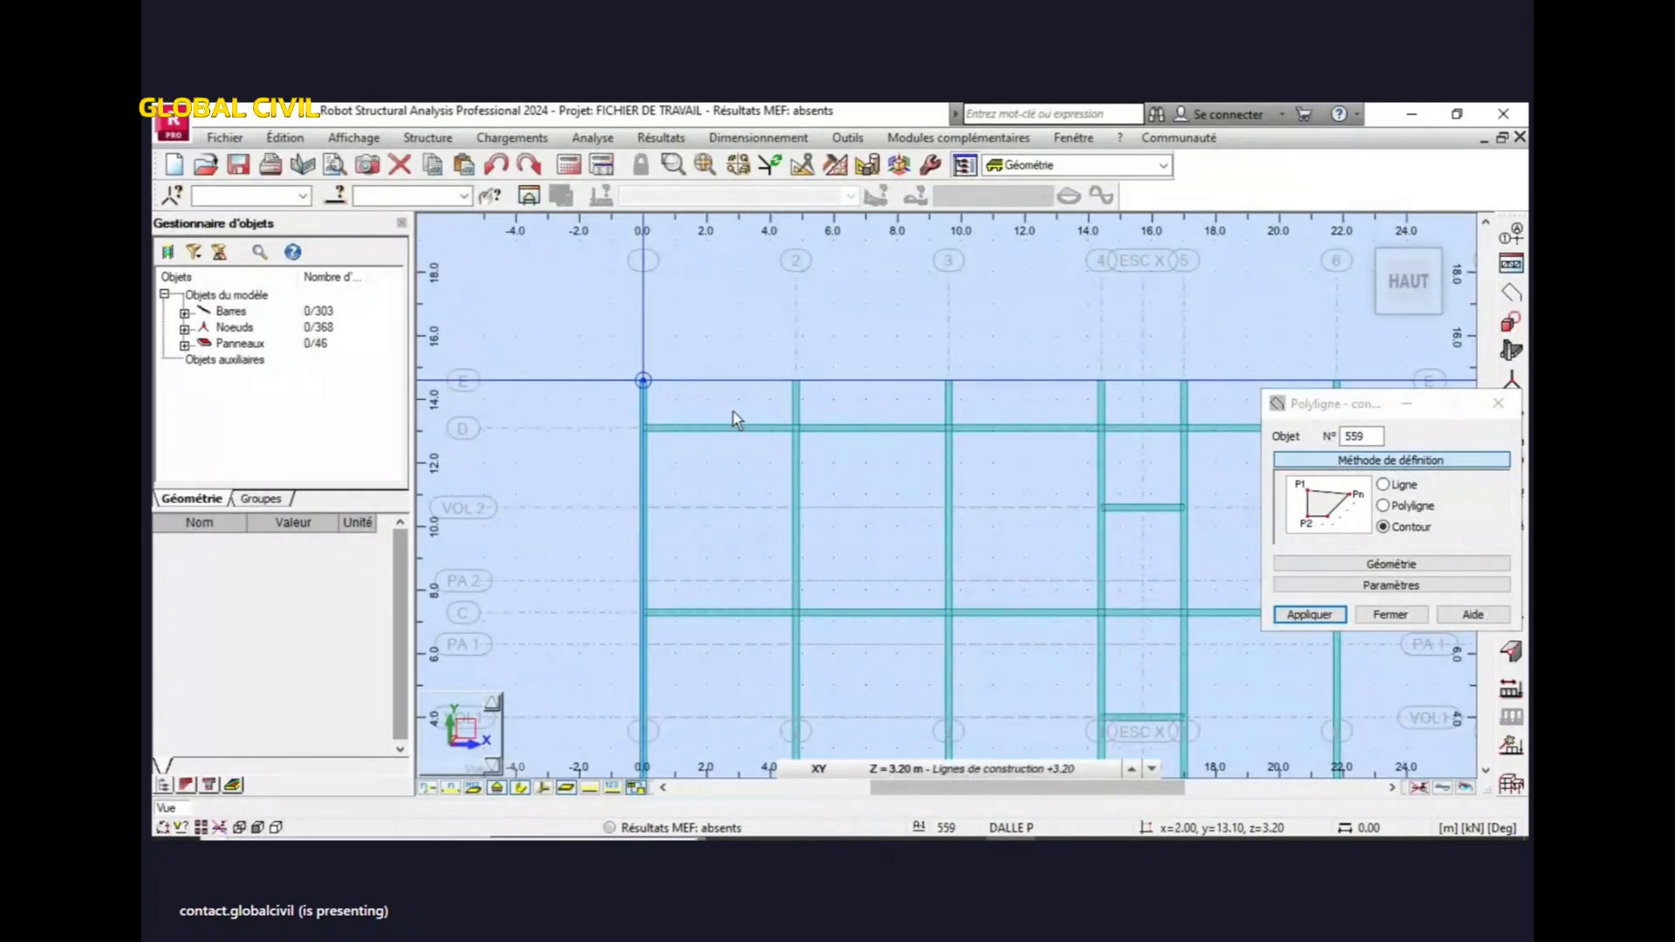
{"action": "left_click", "coordinate": [796, 380]}
{"action": "left_click", "coordinate": [796, 427]}
{"action": "left_click", "coordinate": [643, 427]}
{"action": "left_click", "coordinate": [643, 381]}
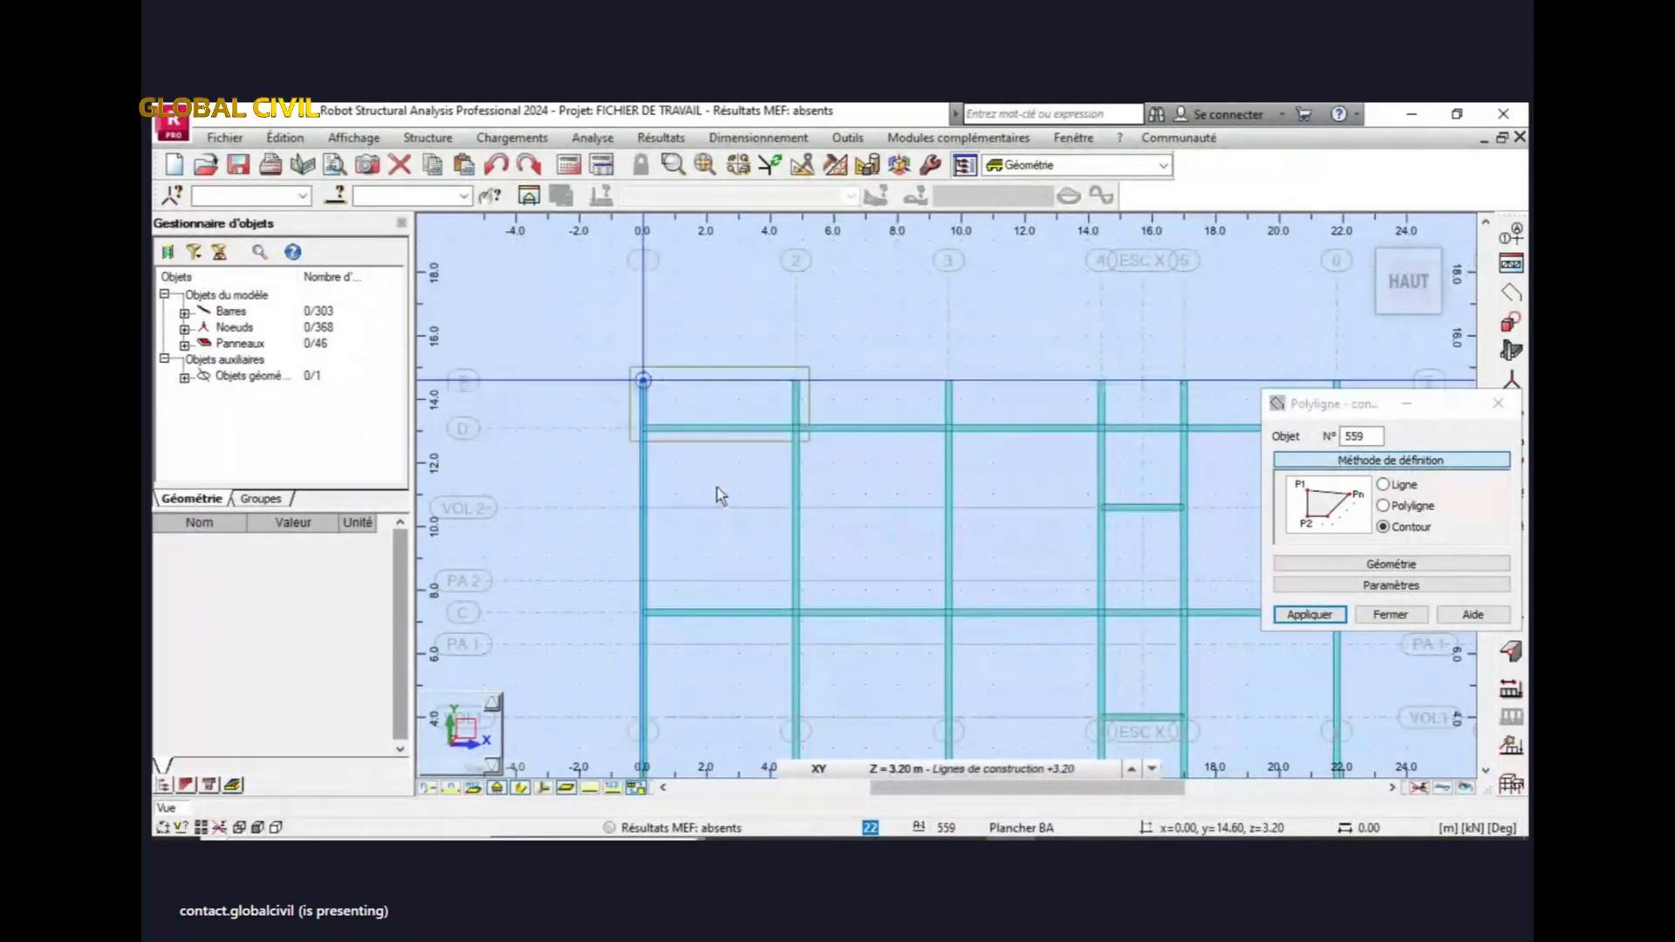
- Draw a closed rectangular contour over the bay between axes 1-2 and C-D, following the beam intersections
{"action": "scroll", "coordinate": [737, 349], "scroll_direction": "down", "scroll_amount": 3}
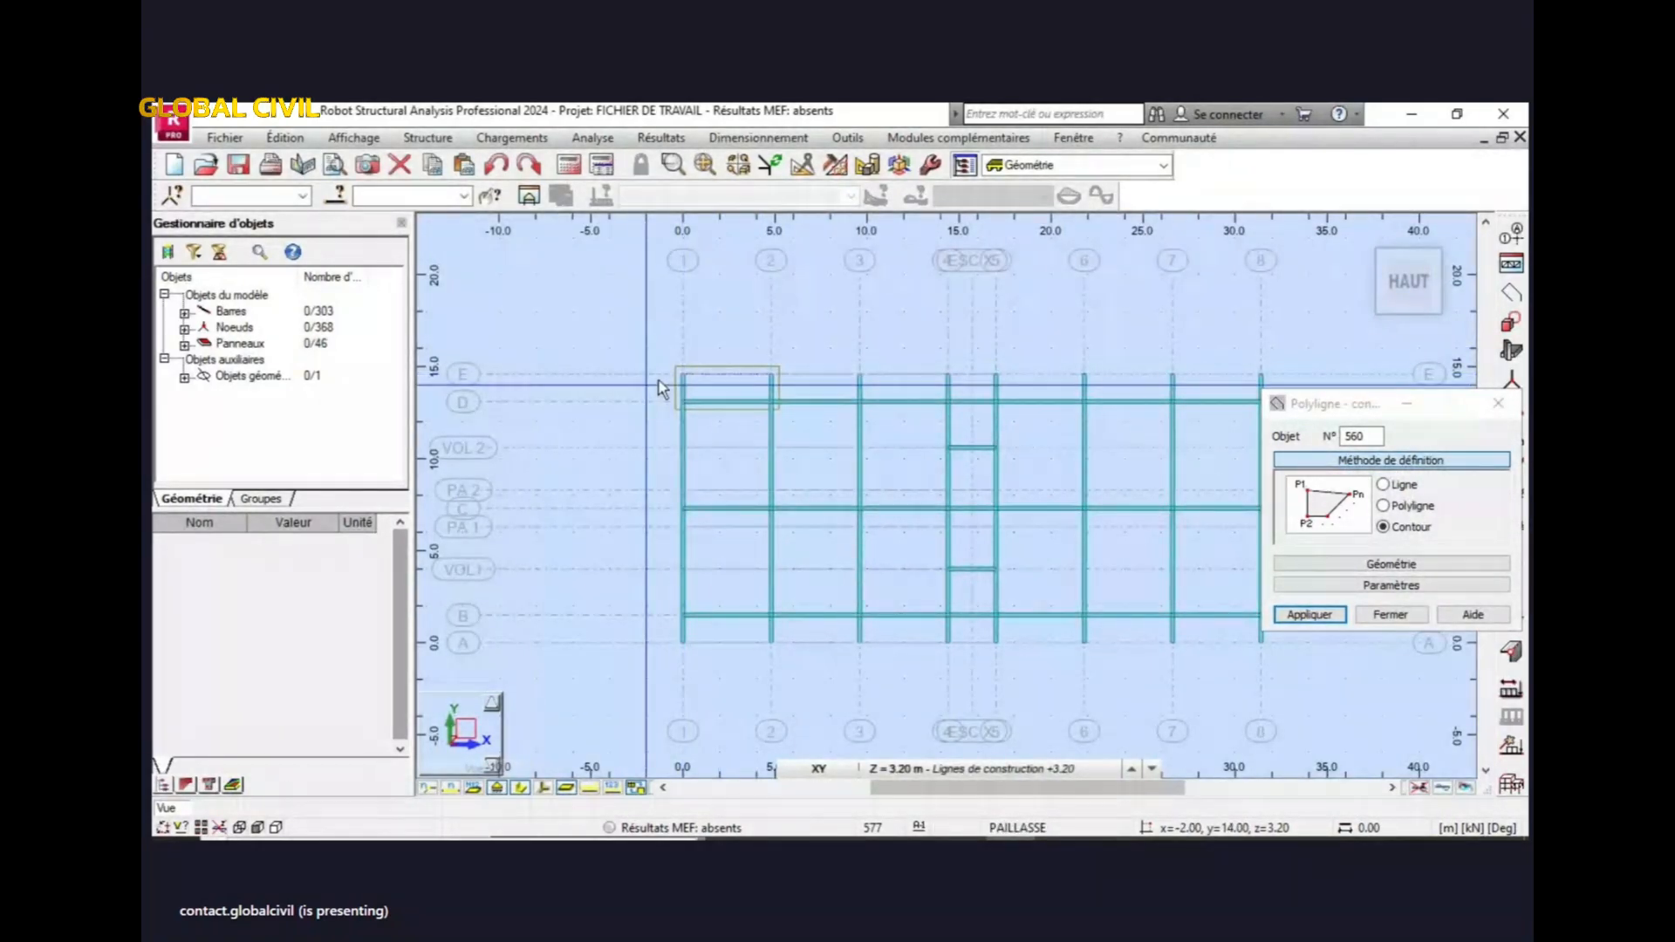
{"action": "scroll", "coordinate": [660, 379], "scroll_direction": "up", "scroll_amount": 2}
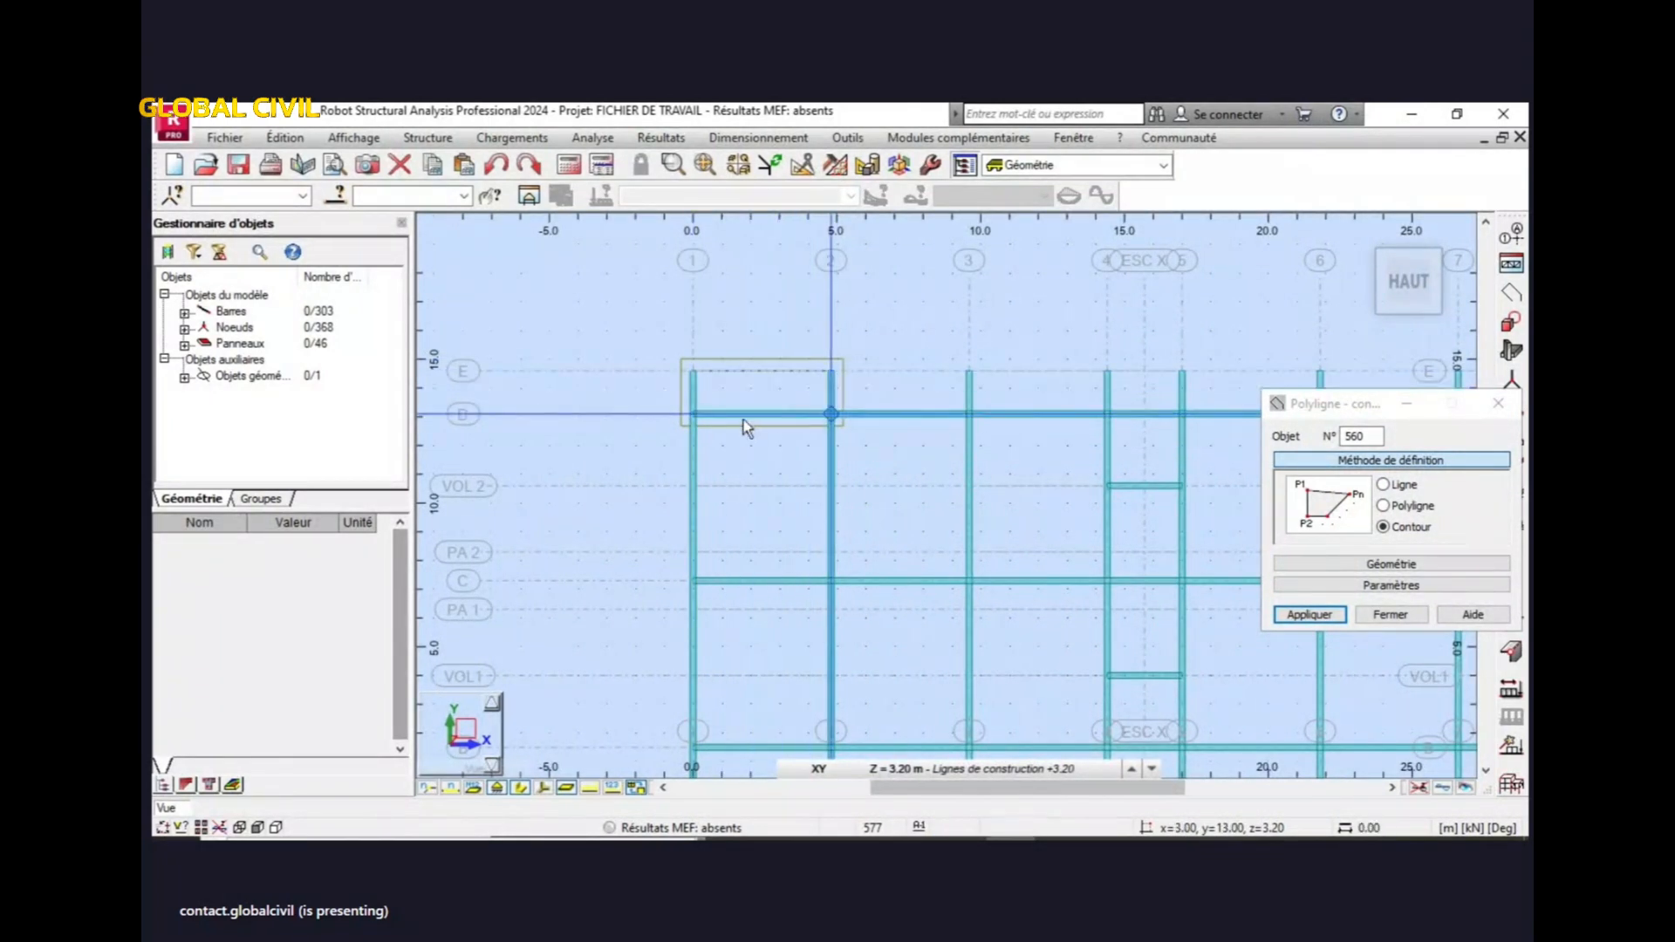
{"action": "scroll", "coordinate": [672, 441], "scroll_direction": "down", "scroll_amount": 2}
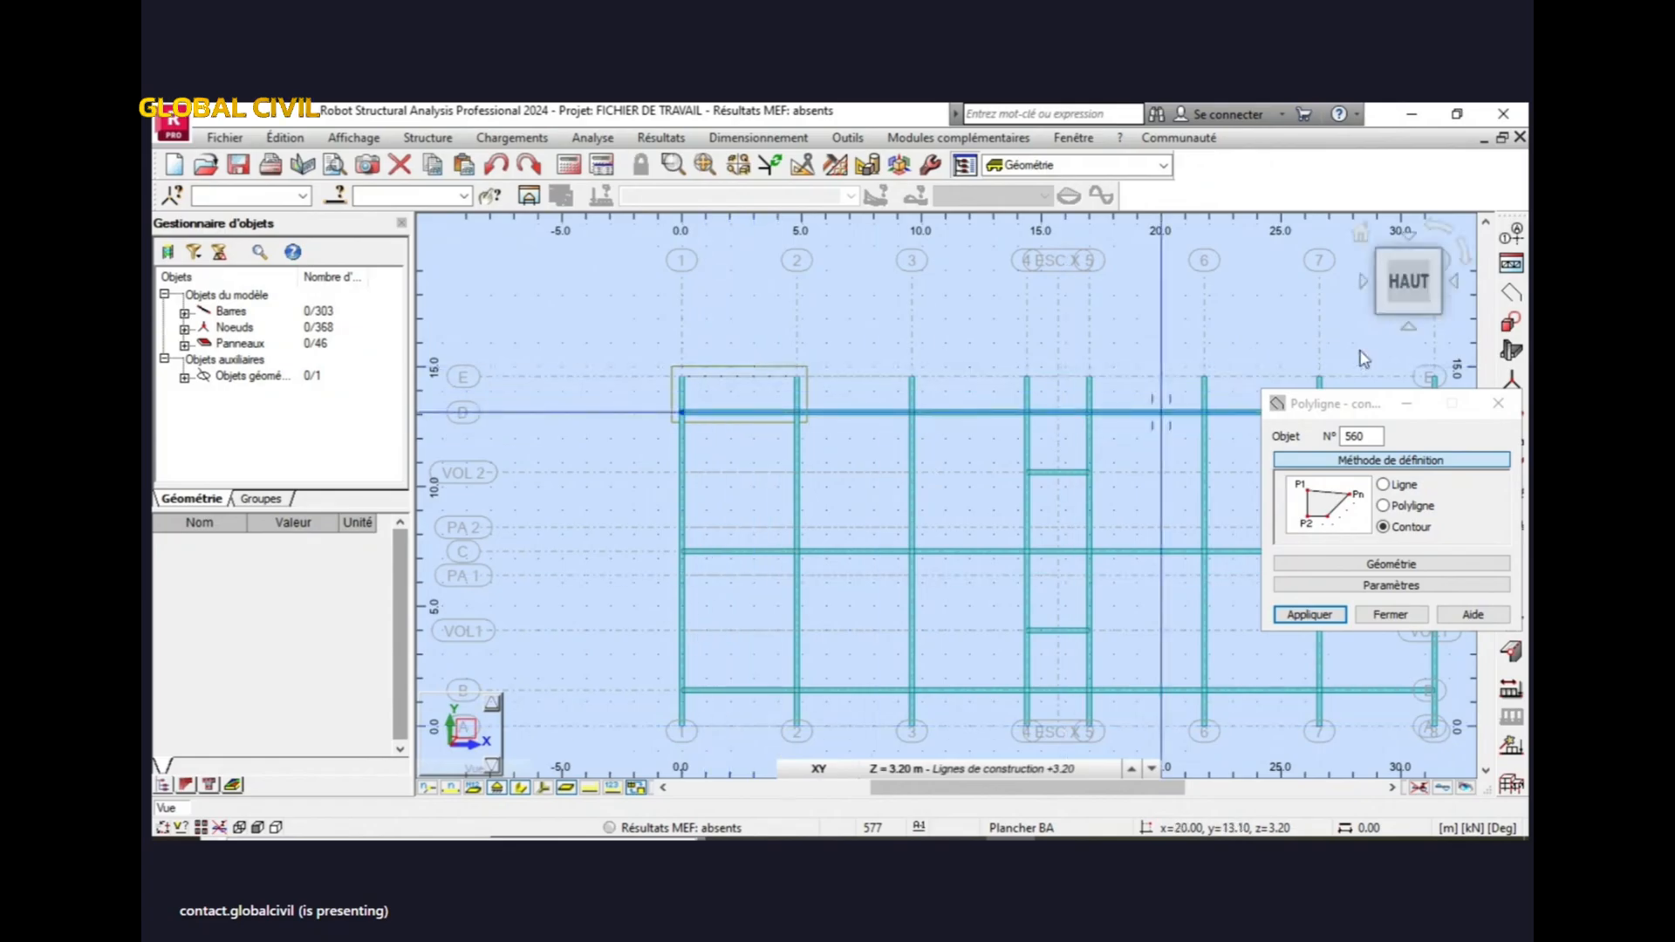
{"action": "middle_click_drag", "start_coordinate": [806, 462], "coordinate": [758, 437]}
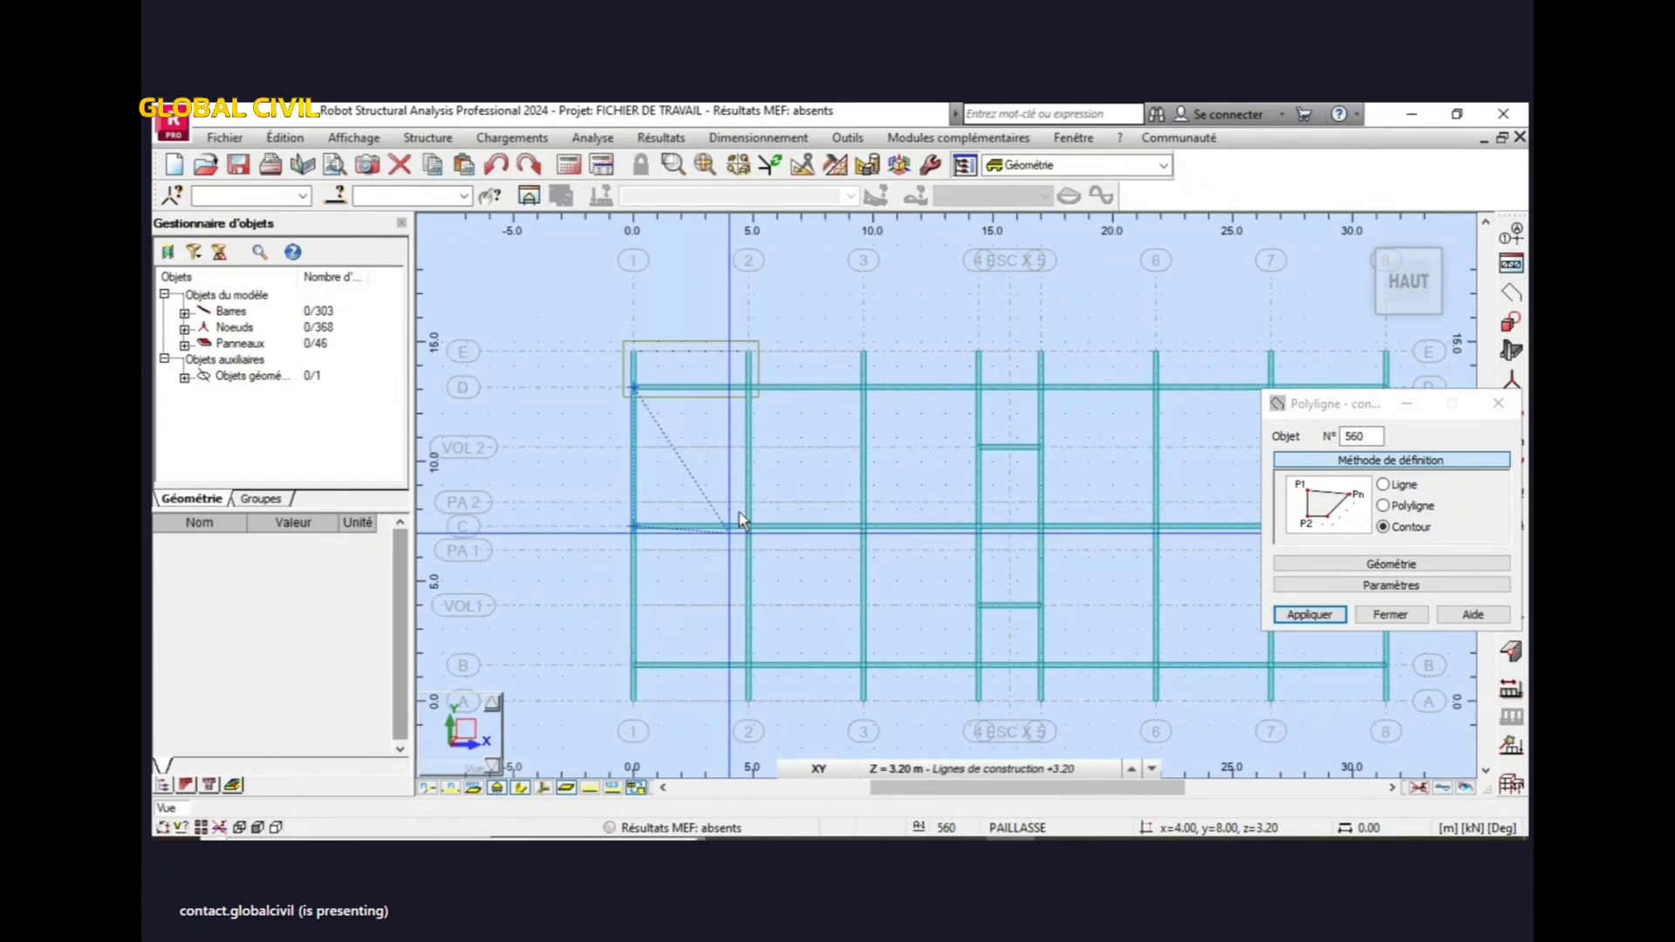
{"action": "scroll", "coordinate": [741, 519], "scroll_direction": "up", "scroll_amount": 2}
{"action": "left_click", "coordinate": [768, 429]}
{"action": "left_click", "coordinate": [726, 366]}
{"action": "left_click", "coordinate": [572, 317]}
{"action": "middle_click_drag", "start_coordinate": [760, 474], "coordinate": [767, 459]}
{"action": "scroll", "coordinate": [768, 463], "scroll_direction": "down", "scroll_amount": 3}
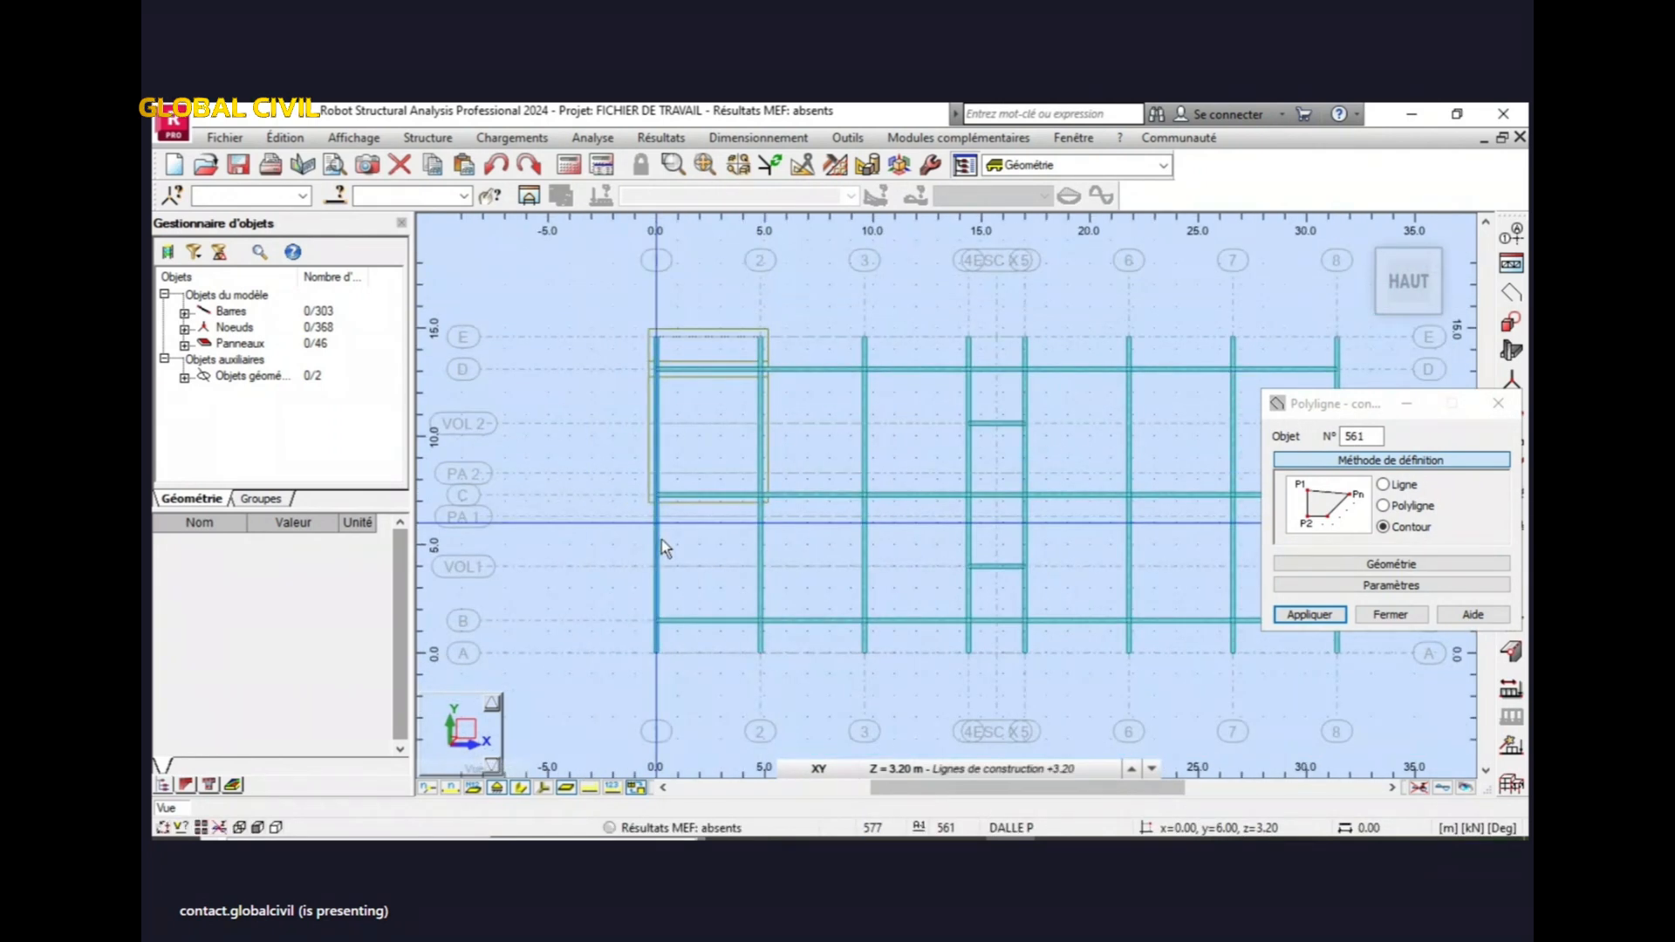
- Draw a closed rectangular contour over the bay between axes 1-2 and B-C, following the beam intersections
{"action": "scroll", "coordinate": [661, 539], "scroll_direction": "up", "scroll_amount": 2}
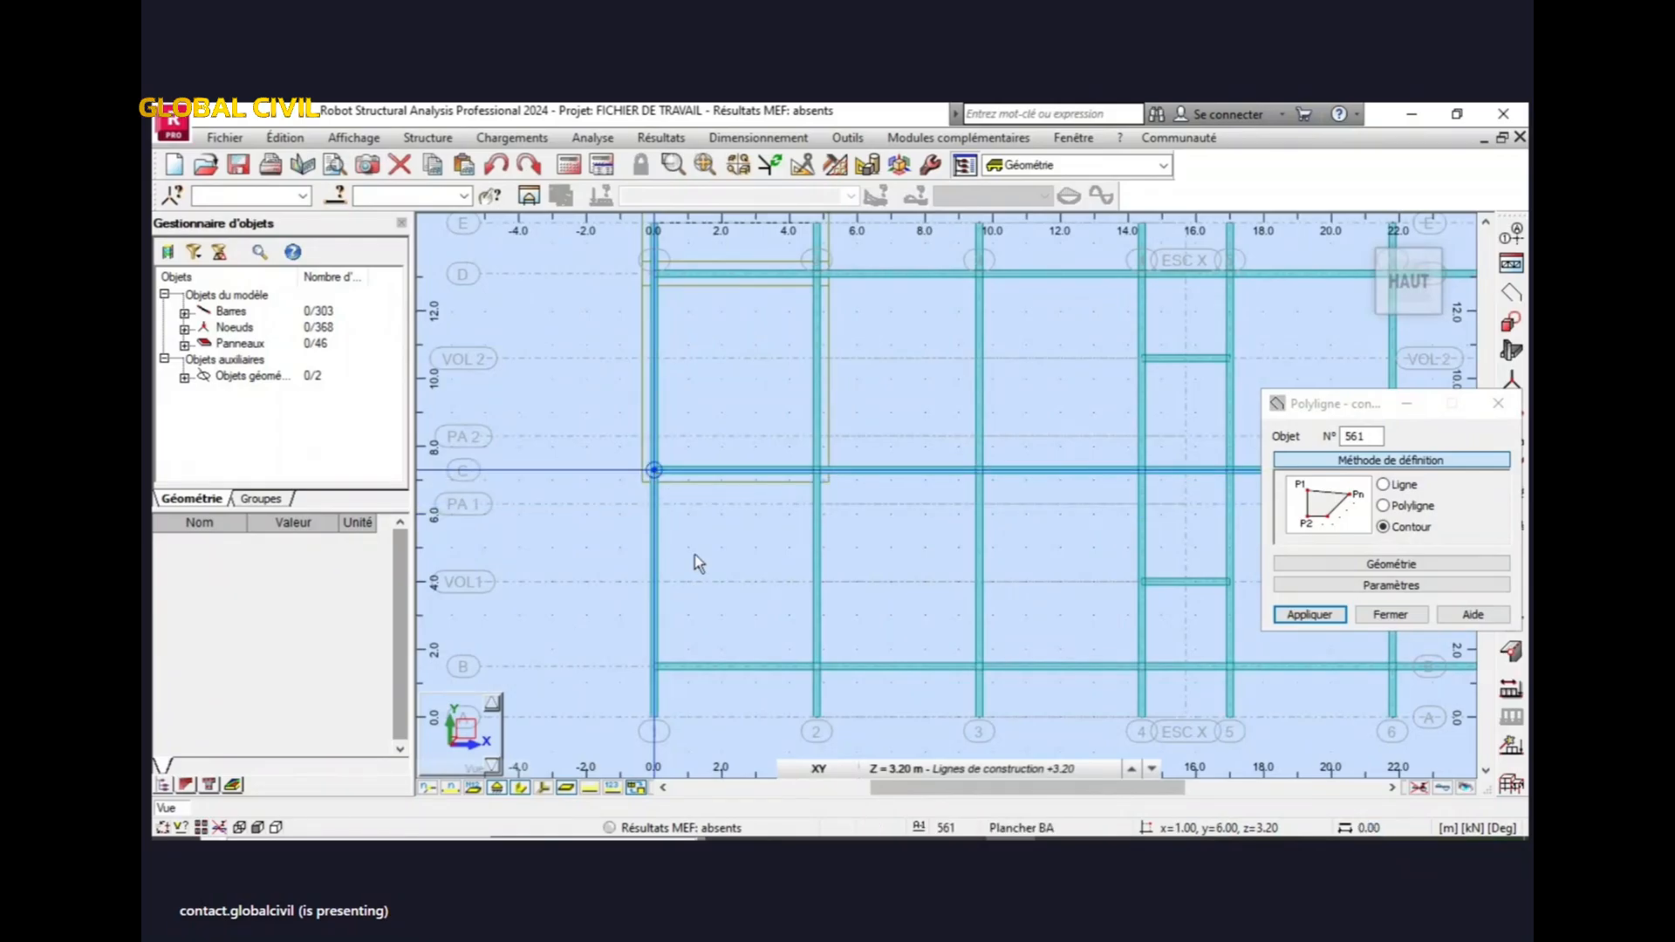
{"action": "left_click", "coordinate": [654, 667]}
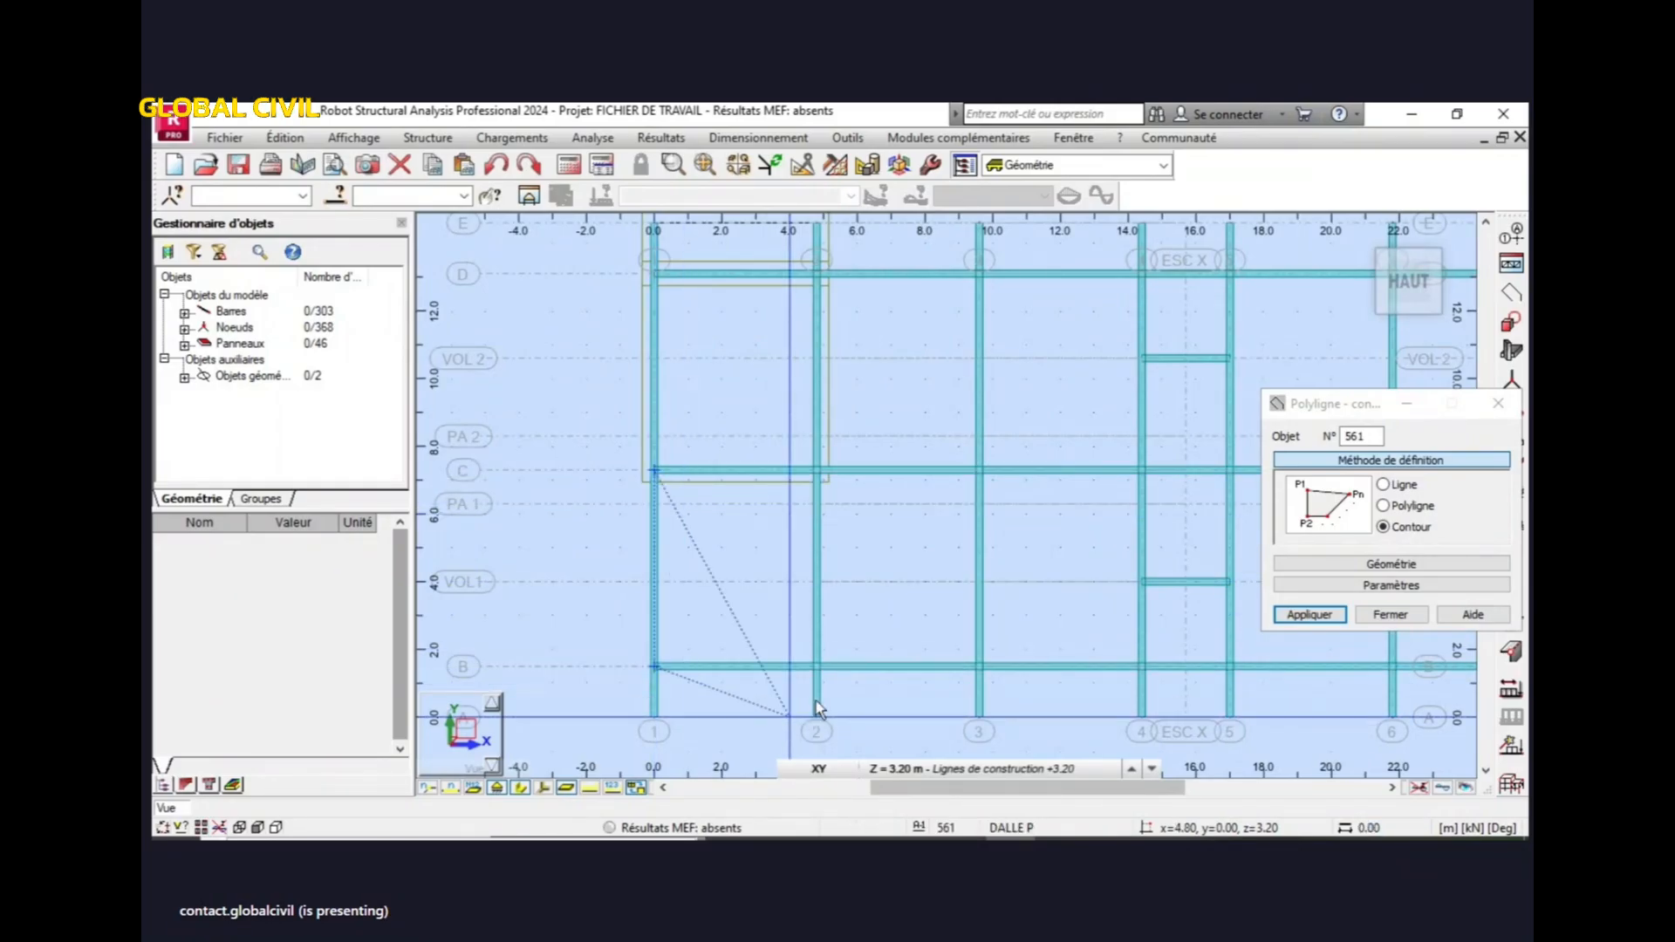
{"action": "left_click", "coordinate": [817, 668]}
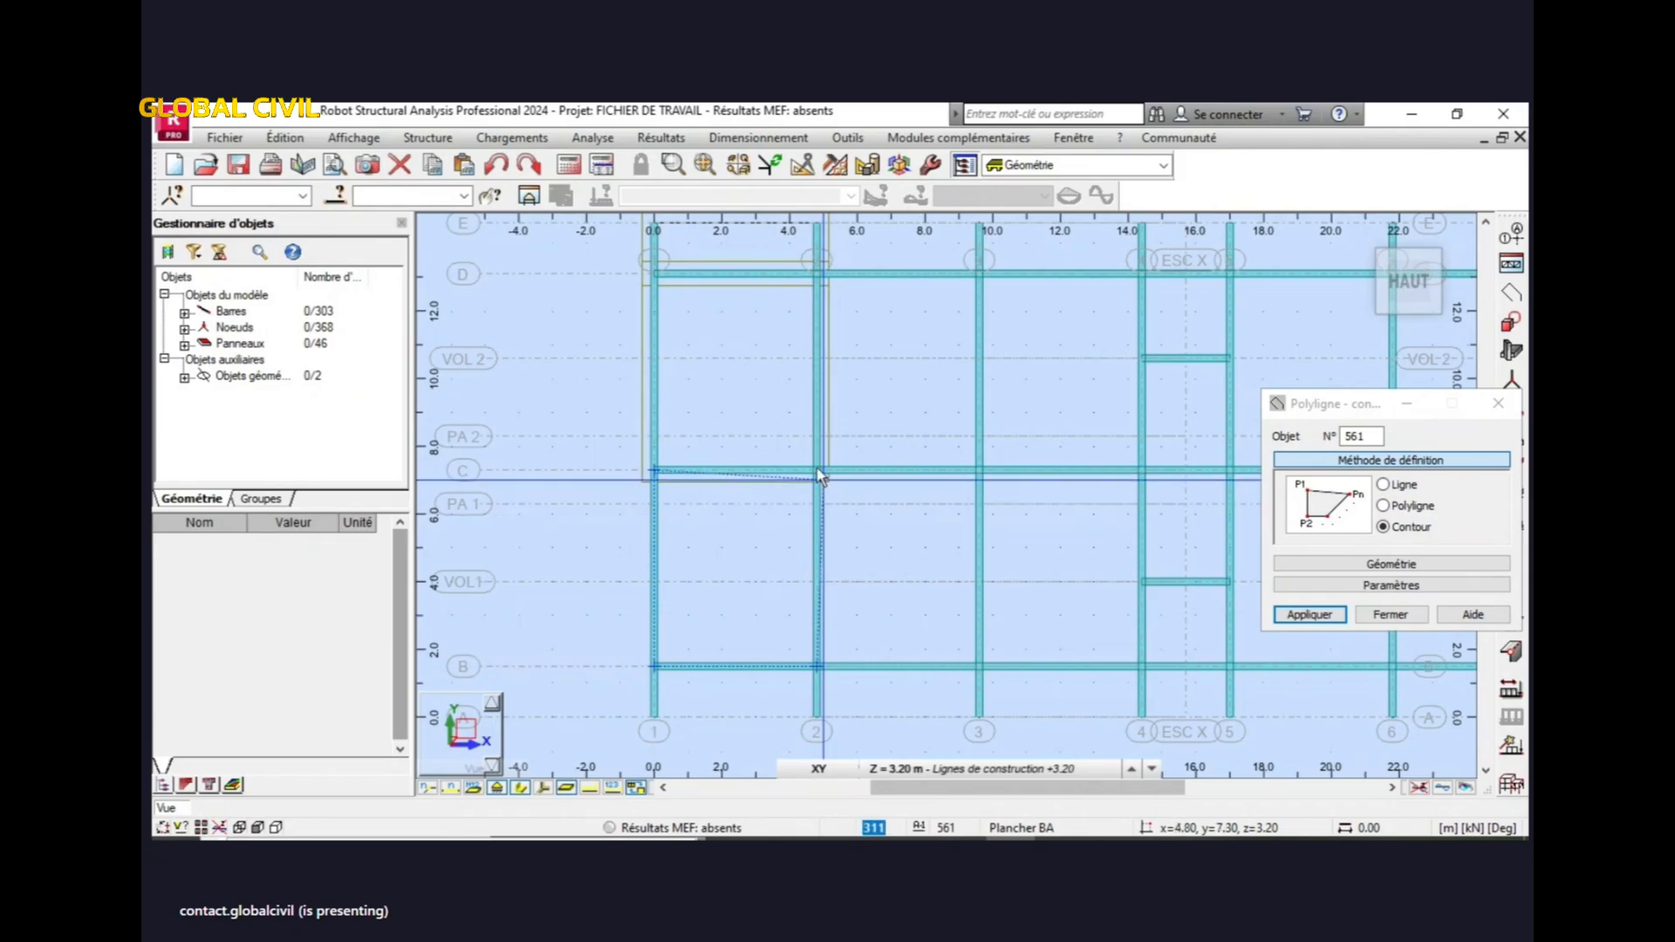
{"action": "left_click", "coordinate": [754, 495]}
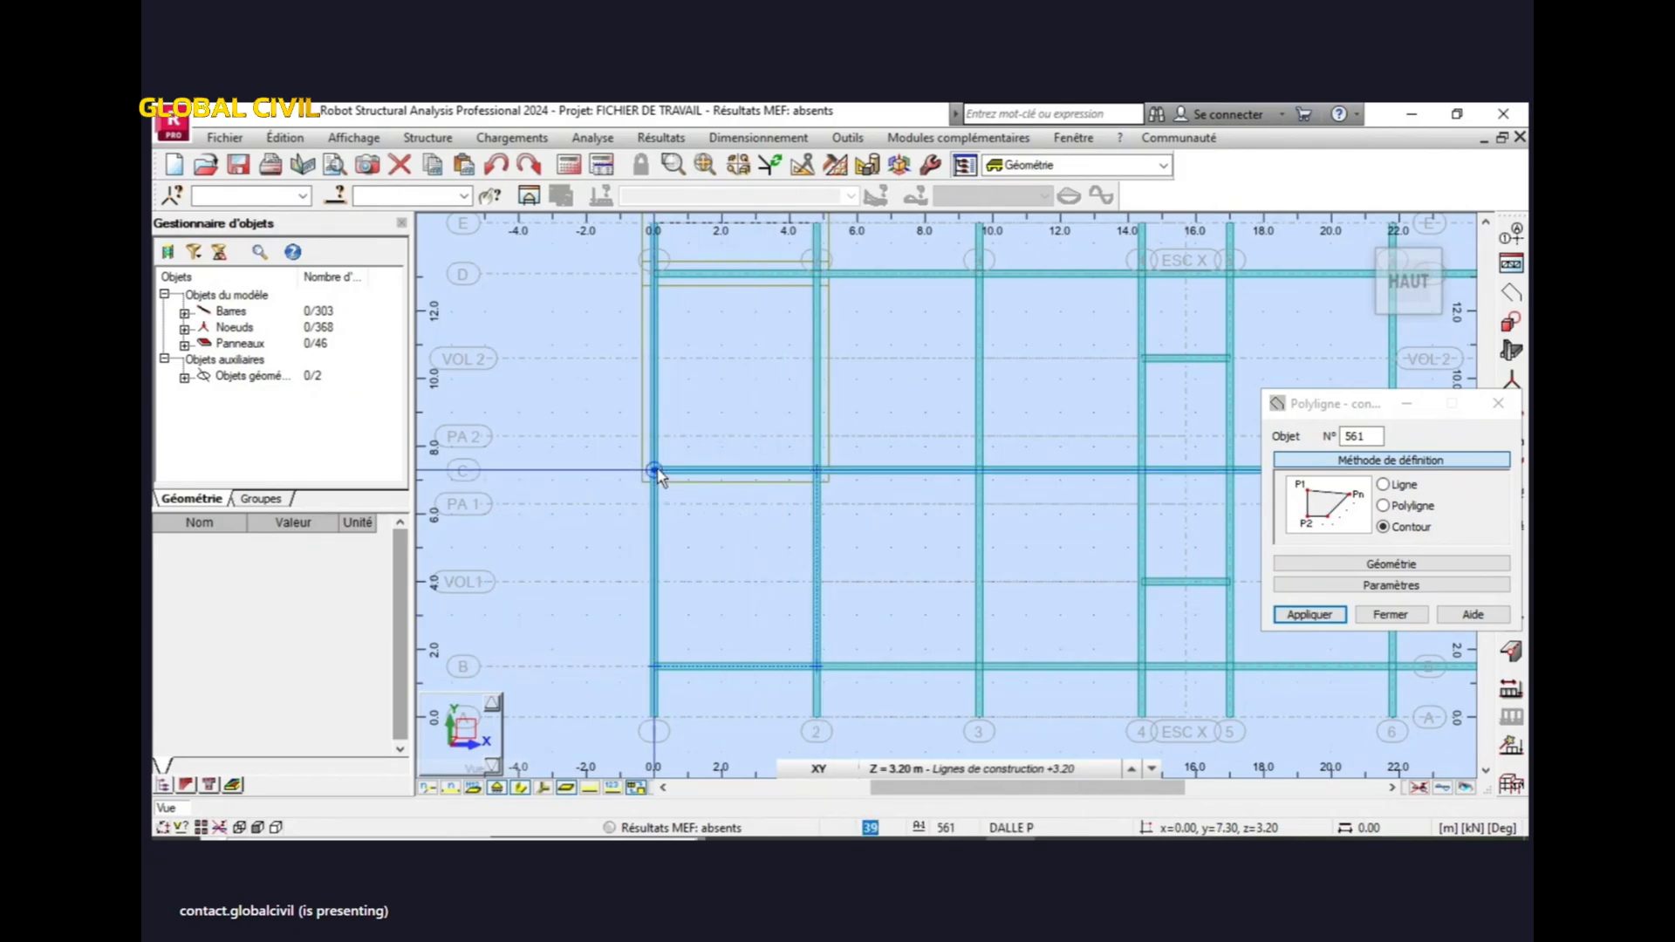
{"action": "left_click", "coordinate": [655, 471]}
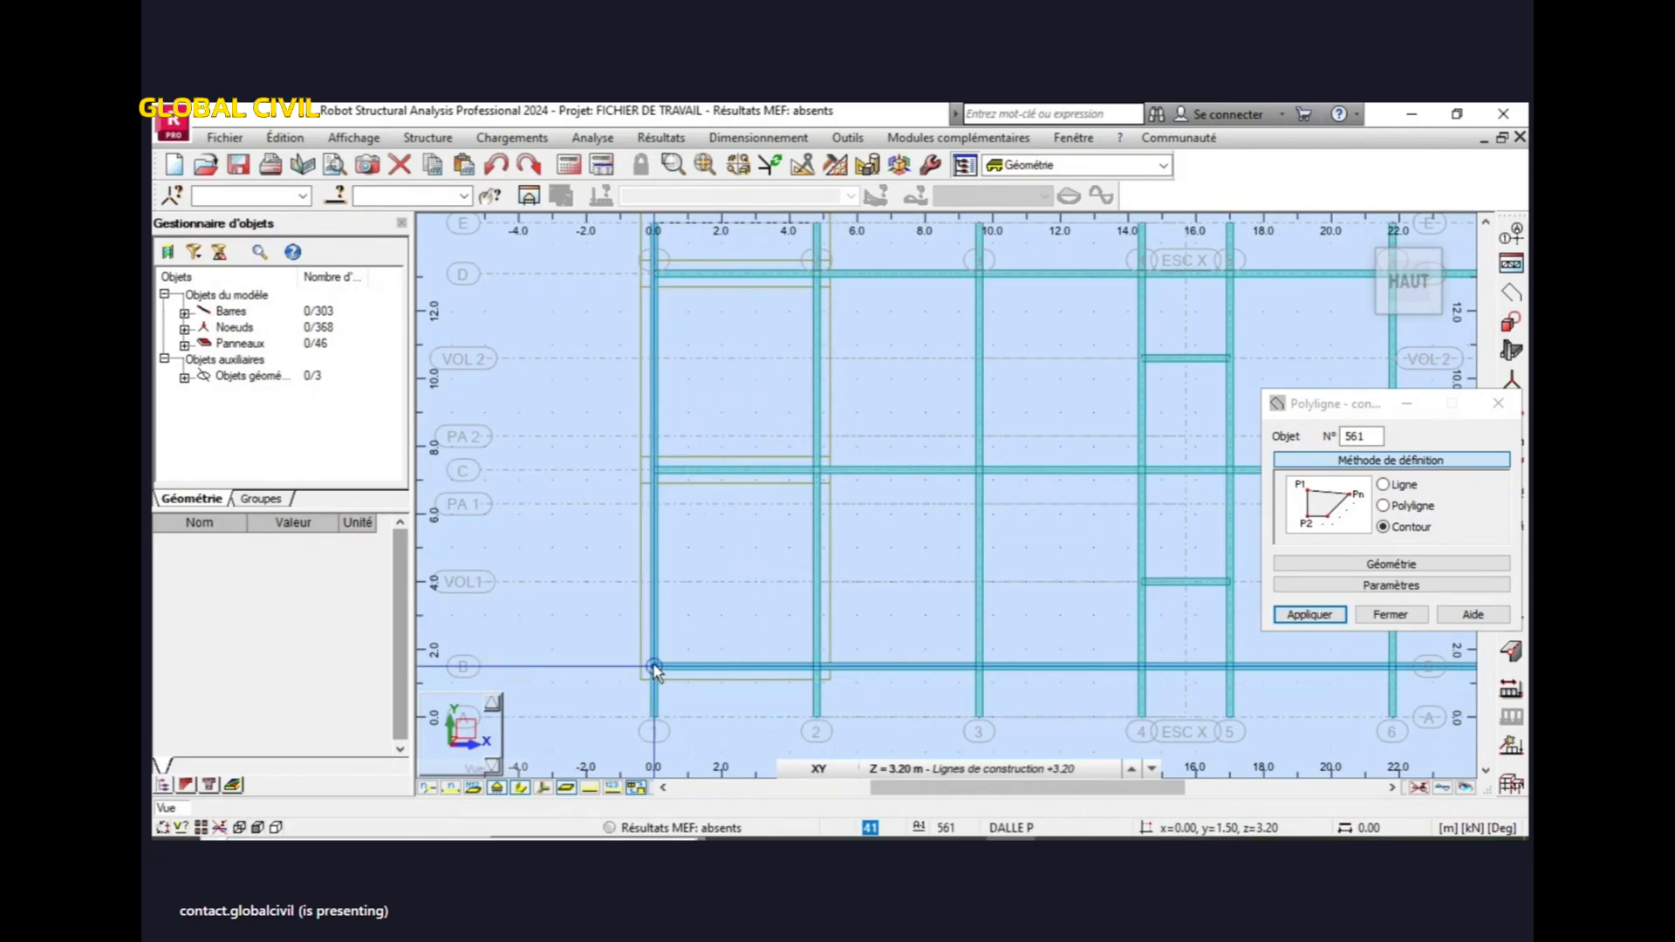
- Draw a closed rectangular contour over the bay between axes 1-2 and A-B, and close the contour tool
{"action": "left_click", "coordinate": [653, 717]}
{"action": "left_click", "coordinate": [817, 717]}
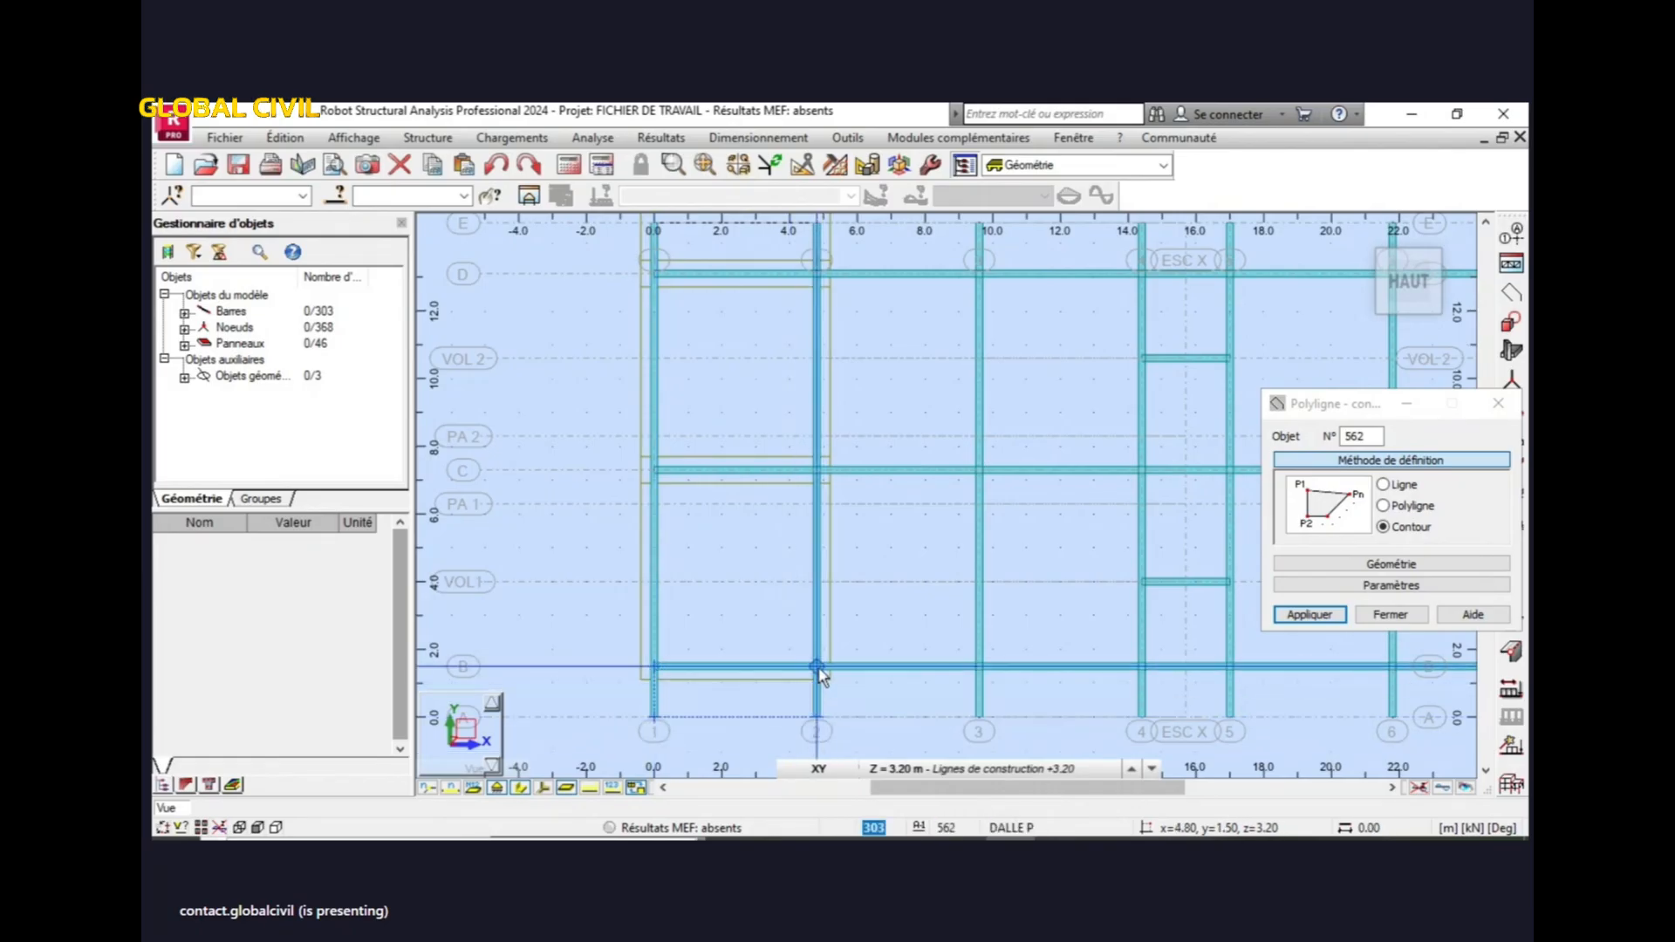
{"action": "left_click", "coordinate": [818, 668]}
{"action": "left_click", "coordinate": [654, 669]}
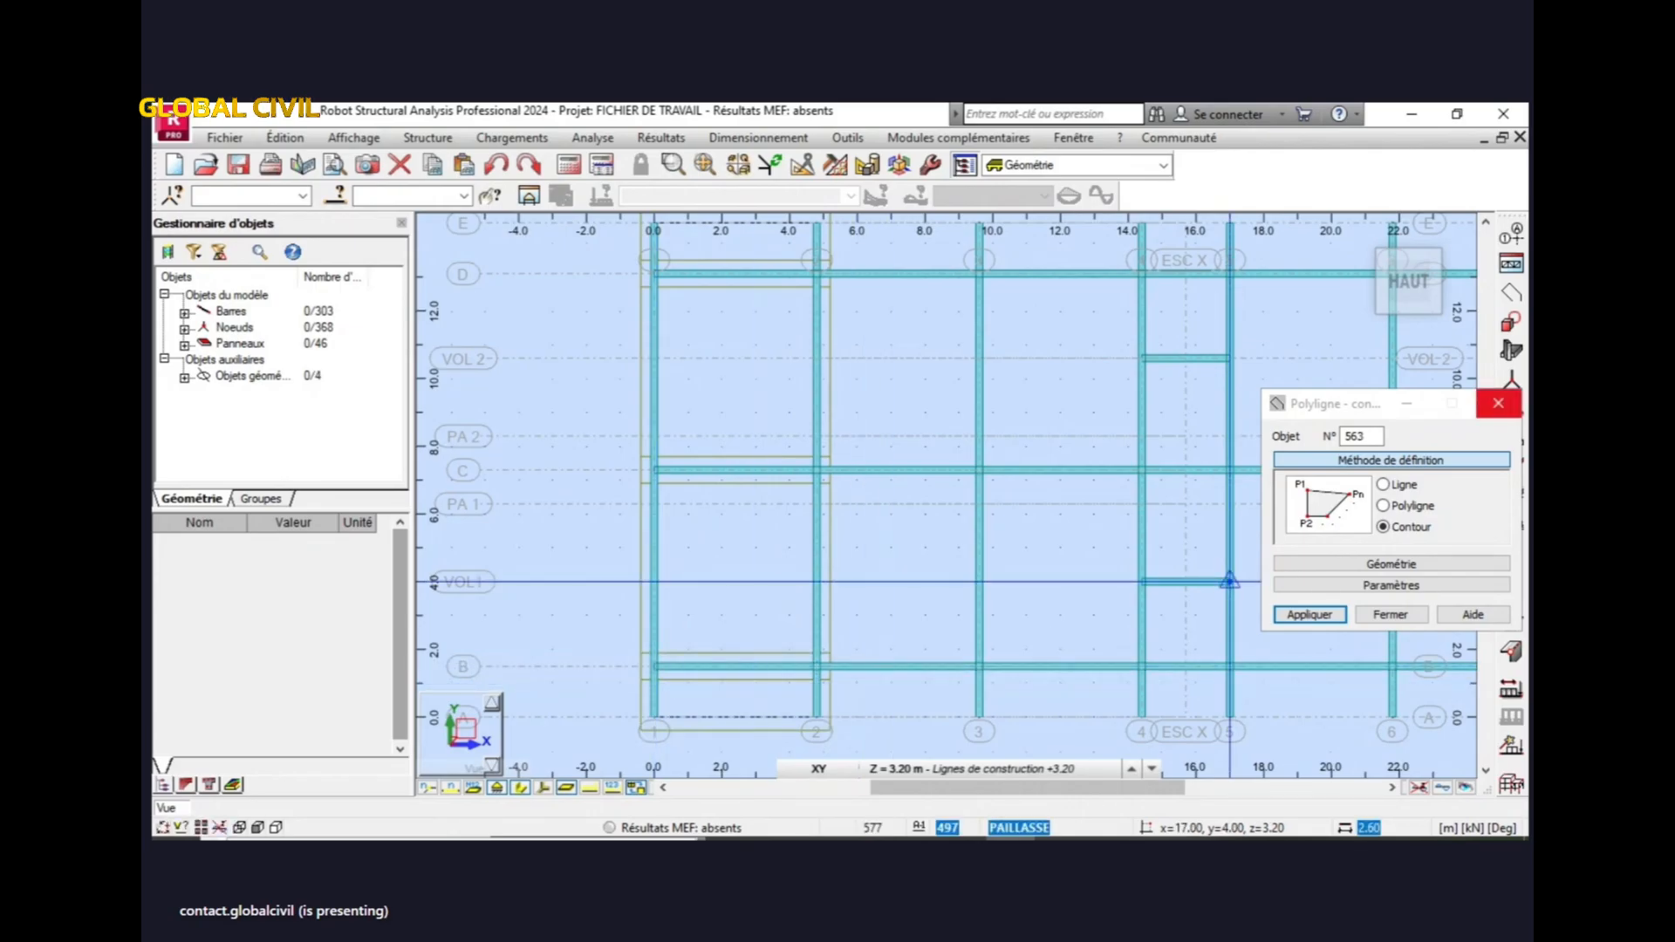
{"action": "left_click", "coordinate": [1497, 403]}
- Copy contours 559 to 562 by the translation vector 4.8,0,0 and repeat it on the copies to cover bays 2-3 and 3-4
{"action": "left_click", "coordinate": [185, 378]}
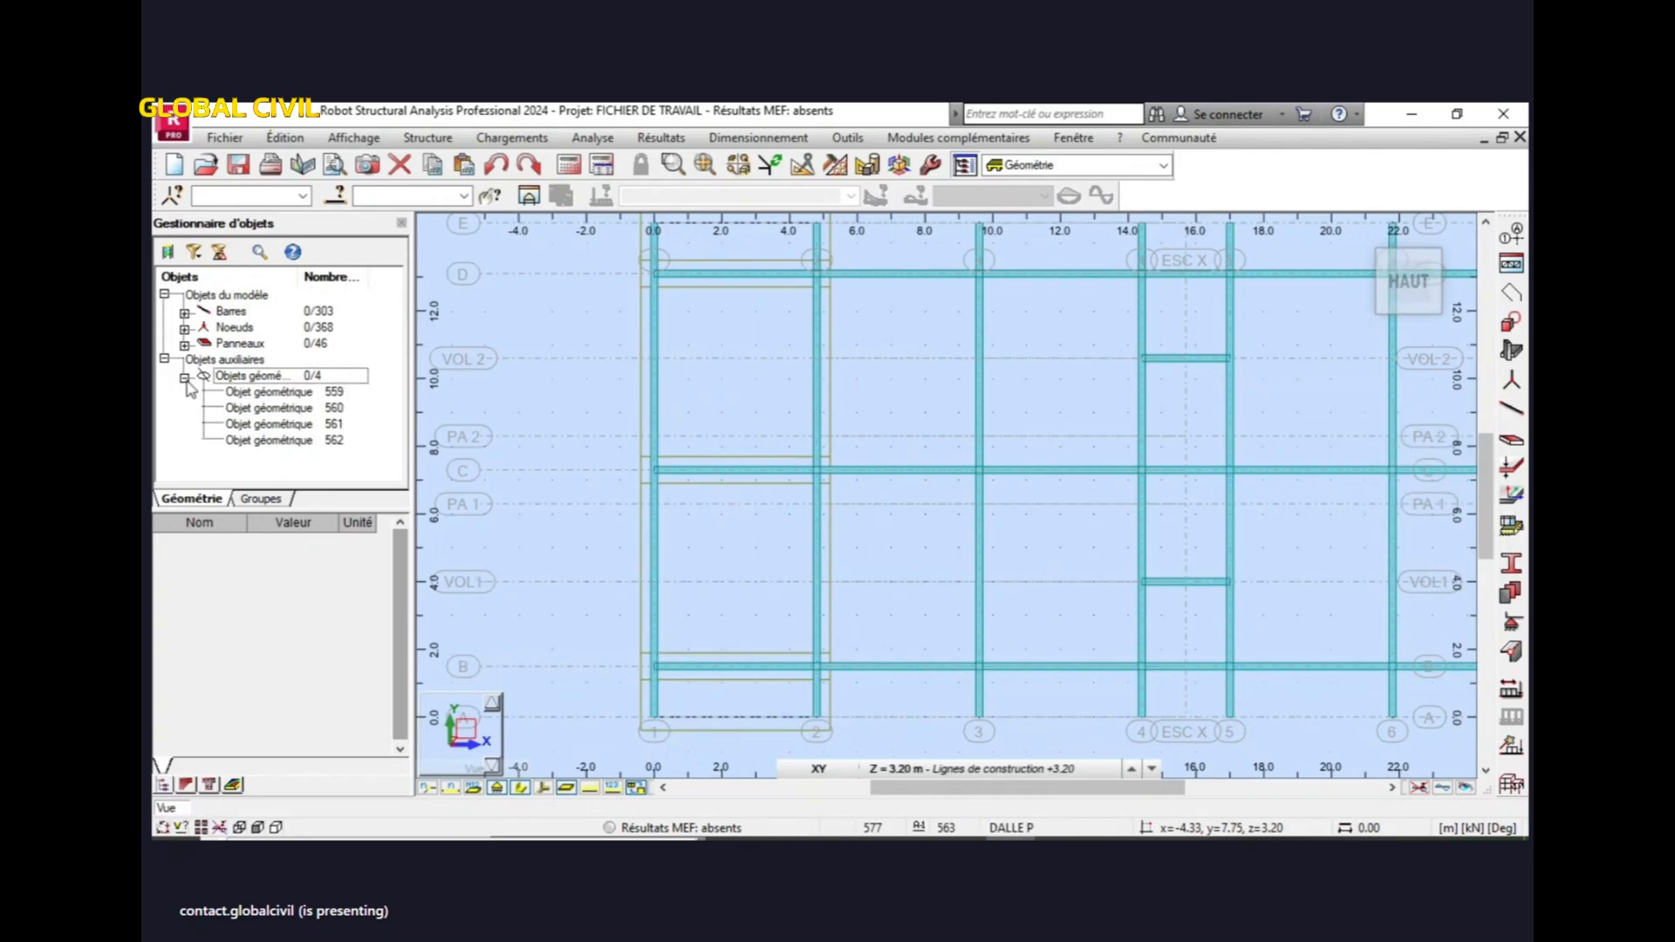
{"action": "scroll", "coordinate": [646, 547], "scroll_direction": "down", "scroll_amount": 3}
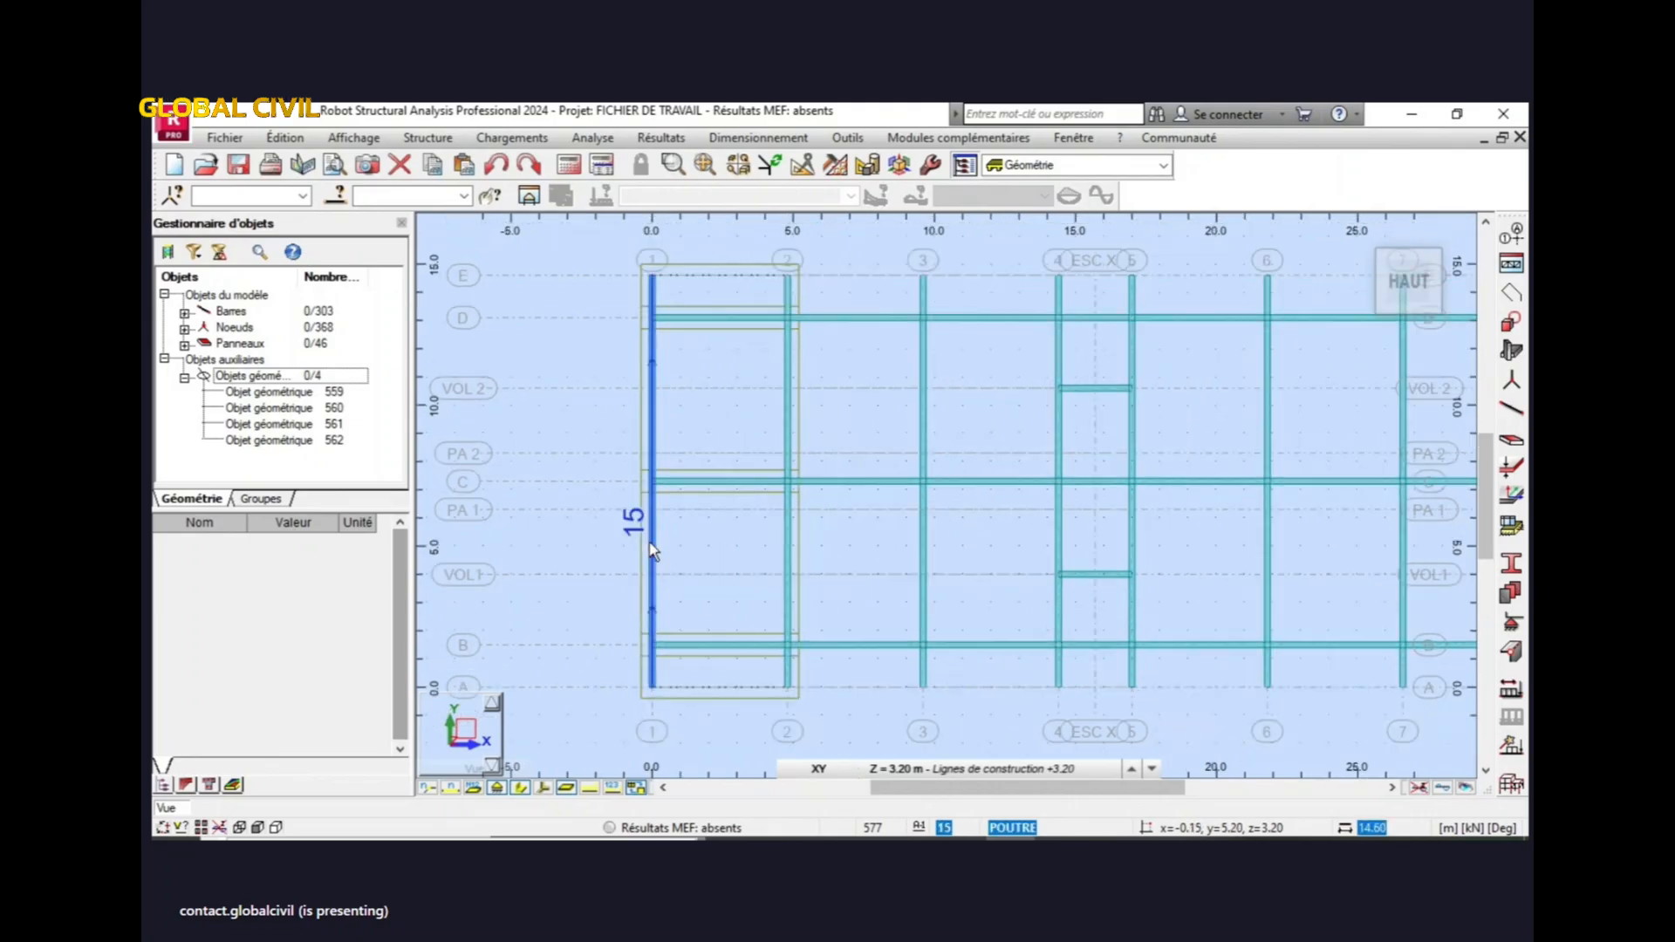
{"action": "left_click", "coordinate": [323, 394]}
{"action": "left_click", "coordinate": [328, 441], "text": "shift"}
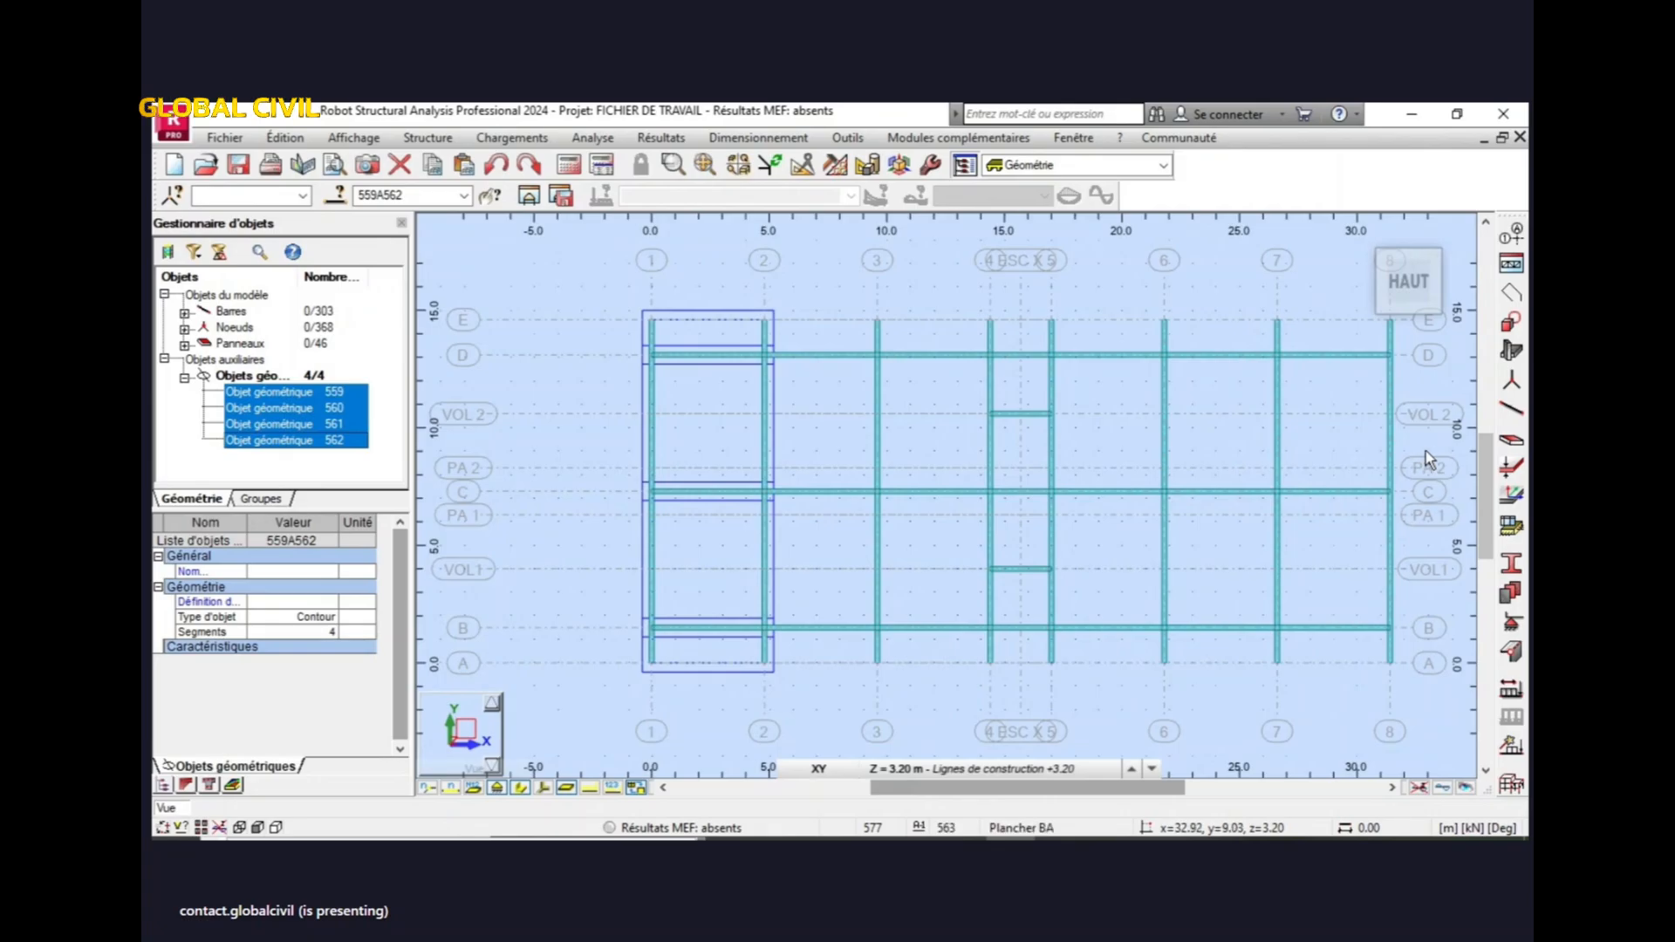
{"action": "left_click", "coordinate": [280, 141]}
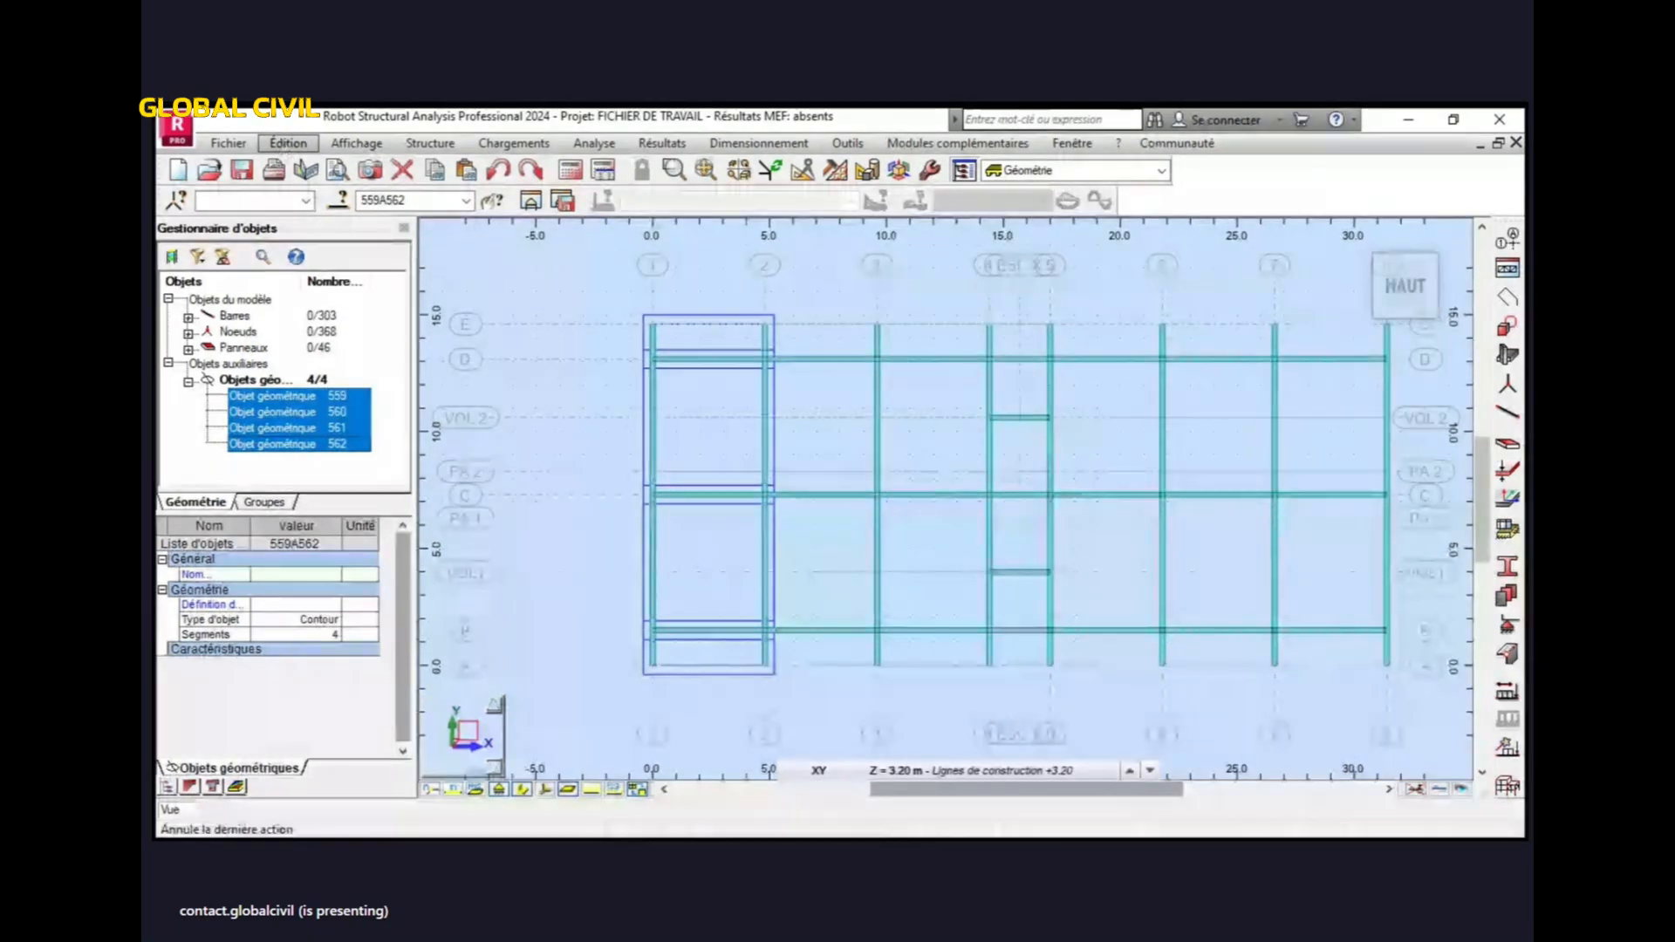
{"action": "mouse_move", "coordinate": [349, 390]}
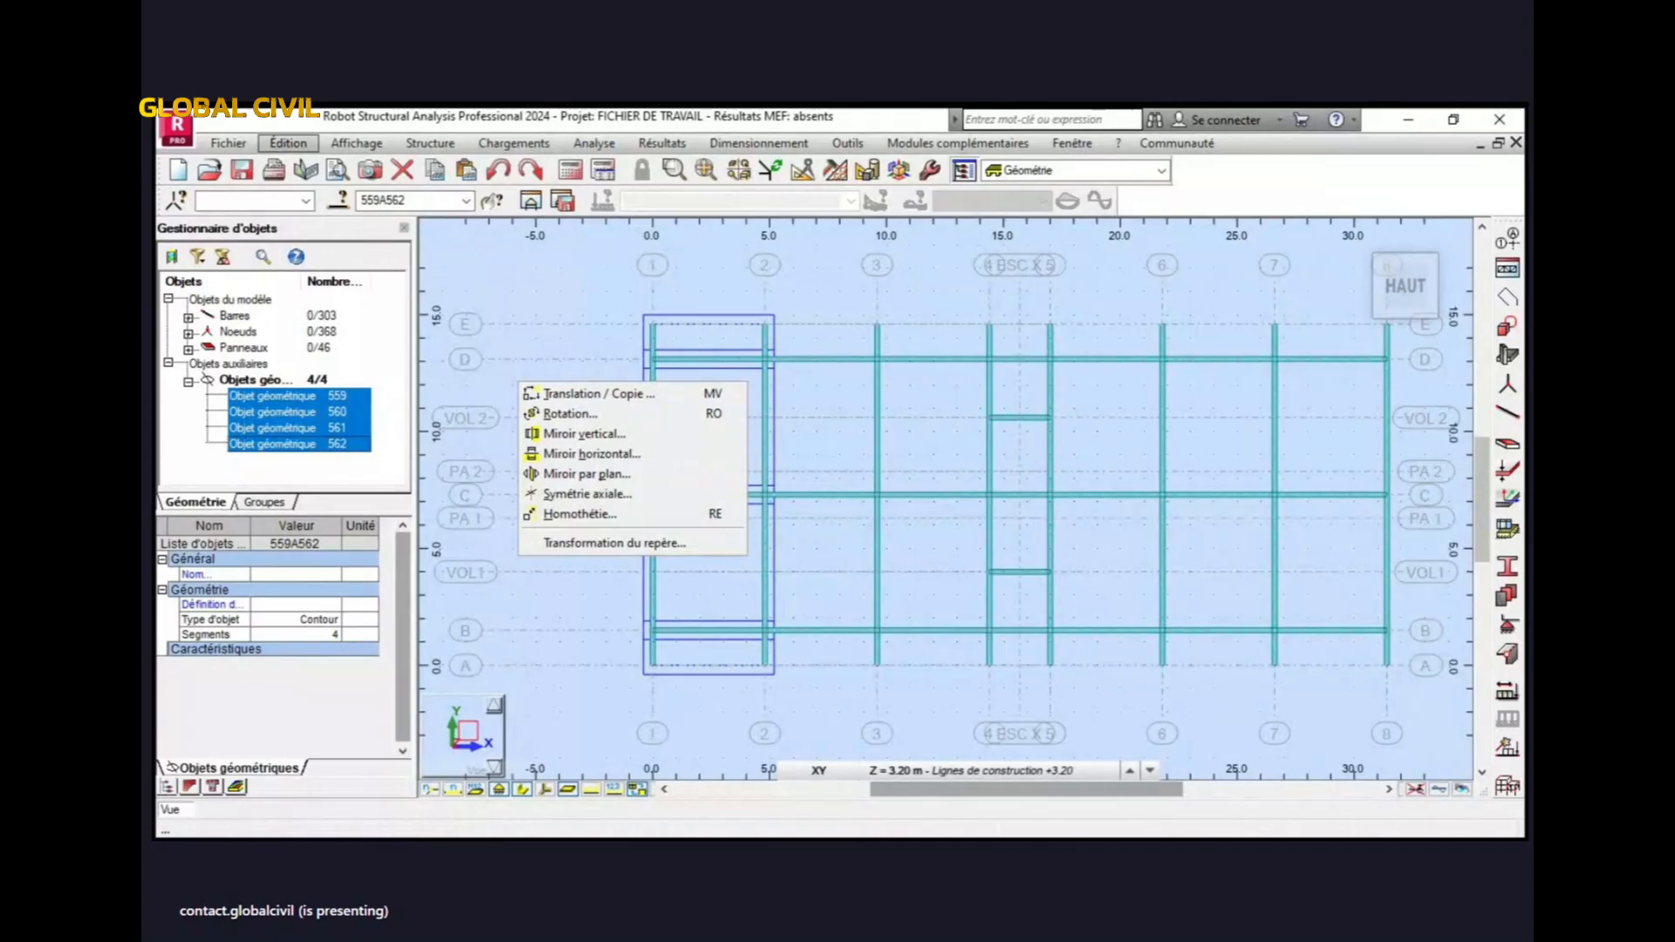
{"action": "left_click", "coordinate": [590, 394]}
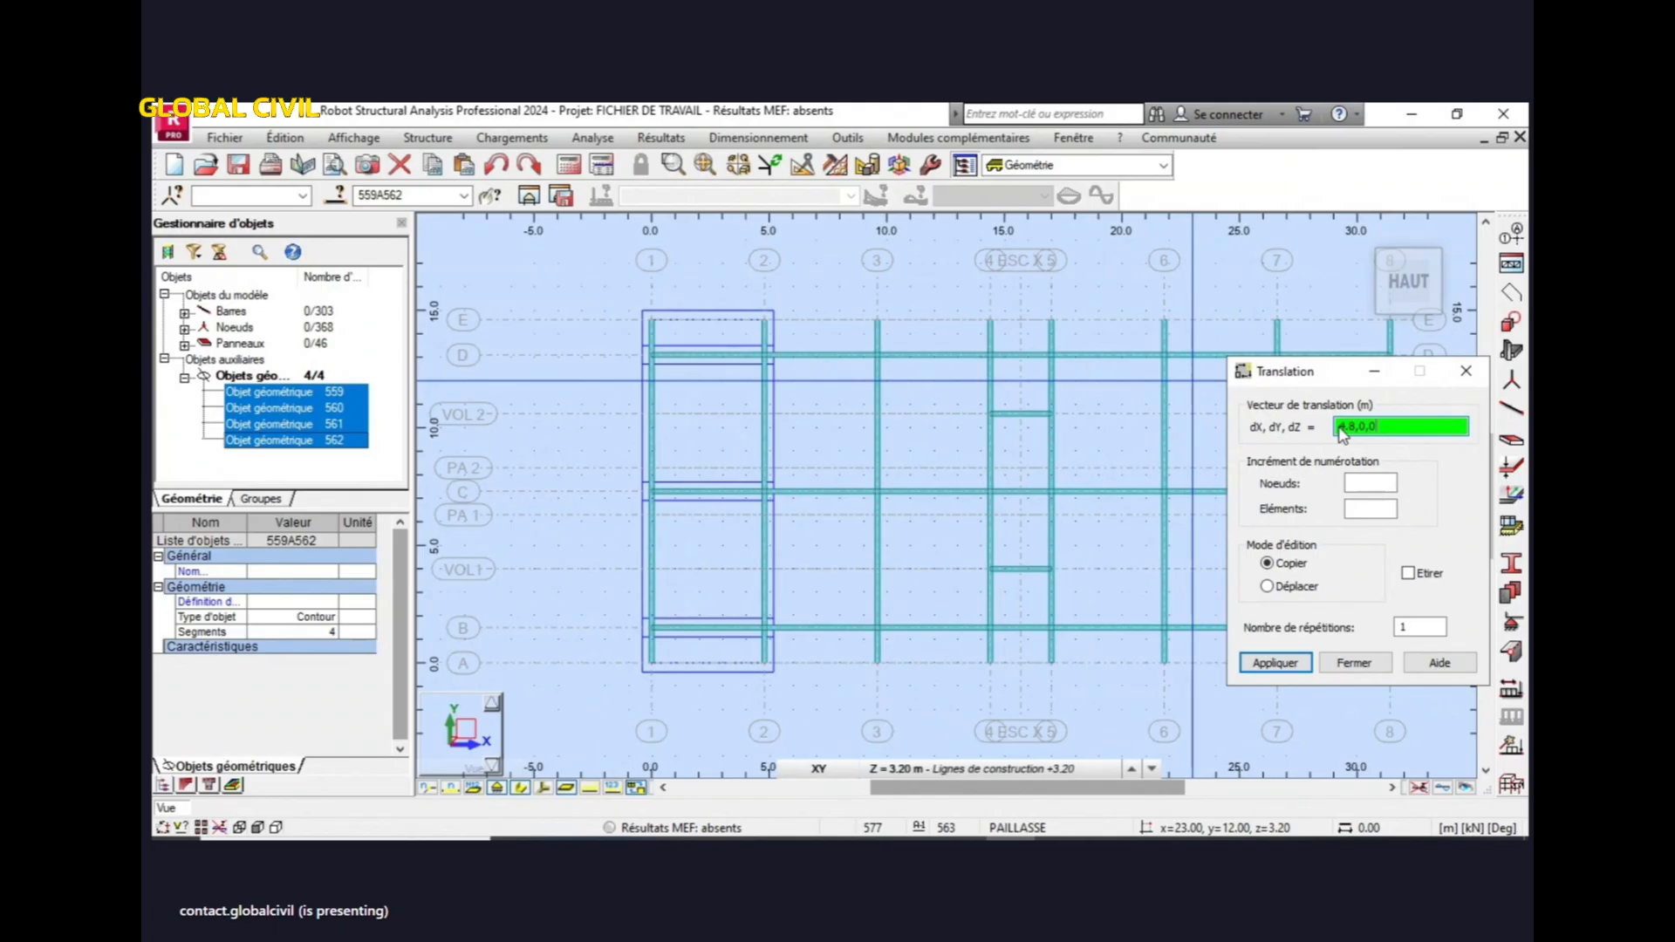
{"action": "left_click", "coordinate": [1297, 661]}
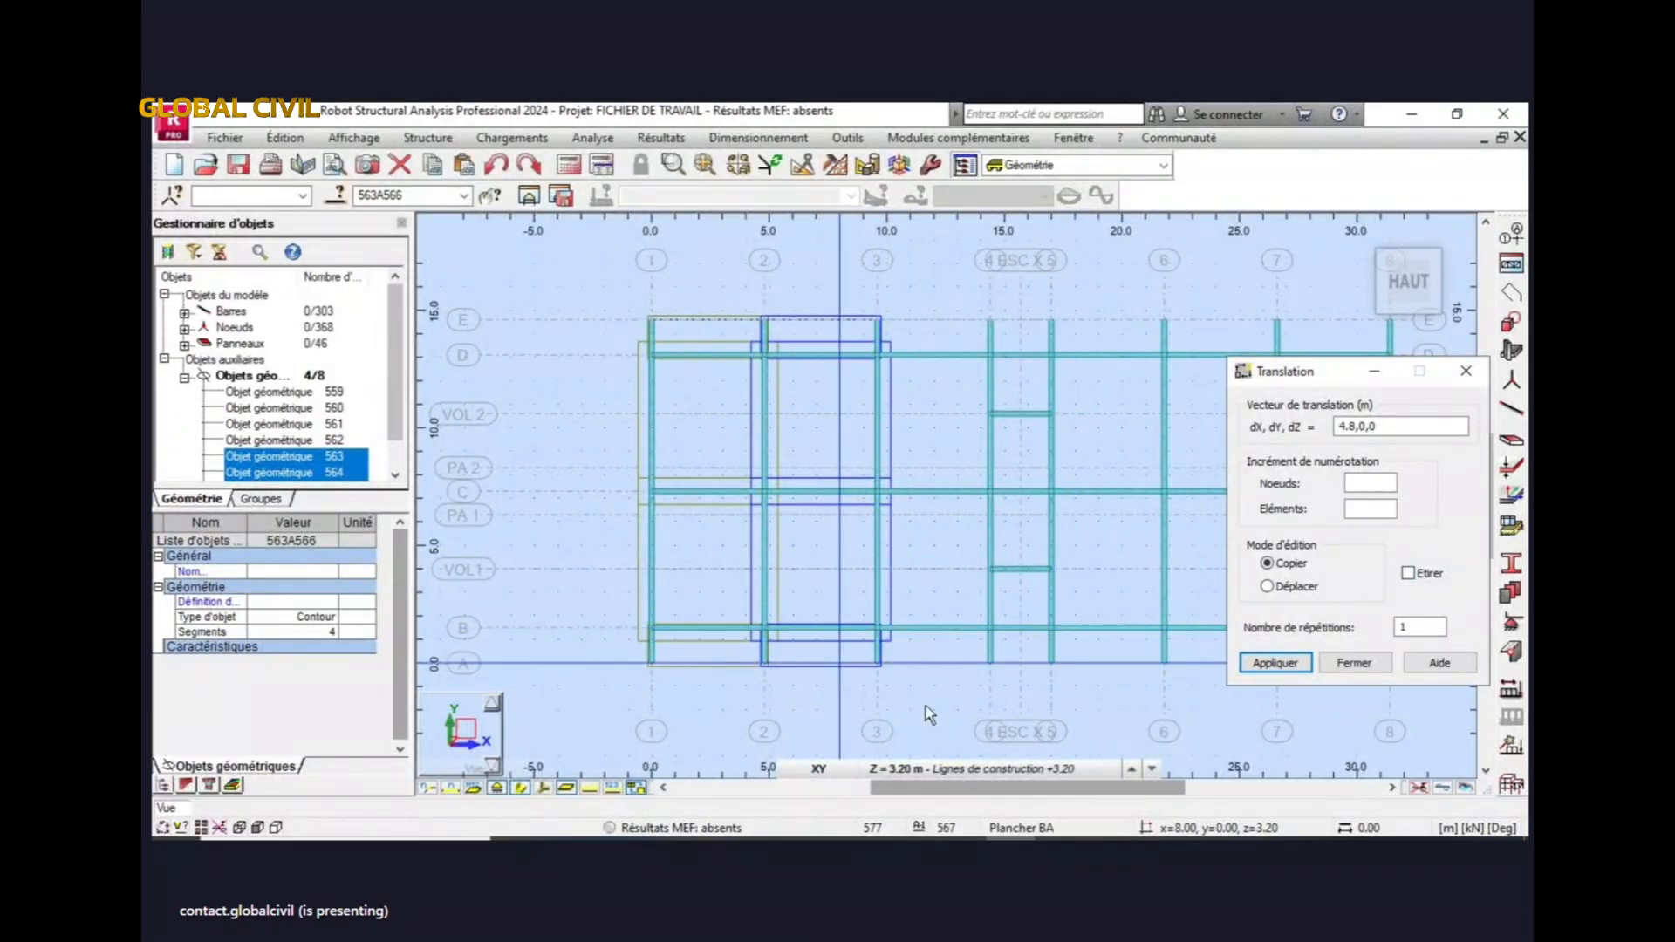
{"action": "left_click", "coordinate": [1273, 664]}
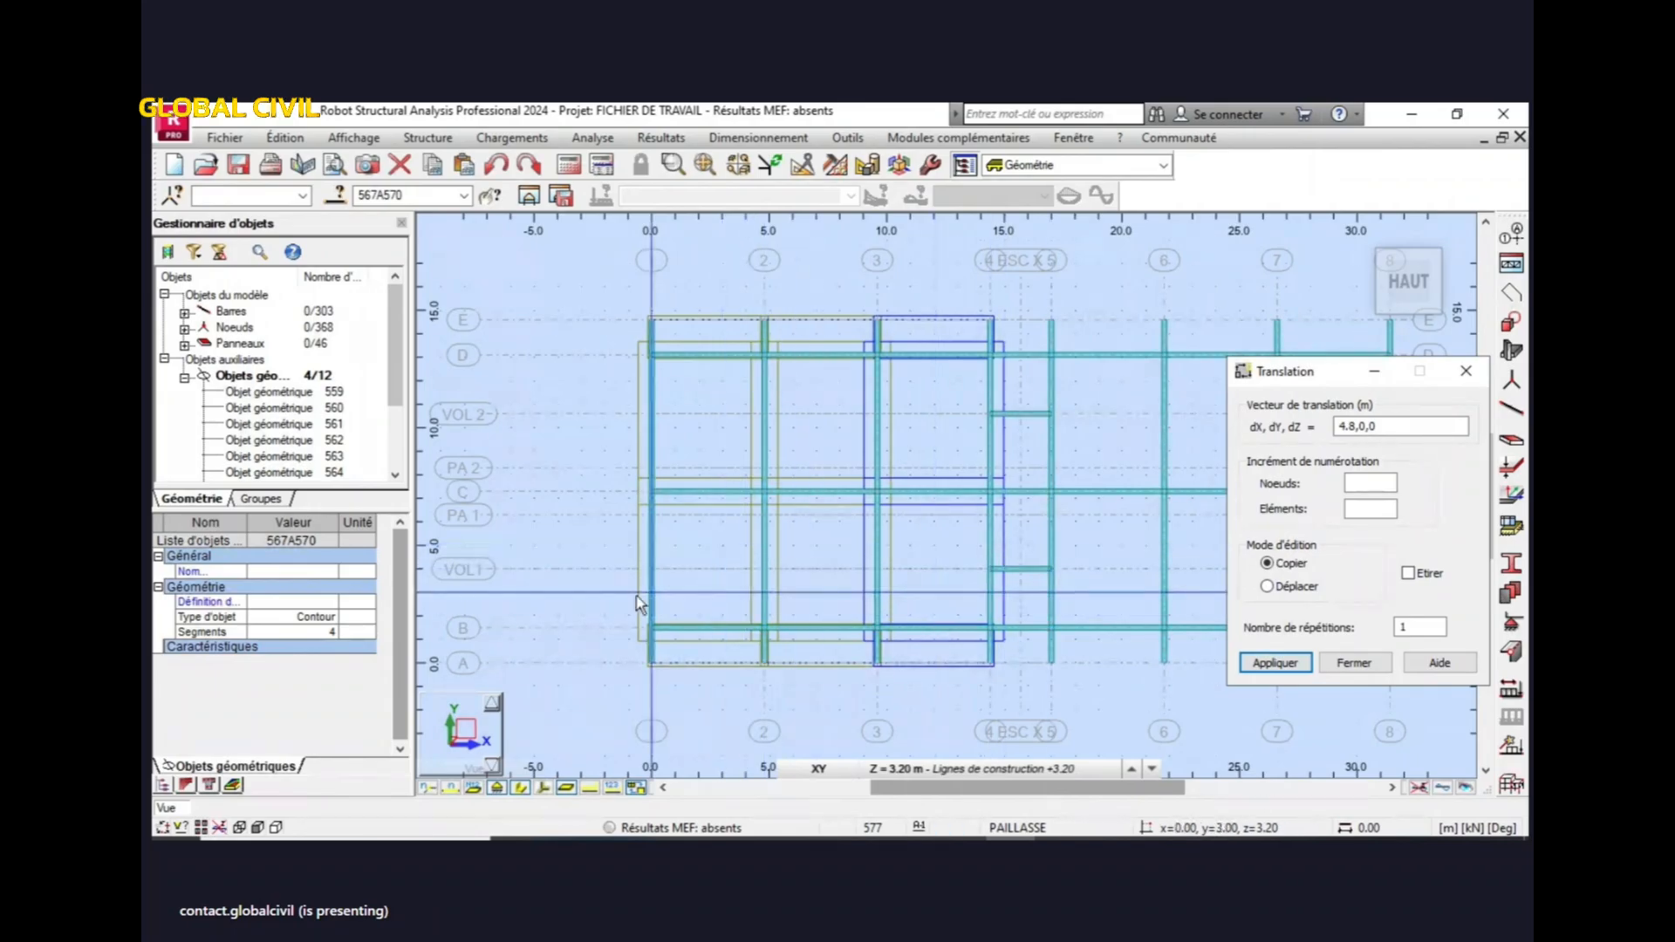
- Select contours 559 to 570 and pick the beam end at axes 1 and E as the translation's start point
{"action": "scroll", "coordinate": [642, 602], "scroll_direction": "down", "scroll_amount": 2}
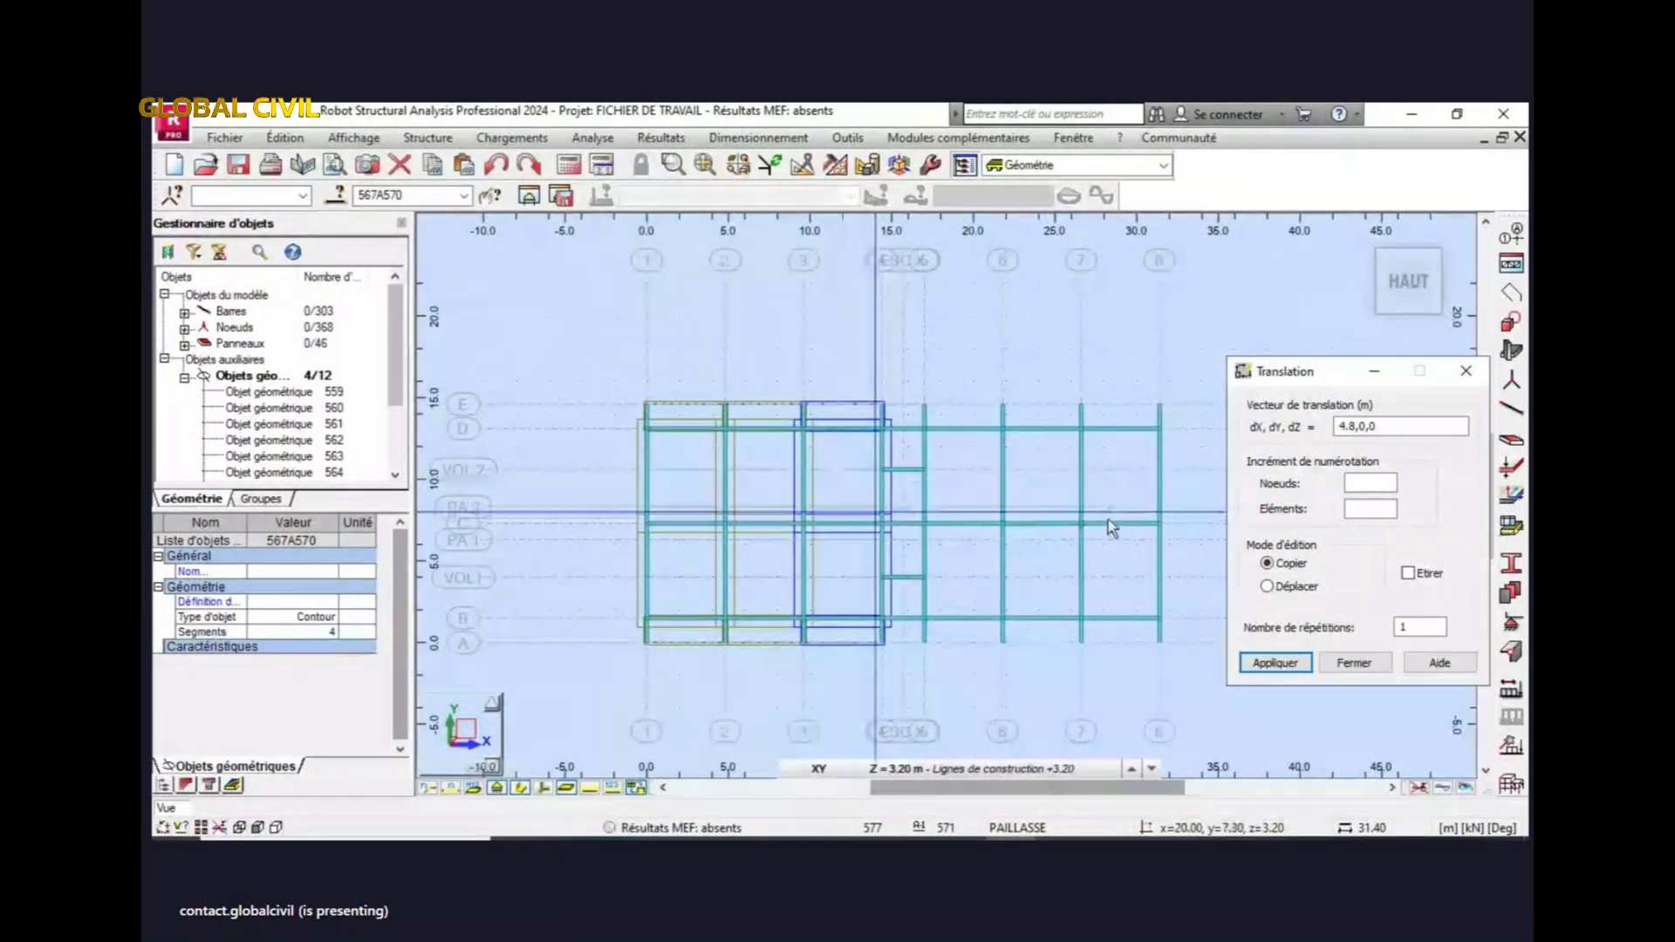
{"action": "left_click", "coordinate": [279, 392]}
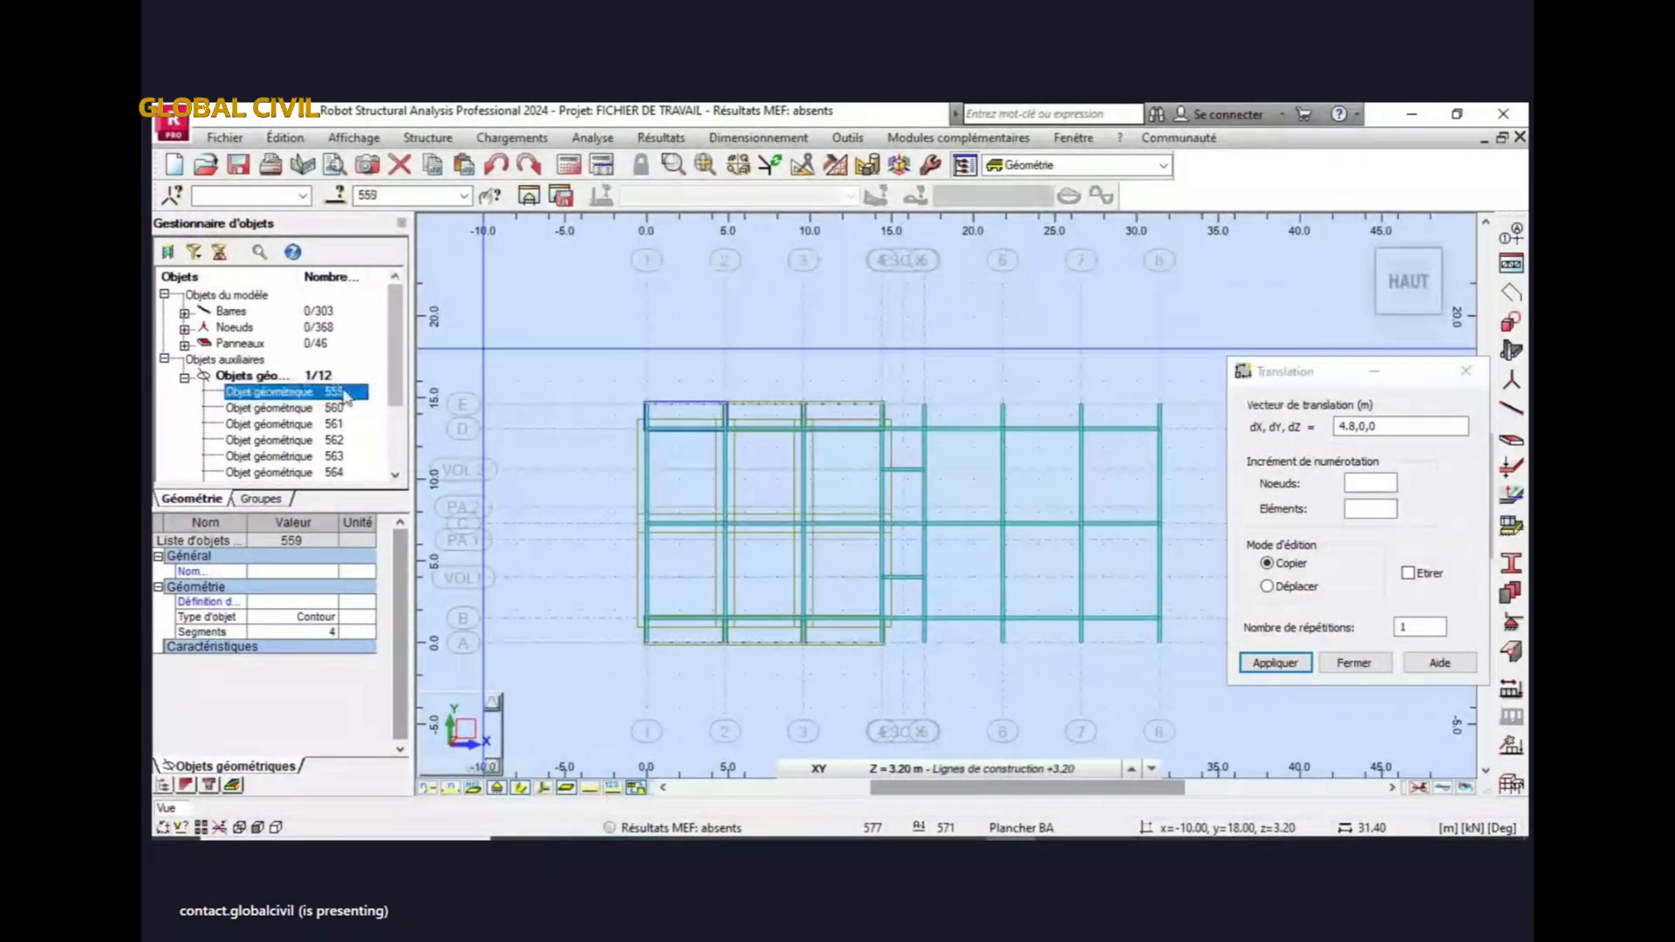
{"action": "left_click_drag", "start_coordinate": [395, 401], "coordinate": [396, 460]}
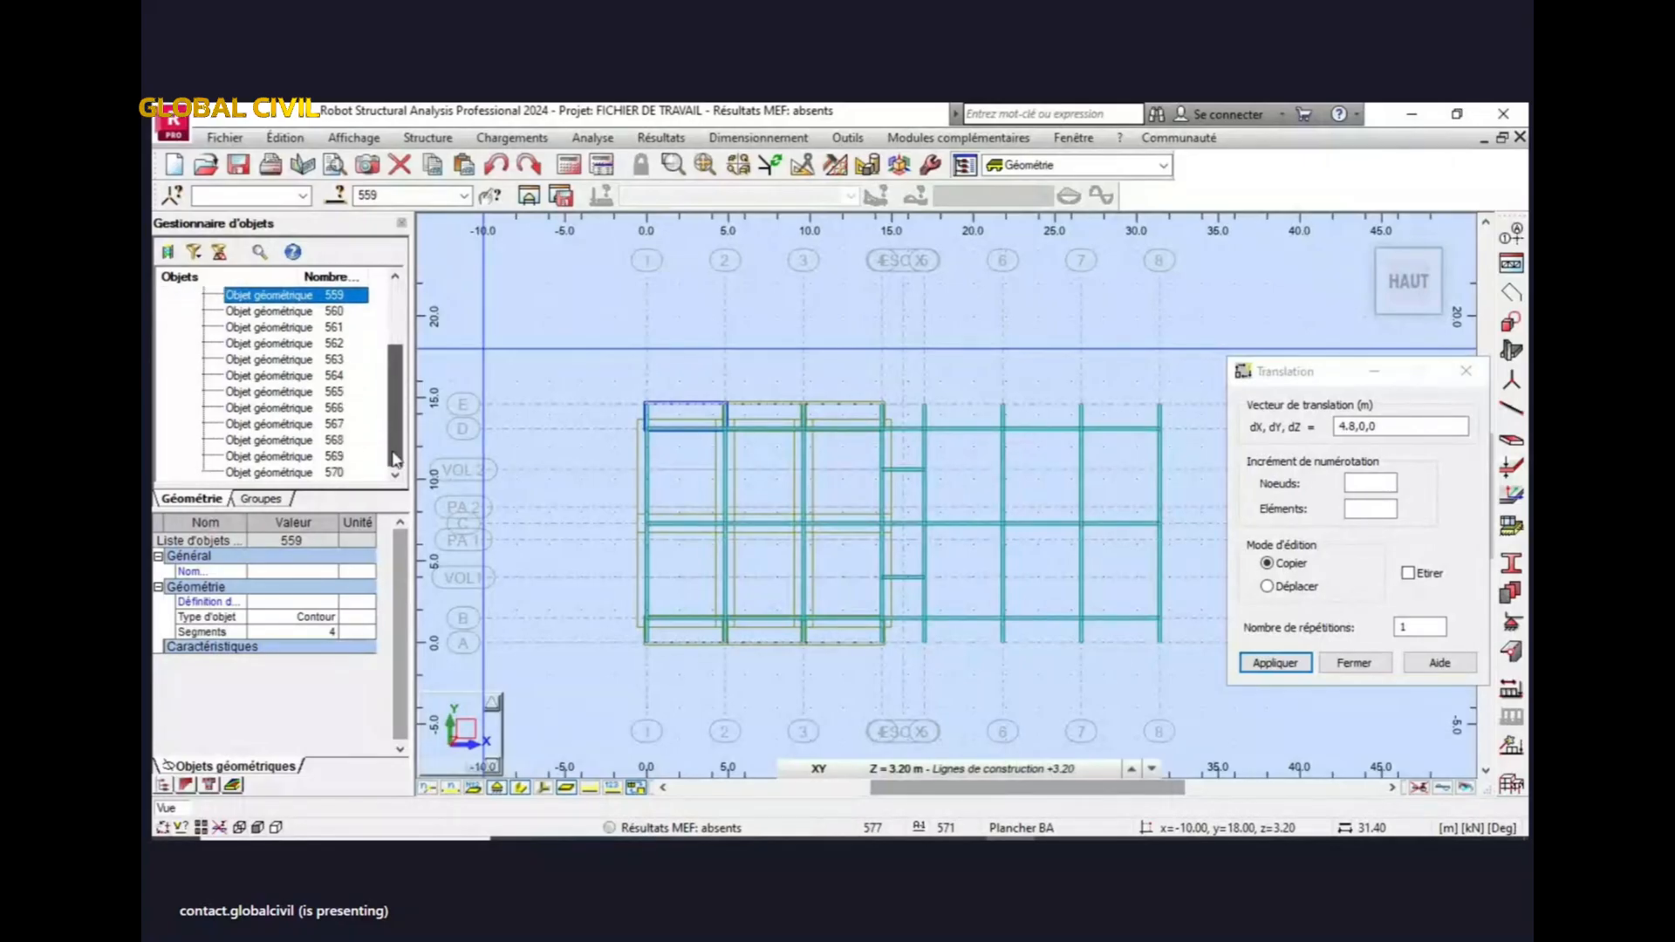
{"action": "left_click", "coordinate": [329, 476], "text": "shift"}
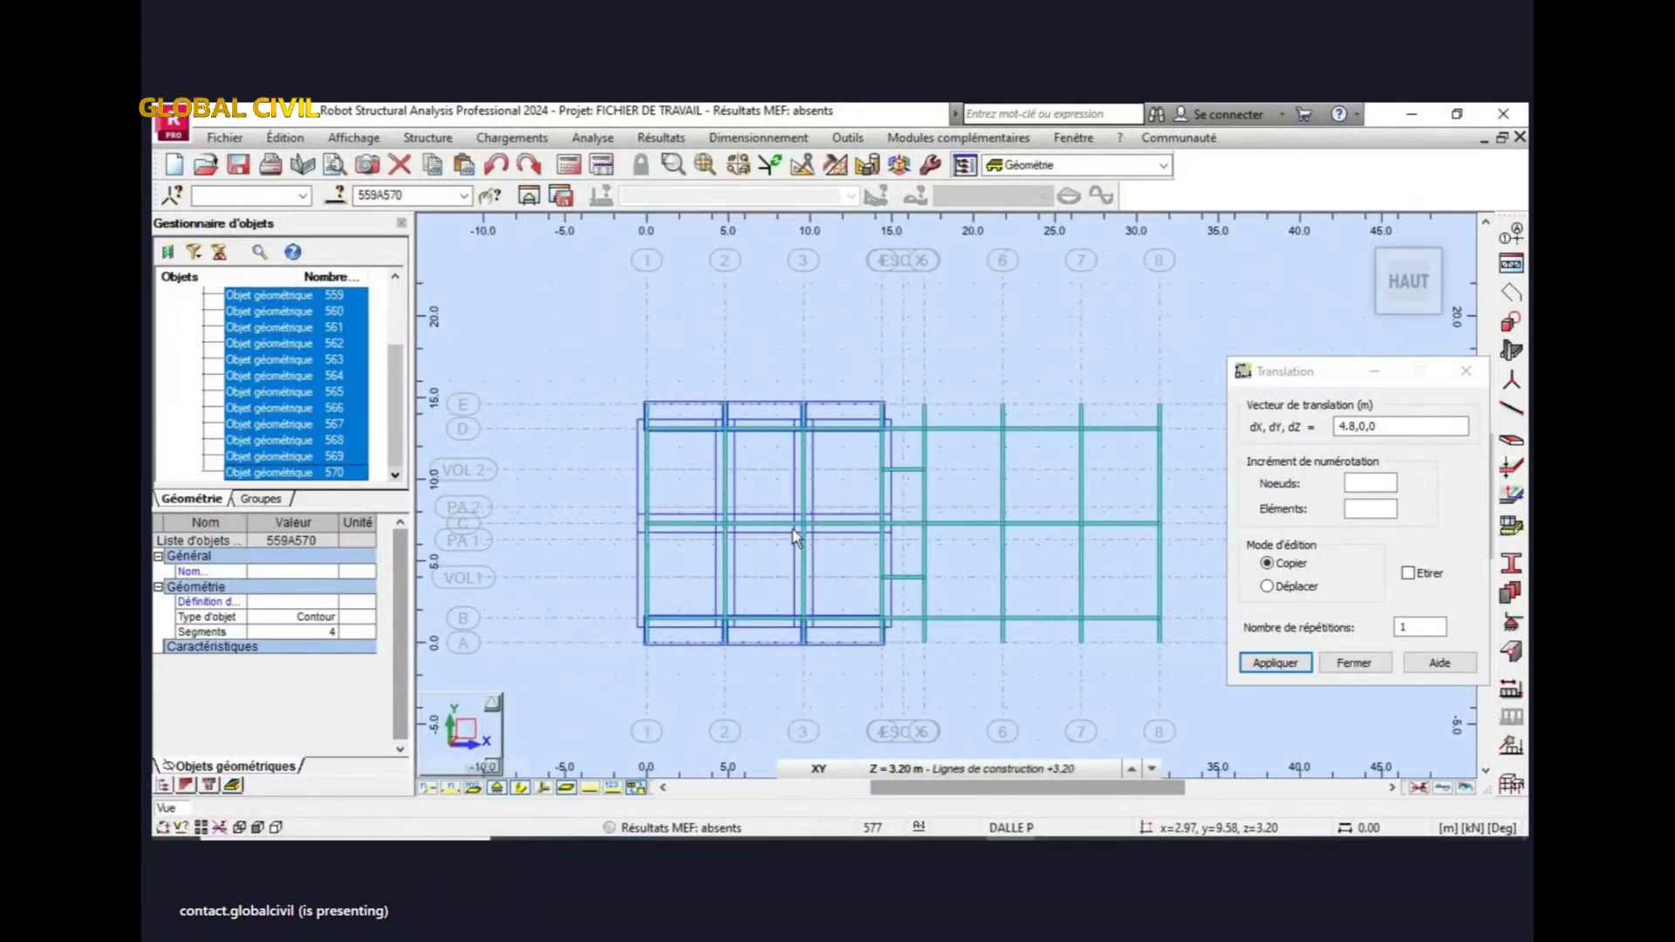
{"action": "left_click", "coordinate": [1335, 381]}
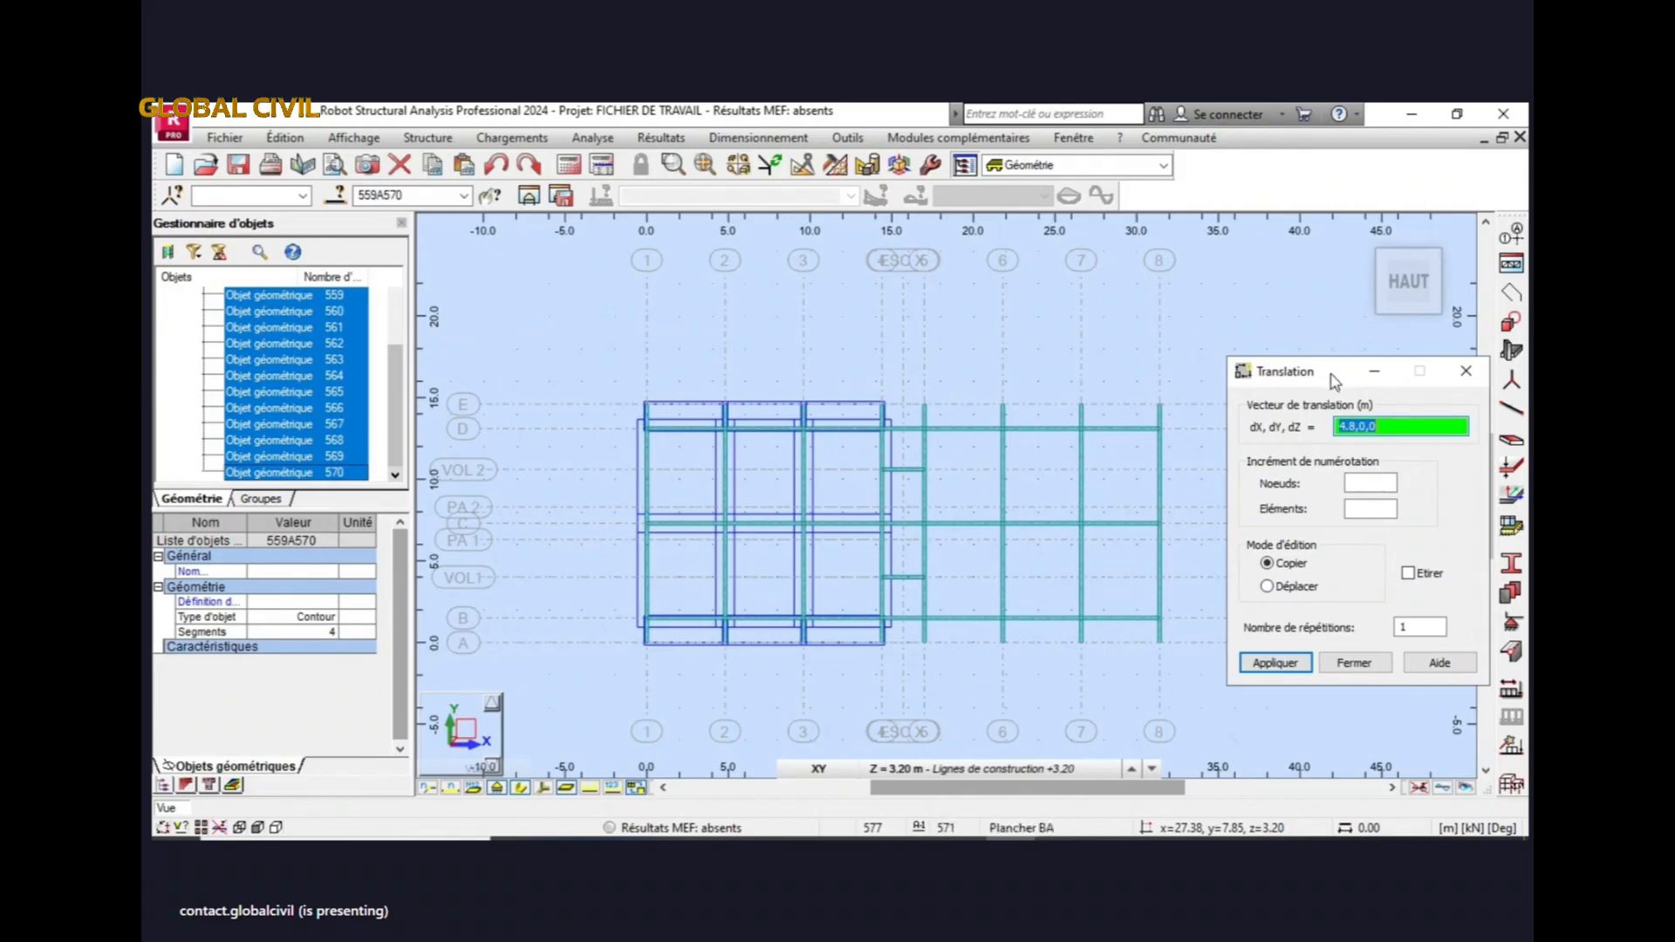
{"action": "scroll", "coordinate": [646, 427], "scroll_direction": "up", "scroll_amount": 2}
{"action": "scroll", "coordinate": [641, 432], "scroll_direction": "up", "scroll_amount": 3}
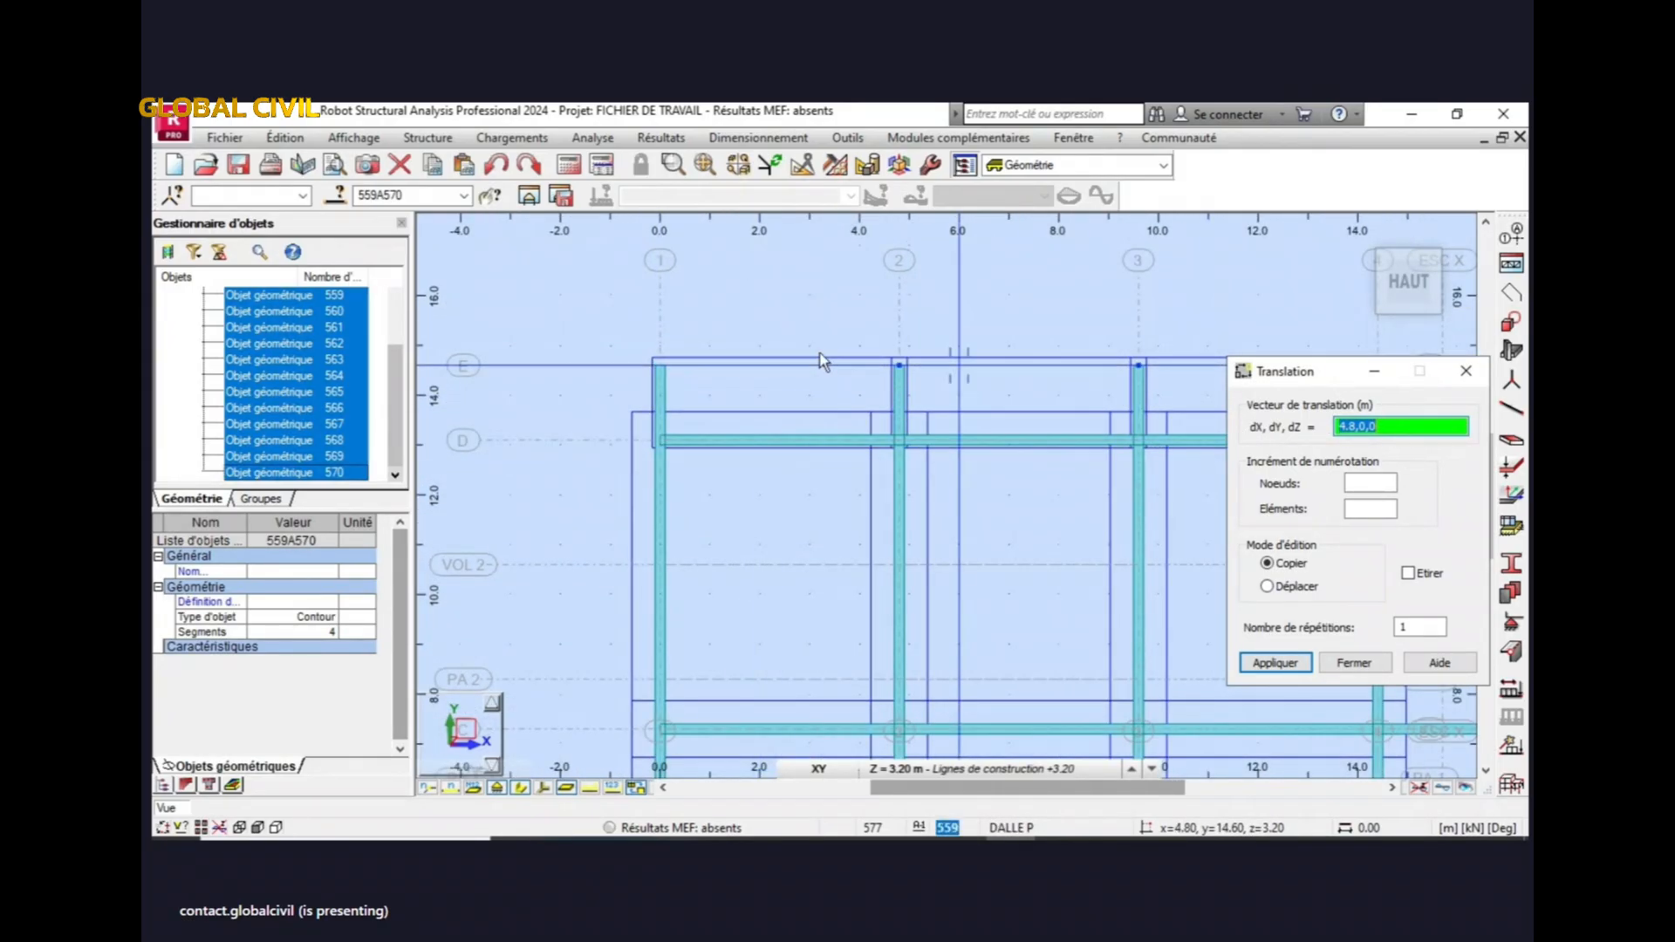
{"action": "scroll", "coordinate": [632, 375], "scroll_direction": "down", "scroll_amount": 3}
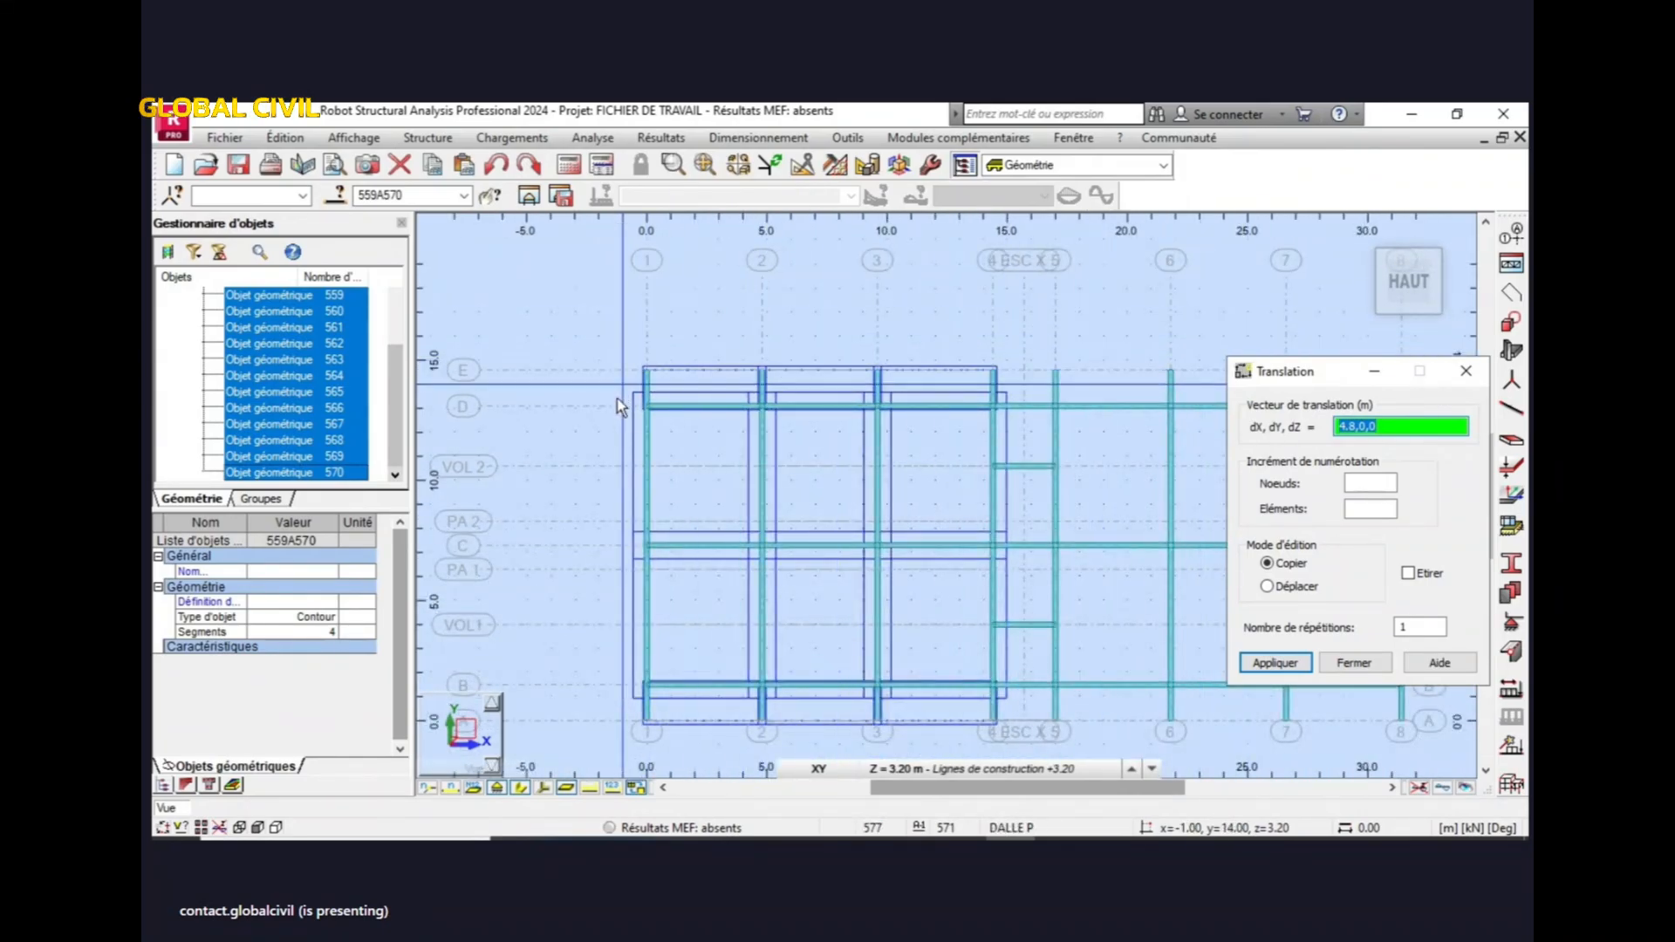
{"action": "scroll", "coordinate": [618, 406], "scroll_direction": "up", "scroll_amount": 5}
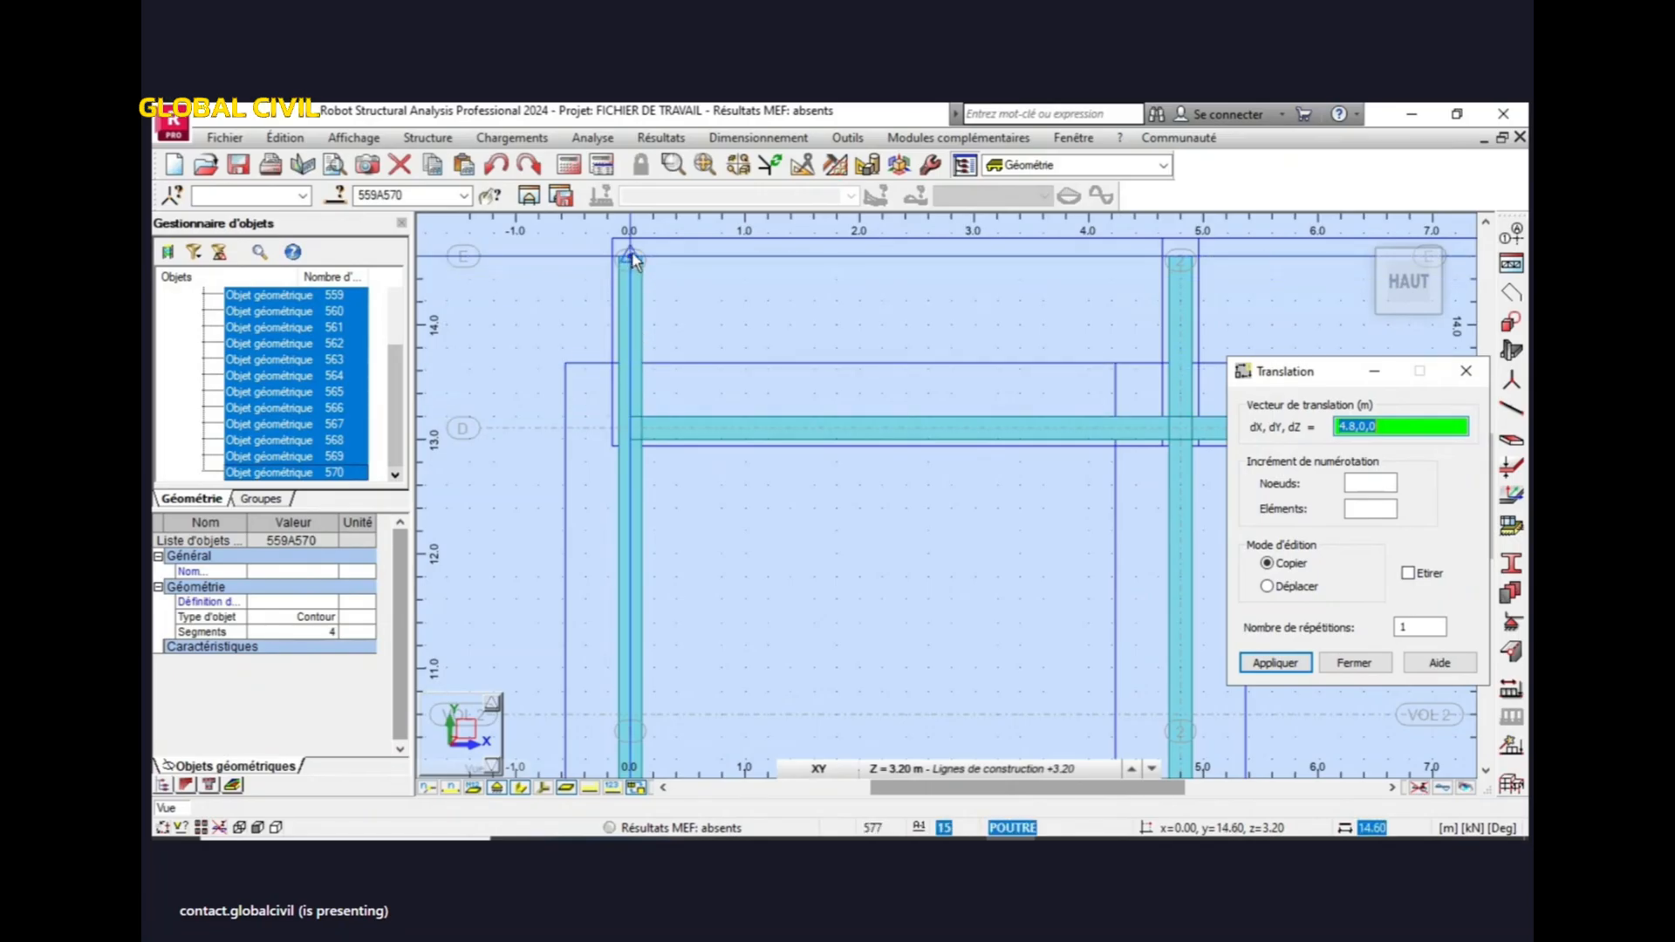
{"action": "scroll", "coordinate": [632, 259], "scroll_direction": "up", "scroll_amount": 3}
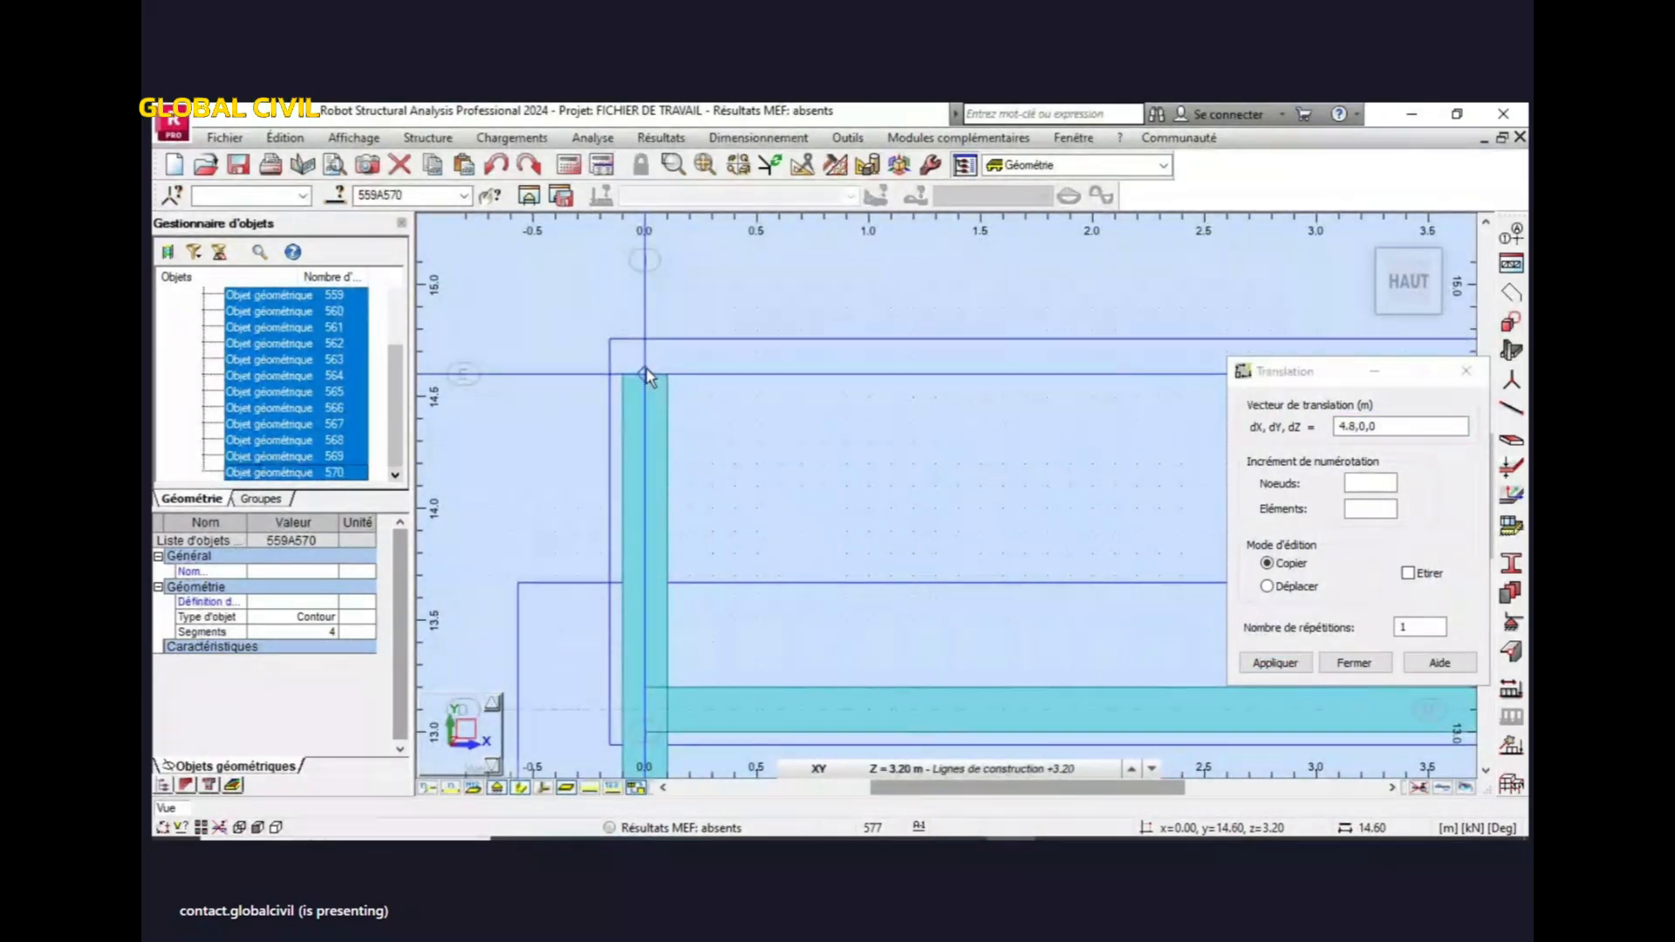
{"action": "left_click", "coordinate": [646, 377]}
- Copy the selected contours by 17.00, 0.00, 0.00 to the beam end at axes 5 and E, and close the translation tool
{"action": "scroll", "coordinate": [632, 384], "scroll_direction": "down", "scroll_amount": 5}
{"action": "scroll", "coordinate": [627, 392], "scroll_direction": "down", "scroll_amount": 6}
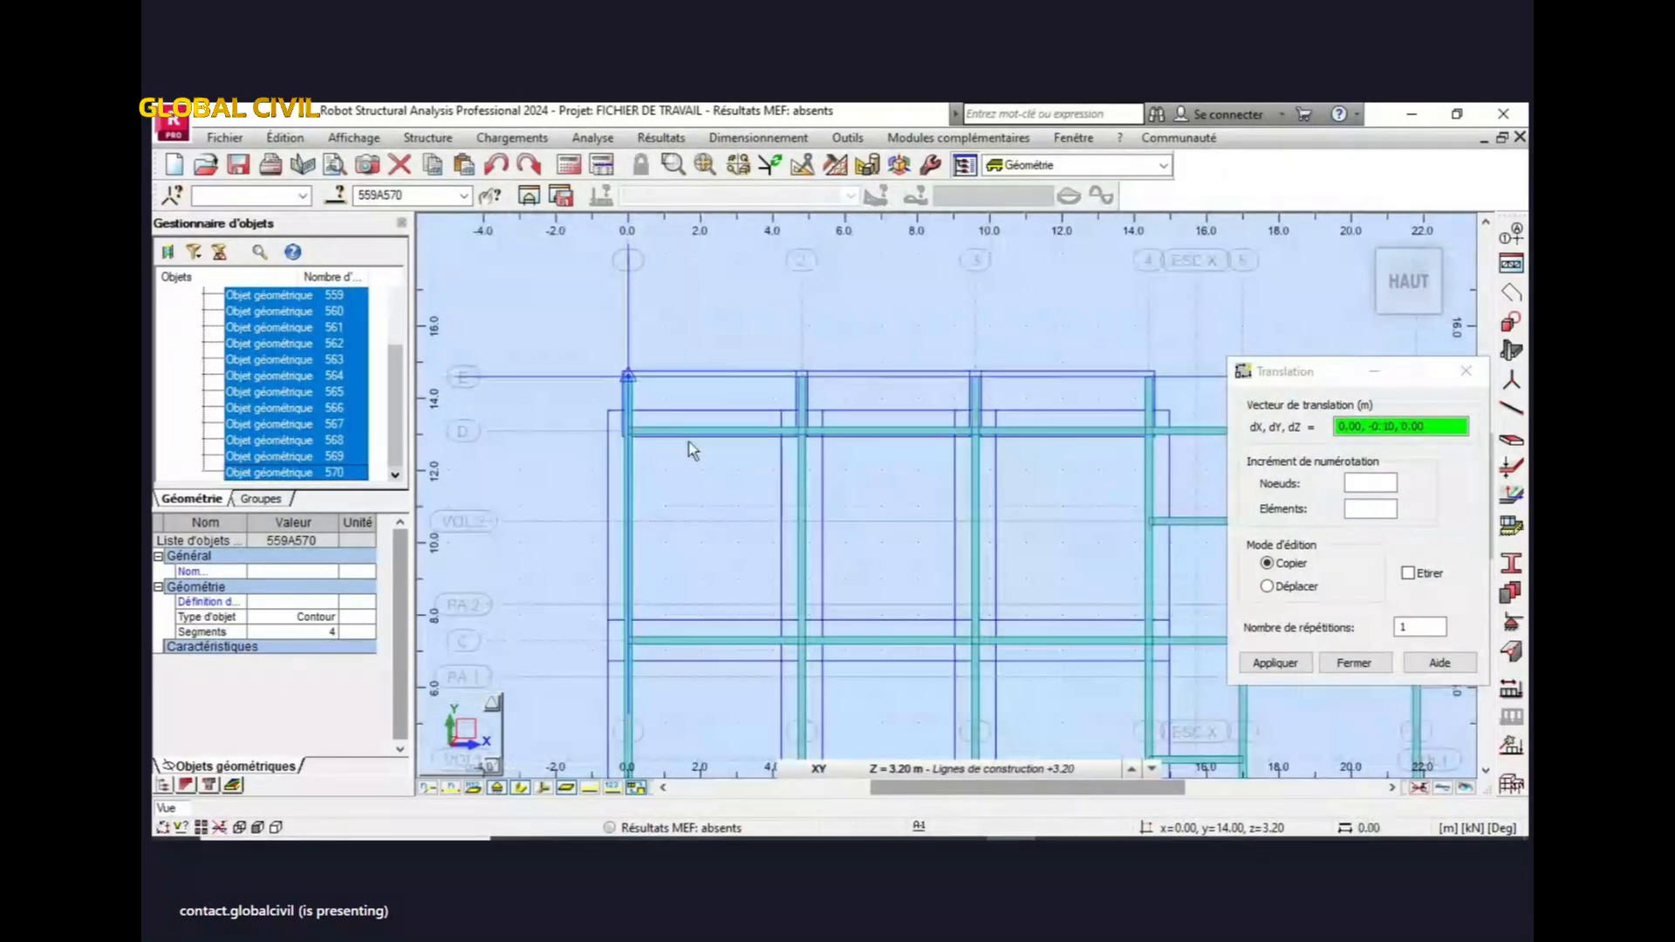
{"action": "scroll", "coordinate": [927, 408], "scroll_direction": "up", "scroll_amount": 8}
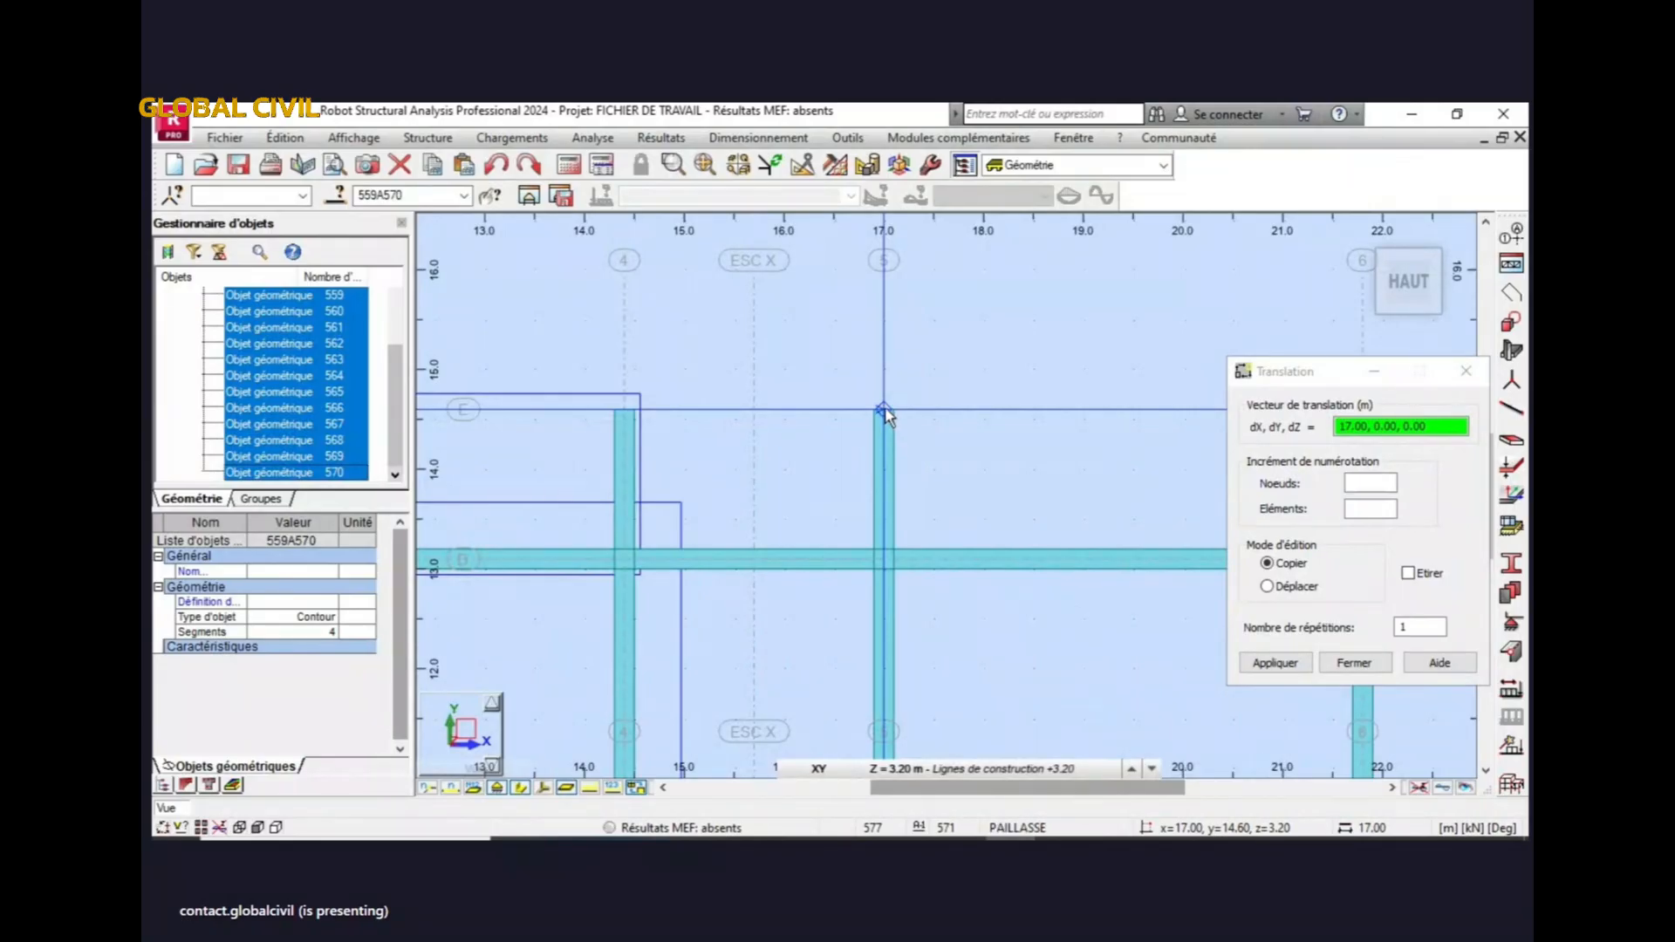
{"action": "scroll", "coordinate": [884, 410], "scroll_direction": "up", "scroll_amount": 4}
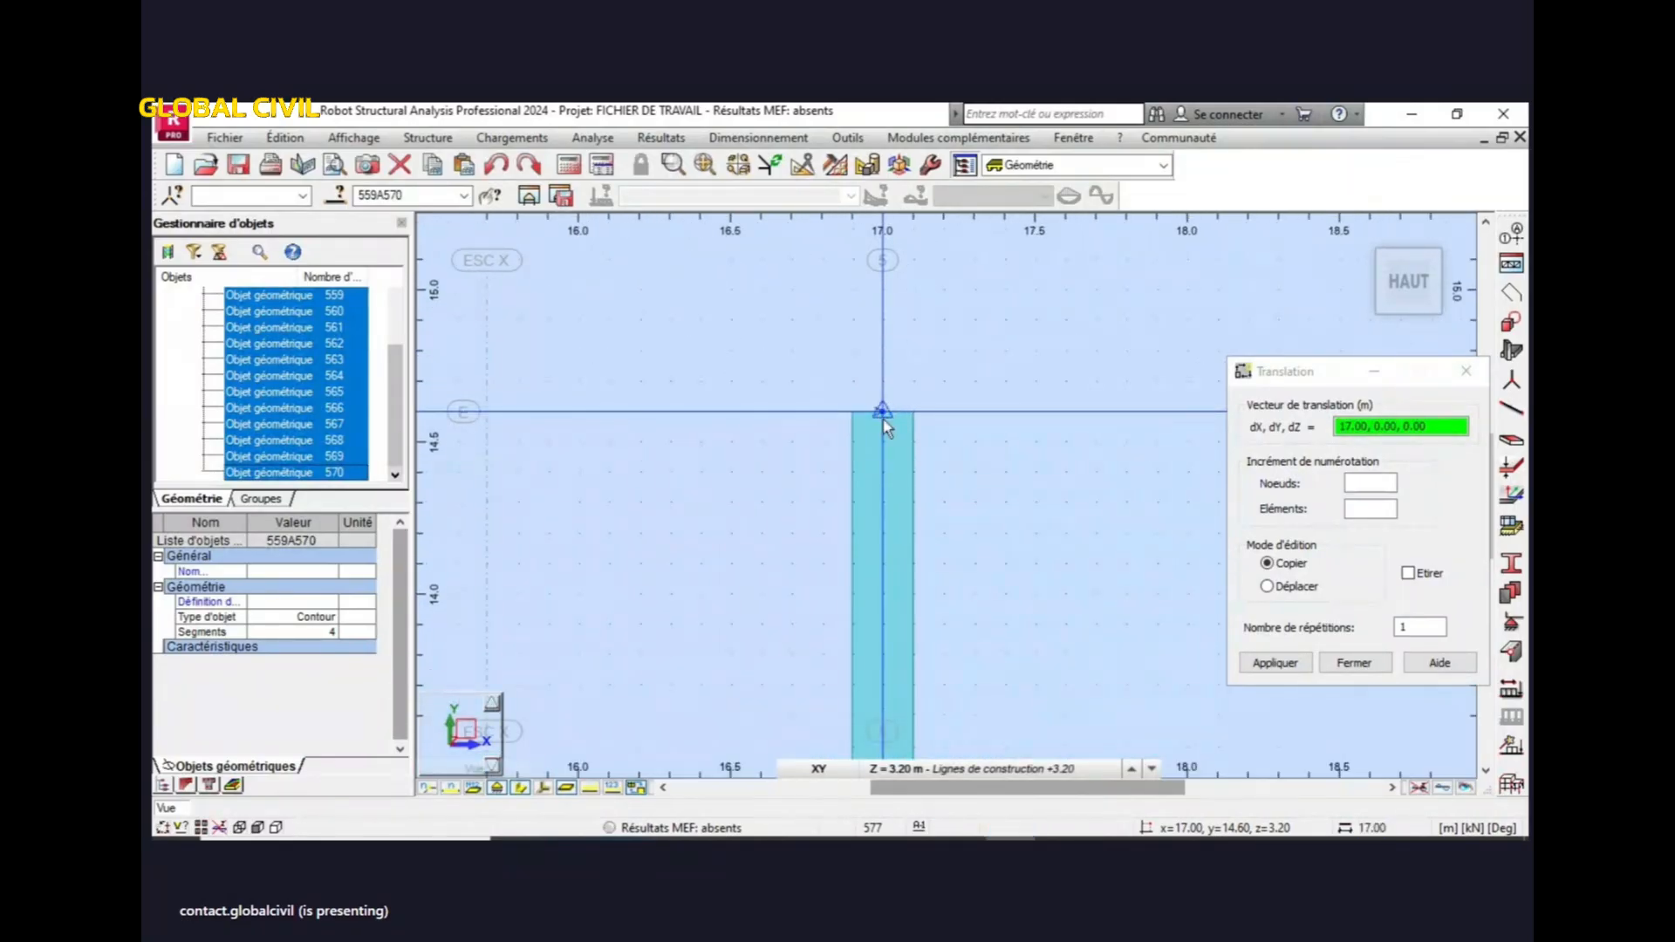
{"action": "scroll", "coordinate": [881, 410], "scroll_direction": "up", "scroll_amount": 2}
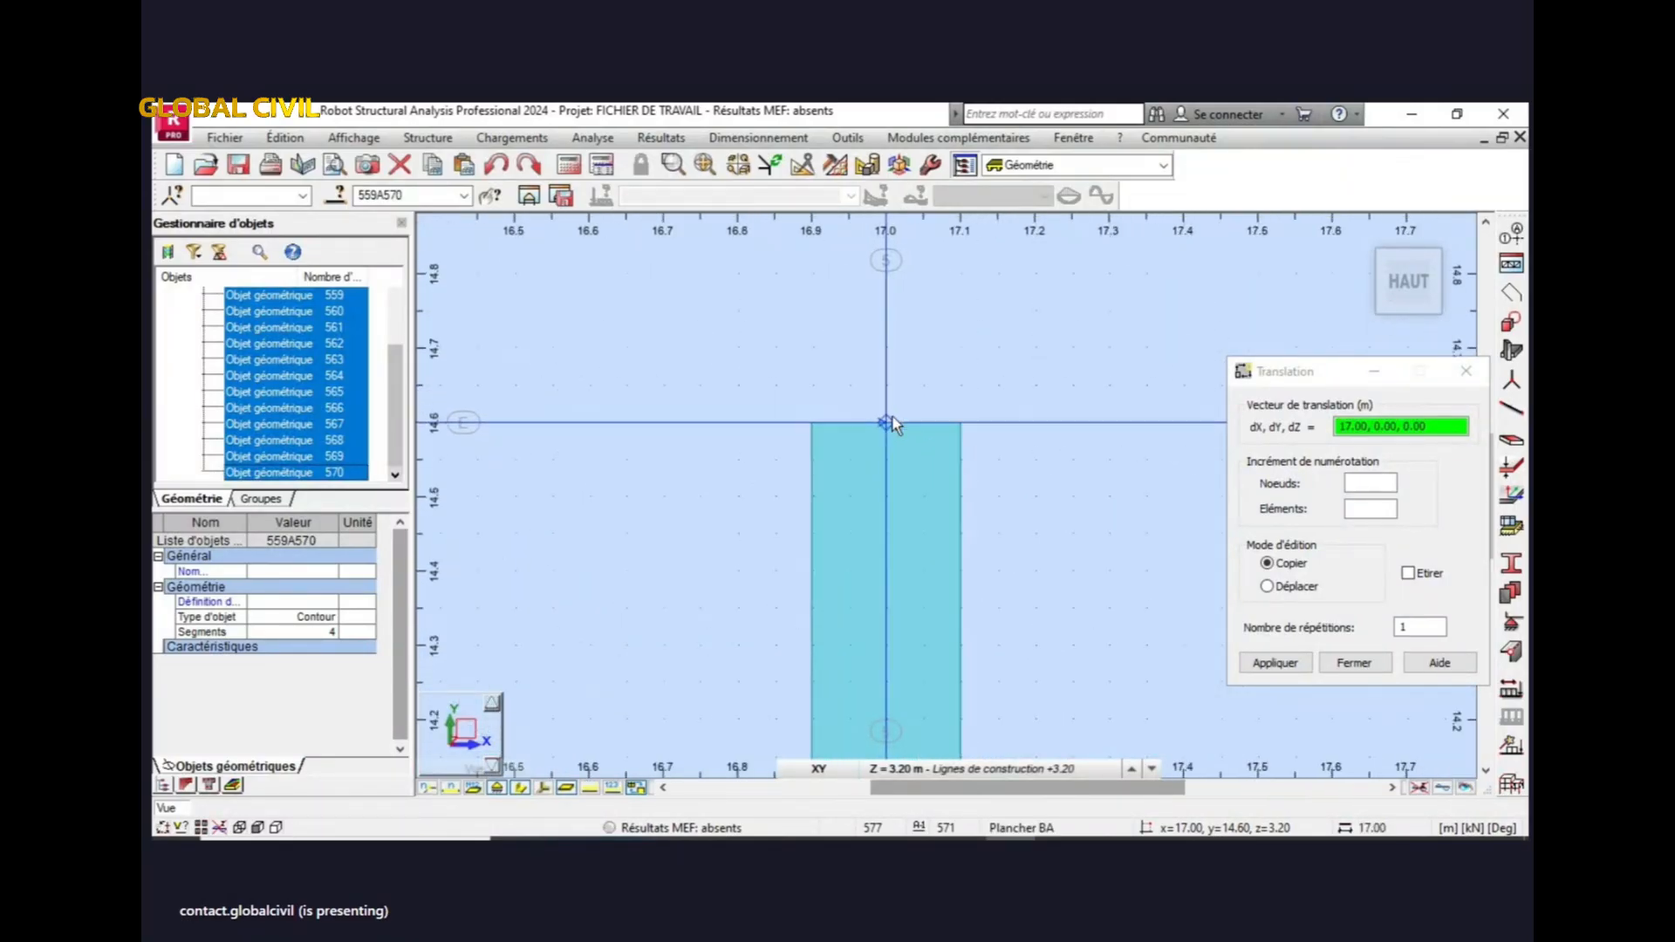
{"action": "left_click", "coordinate": [888, 425]}
{"action": "scroll", "coordinate": [890, 422], "scroll_direction": "down", "scroll_amount": 3}
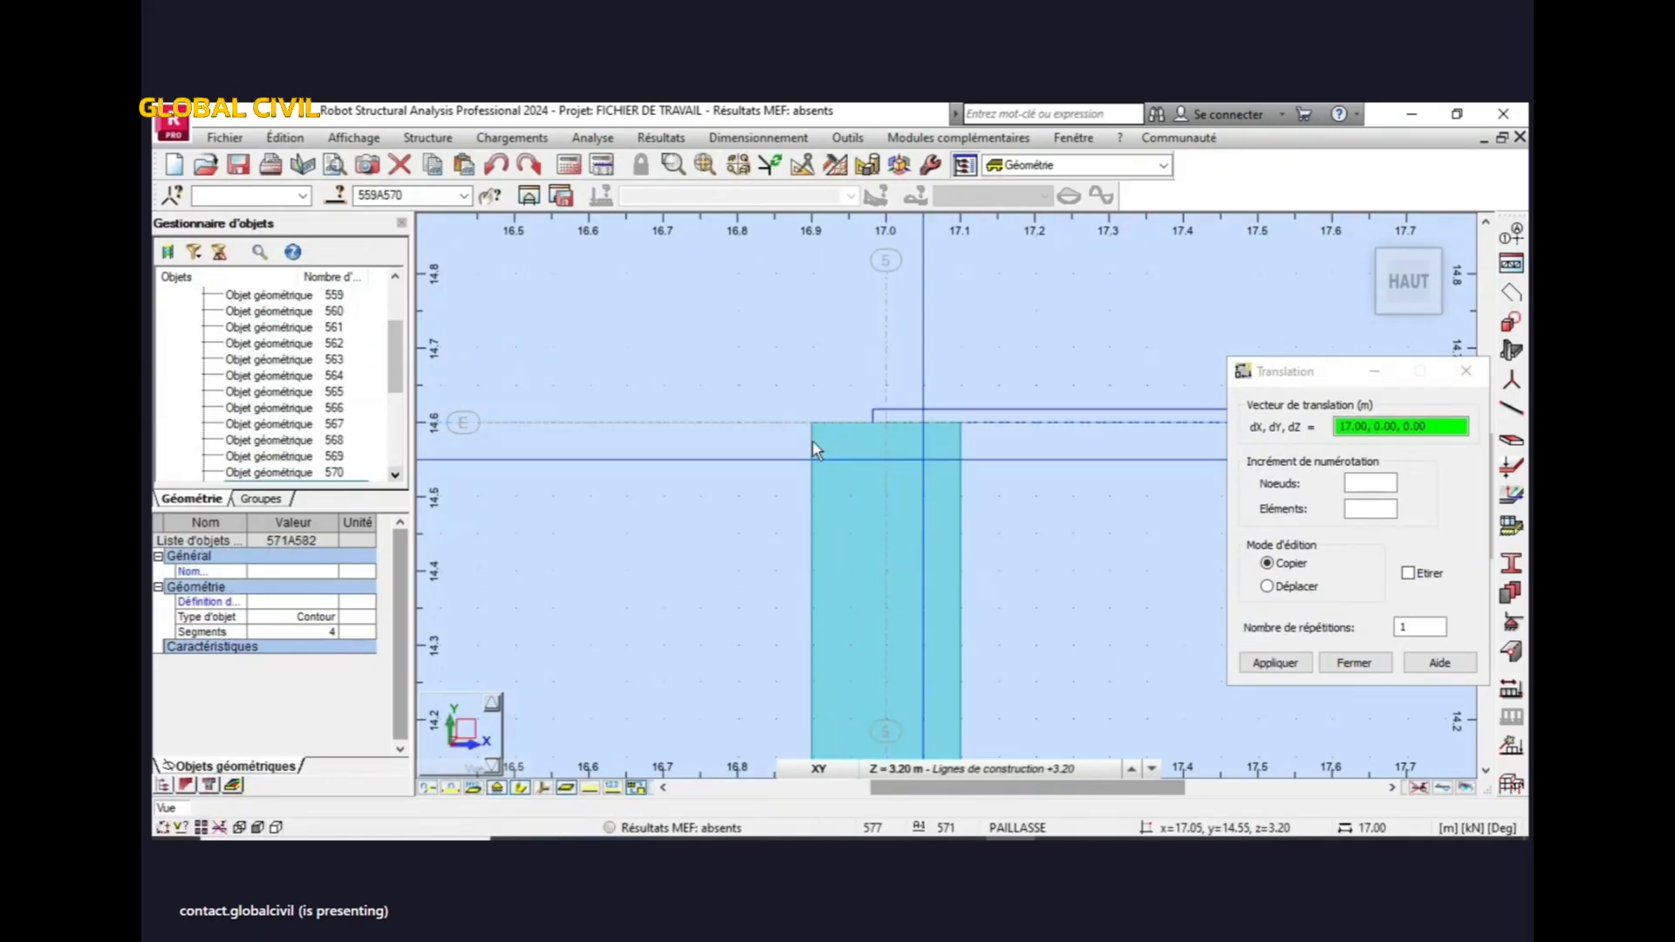
{"action": "scroll", "coordinate": [790, 342], "scroll_direction": "down", "scroll_amount": 8}
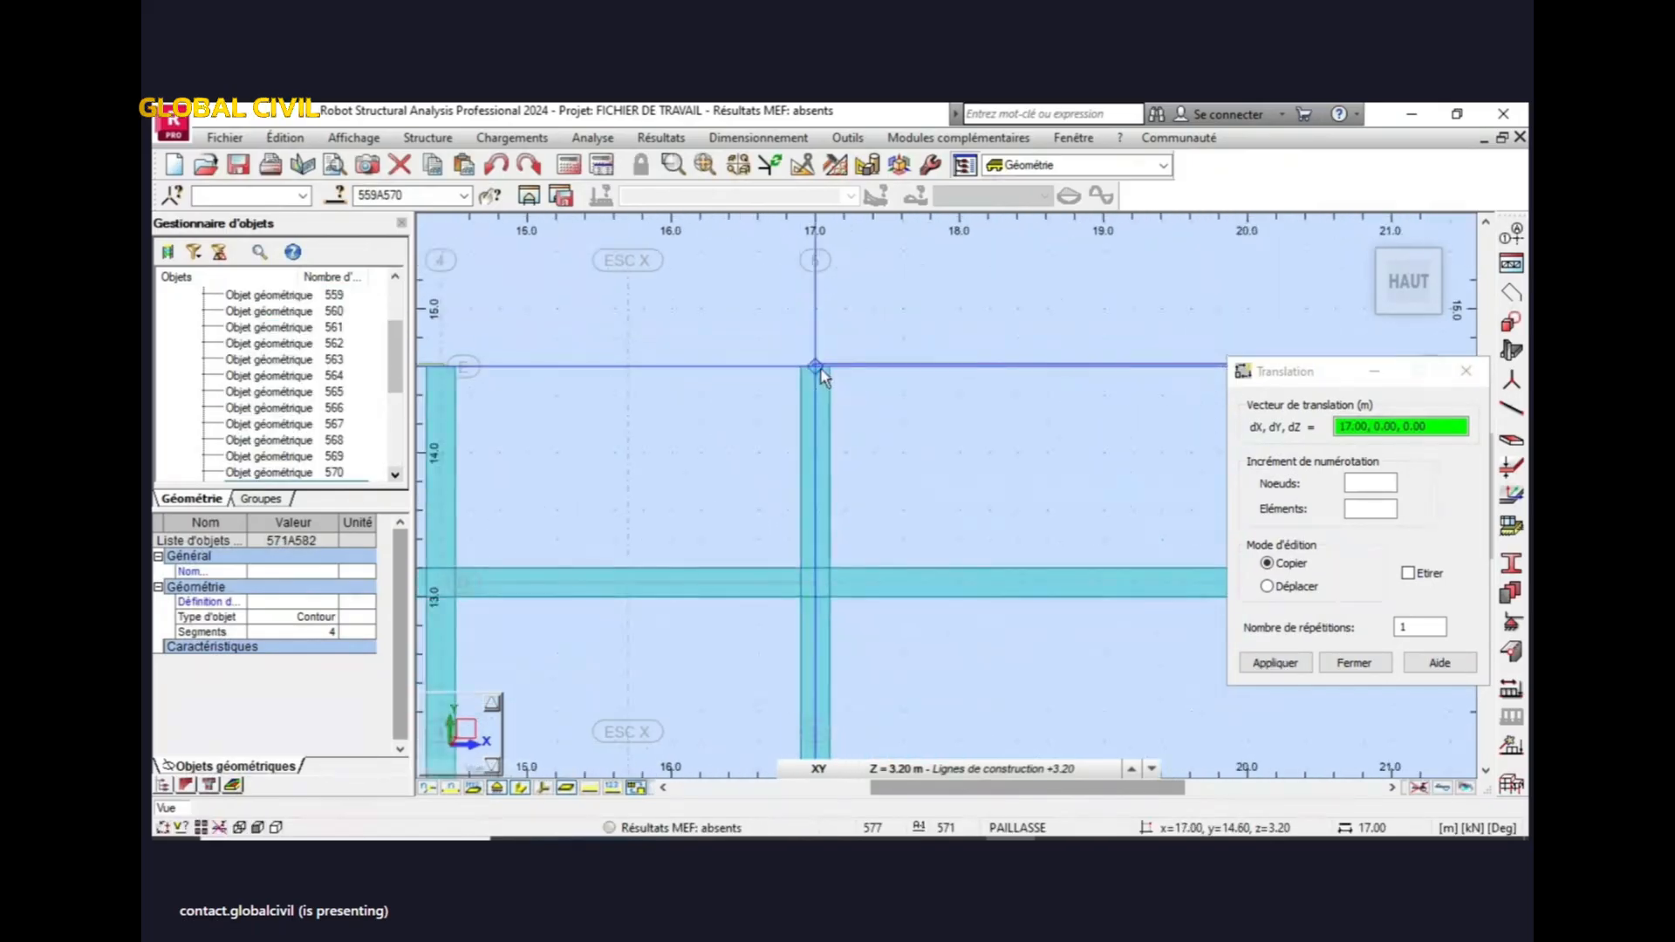
{"action": "scroll", "coordinate": [959, 408], "scroll_direction": "down", "scroll_amount": 2}
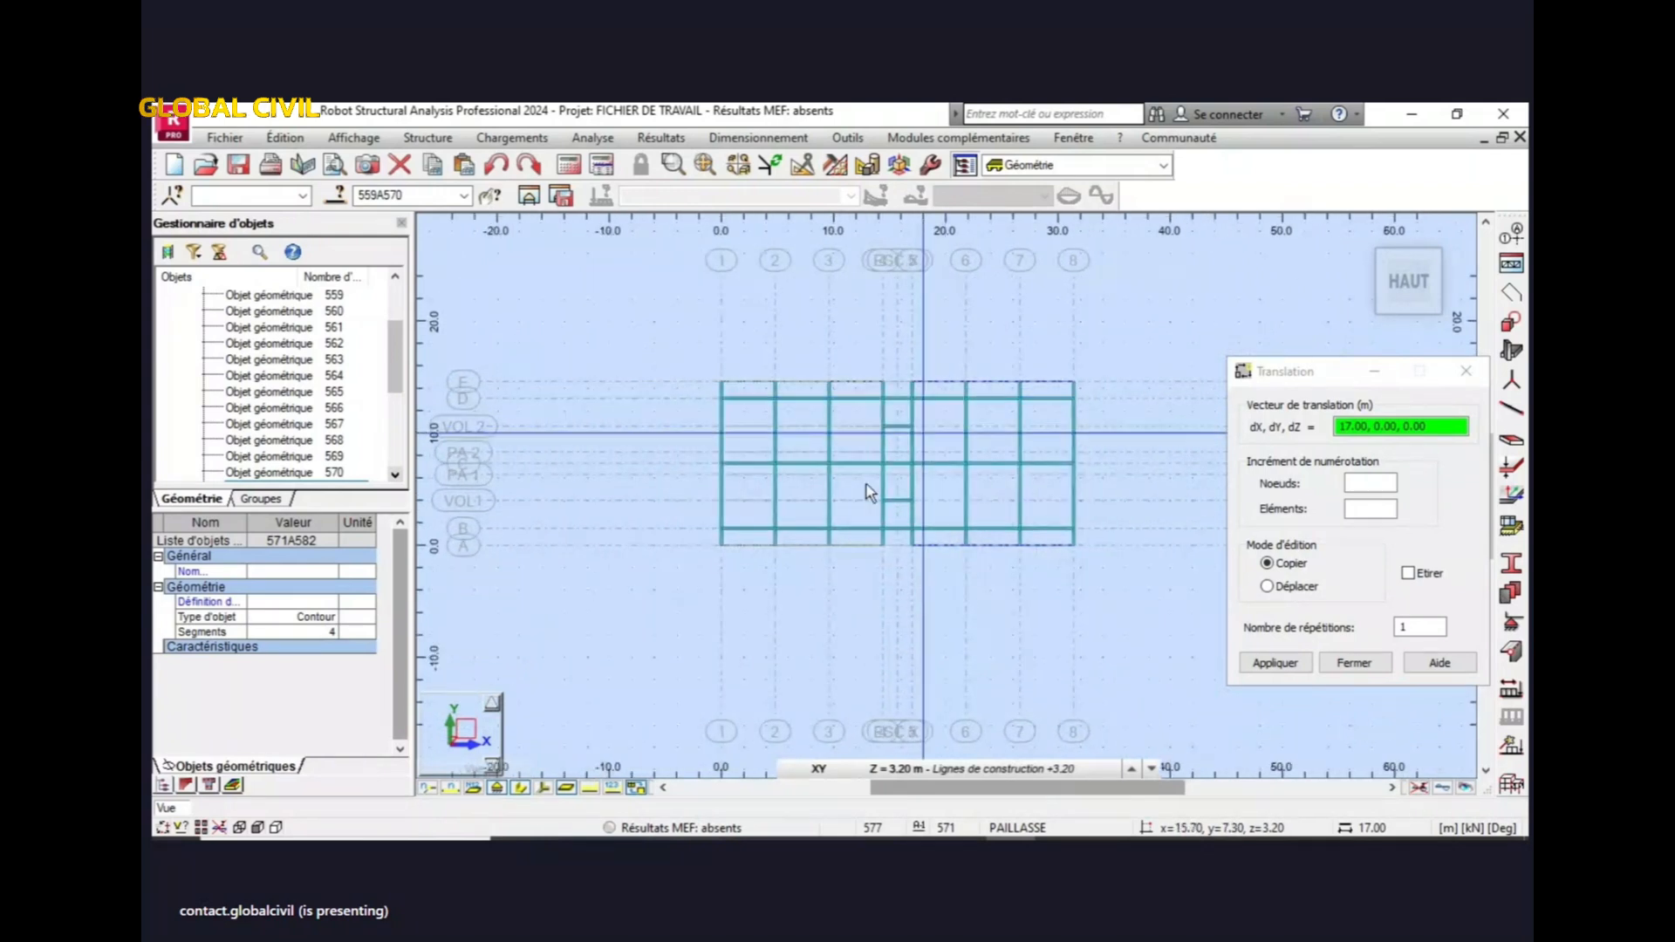
{"action": "left_click", "coordinate": [1466, 371]}
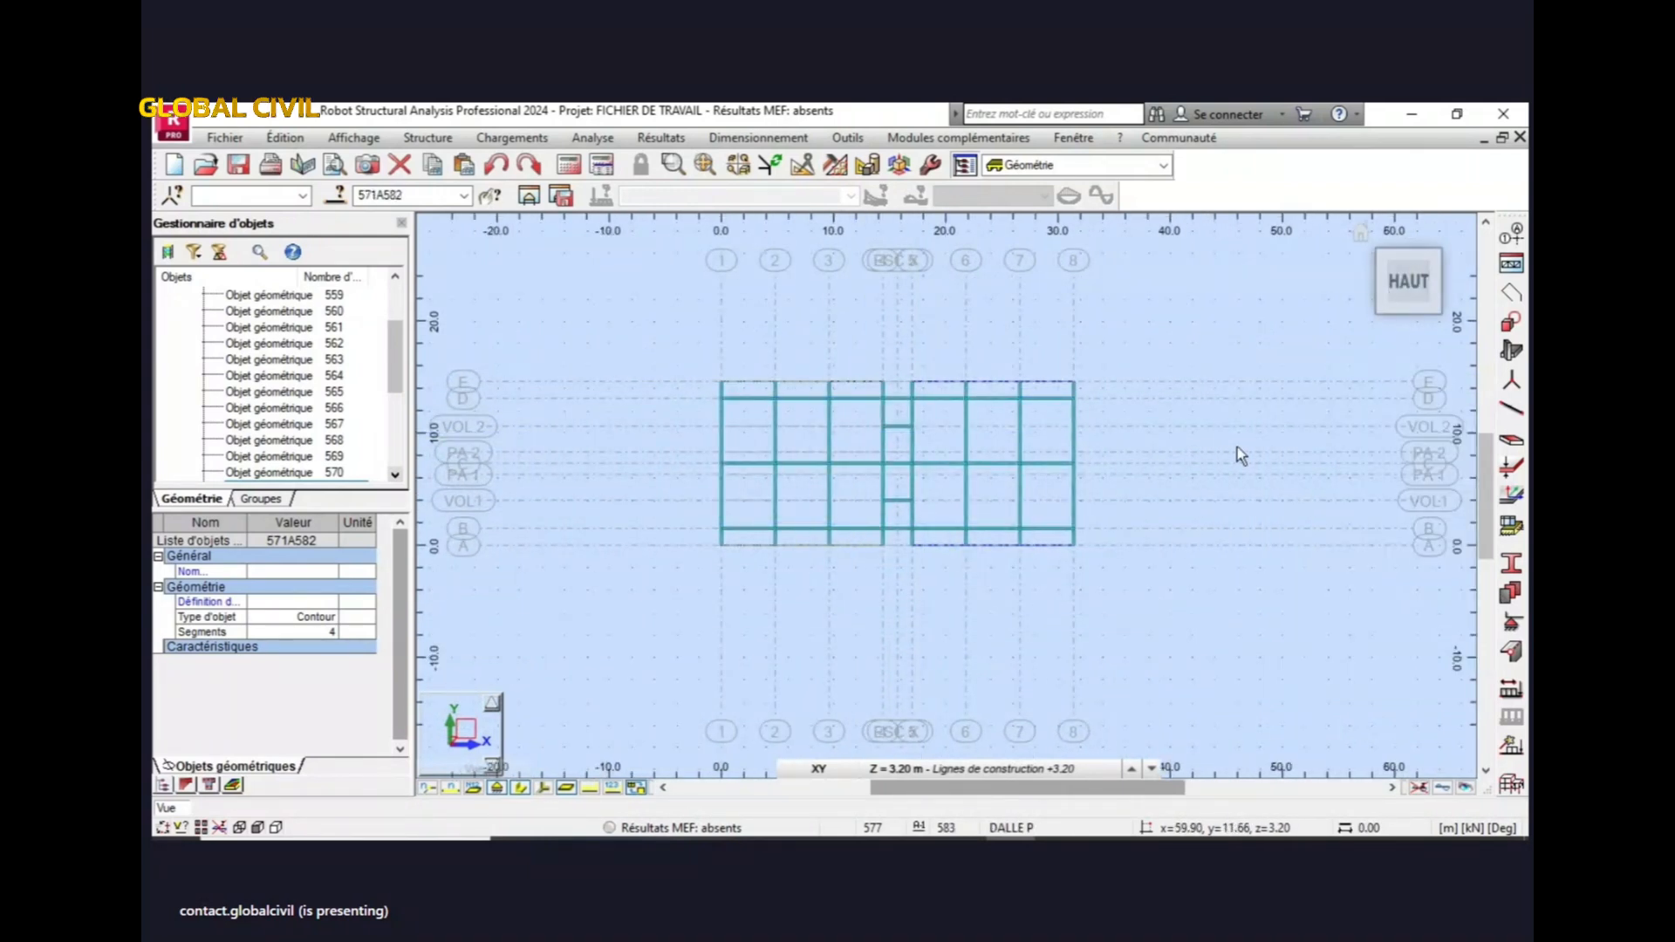
- Clear the selection and check the copied contours in plan, highlighting objects 582 and 581 from the object list
{"action": "left_click", "coordinate": [1164, 347]}
{"action": "scroll", "coordinate": [922, 427], "scroll_direction": "up", "scroll_amount": 2}
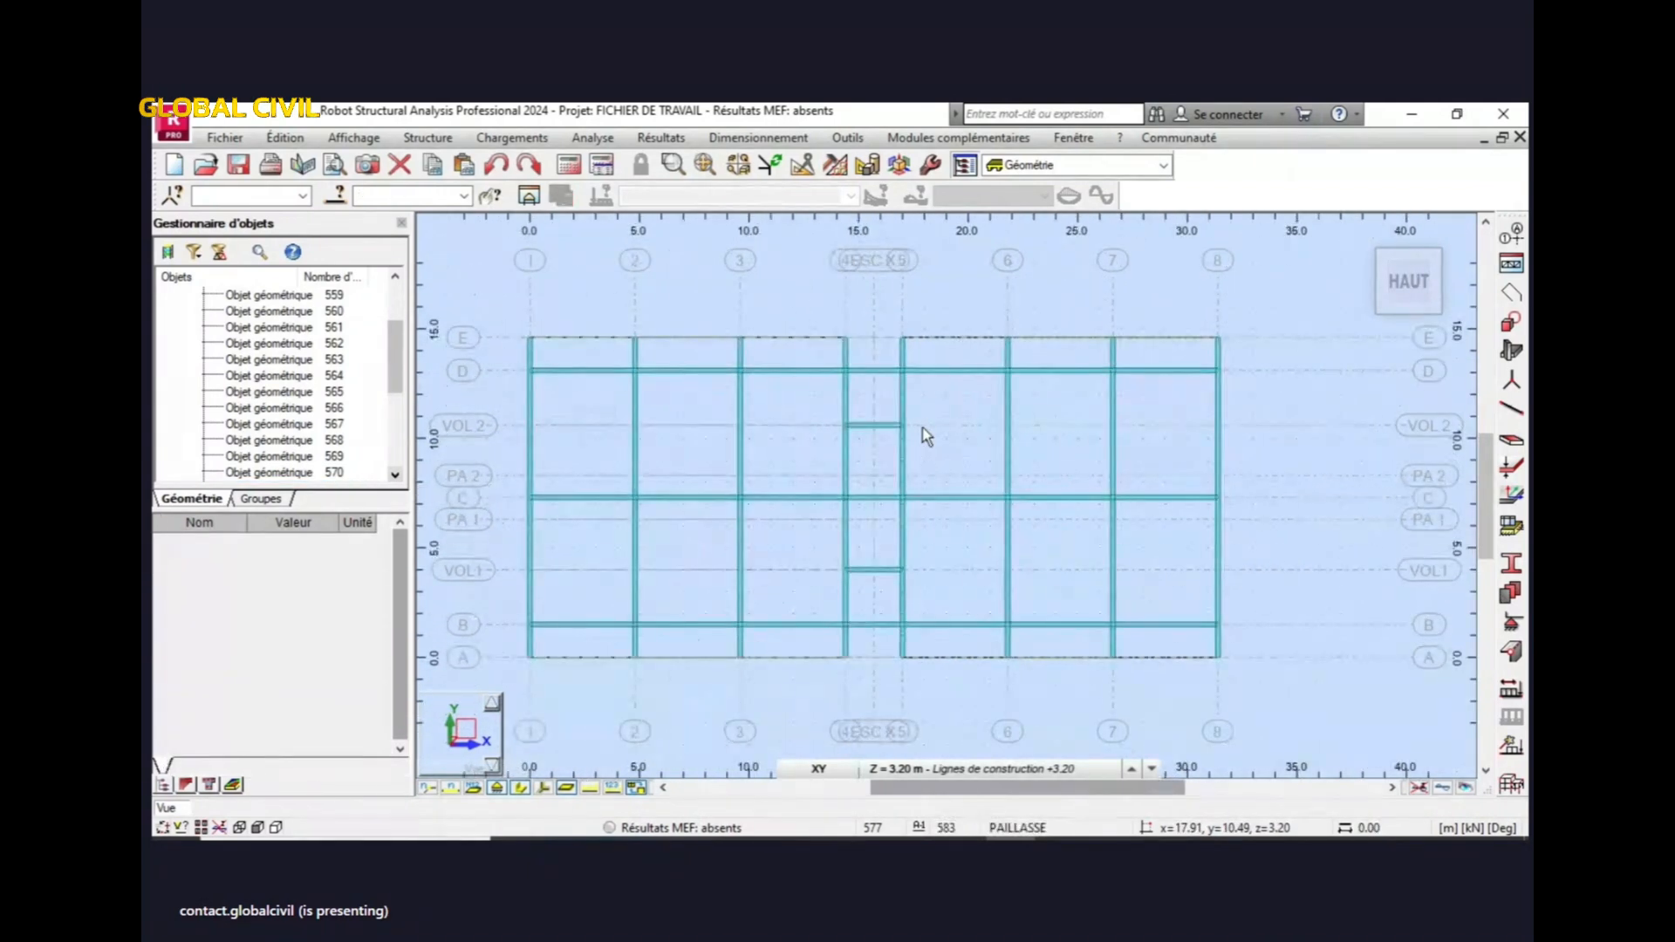
{"action": "scroll", "coordinate": [996, 553], "scroll_direction": "down", "scroll_amount": 2}
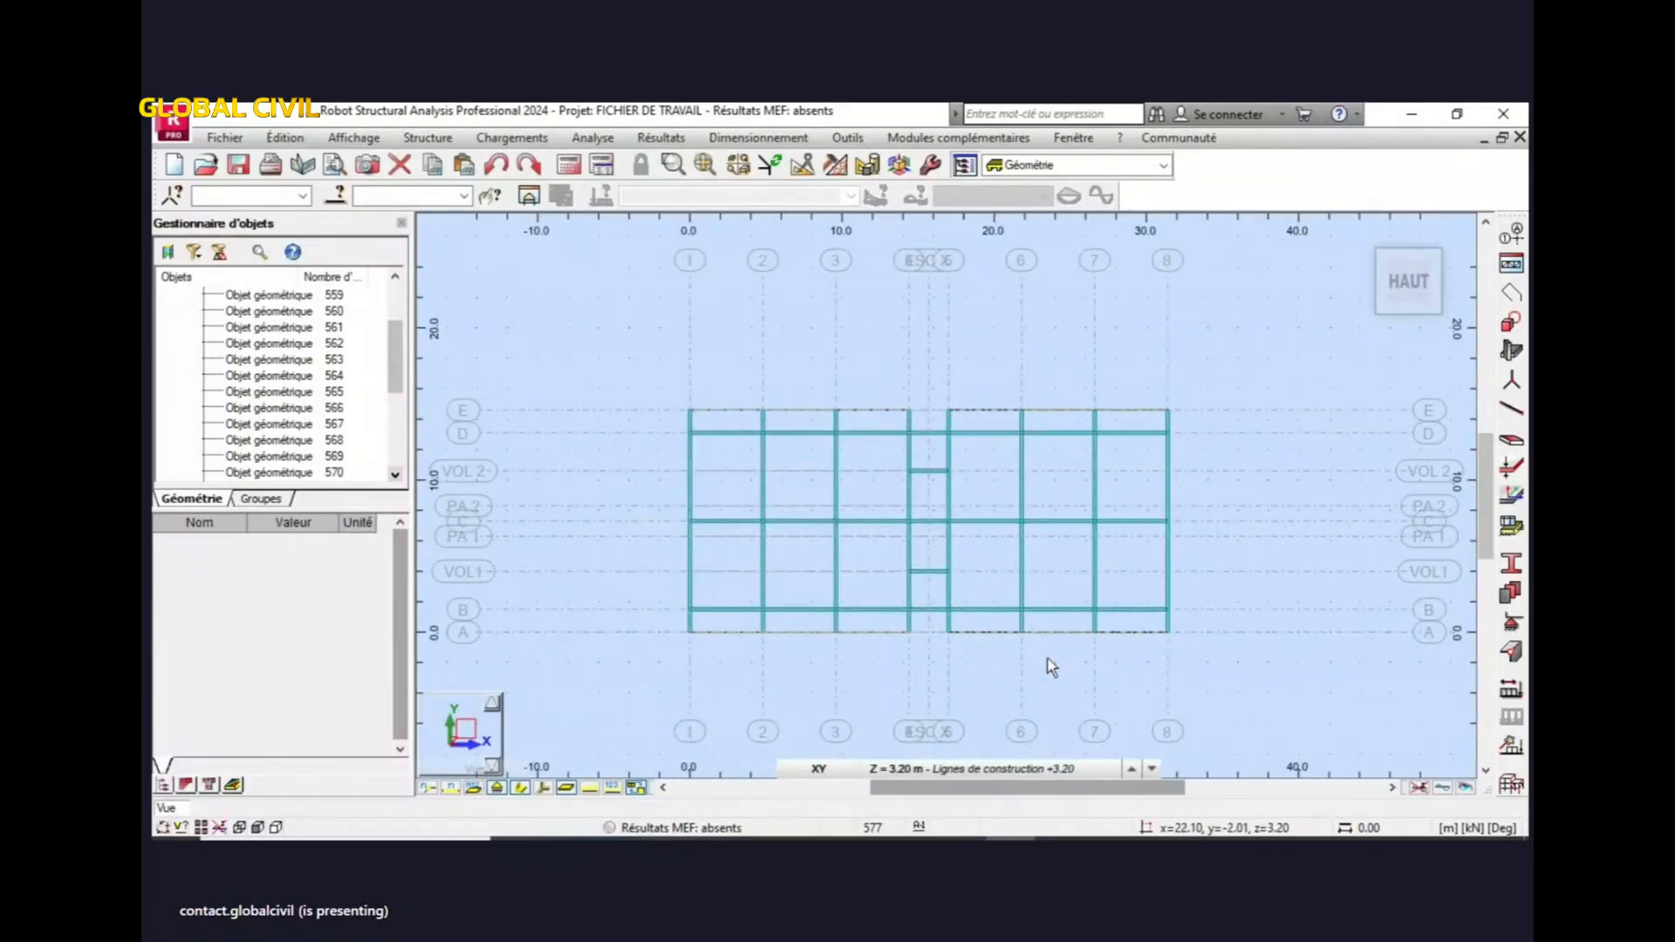
{"action": "left_click_drag", "start_coordinate": [394, 384], "coordinate": [397, 472]}
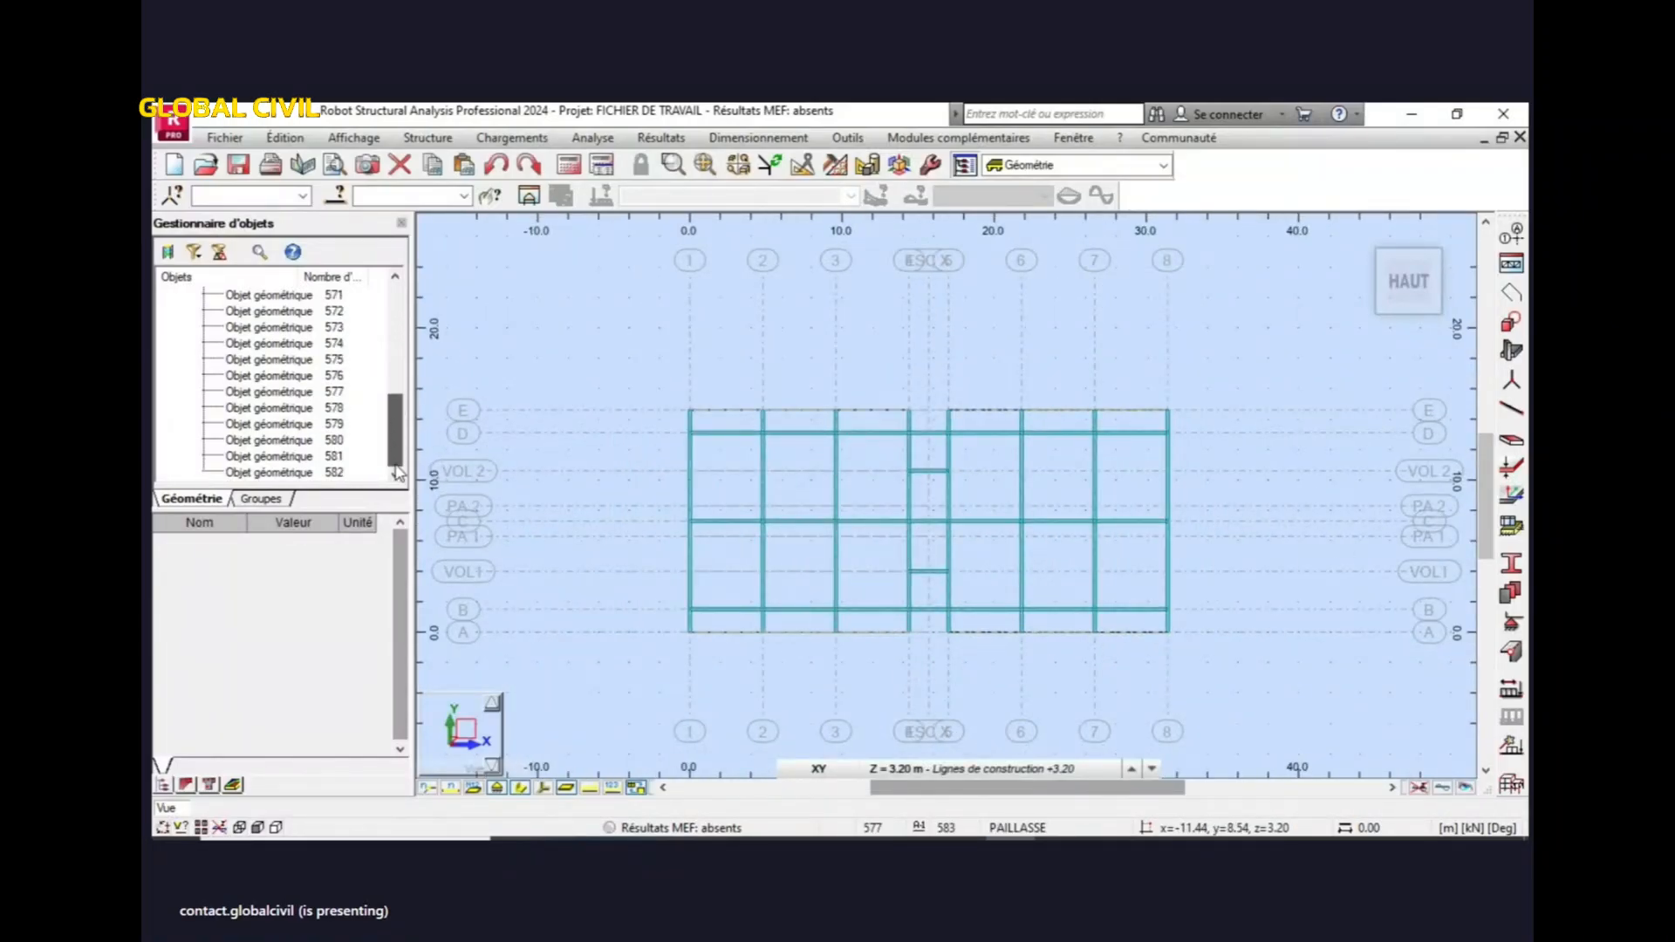
{"action": "left_click", "coordinate": [335, 472]}
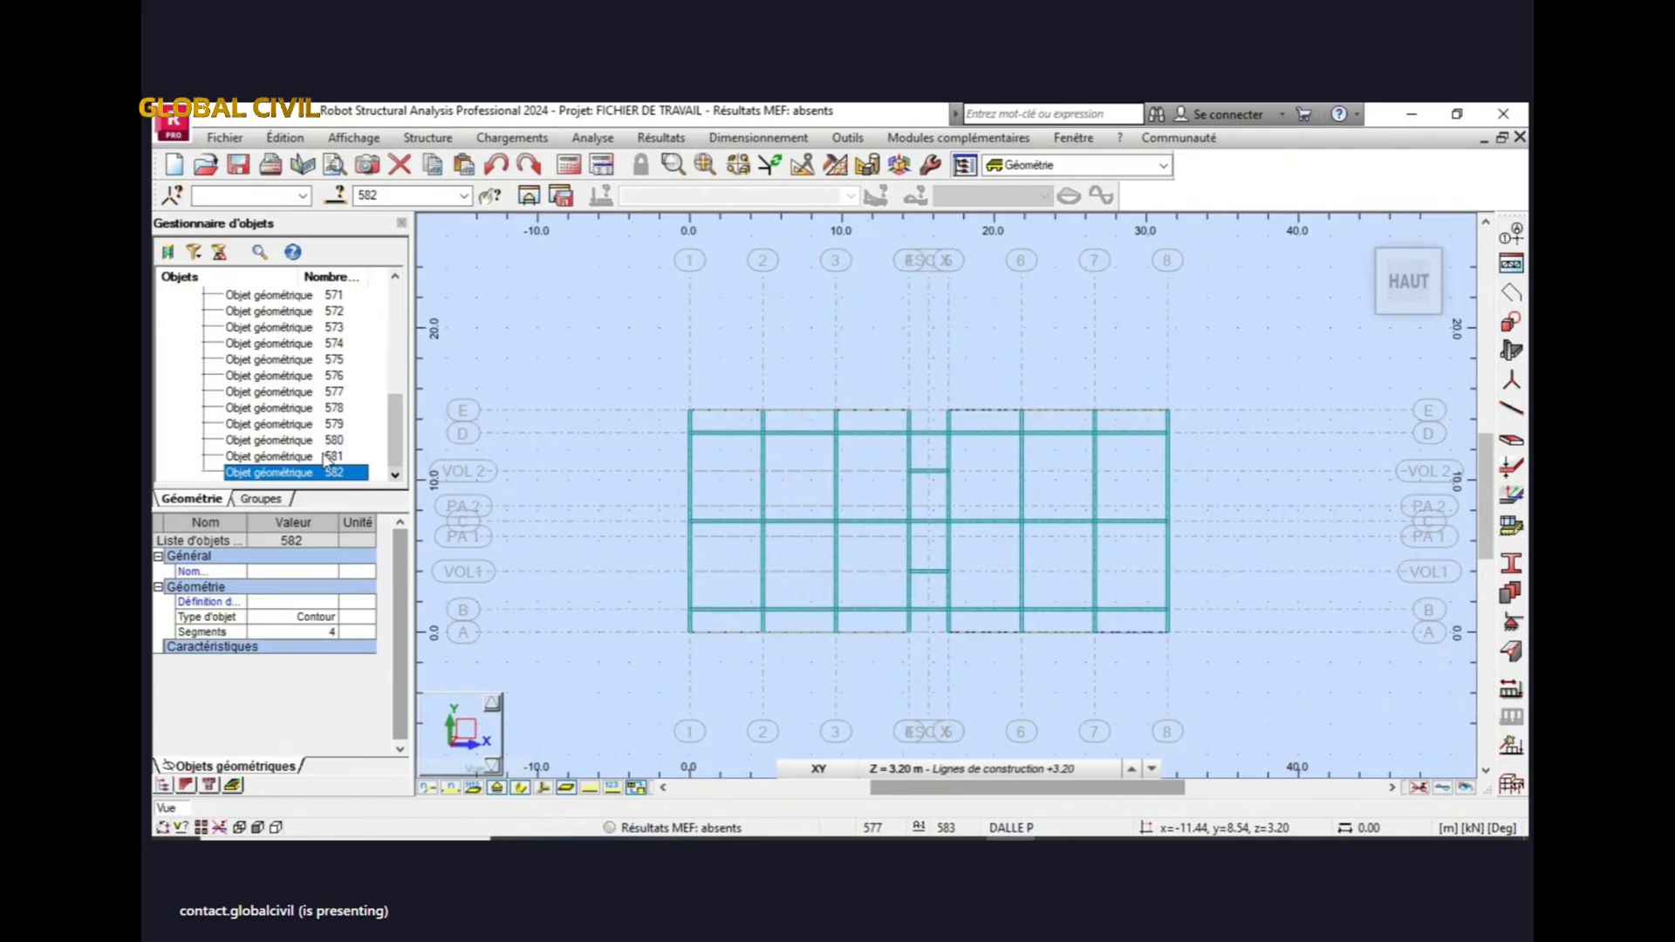
{"action": "left_click", "coordinate": [324, 456]}
{"action": "scroll", "coordinate": [323, 429], "scroll_direction": "up", "scroll_amount": 1}
{"action": "scroll", "coordinate": [325, 425], "scroll_direction": "up", "scroll_amount": 3}
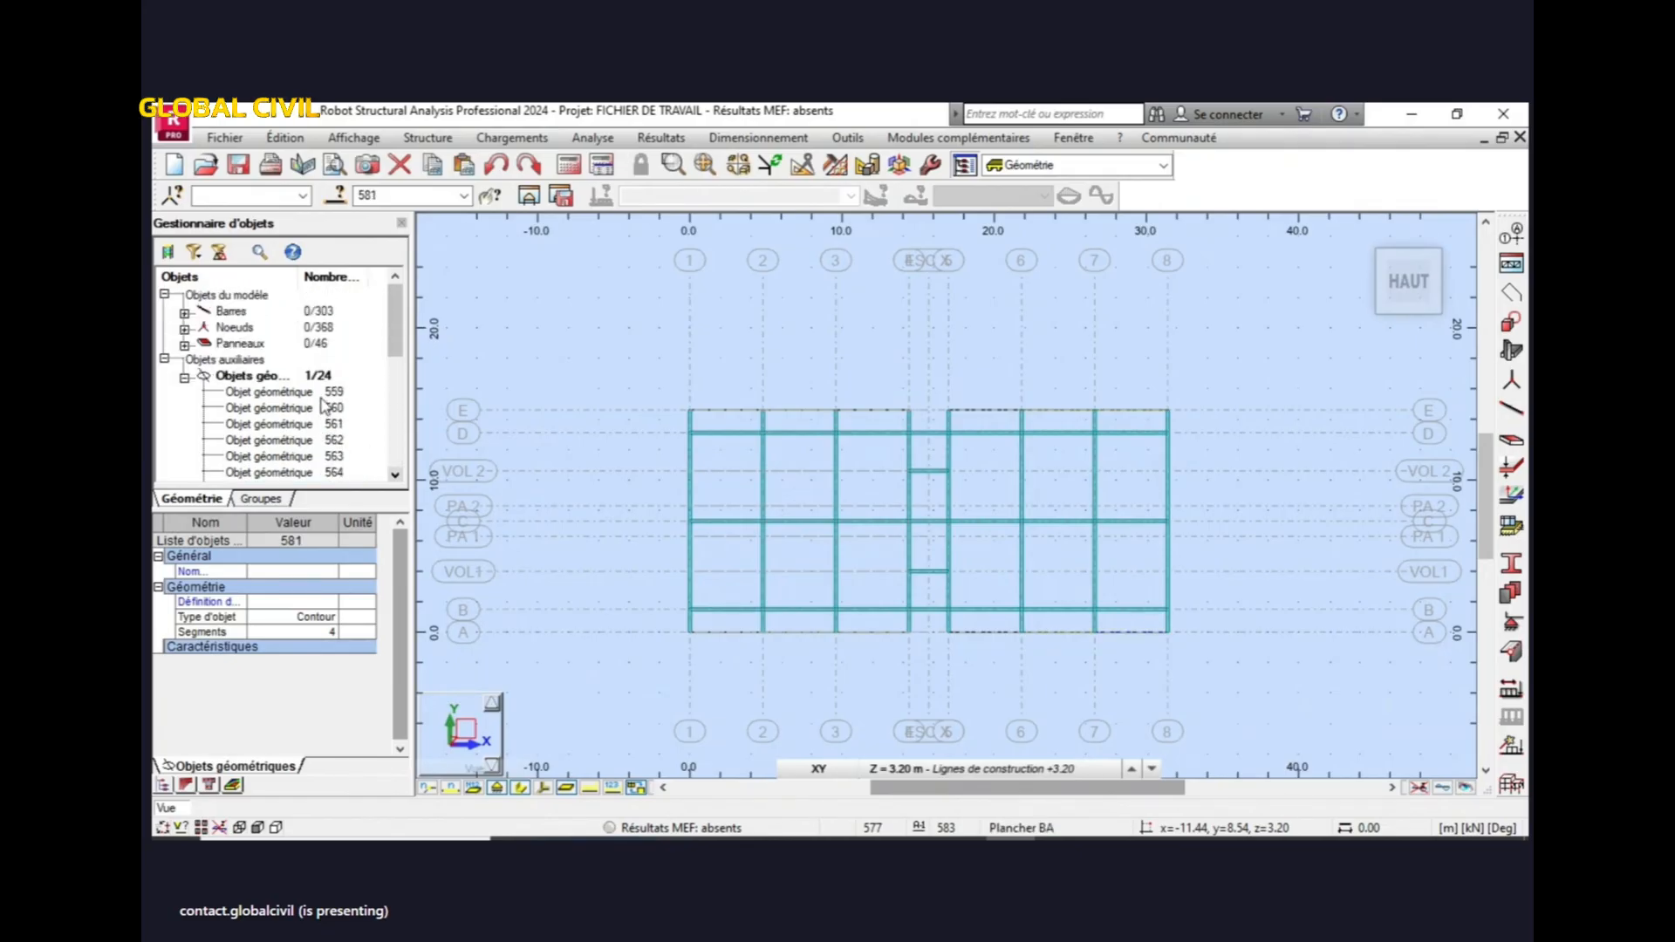
- Select contour 559 and inspect it in the 3D view, close up at level +3.20
{"action": "left_click", "coordinate": [326, 395]}
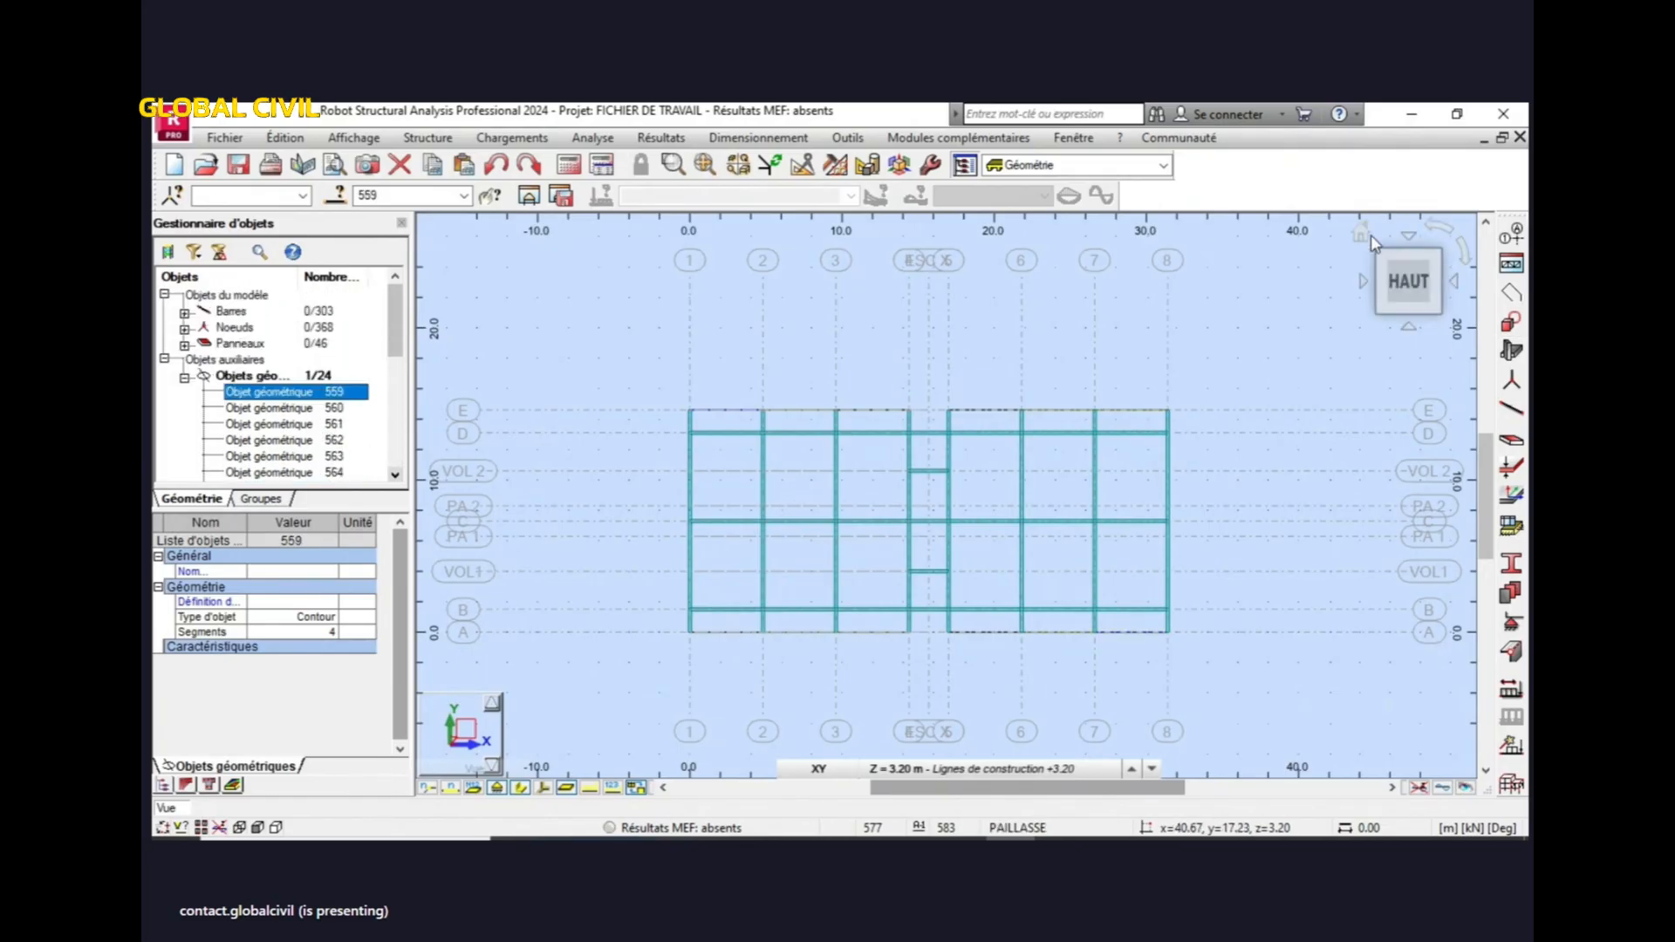
{"action": "left_click", "coordinate": [1364, 242]}
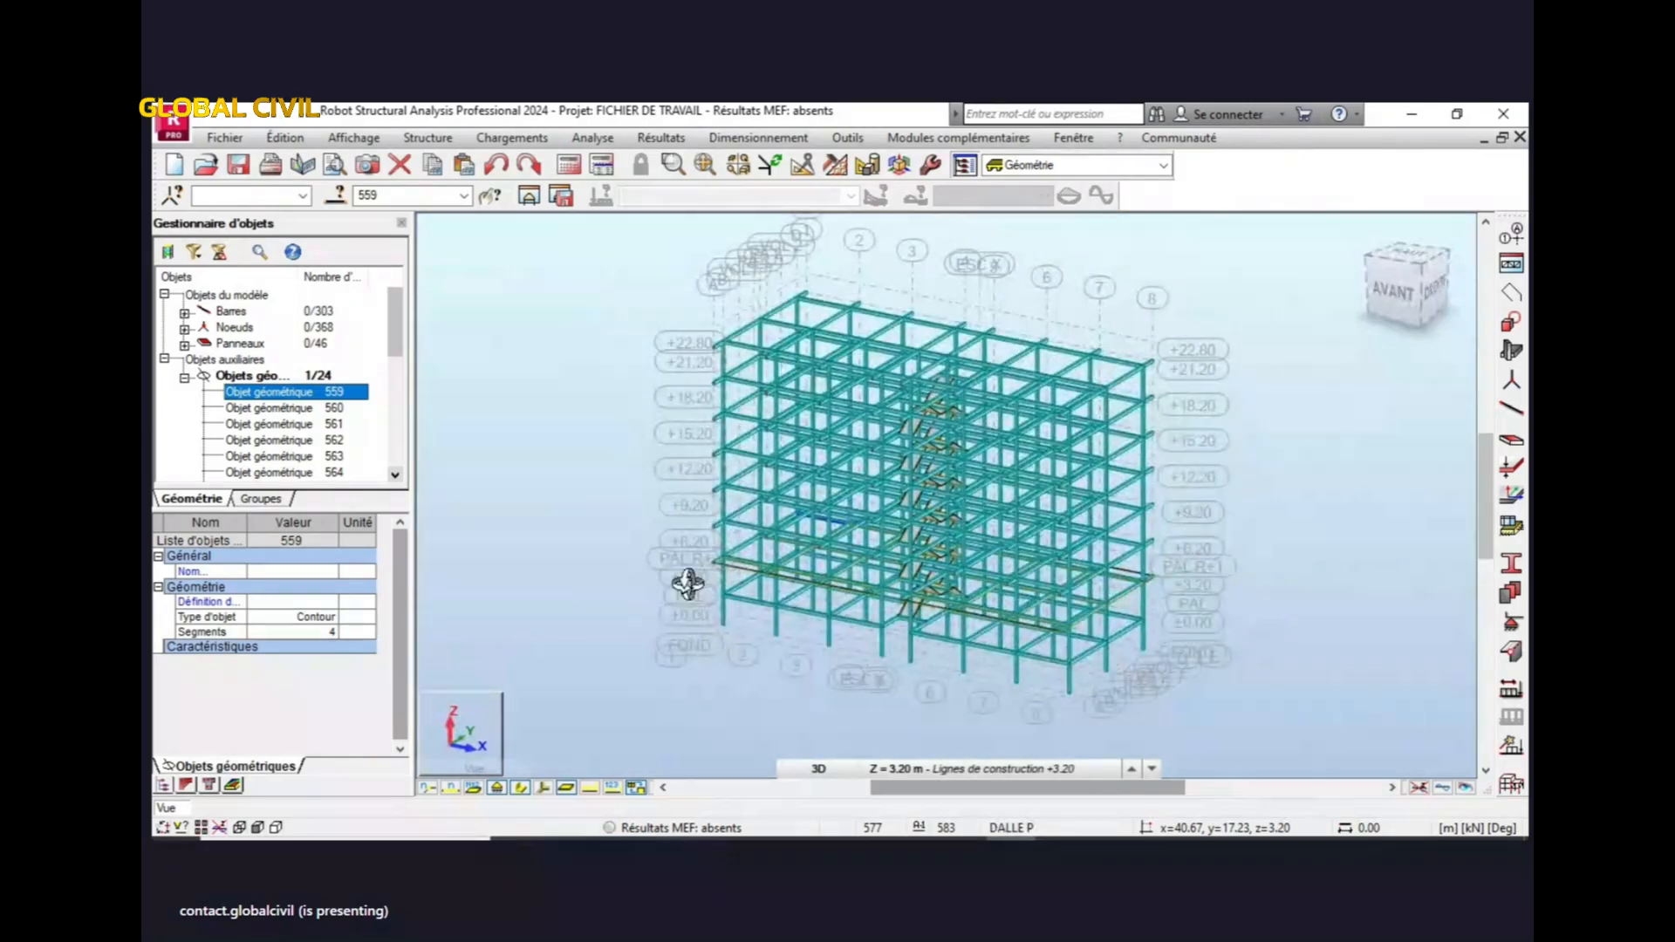
{"action": "scroll", "coordinate": [770, 566], "scroll_direction": "up", "scroll_amount": 5}
{"action": "middle_click_drag", "start_coordinate": [769, 565], "coordinate": [881, 579], "text": "shift"}
{"action": "scroll", "coordinate": [1013, 520], "scroll_direction": "up", "scroll_amount": 3}
{"action": "middle_click_drag", "start_coordinate": [1013, 520], "coordinate": [867, 522]}
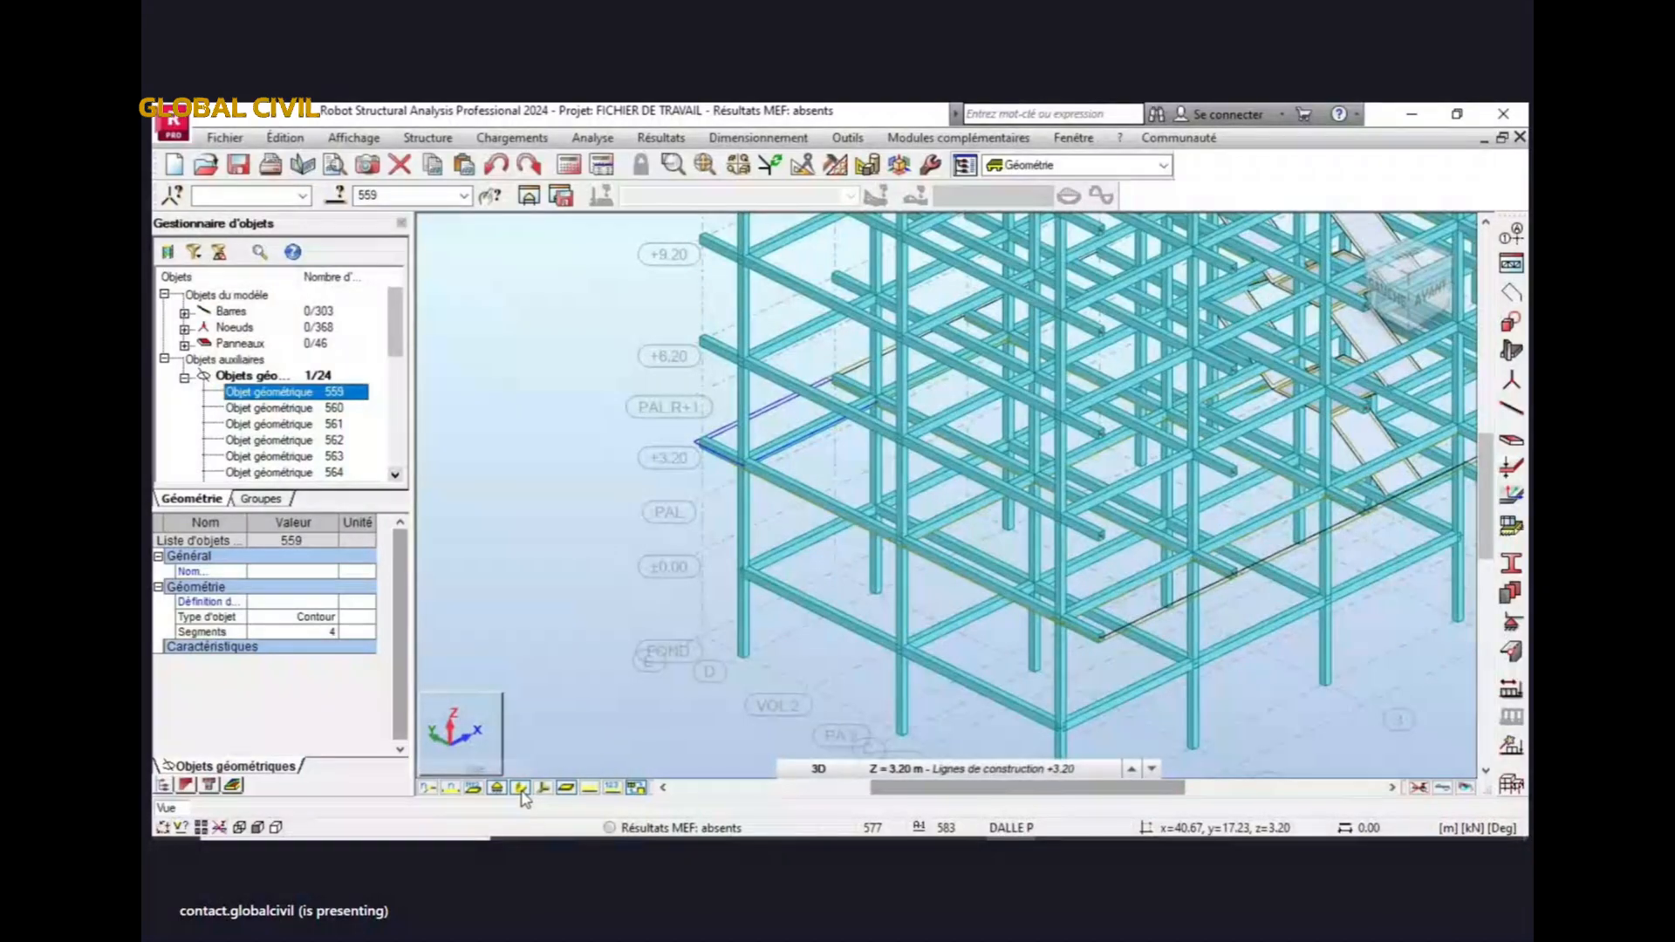
- Hide the bar section shapes in the 3D view and check geometric contours 560, 561 and 562 one at a time
{"action": "left_click", "coordinate": [521, 788]}
{"action": "middle_click_drag", "start_coordinate": [954, 539], "coordinate": [906, 550]}
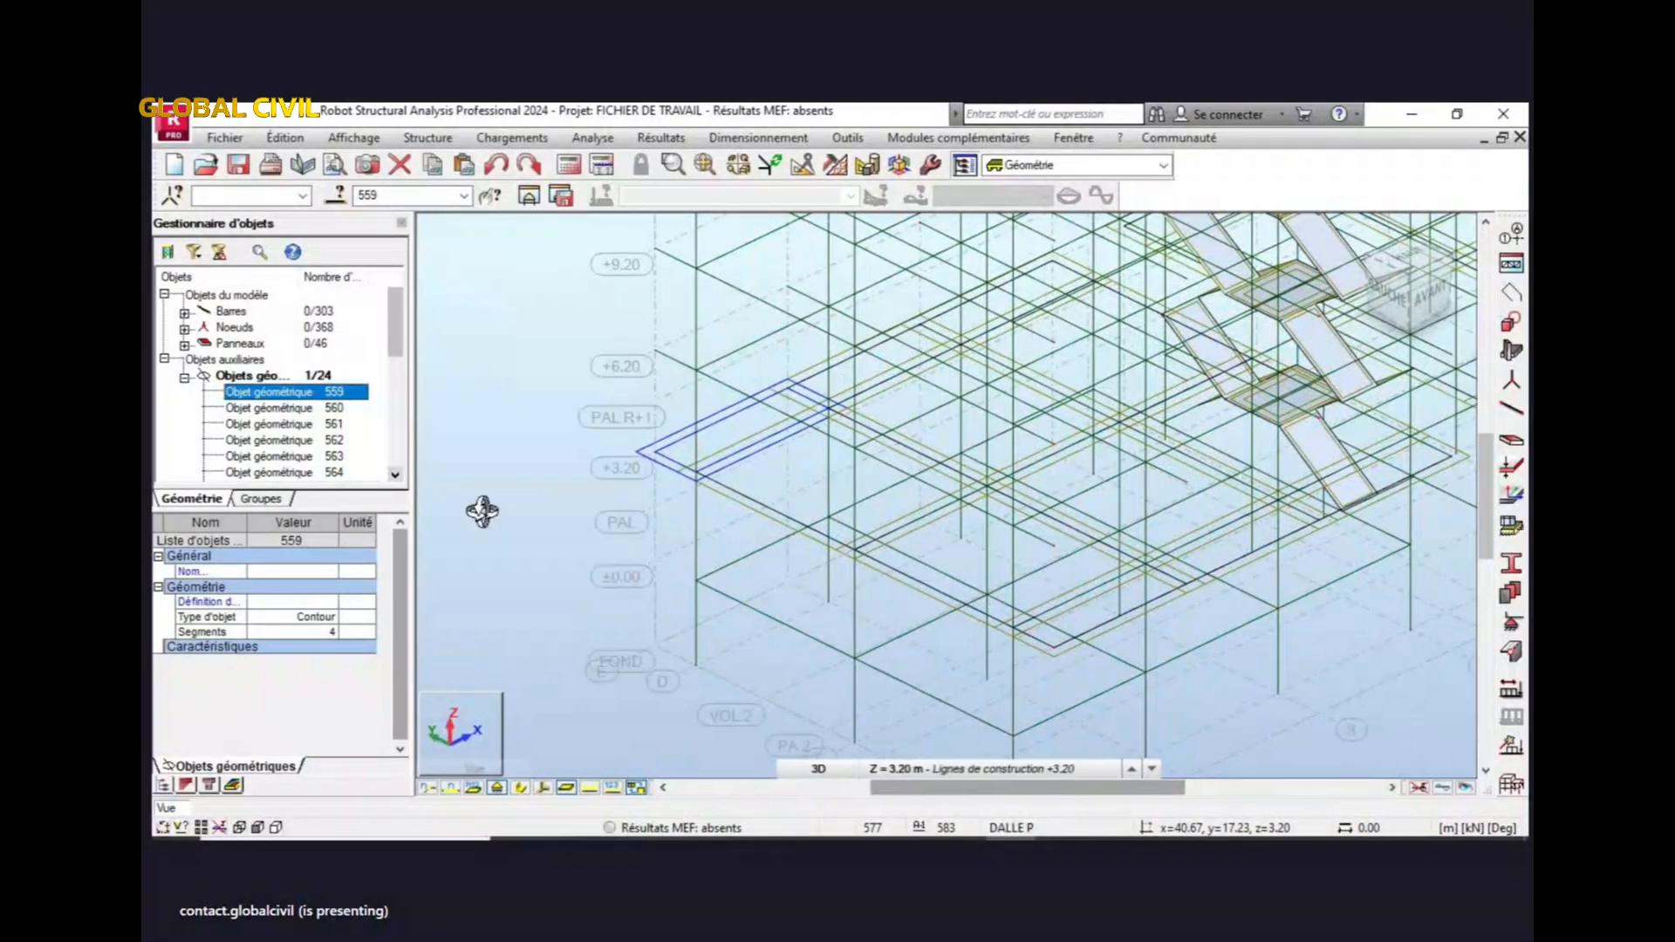
{"action": "left_click", "coordinate": [307, 410]}
{"action": "left_click", "coordinate": [307, 428]}
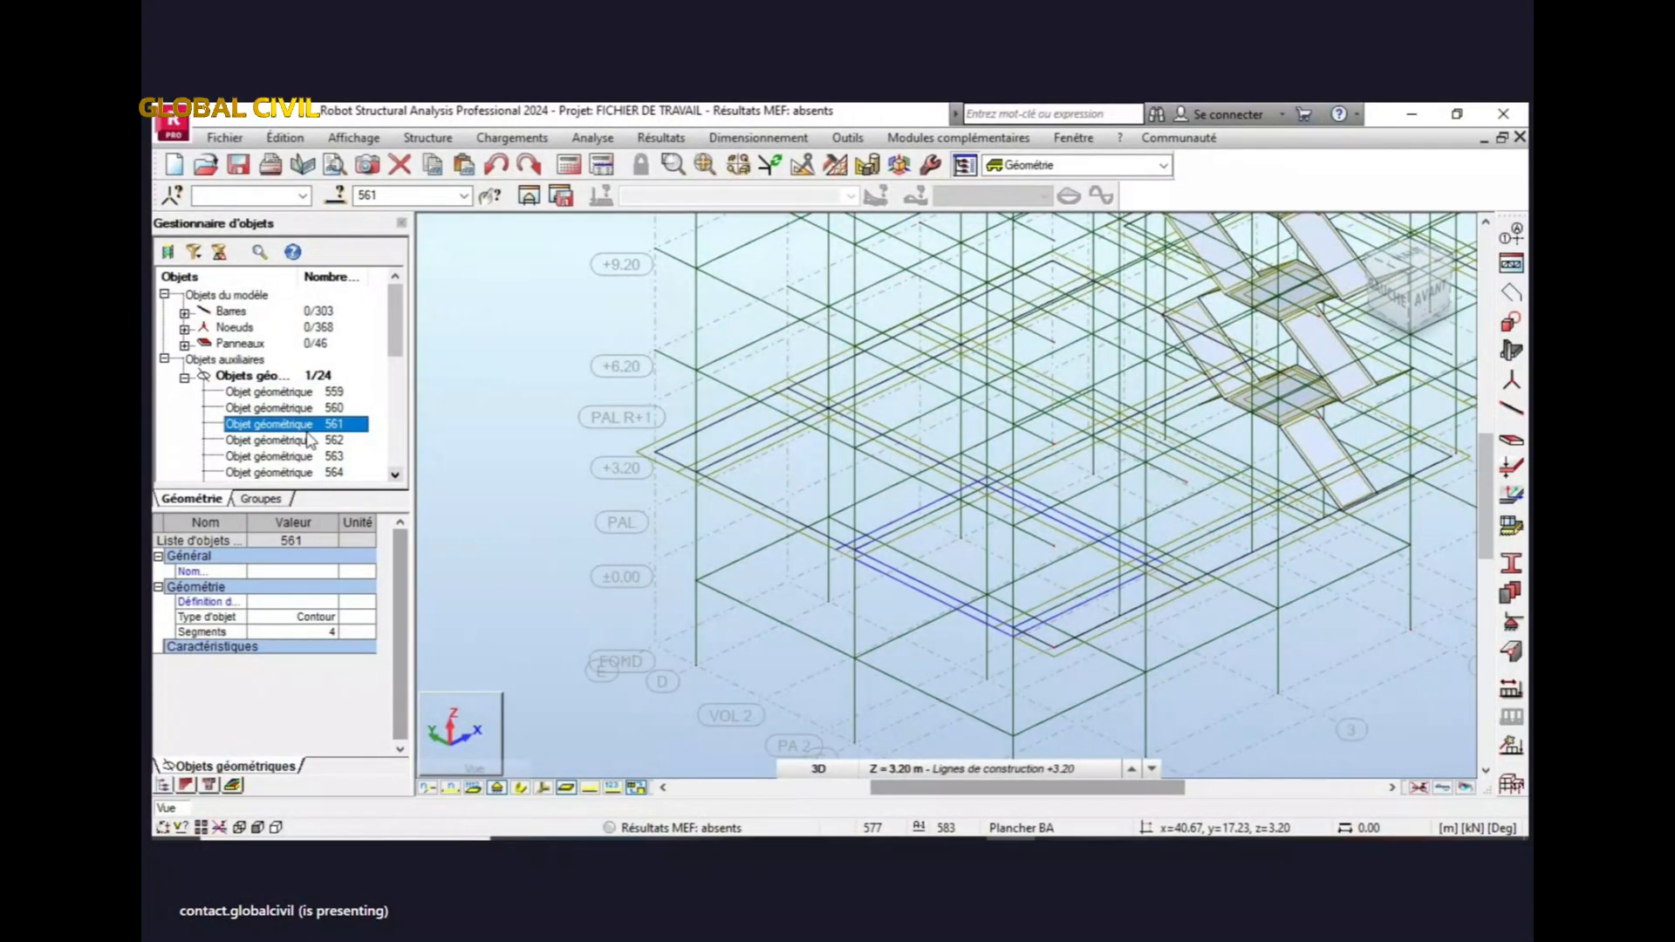
{"action": "left_click", "coordinate": [305, 441]}
{"action": "scroll", "coordinate": [306, 410], "scroll_direction": "down", "scroll_amount": 1}
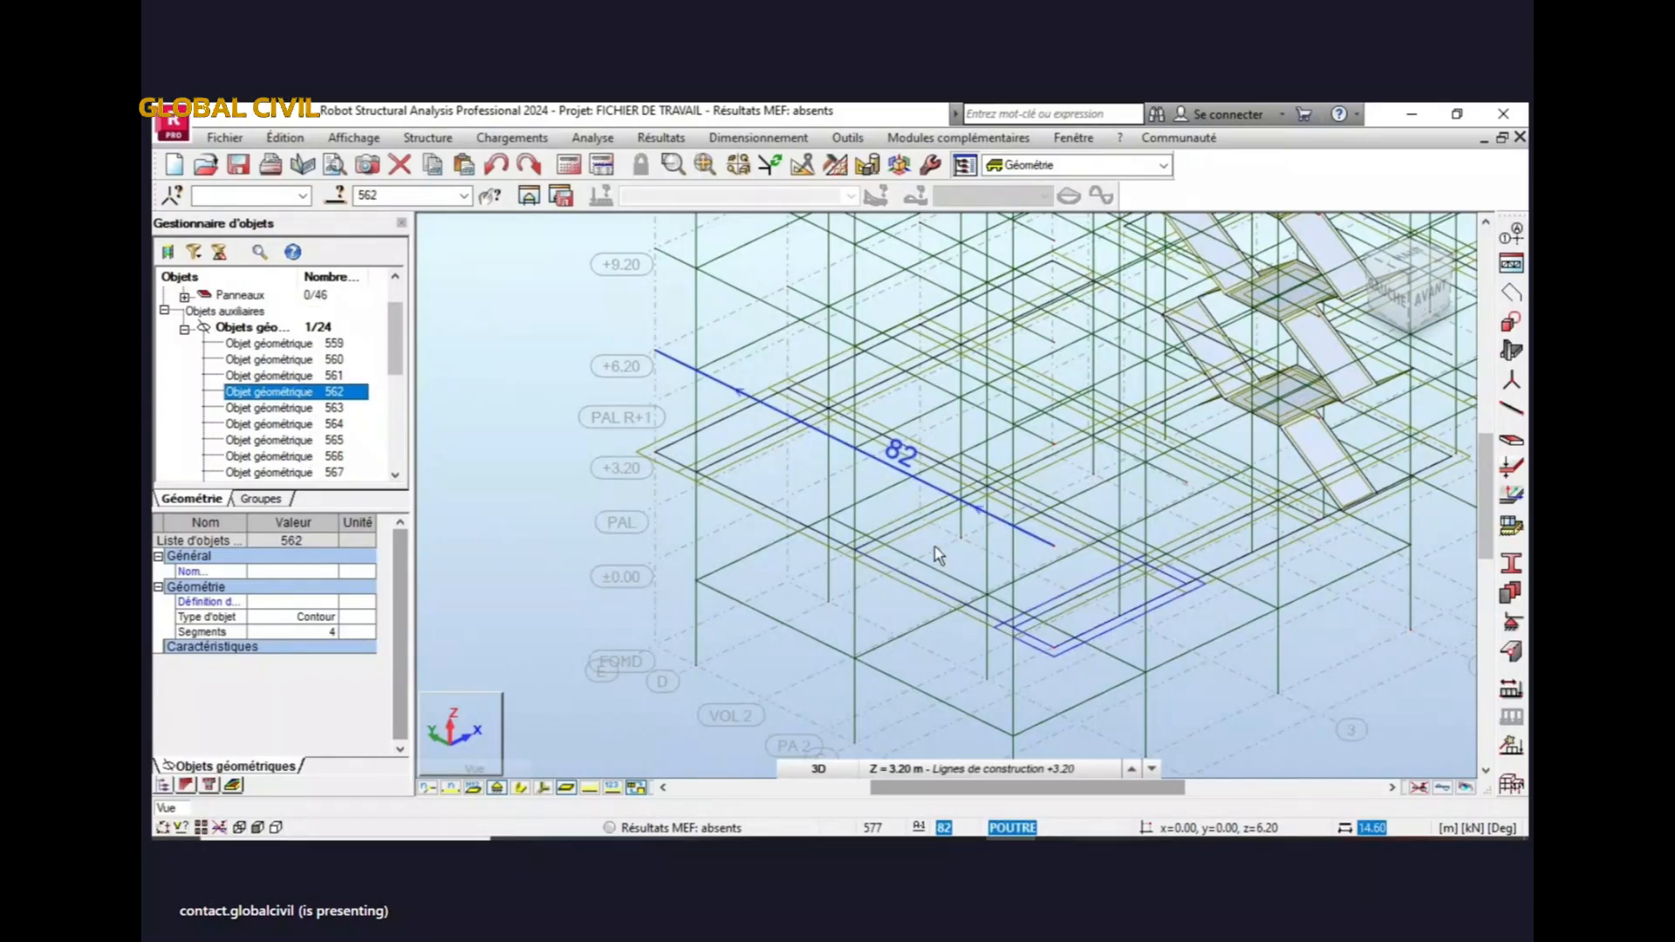
{"action": "scroll", "coordinate": [934, 546], "scroll_direction": "down", "scroll_amount": 2}
{"action": "scroll", "coordinate": [829, 591], "scroll_direction": "down", "scroll_amount": 2}
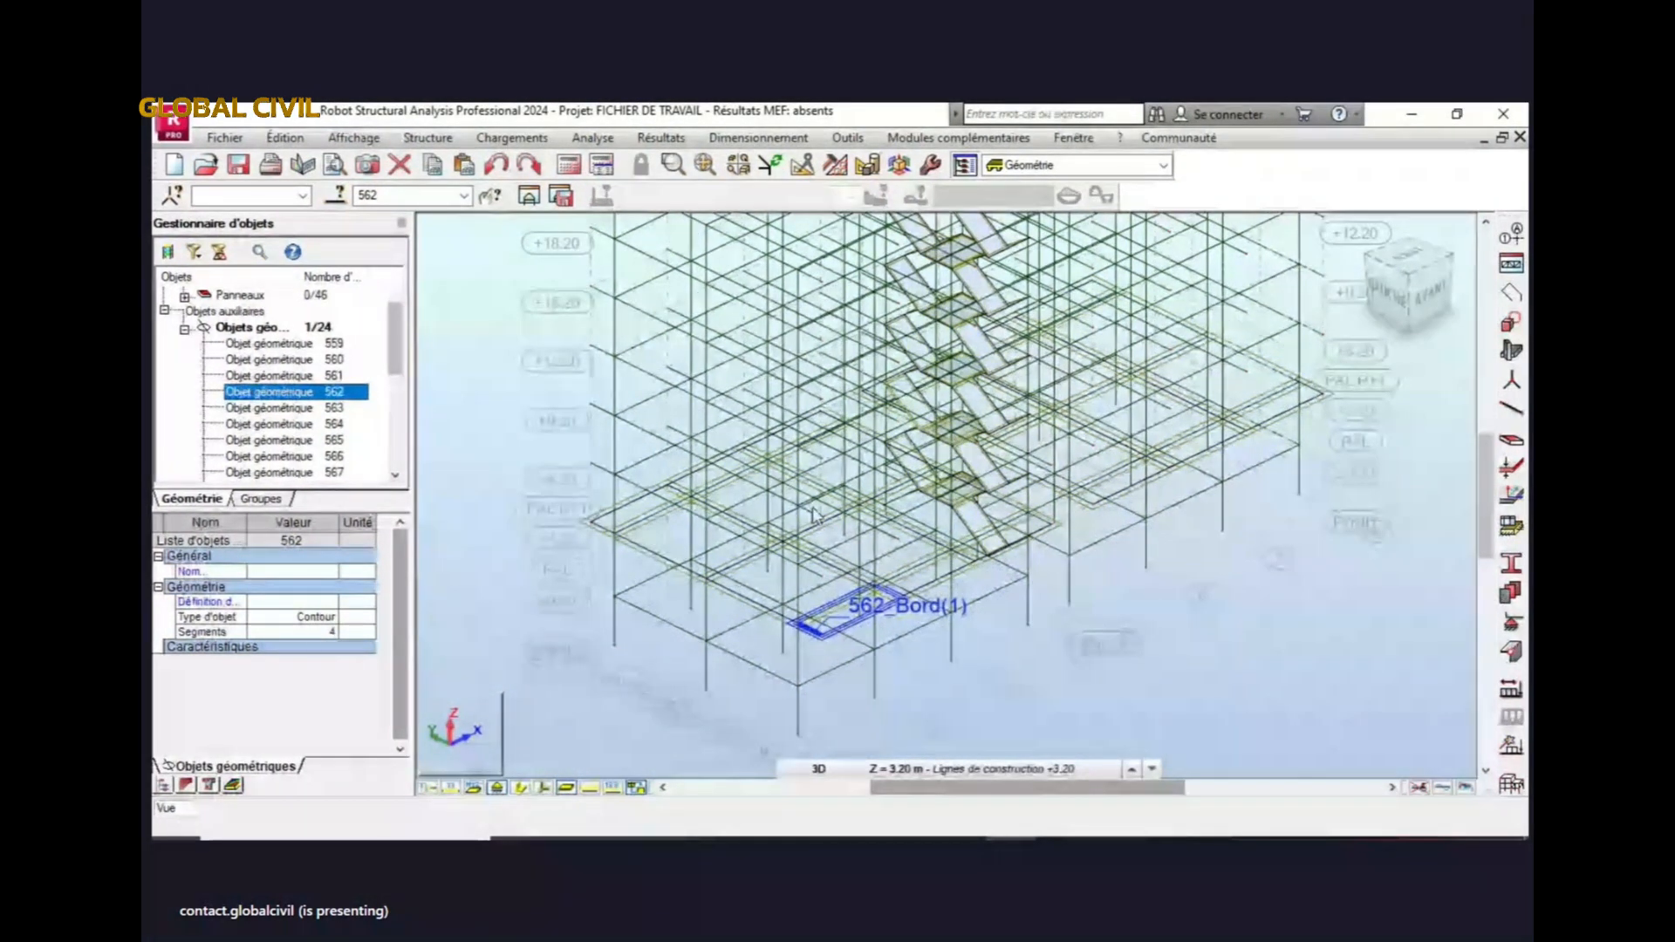
- Simplify the model display and check the geometric contours from 563 to 568 by highlighting them from the object list
{"action": "left_click", "coordinate": [1439, 789]}
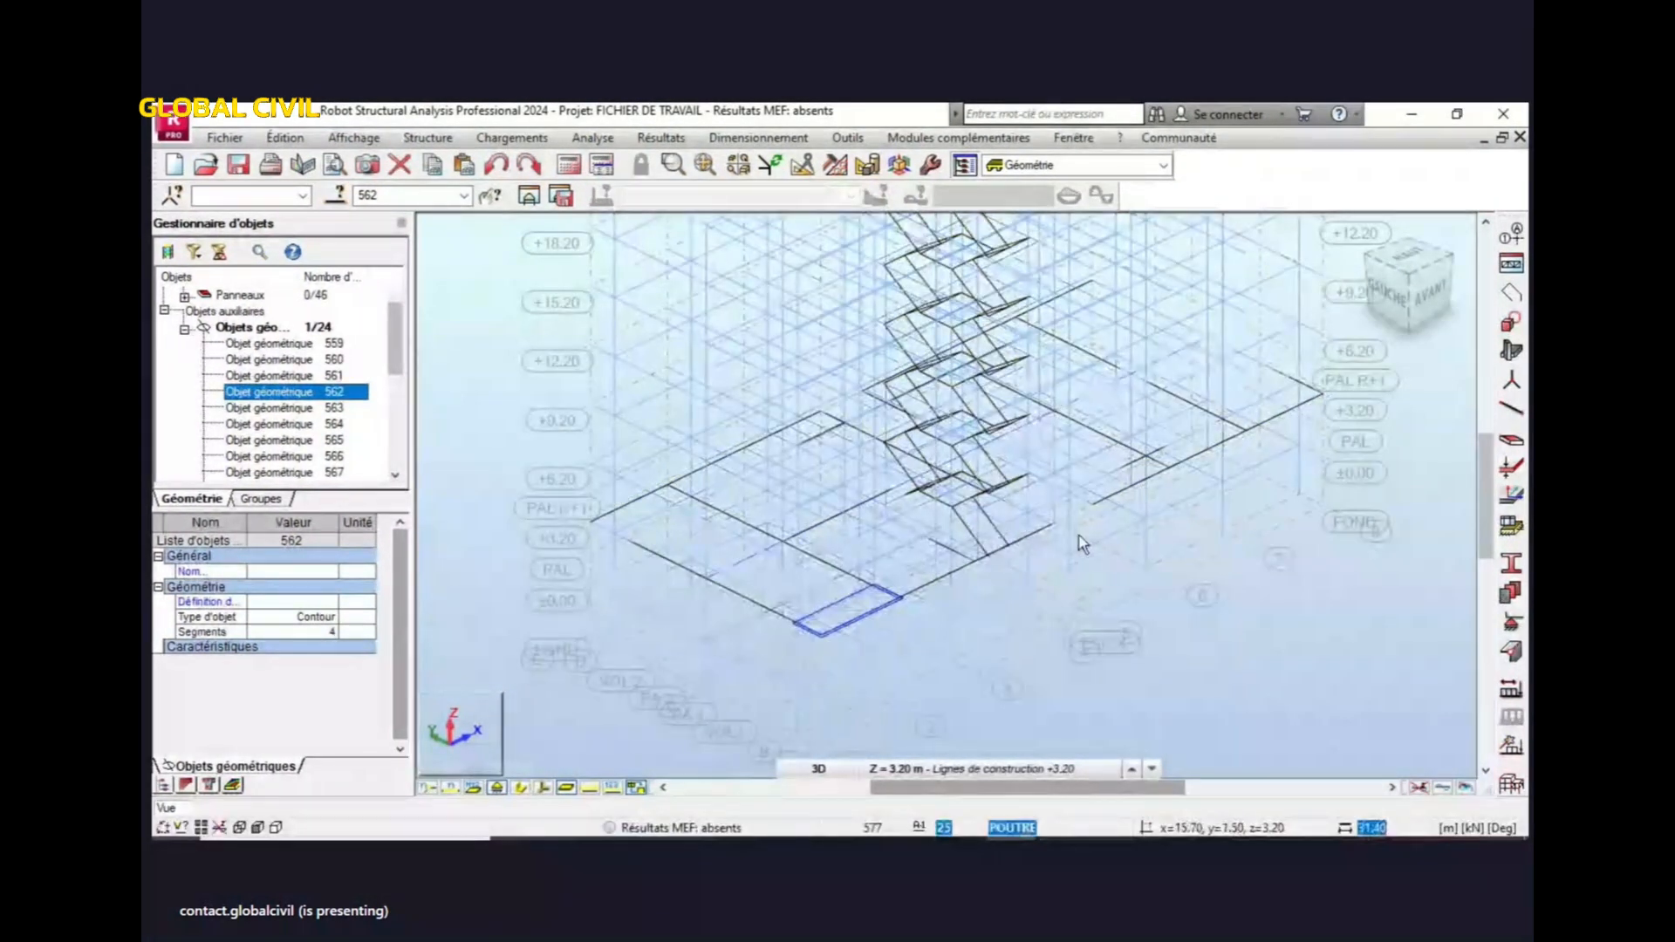
{"action": "left_click", "coordinate": [326, 411]}
{"action": "left_click", "coordinate": [316, 426]}
{"action": "left_click", "coordinate": [307, 443]}
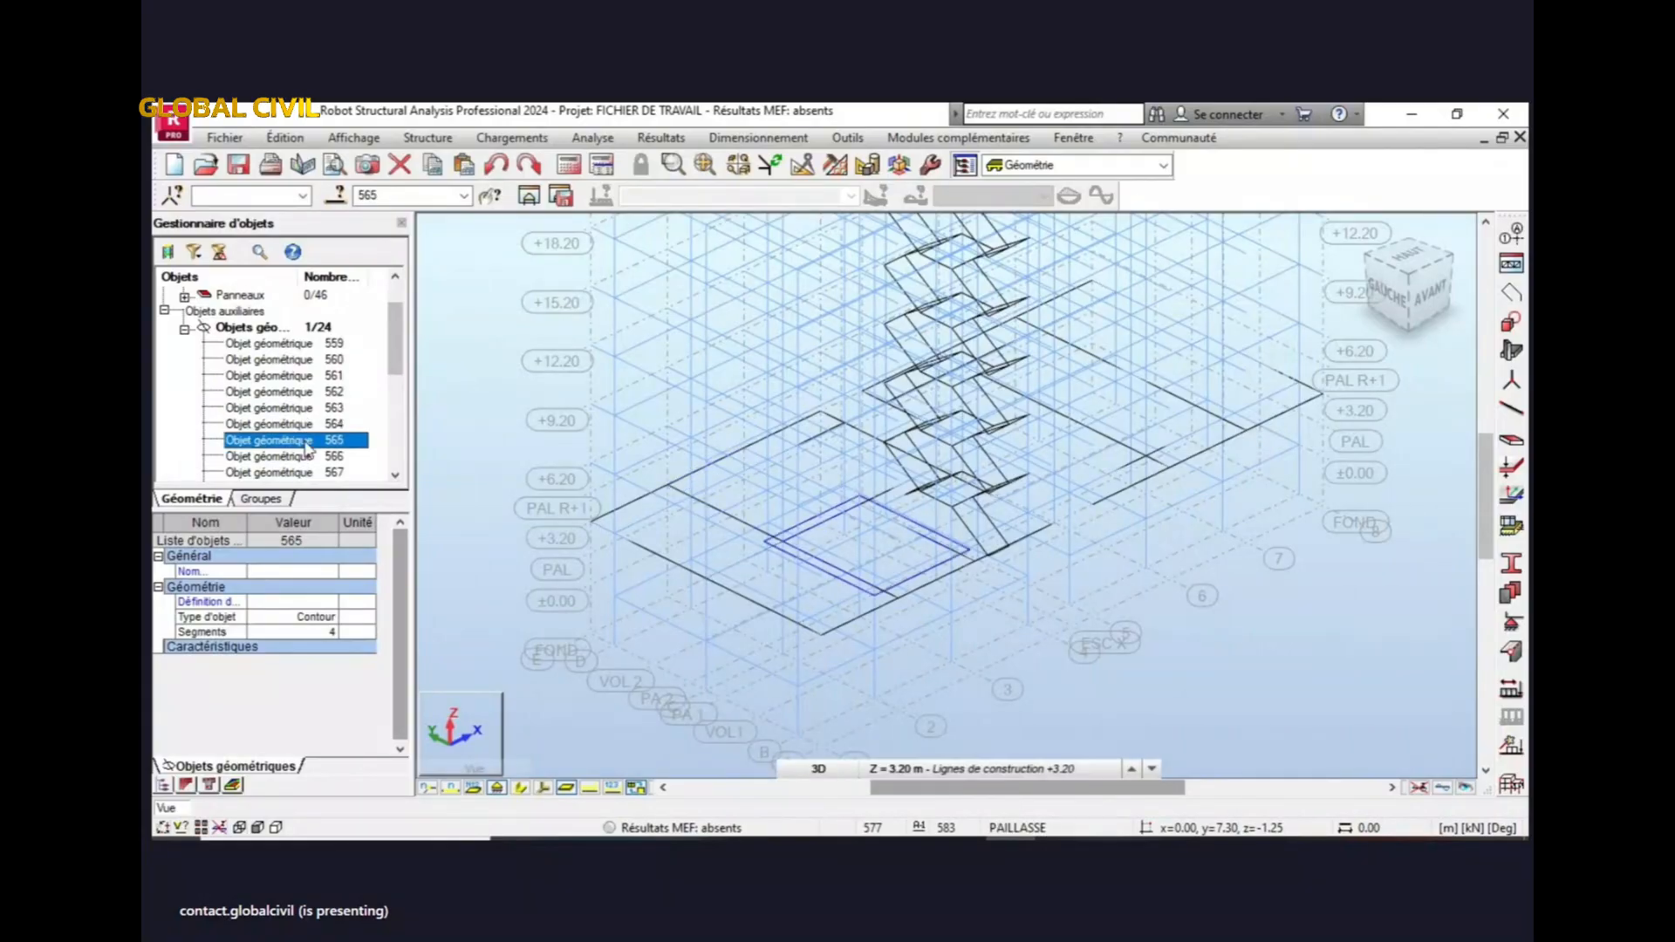
{"action": "scroll", "coordinate": [309, 446], "scroll_direction": "down", "scroll_amount": 1}
{"action": "left_click", "coordinate": [323, 427]}
{"action": "left_click", "coordinate": [322, 443]}
{"action": "scroll", "coordinate": [320, 446], "scroll_direction": "down", "scroll_amount": 1}
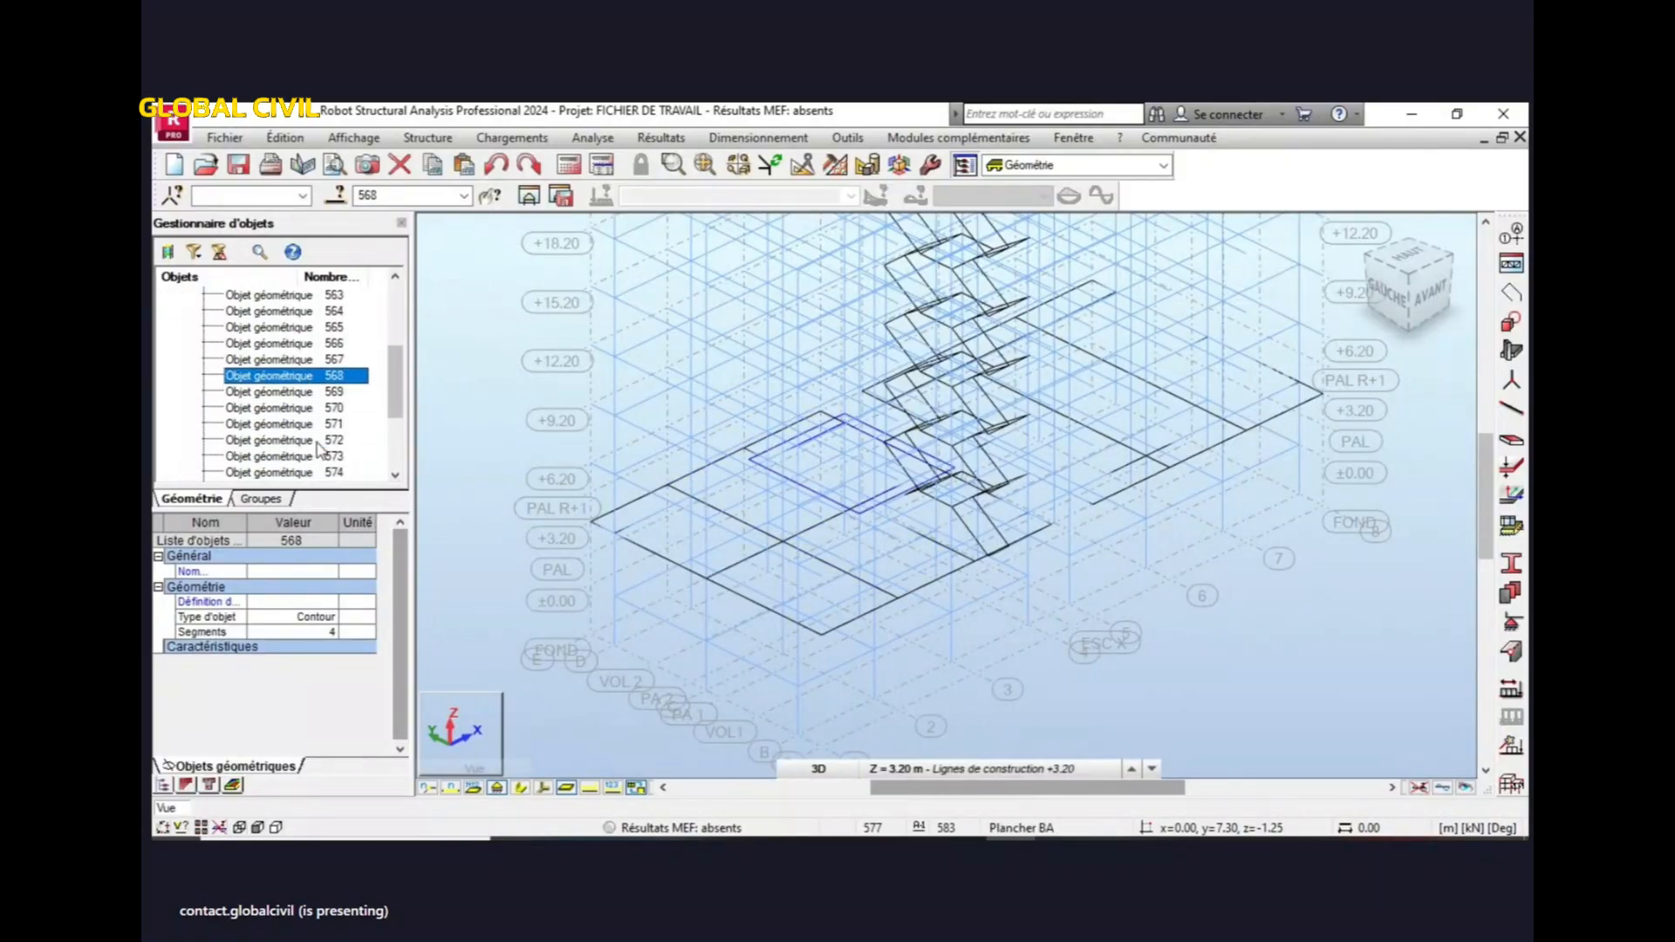
- Check the geometric contours from 569 to 576 in the 3D view by highlighting them from the object list
{"action": "left_click", "coordinate": [321, 397]}
{"action": "left_click", "coordinate": [317, 426]}
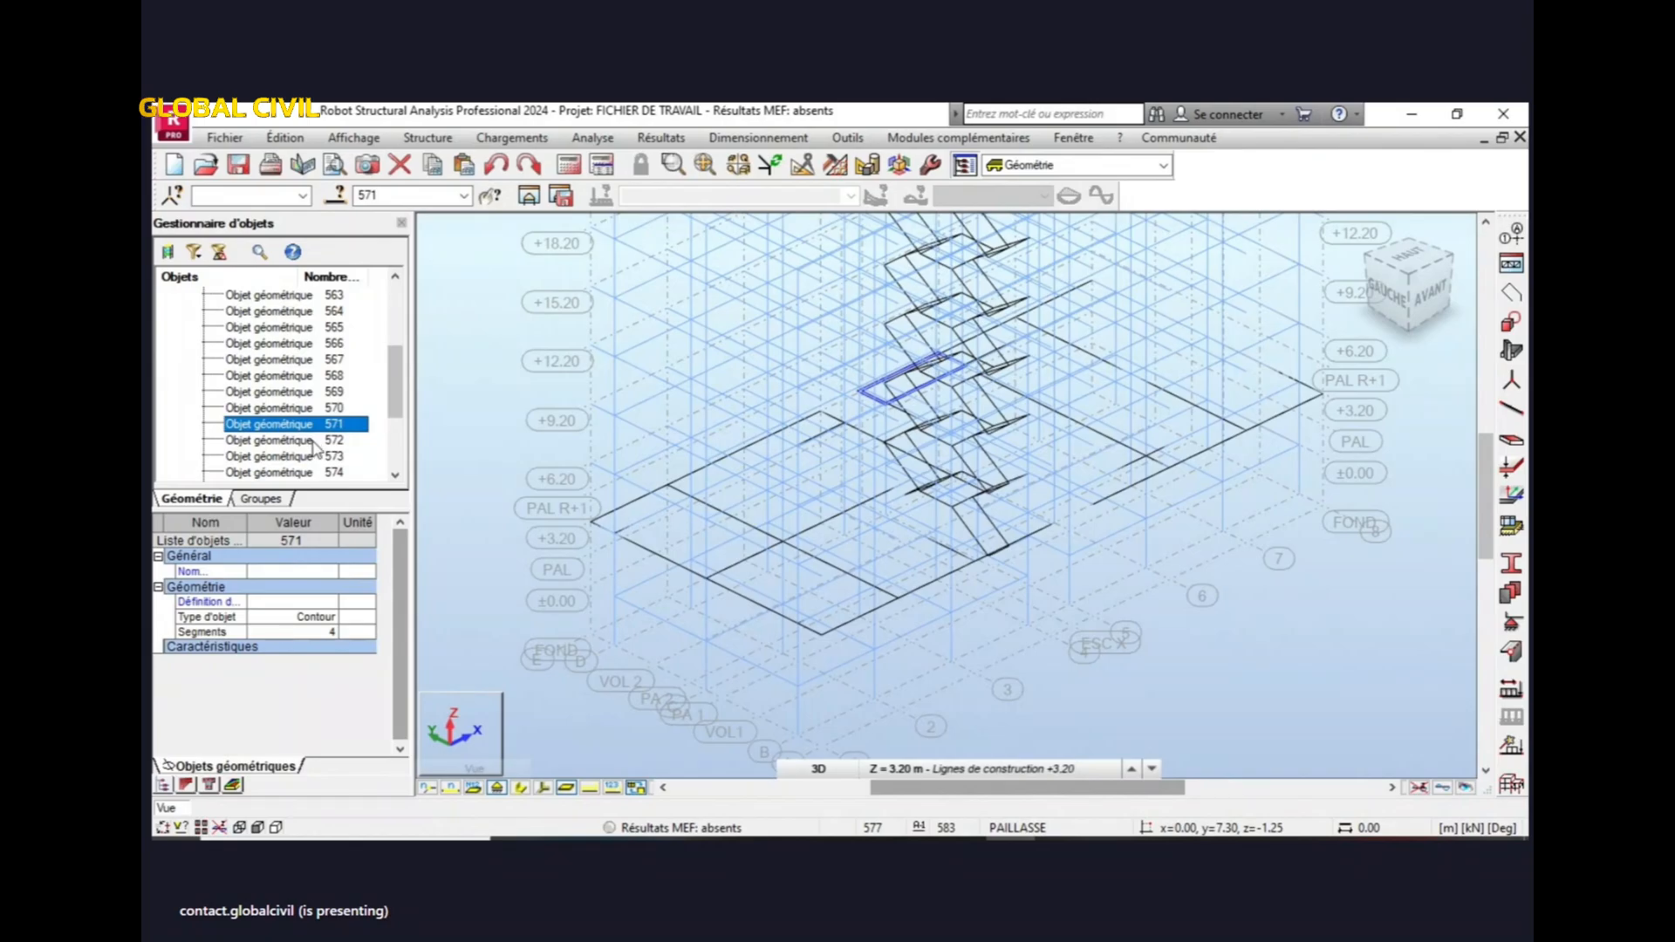
{"action": "left_click", "coordinate": [312, 443]}
{"action": "left_click", "coordinate": [314, 457]}
{"action": "scroll", "coordinate": [318, 456], "scroll_direction": "down", "scroll_amount": 1}
{"action": "left_click", "coordinate": [322, 426]}
{"action": "left_click", "coordinate": [324, 456]}
{"action": "scroll", "coordinate": [323, 460], "scroll_direction": "down", "scroll_amount": 2}
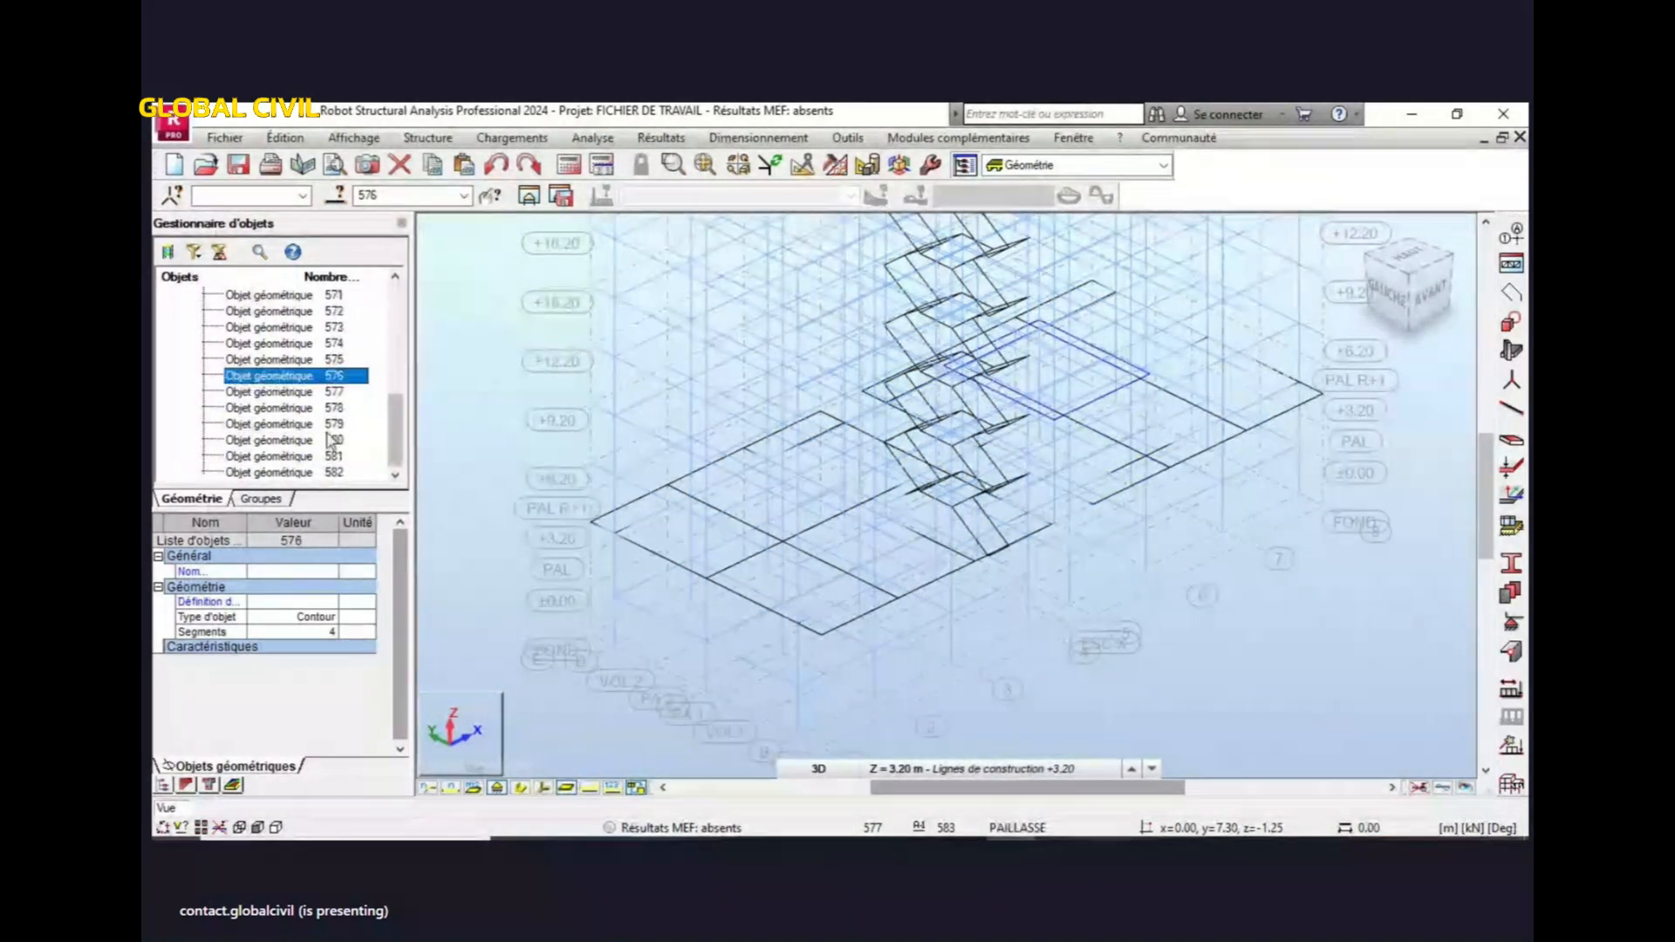
- Check the remaining geometric contours from 577 to 582 in the 3D view
{"action": "left_click", "coordinate": [322, 394]}
{"action": "left_click", "coordinate": [320, 424]}
{"action": "left_click", "coordinate": [319, 440]}
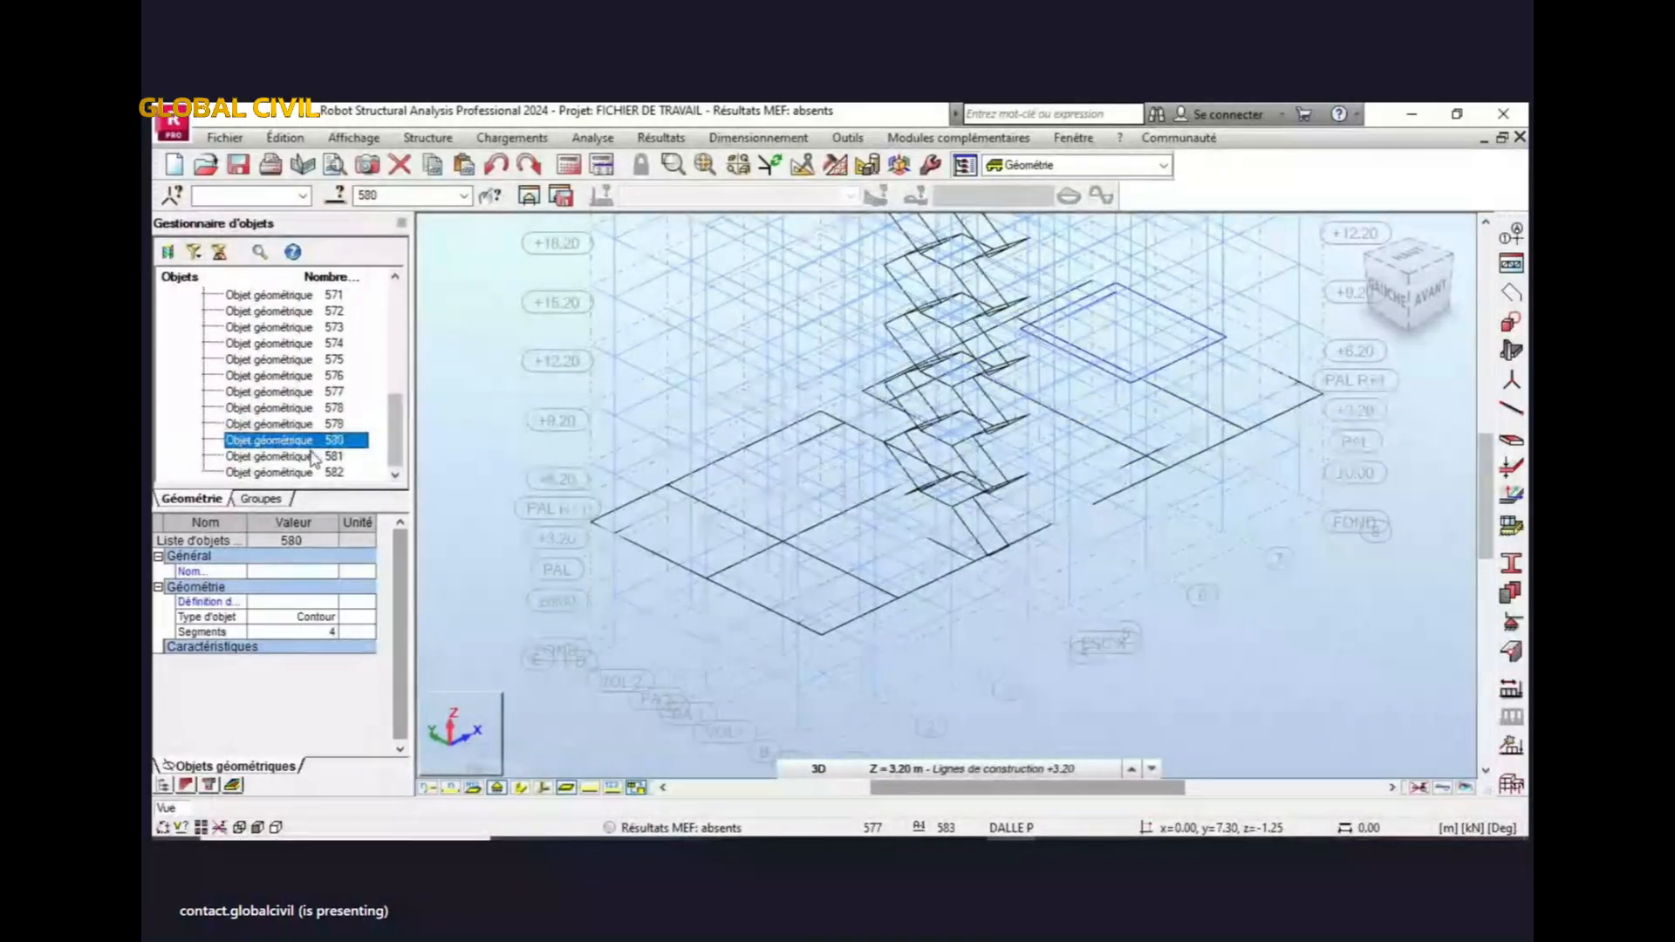
{"action": "left_click", "coordinate": [321, 458]}
{"action": "left_click", "coordinate": [326, 472]}
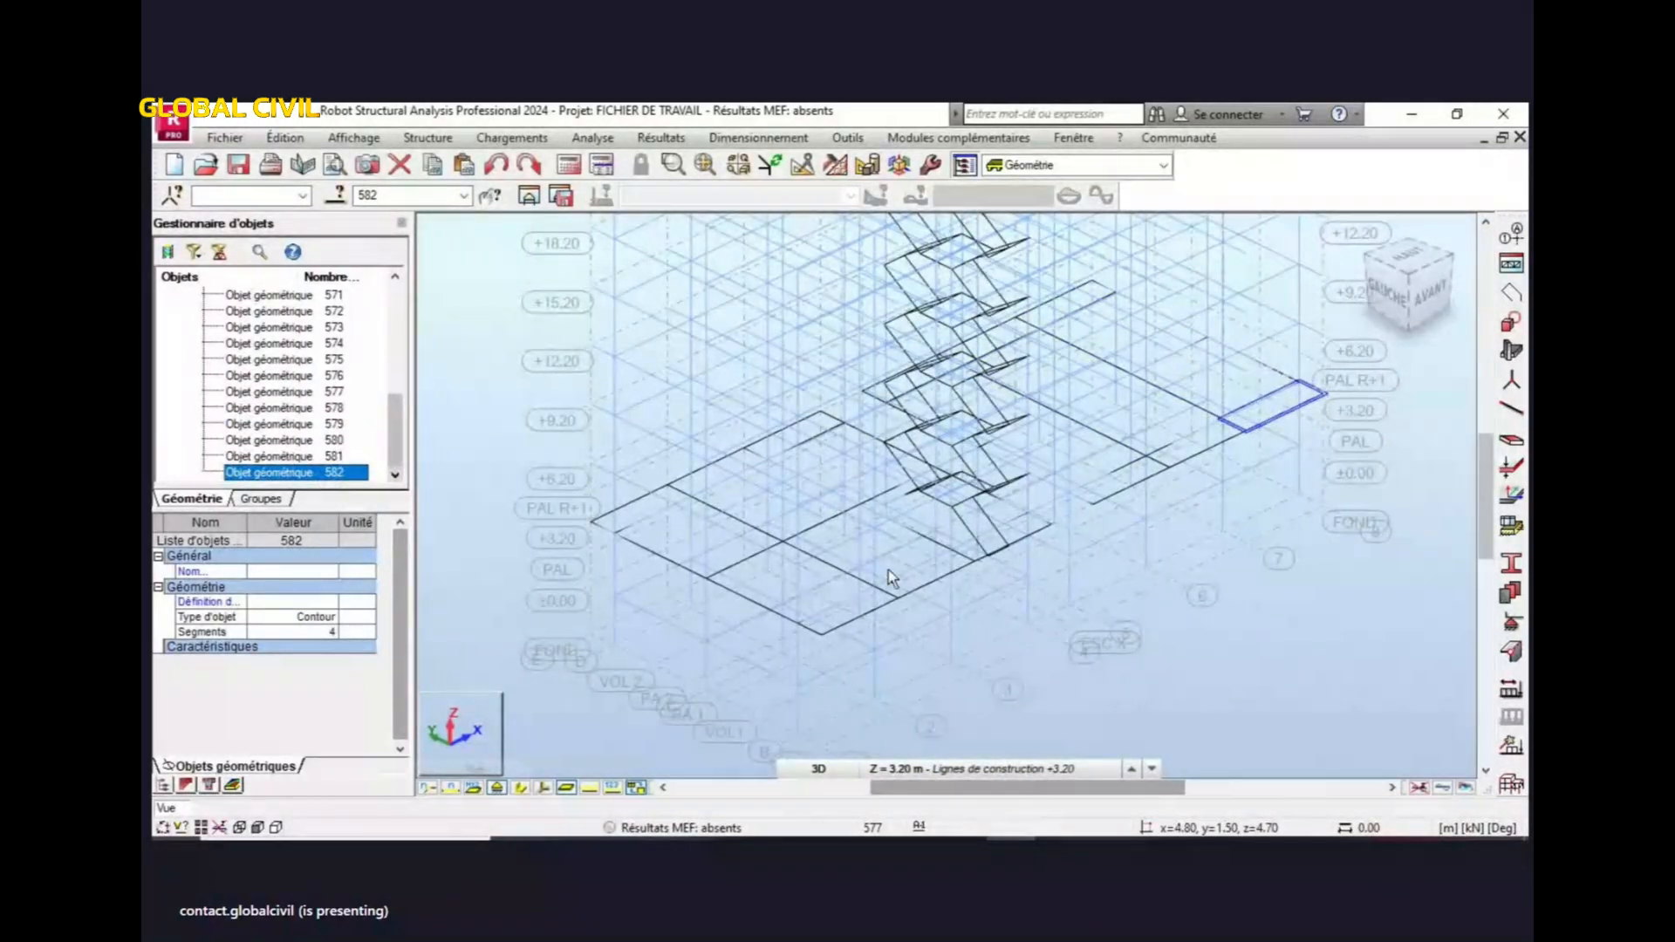
{"action": "scroll", "coordinate": [888, 602], "scroll_direction": "down", "scroll_amount": 1}
{"action": "middle_click_drag", "start_coordinate": [889, 603], "coordinate": [869, 630]}
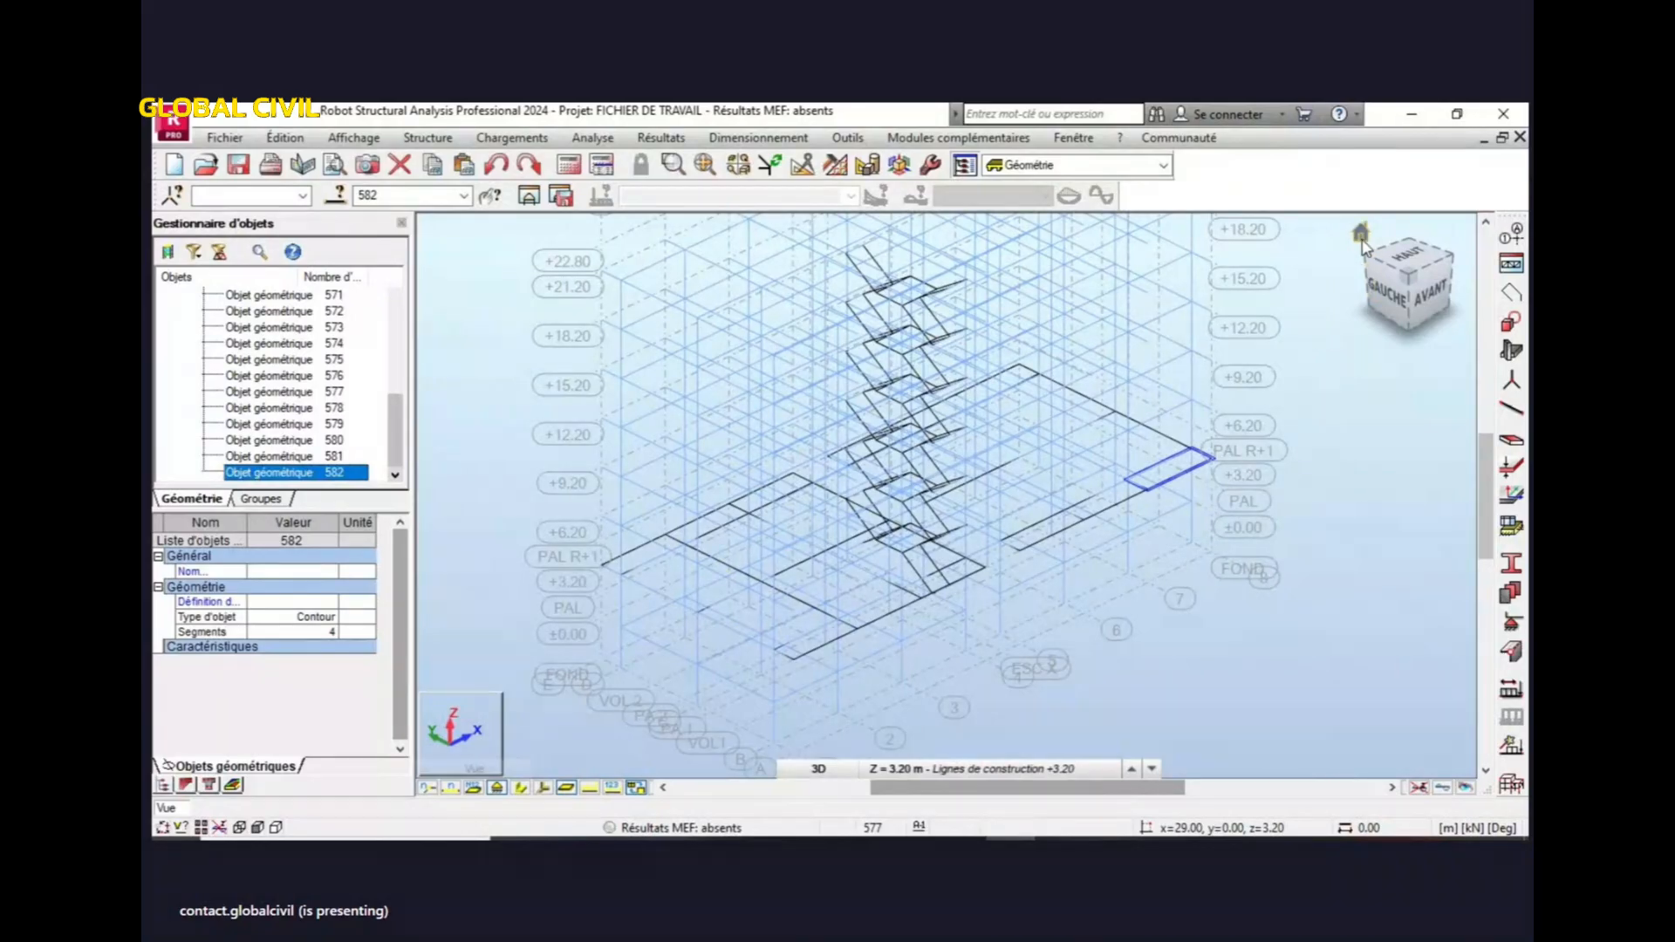
- Select all geometric contours from 559 to 582 and highlight the selection text 559A582 for reuse
{"action": "left_click", "coordinate": [1361, 241]}
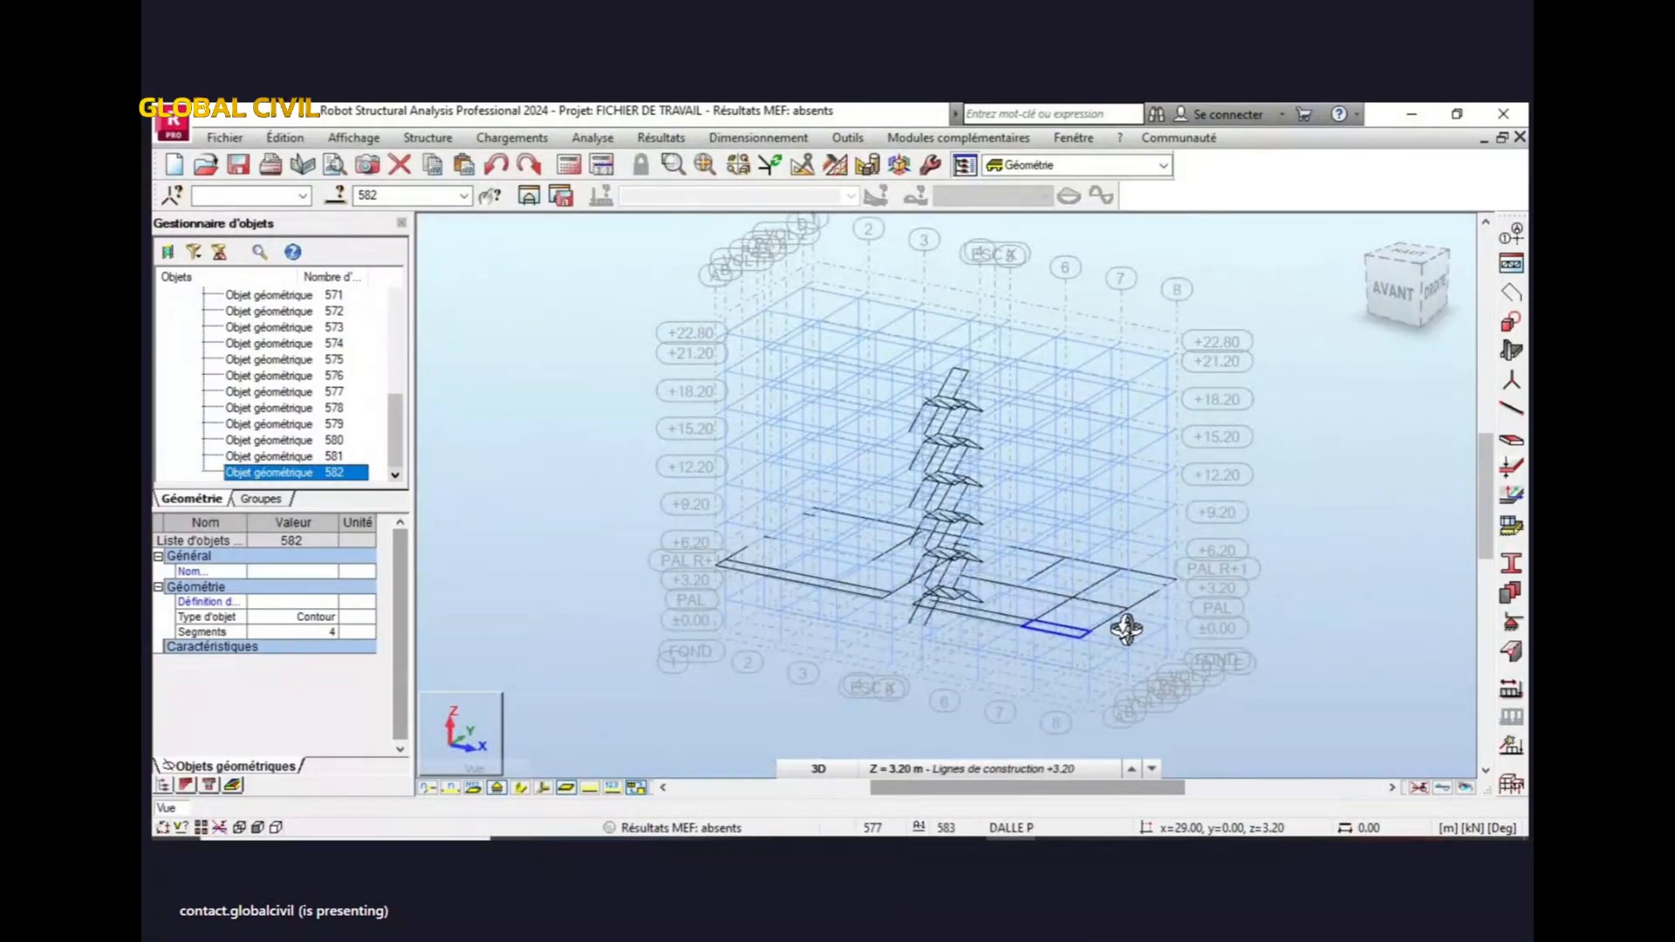
{"action": "scroll", "coordinate": [1125, 628], "scroll_direction": "up", "scroll_amount": 2}
{"action": "mouse_move", "coordinate": [393, 429]}
{"action": "left_mouse_down"}
{"action": "mouse_move", "coordinate": [407, 309]}
{"action": "mouse_move", "coordinate": [391, 445]}
{"action": "left_mouse_up"}
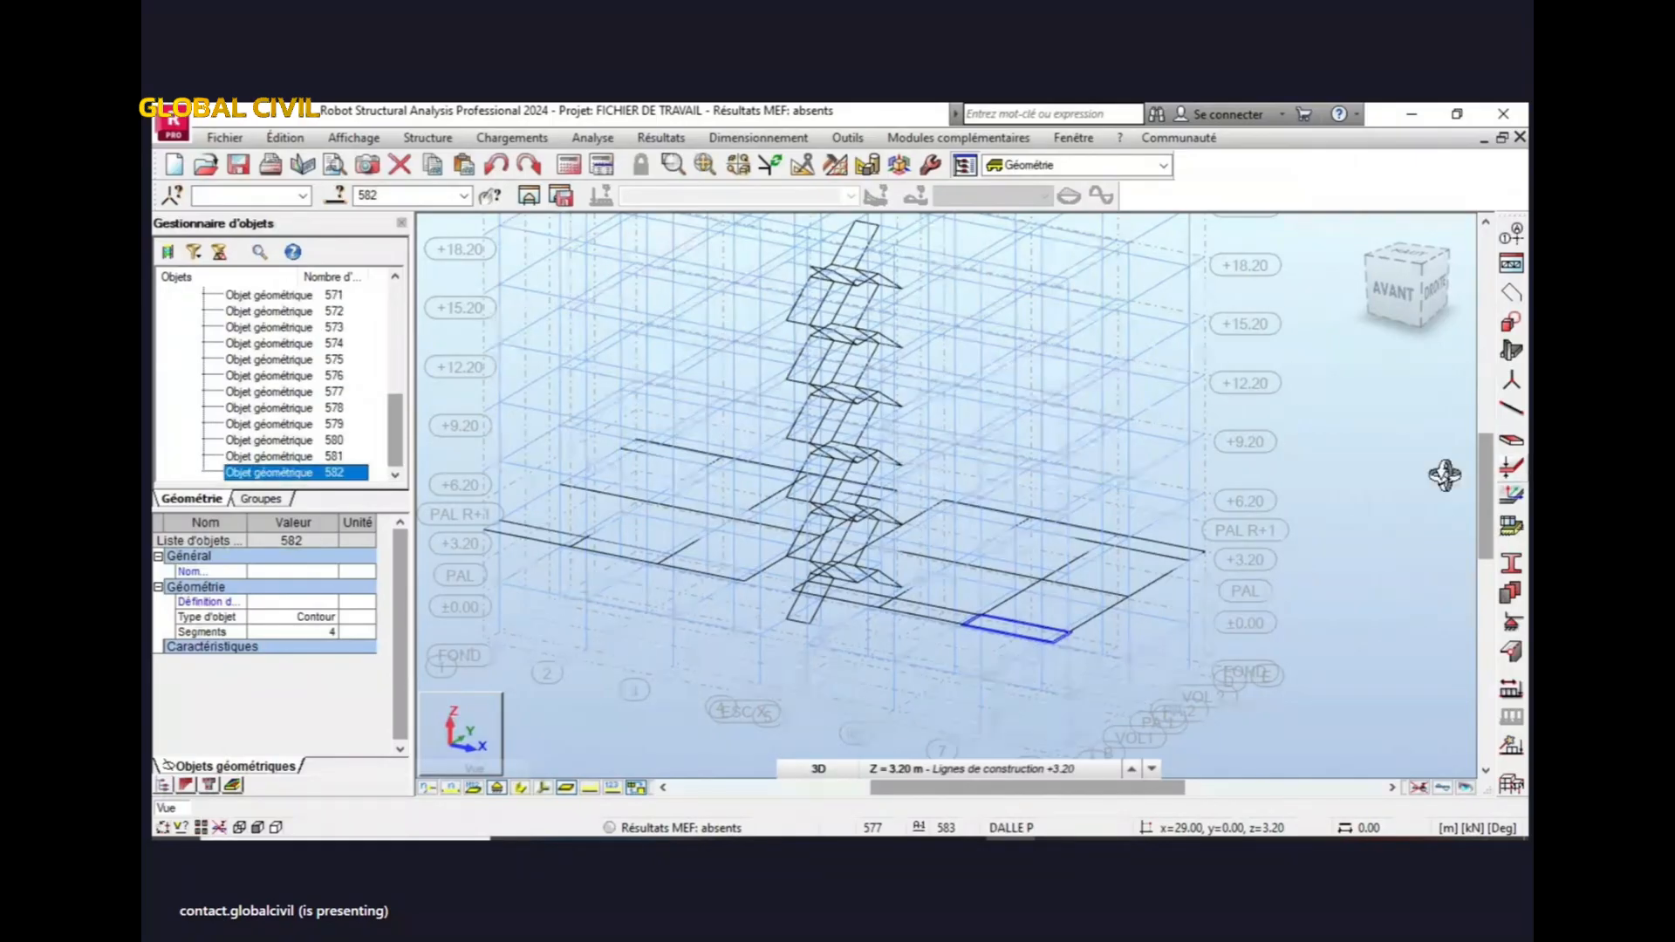
{"action": "left_click_drag", "start_coordinate": [391, 447], "coordinate": [389, 331]}
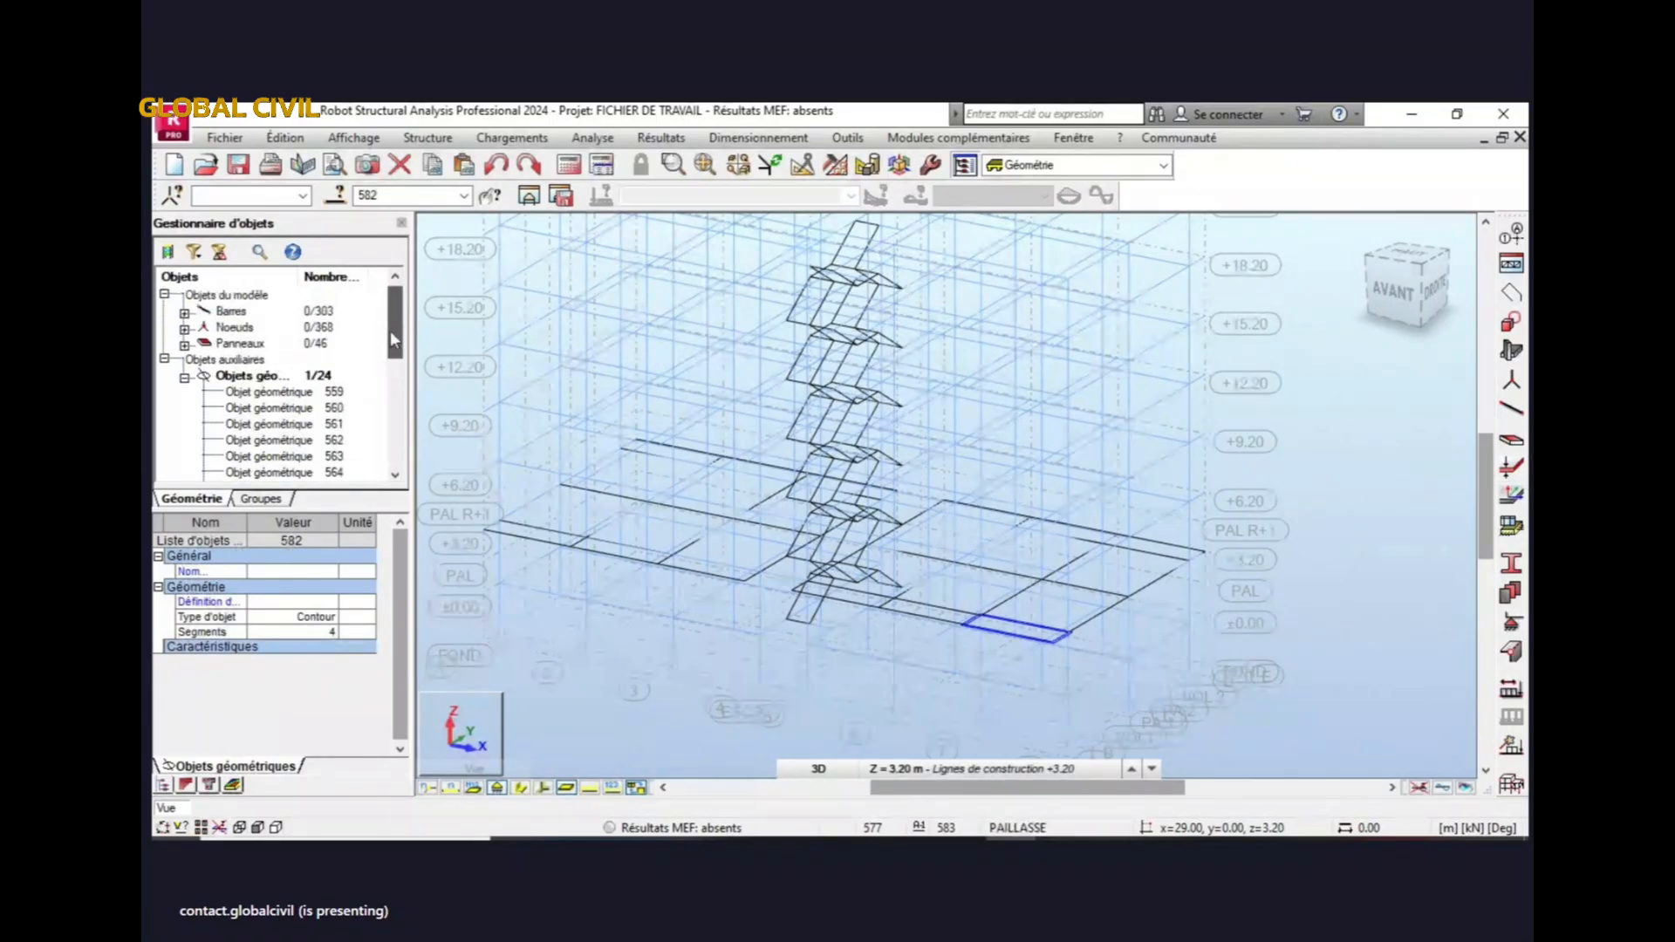
{"action": "left_click", "coordinate": [281, 393], "text": "shift"}
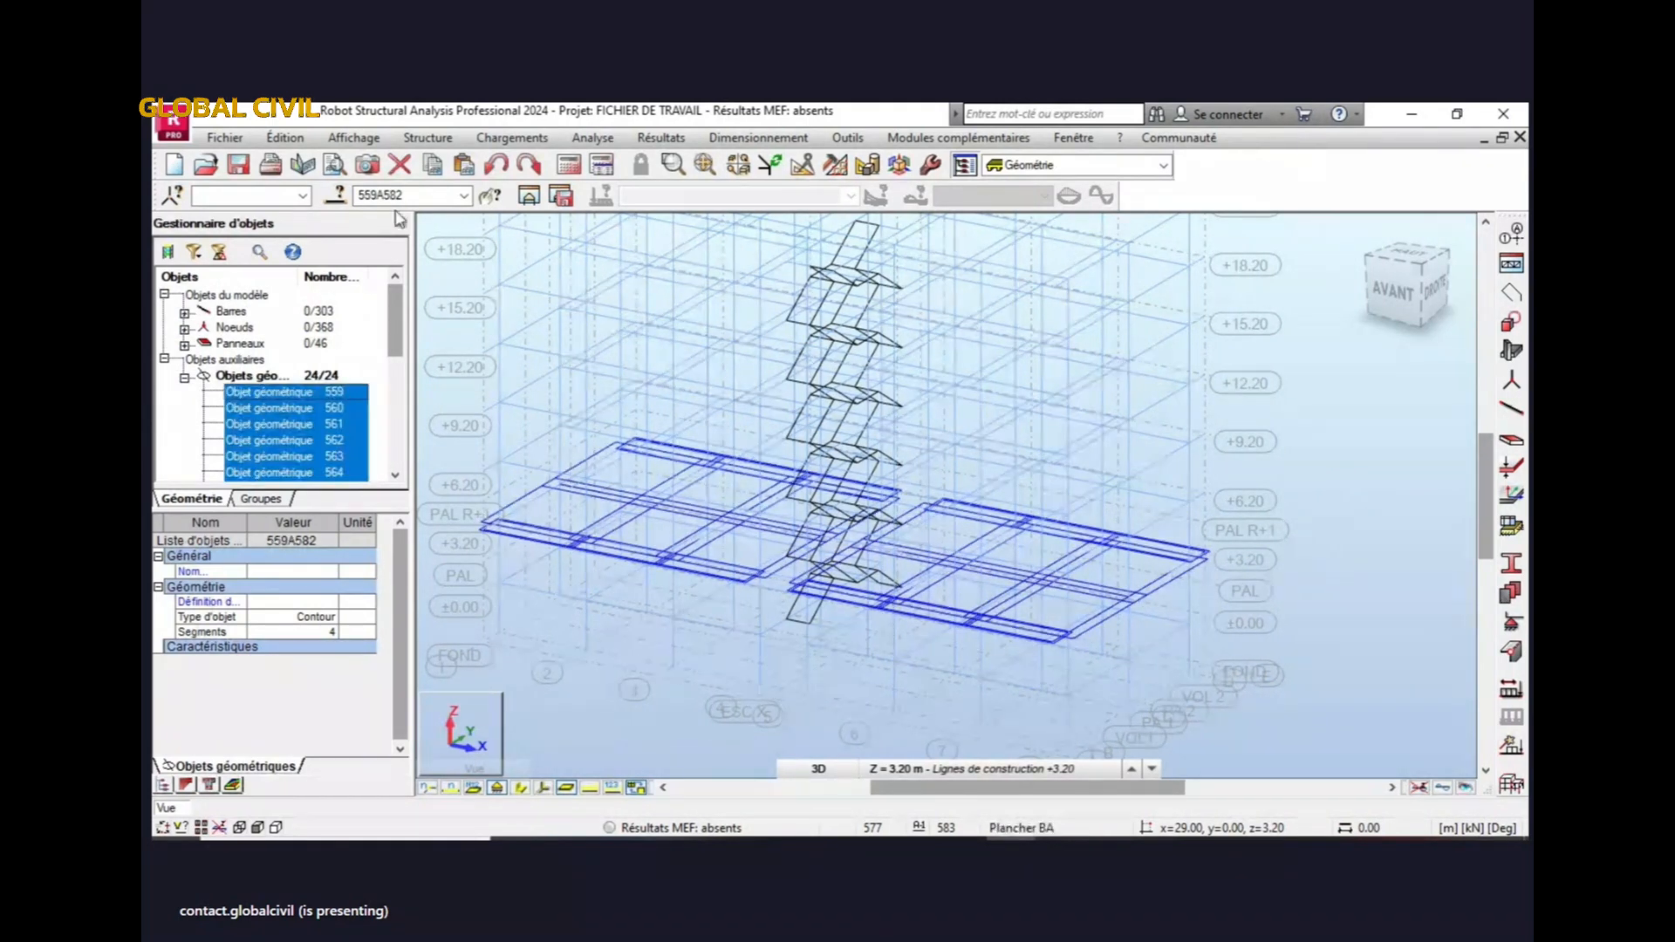
{"action": "double_click", "coordinate": [419, 193]}
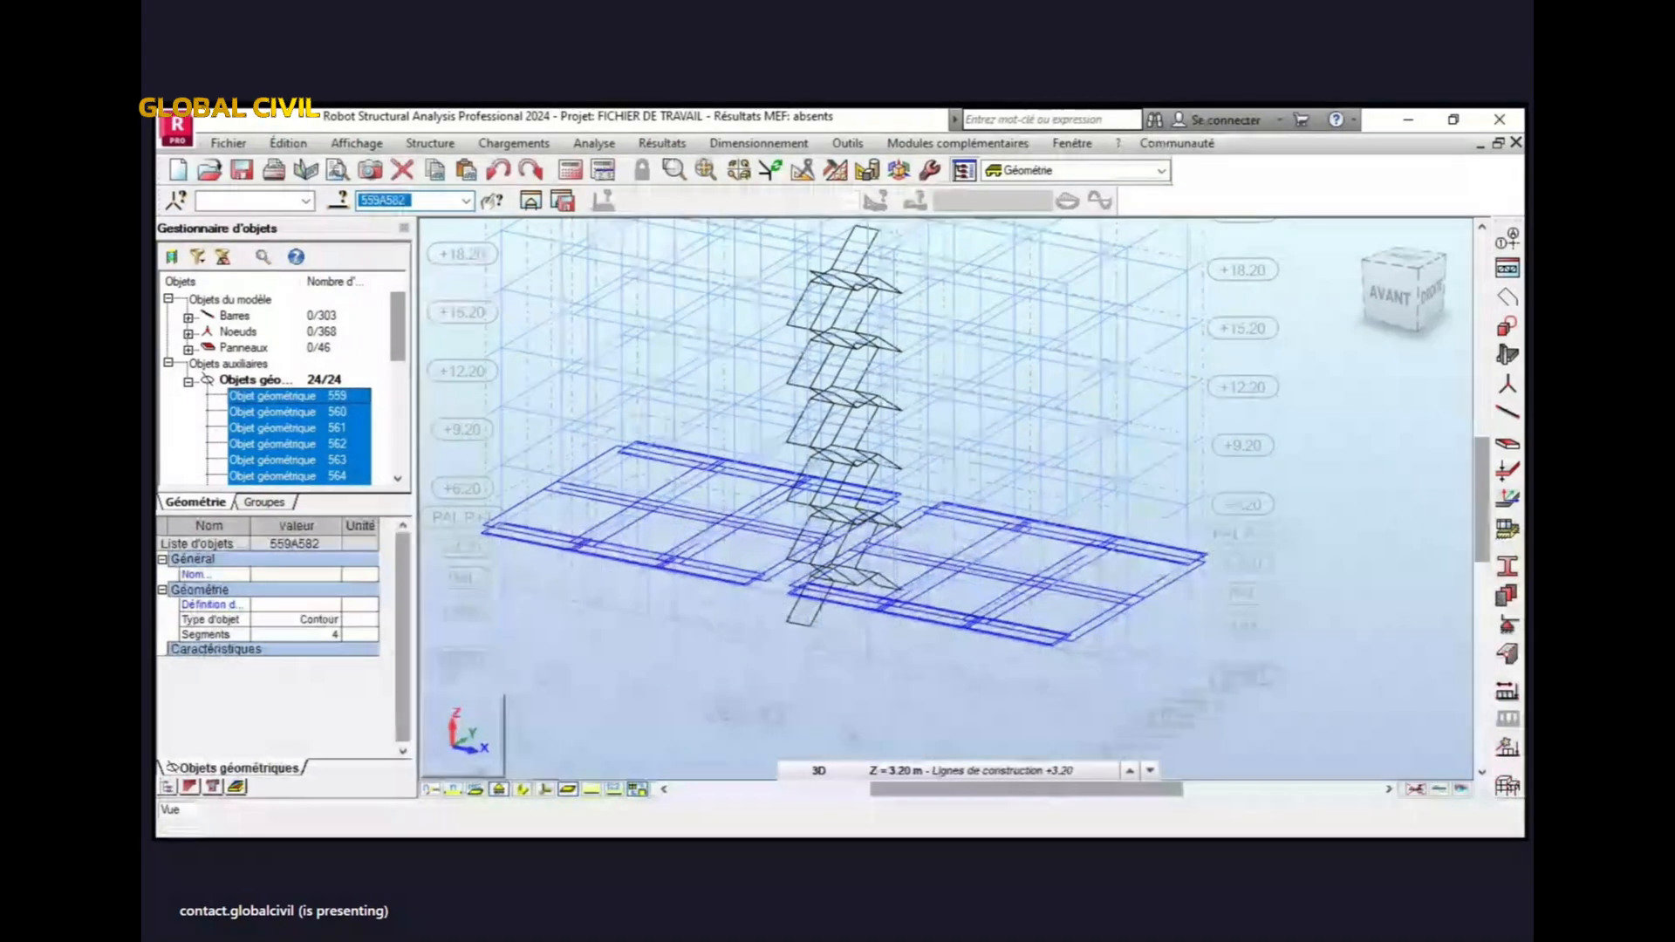
- Create floor panels from object list 559A582 with Plancher BA reinforcement and DALLE E thickness, and close the panel definition
{"action": "left_click", "coordinate": [1513, 450]}
{"action": "left_click", "coordinate": [1229, 500]}
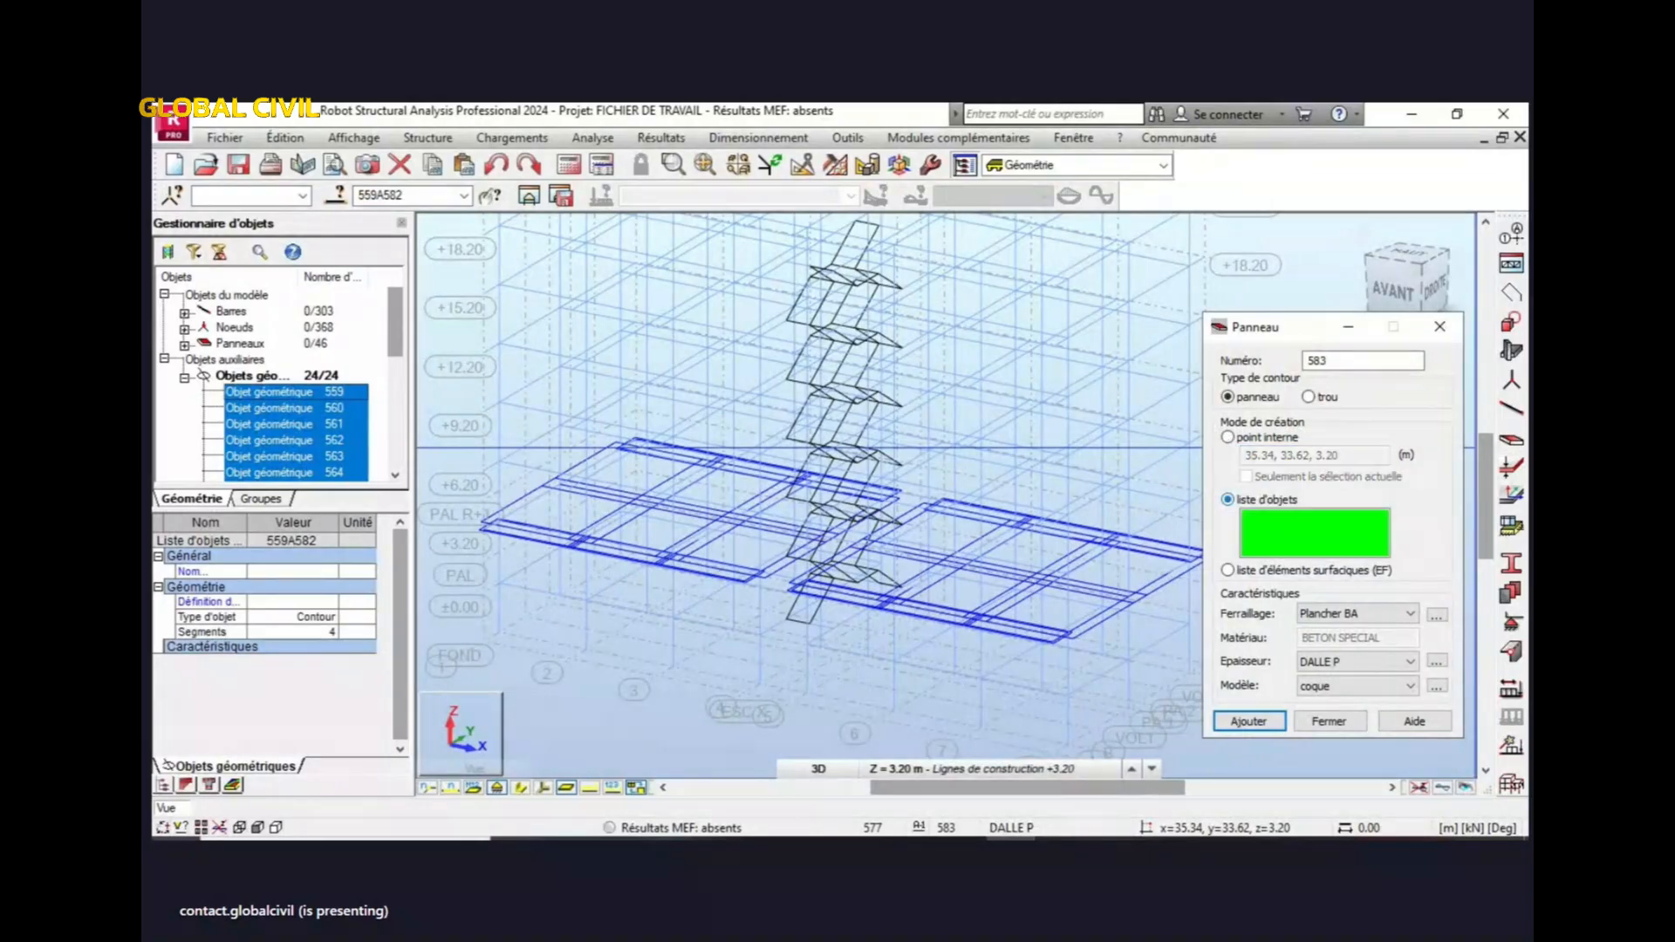
{"action": "left_click", "coordinate": [1308, 531]}
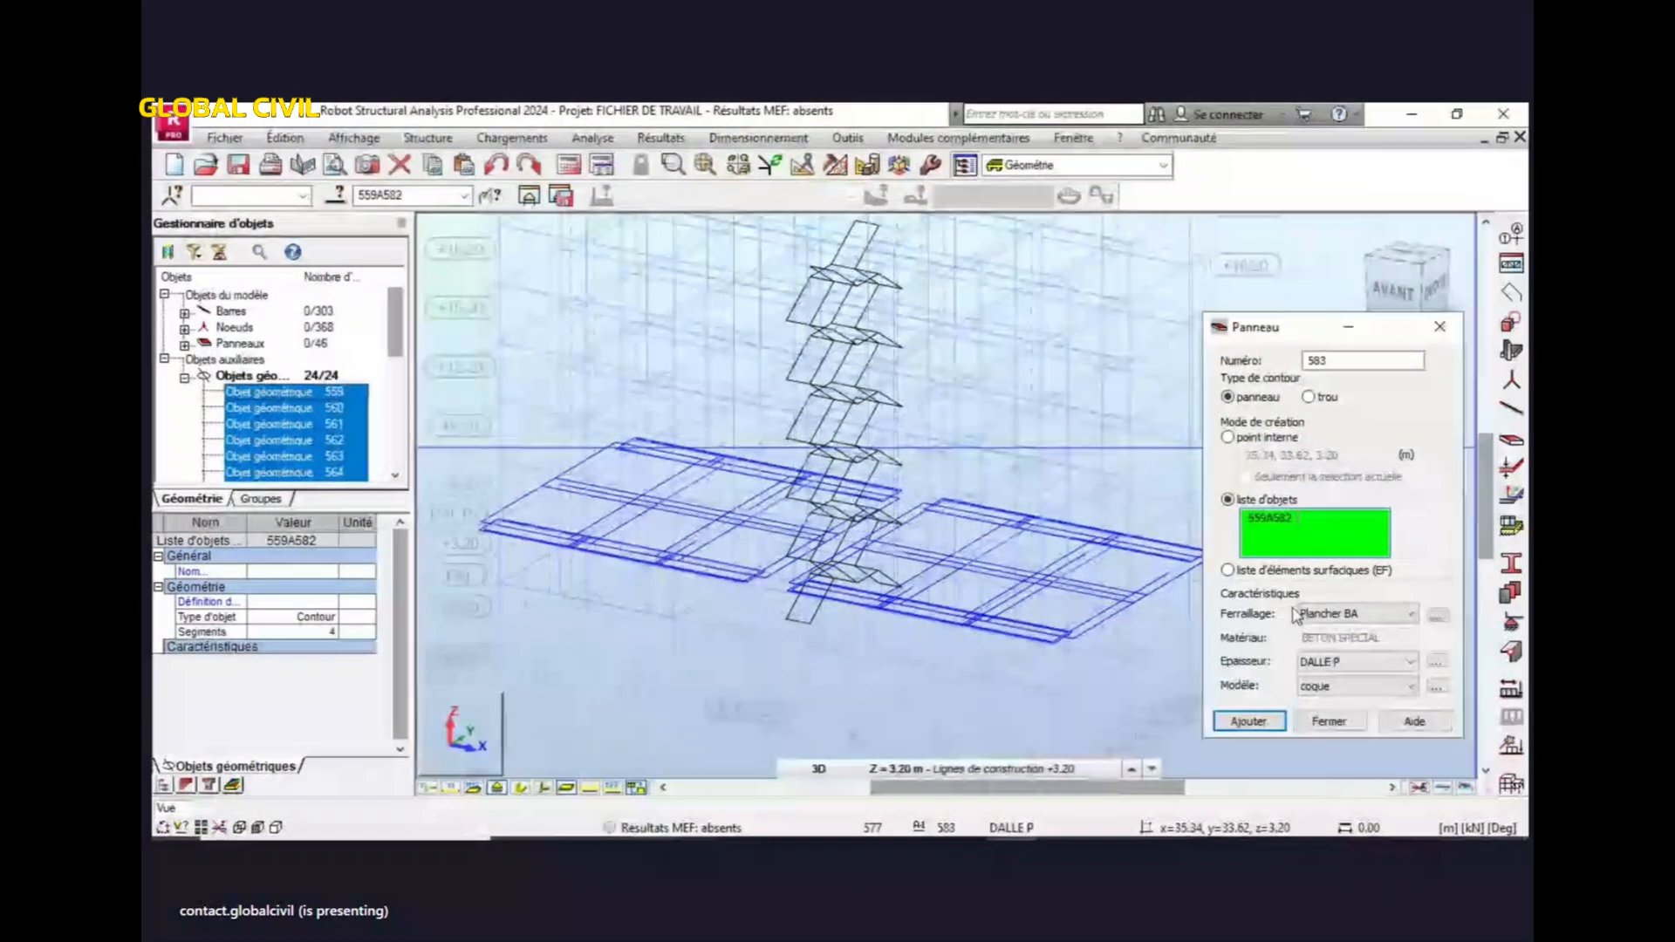
{"action": "left_click", "coordinate": [1321, 665]}
{"action": "left_click", "coordinate": [1353, 680]}
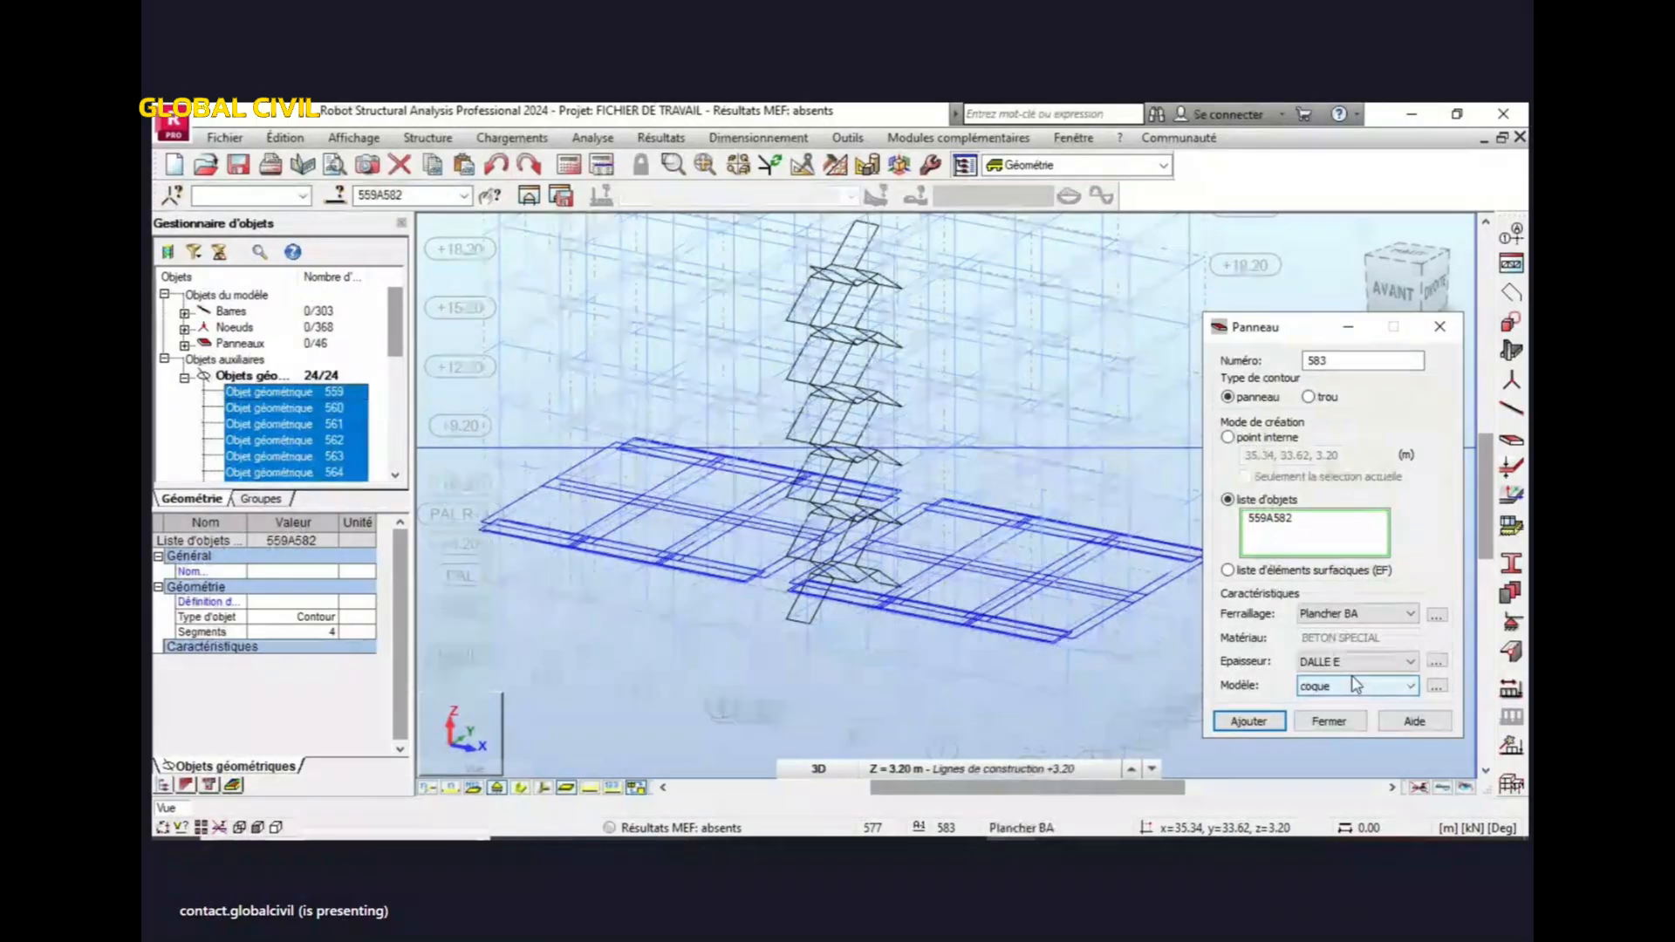
{"action": "left_click", "coordinate": [1264, 723]}
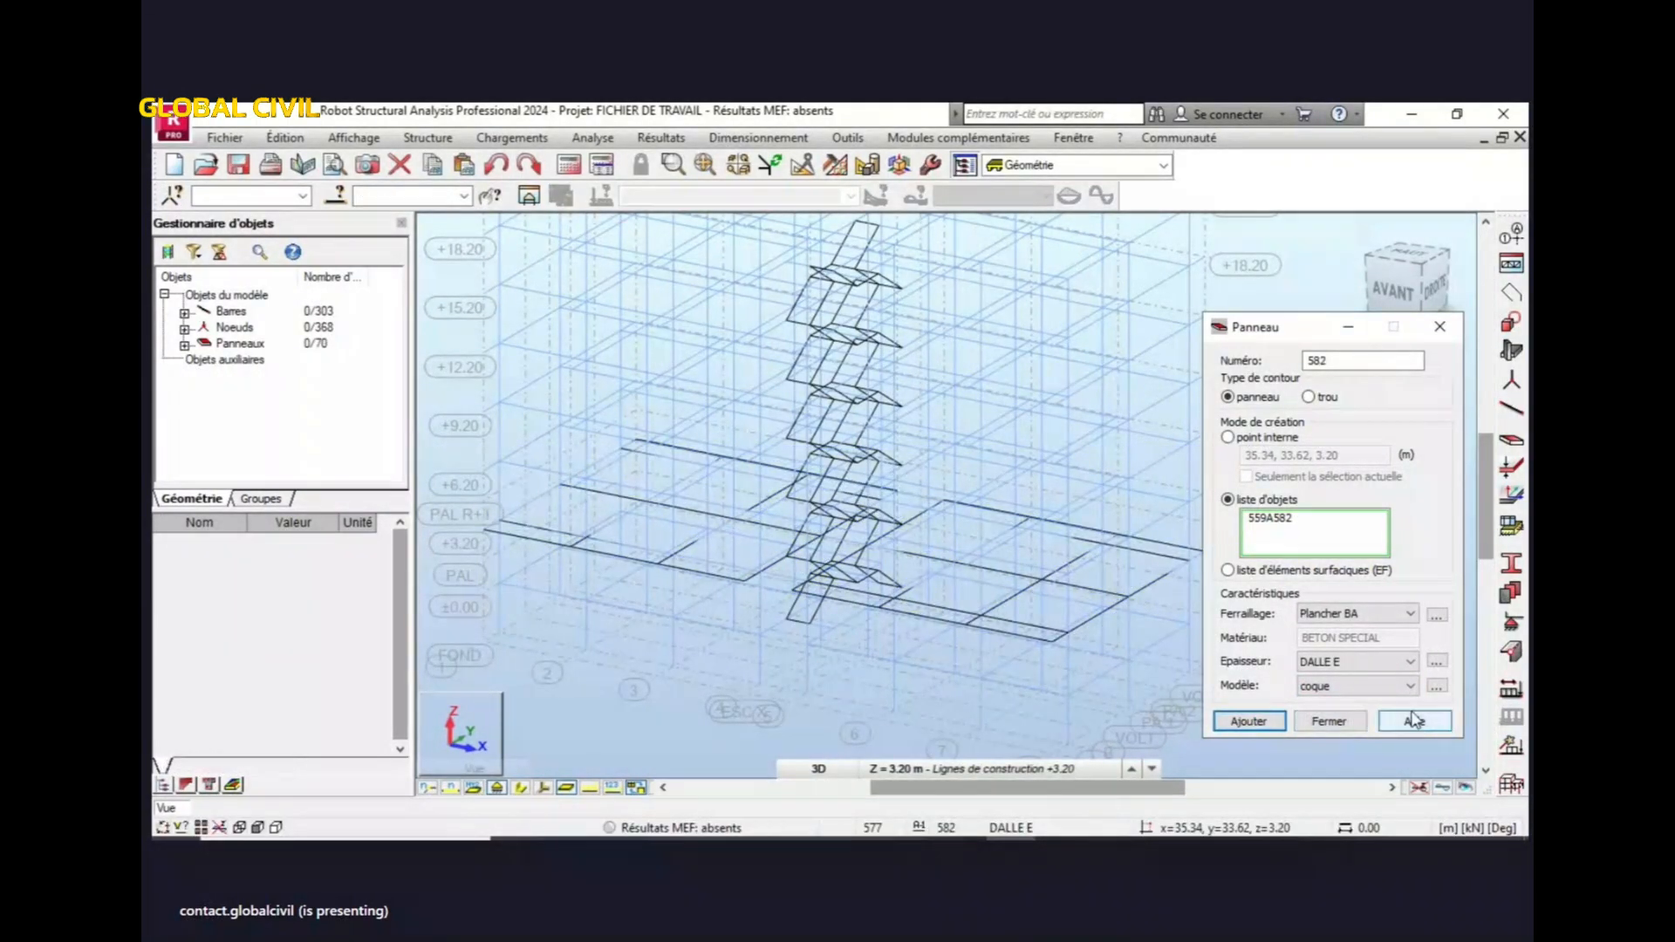
{"action": "left_click", "coordinate": [1453, 340]}
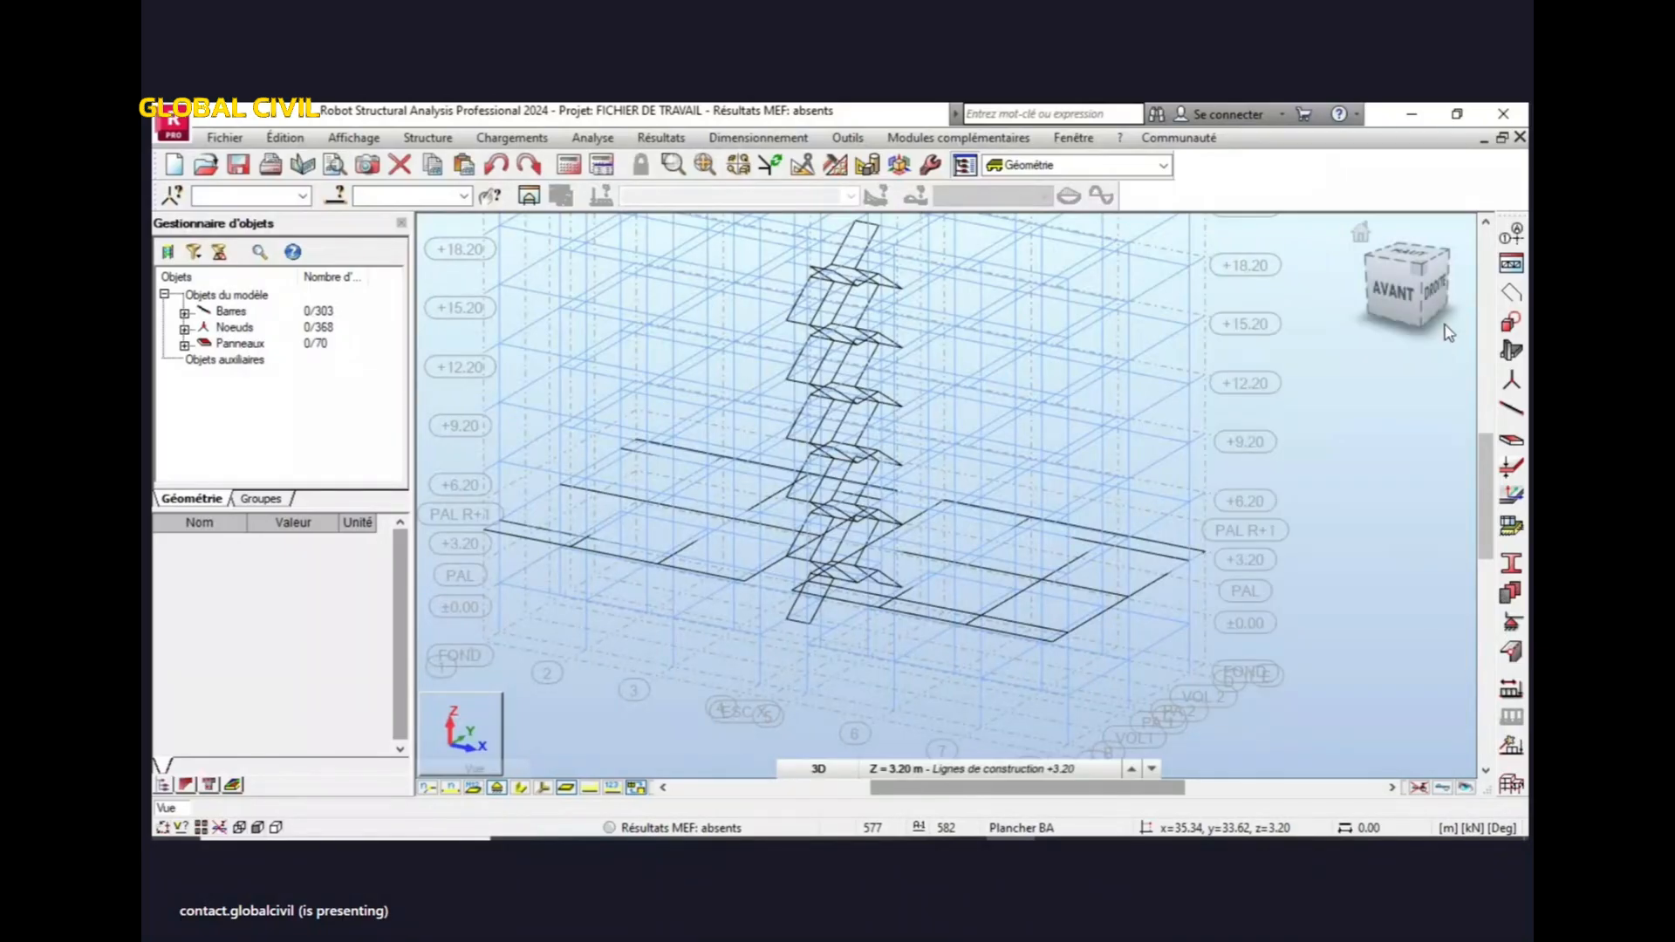
- Restore the full bar and panel display and inspect the floor panels around the staircase from the front
{"action": "right_click", "coordinate": [1328, 494]}
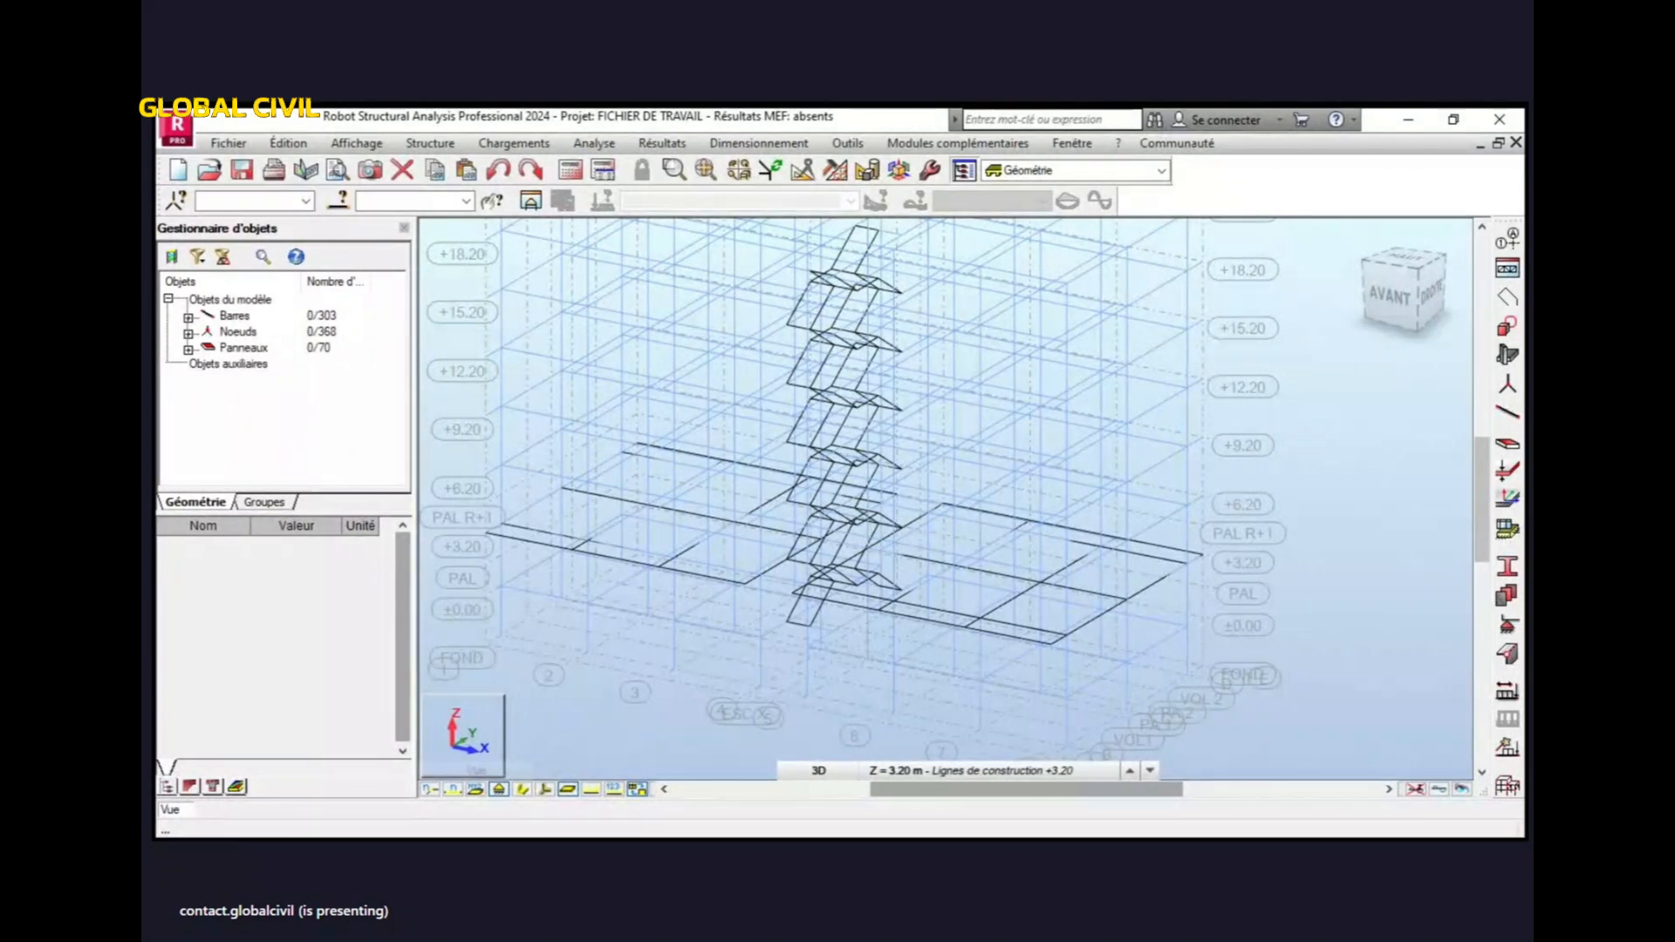
{"action": "left_click", "coordinate": [1307, 725]}
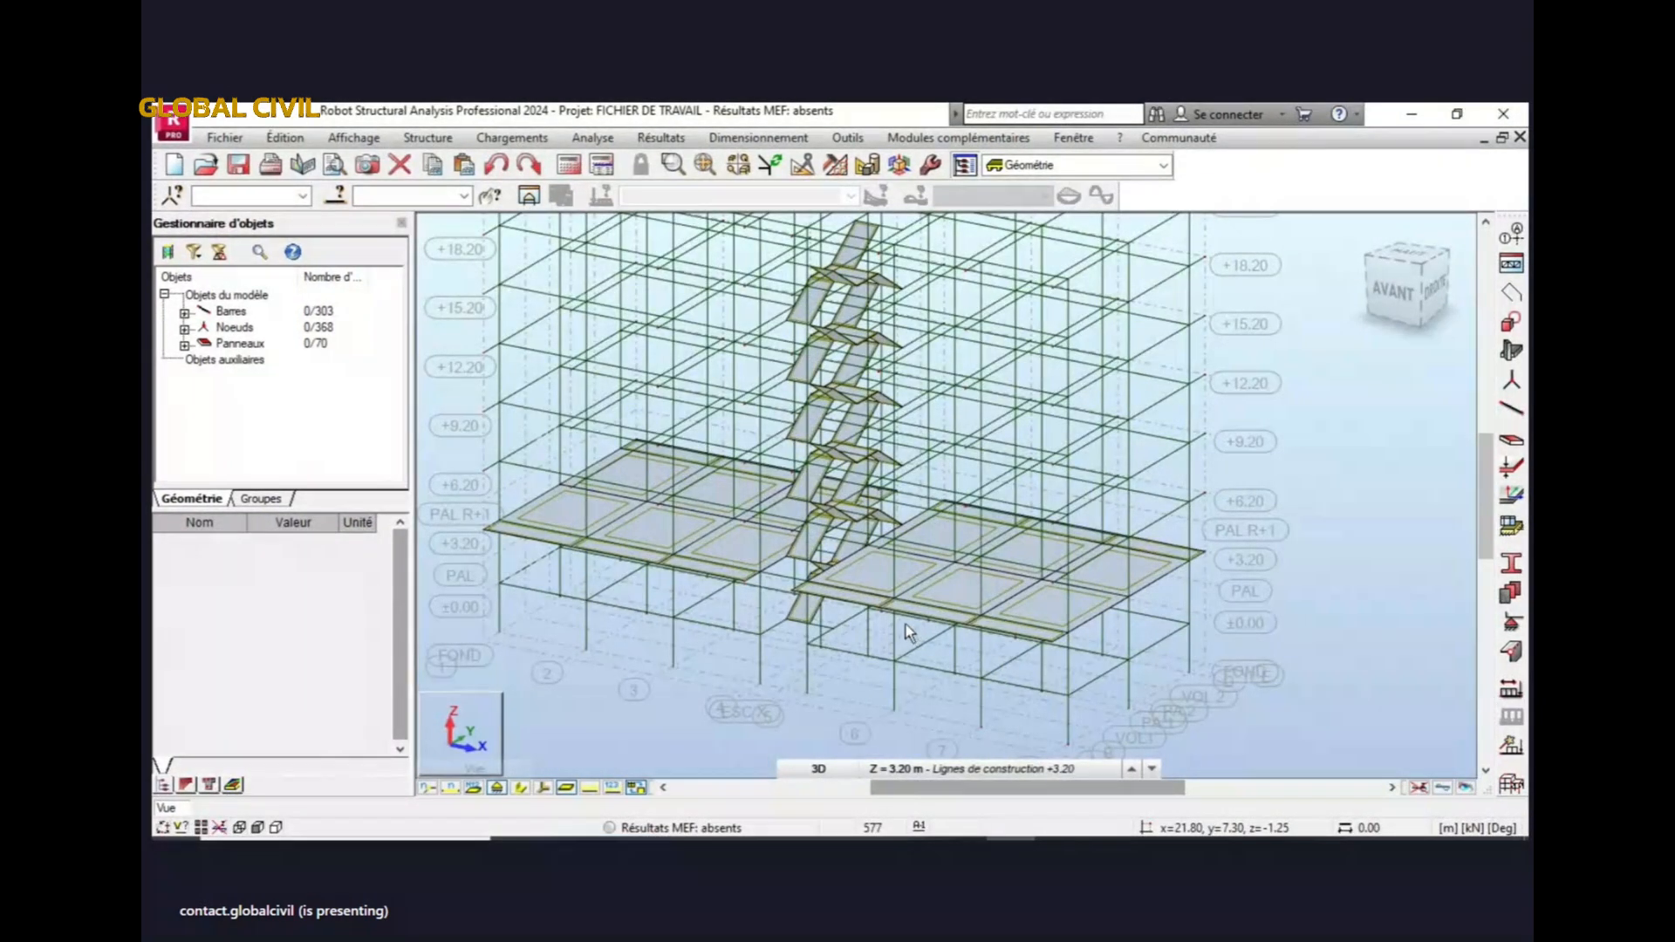
{"action": "scroll", "coordinate": [907, 627], "scroll_direction": "up", "scroll_amount": 5}
{"action": "middle_click_drag", "start_coordinate": [960, 604], "coordinate": [935, 580], "text": "shift"}
{"action": "scroll", "coordinate": [816, 509], "scroll_direction": "up", "scroll_amount": 3}
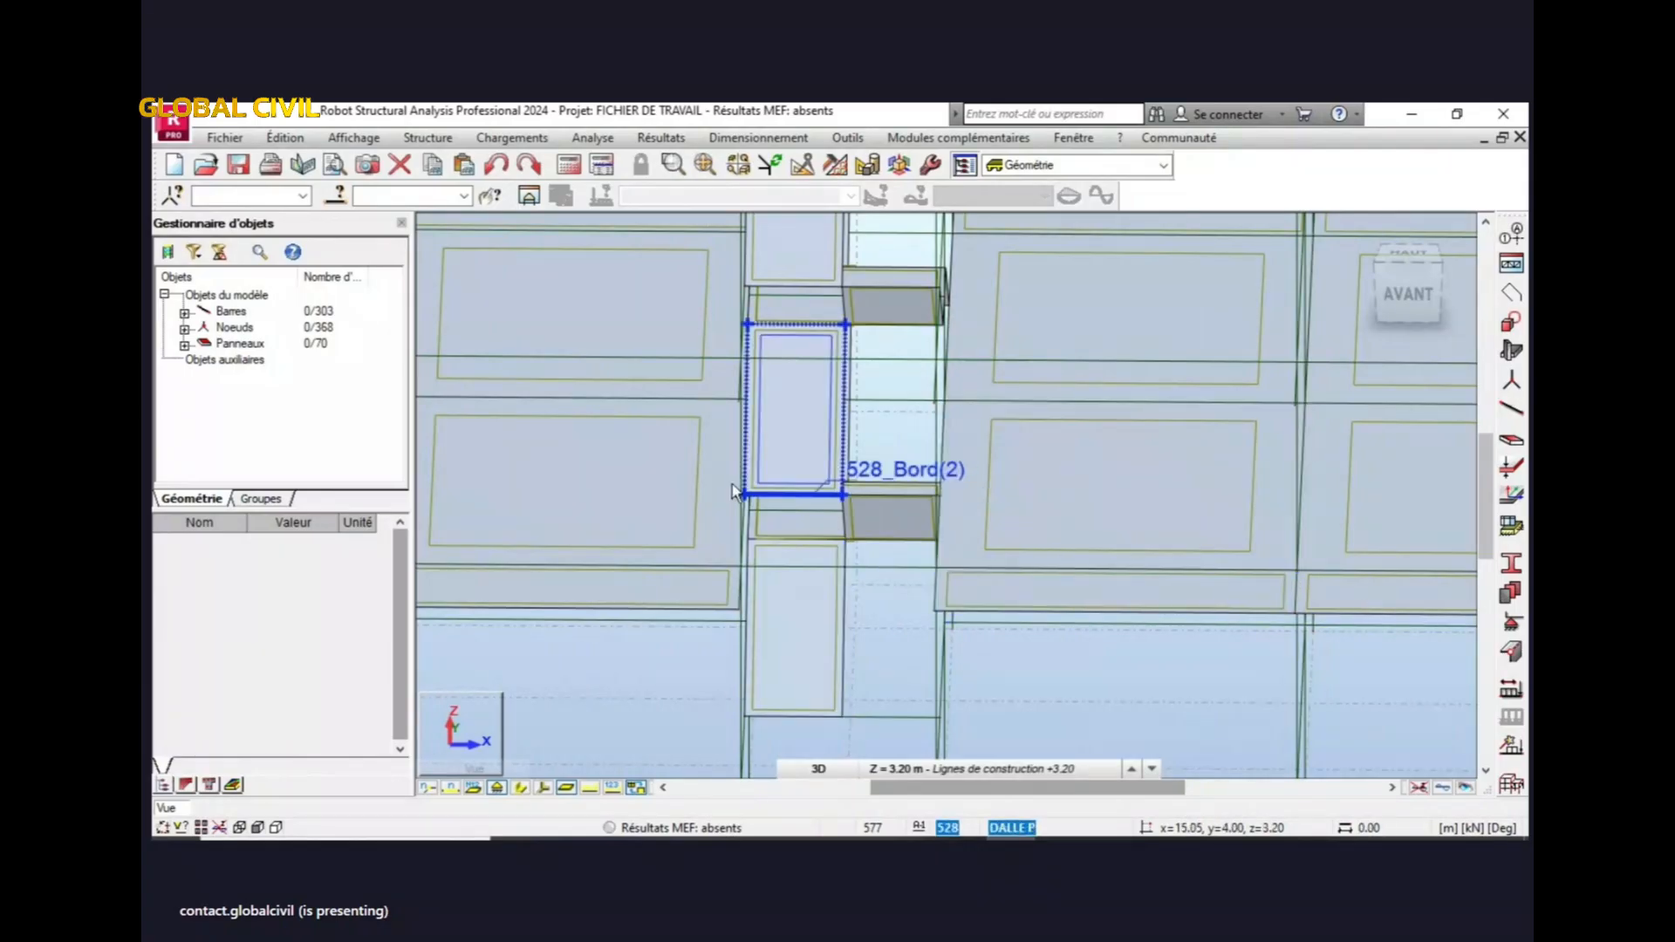
{"action": "scroll", "coordinate": [898, 564], "scroll_direction": "down", "scroll_amount": 5}
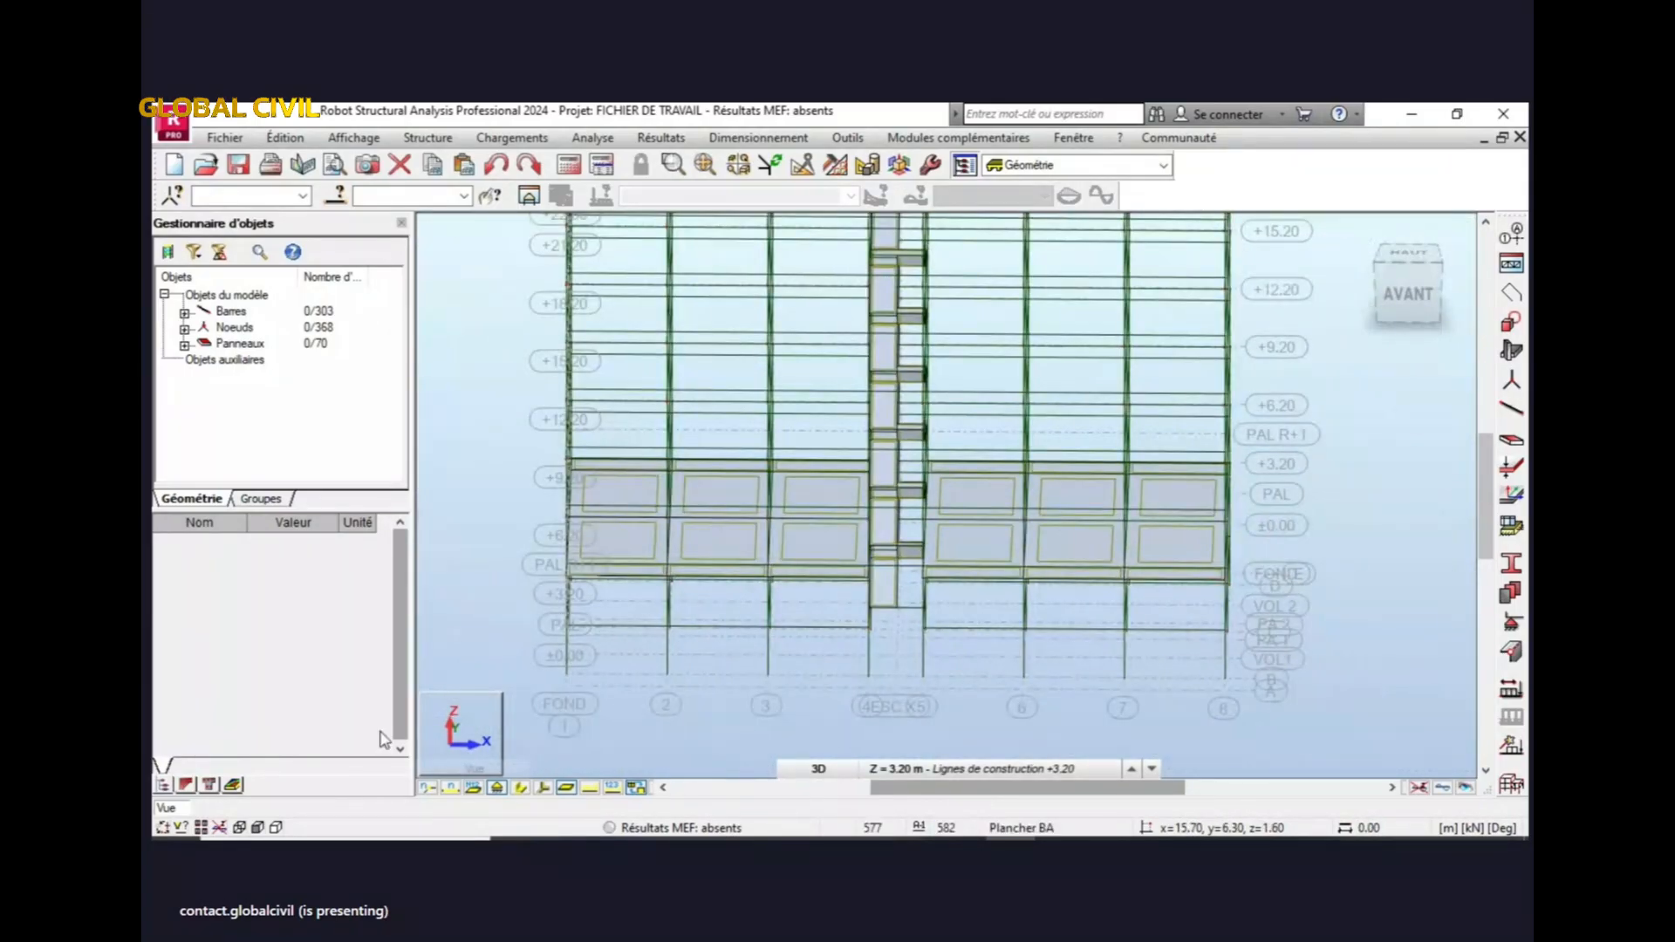
- Switch to the 2D XY plan at level 3.20, close up on the stair bay between axes 4 and 5
{"action": "left_click", "coordinate": [478, 752]}
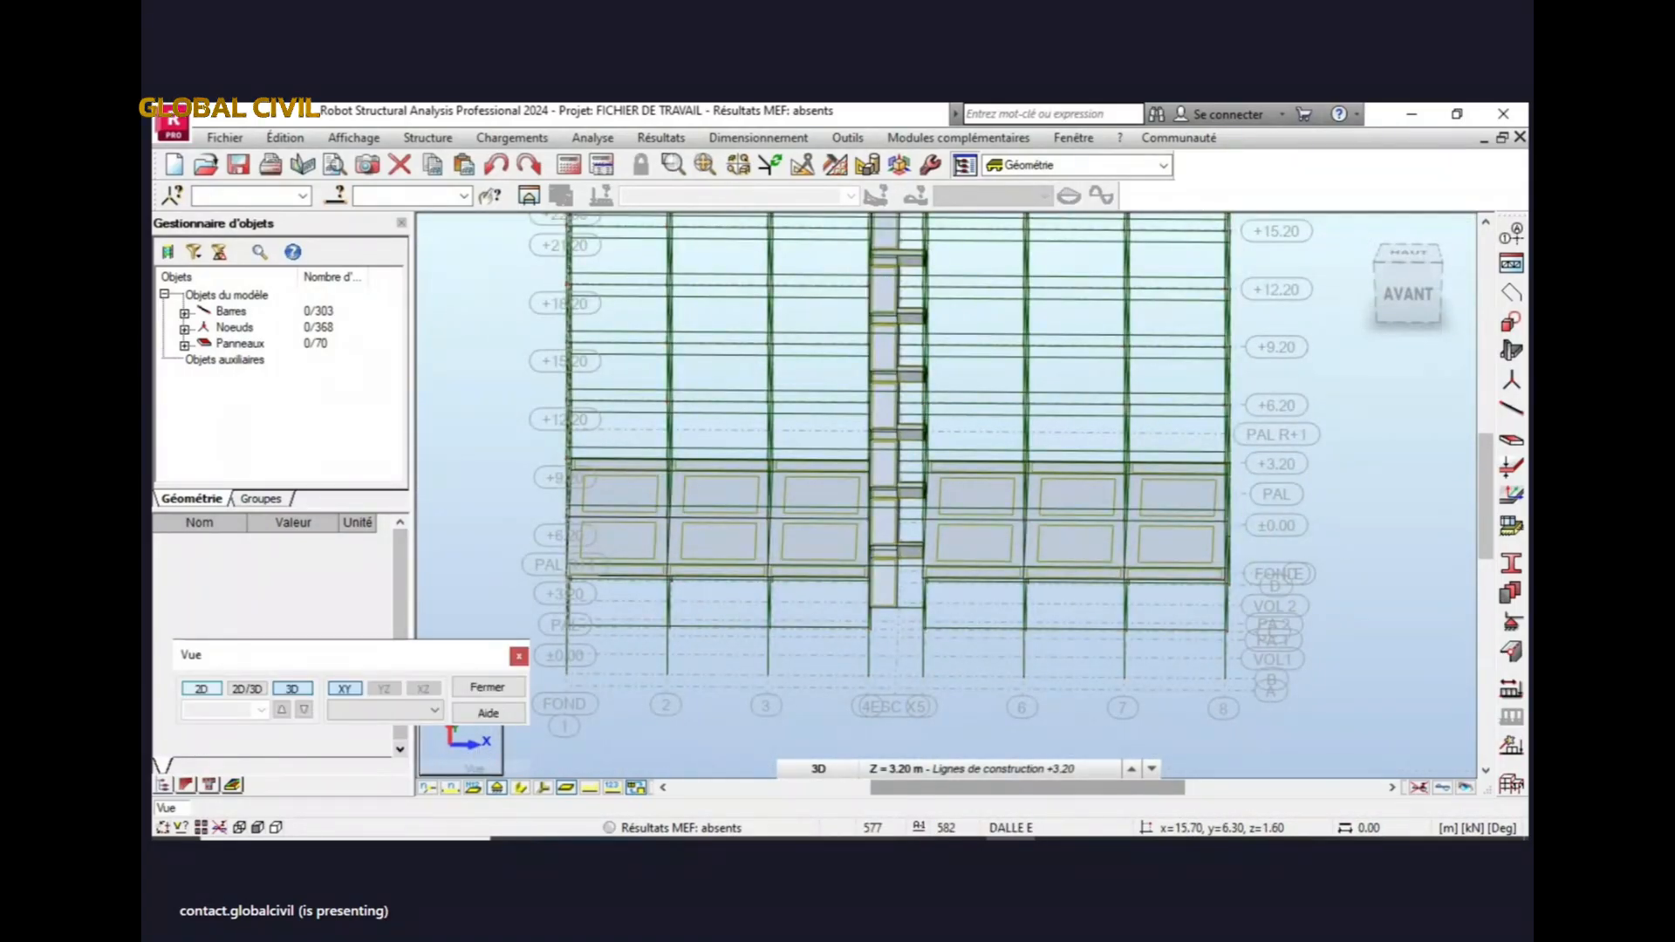
{"action": "left_click", "coordinate": [201, 688]}
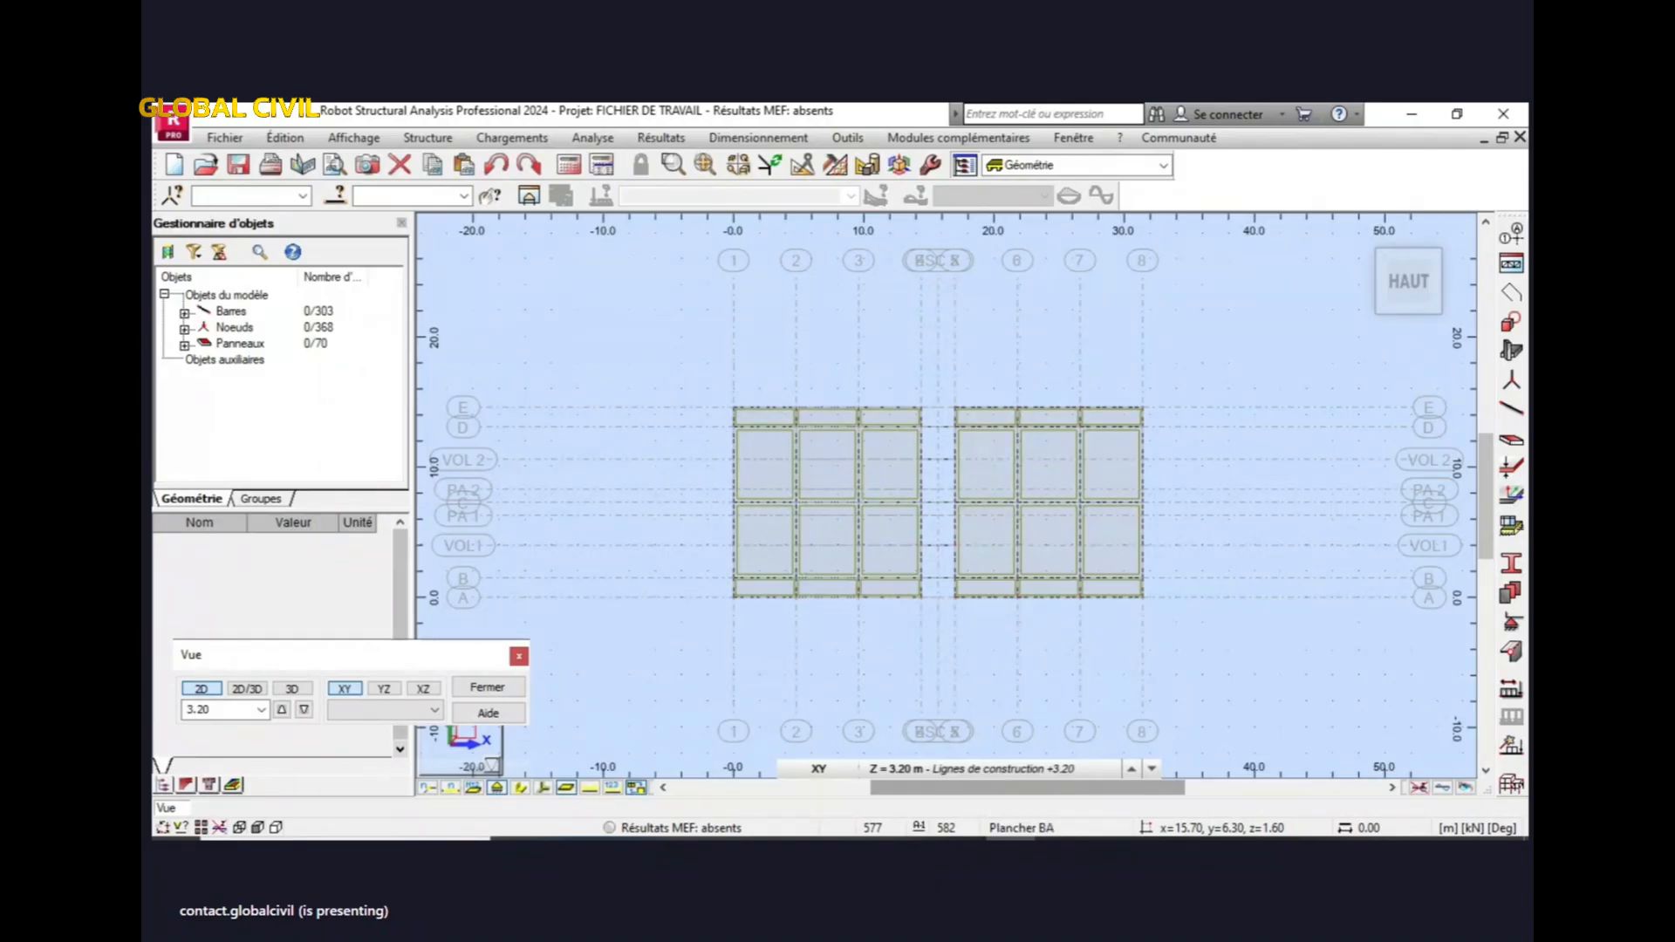
{"action": "scroll", "coordinate": [888, 595], "scroll_direction": "up", "scroll_amount": 3}
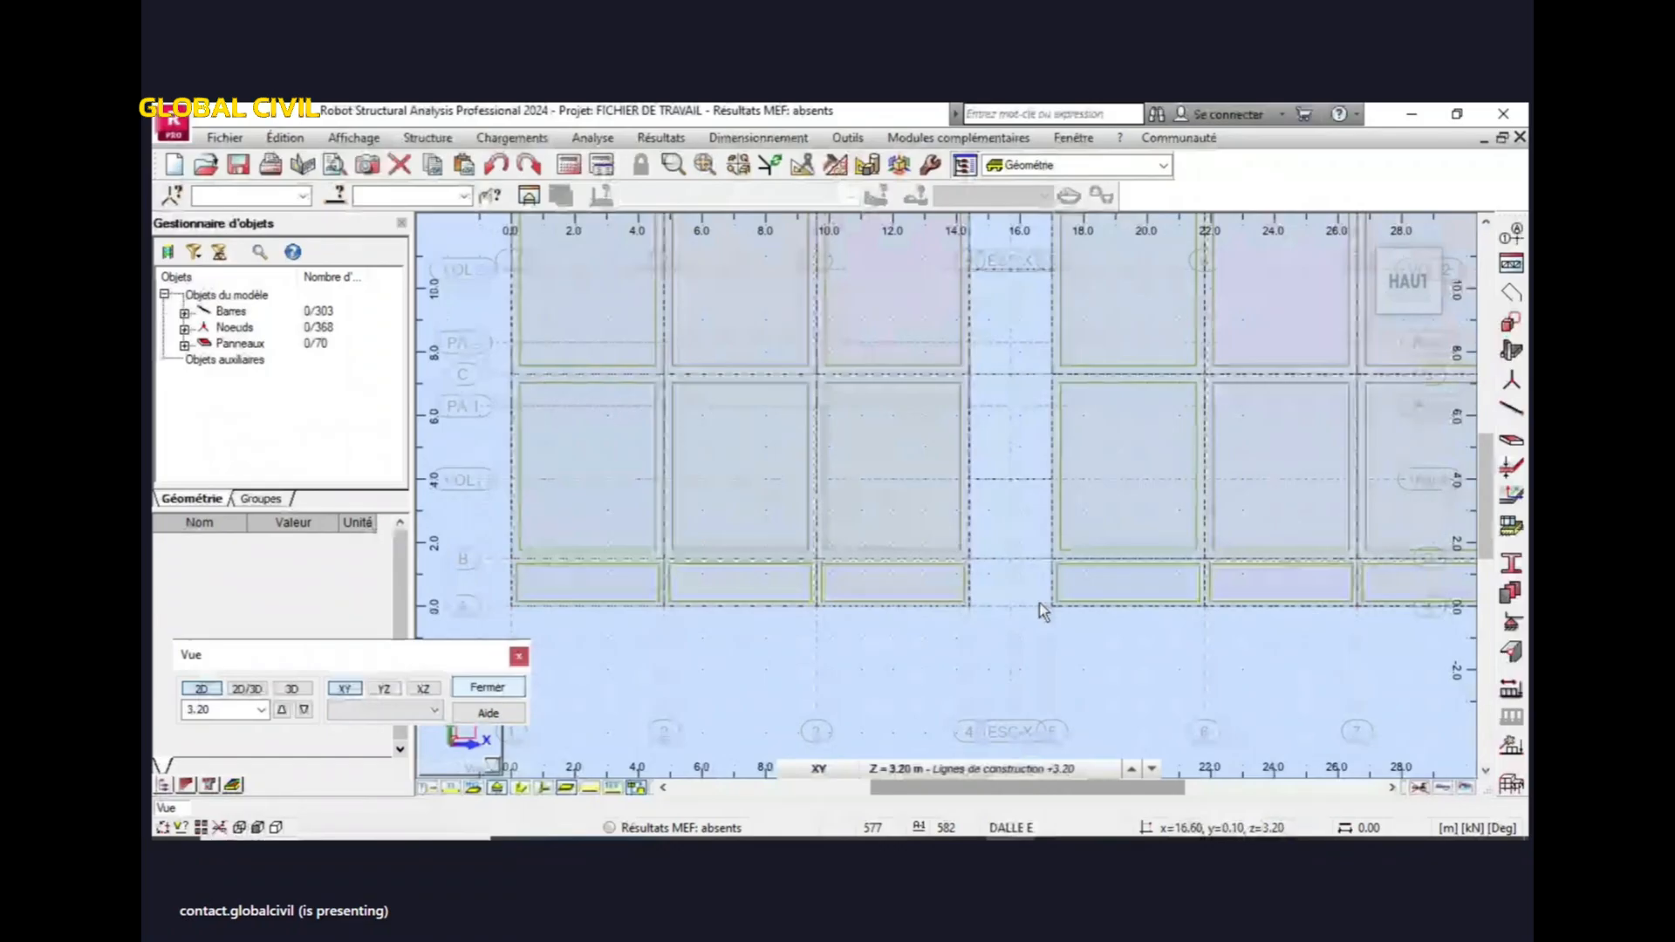
{"action": "scroll", "coordinate": [1038, 609], "scroll_direction": "down", "scroll_amount": 3}
{"action": "scroll", "coordinate": [968, 671], "scroll_direction": "up", "scroll_amount": 3}
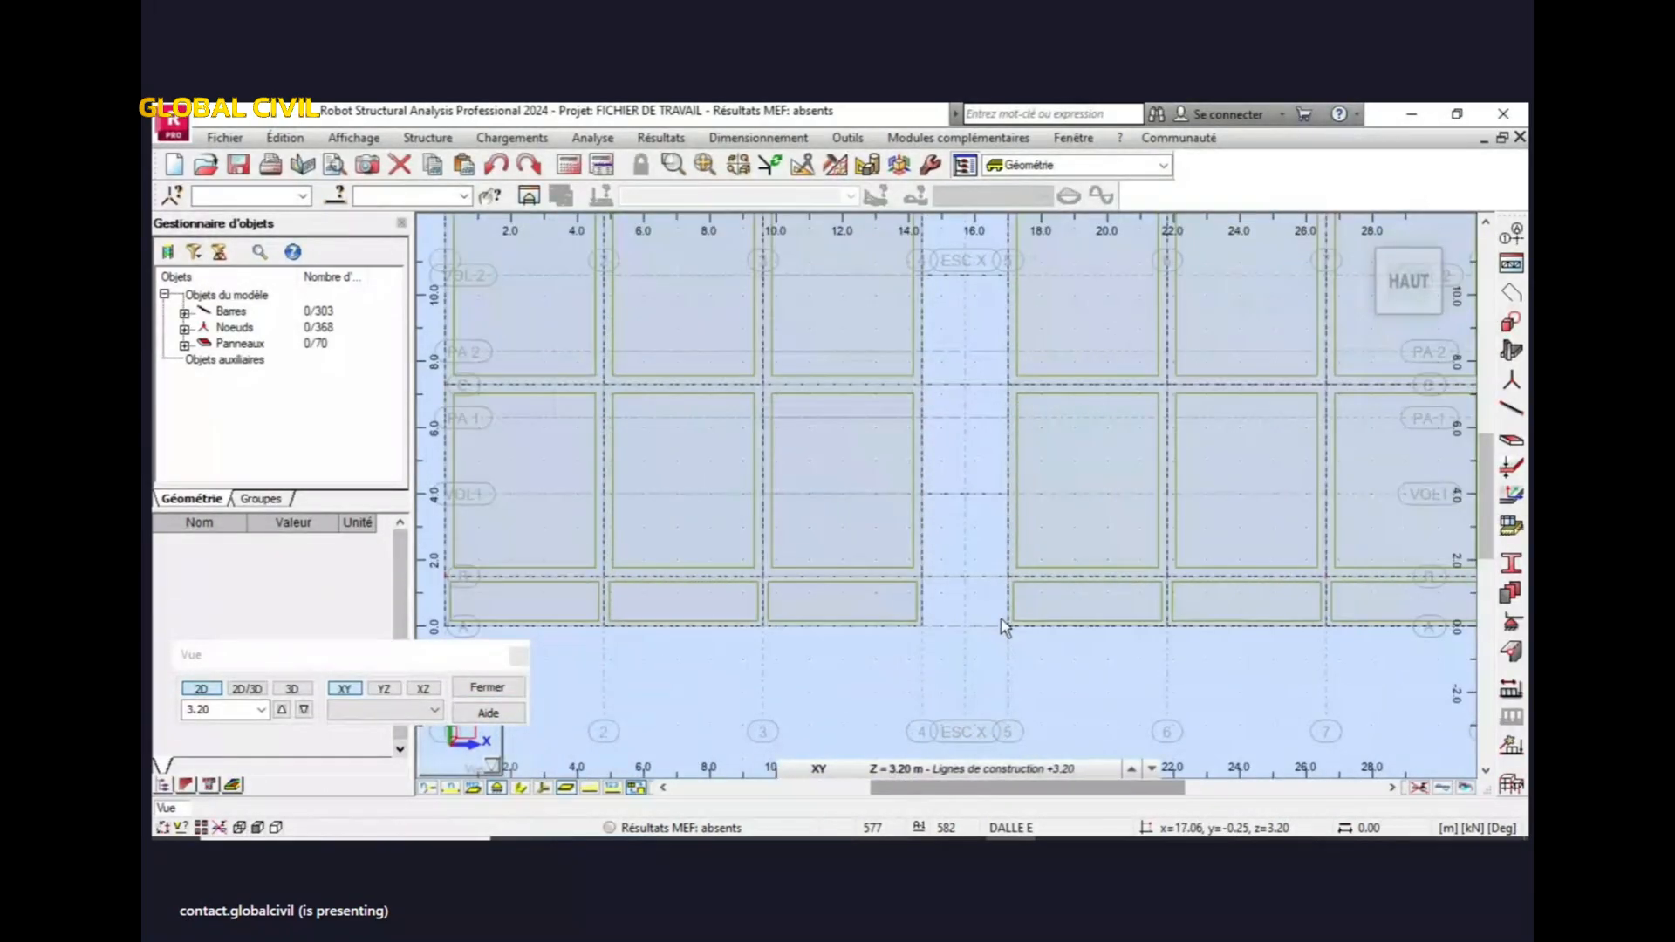
{"action": "scroll", "coordinate": [1005, 627], "scroll_direction": "up", "scroll_amount": 2}
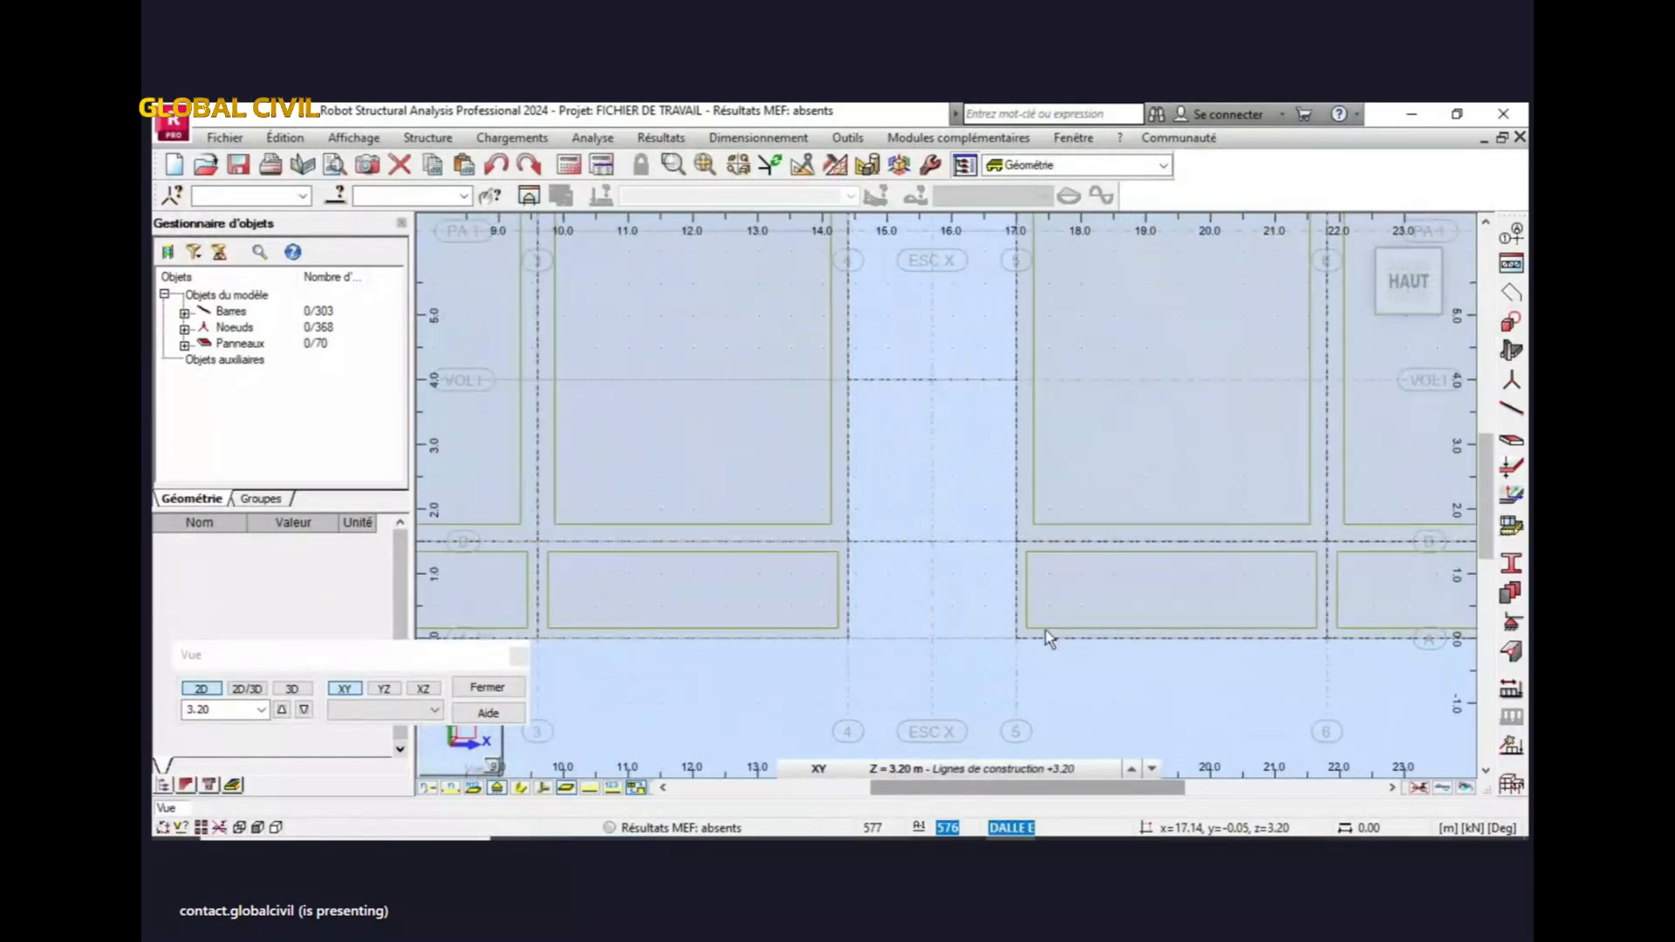
- Draw a closed rectangular contour between axes 4 and 5 and axes A and B, starting at 14.40, 1.50
{"action": "left_click", "coordinate": [1511, 296]}
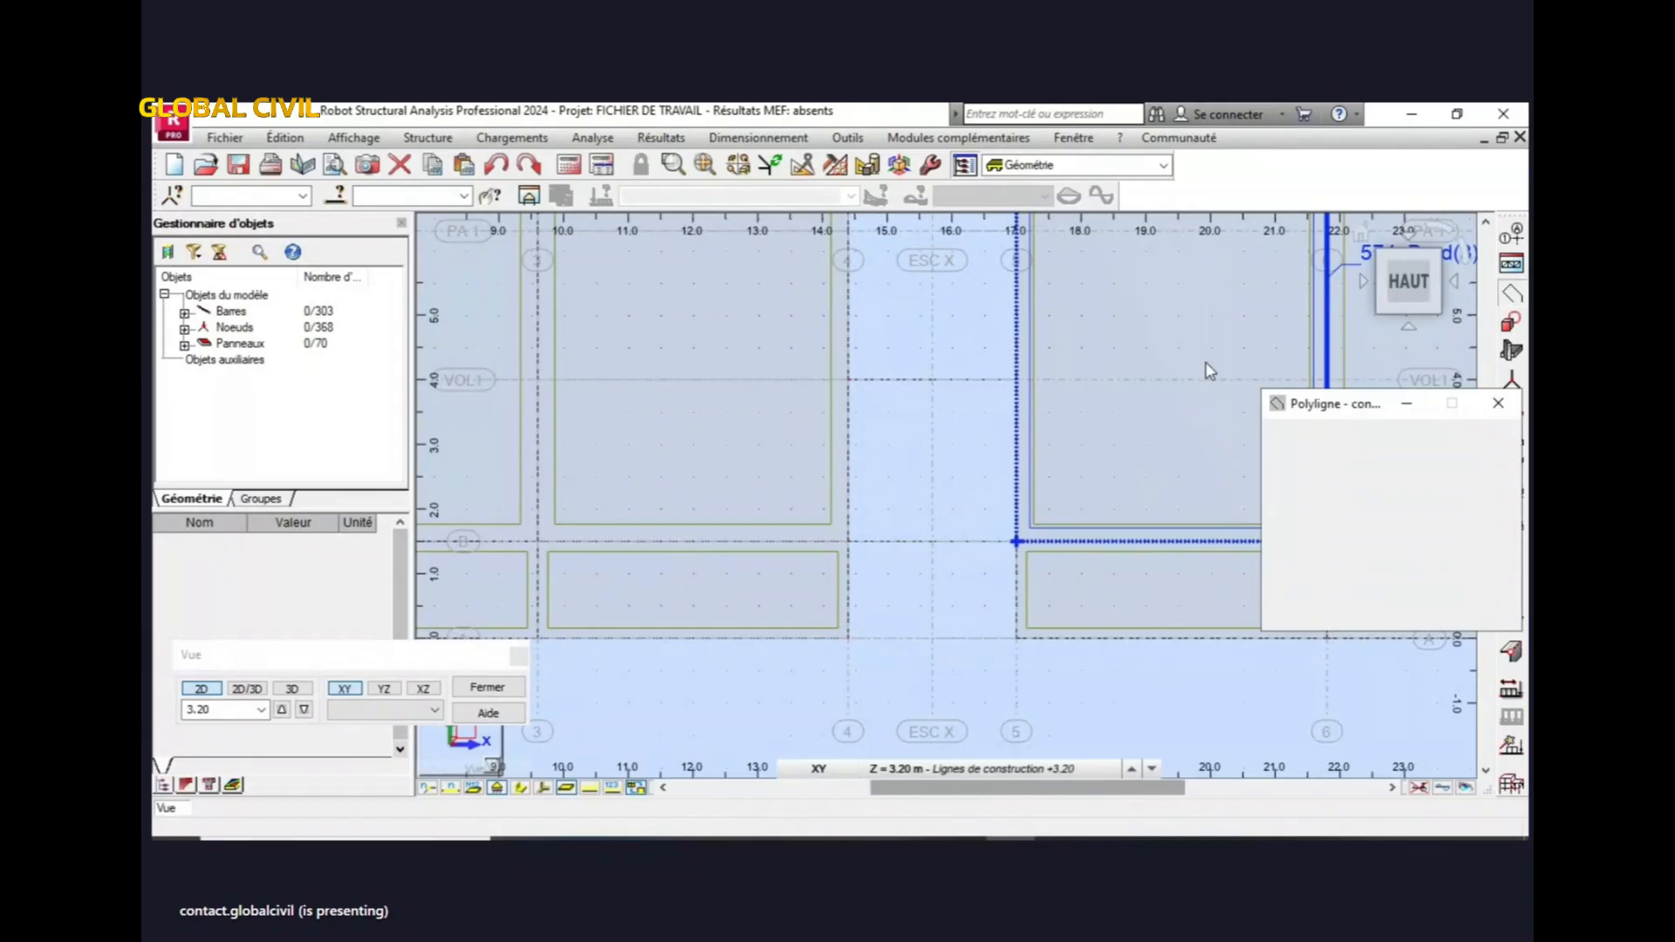
{"action": "left_click", "coordinate": [852, 542]}
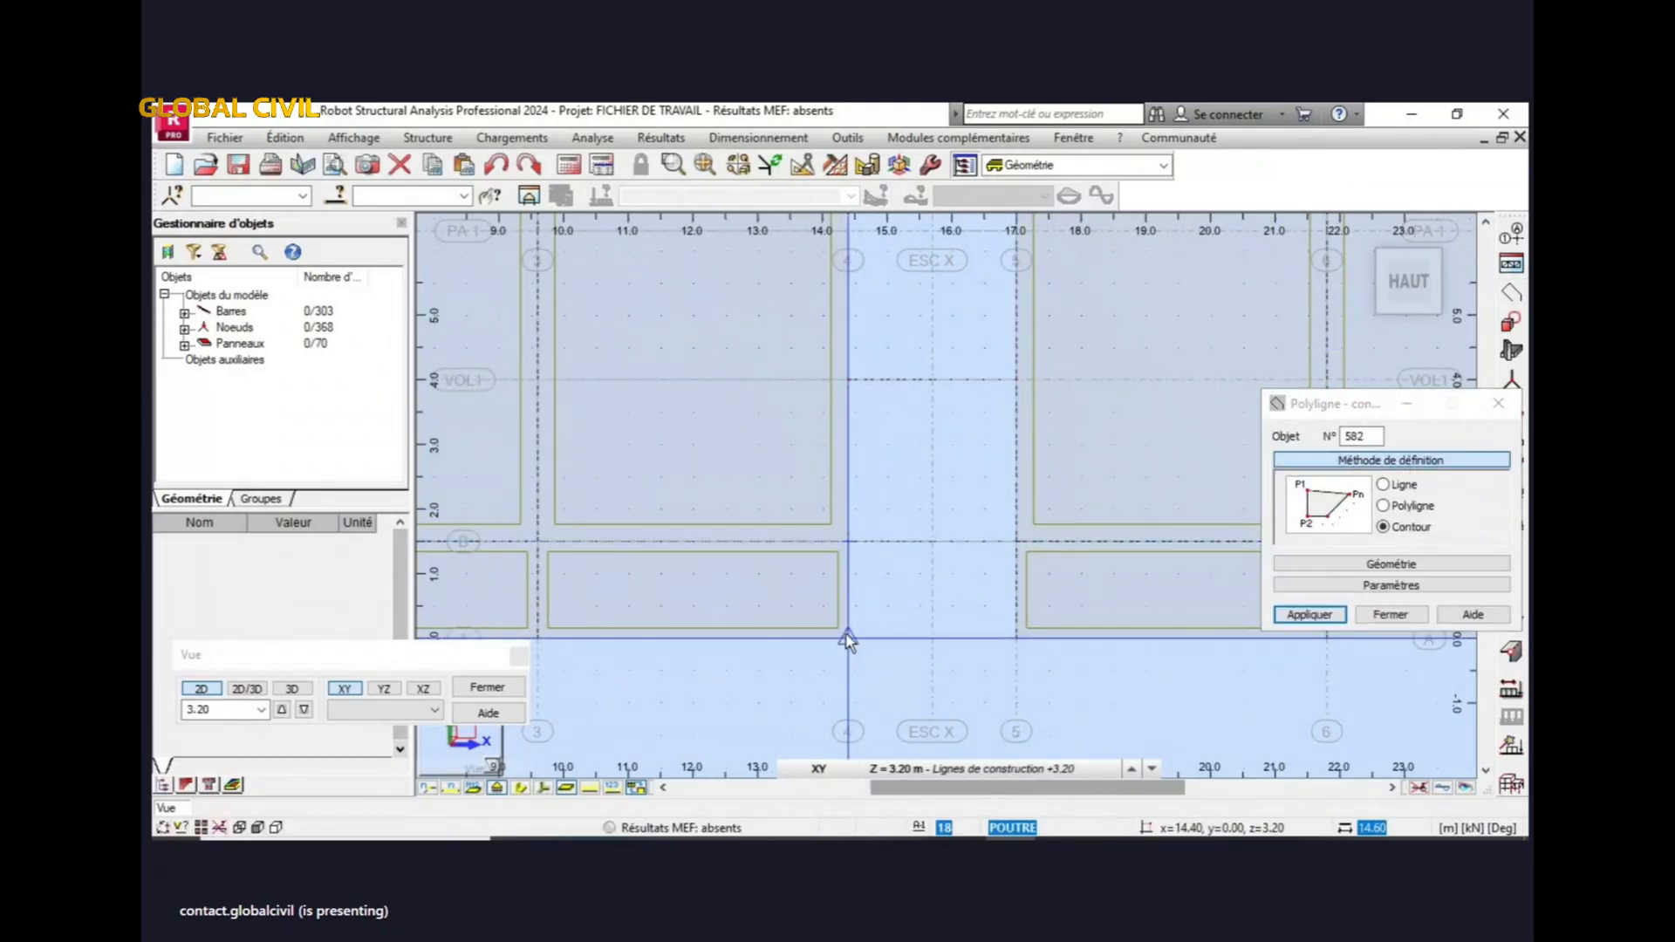
{"action": "left_click", "coordinate": [851, 638]}
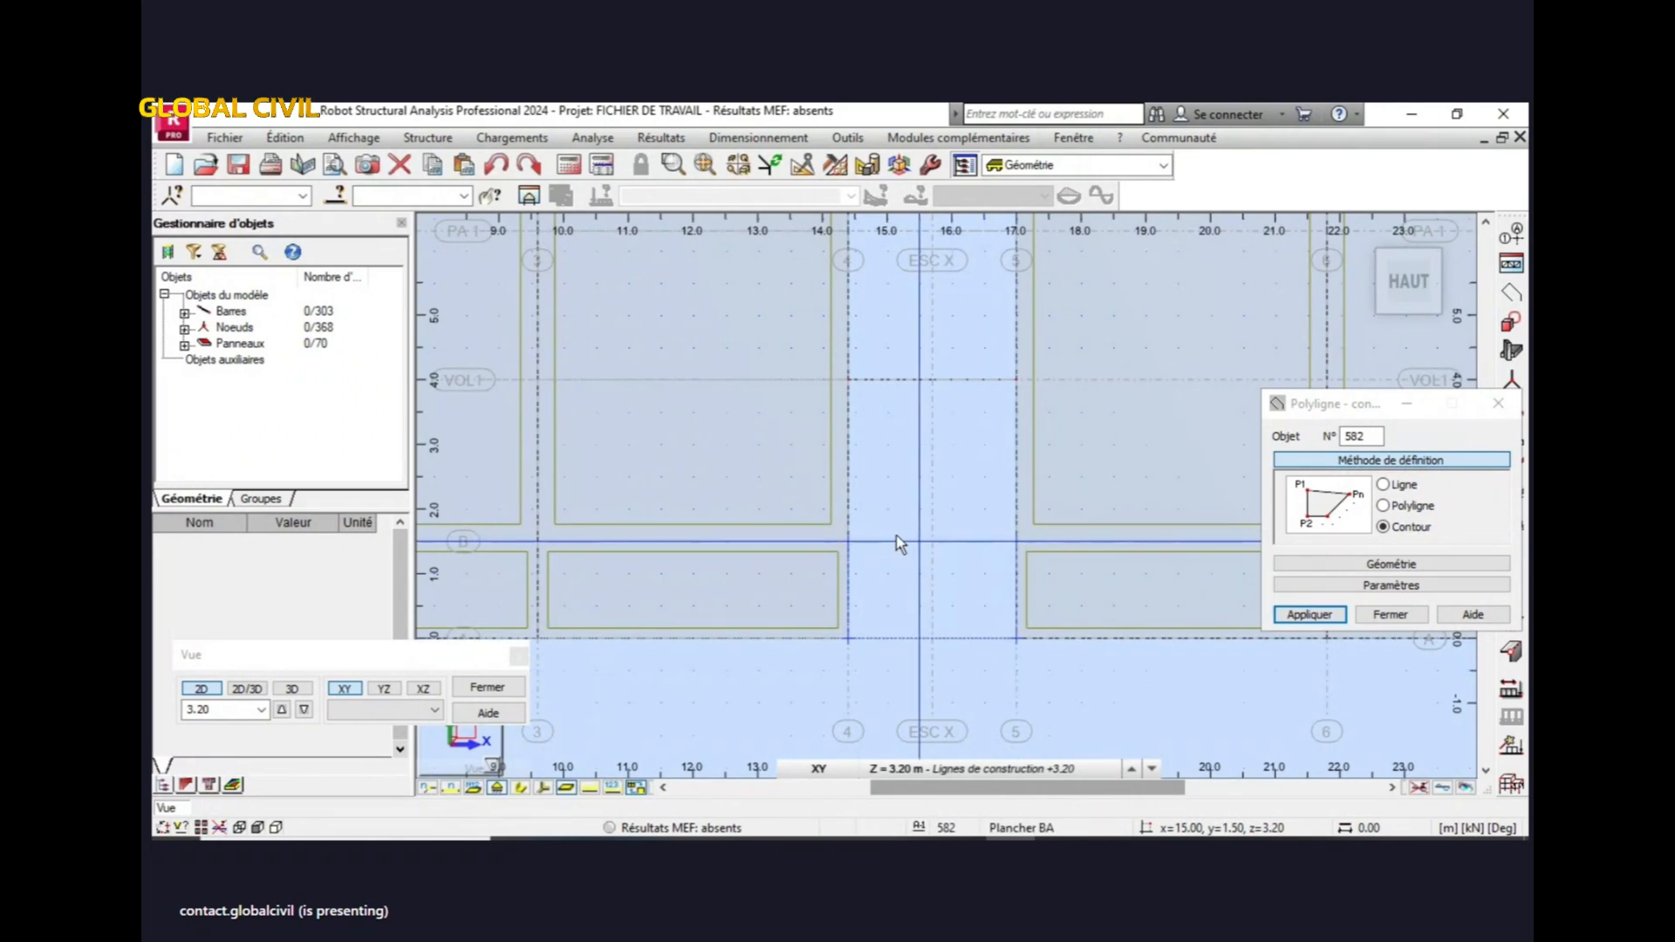
{"action": "left_click", "coordinate": [850, 542]}
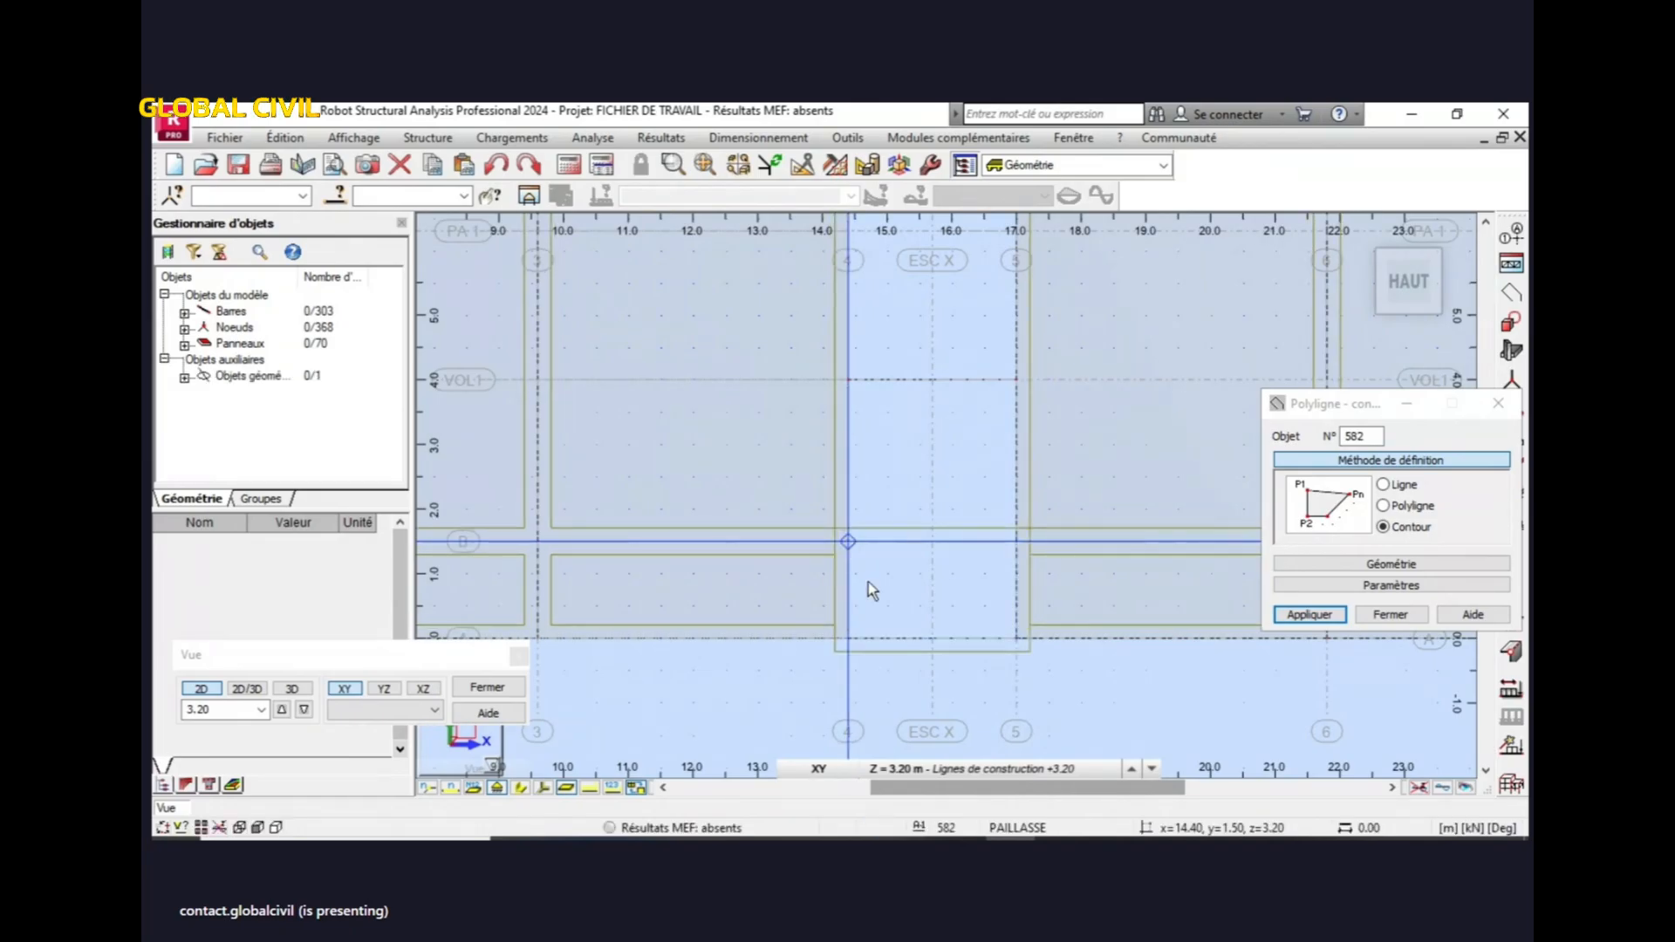
- Draw a closed rectangular contour between axes 4 and 5 from axis B to VOL1, with corners at 14.40, 1.50 and 17.00, 4.00
{"action": "scroll", "coordinate": [905, 607], "scroll_direction": "down", "scroll_amount": 2}
{"action": "middle_click_drag", "start_coordinate": [906, 608], "coordinate": [879, 711]}
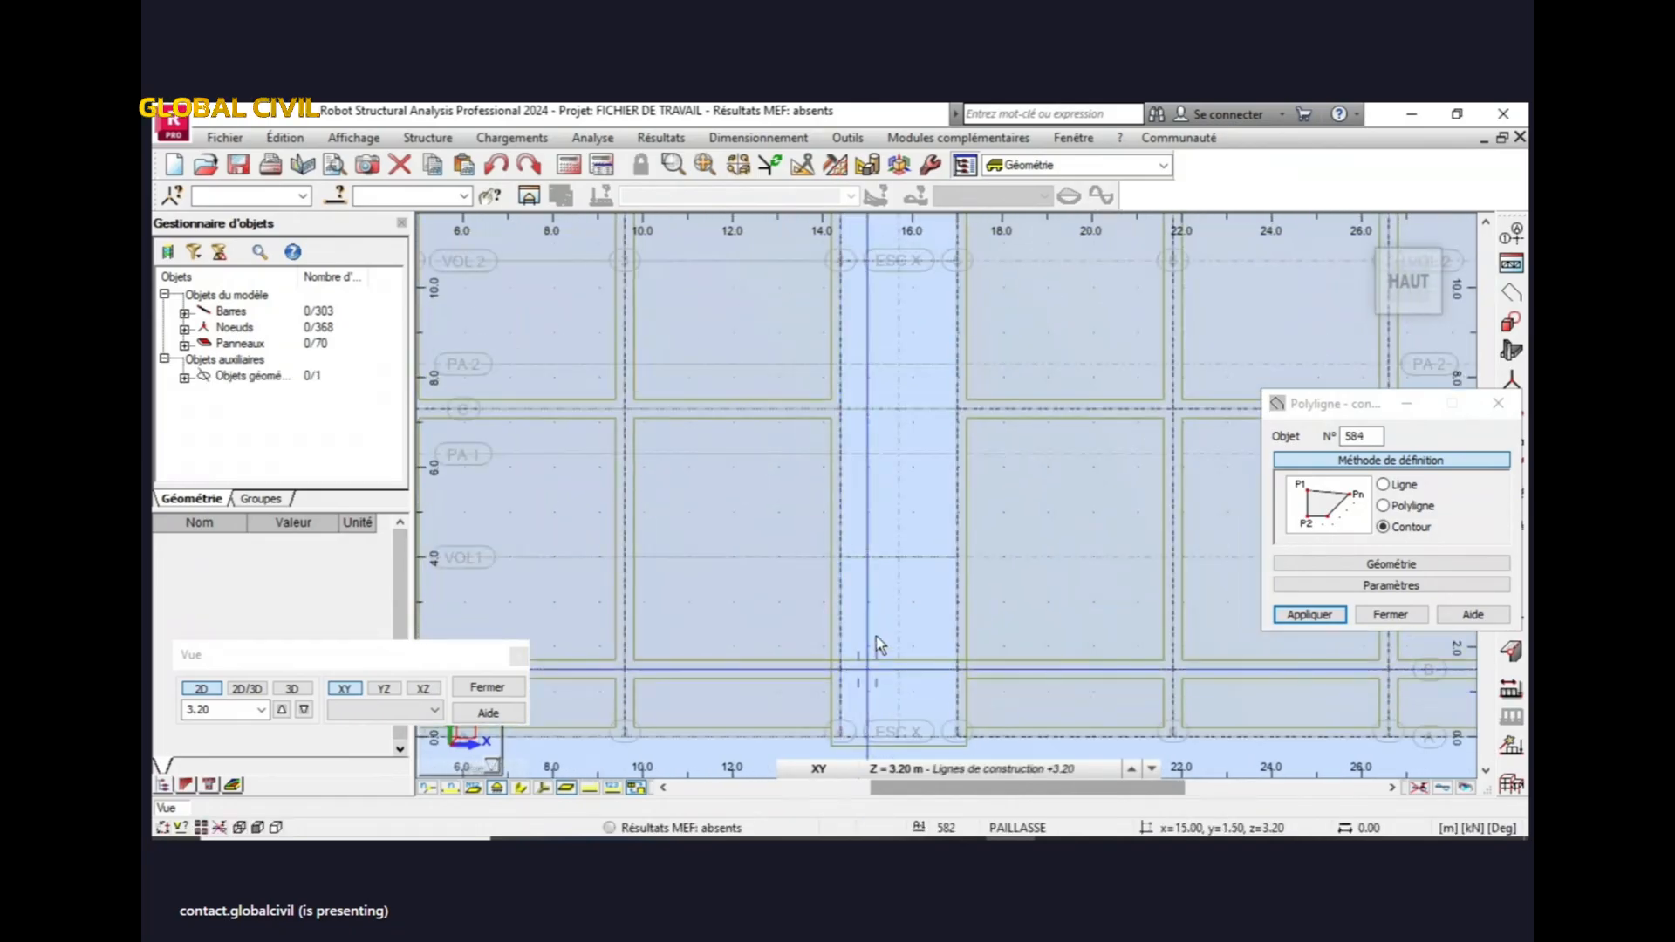
{"action": "scroll", "coordinate": [876, 636], "scroll_direction": "up", "scroll_amount": 2}
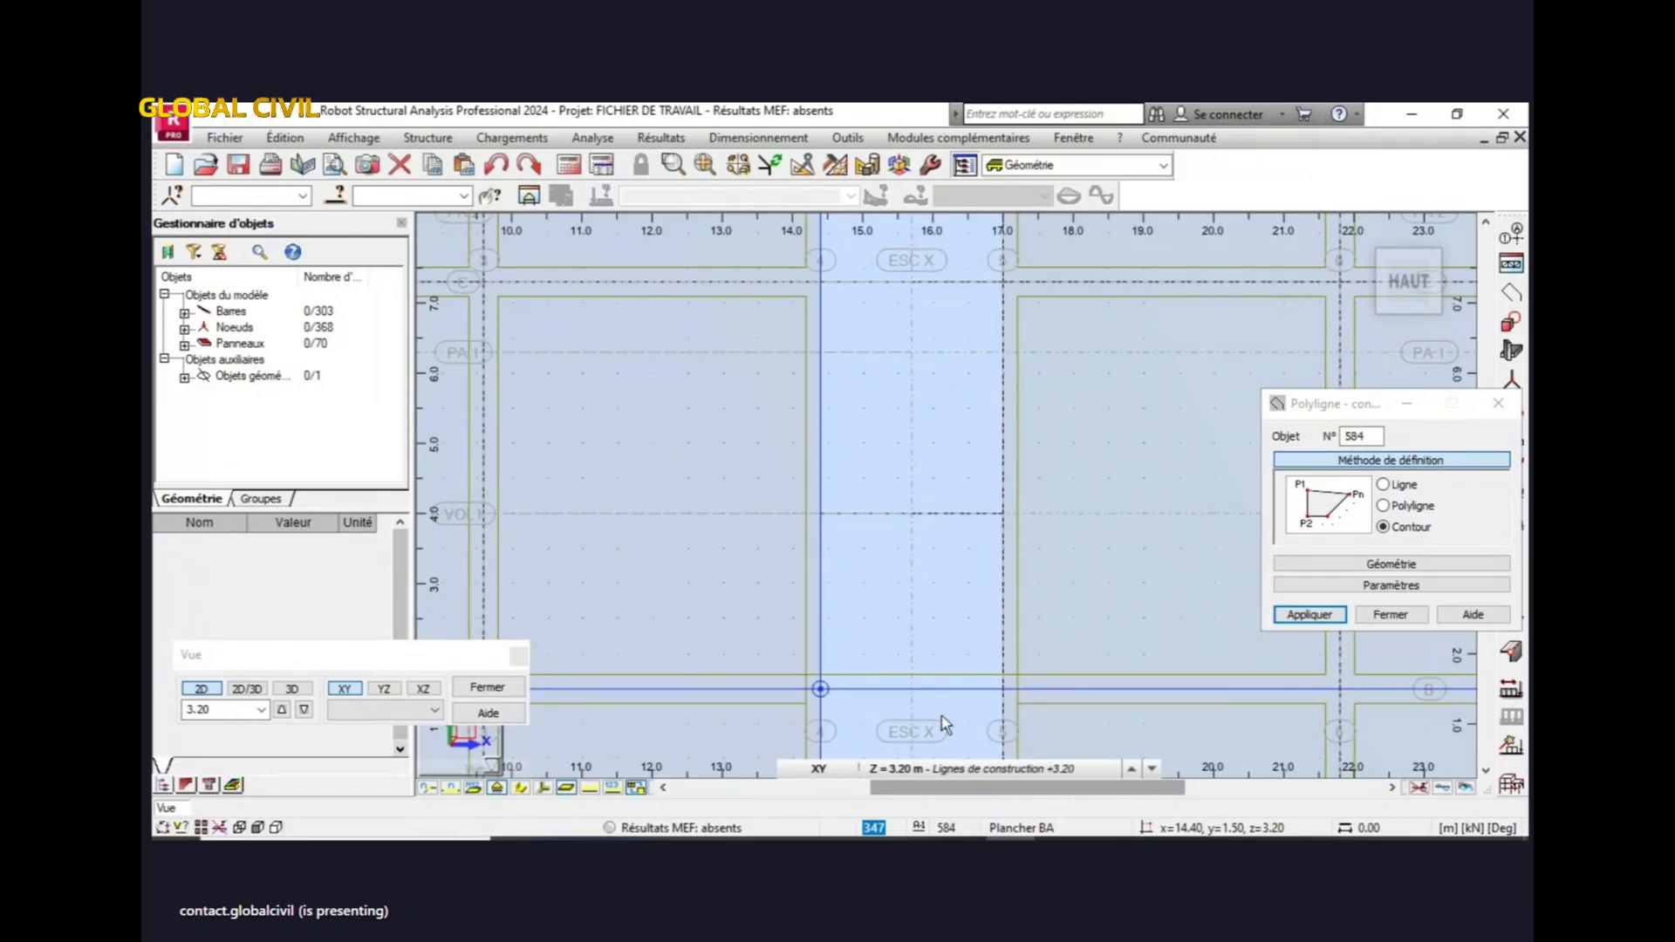
{"action": "left_click", "coordinate": [1012, 693]}
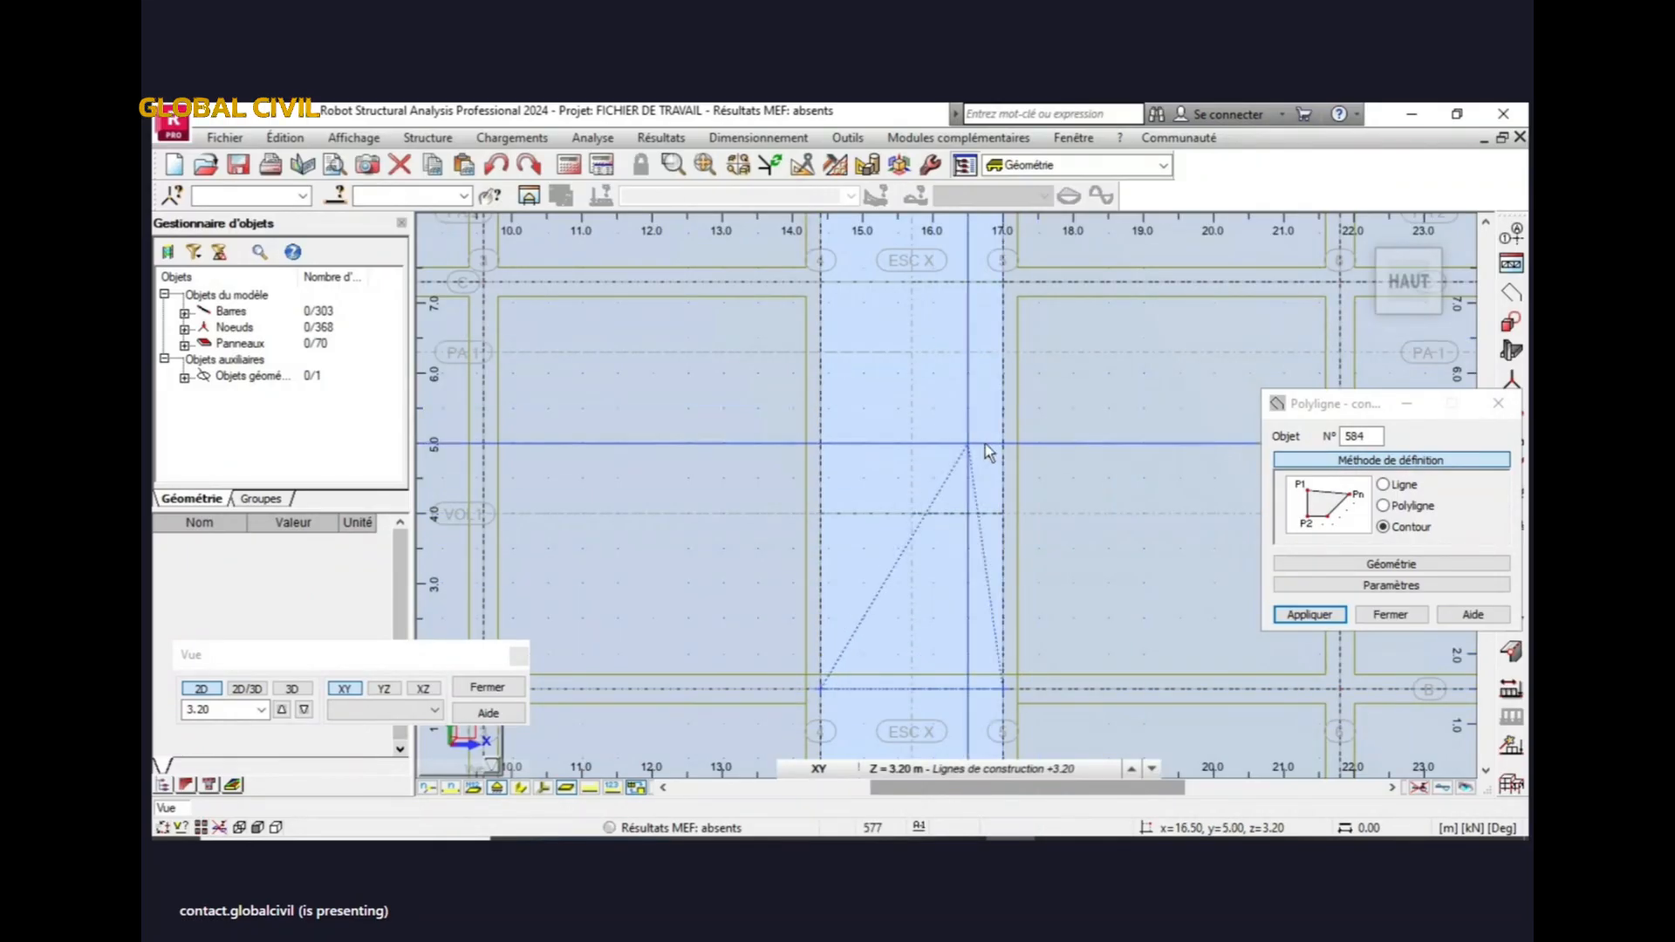
{"action": "left_click", "coordinate": [1002, 515]}
{"action": "left_click", "coordinate": [821, 514]}
{"action": "left_click", "coordinate": [821, 689]}
- Draw a closed rectangular contour between axes 4 and 5 and axes D and E, with corners at 14.40, 14.60 and 17.00, 13.10
{"action": "scroll", "coordinate": [887, 615], "scroll_direction": "down", "scroll_amount": 4}
{"action": "scroll", "coordinate": [887, 442], "scroll_direction": "up", "scroll_amount": 5}
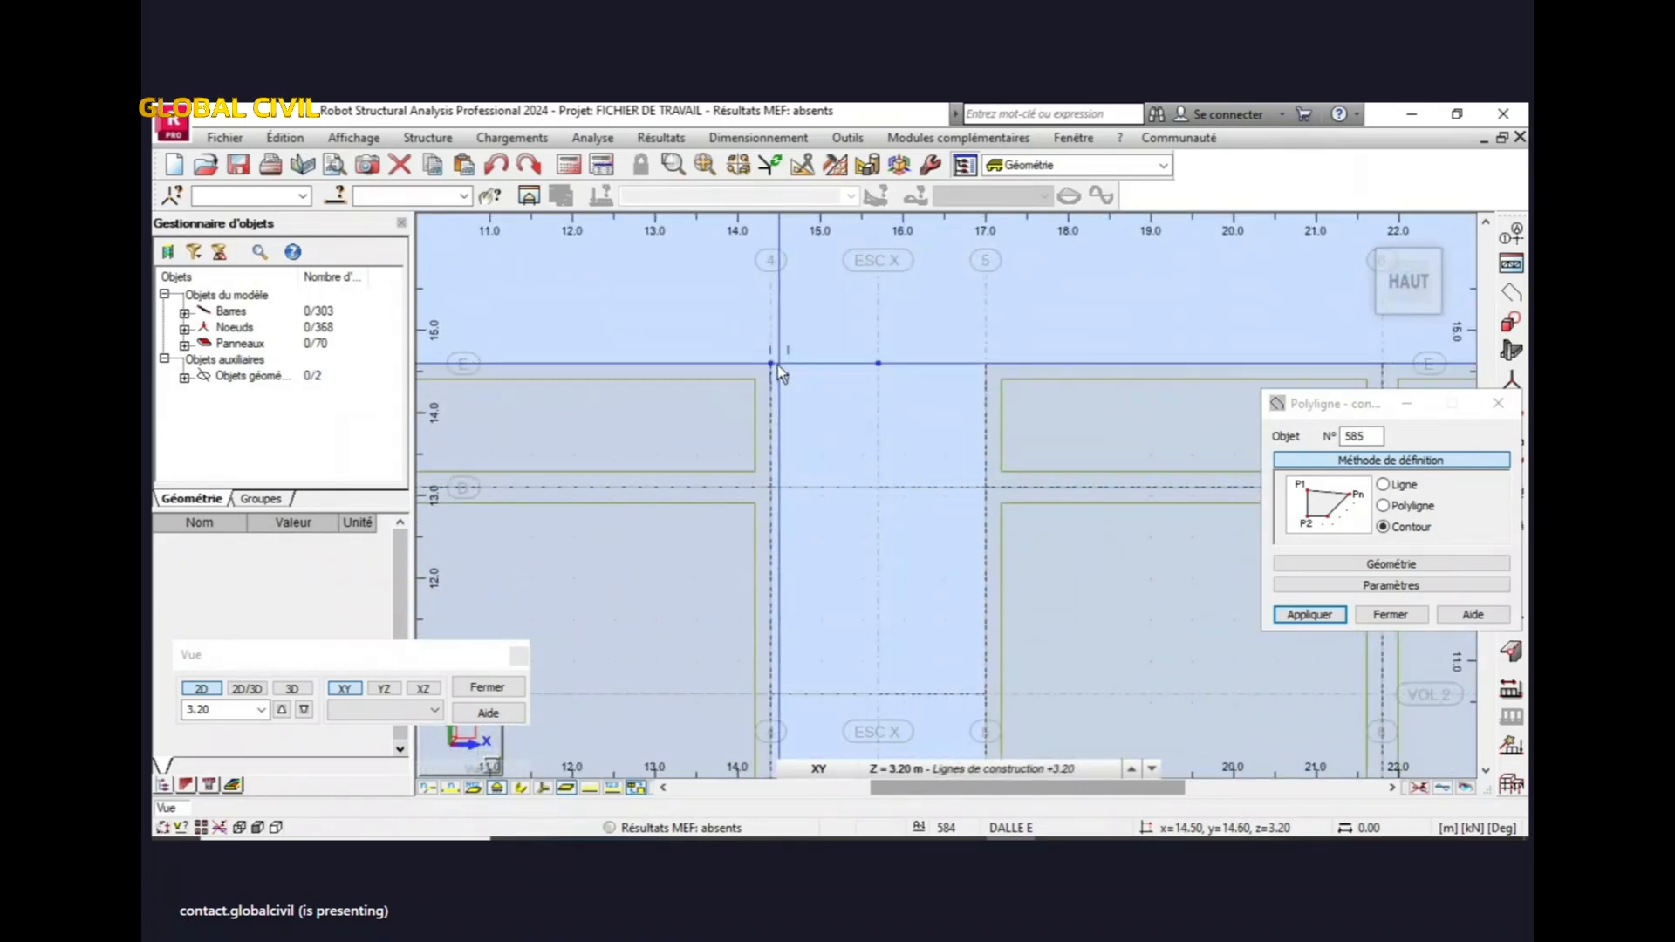
{"action": "left_click", "coordinate": [771, 363]}
{"action": "left_click", "coordinate": [771, 488]}
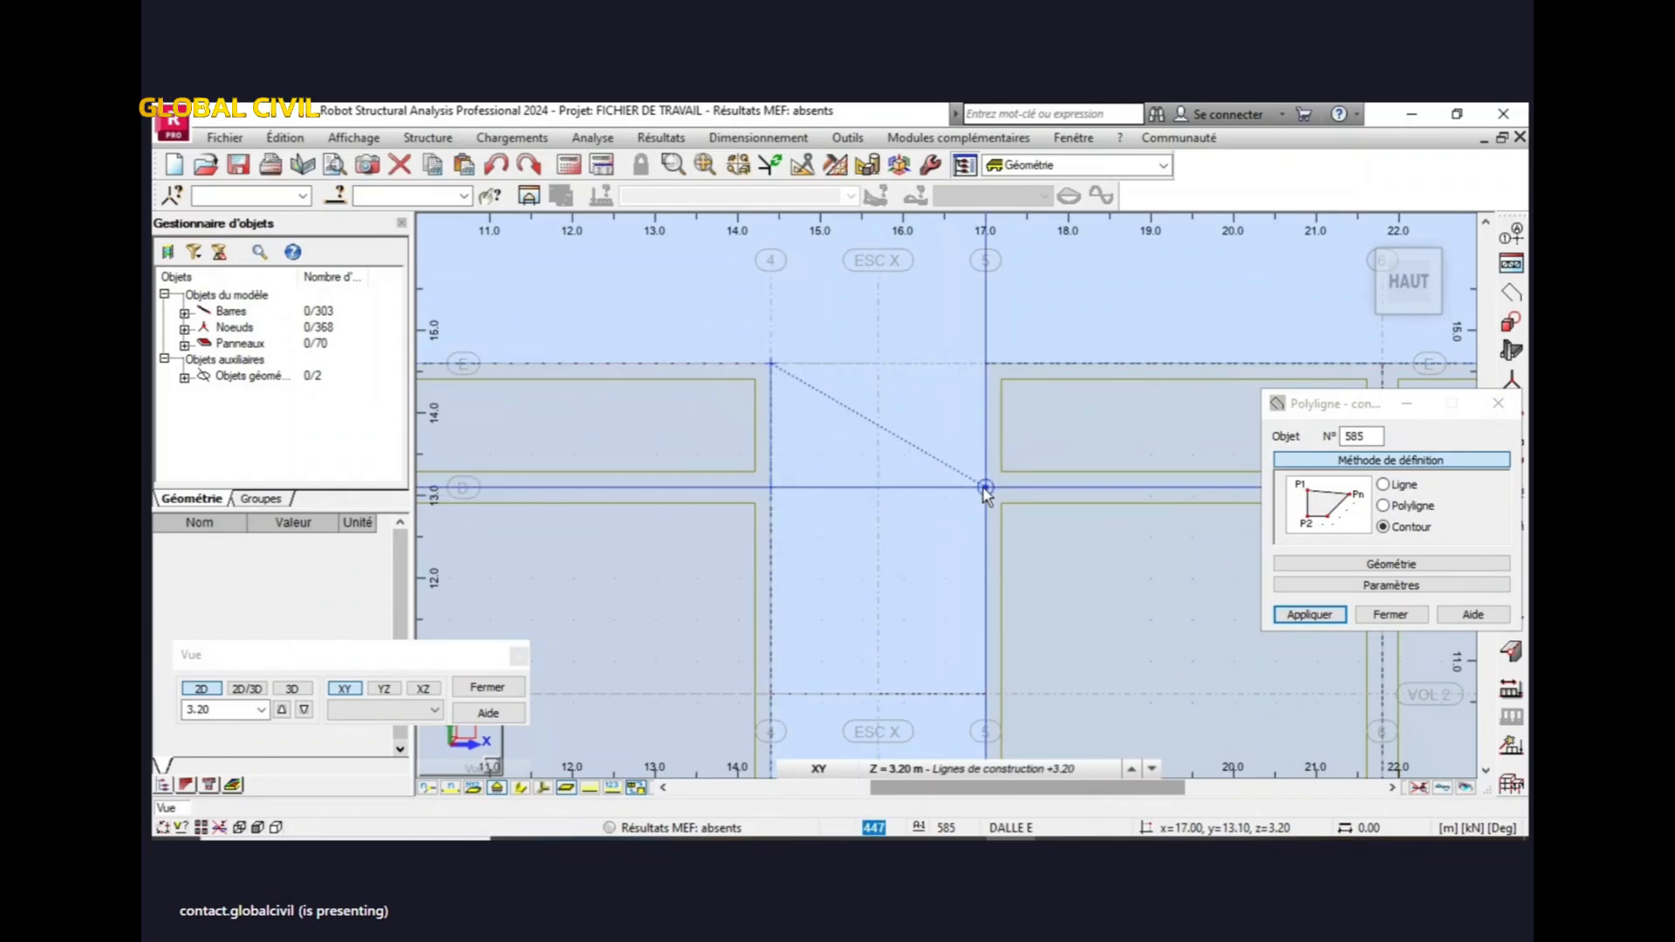
{"action": "left_click", "coordinate": [1012, 424]}
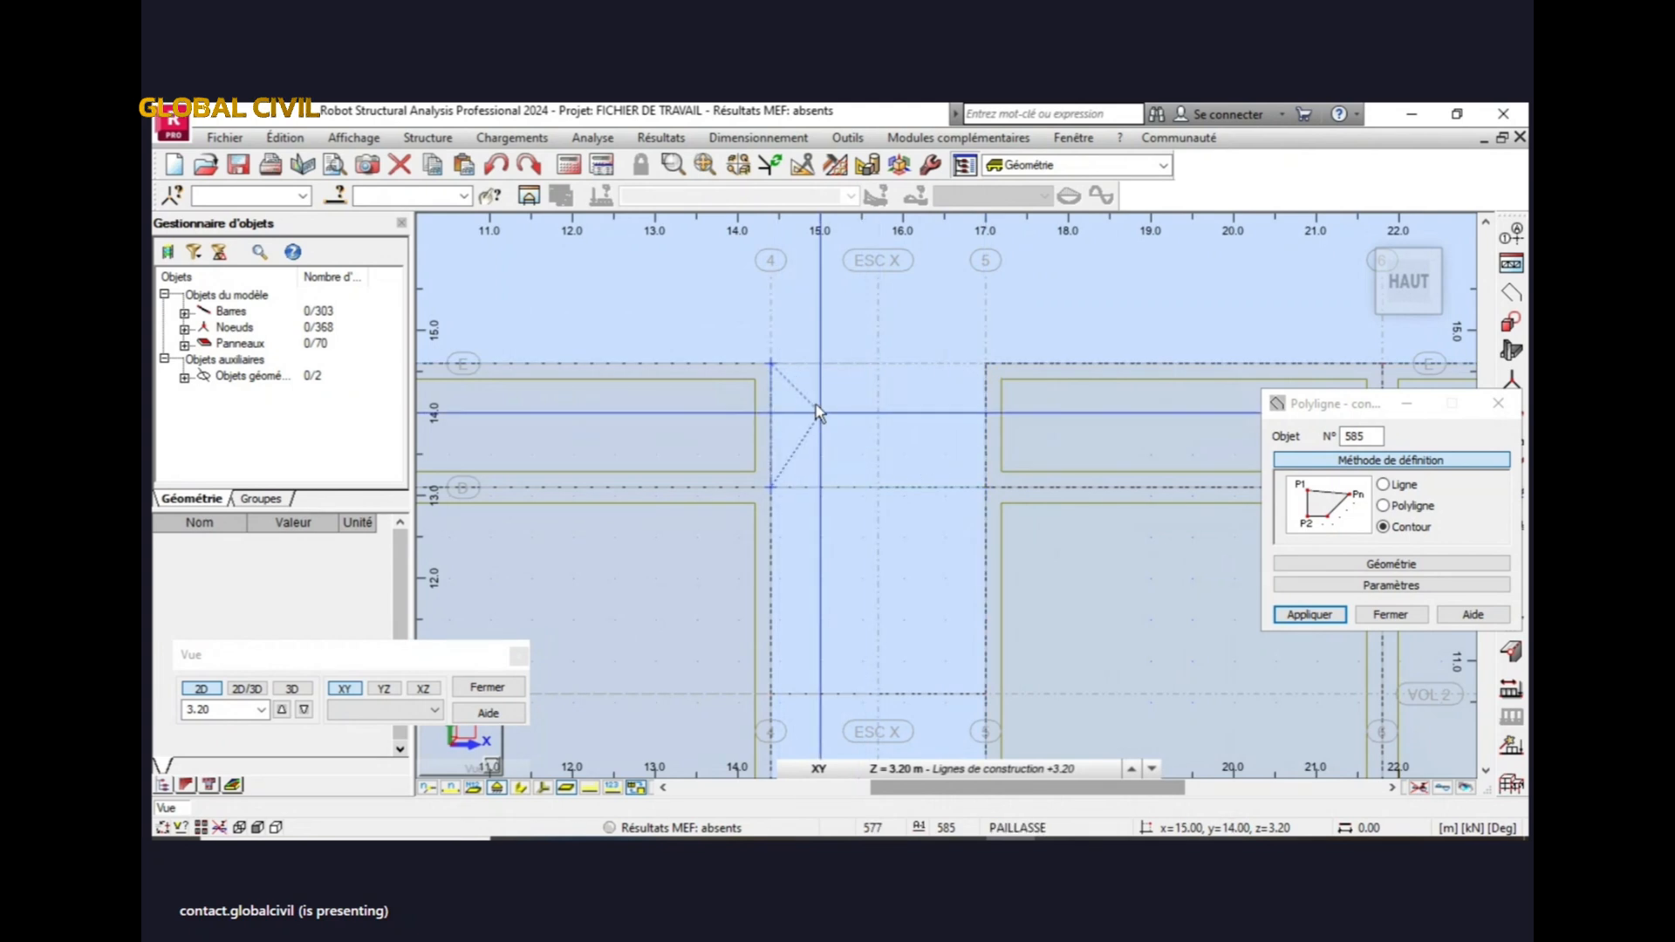
{"action": "left_click", "coordinate": [775, 487]}
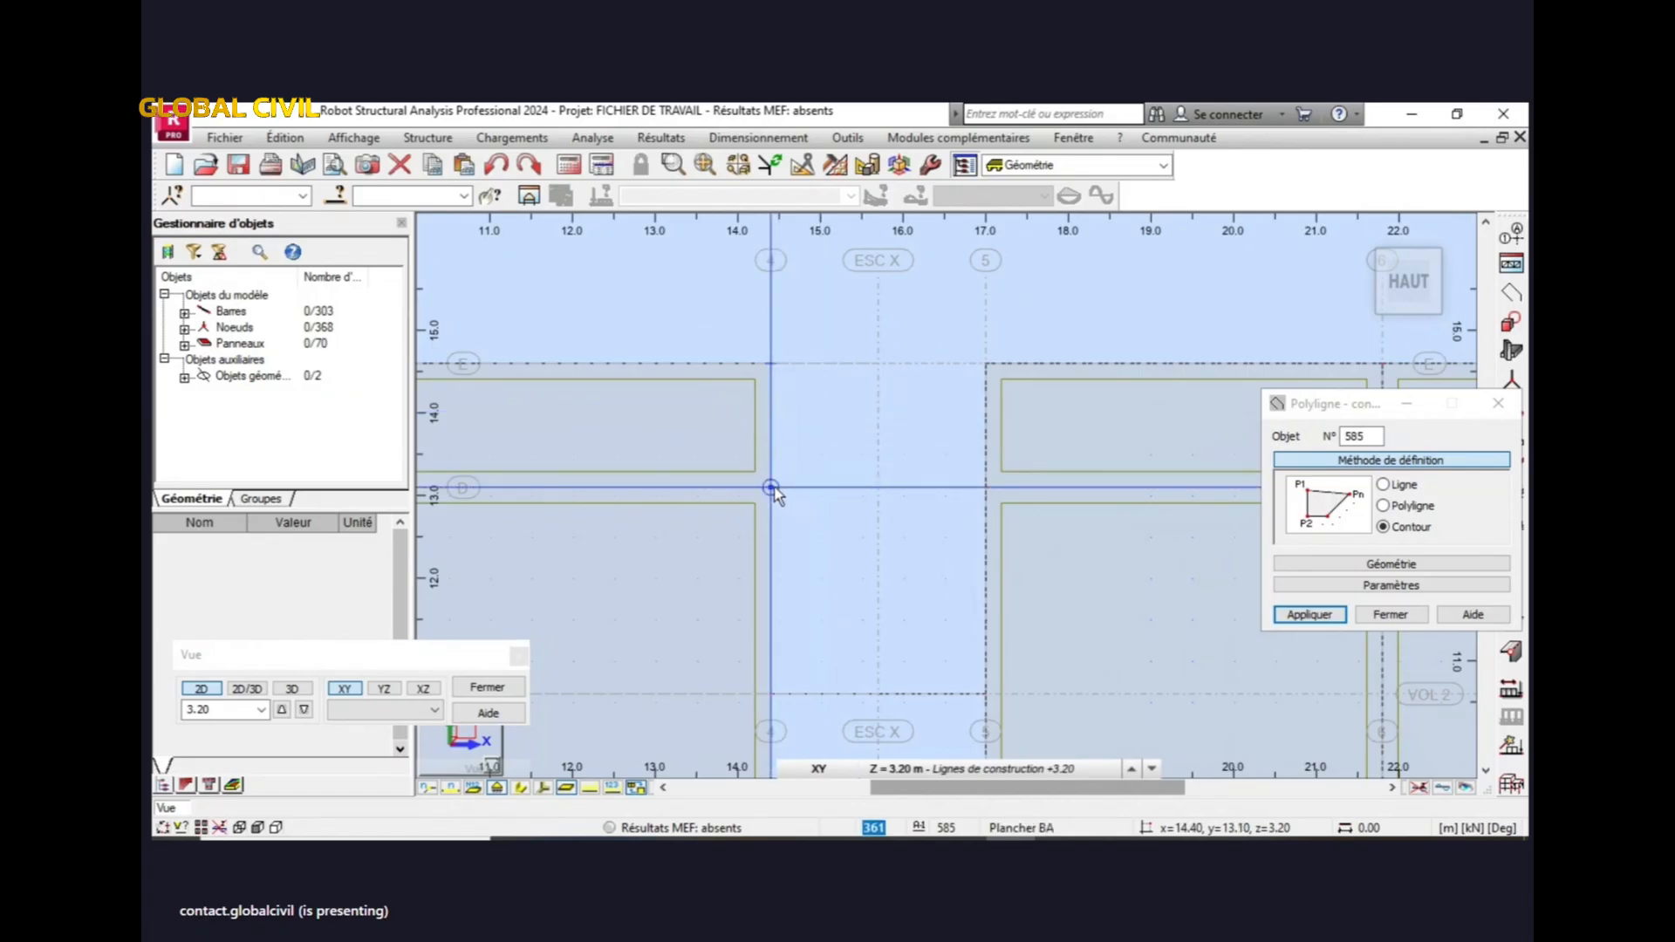
{"action": "left_click", "coordinate": [985, 486]}
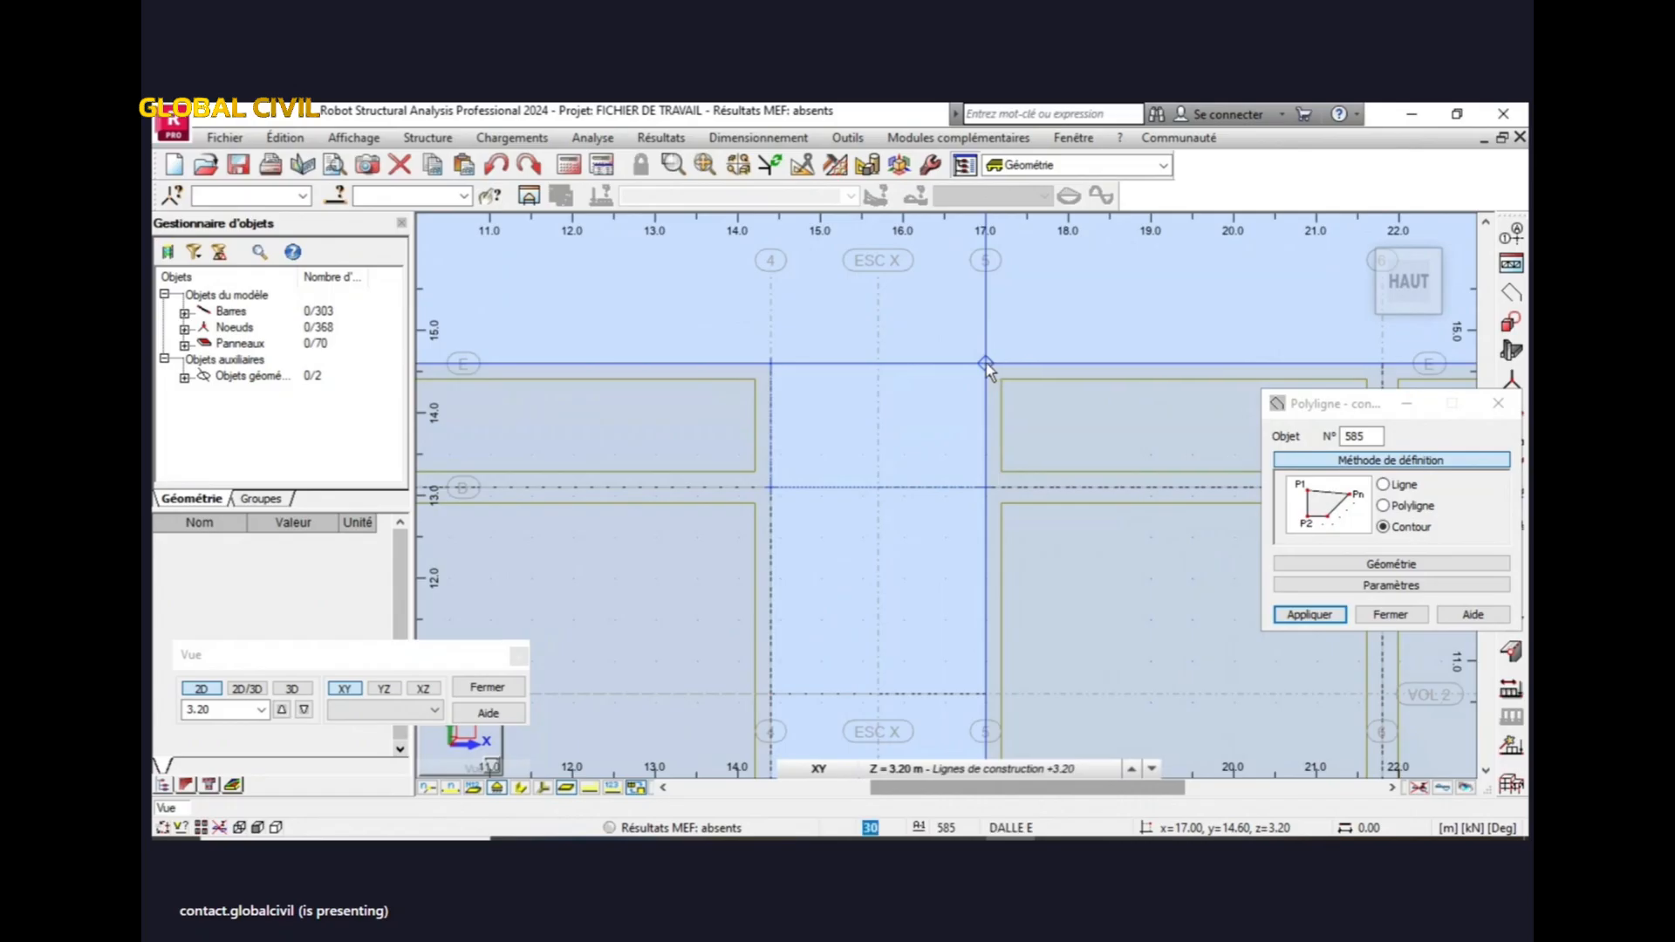
{"action": "left_click", "coordinate": [985, 363]}
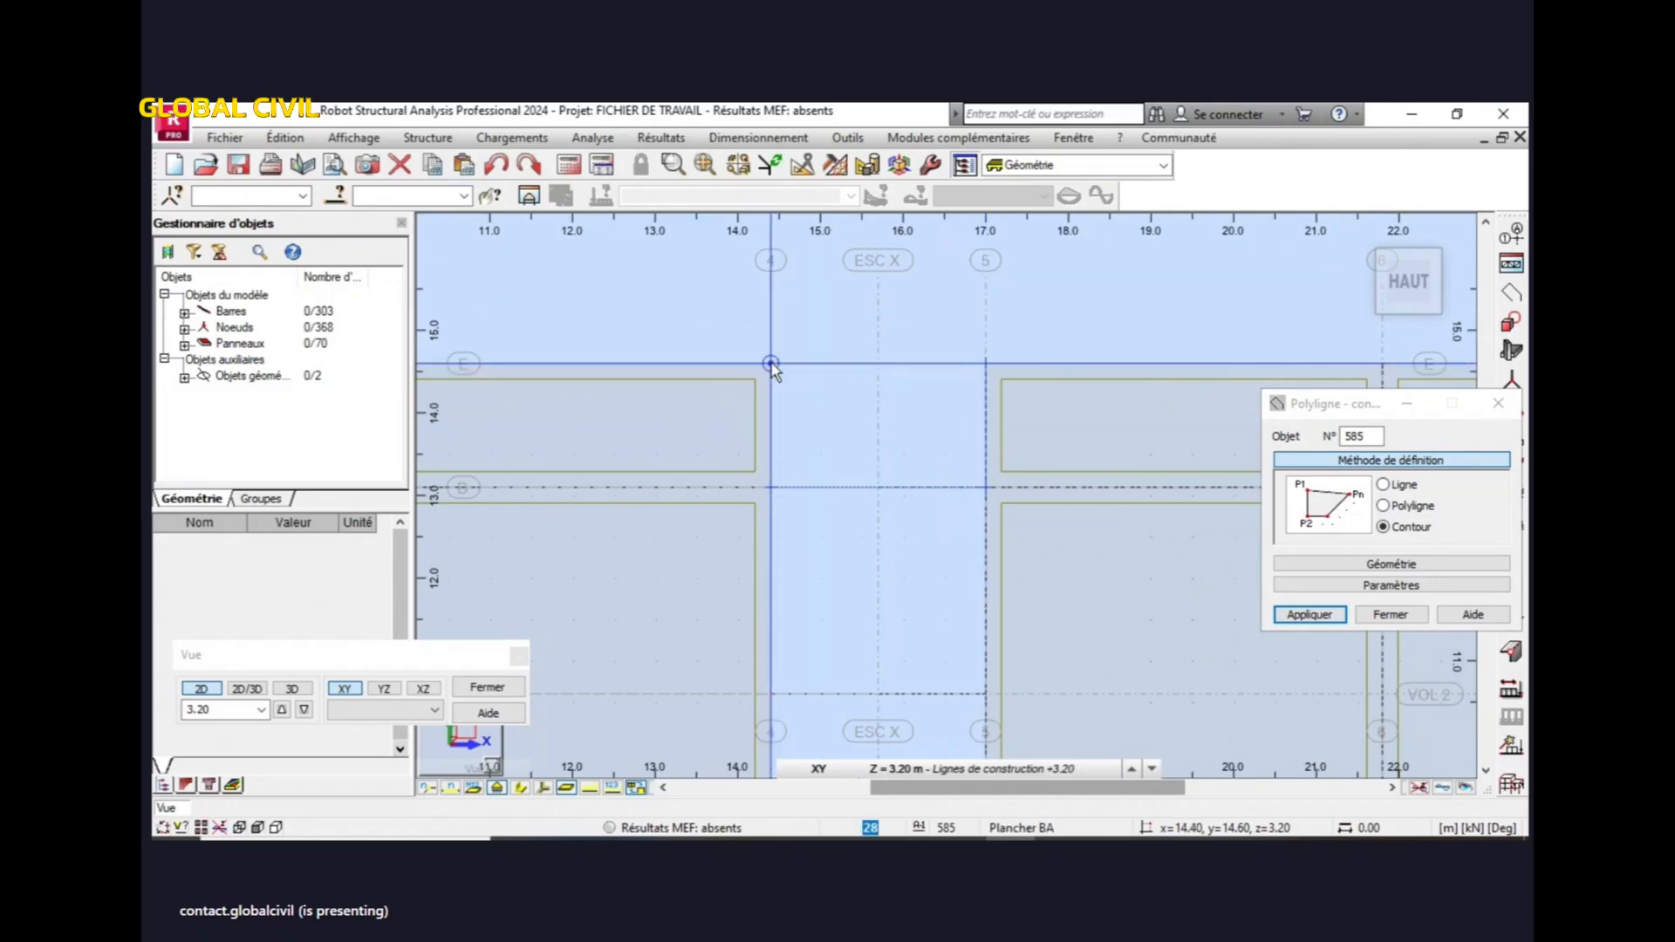
{"action": "left_click", "coordinate": [772, 364]}
- Draw a closed rectangular contour between axes 4 and 5 from axis D to VOL 2, starting at 14.40, 13.10, and finish contour drawing
{"action": "left_click", "coordinate": [771, 488]}
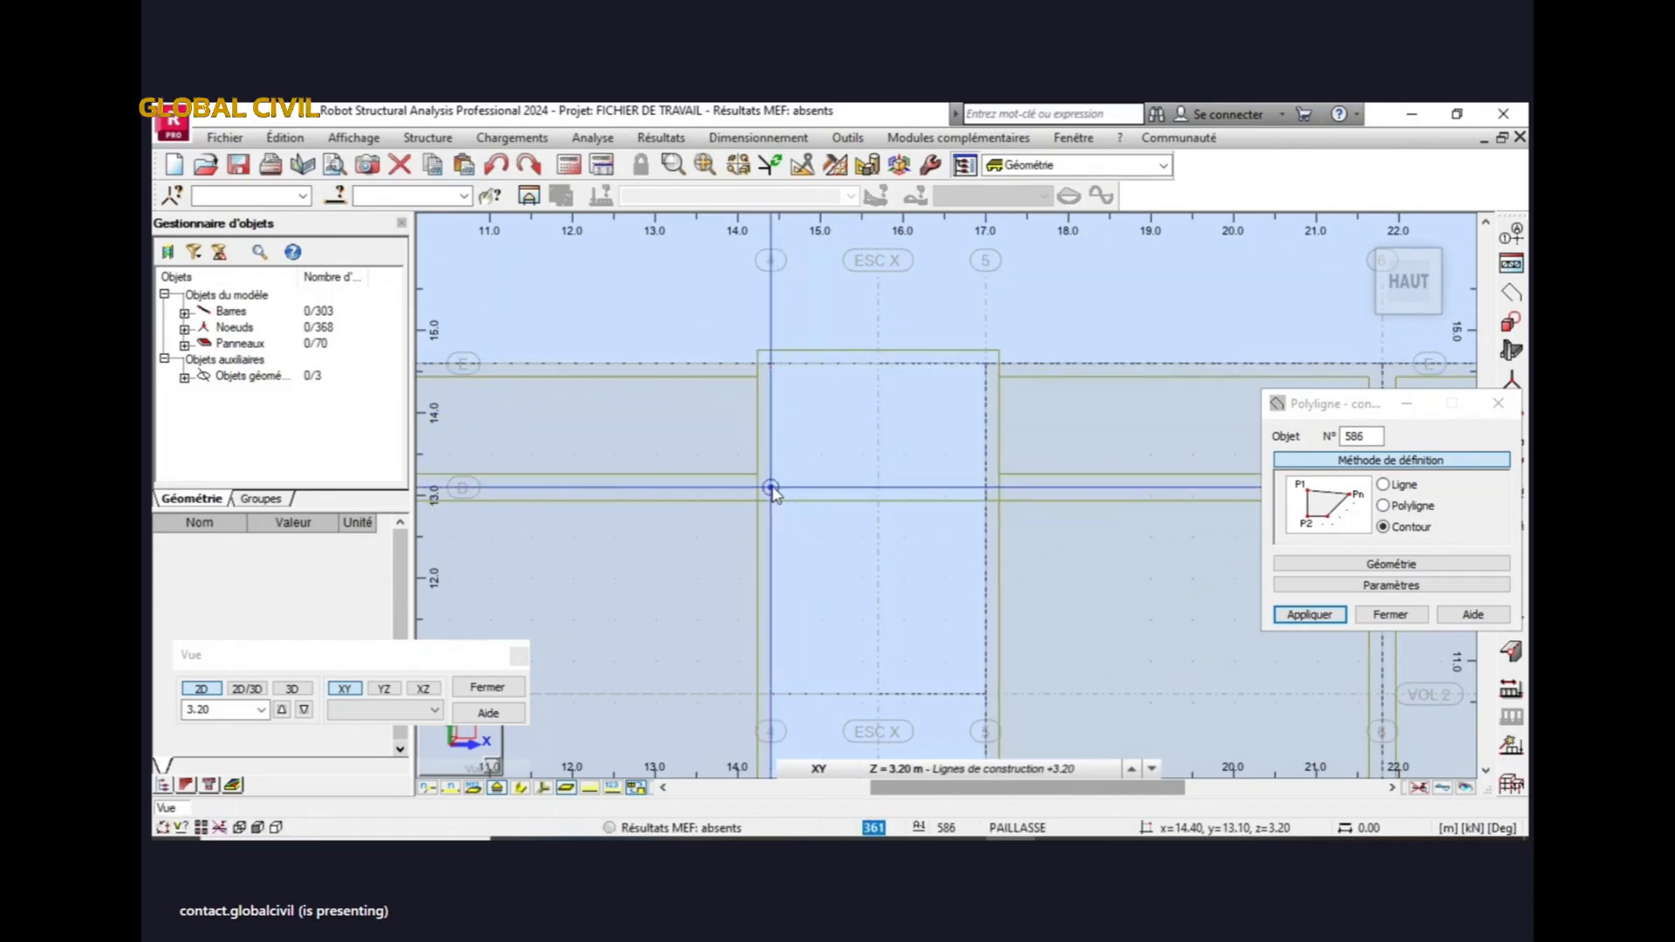
{"action": "left_click", "coordinate": [771, 695]}
{"action": "left_click", "coordinate": [987, 695]}
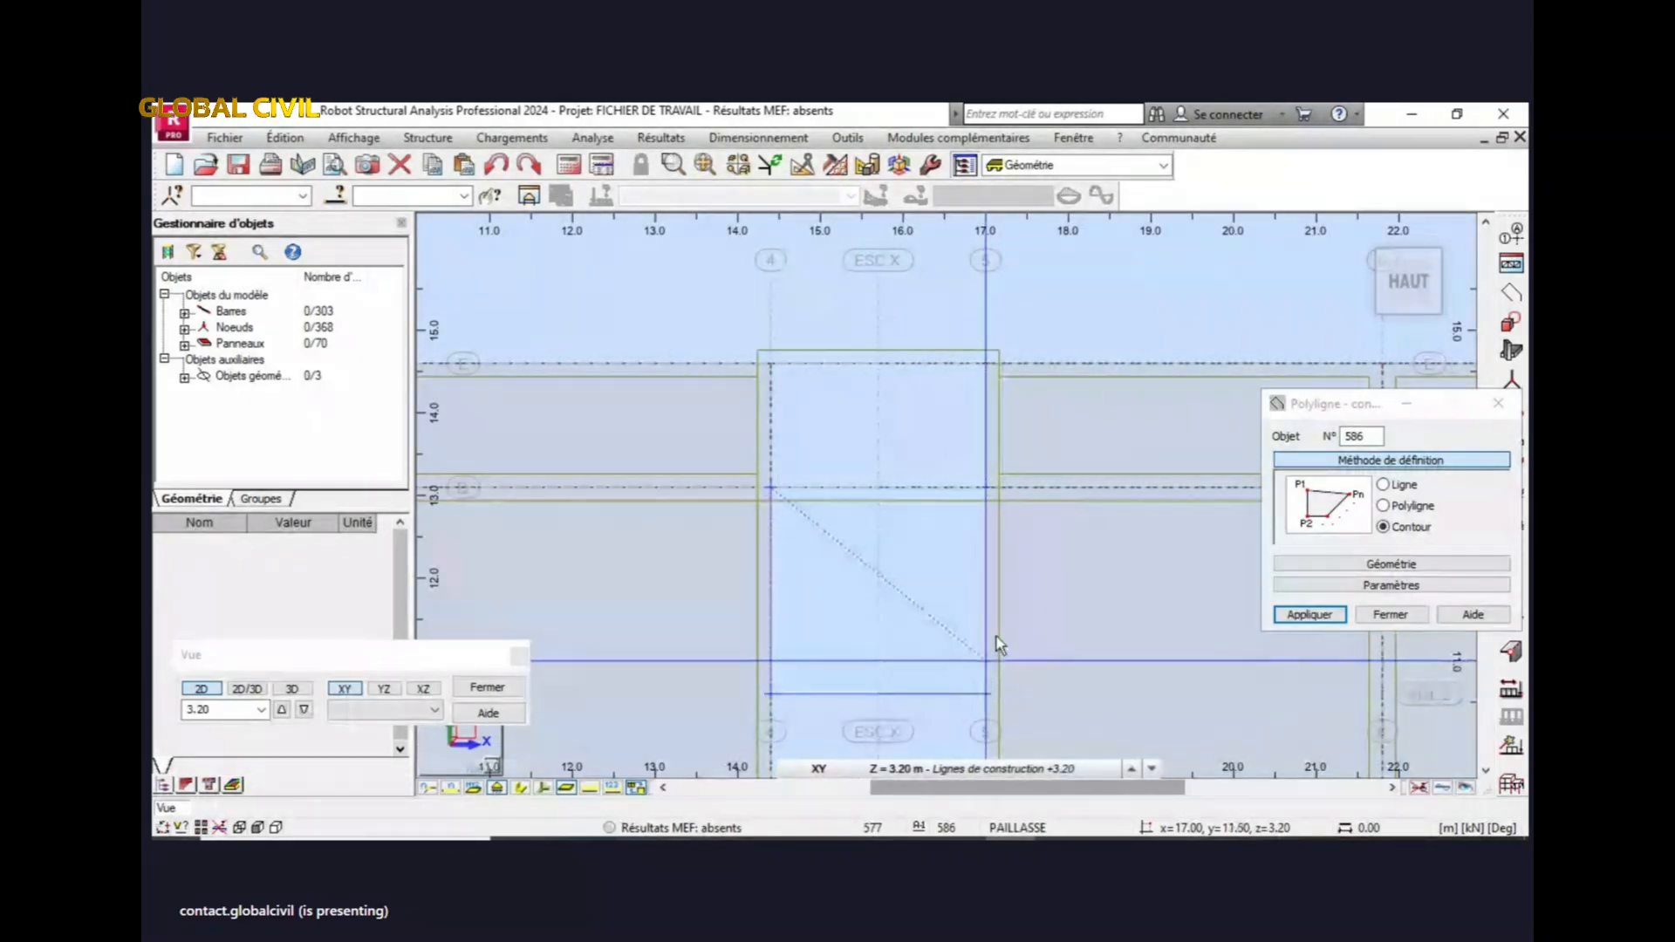
{"action": "left_click", "coordinate": [986, 486]}
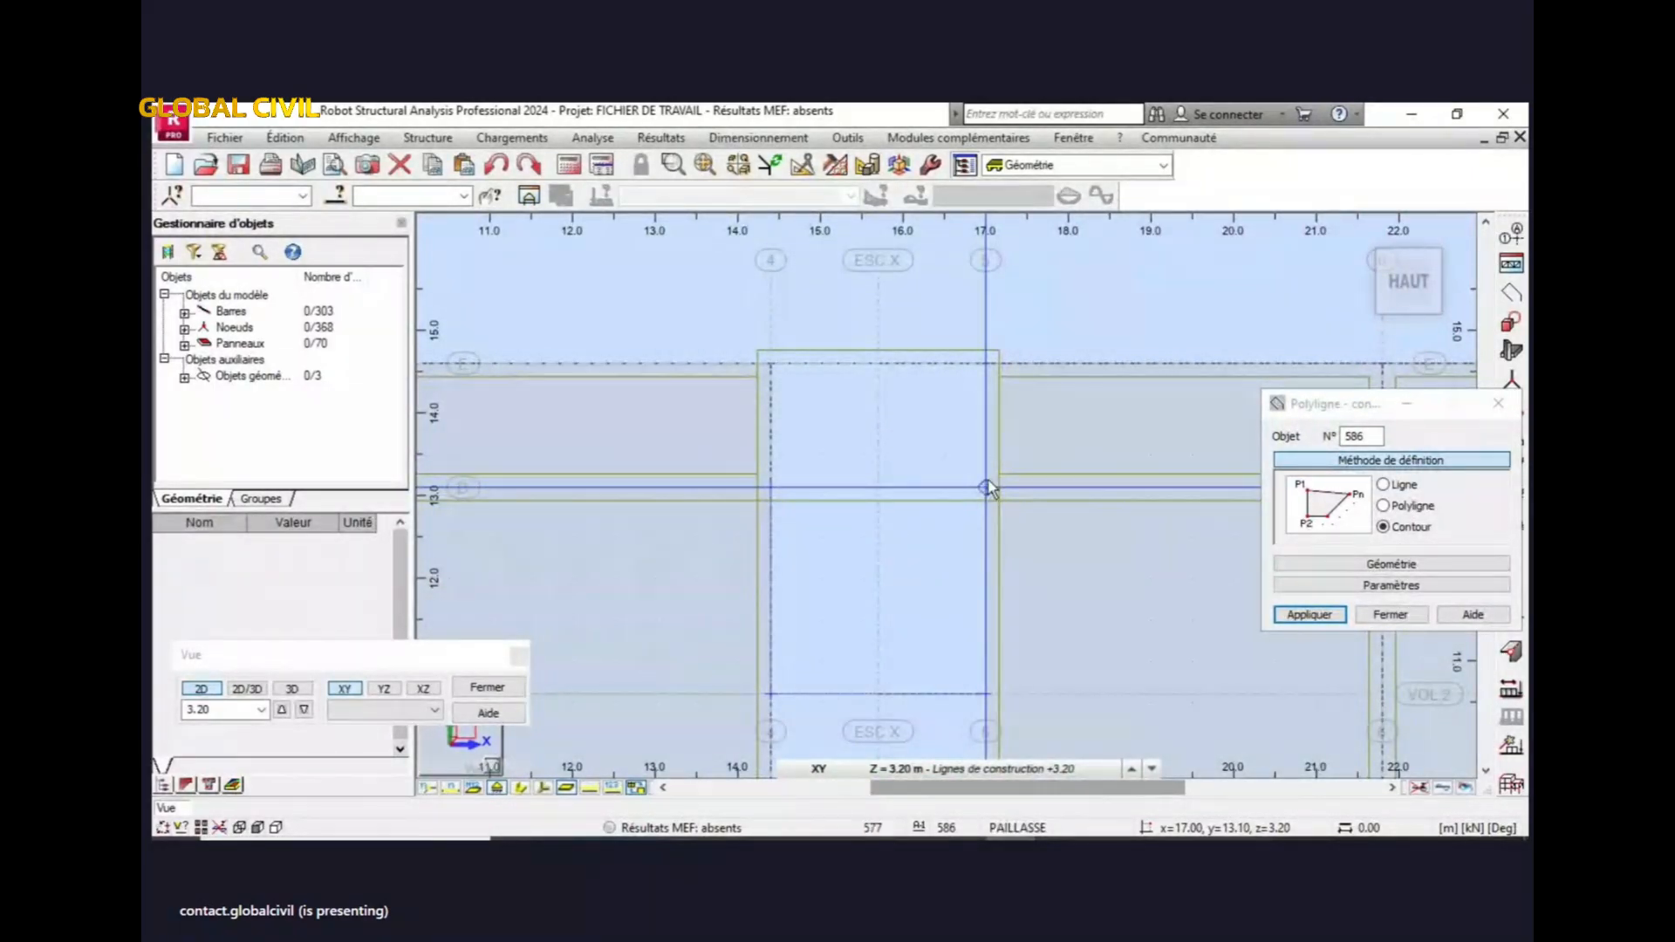
{"action": "left_click", "coordinate": [775, 490]}
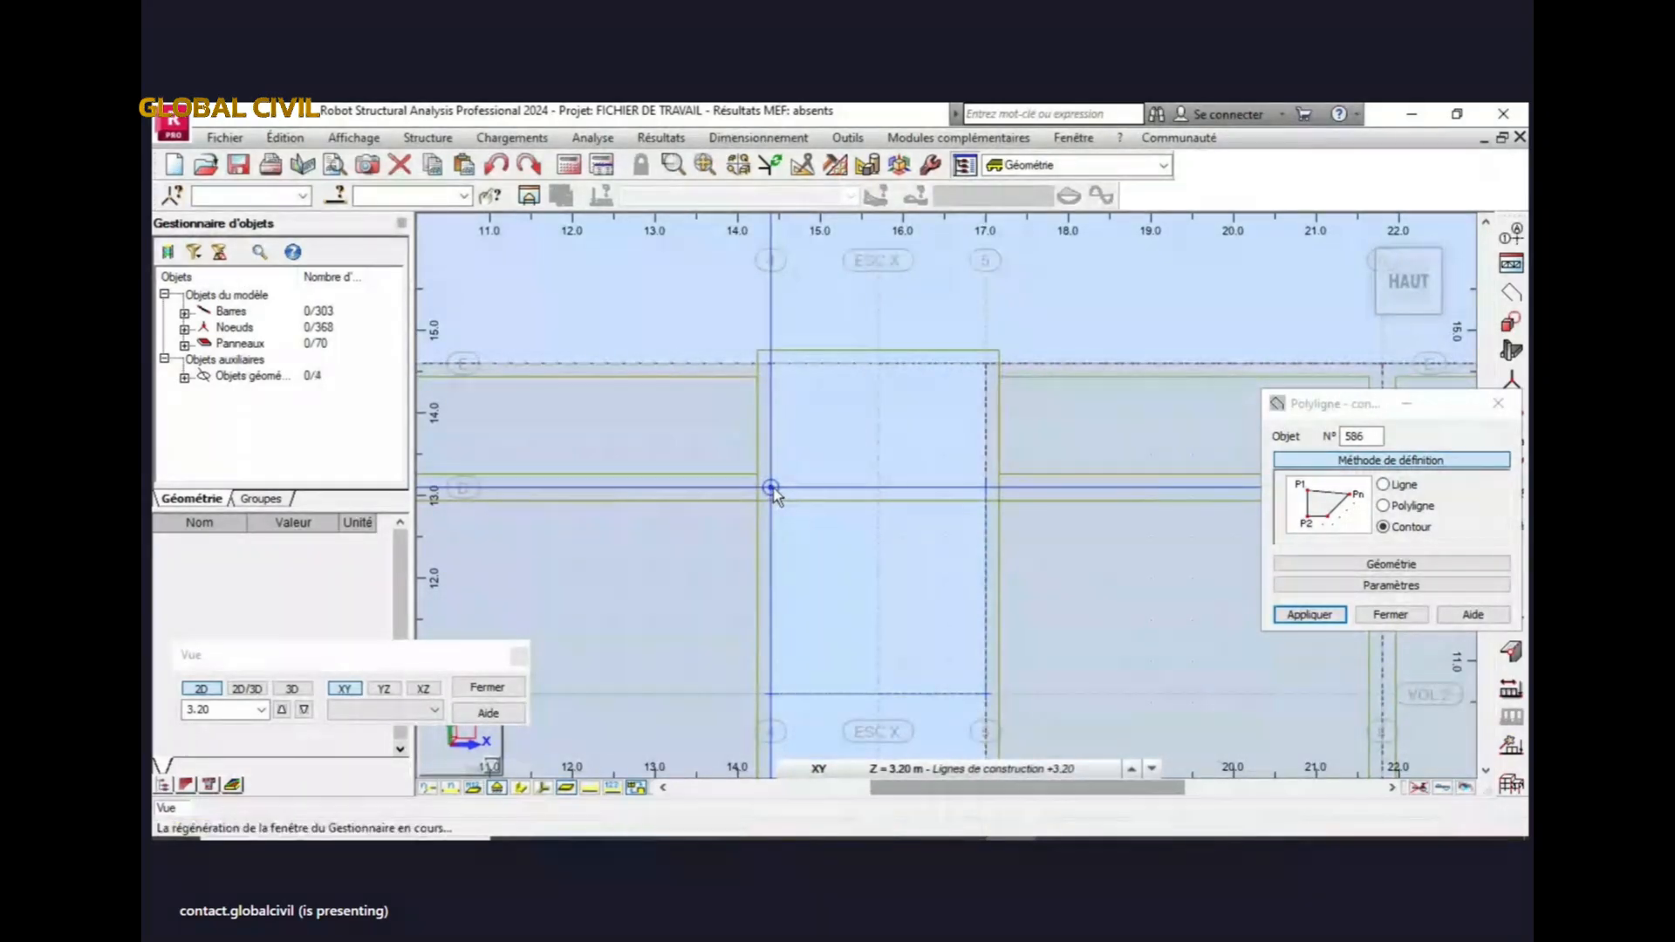
{"action": "scroll", "coordinate": [959, 471], "scroll_direction": "down", "scroll_amount": 5}
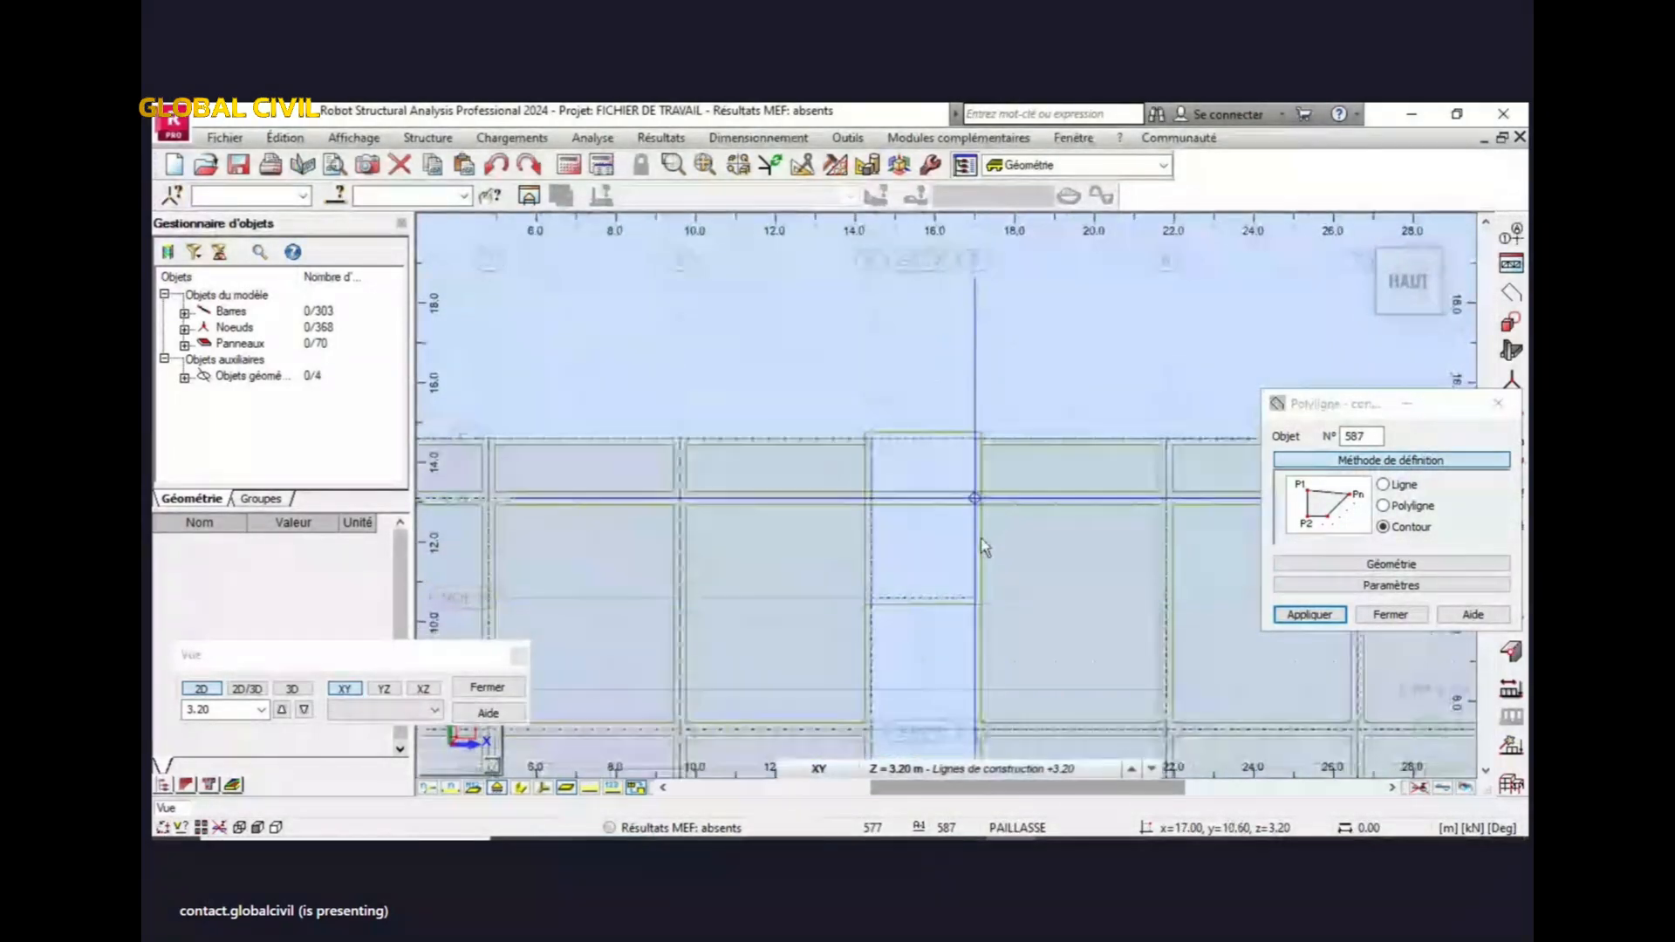
{"action": "scroll", "coordinate": [1003, 439], "scroll_direction": "down", "scroll_amount": 2}
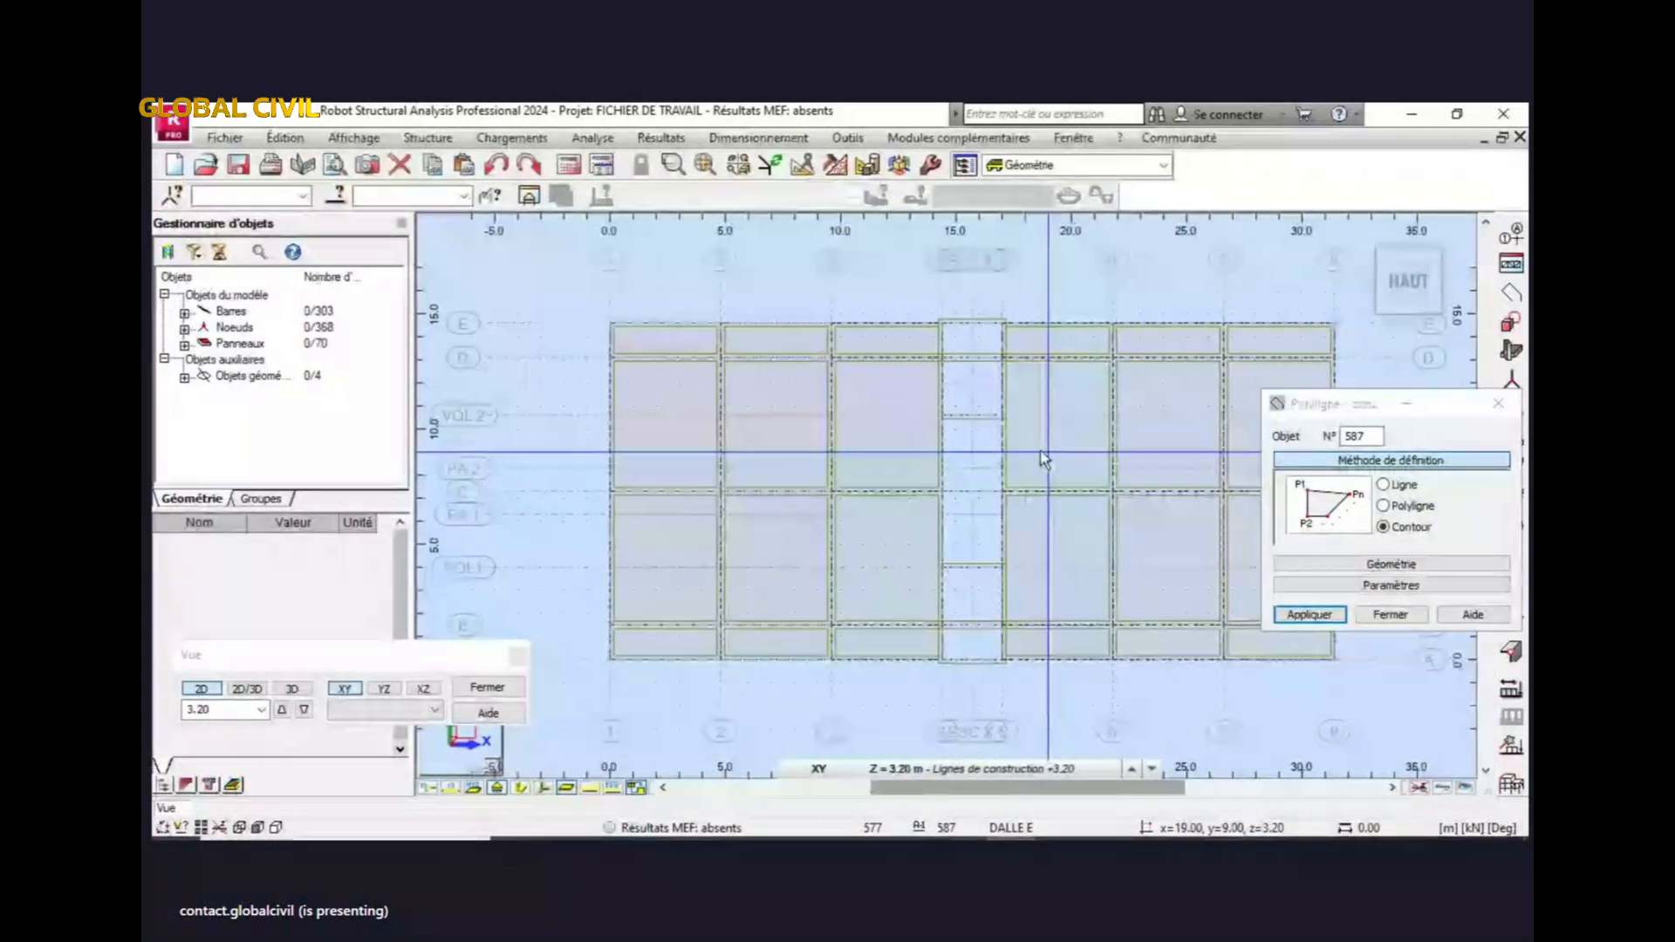
{"action": "left_click", "coordinate": [1498, 403]}
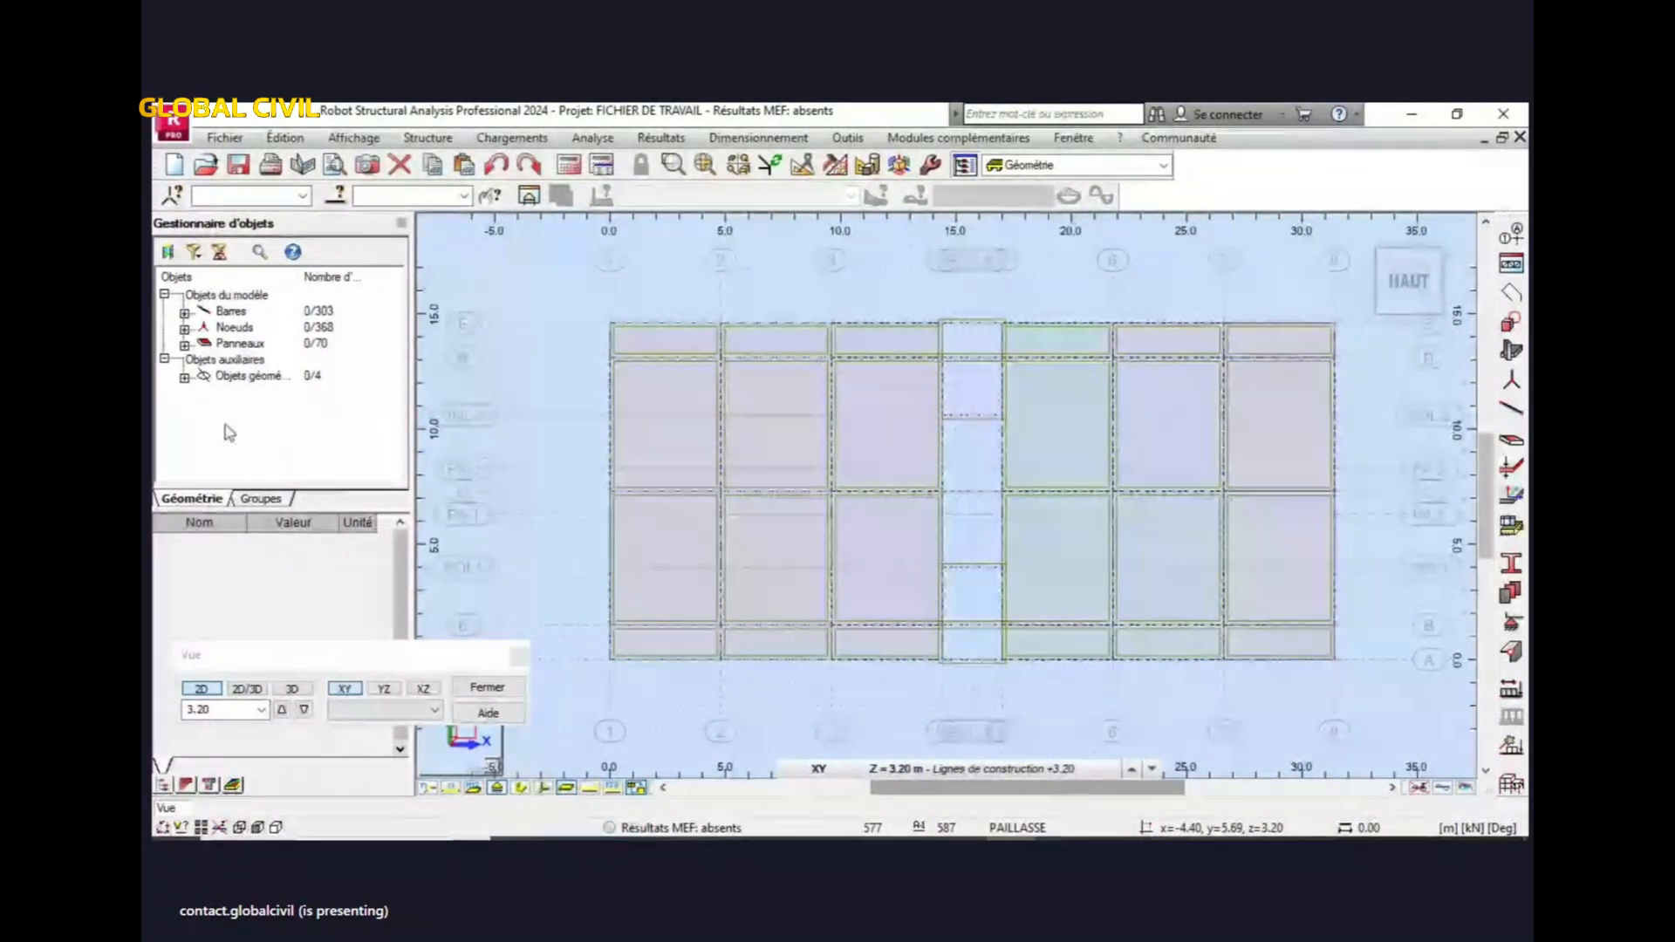
- Create panels from the four stair bay contours, object list 582 584A586, with Plancher BA reinforcement, DALLE E thickness and the coque model
{"action": "left_click", "coordinate": [184, 377]}
{"action": "left_click", "coordinate": [324, 394]}
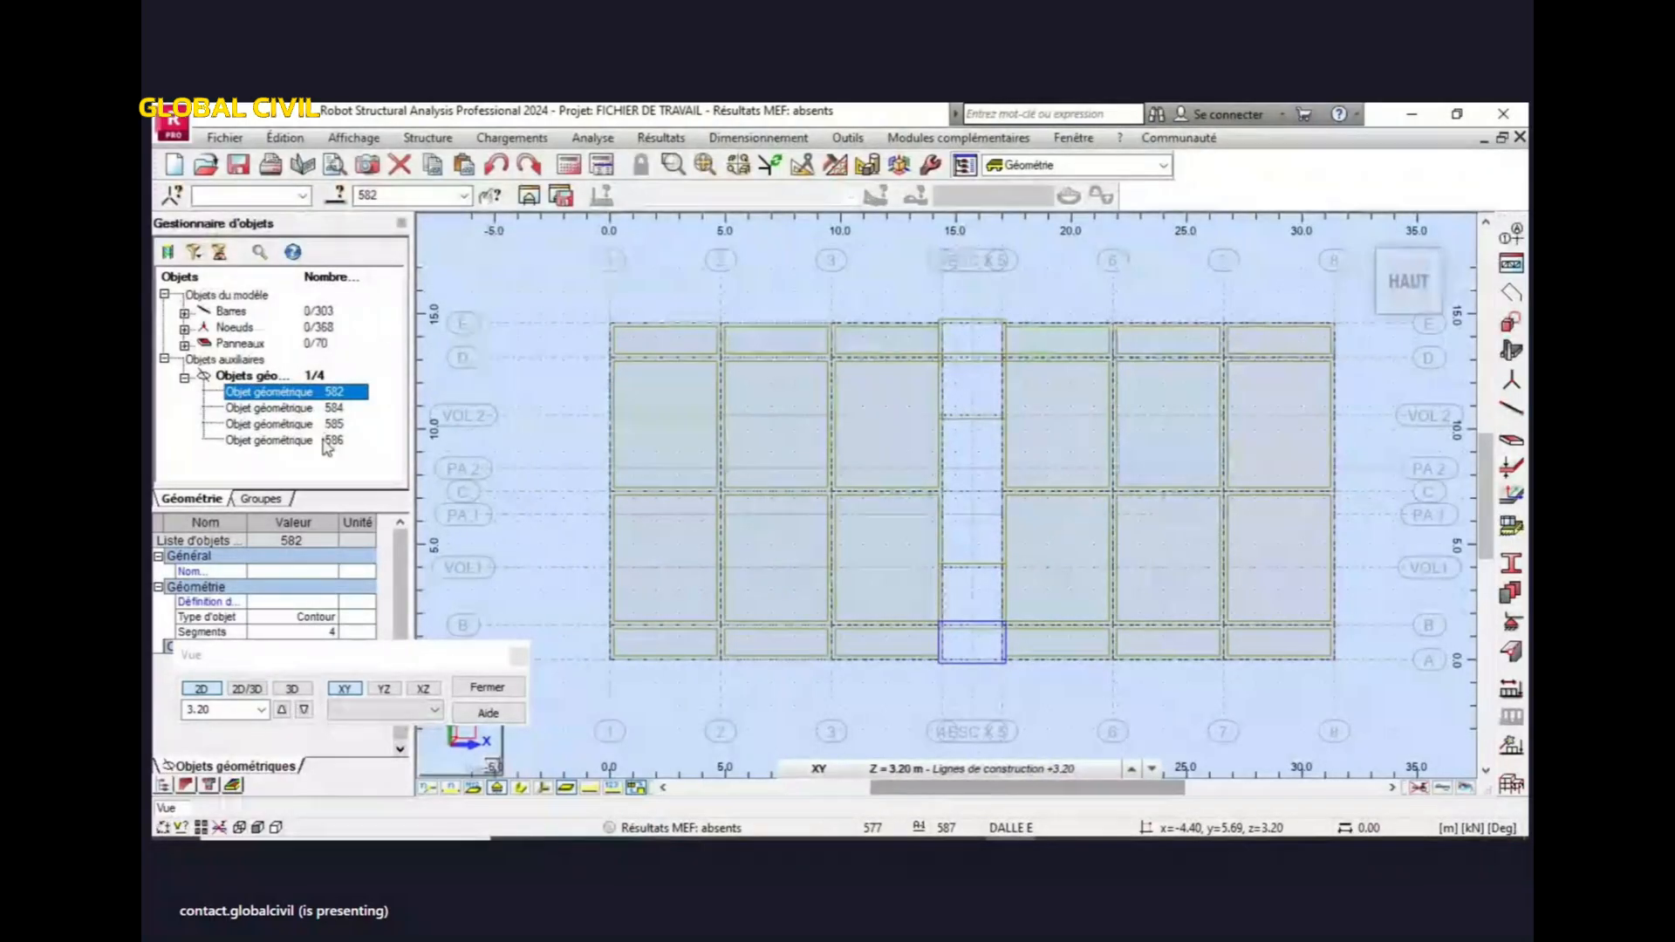
{"action": "left_click", "coordinate": [329, 442], "text": "shift"}
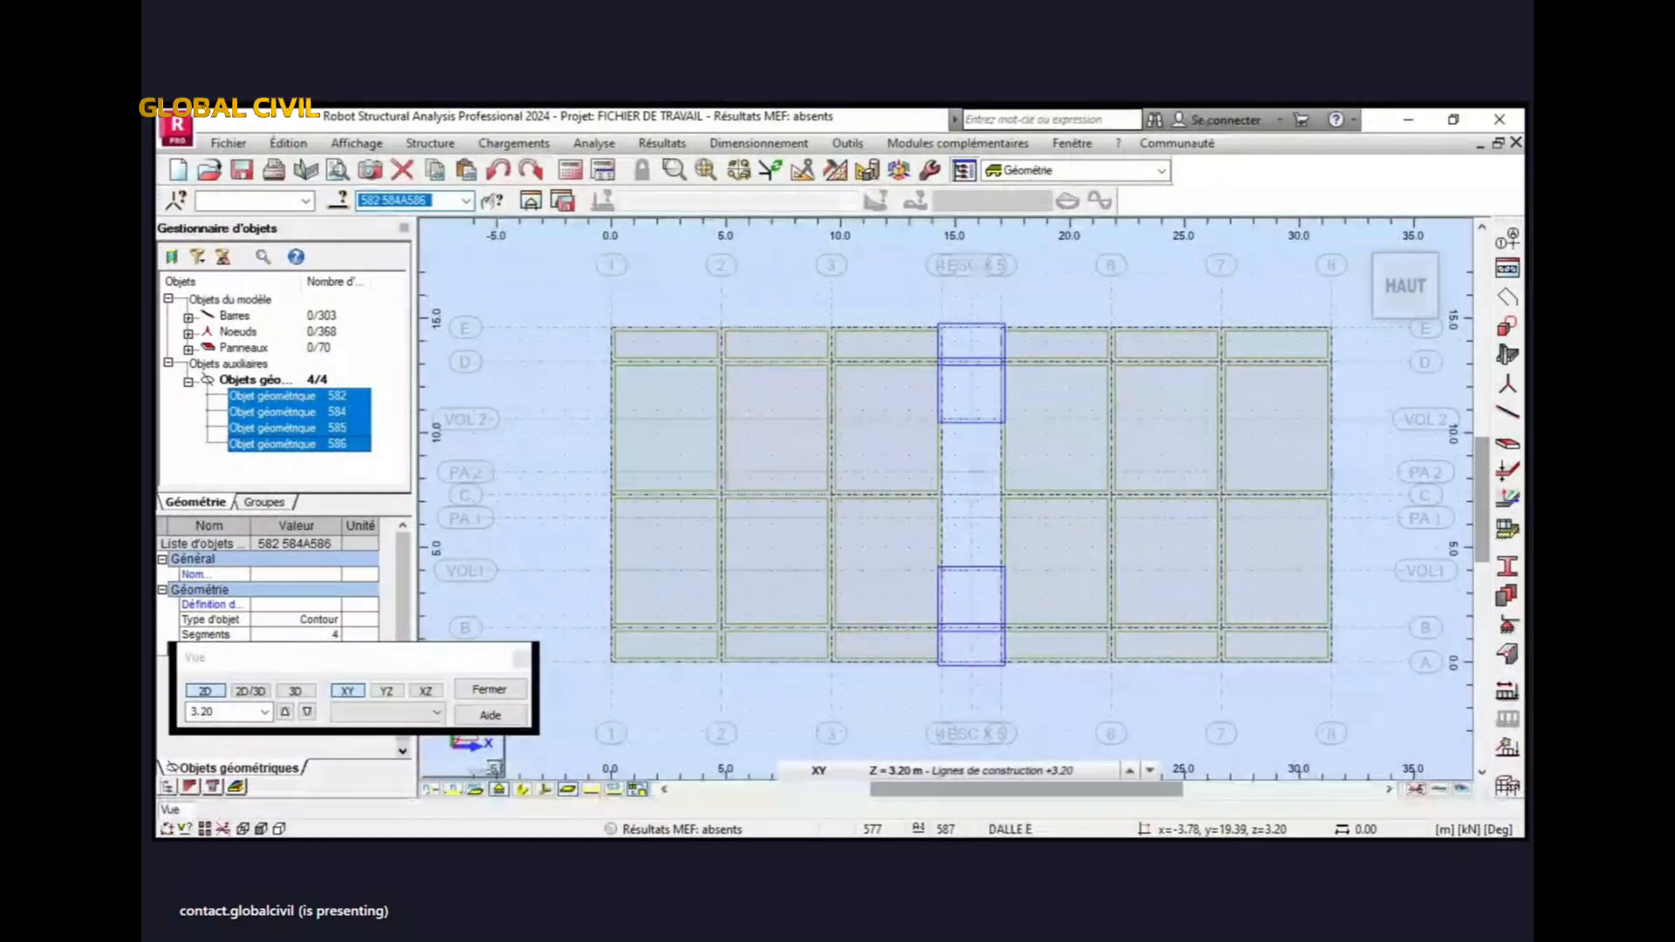
{"action": "left_click", "coordinate": [1517, 442]}
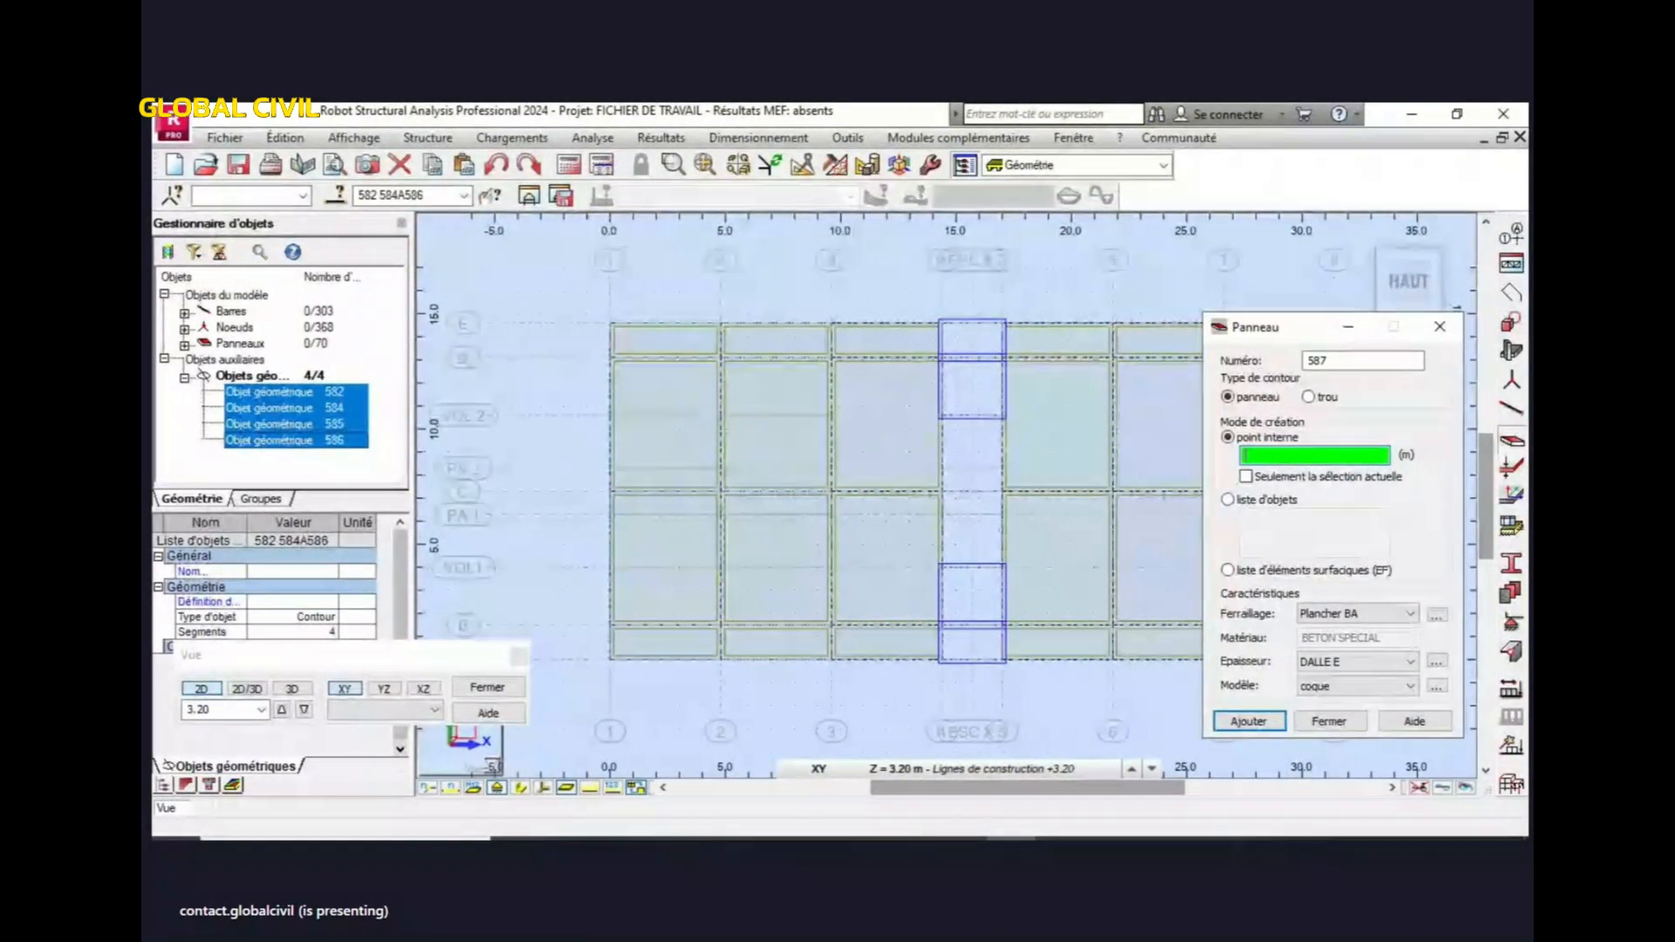
{"action": "left_click", "coordinate": [1229, 500]}
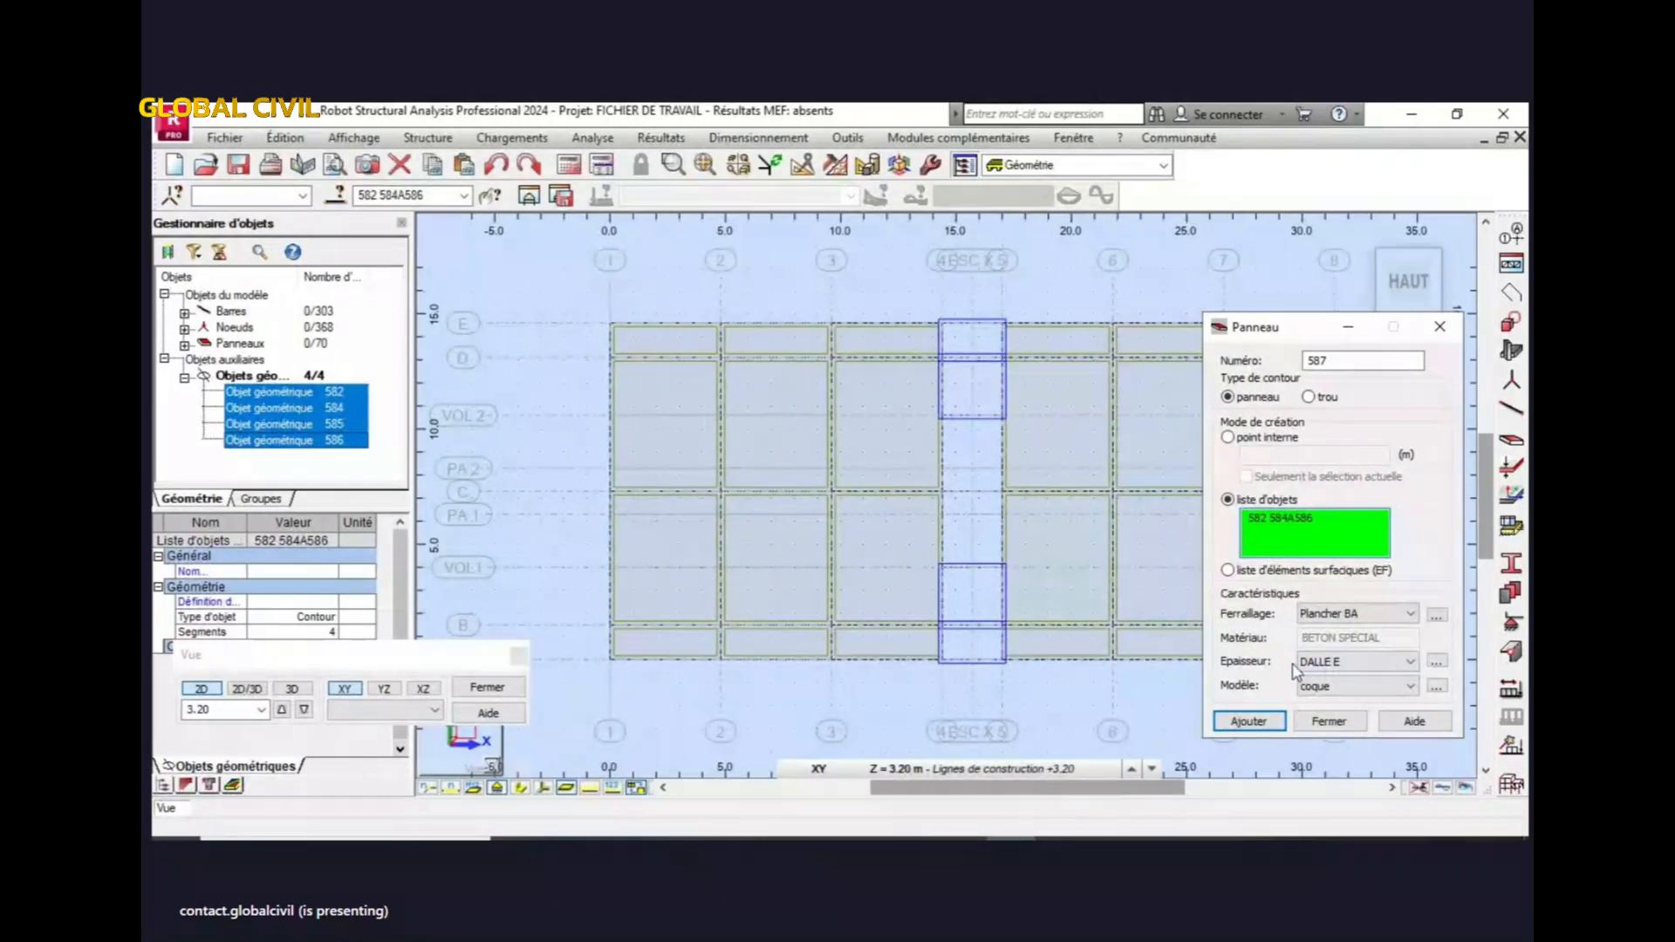
{"action": "left_click", "coordinate": [1316, 687]}
{"action": "left_click", "coordinate": [1314, 665]}
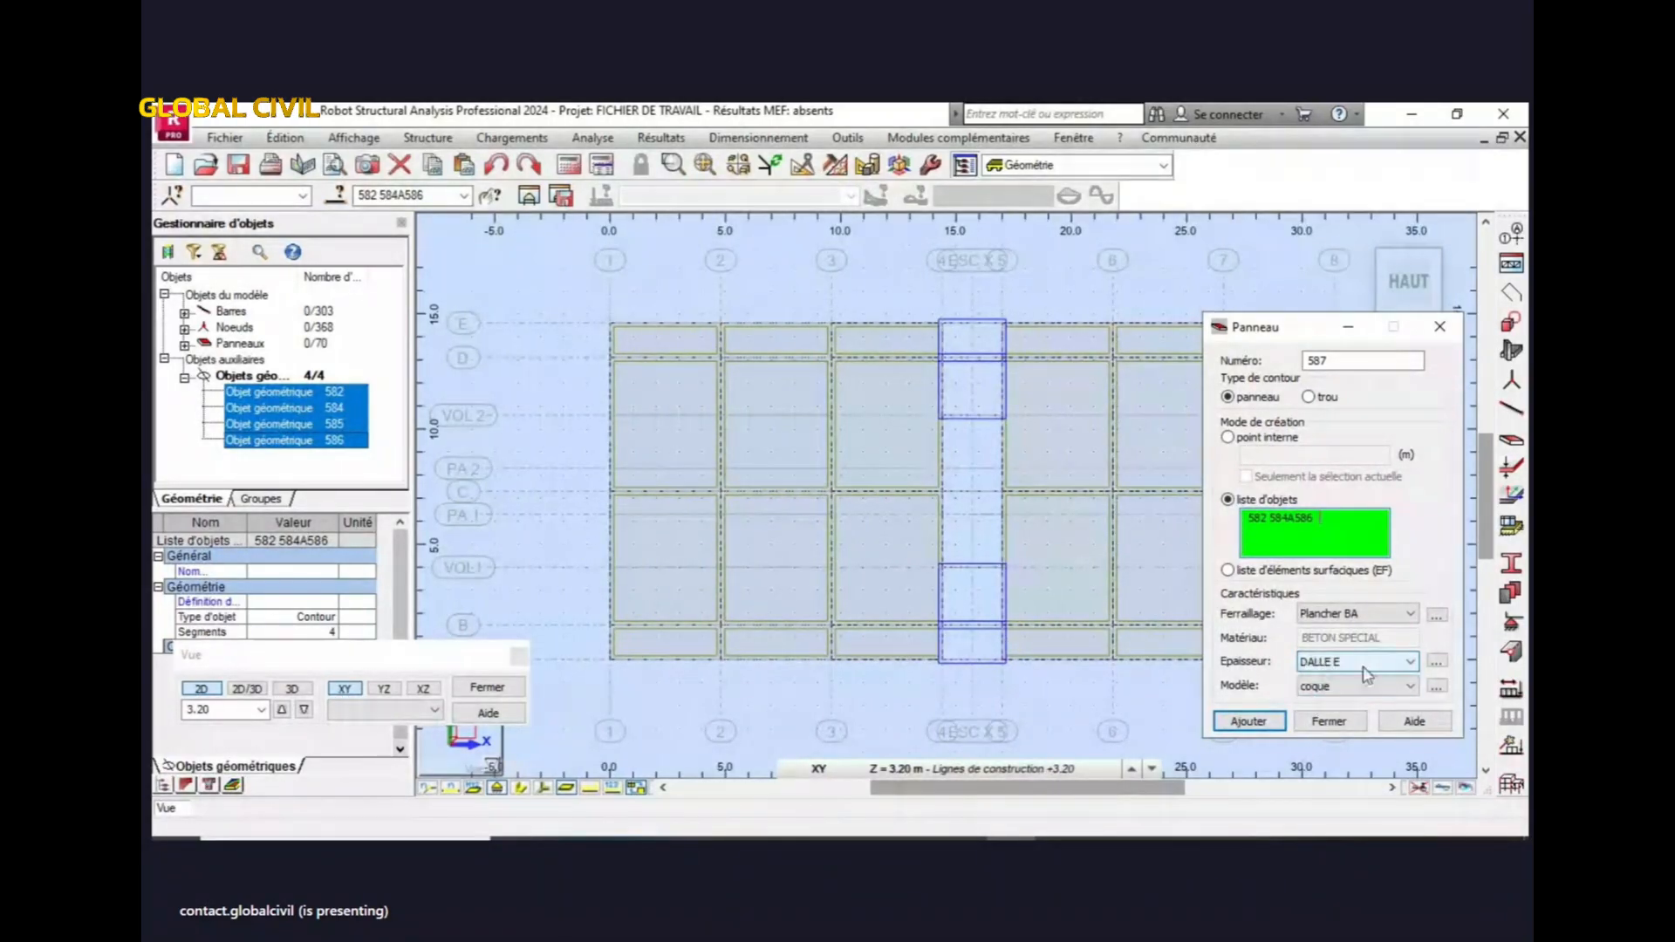
{"action": "left_click", "coordinate": [1256, 724]}
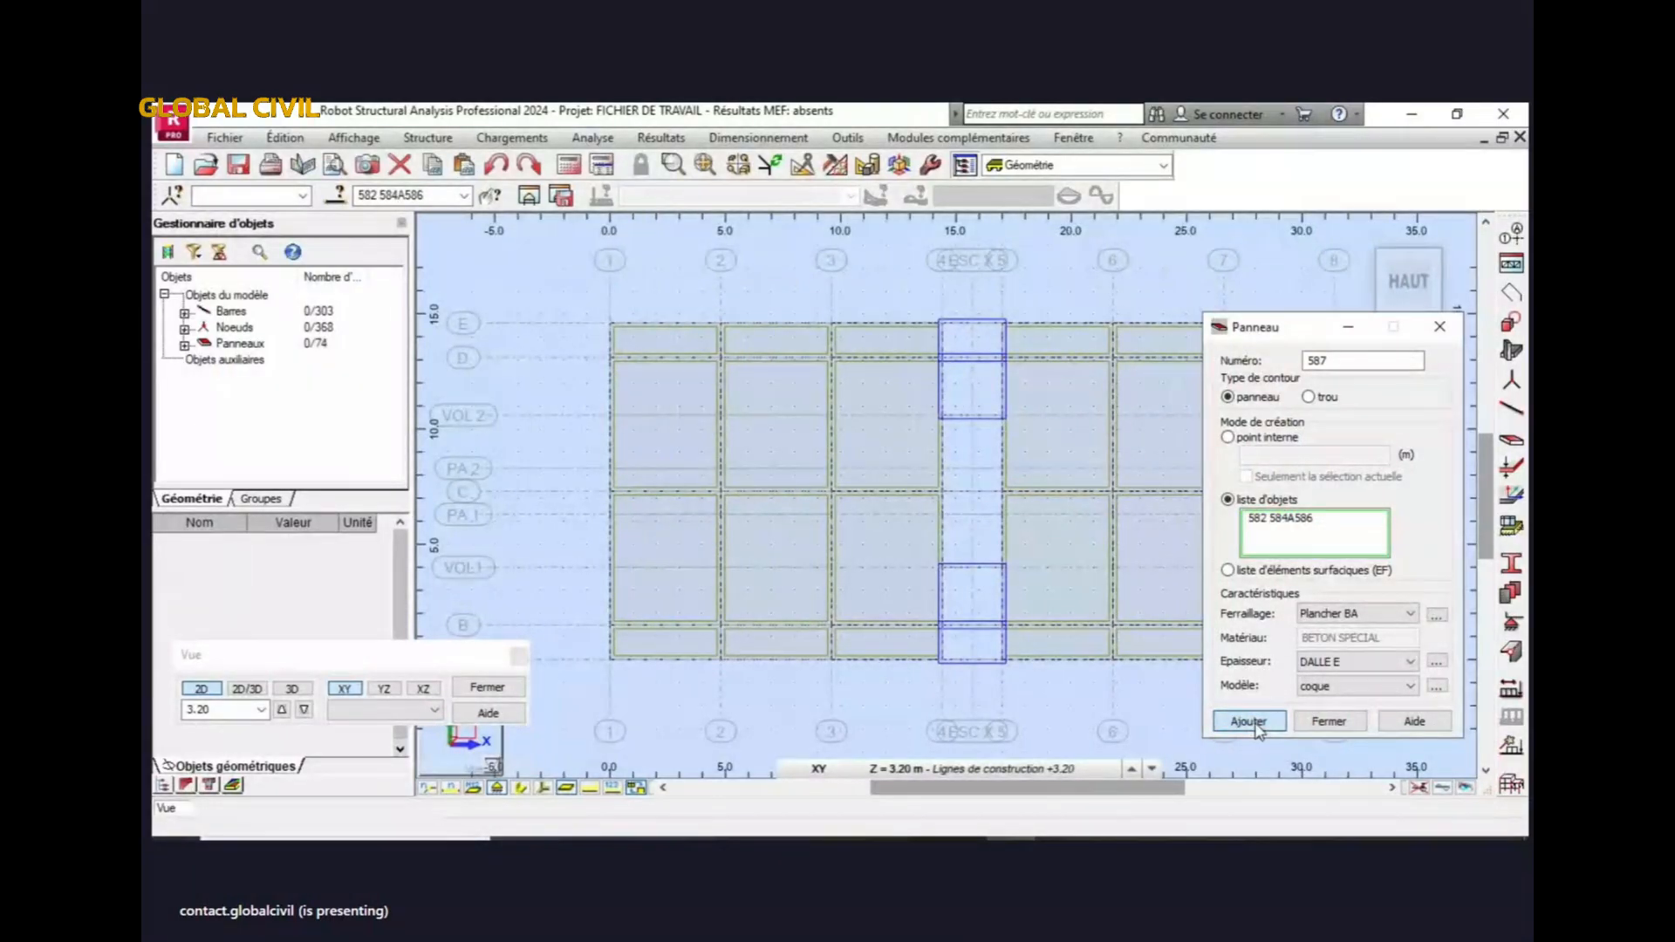
{"action": "left_click", "coordinate": [1441, 329]}
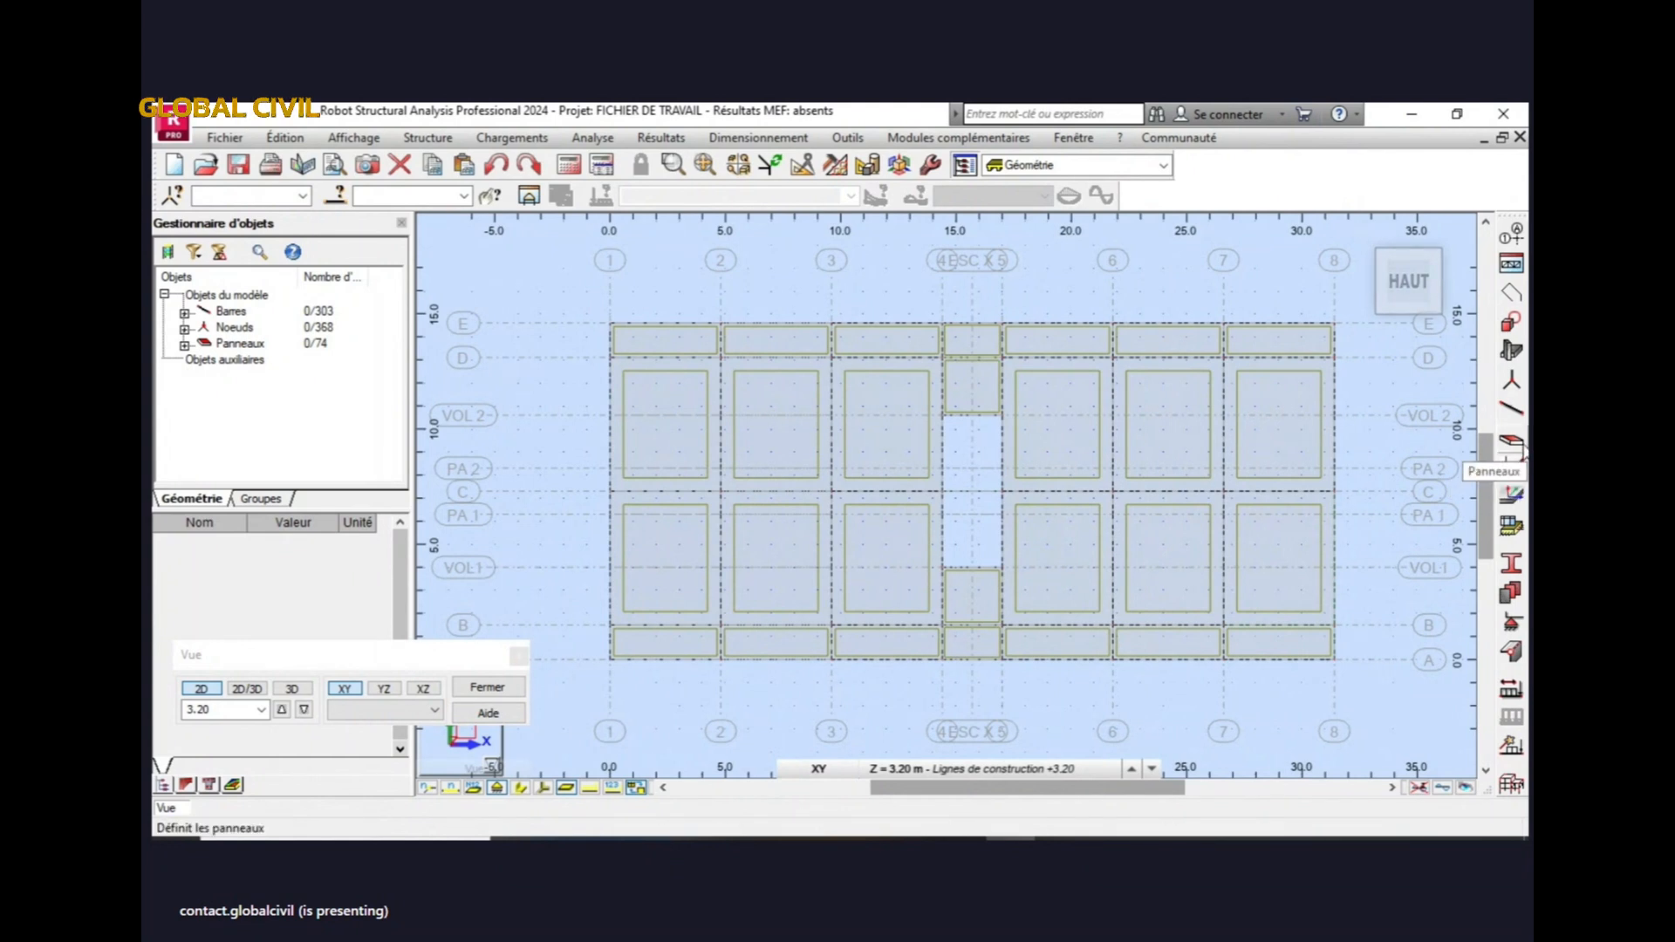
- Examine the orthotropic thickness parameters offered for a new panel thickness, without adding a definition
{"action": "left_click", "coordinate": [1516, 469]}
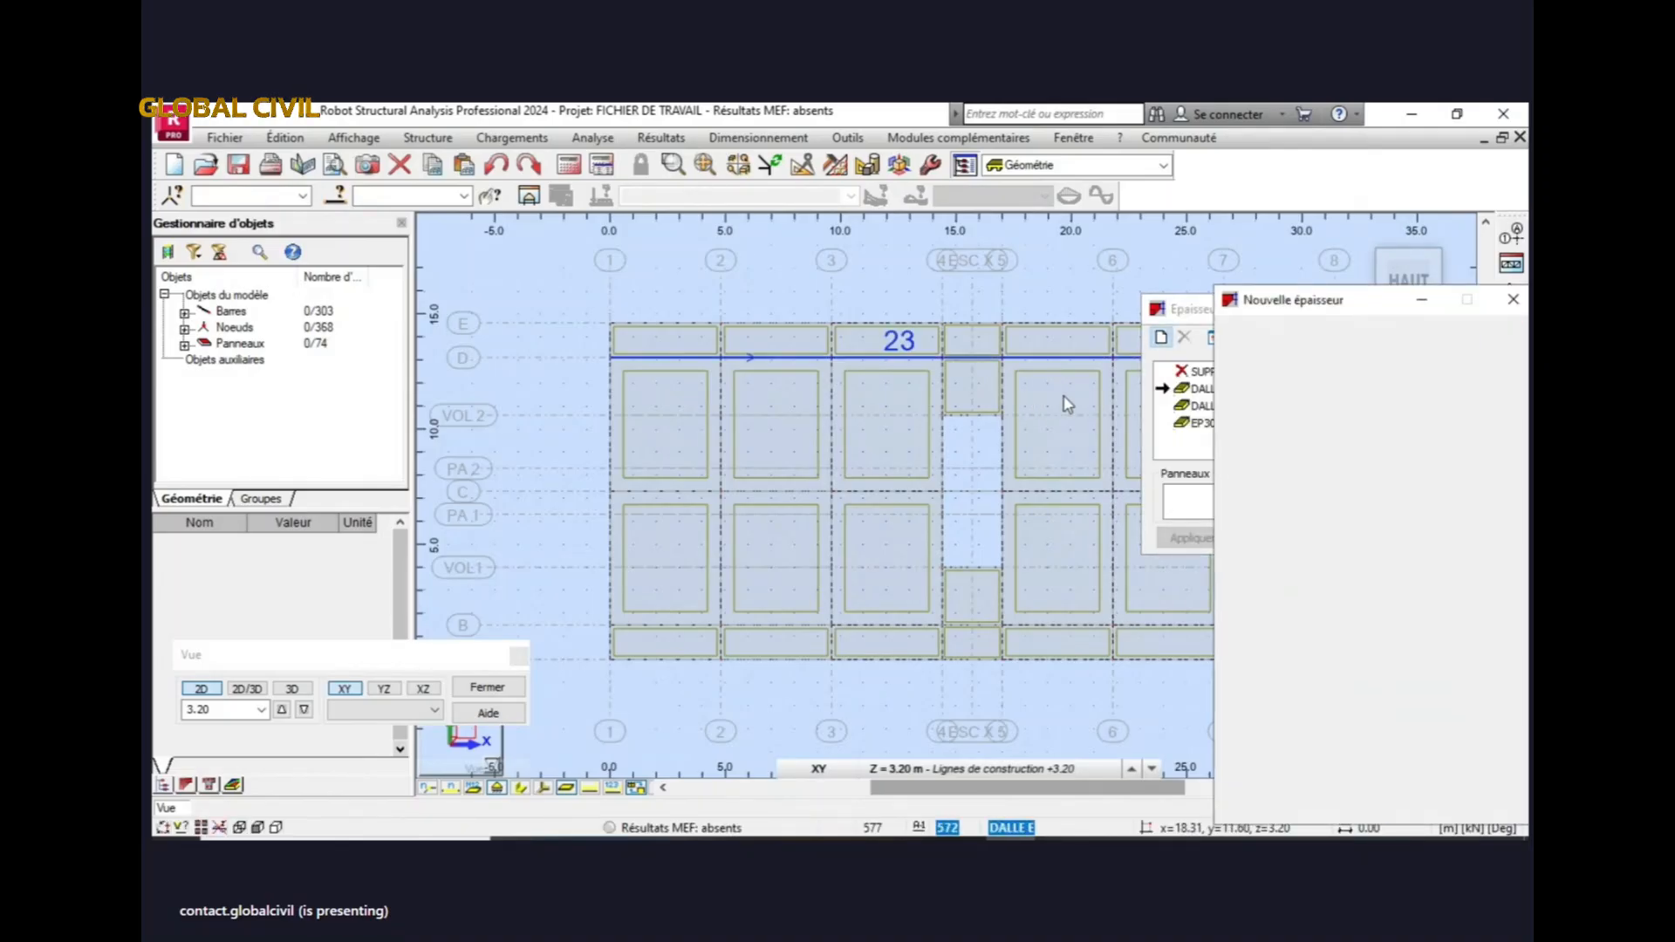
{"action": "left_click", "coordinate": [1315, 338]}
{"action": "left_click_drag", "start_coordinate": [1326, 299], "coordinate": [845, 316]}
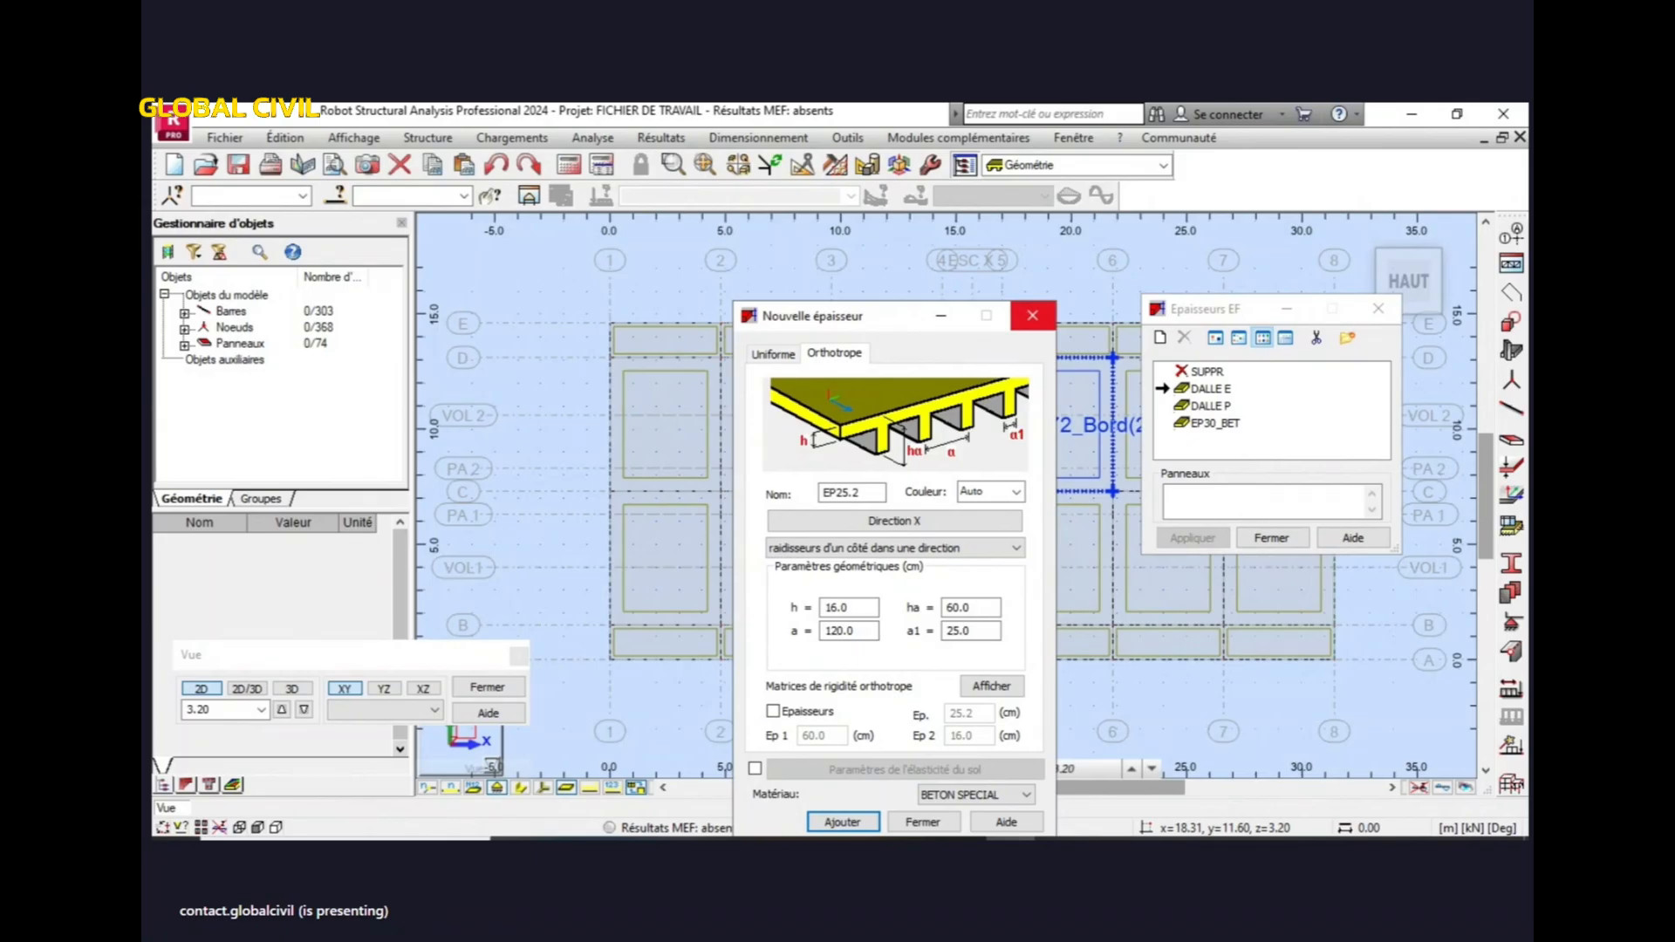
{"action": "left_click", "coordinate": [1032, 315]}
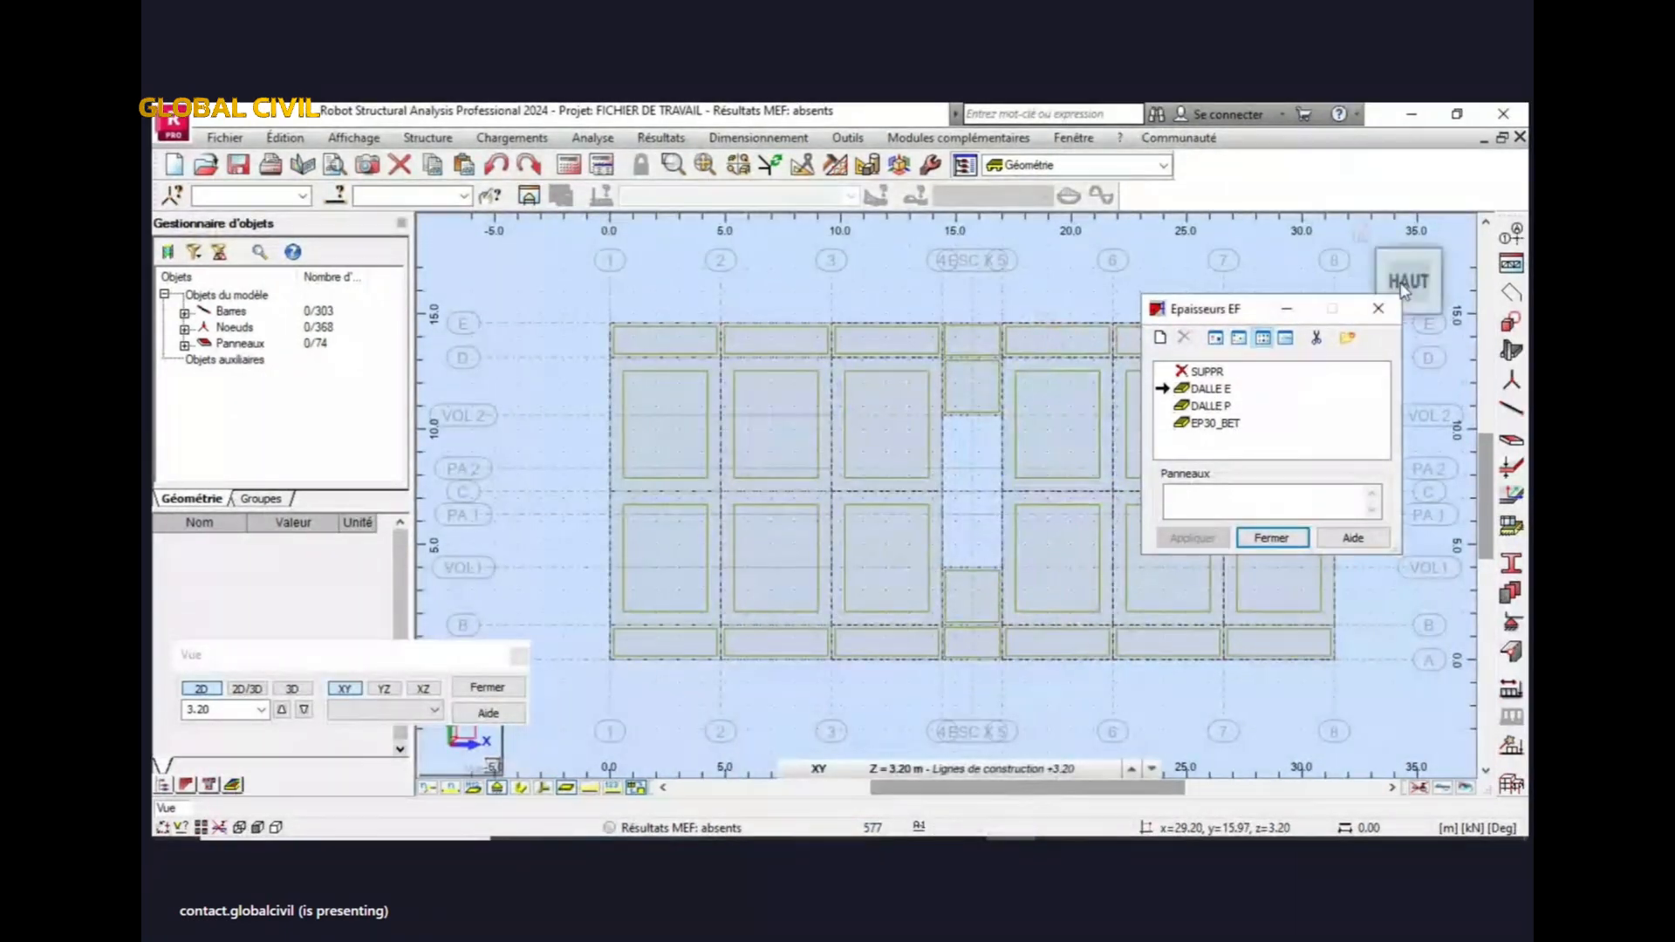
{"action": "left_click", "coordinate": [1376, 311]}
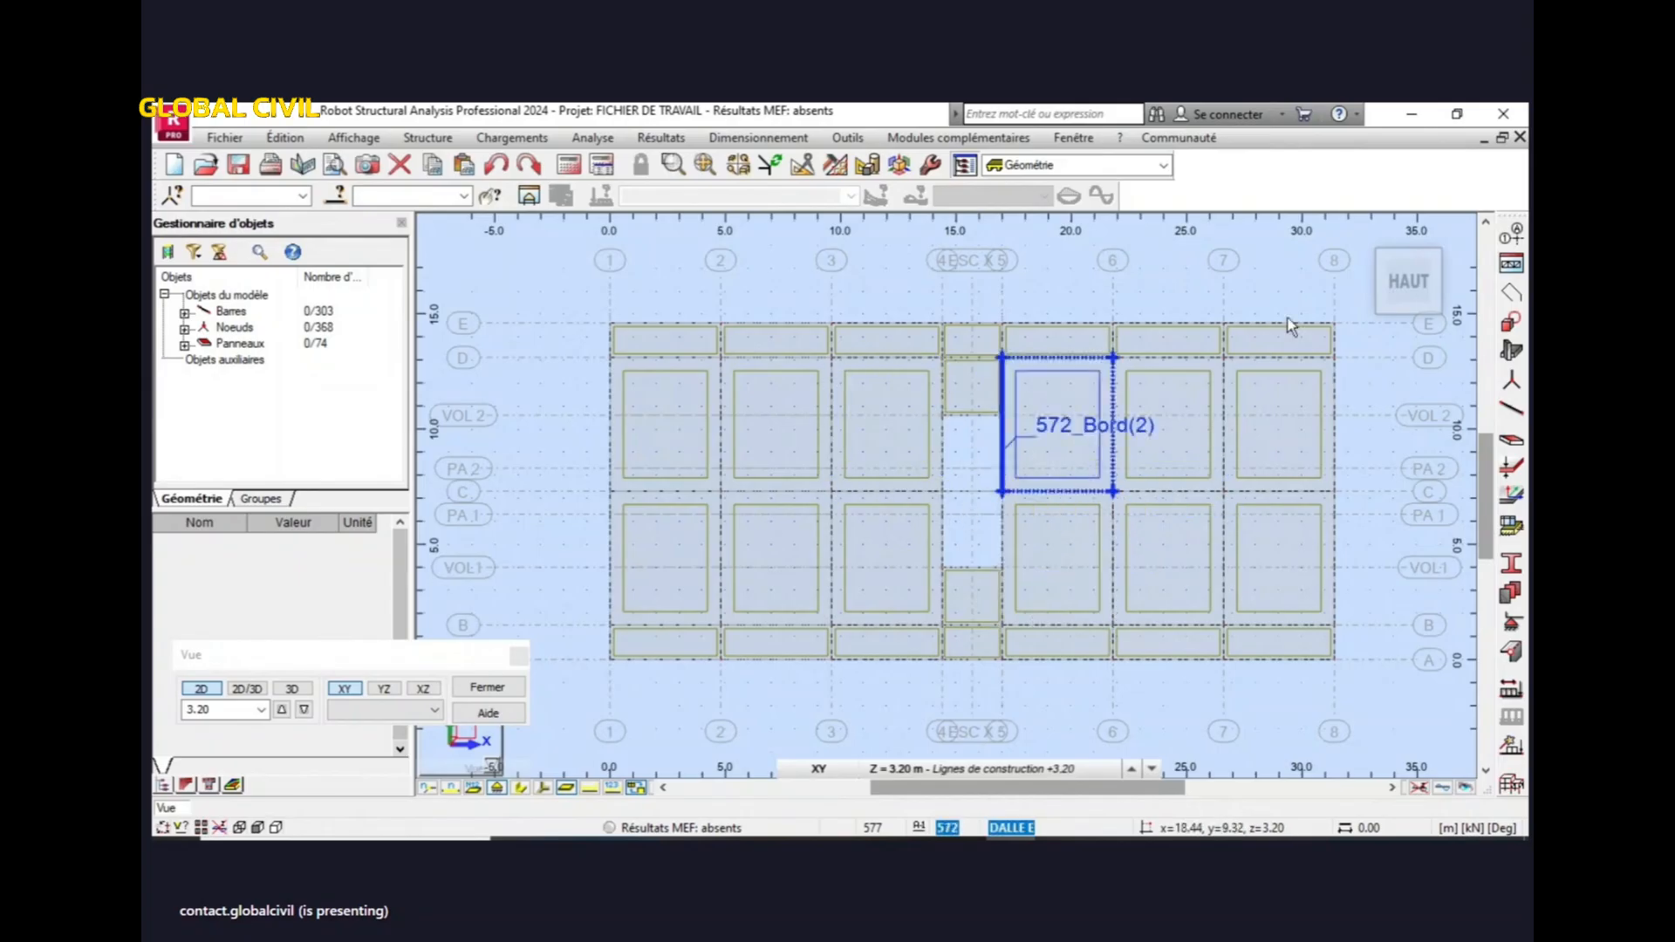
- Select the level +3.20 slab panels between axes 1 and 4 and between axes C and E
{"action": "left_click", "coordinate": [704, 386]}
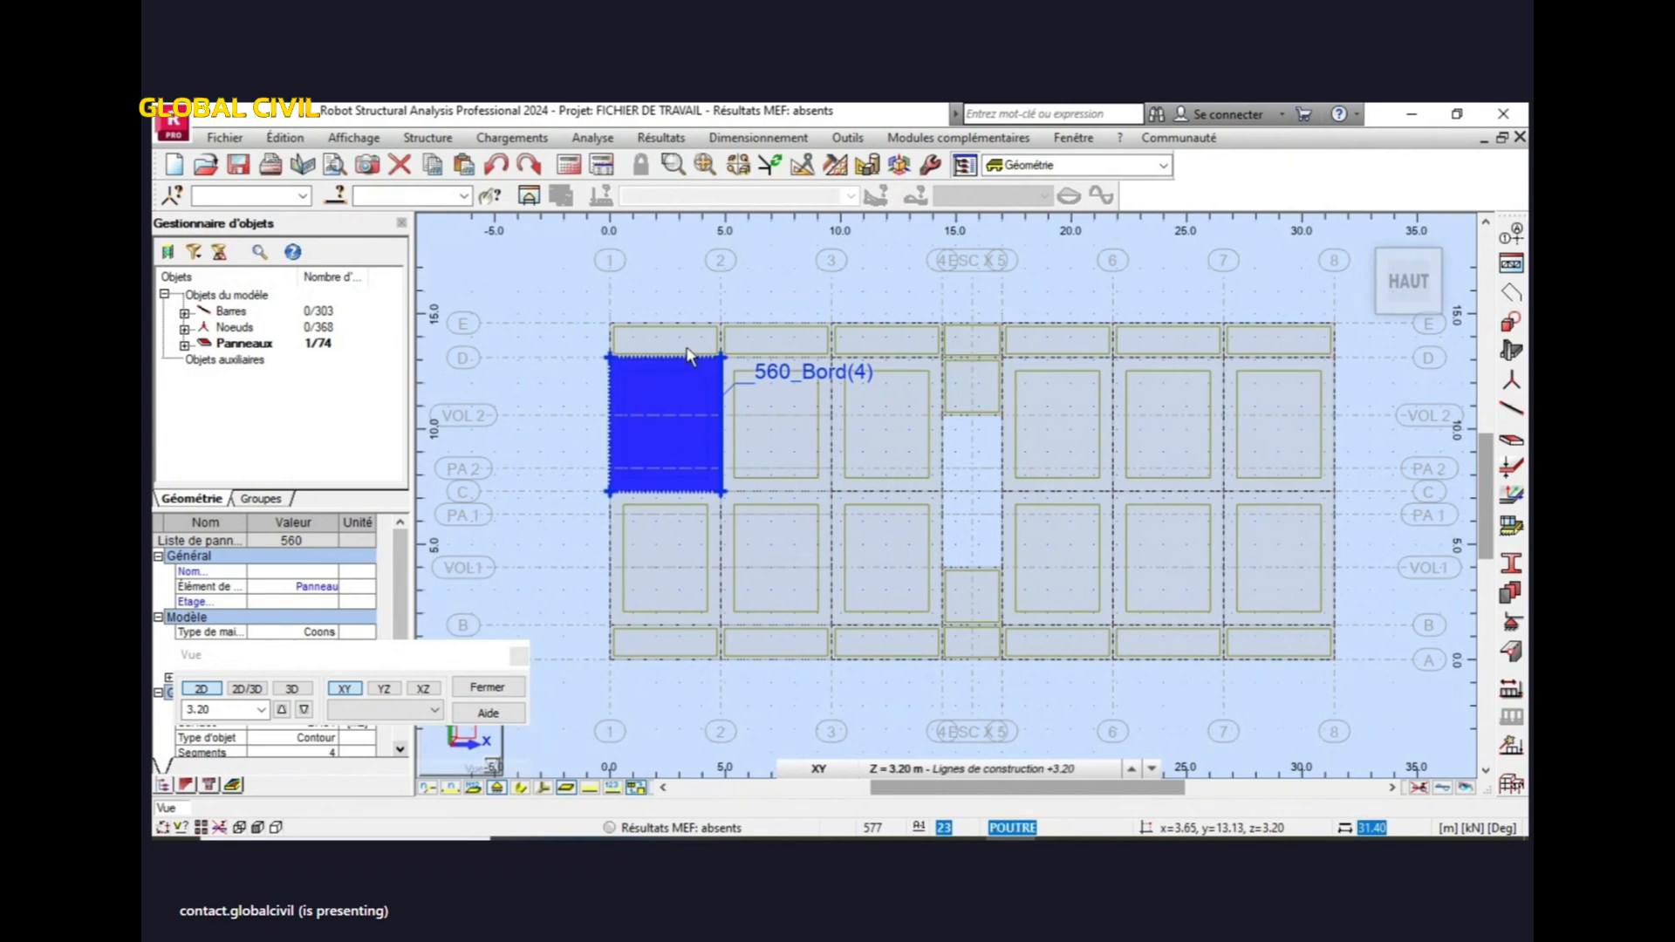
{"action": "left_click", "coordinate": [716, 343], "text": "ctrl"}
{"action": "left_click", "coordinate": [768, 342], "text": "ctrl"}
{"action": "left_click", "coordinate": [784, 391], "text": "ctrl"}
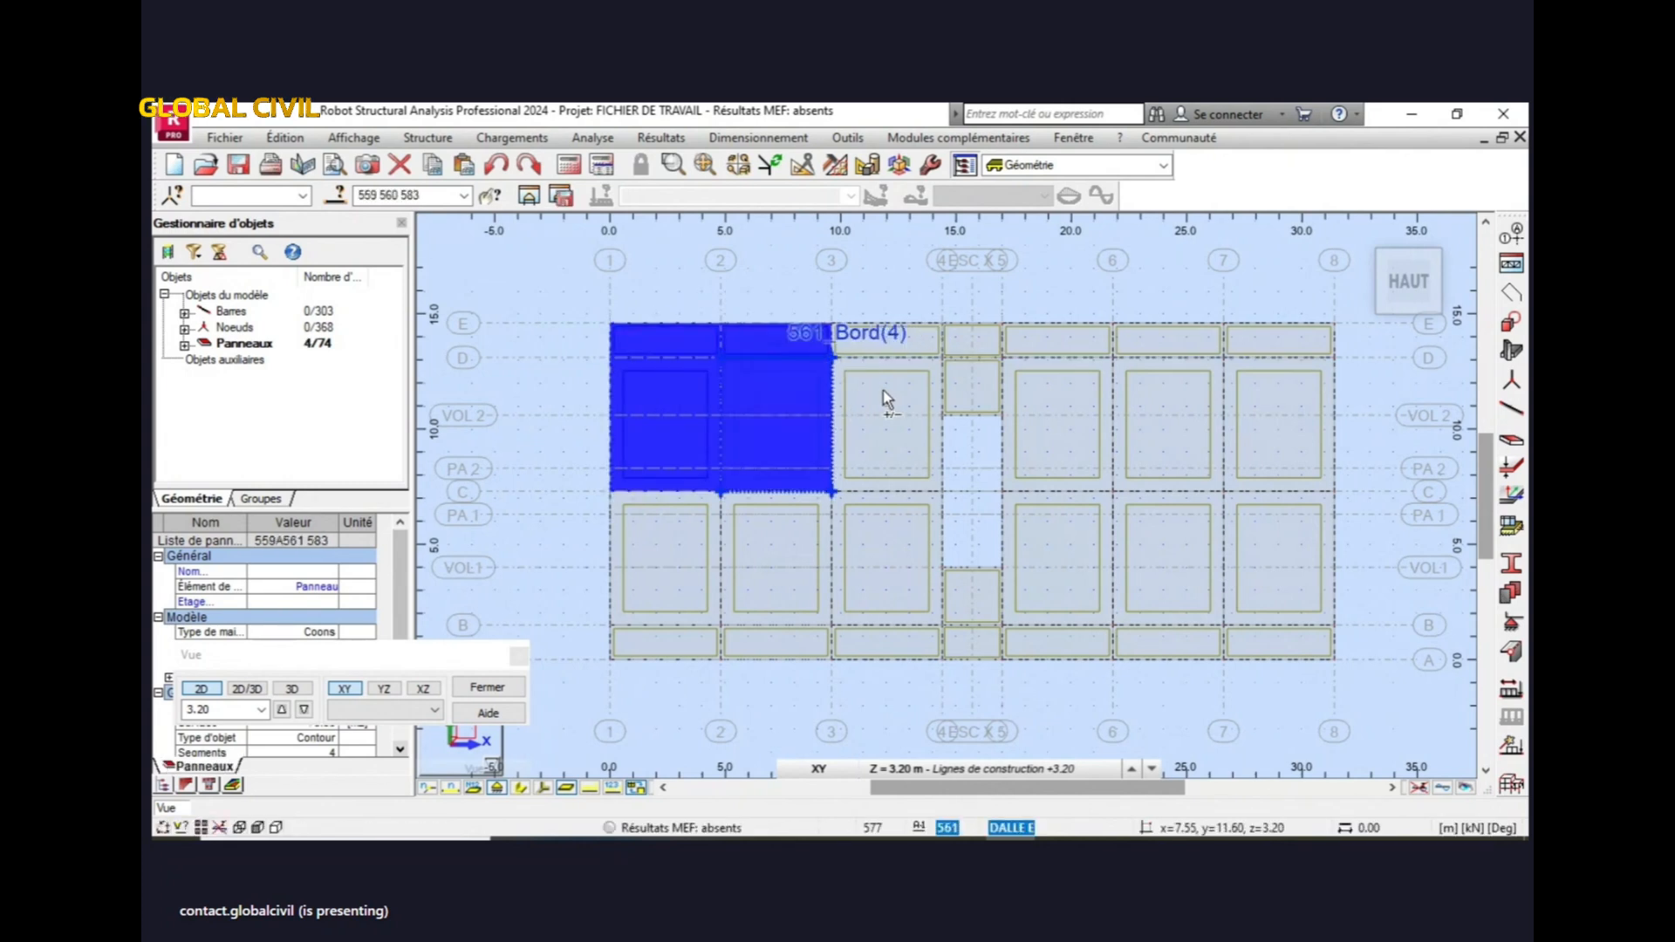
{"action": "left_click", "coordinate": [886, 387], "text": "ctrl"}
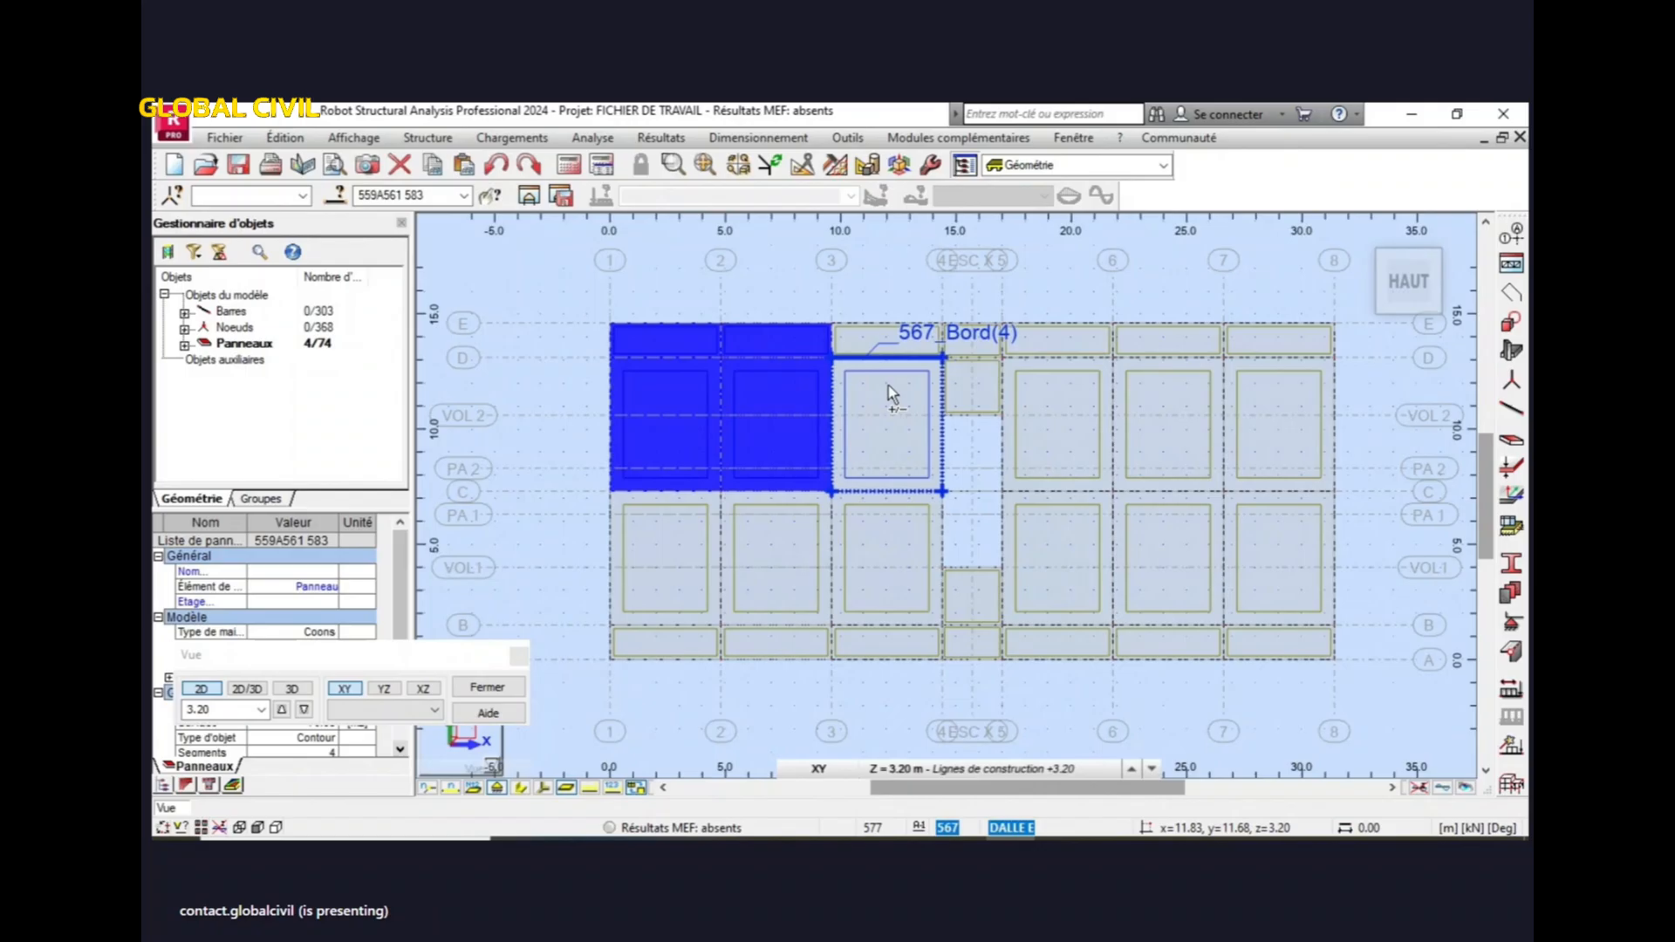
{"action": "left_click", "coordinate": [818, 391], "text": "ctrl"}
- Add the slab panels between axes 1 and 4 and between axes A and C to the selection
{"action": "left_click", "coordinate": [776, 548], "text": "ctrl"}
{"action": "left_click", "coordinate": [803, 551], "text": "ctrl"}
{"action": "left_click", "coordinate": [902, 550], "text": "ctrl"}
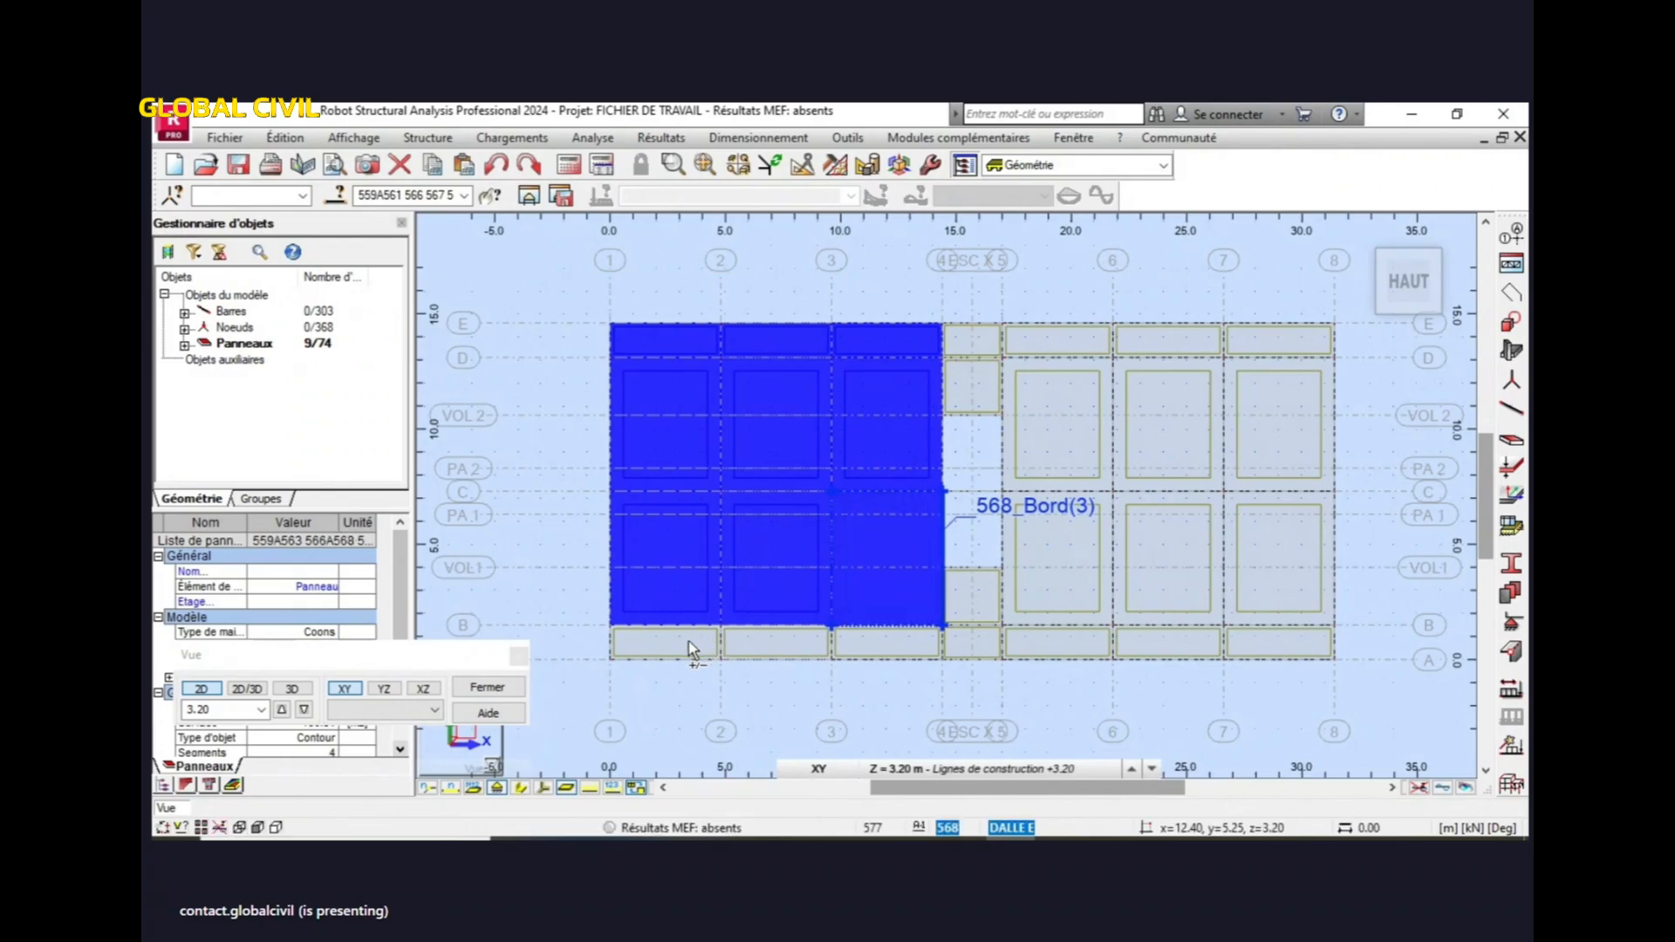
{"action": "left_click", "coordinate": [778, 642], "text": "ctrl"}
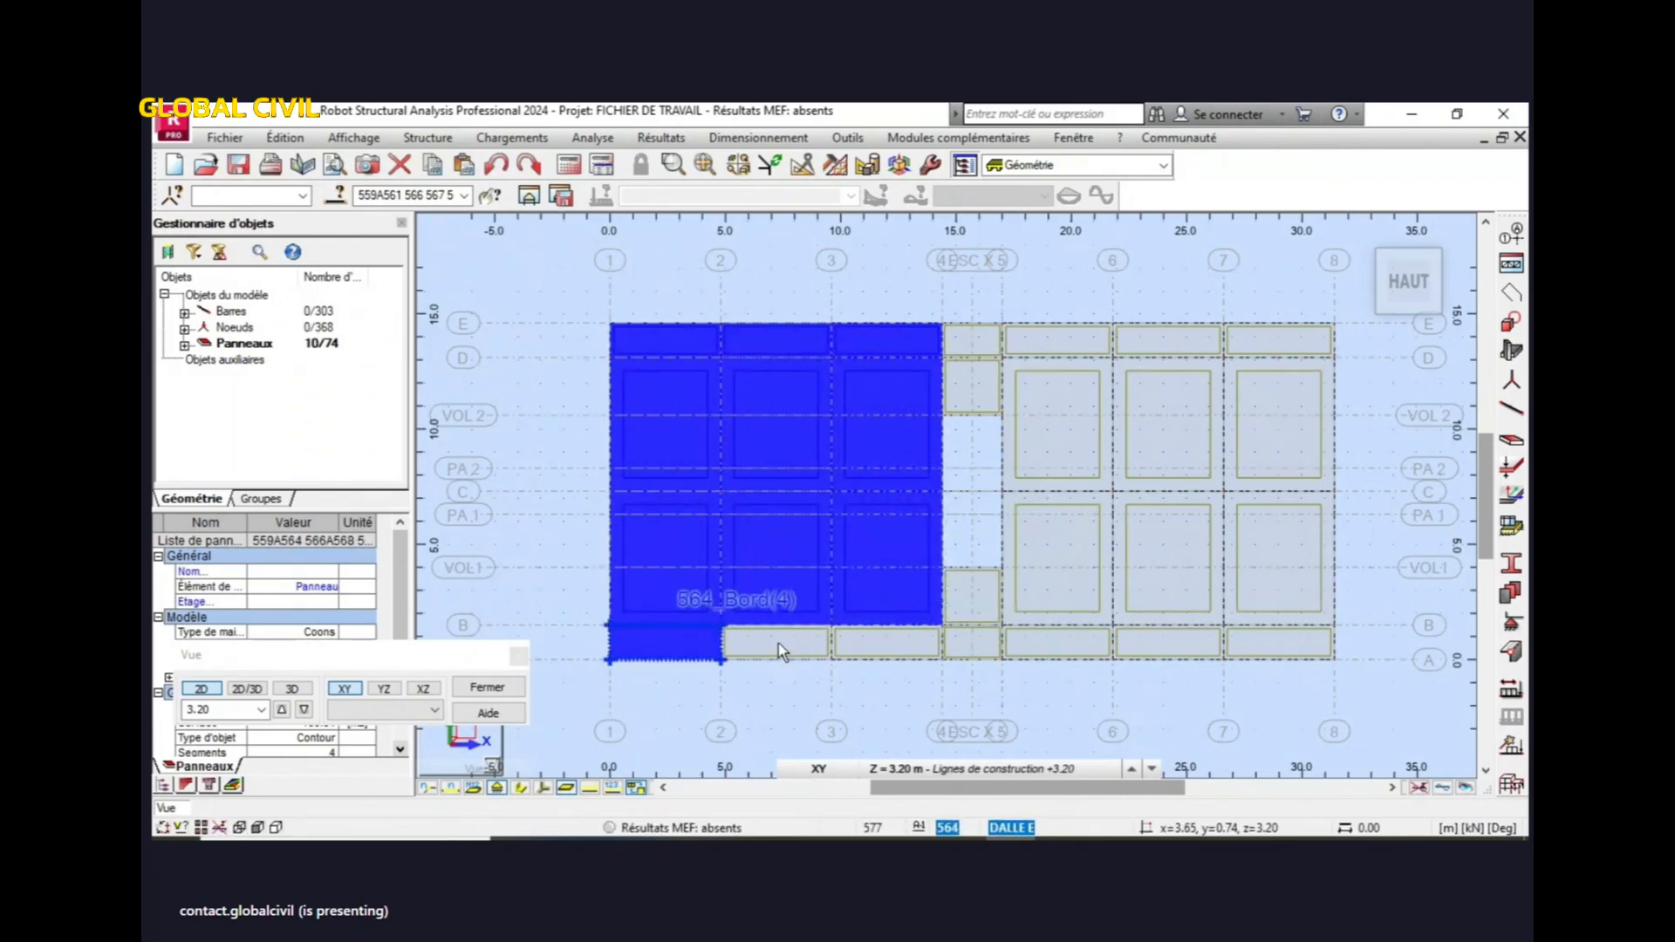
{"action": "left_click", "coordinate": [874, 642], "text": "ctrl"}
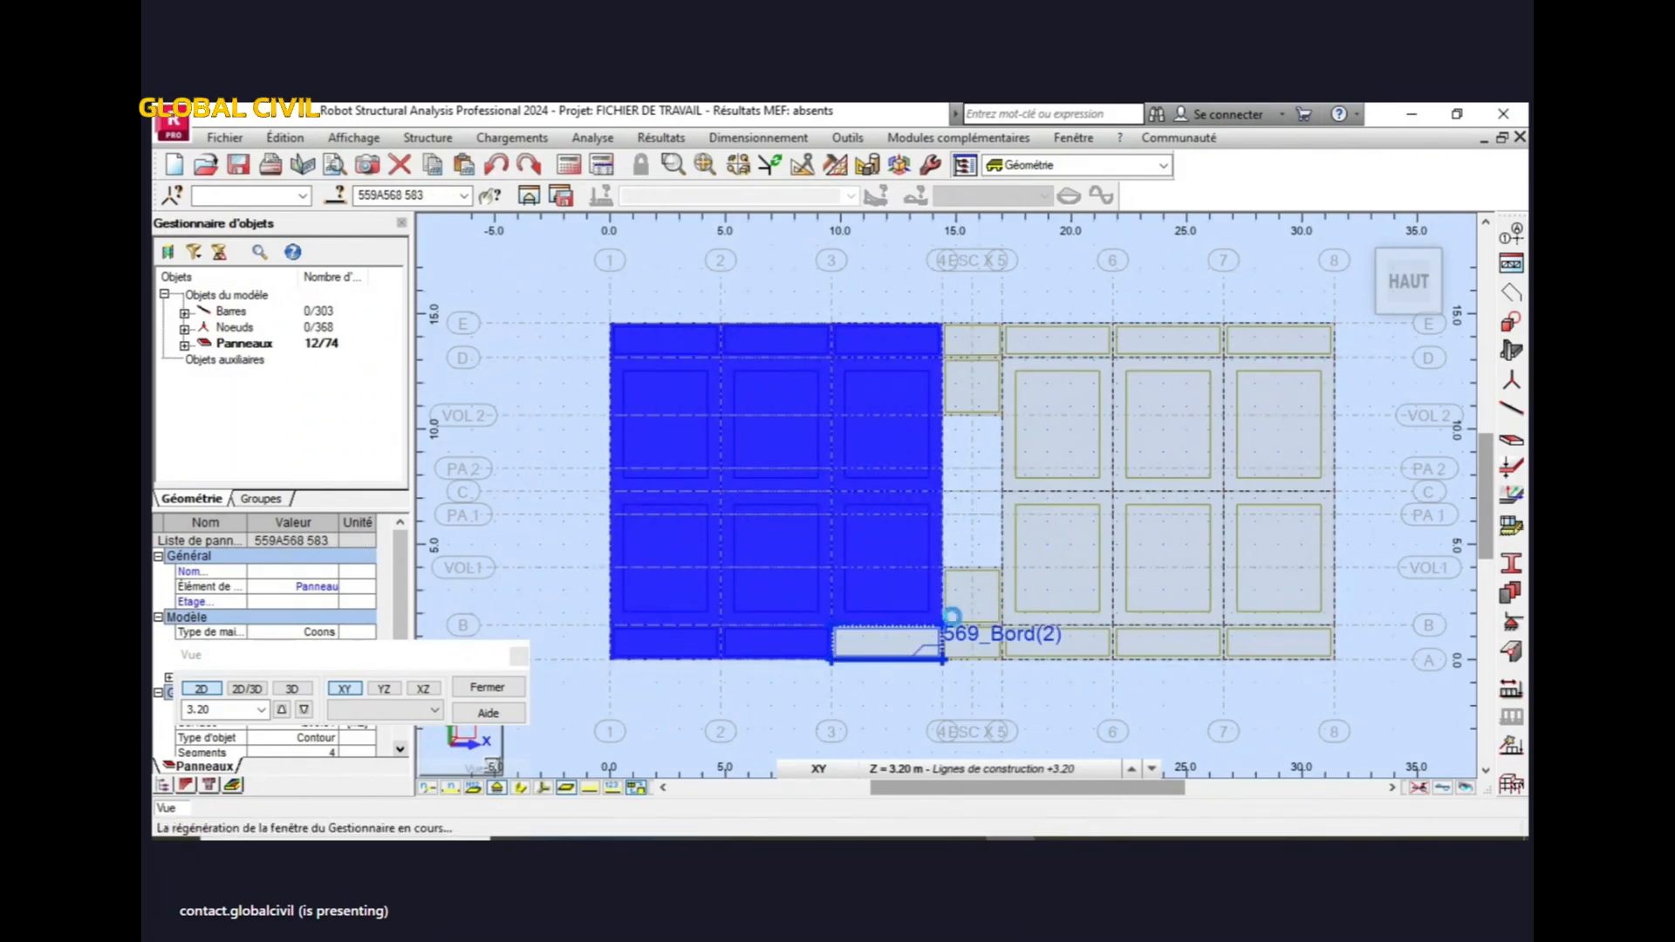
- Add the four stair bay panels between axes 4 and 5 to the selection
{"action": "left_click", "coordinate": [949, 619], "text": "ctrl"}
{"action": "left_click", "coordinate": [966, 637], "text": "ctrl"}
{"action": "left_click", "coordinate": [968, 644], "text": "ctrl"}
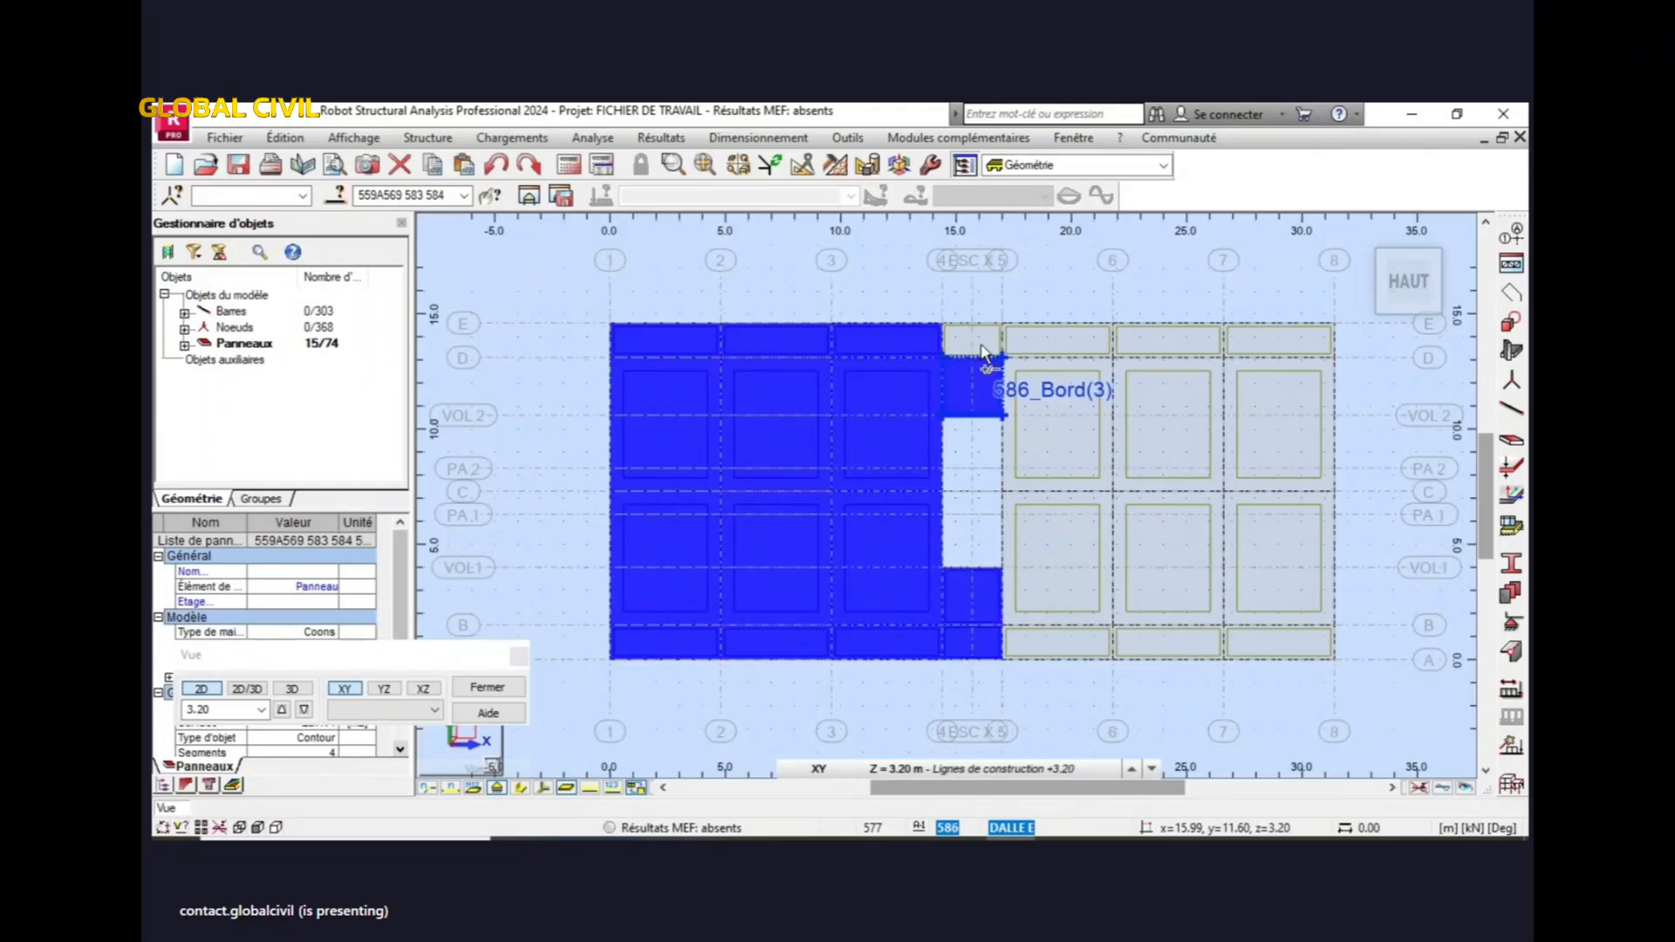
{"action": "left_click", "coordinate": [981, 384], "text": "ctrl"}
{"action": "left_click", "coordinate": [991, 343], "text": "ctrl"}
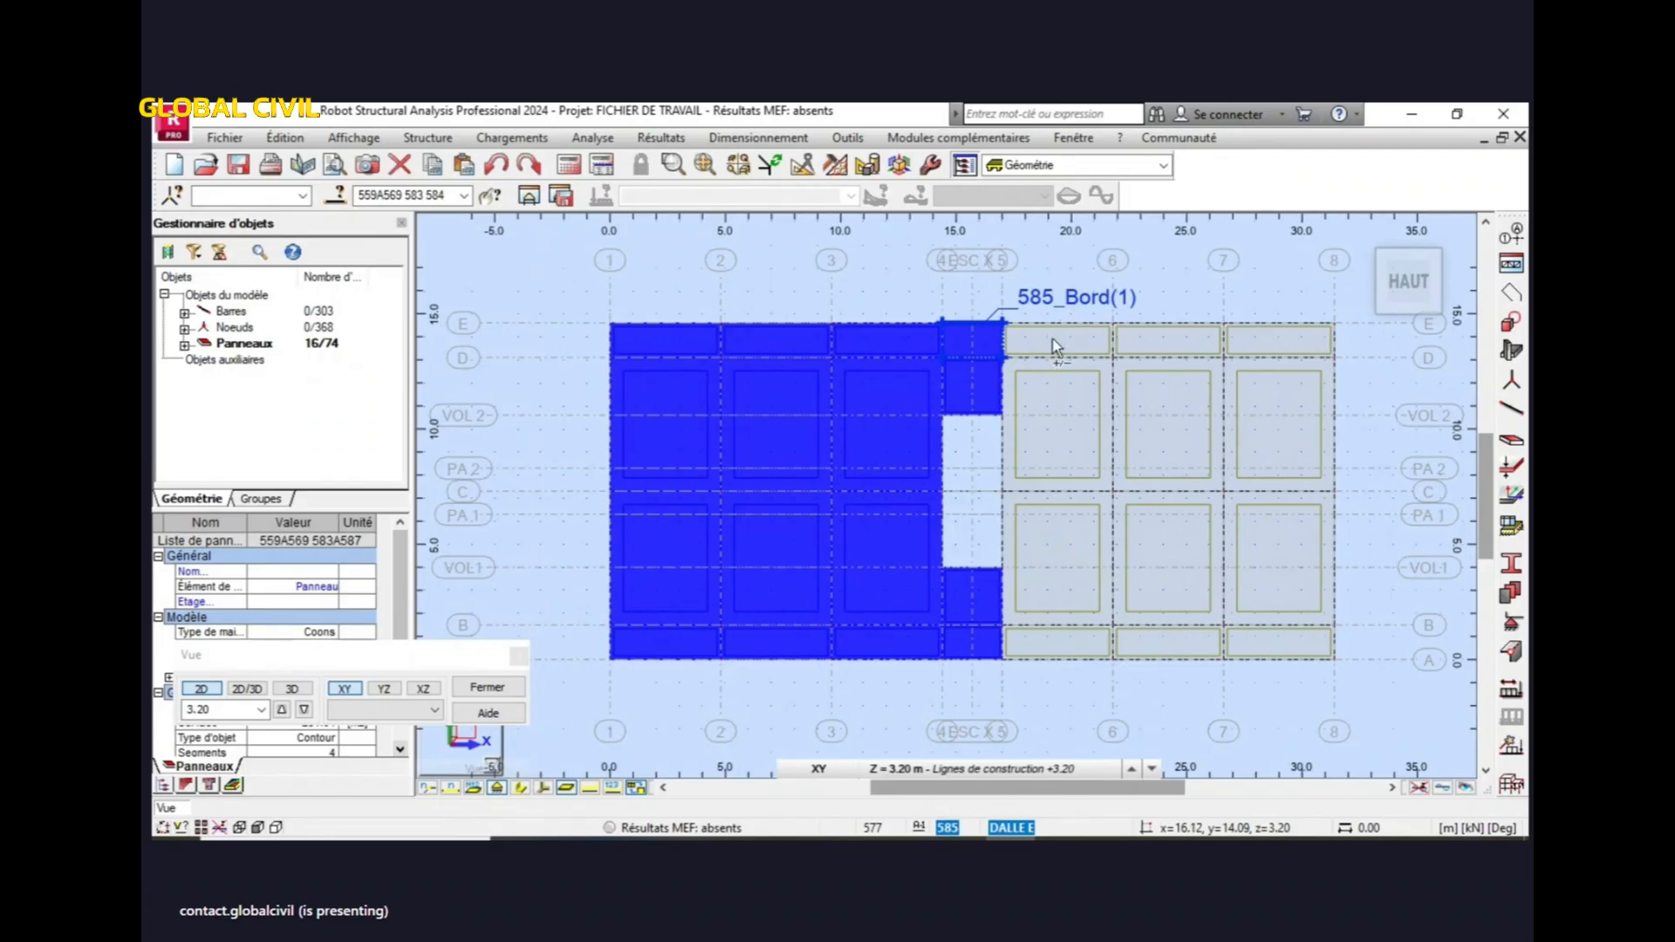
- Add all remaining slab panels between axes 5 and 8, from axis A to axis E, to the selection
{"action": "left_click", "coordinate": [1048, 392], "text": "ctrl"}
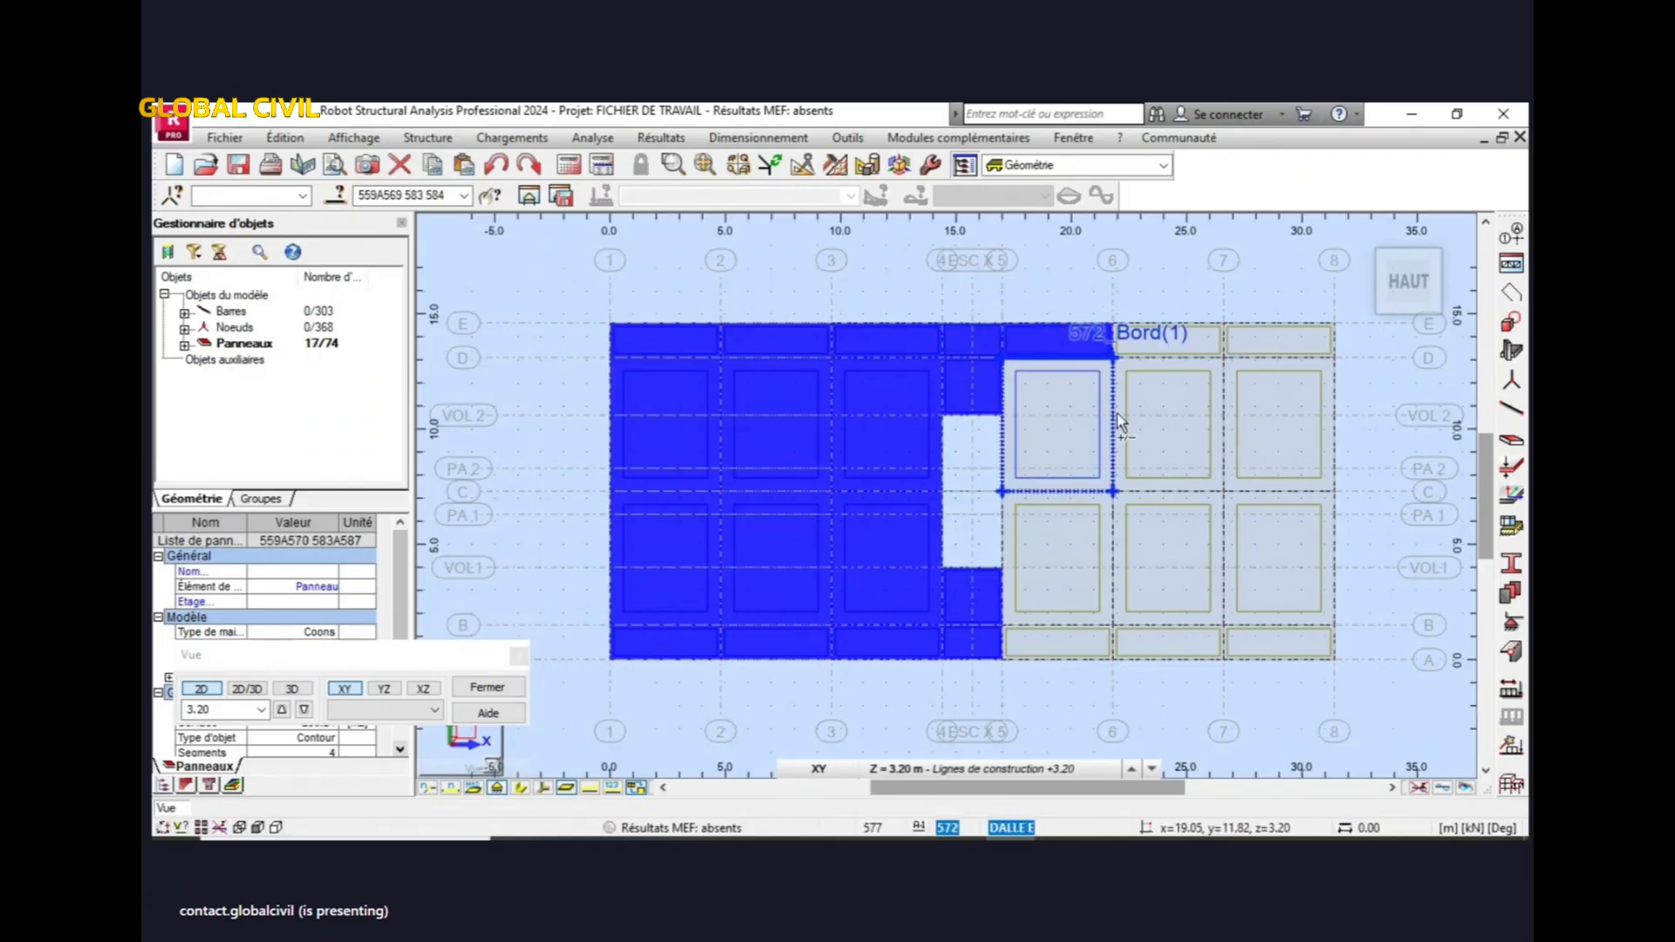
{"action": "left_click", "coordinate": [1166, 400], "text": "ctrl"}
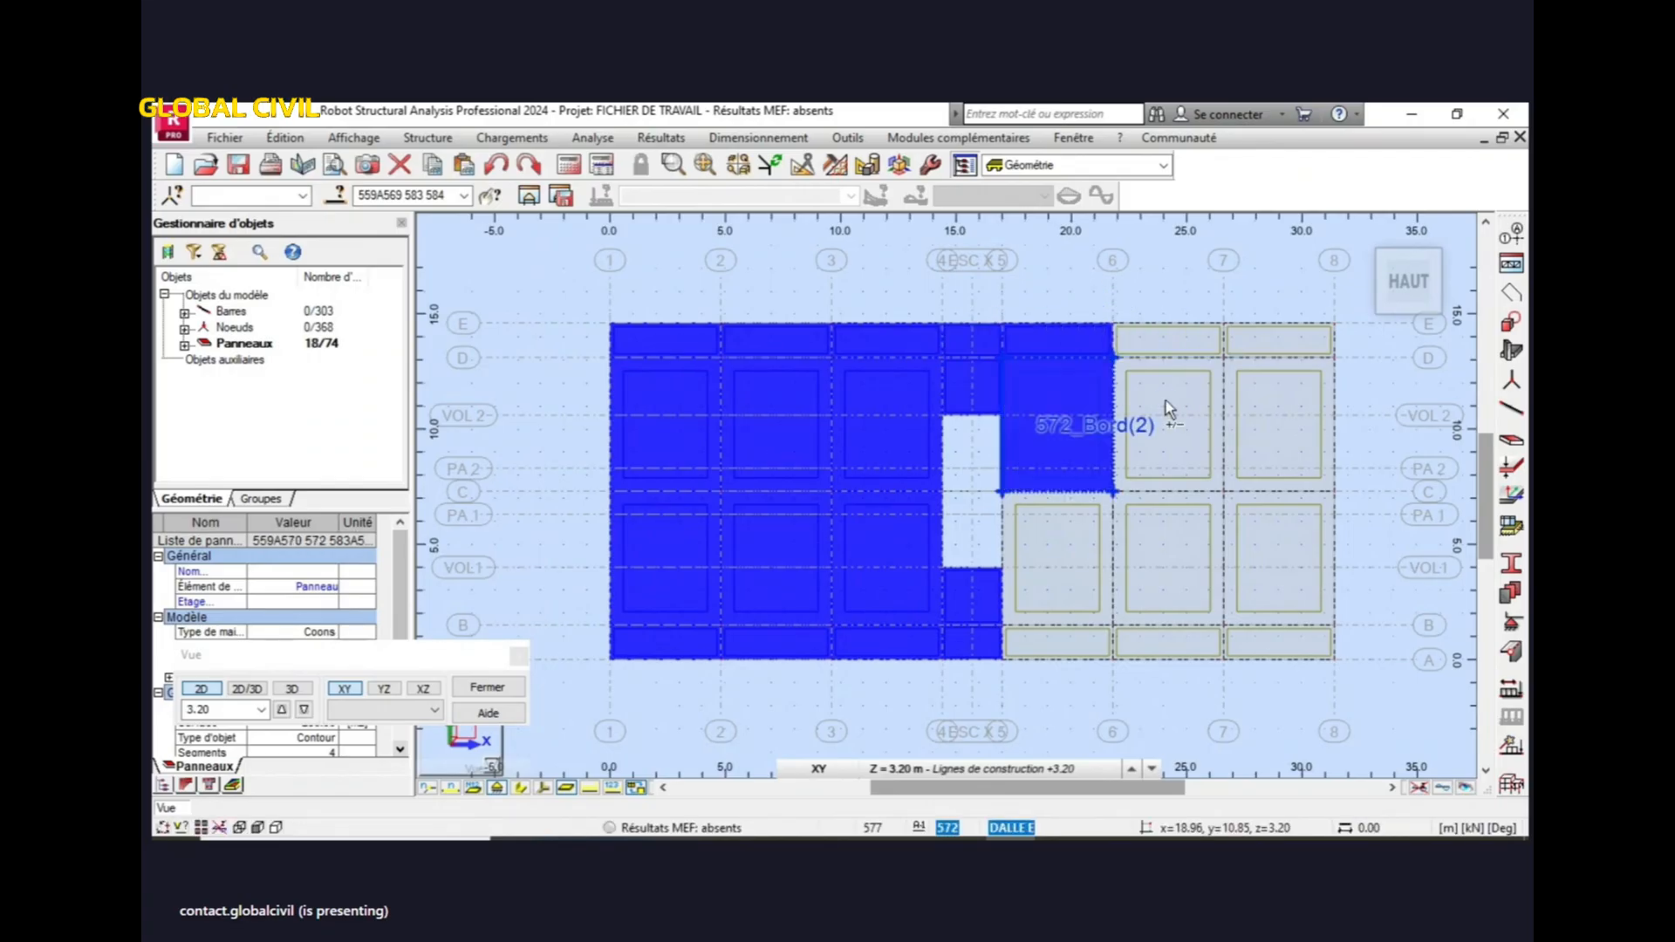
{"action": "left_click", "coordinate": [1175, 336], "text": "ctrl"}
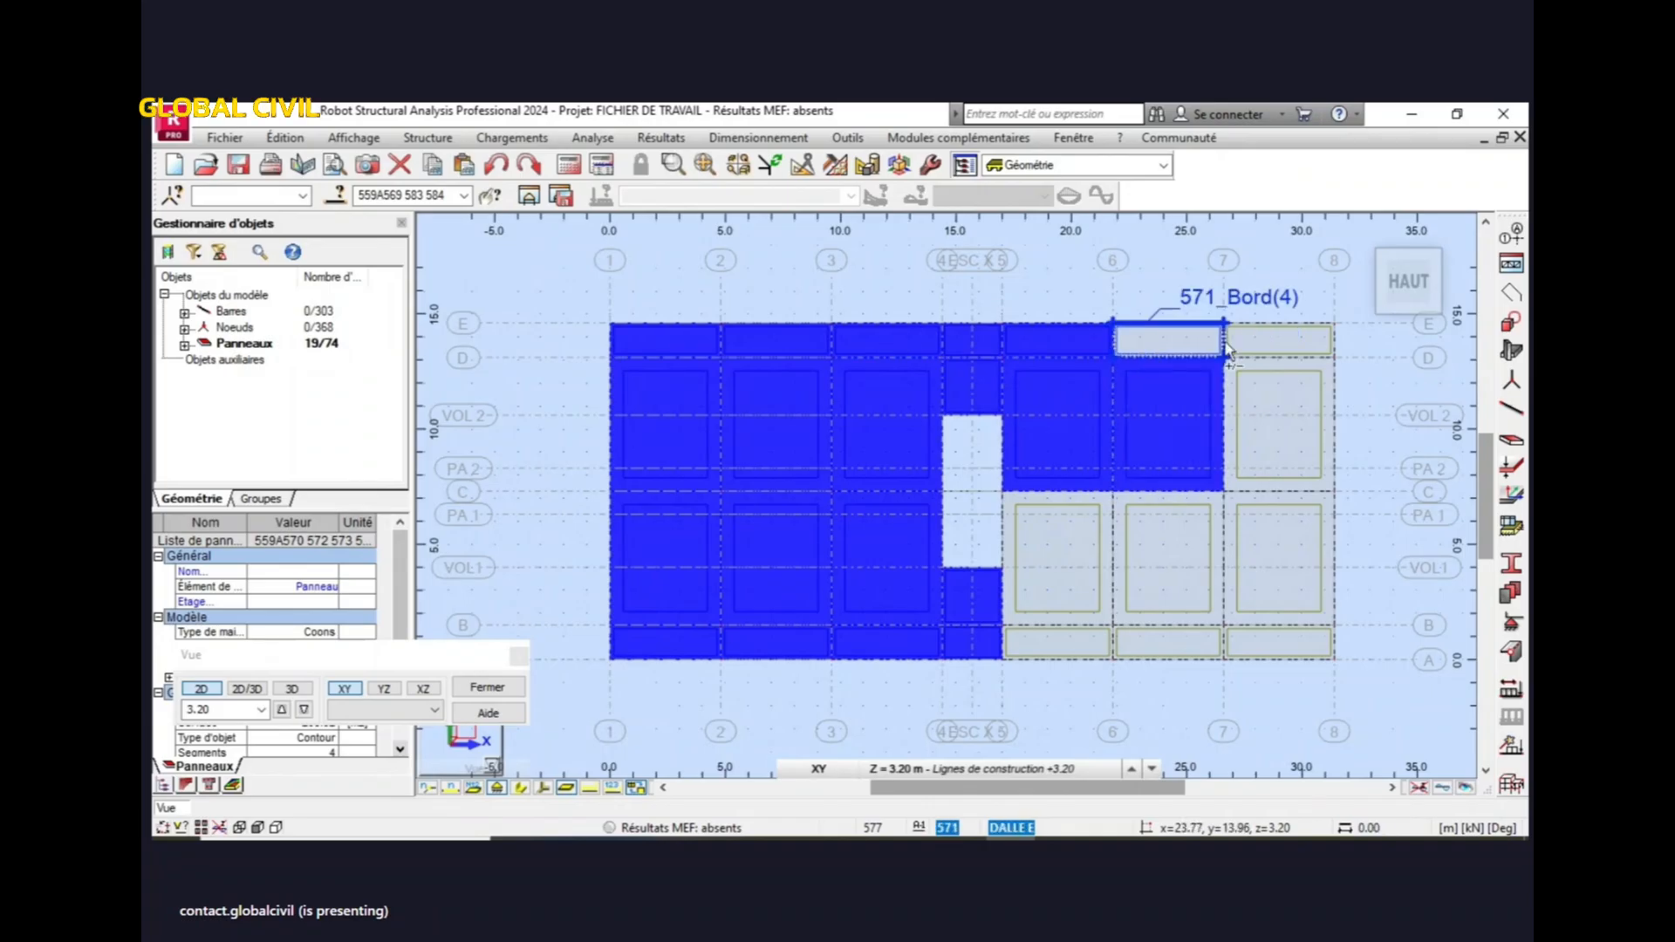
{"action": "left_click", "coordinate": [1262, 340], "text": "ctrl"}
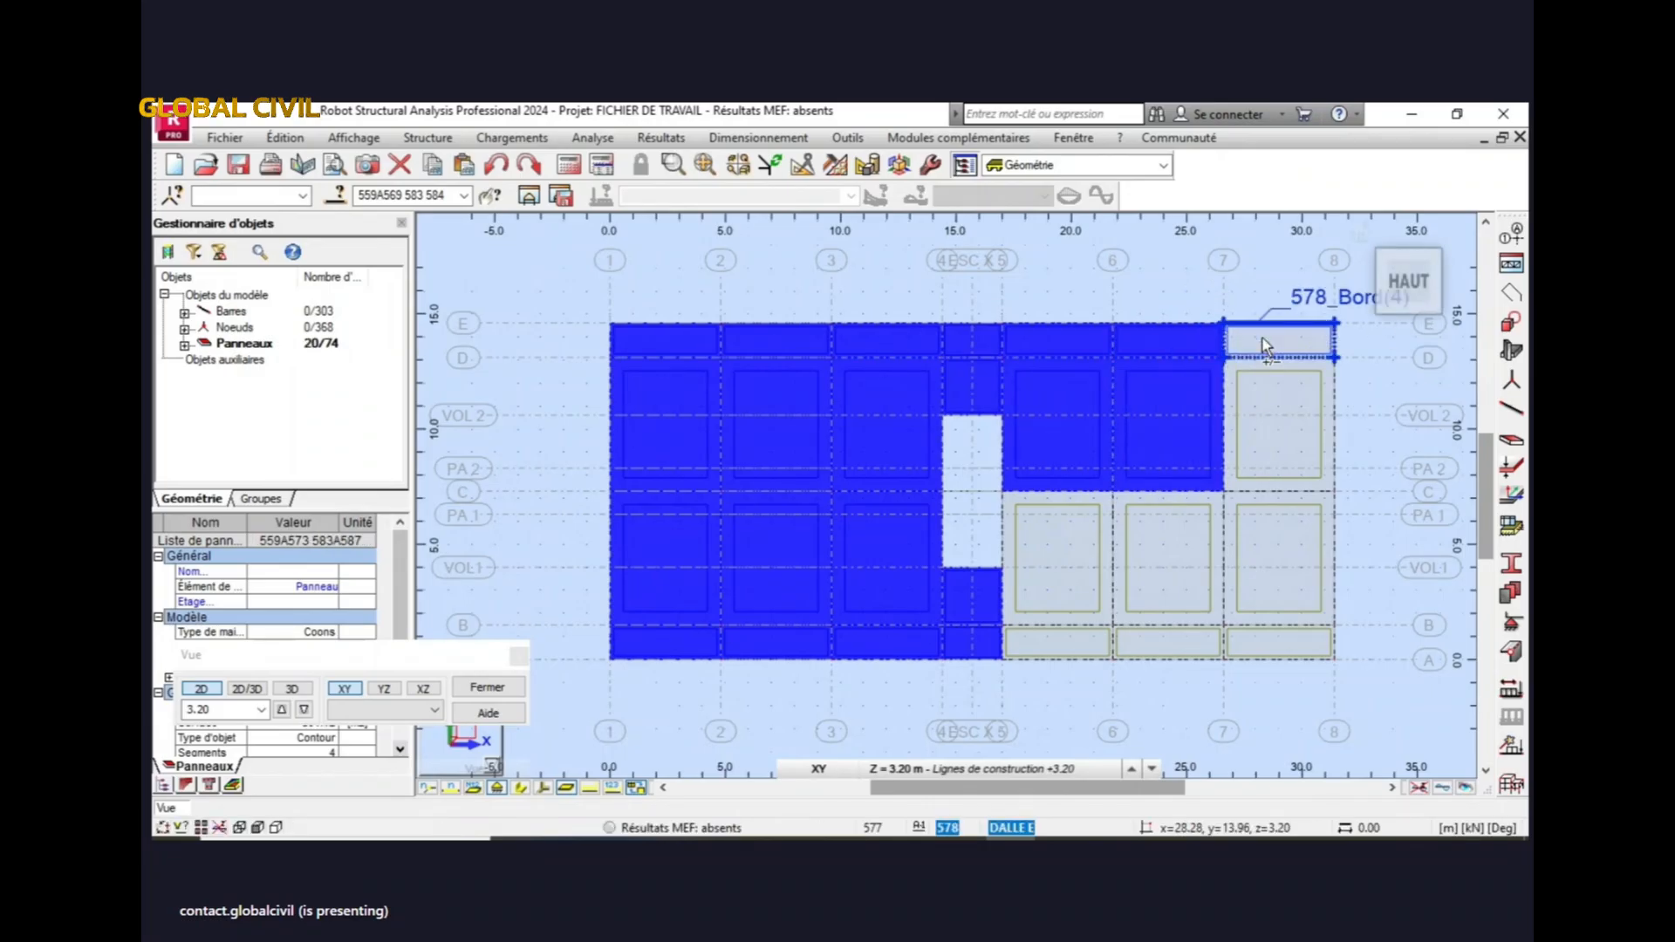
{"action": "left_click", "coordinate": [1265, 340], "text": "ctrl"}
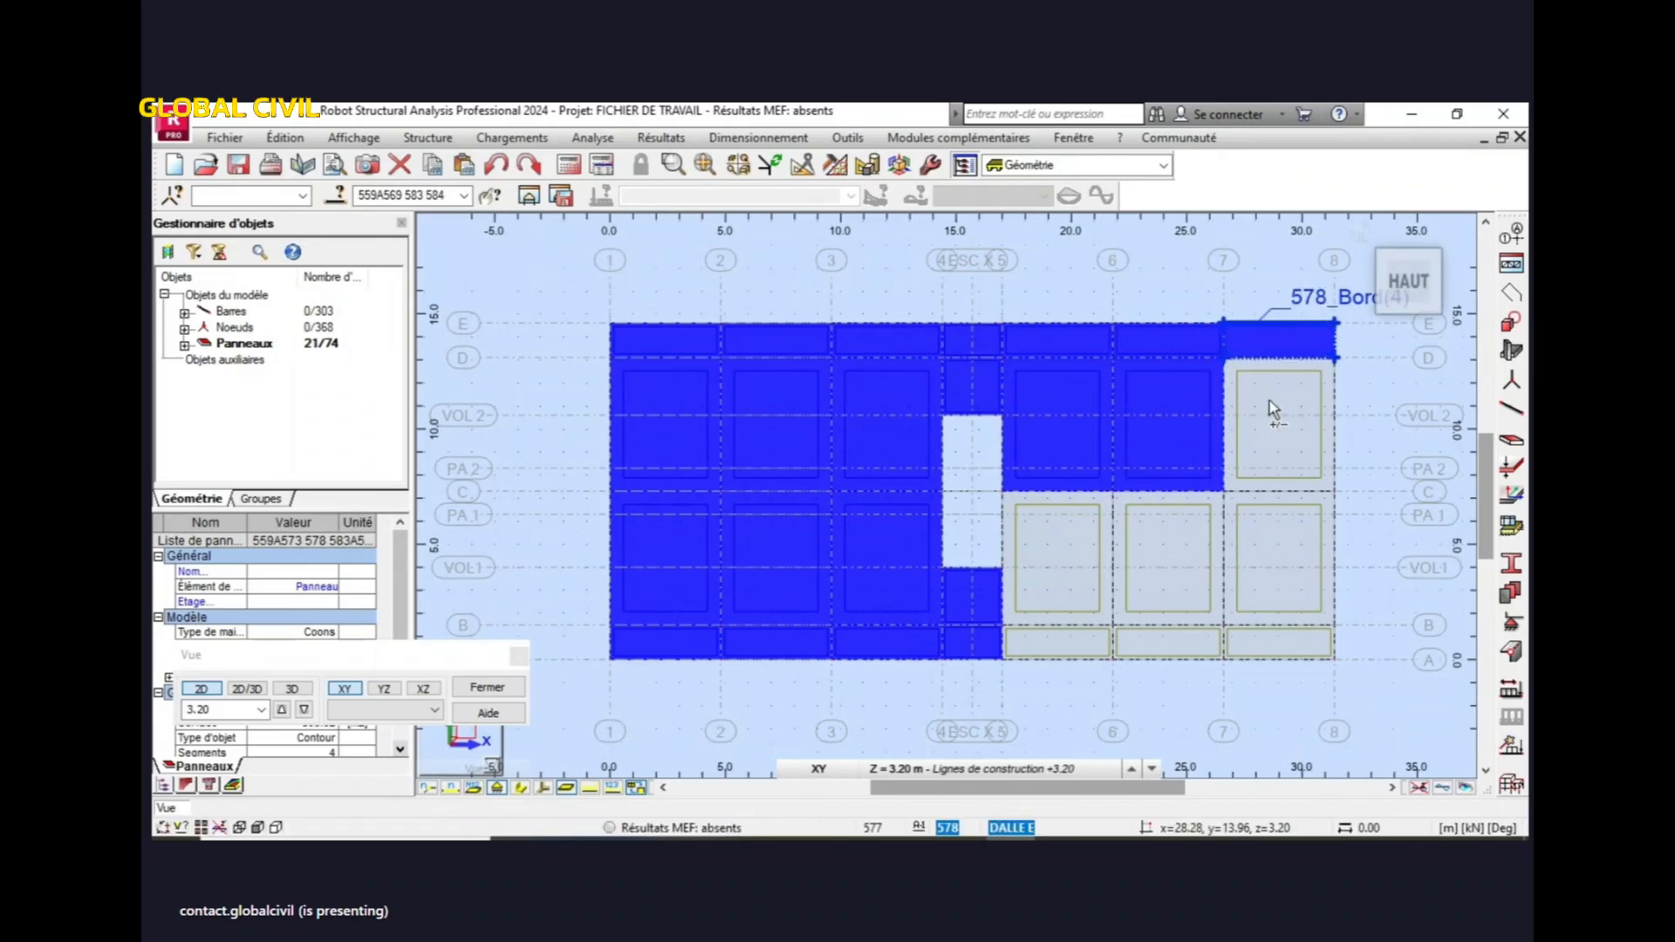
{"action": "left_click", "coordinate": [1244, 567], "text": "ctrl"}
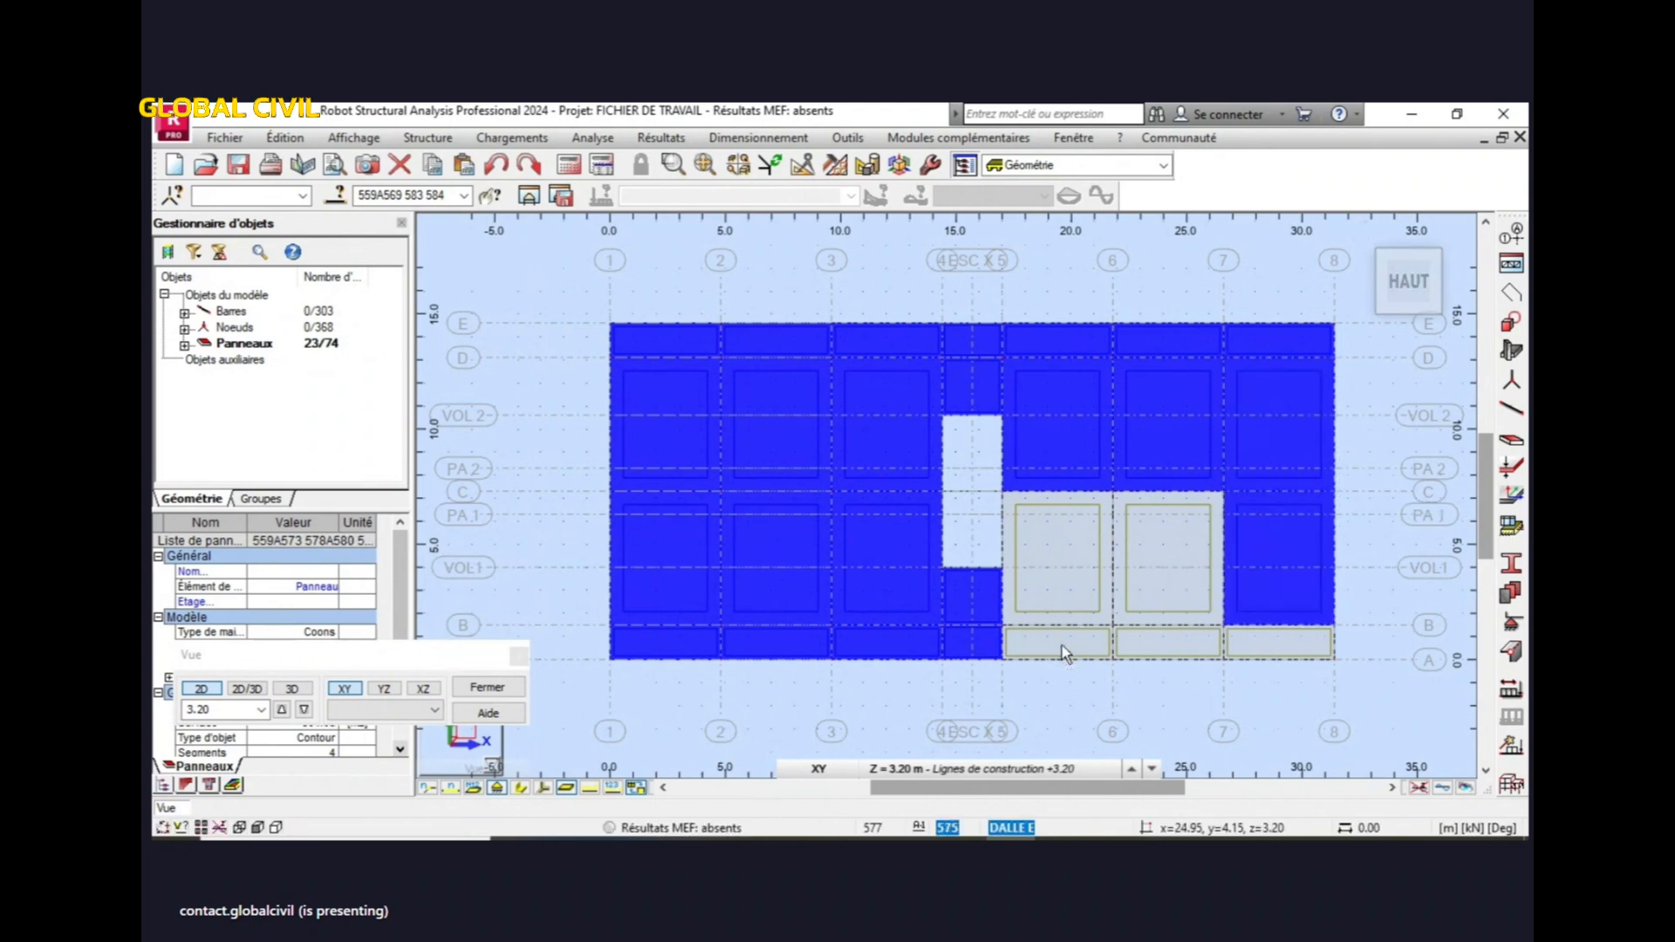
{"action": "left_click", "coordinate": [1160, 642], "text": "ctrl"}
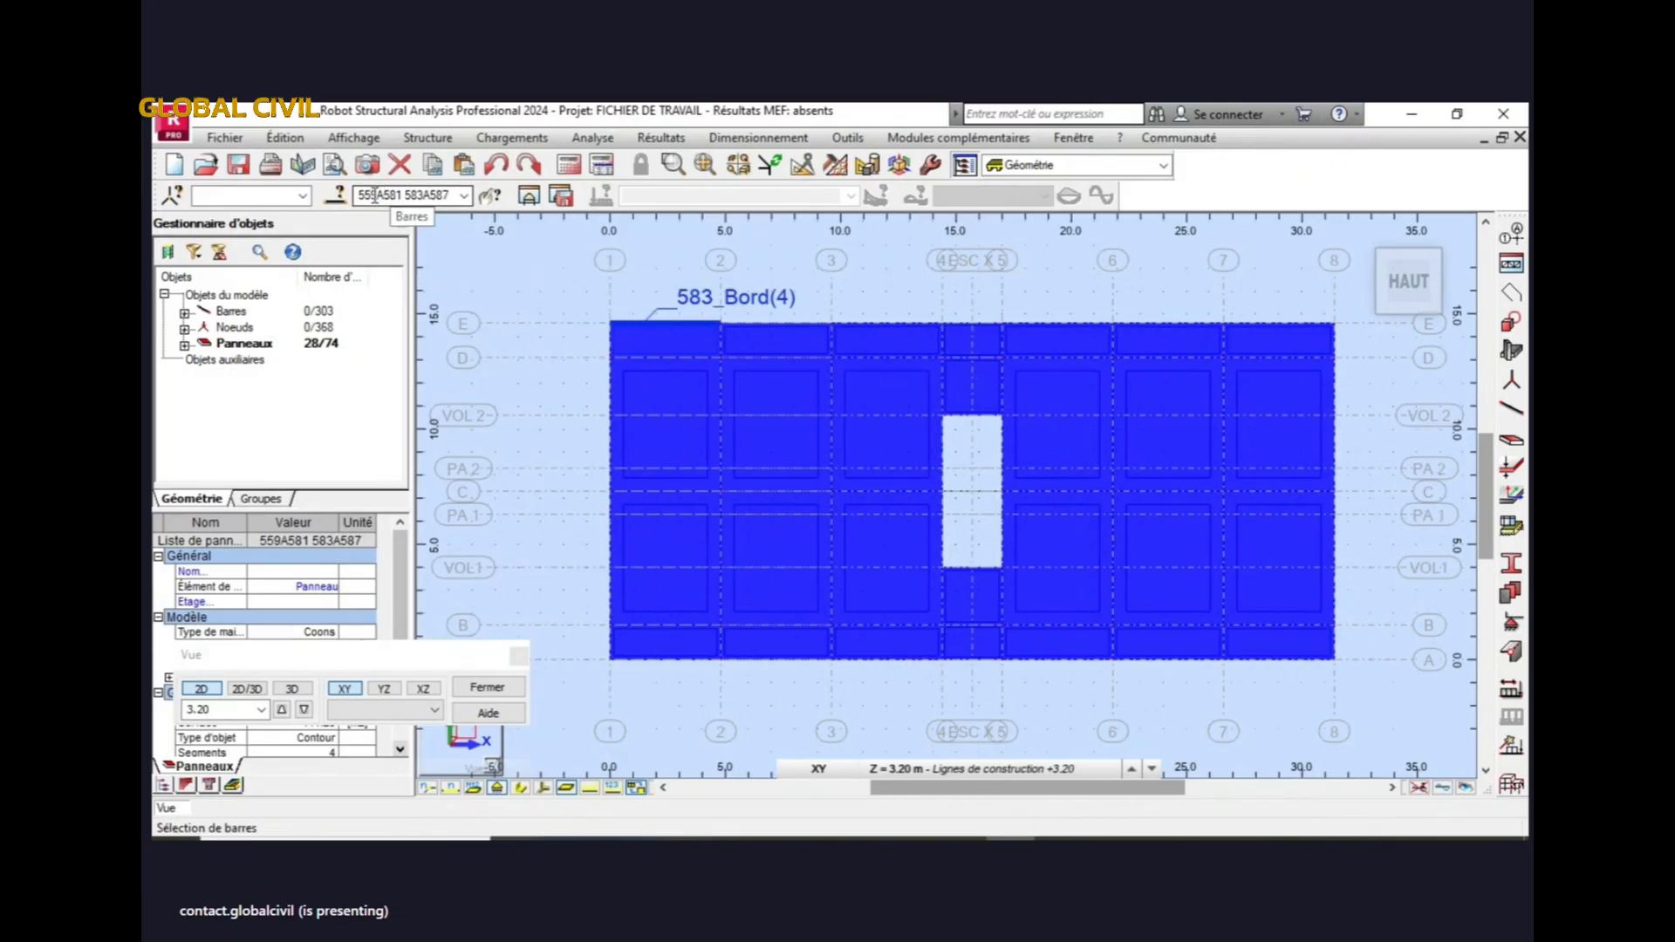
- Copy the selected floor panels upward in the 3D view with translation vector 0,0,3 and 5 repetitions
{"action": "left_click", "coordinate": [285, 137]}
{"action": "mouse_move", "coordinate": [436, 393]}
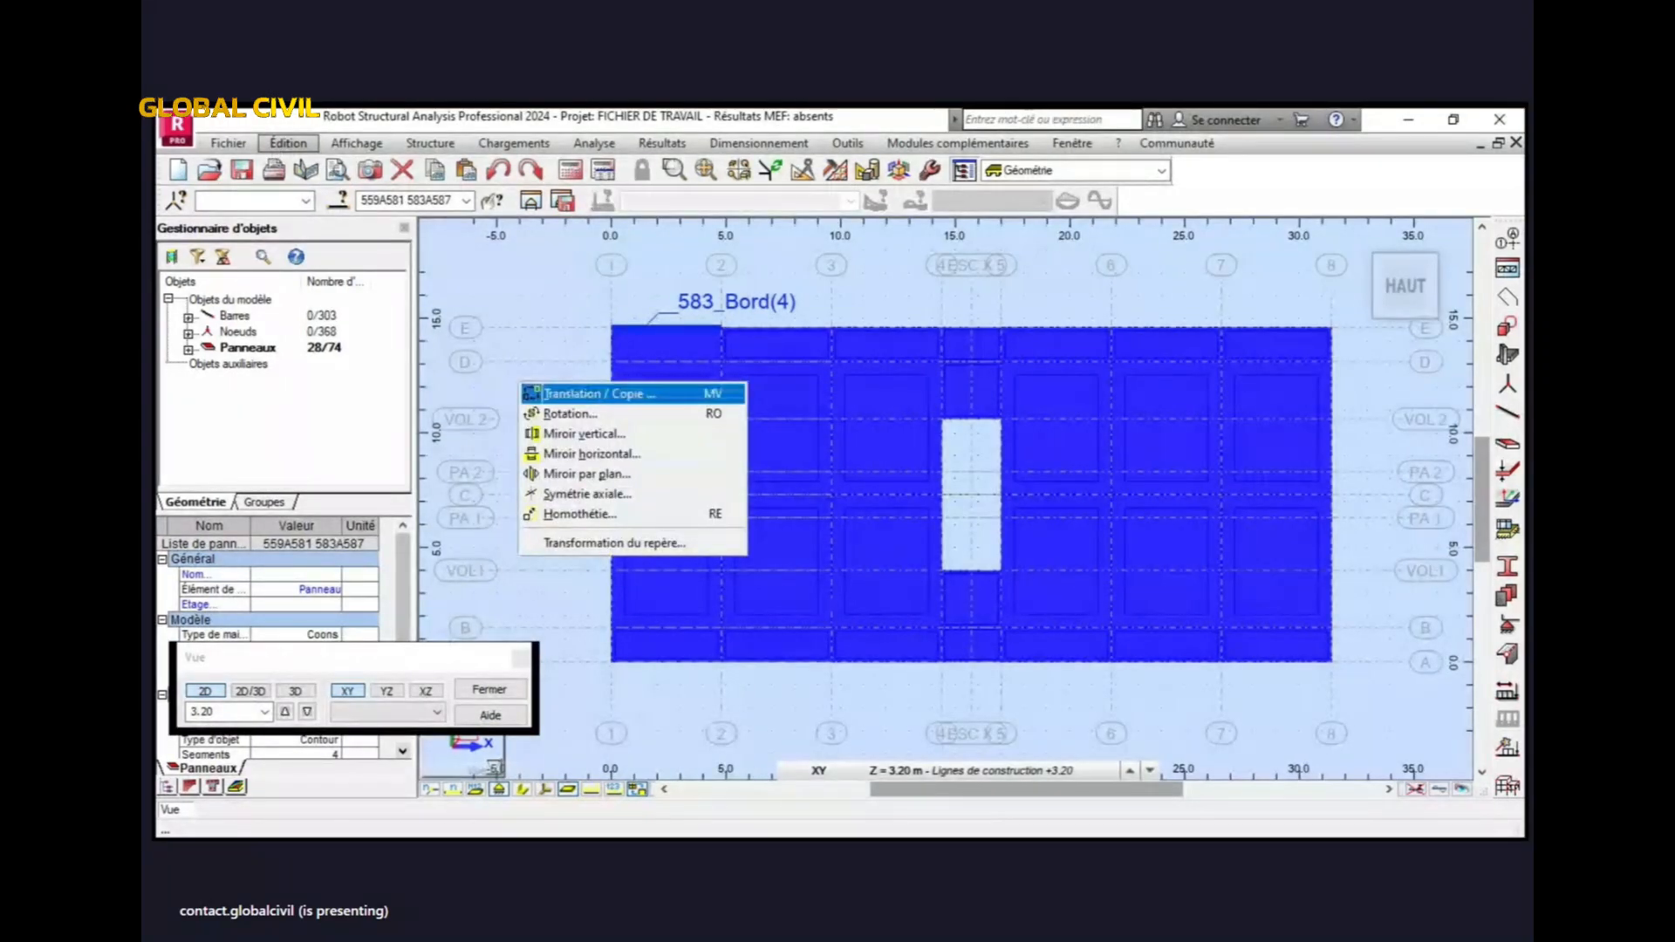
{"action": "left_click", "coordinate": [591, 395]}
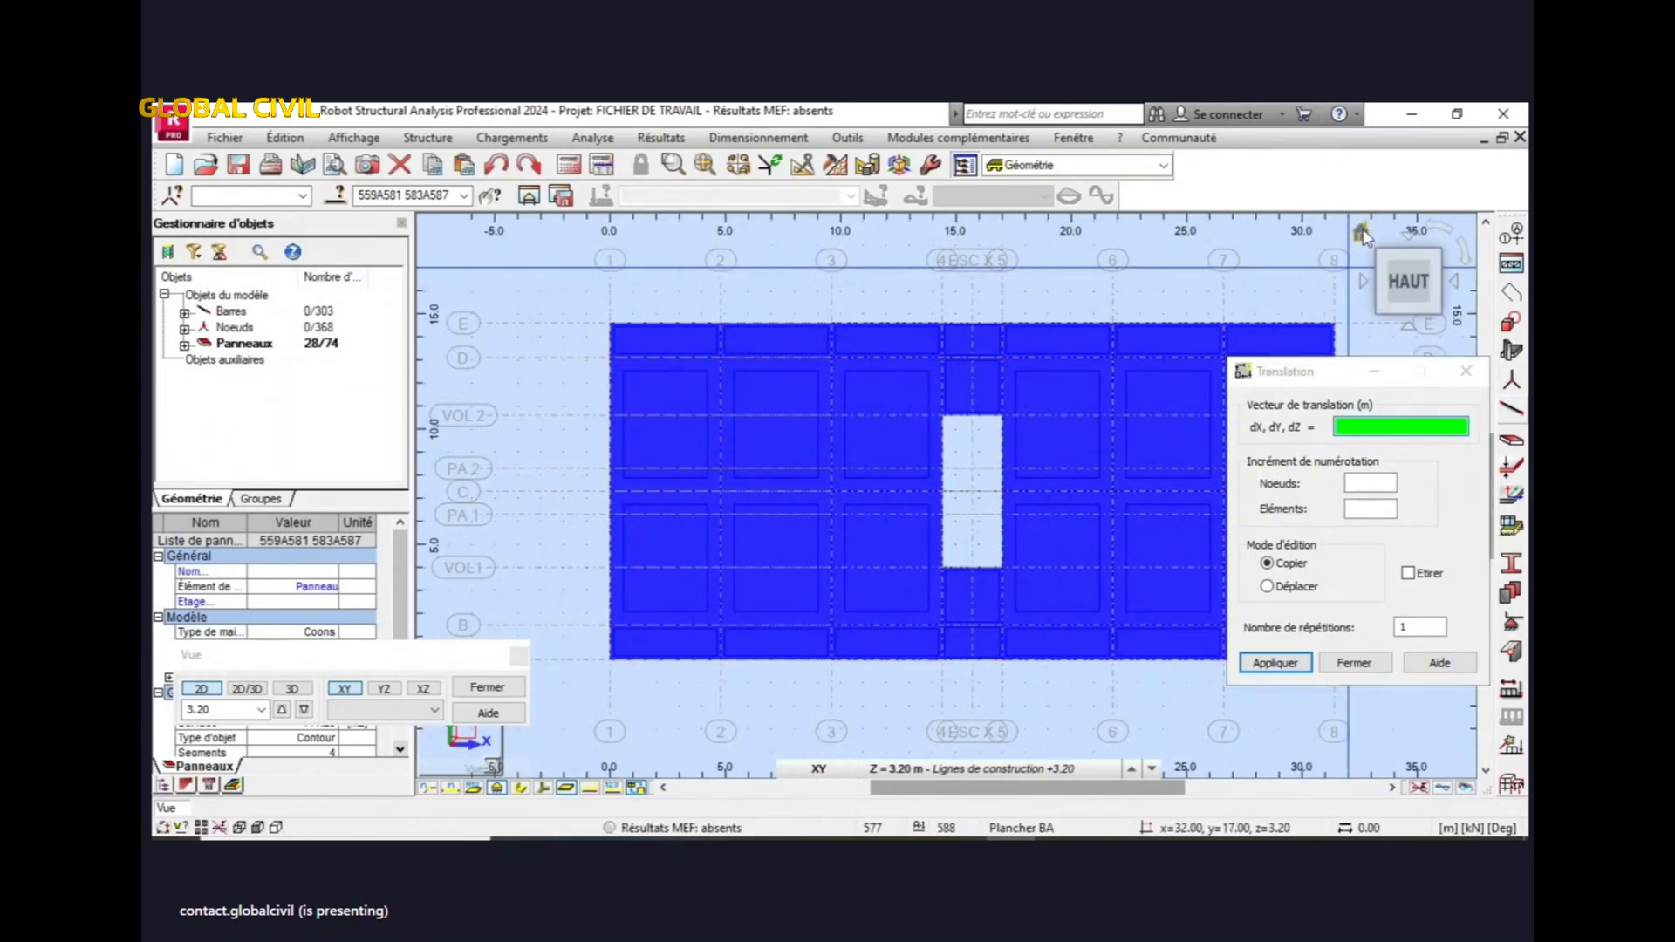
{"action": "left_click", "coordinate": [1362, 233]}
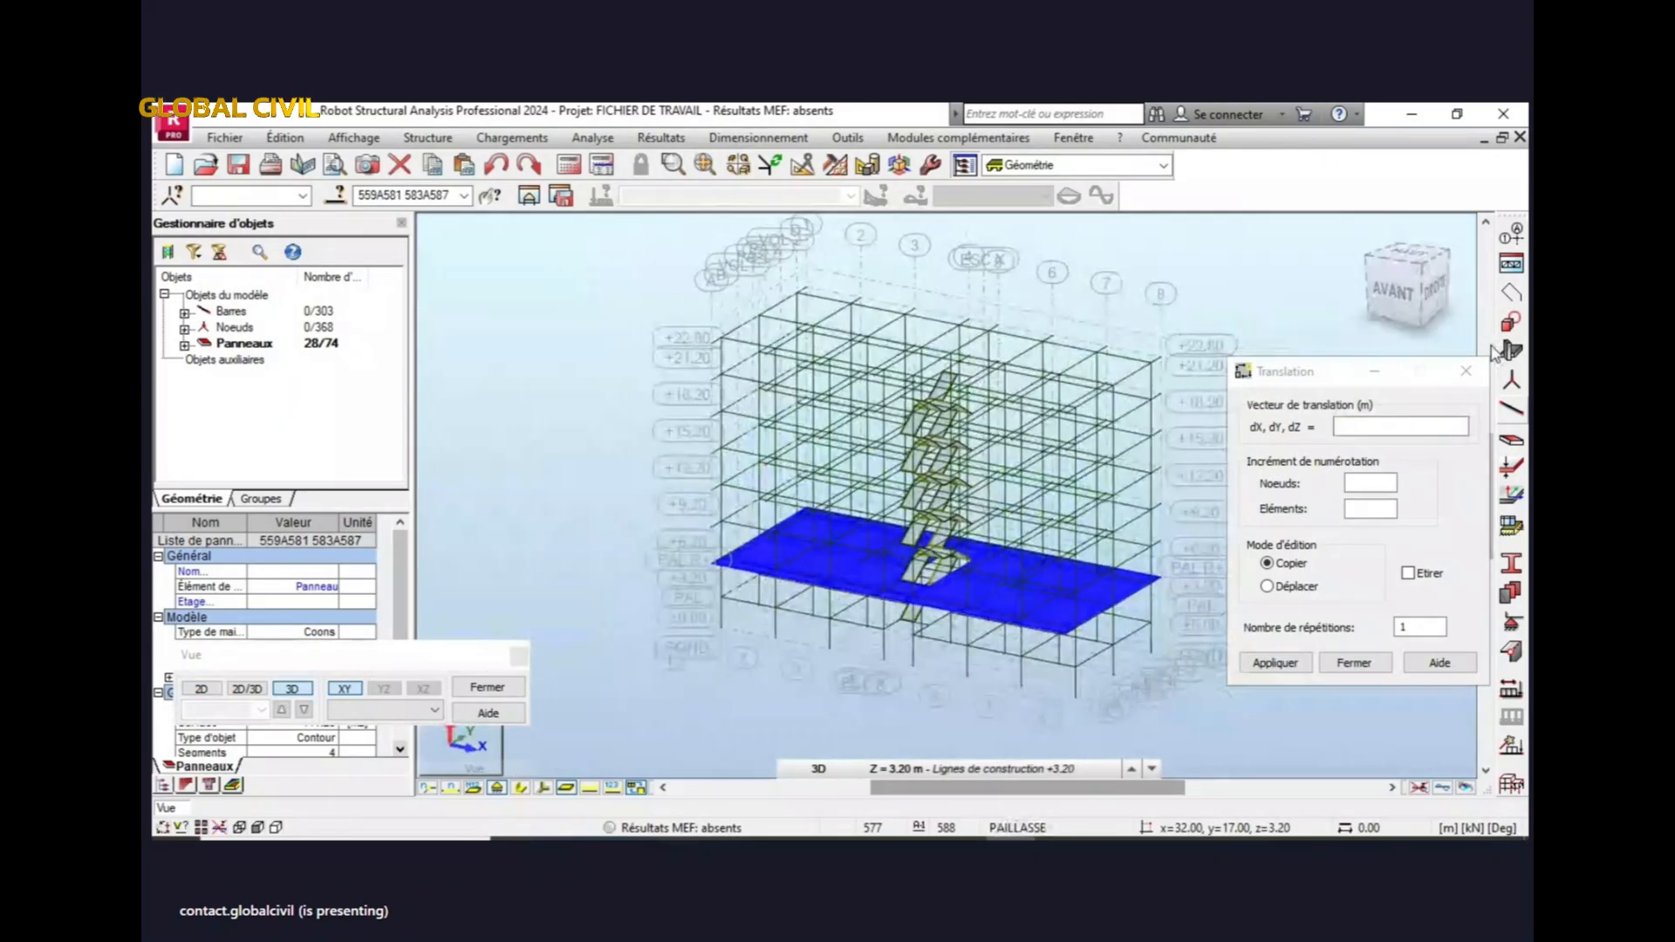
{"action": "left_click", "coordinate": [1400, 427]}
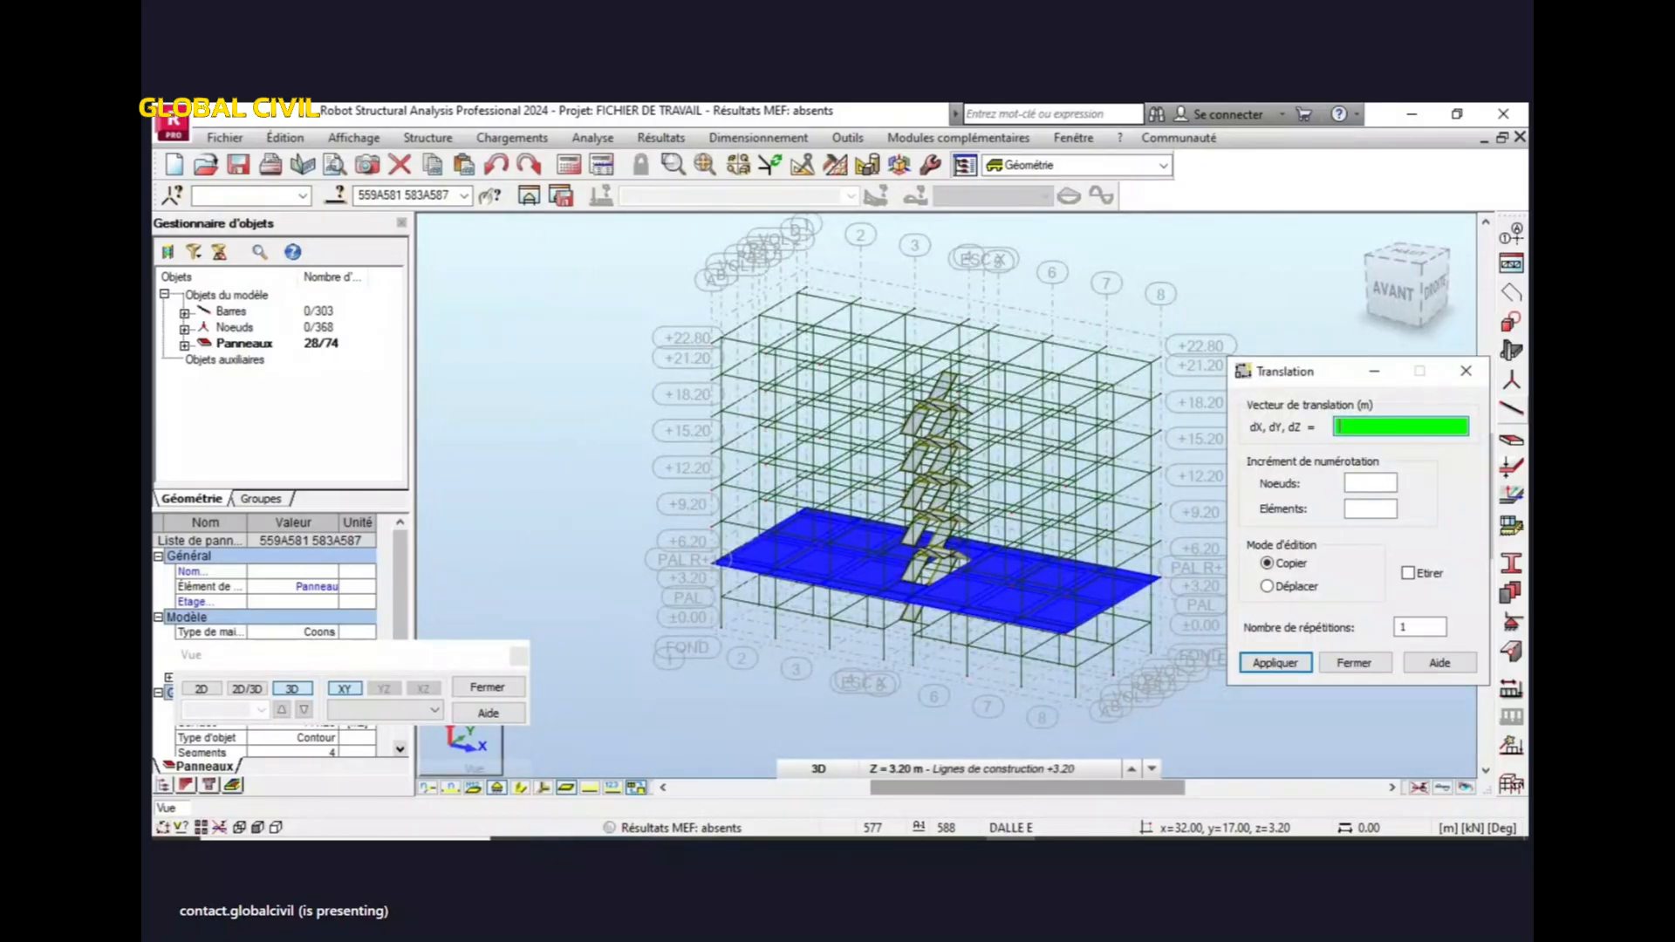
{"action": "type", "text": "0,0,3"}
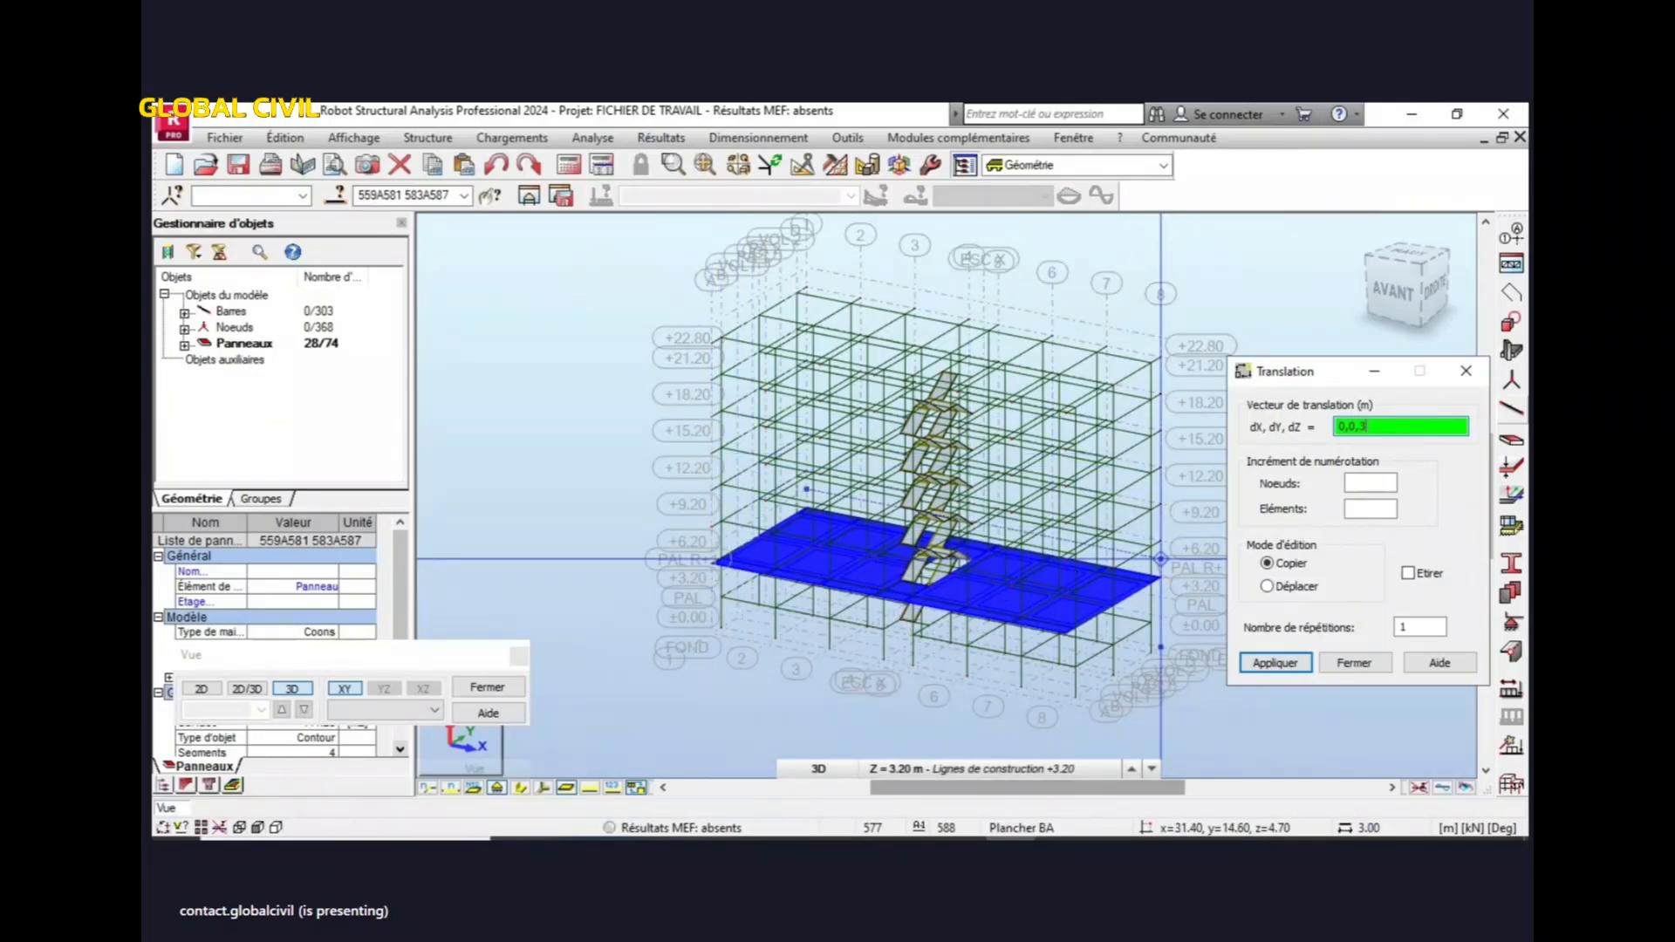
{"action": "double_click", "coordinate": [1413, 627]}
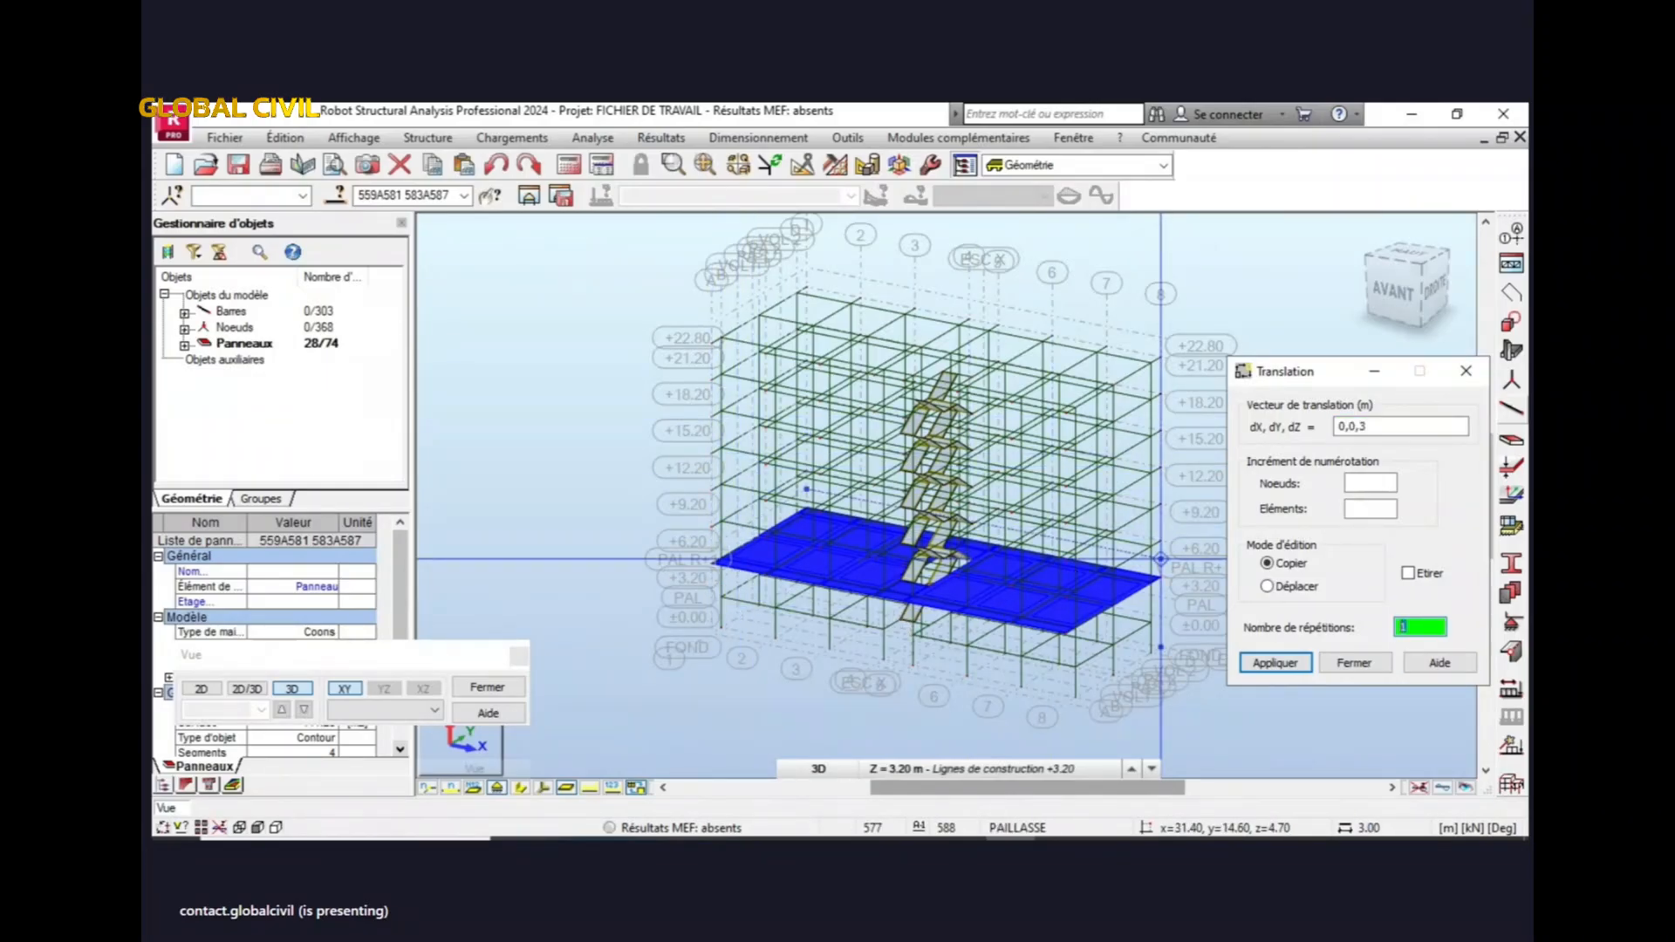
{"action": "type", "text": "5"}
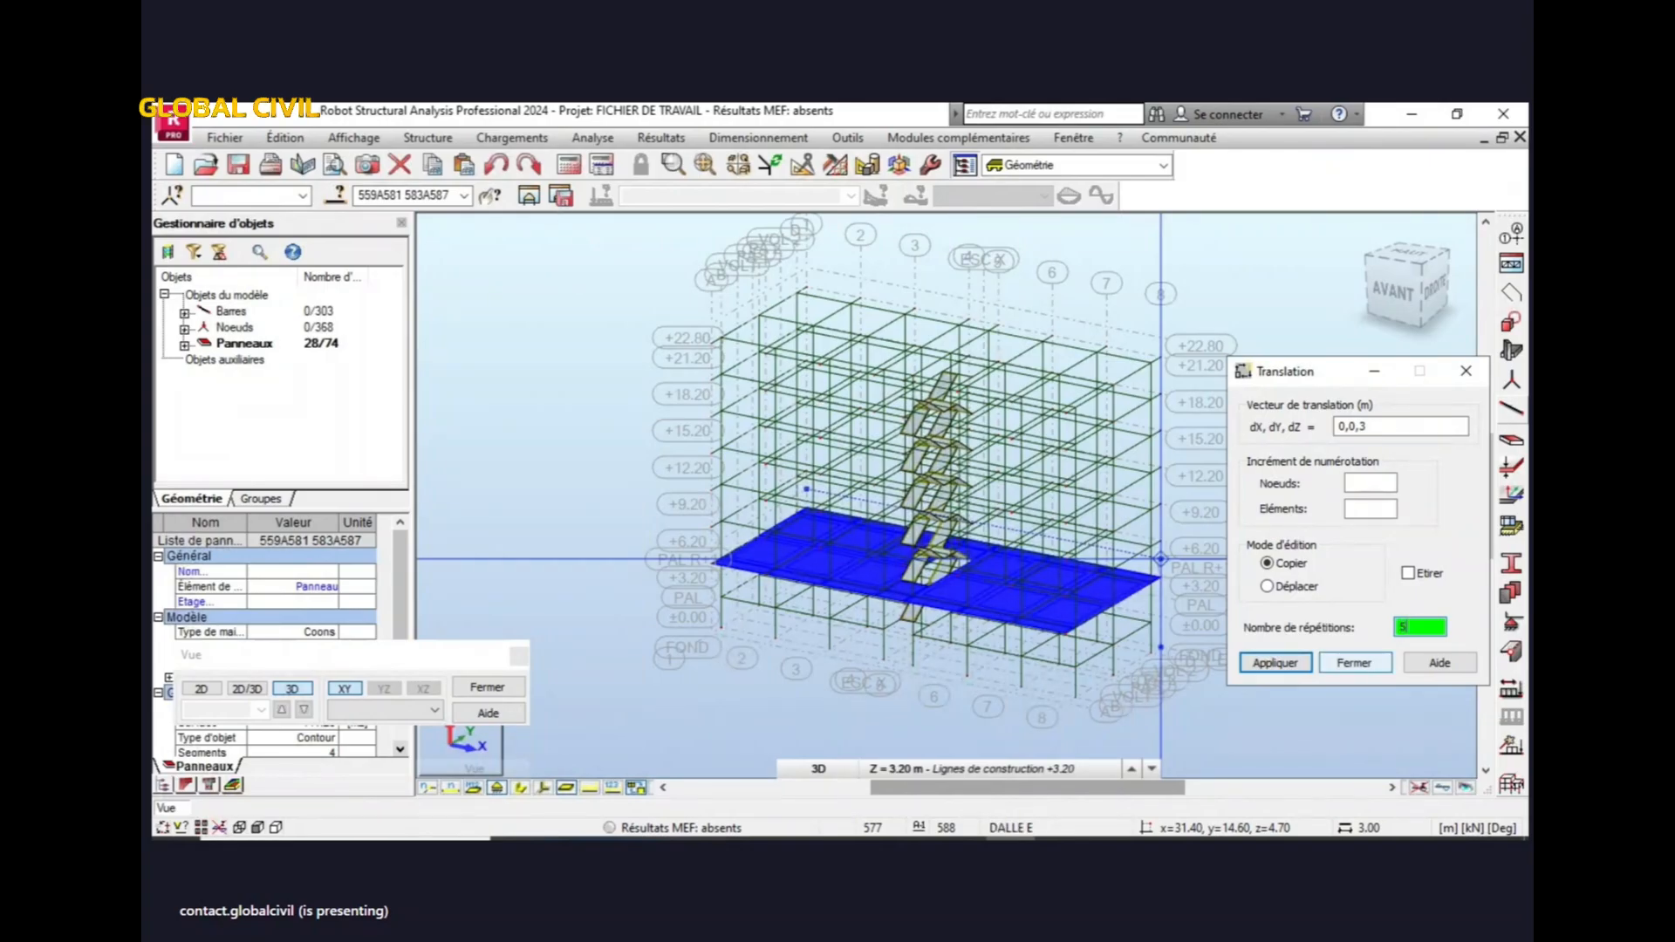
{"action": "key", "text": "Return"}
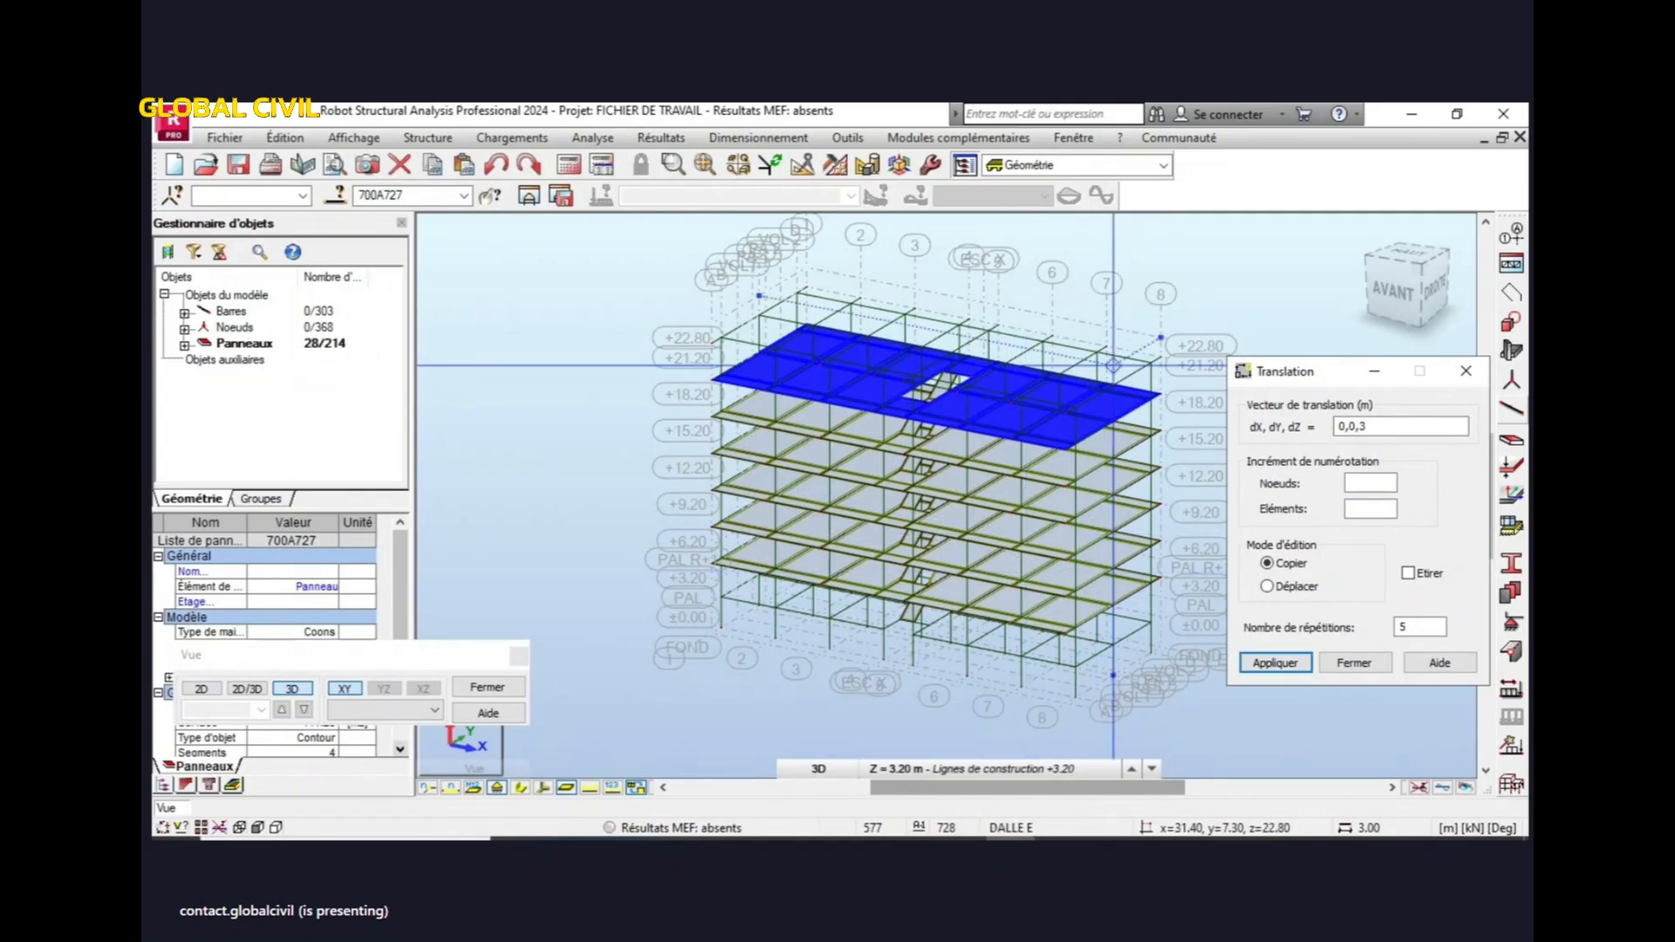
- Copy the topmost slab panels upward by the same 0,0,3 vector with 1 repetition to form the roof slab
{"action": "double_click", "coordinate": [1404, 628]}
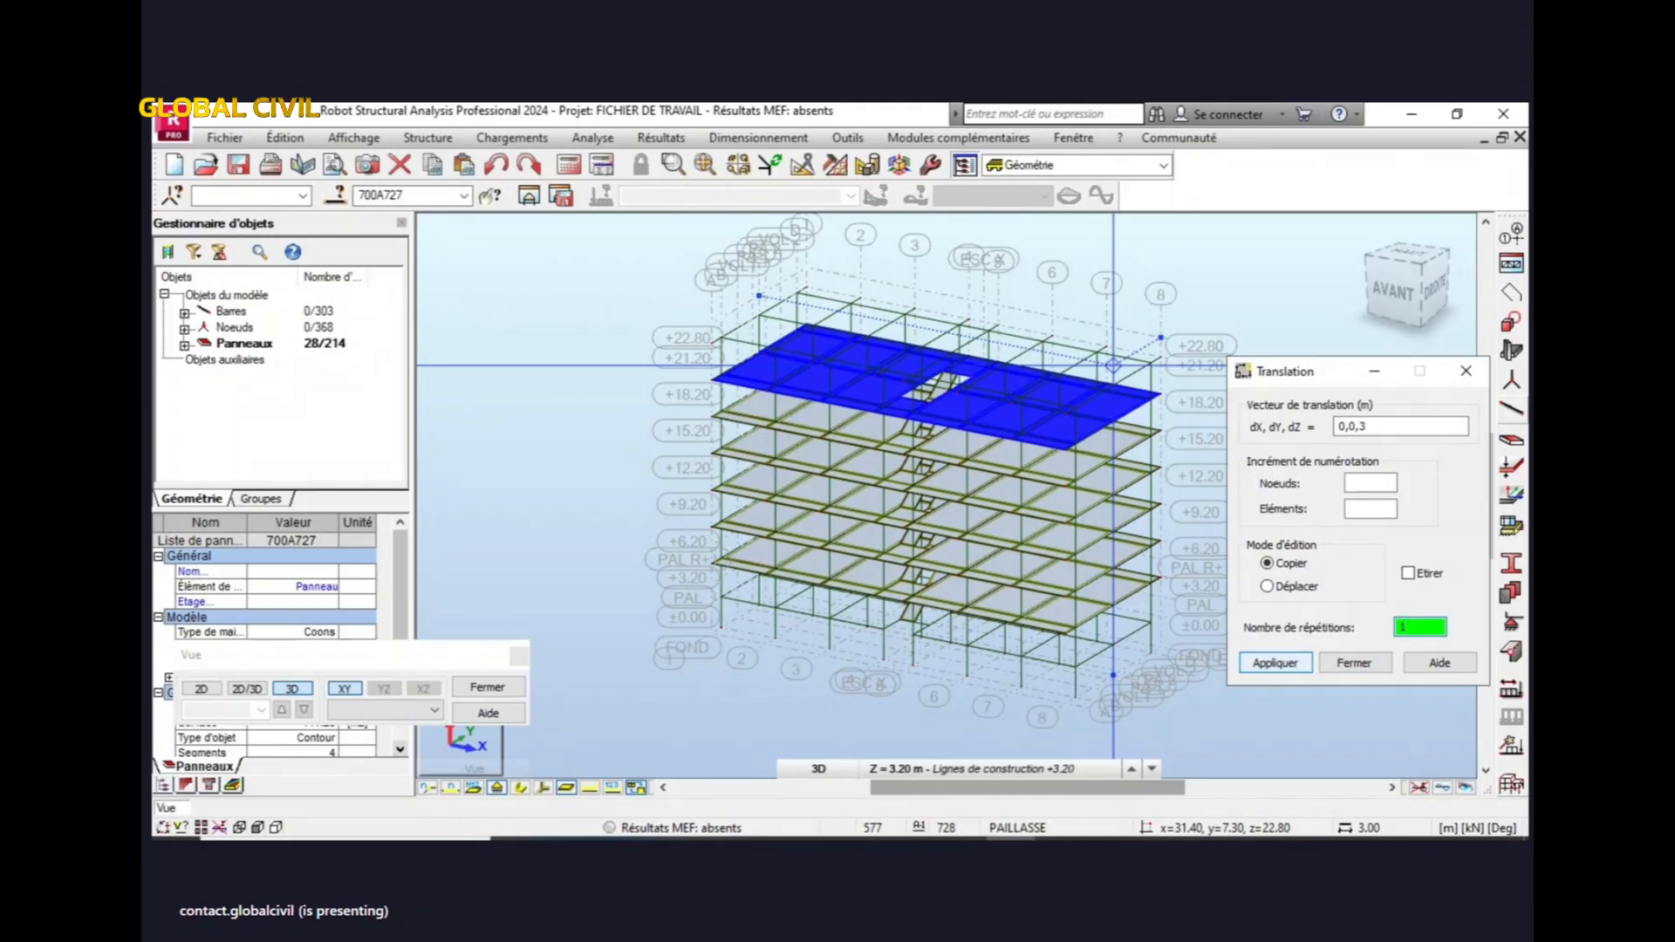
{"action": "left_click", "coordinate": [1276, 663]}
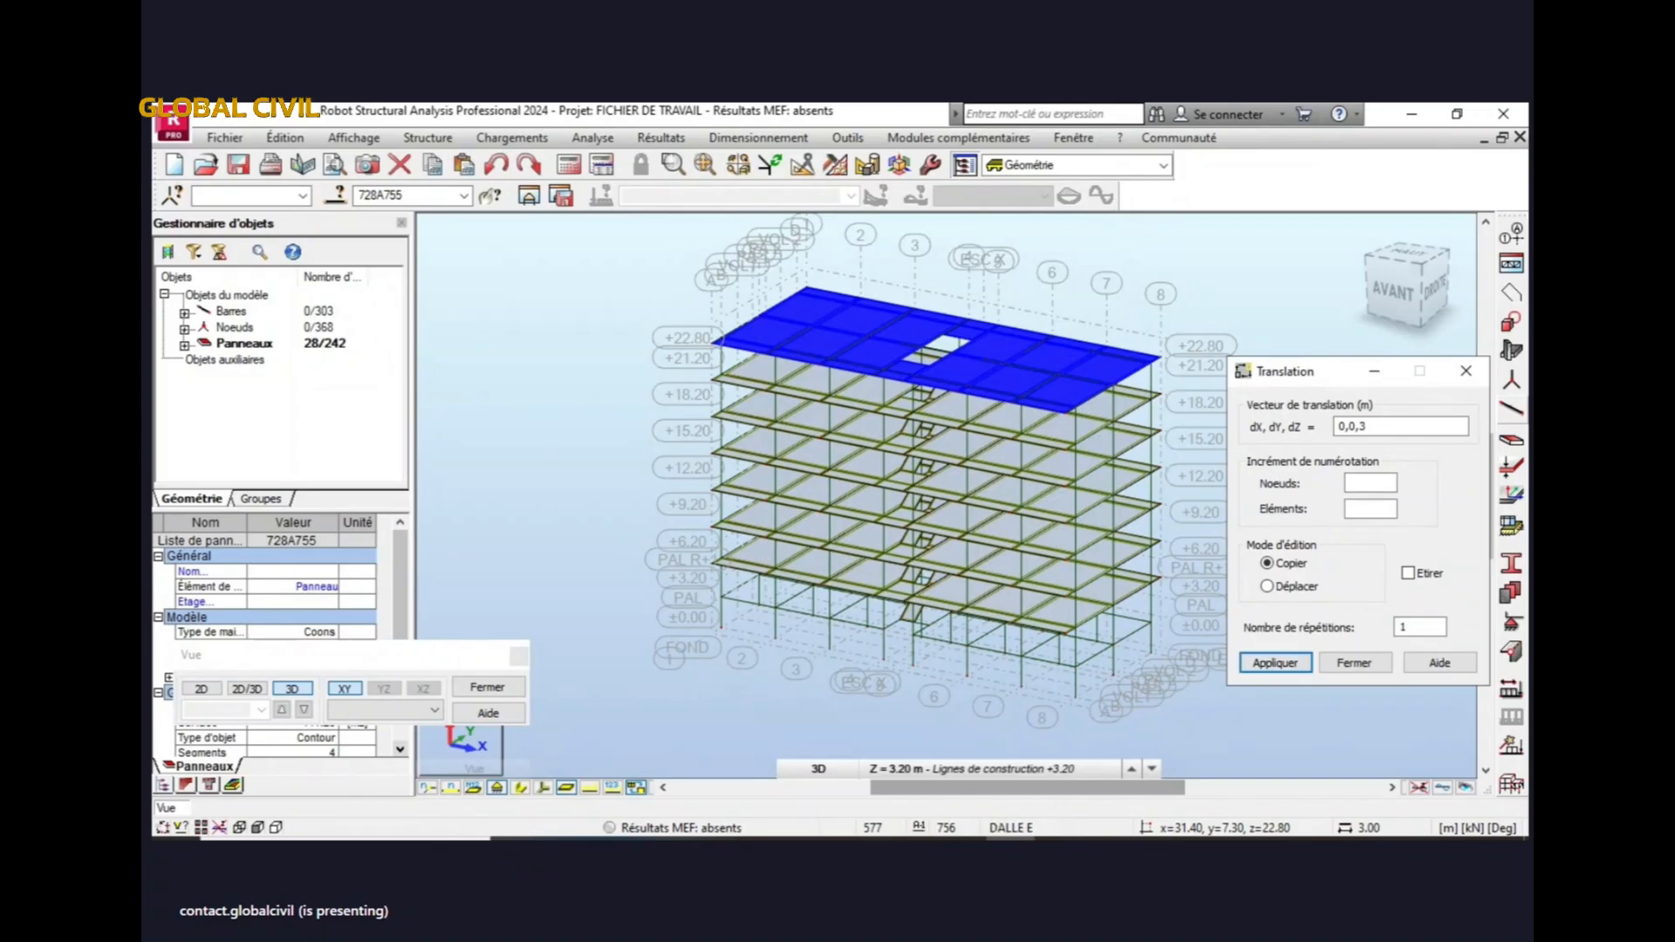
{"action": "left_click_drag", "start_coordinate": [1328, 375], "coordinate": [1296, 419]}
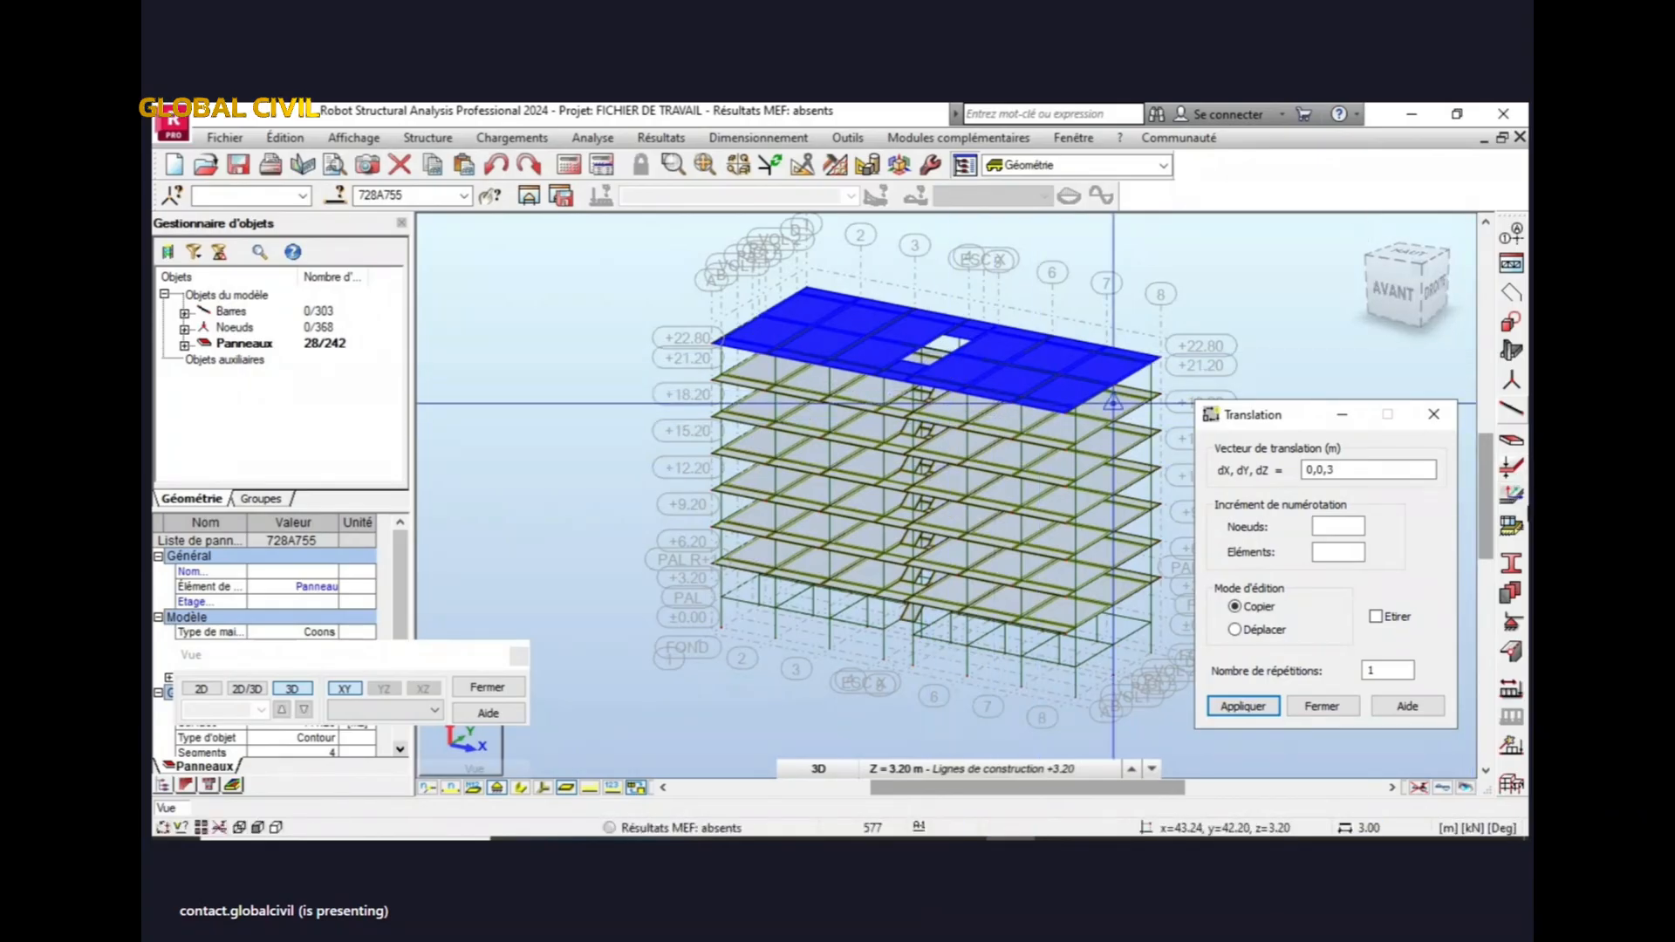
- Define a new uniform panel thickness named EP TOIT, 10.0 cm in BETON SPECIAL, and close the thickness definitions
{"action": "left_click", "coordinate": [1511, 468]}
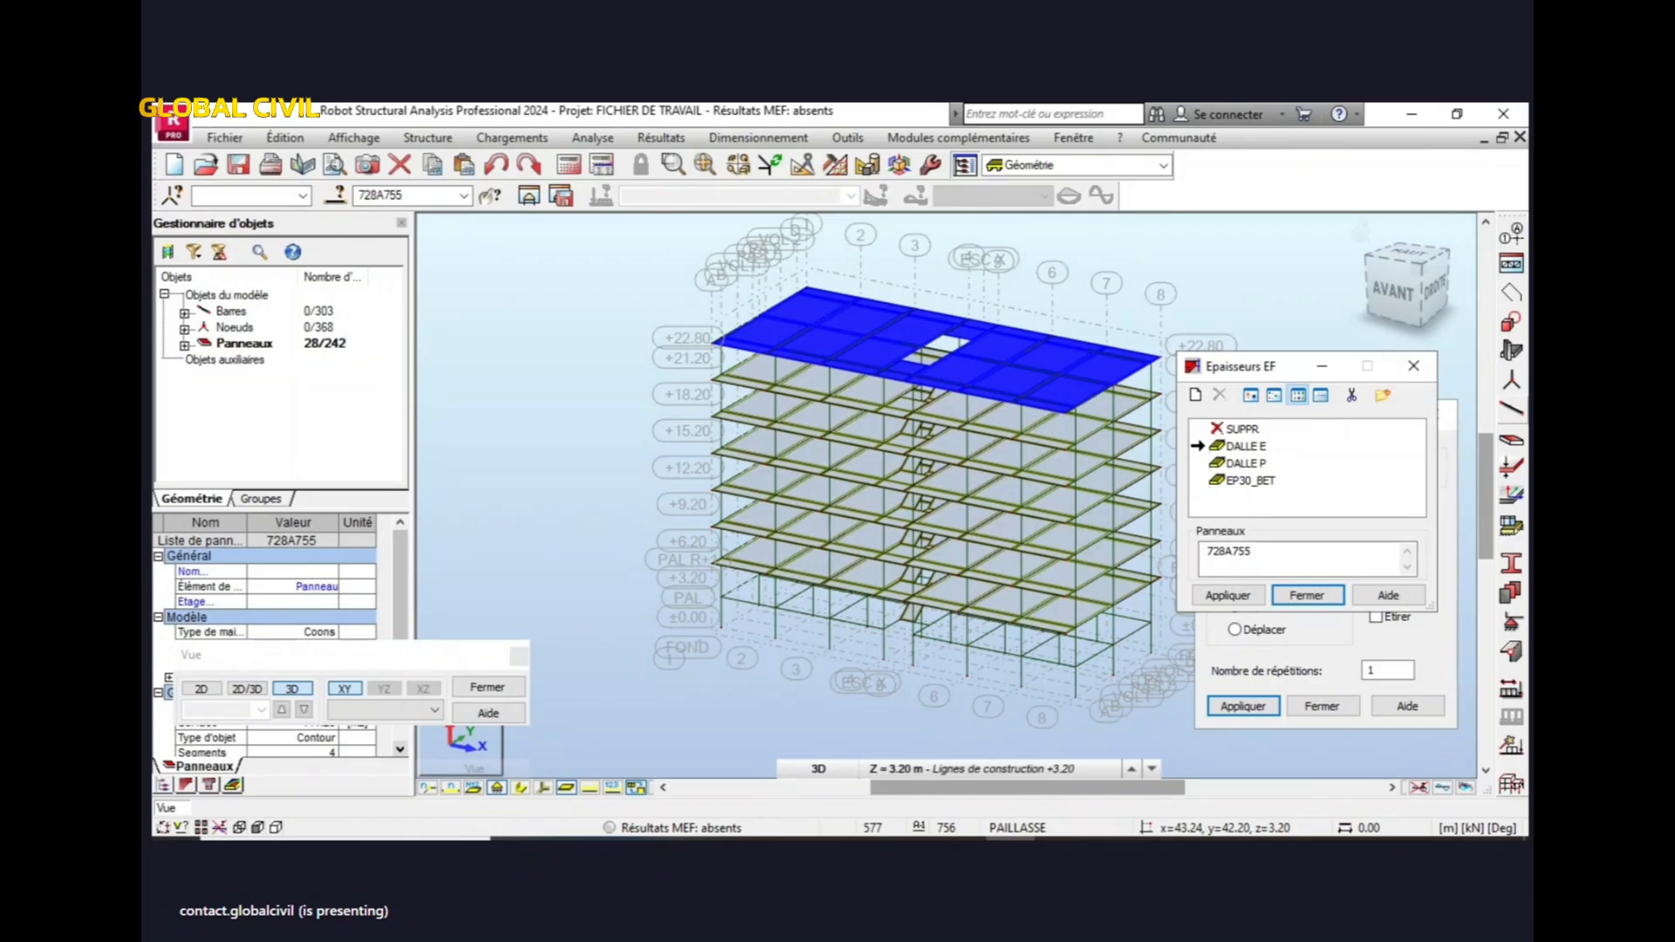
{"action": "left_click", "coordinate": [1196, 395]}
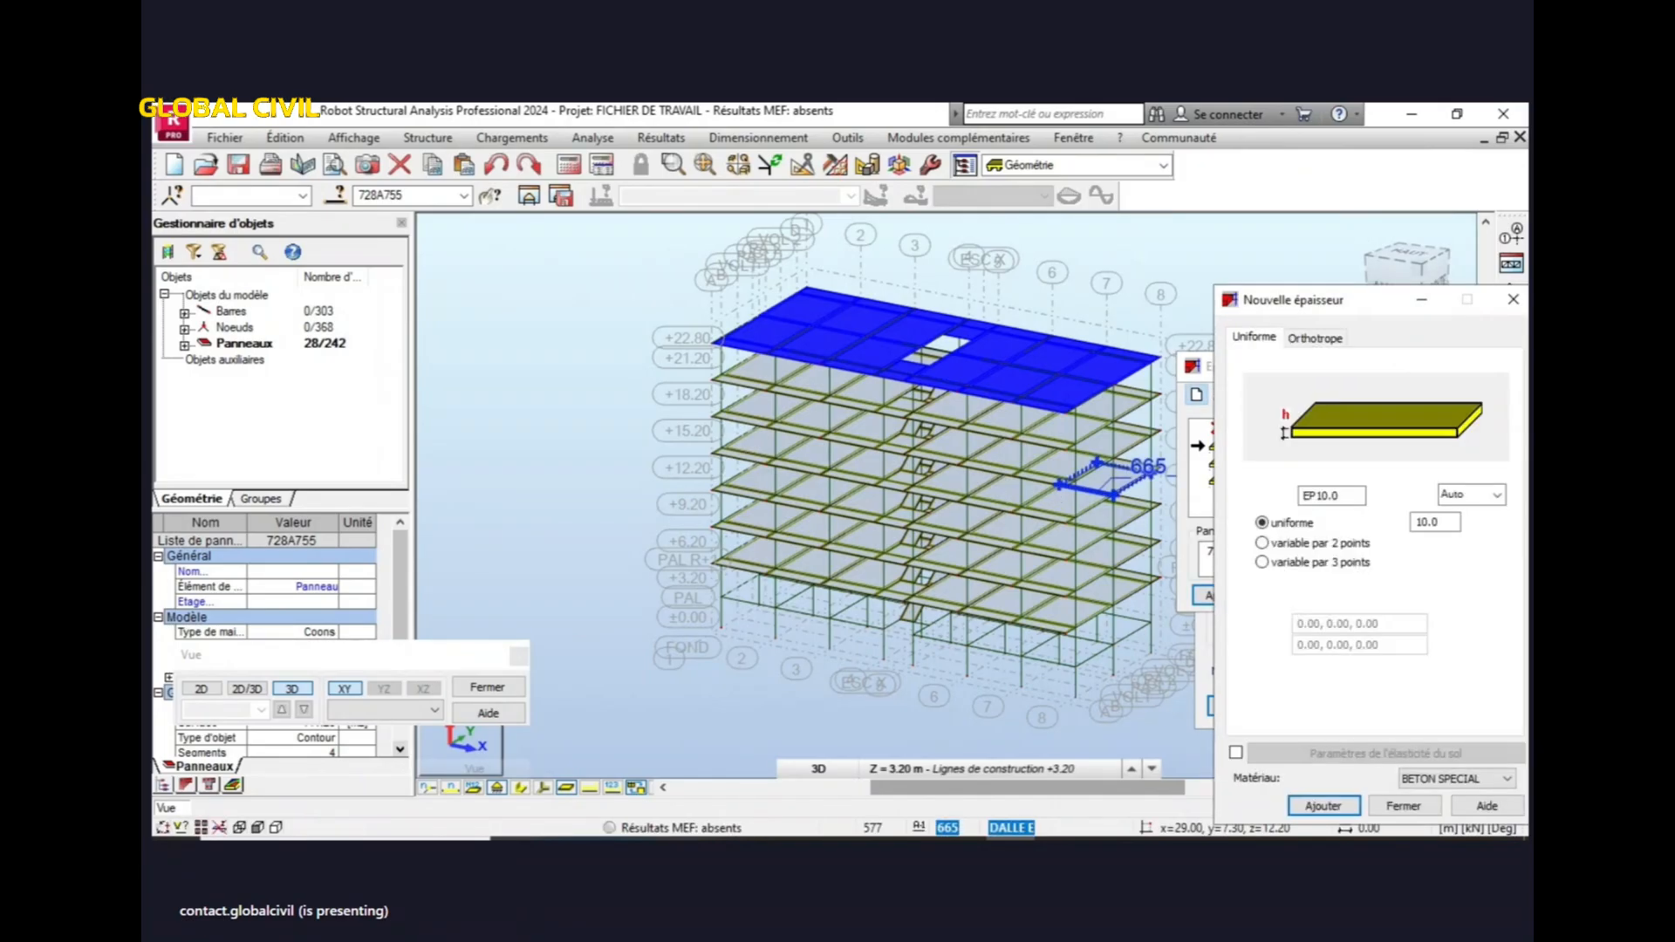
{"action": "left_click_drag", "start_coordinate": [1343, 495], "coordinate": [1317, 495]}
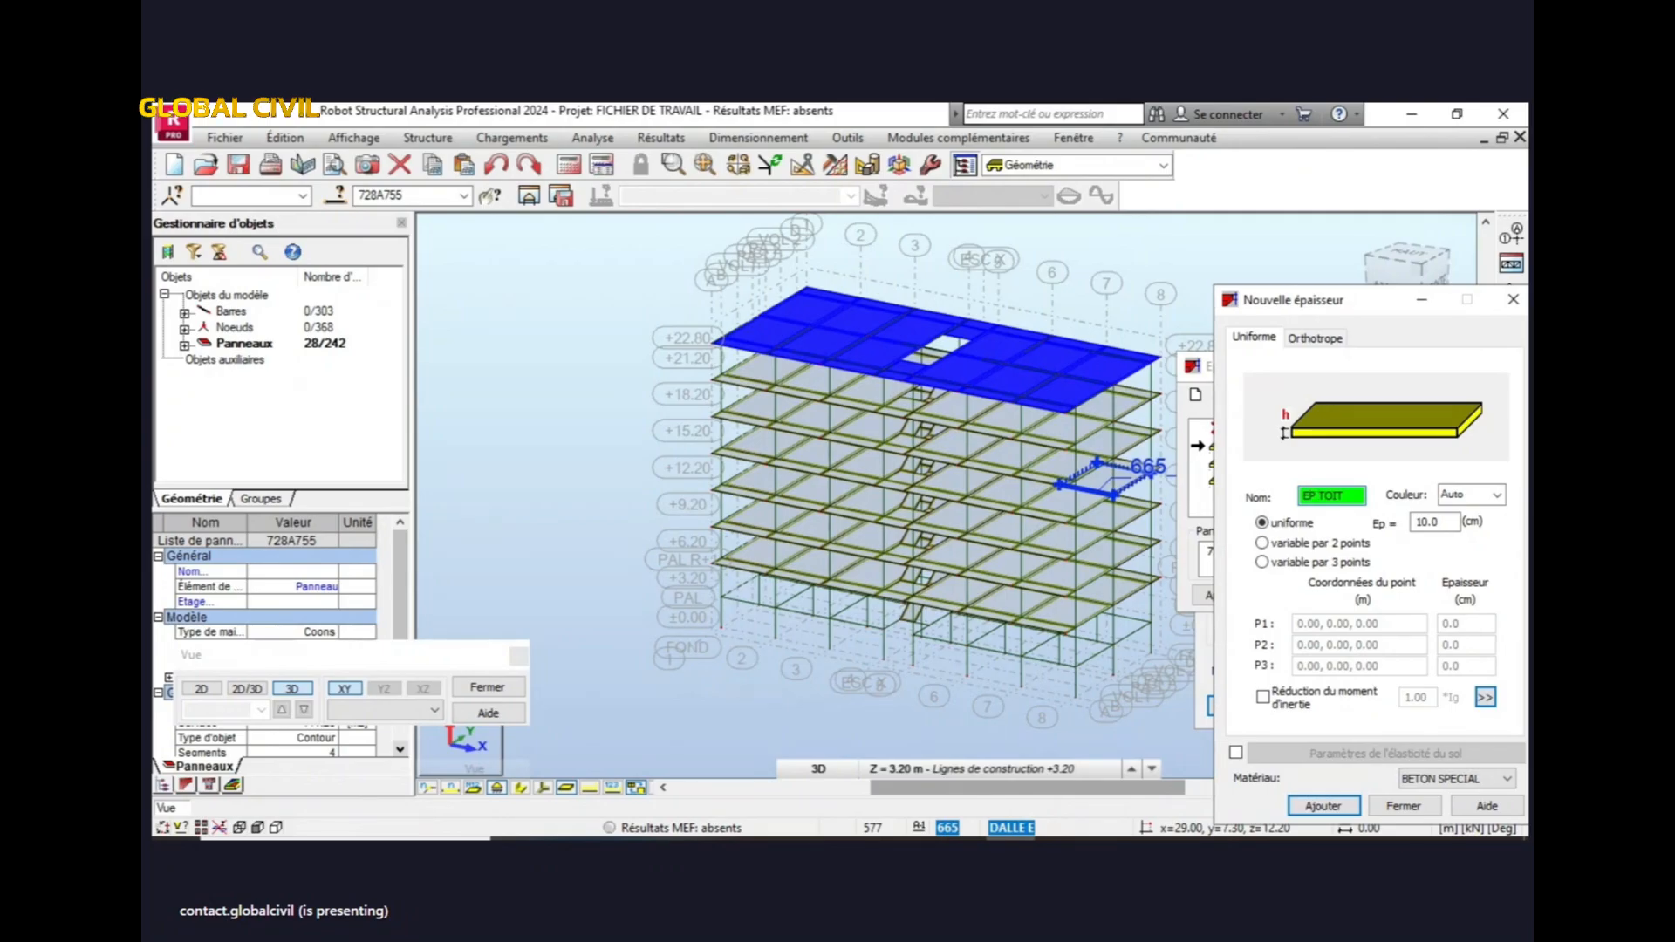
{"action": "left_click", "coordinate": [1323, 806]}
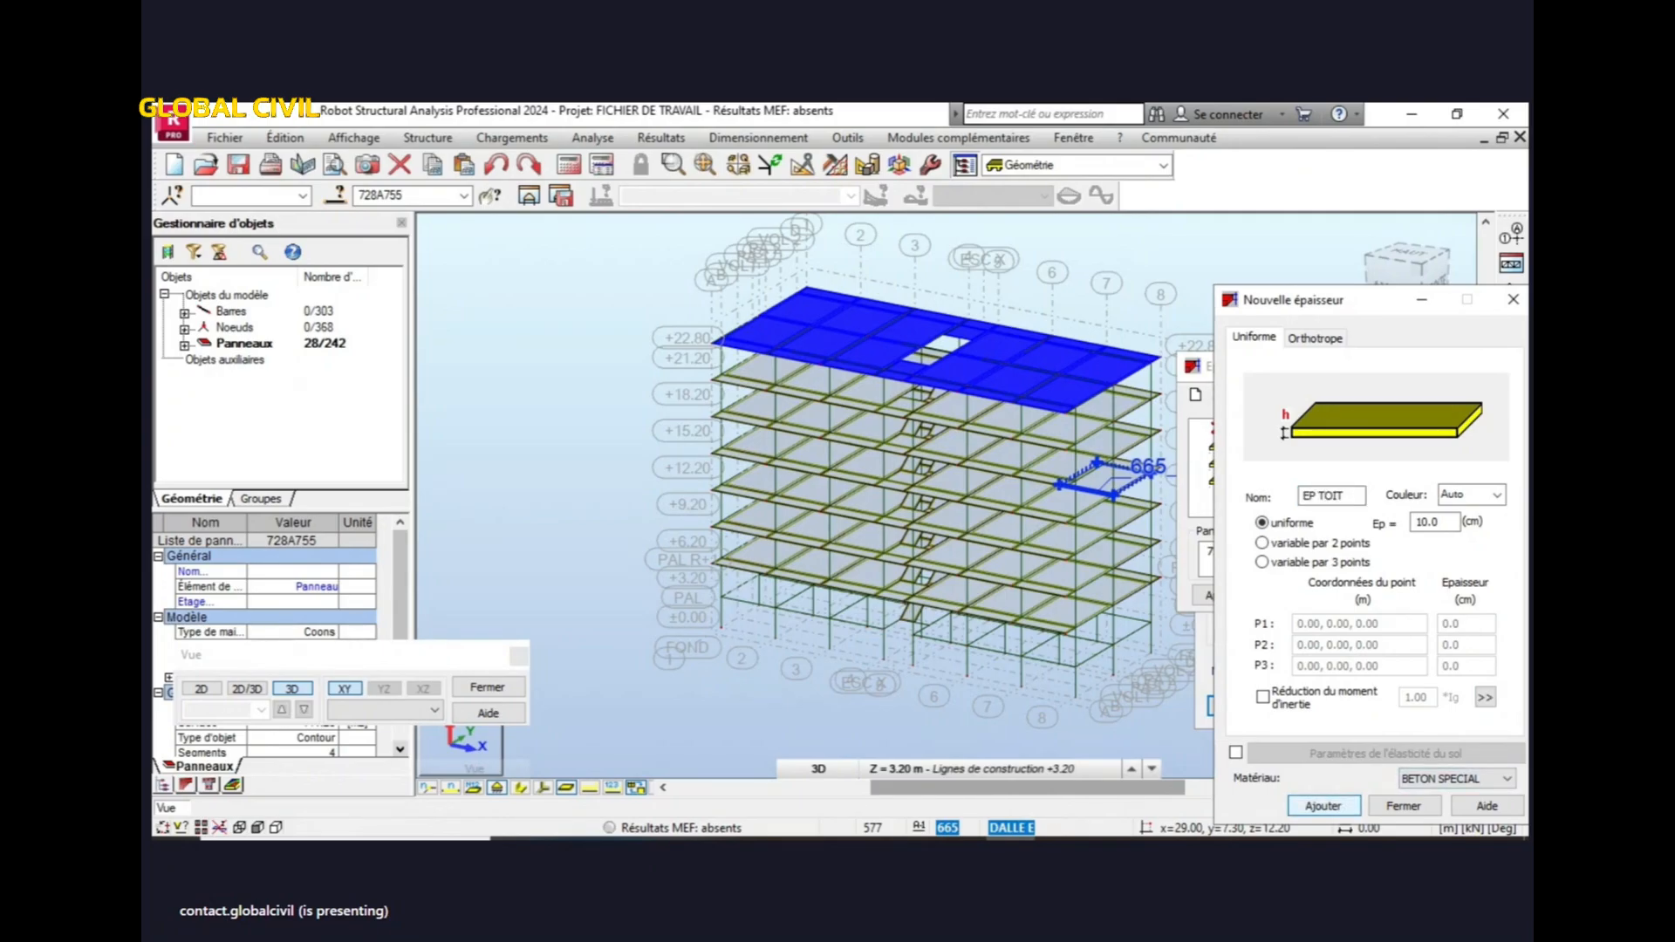
{"action": "left_click", "coordinate": [1404, 806]}
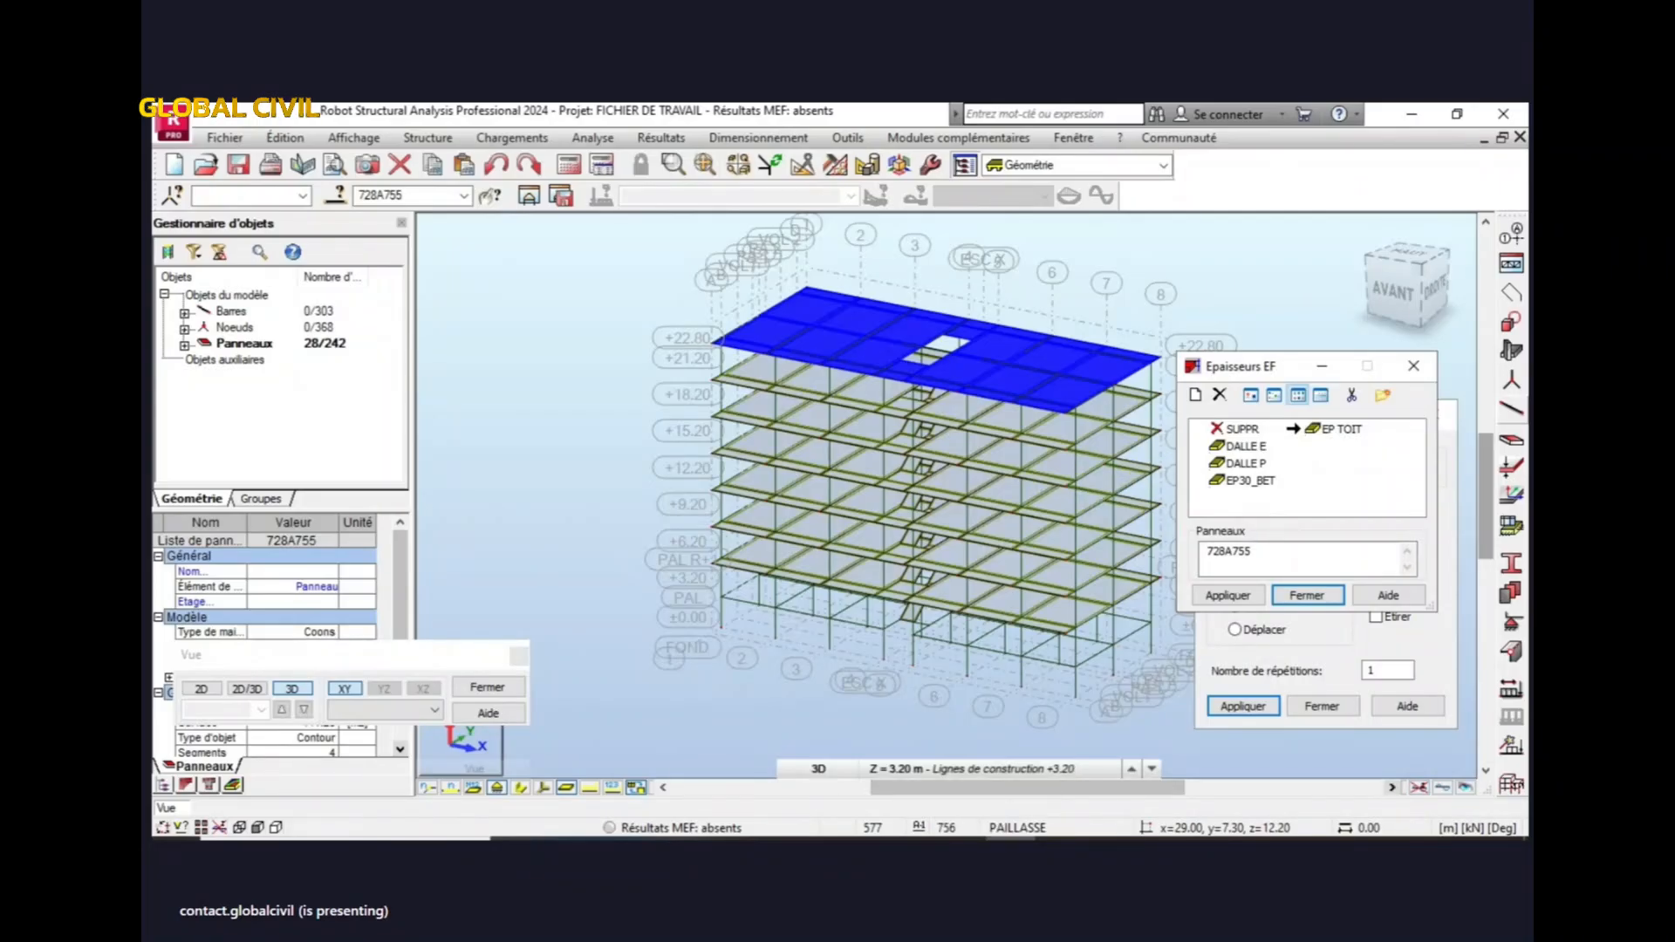
{"action": "key", "text": "Return"}
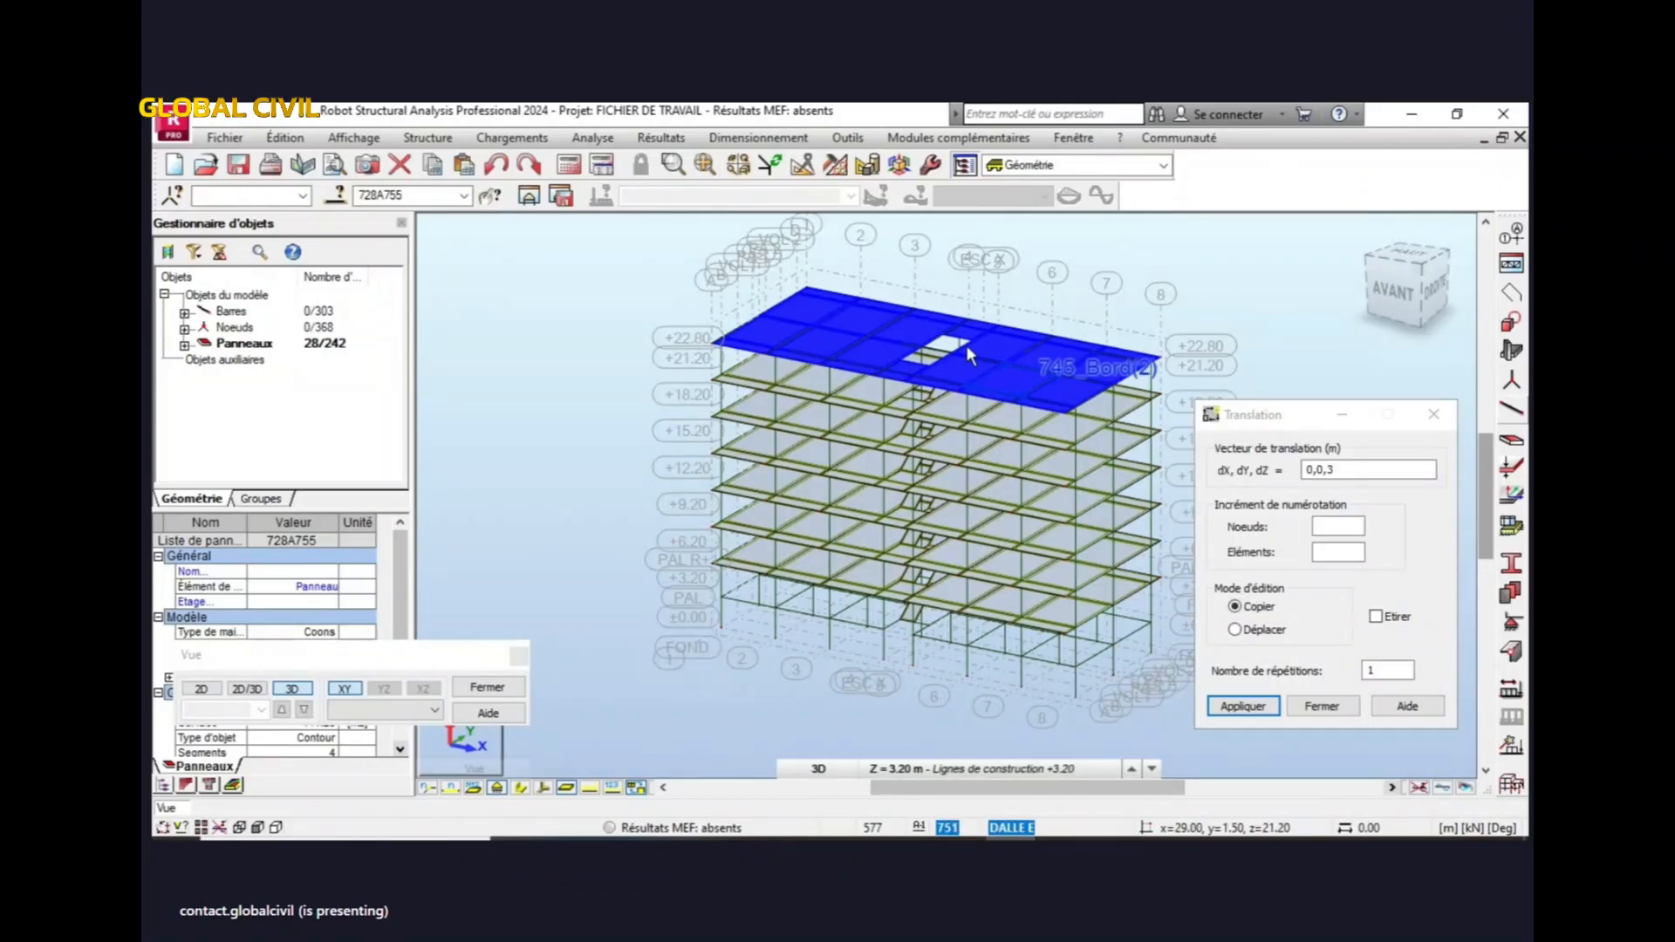
- Assign the EP TOIT thickness to the selected roof slab panels and clear the selection
{"action": "left_click", "coordinate": [518, 657]}
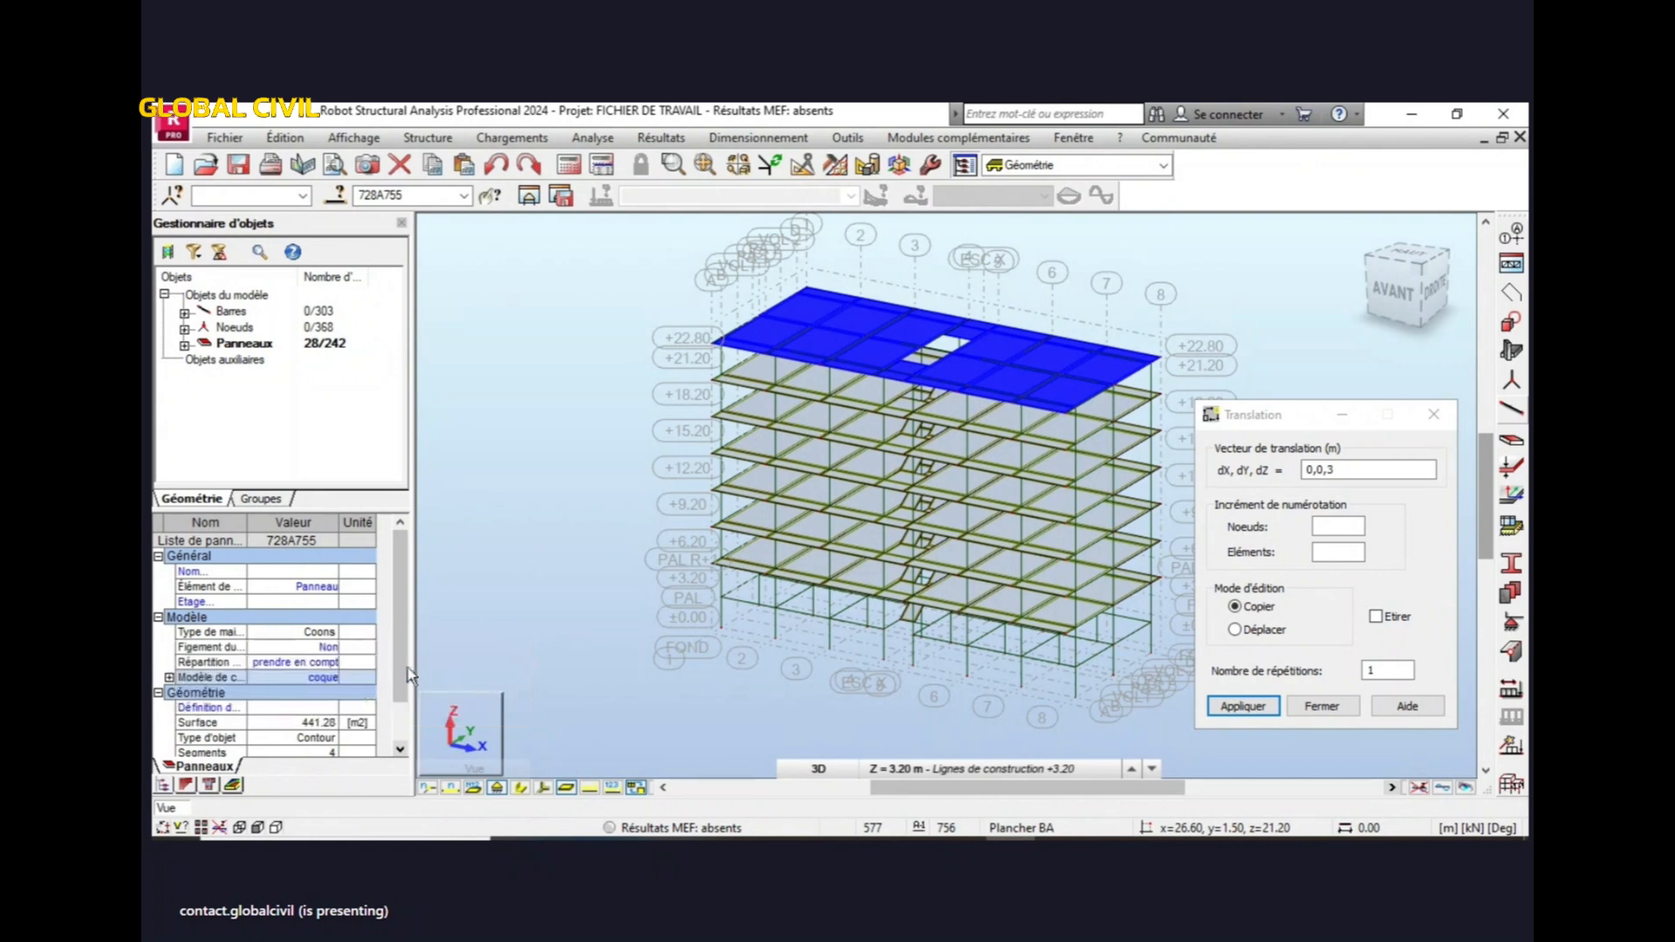
{"action": "scroll", "coordinate": [396, 643], "scroll_direction": "down", "scroll_amount": 2}
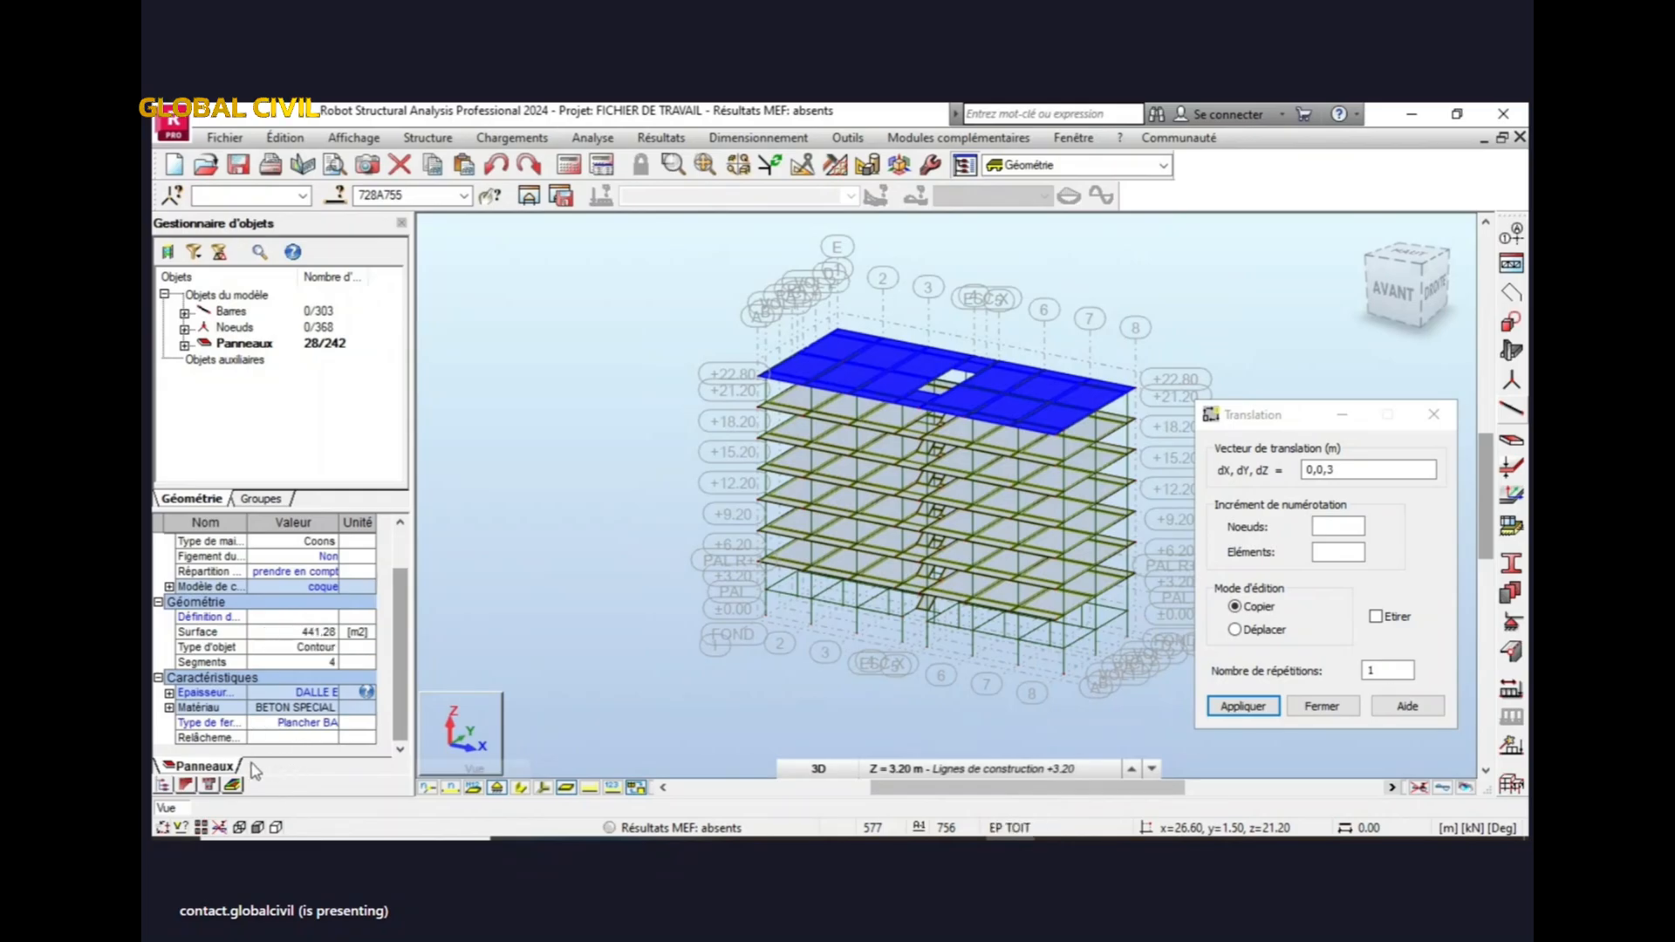
{"action": "left_click", "coordinate": [323, 693]}
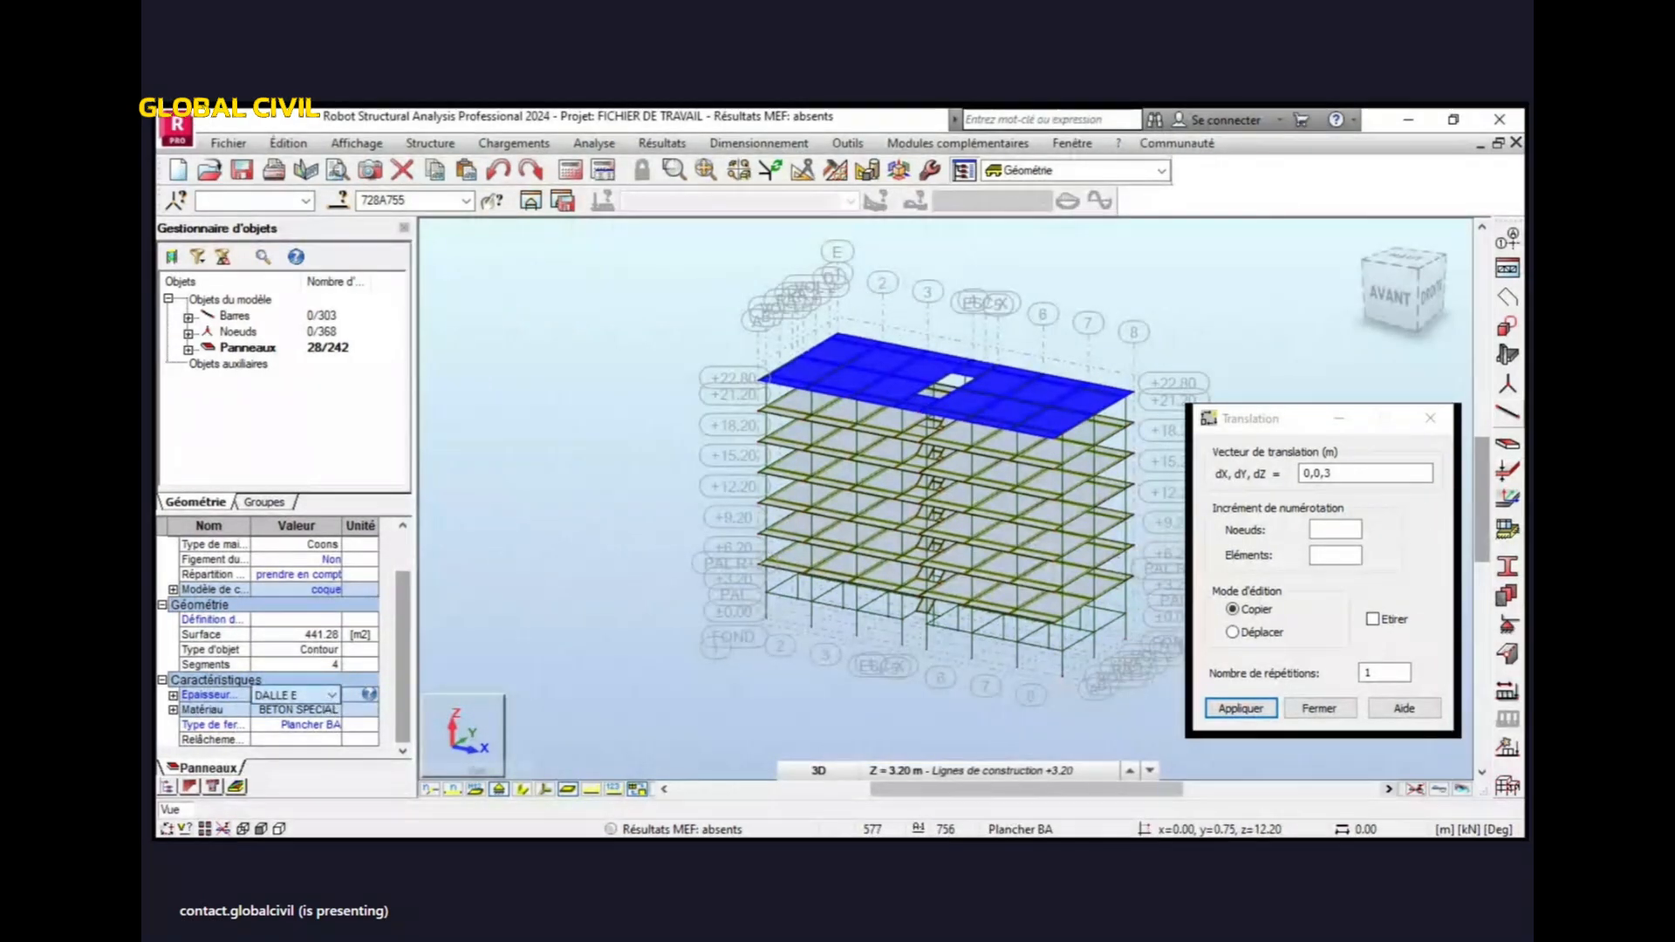
{"action": "left_click", "coordinate": [284, 759]}
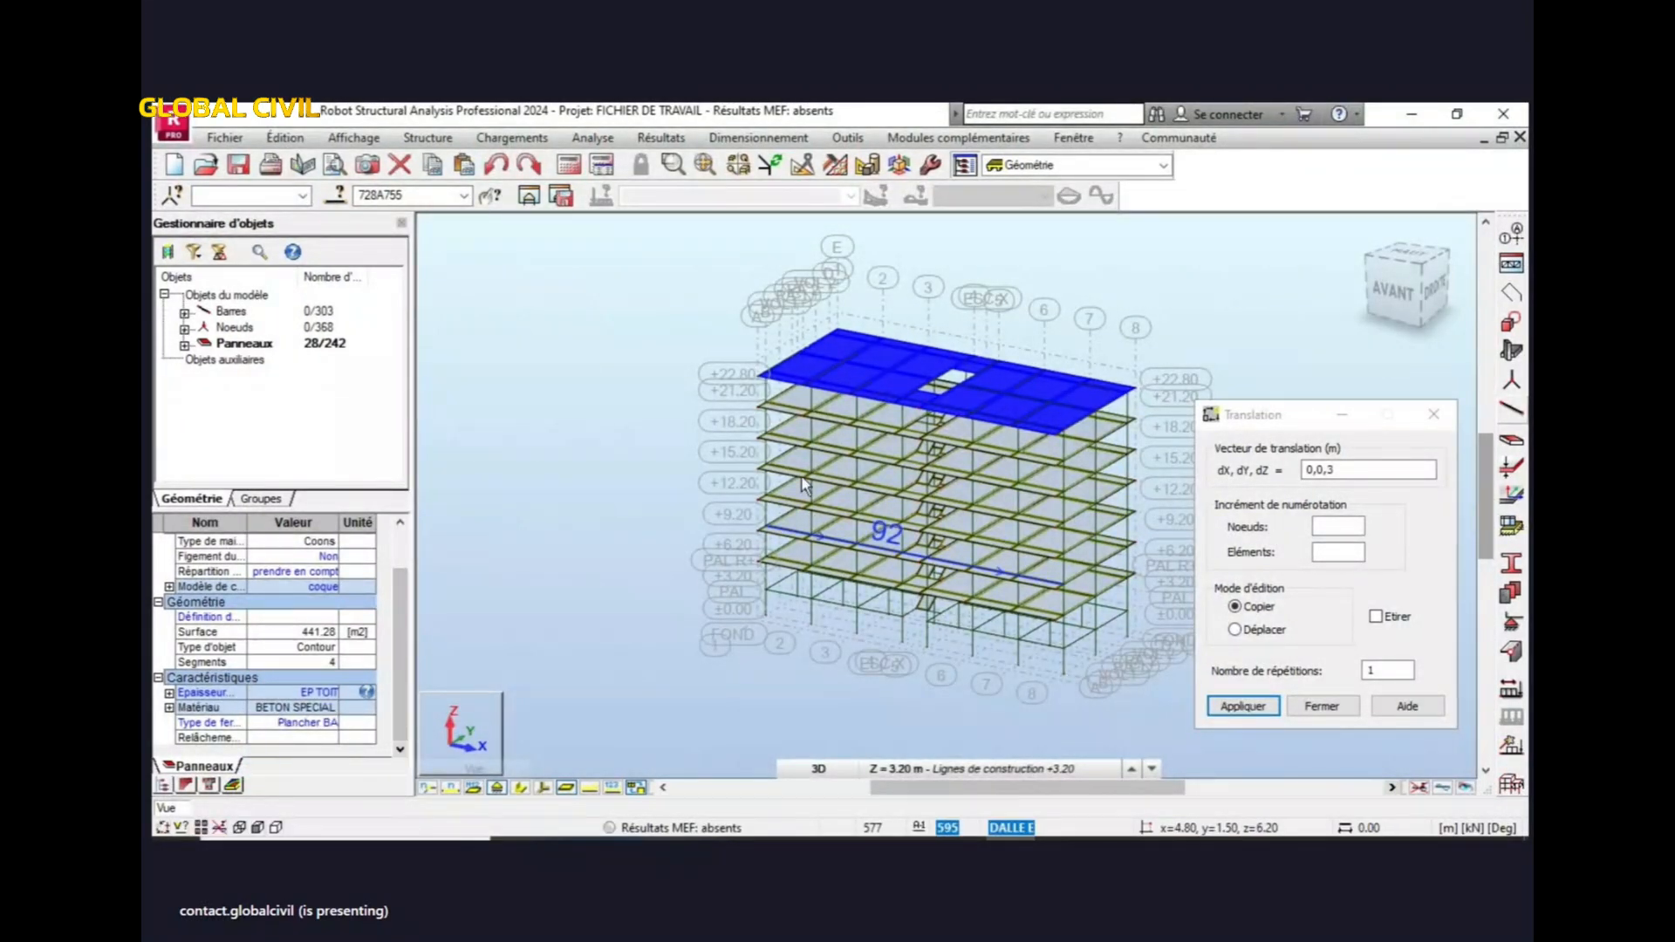
{"action": "left_click", "coordinate": [602, 394]}
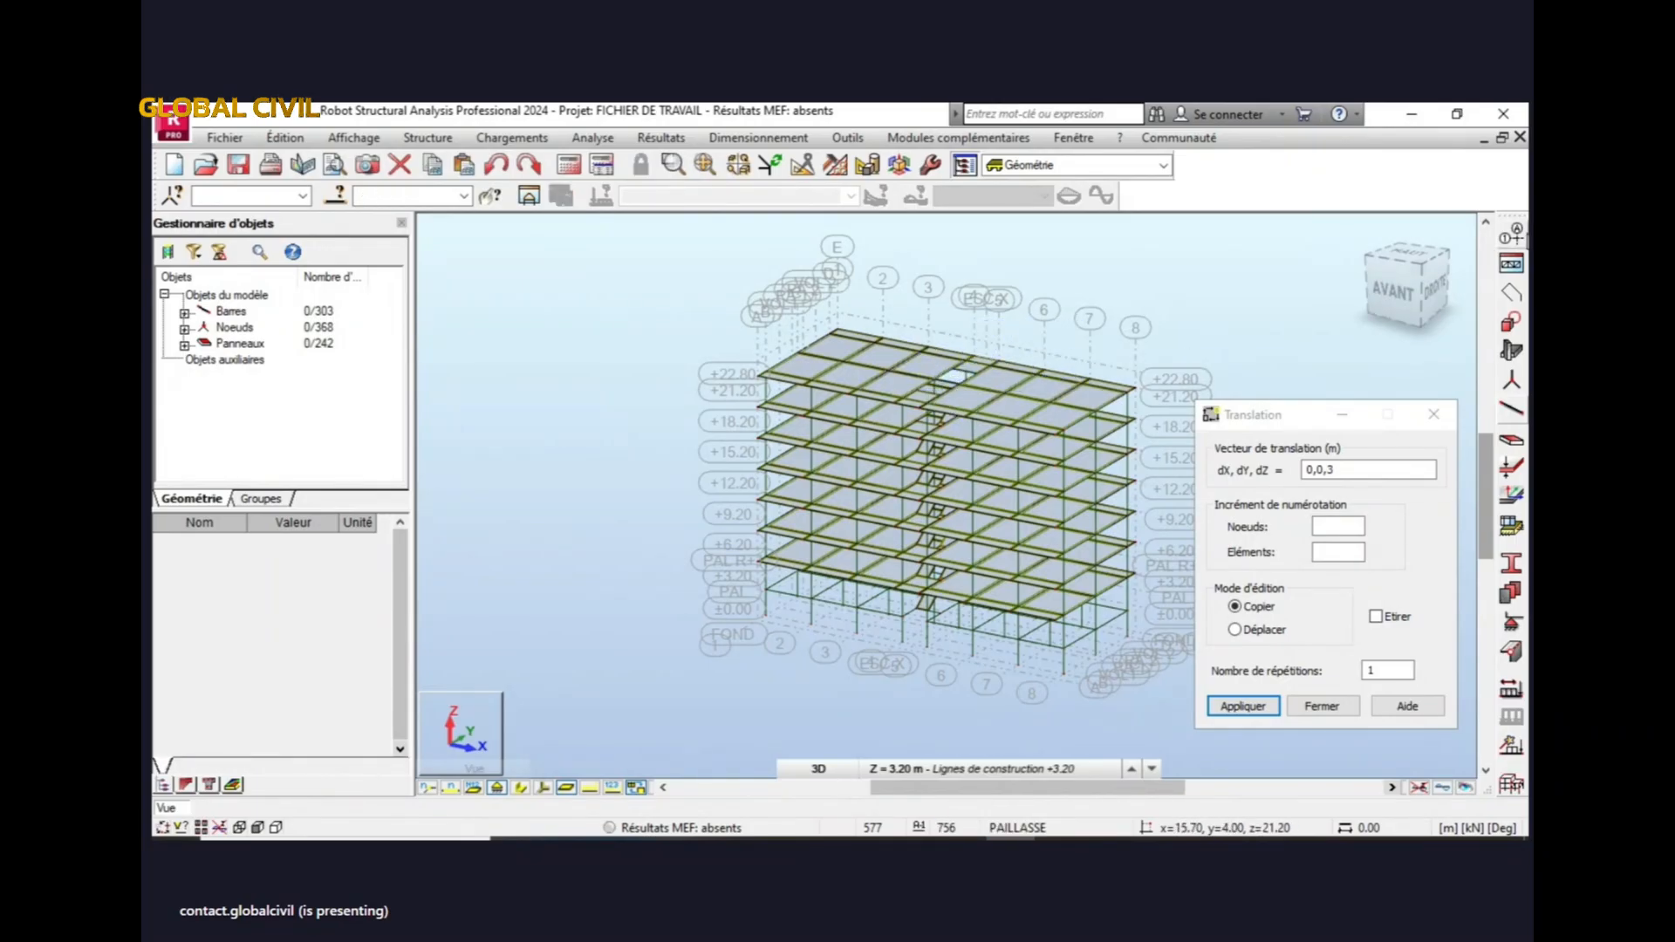
- Switch to the 2D XY plan view at level Z = 21.20 m and close the Translation dialog
{"action": "left_click", "coordinate": [427, 741]}
{"action": "left_click", "coordinate": [200, 688]}
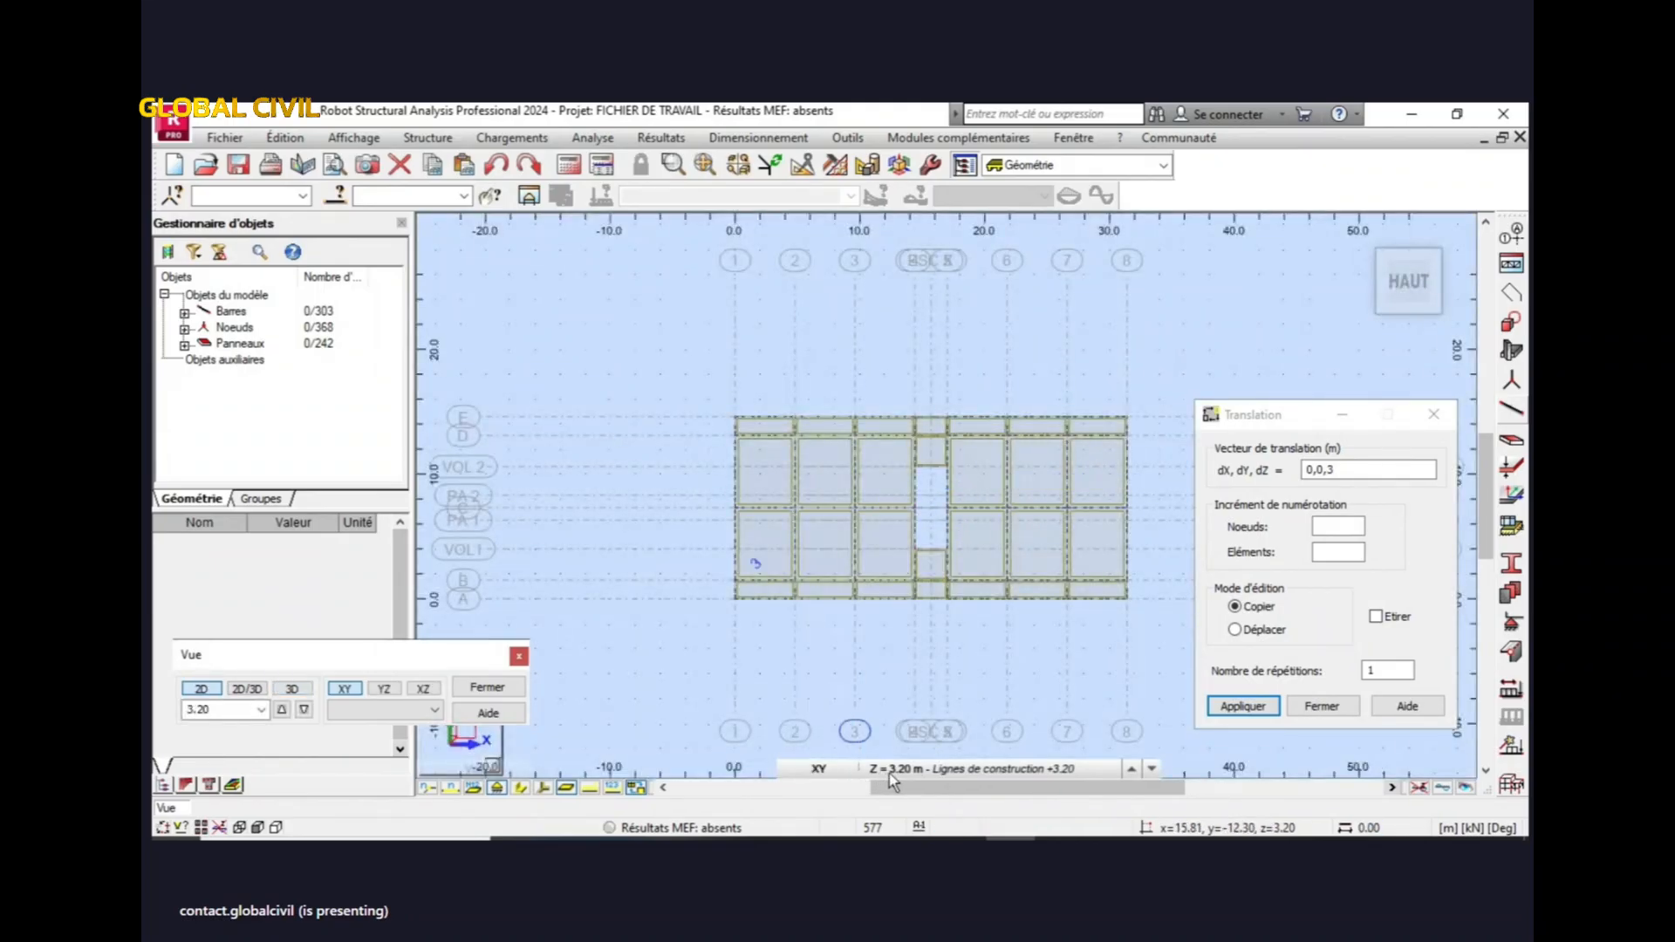
{"action": "left_click", "coordinate": [1068, 772]}
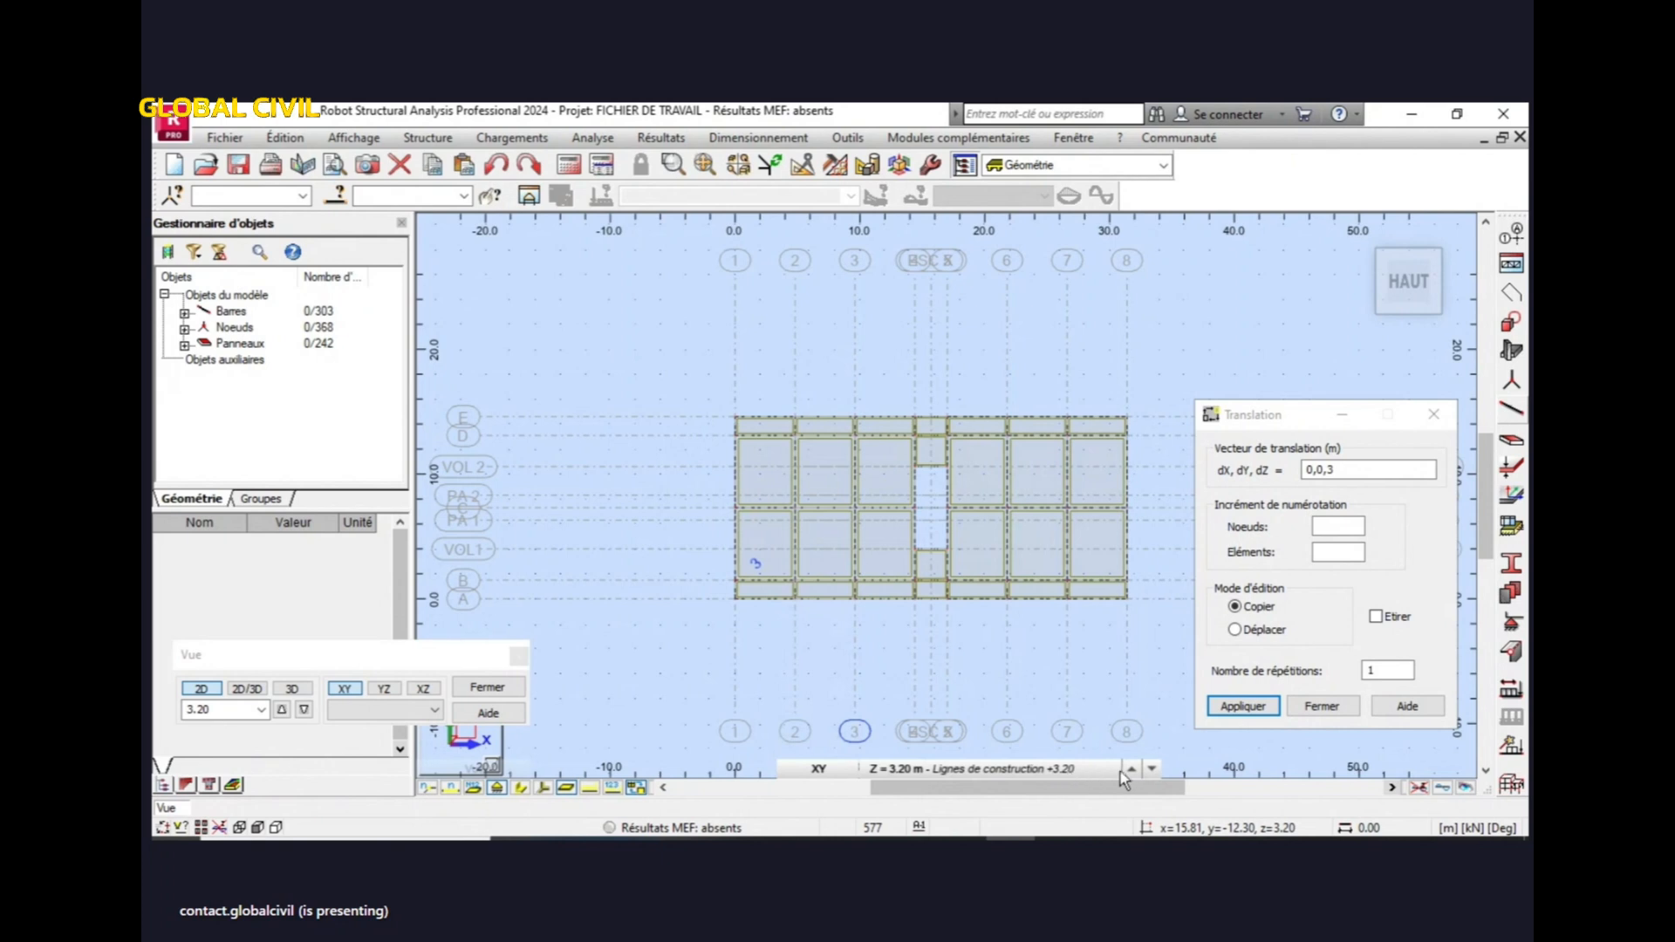
{"action": "left_click", "coordinate": [1326, 707]}
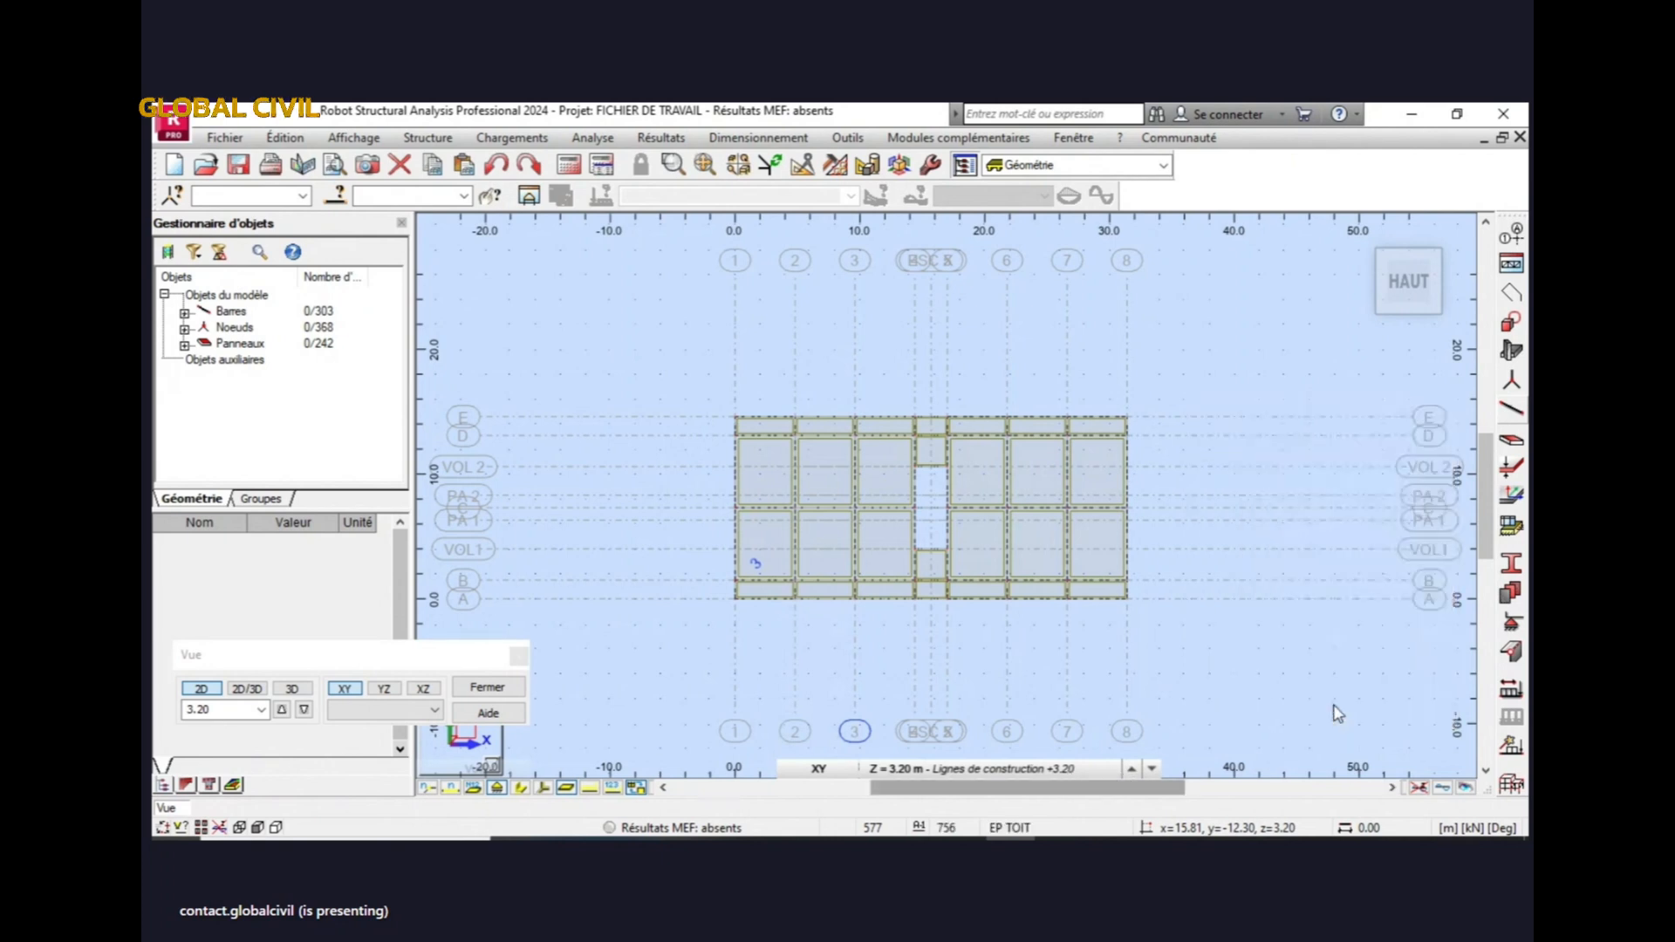
{"action": "left_click", "coordinate": [1132, 769]}
{"action": "left_click", "coordinate": [1132, 769]}
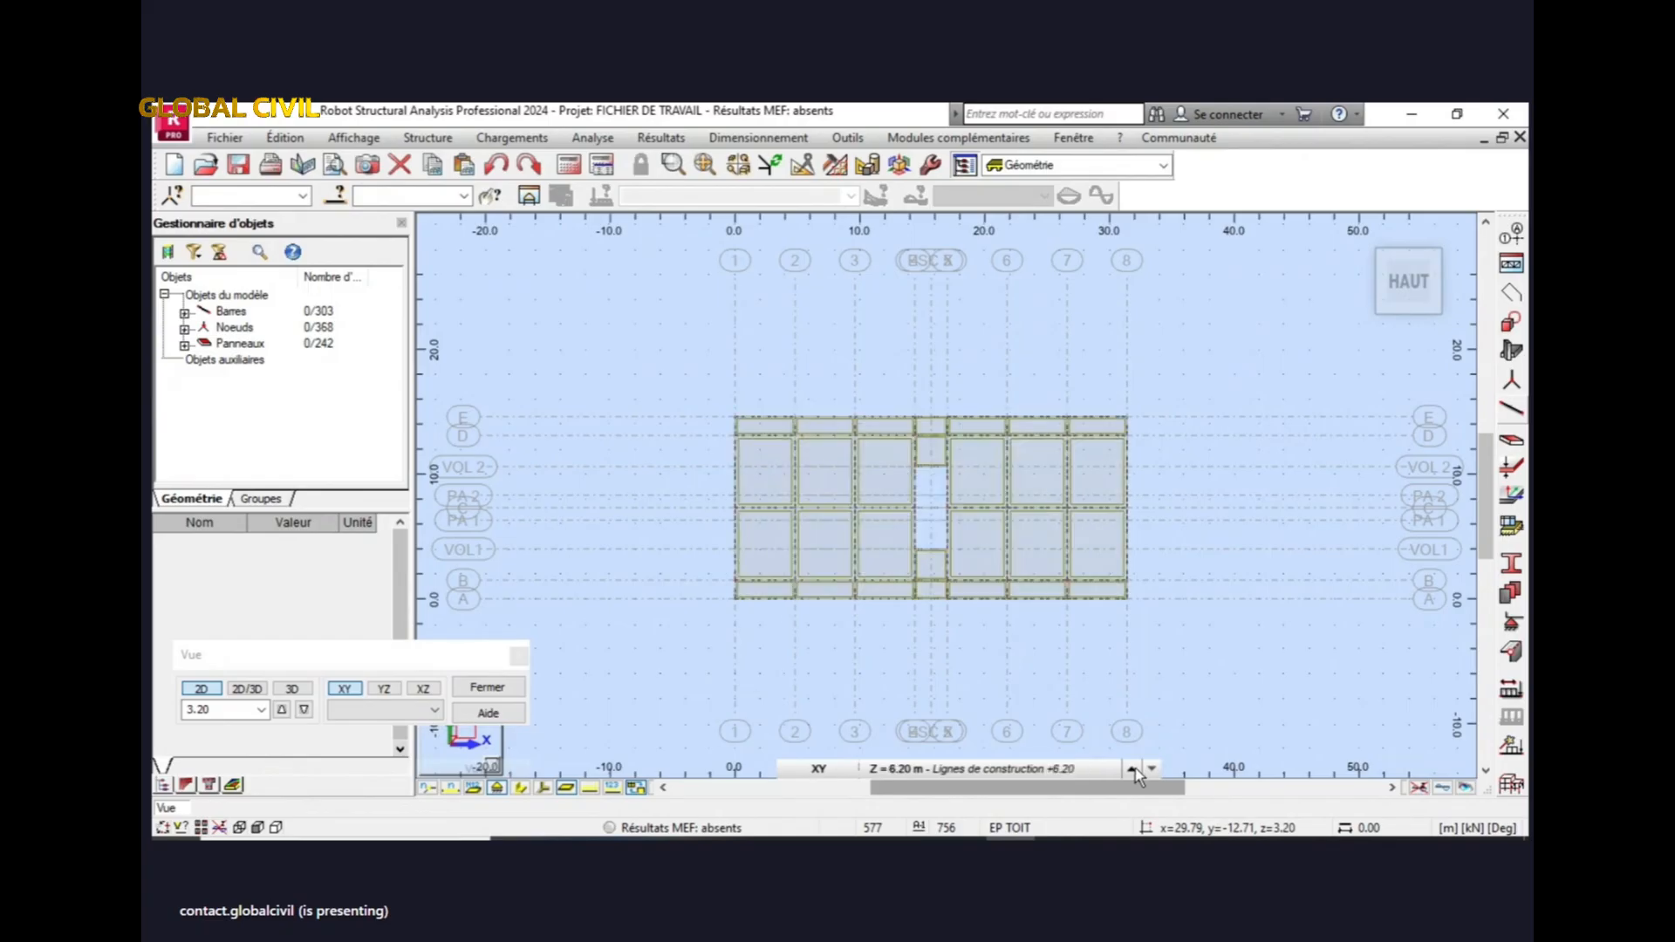
{"action": "left_click", "coordinate": [1133, 768]}
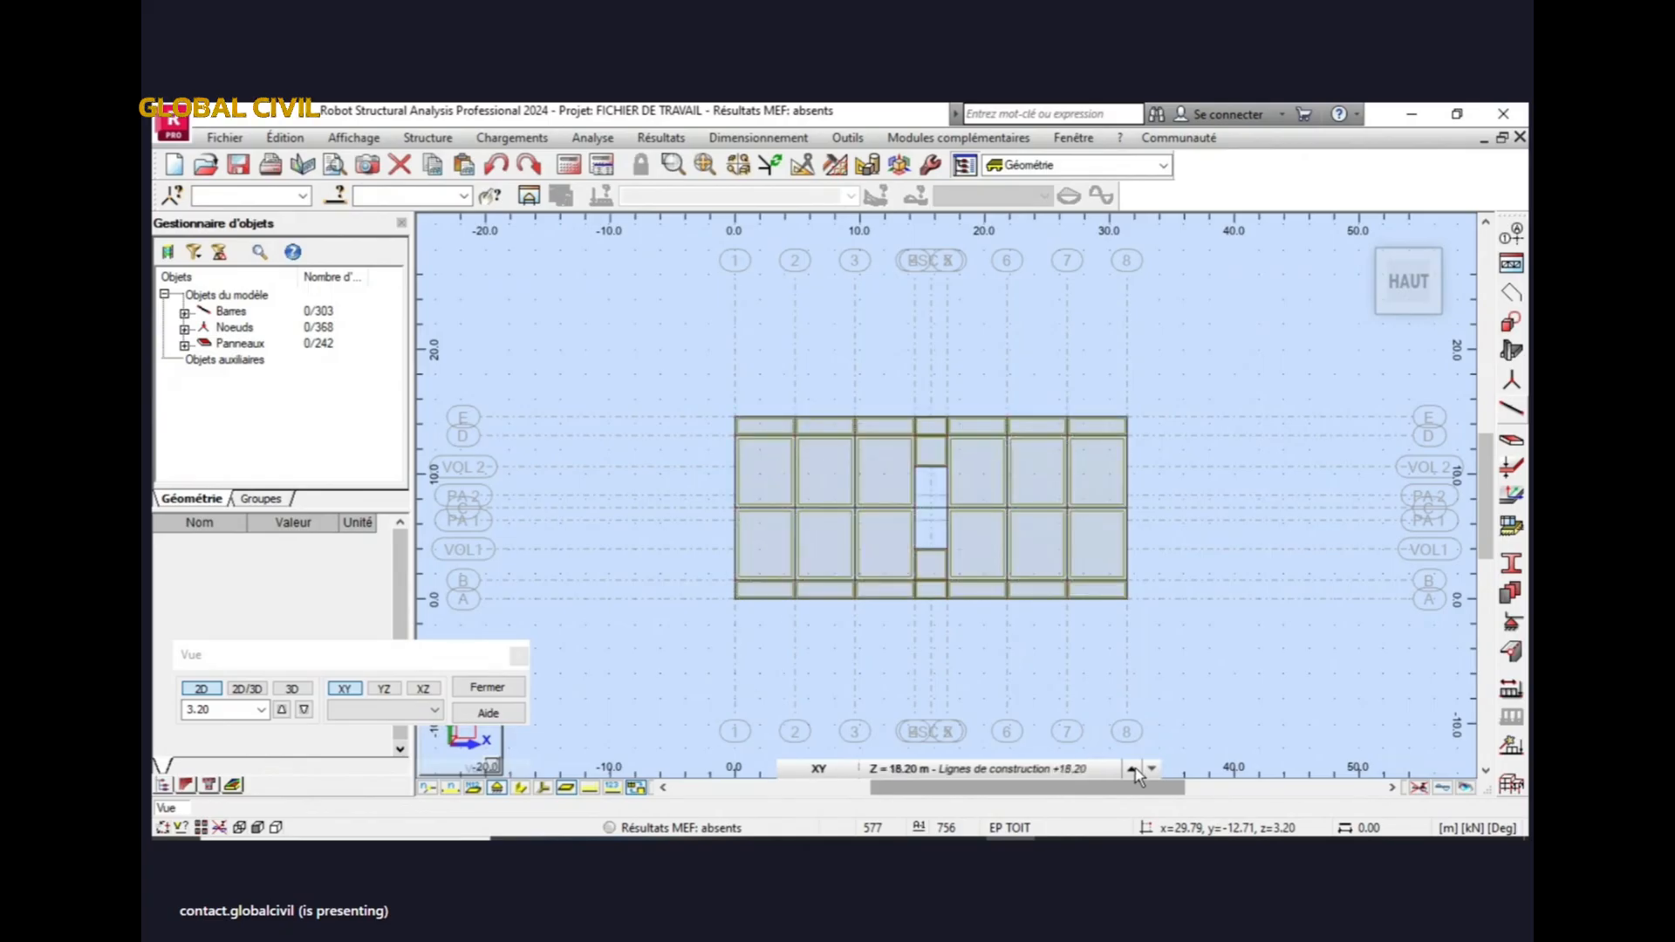
{"action": "left_click", "coordinate": [1132, 769]}
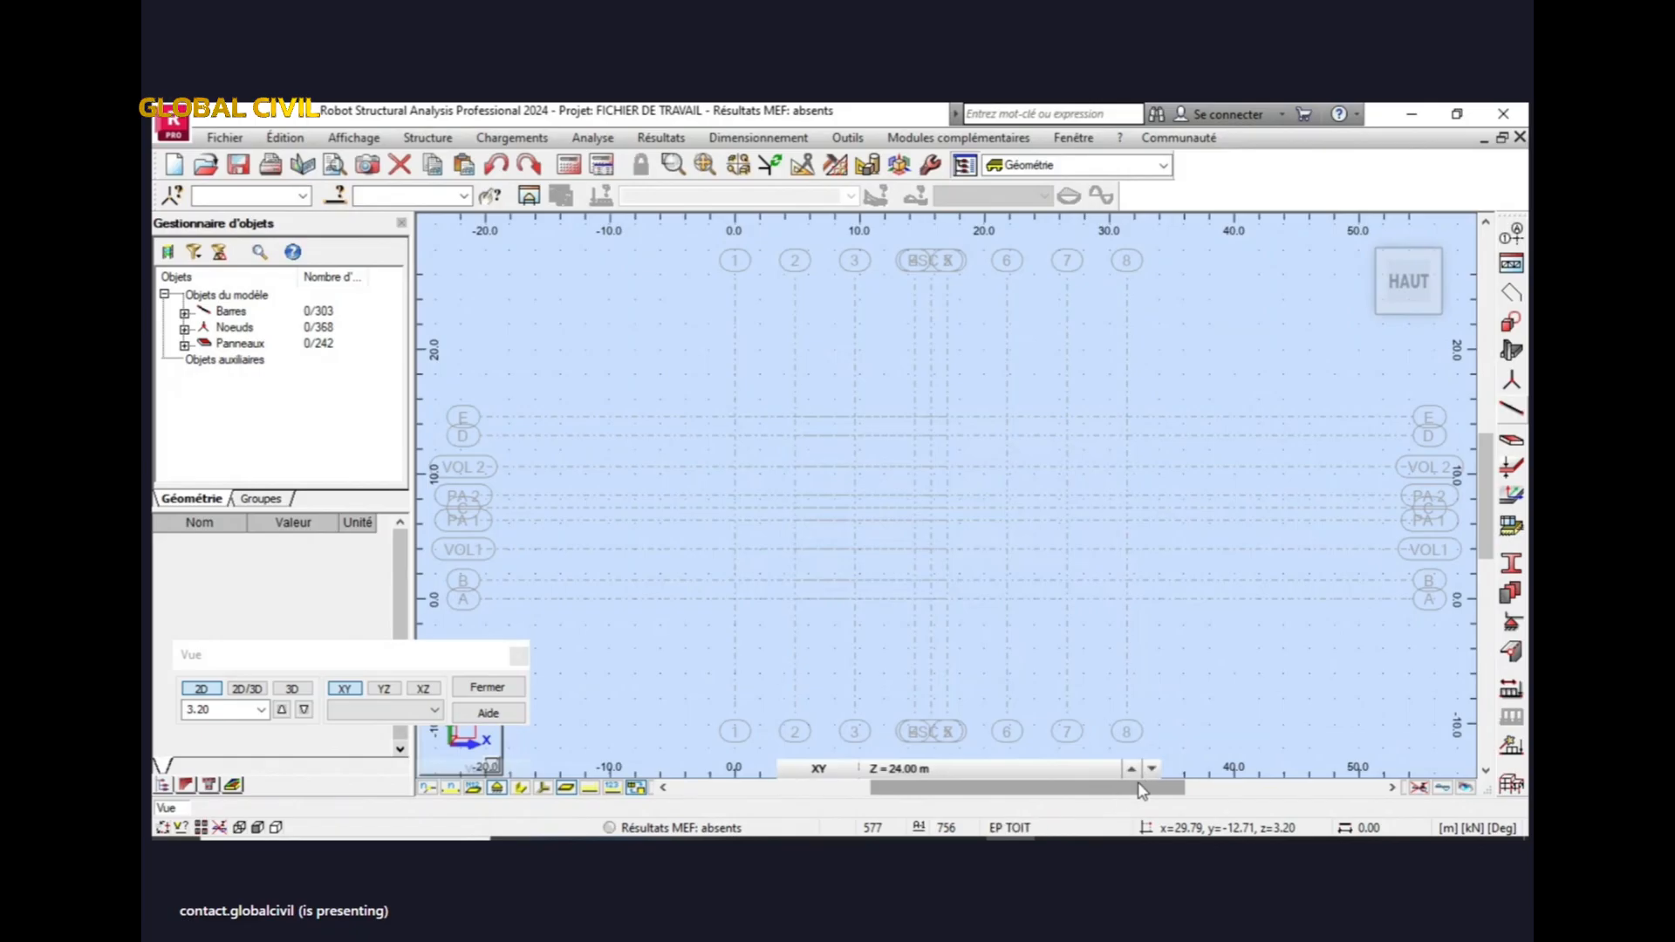
{"action": "left_click", "coordinate": [1153, 769]}
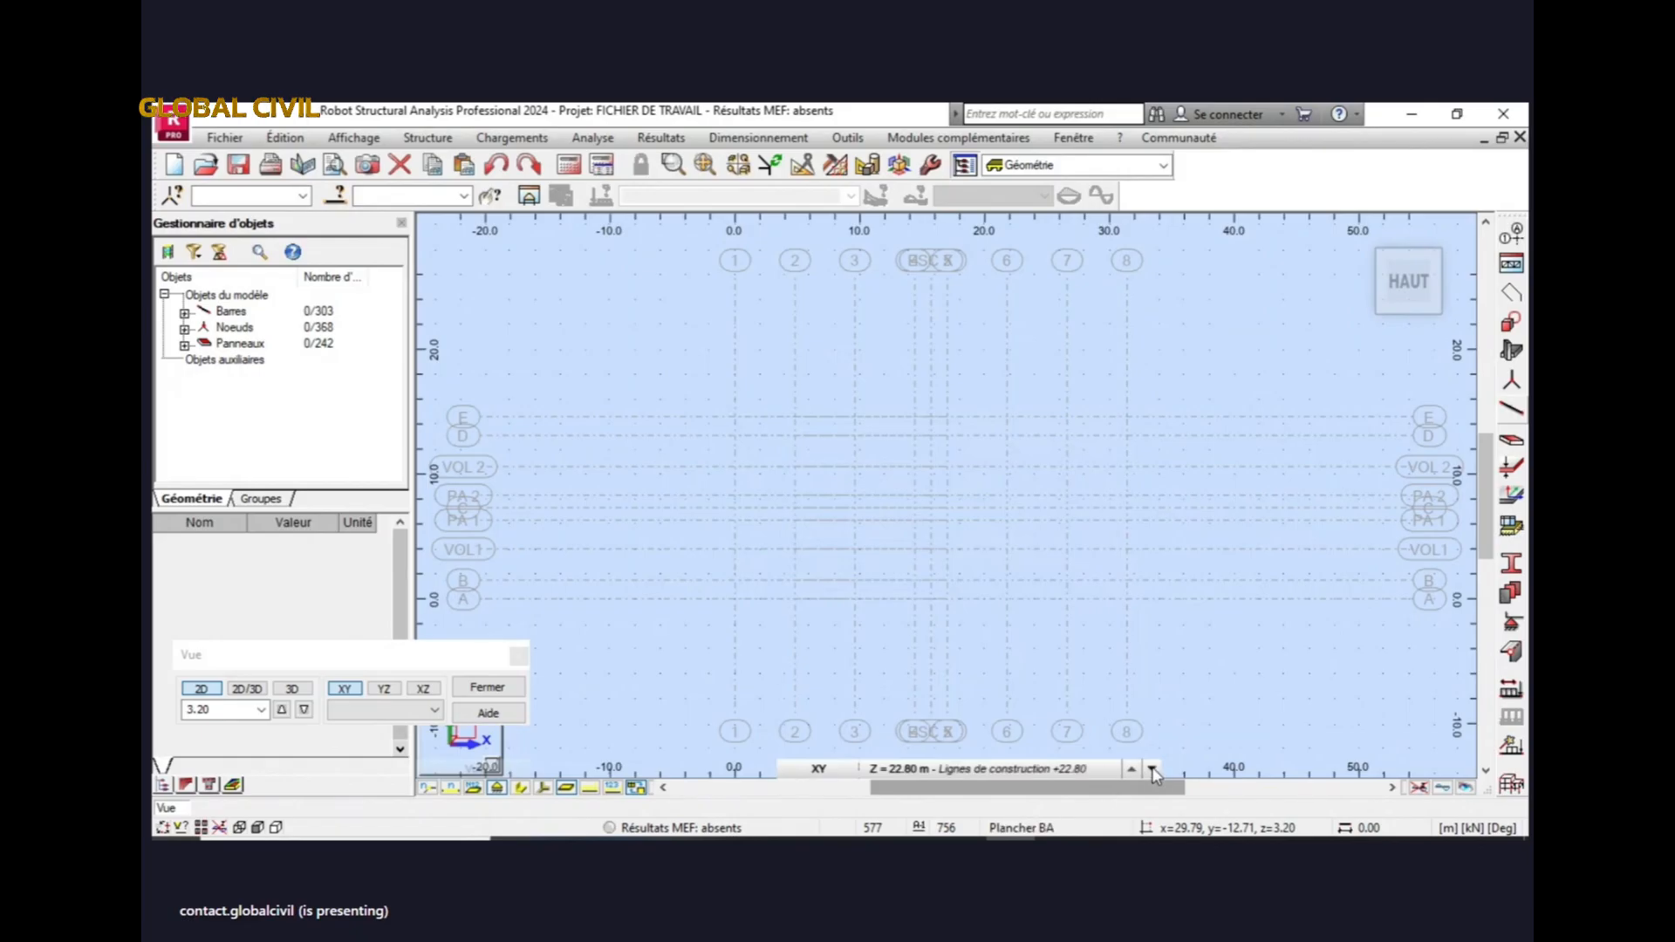
{"action": "left_click", "coordinate": [1152, 770]}
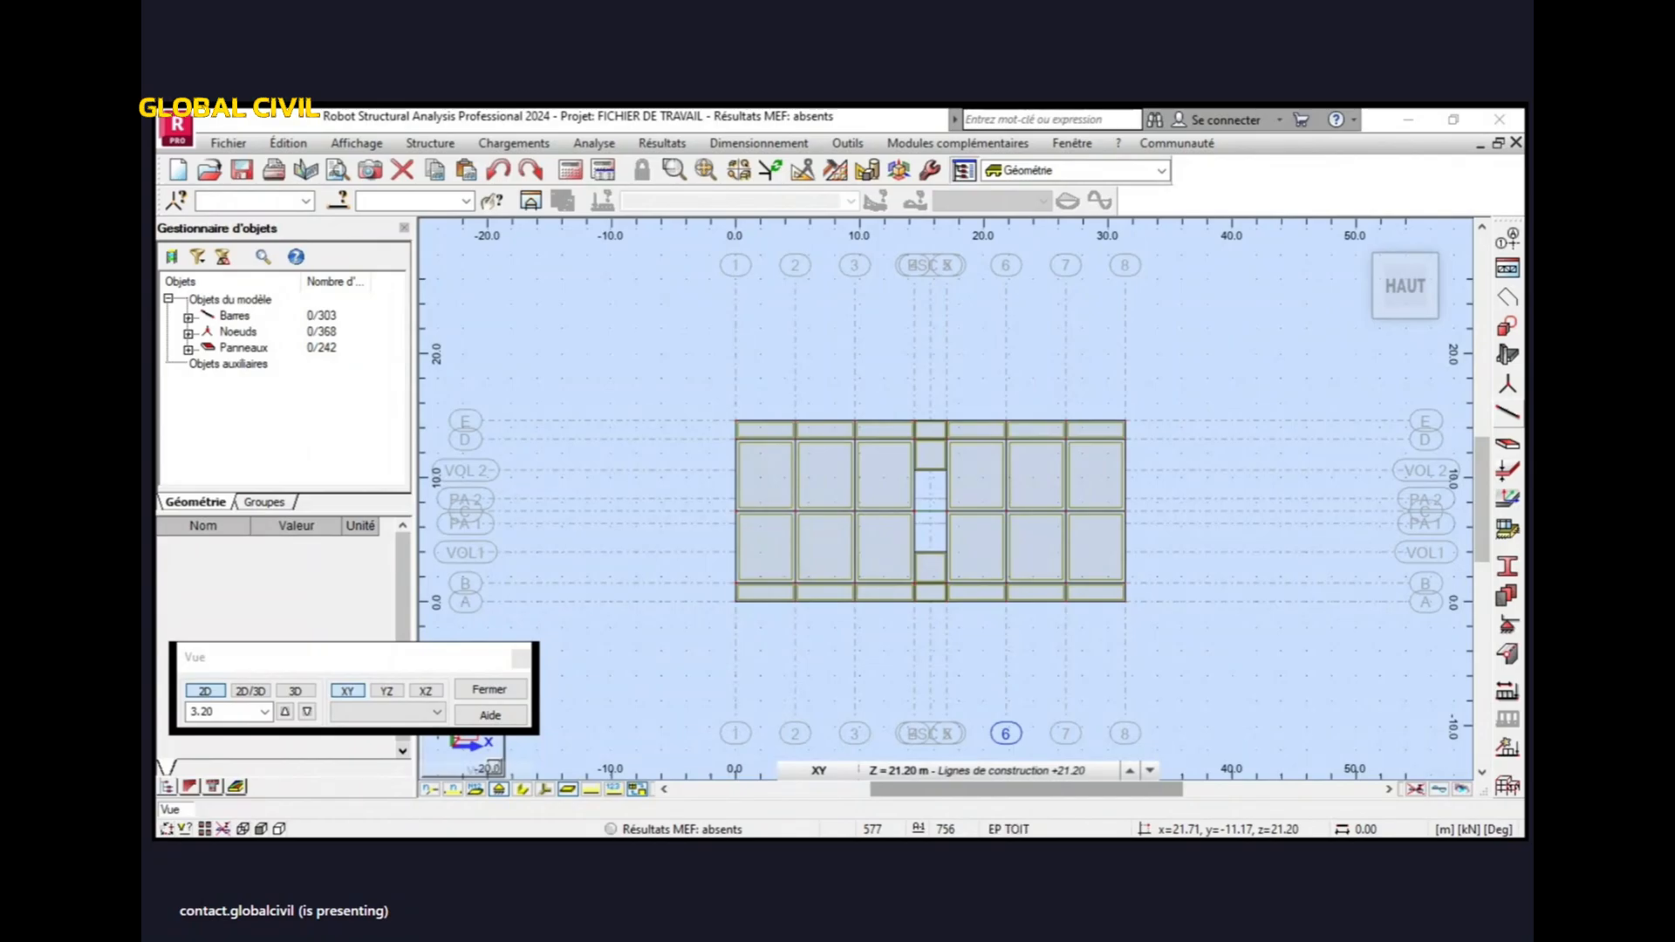
- Draw a closed rectangular polyline contour over the stairwell opening between axes 4 and 5, from axis VOL 2 to axis C
{"action": "scroll", "coordinate": [978, 425], "scroll_direction": "up", "scroll_amount": 5}
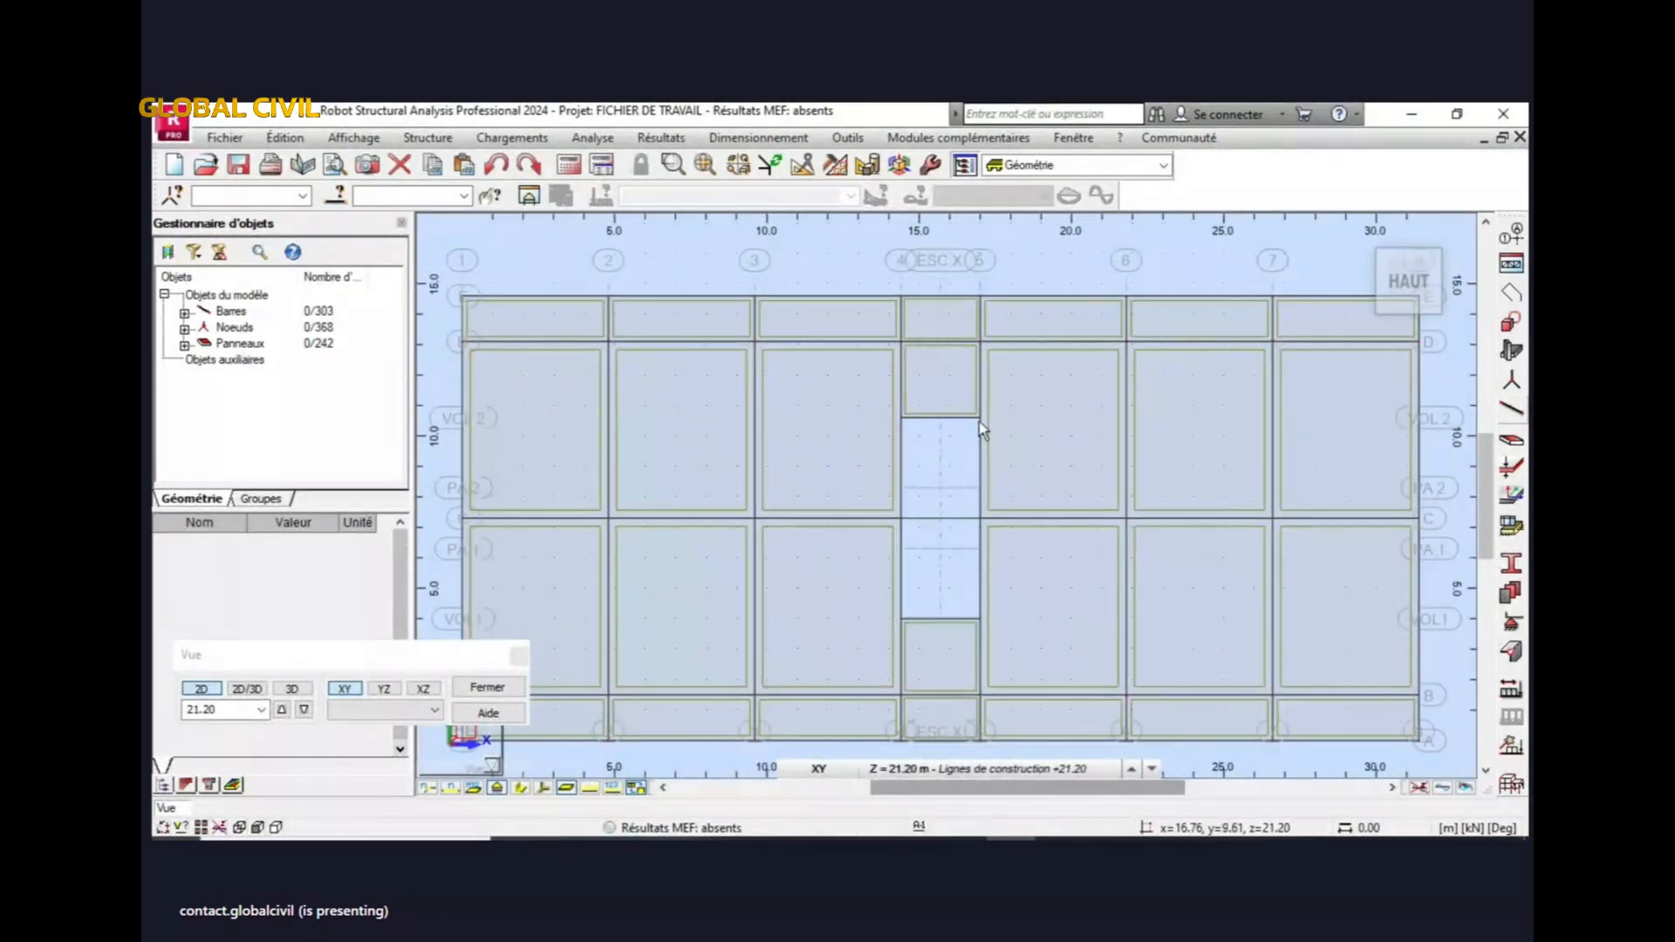
{"action": "left_click", "coordinate": [1510, 293]}
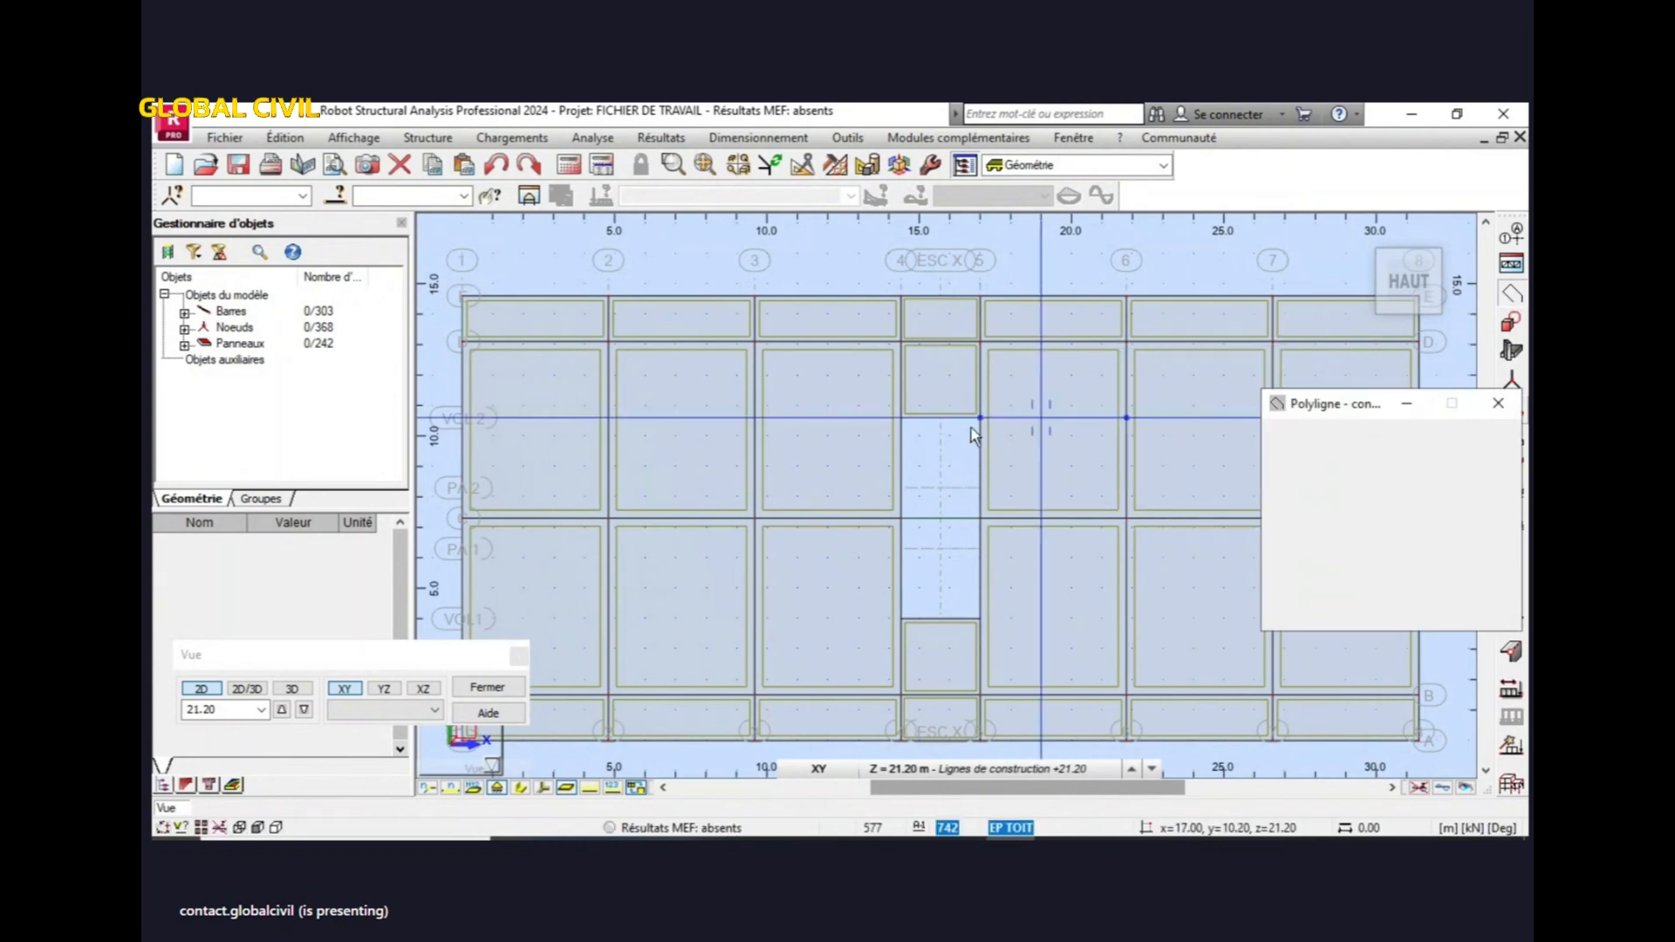
{"action": "scroll", "coordinate": [902, 415], "scroll_direction": "up", "scroll_amount": 2}
{"action": "left_click", "coordinate": [900, 418]}
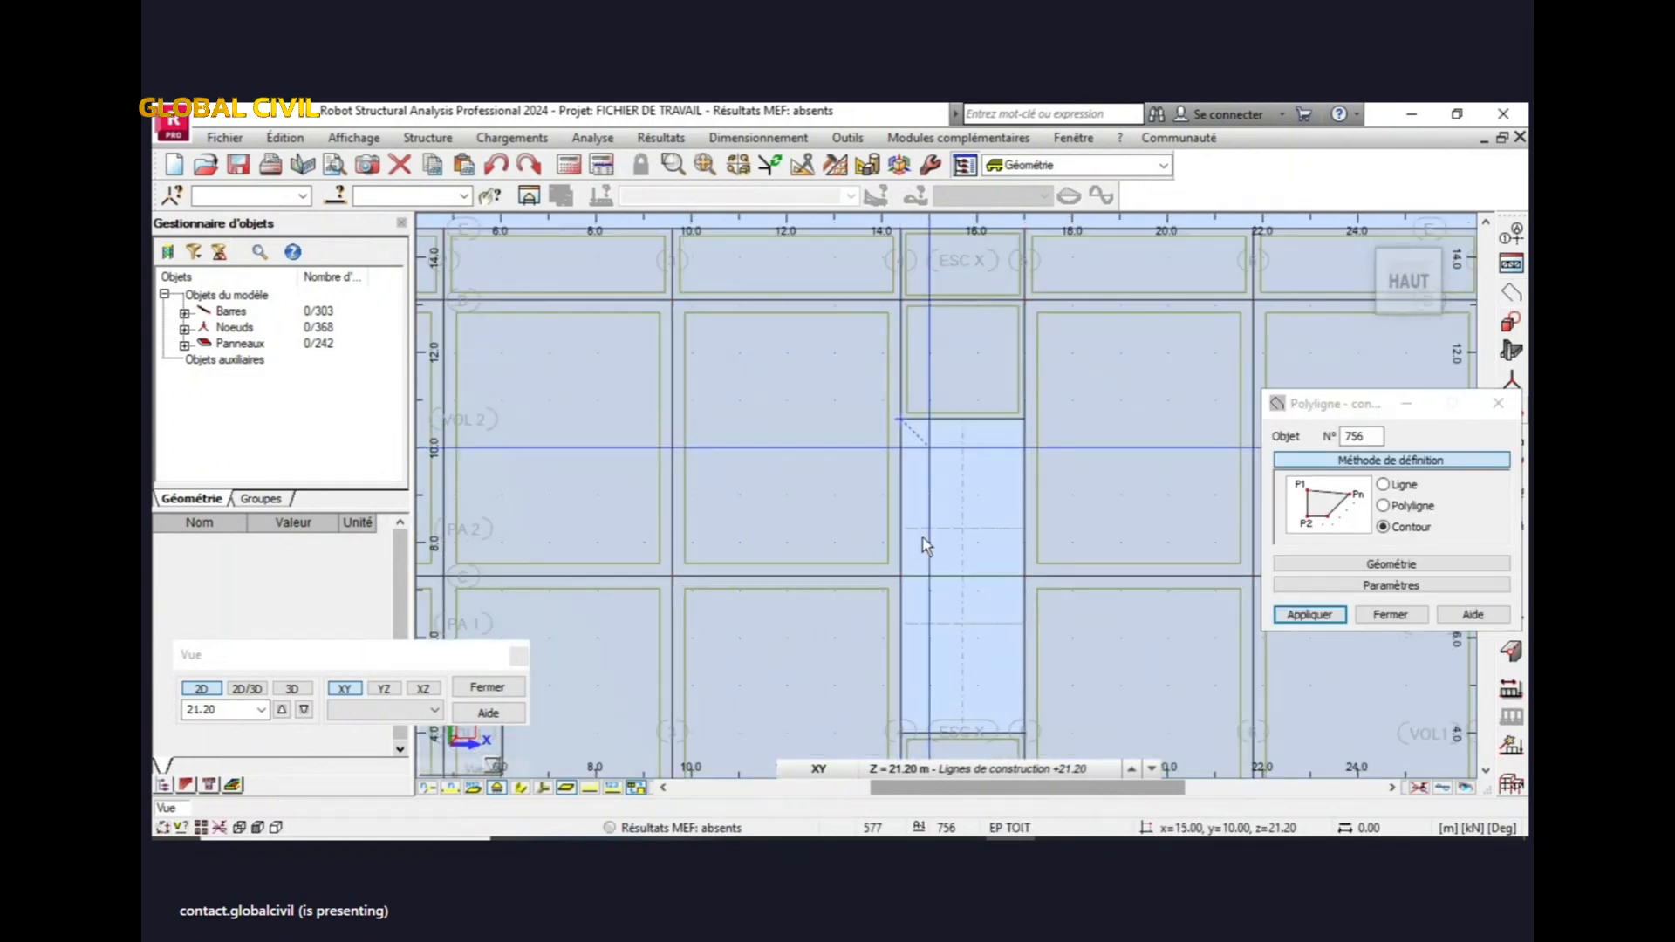
{"action": "left_click", "coordinate": [901, 577]}
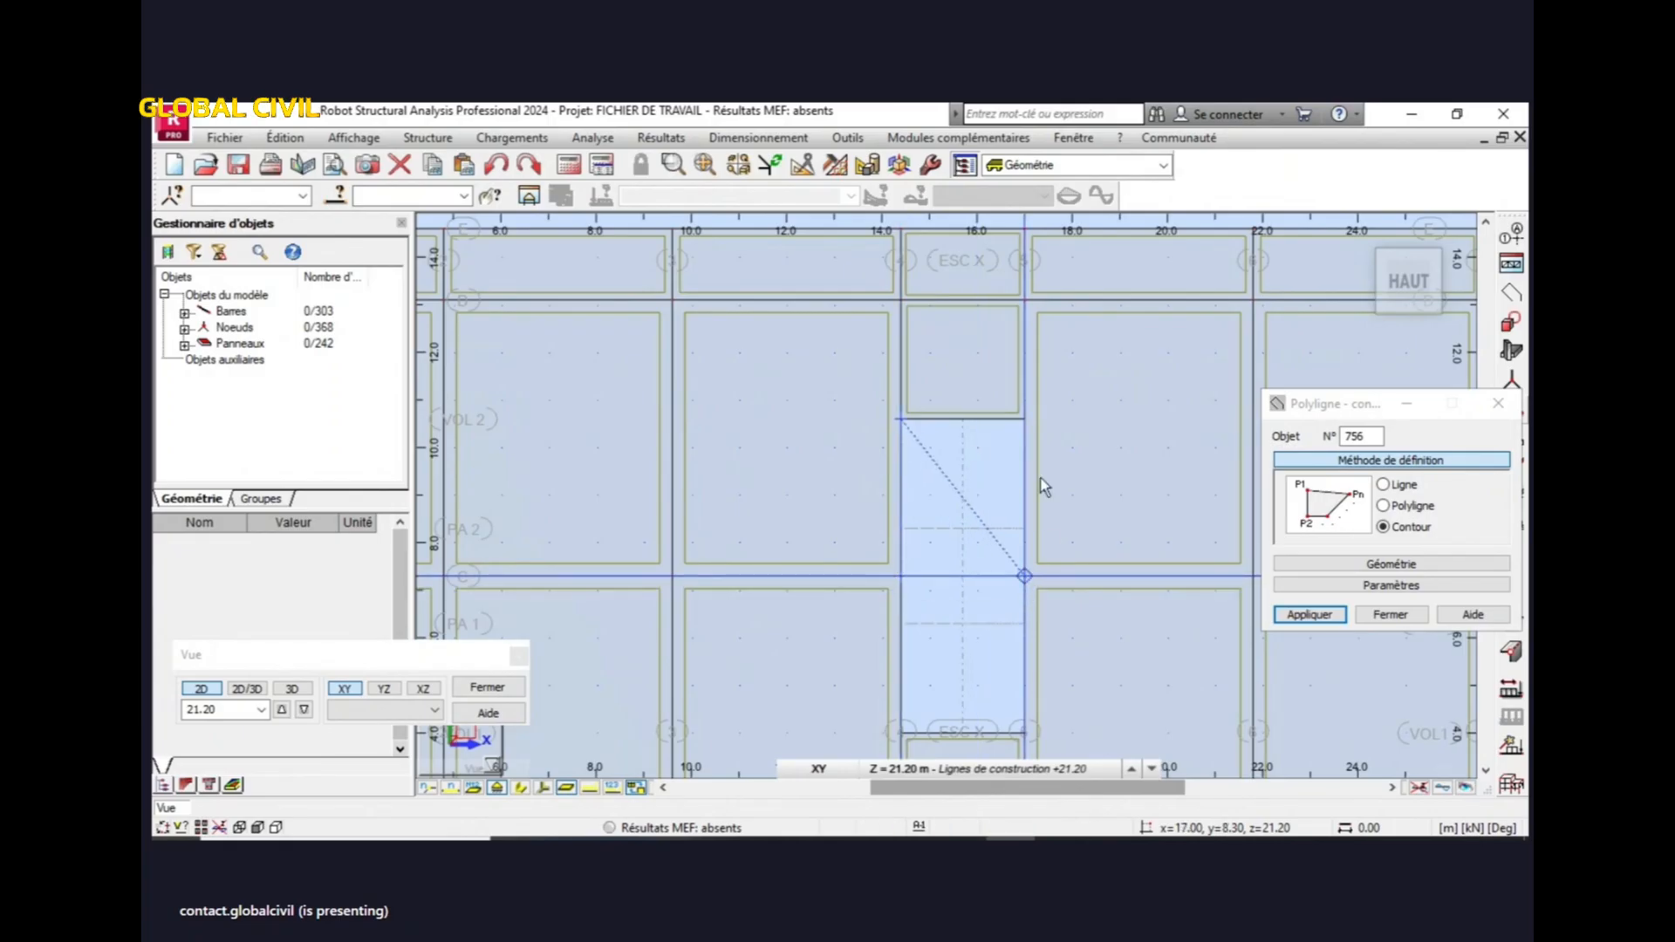
{"action": "left_click", "coordinate": [900, 419]}
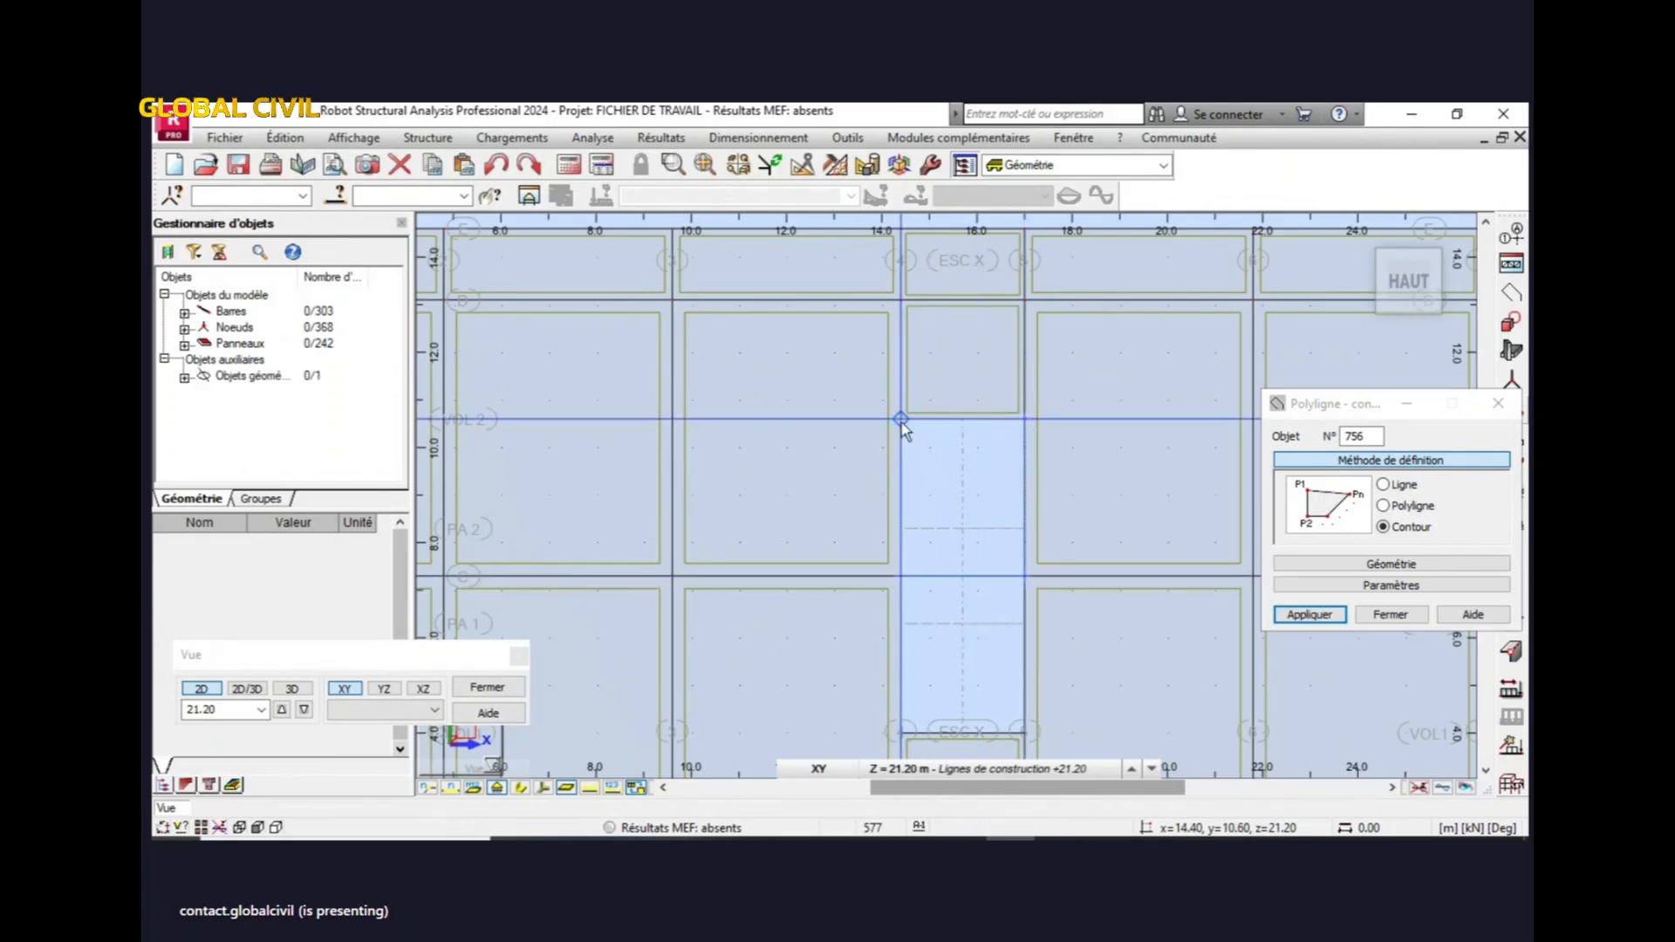
- Draw a second closed rectangular contour between axes 4 and 5, from axis C to axis VOL1, and end the polyline command
{"action": "left_click", "coordinate": [901, 575]}
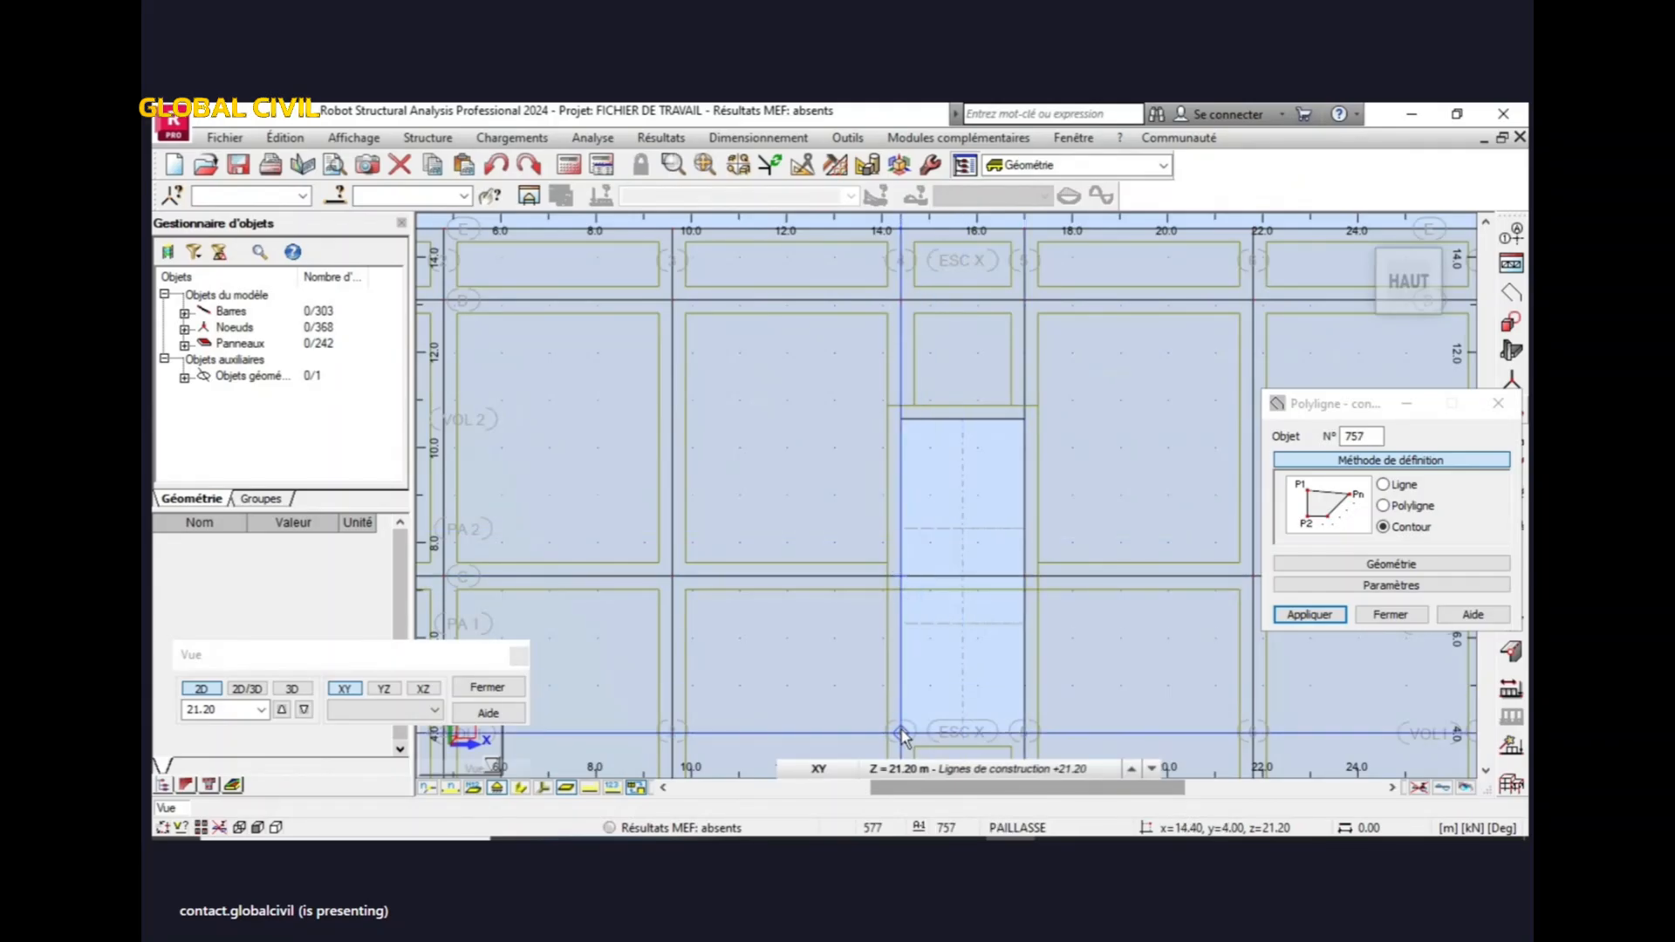
{"action": "left_click", "coordinate": [1024, 731]}
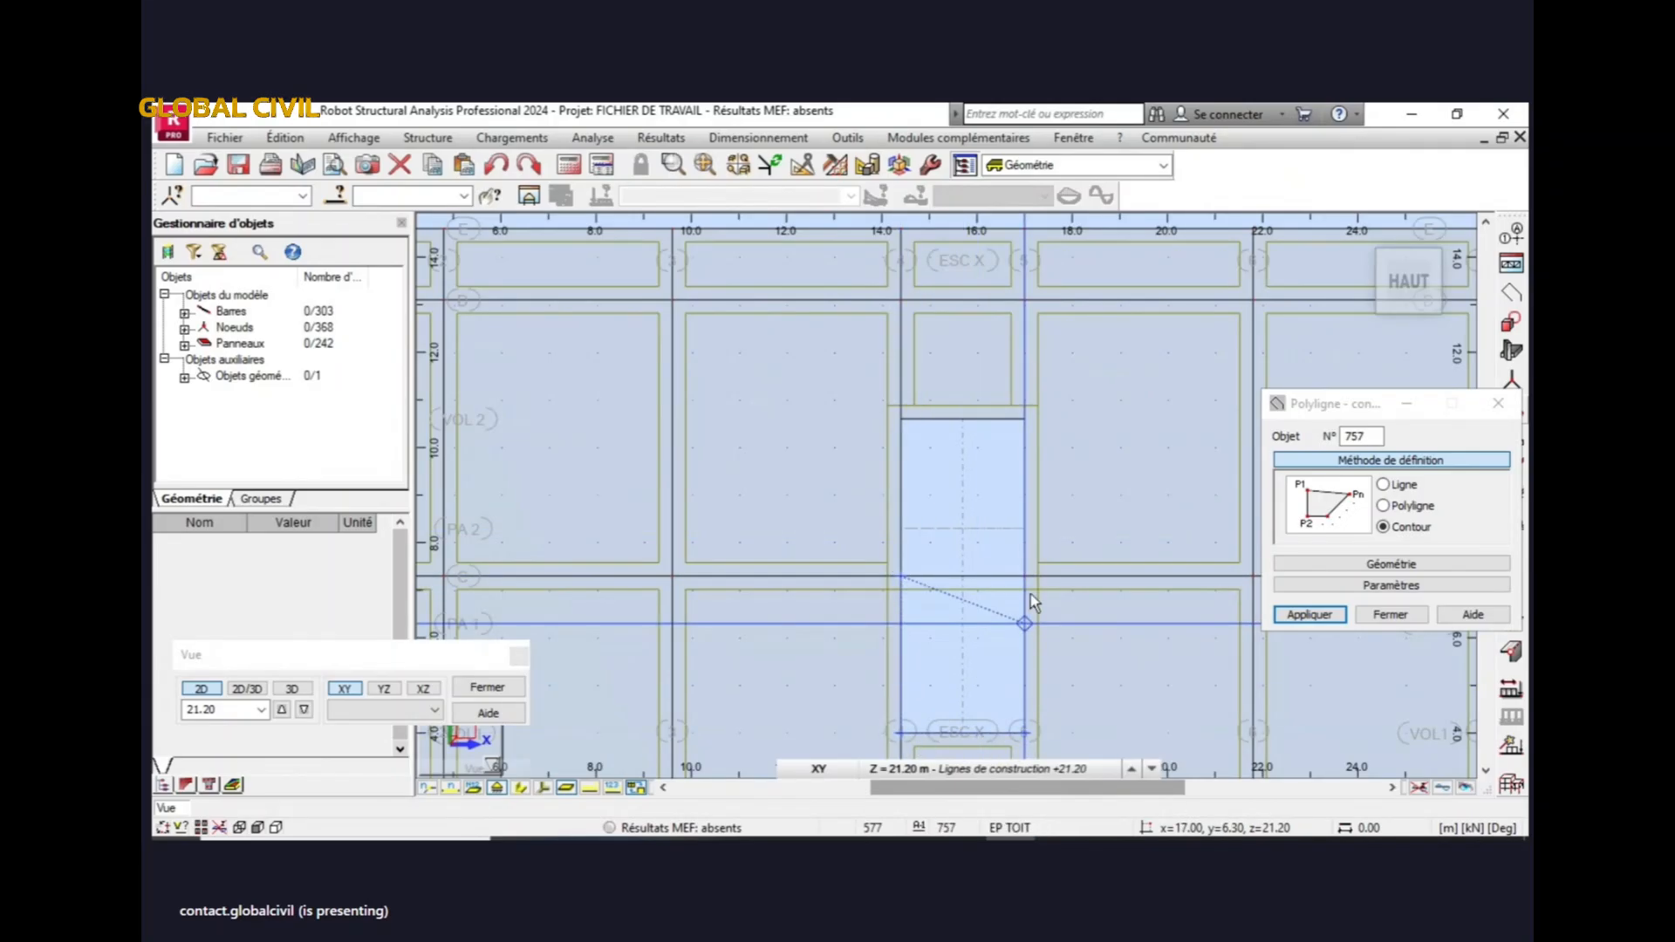
{"action": "left_click", "coordinate": [1010, 573]}
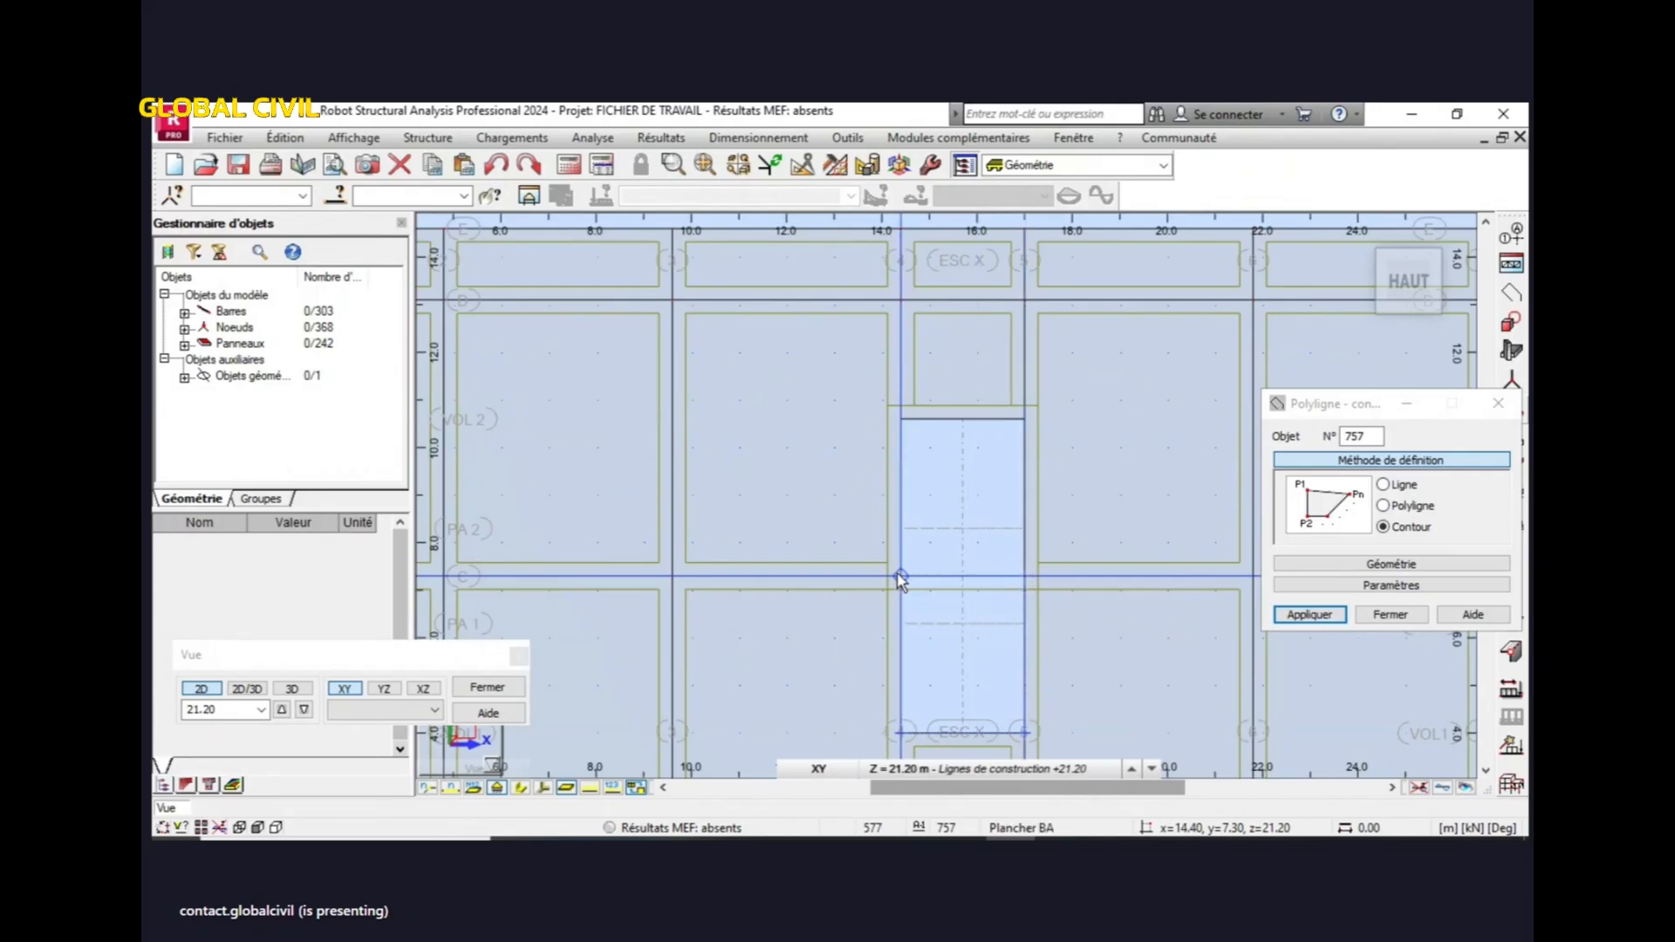
{"action": "left_click", "coordinate": [900, 576]}
{"action": "left_click", "coordinate": [1389, 614]}
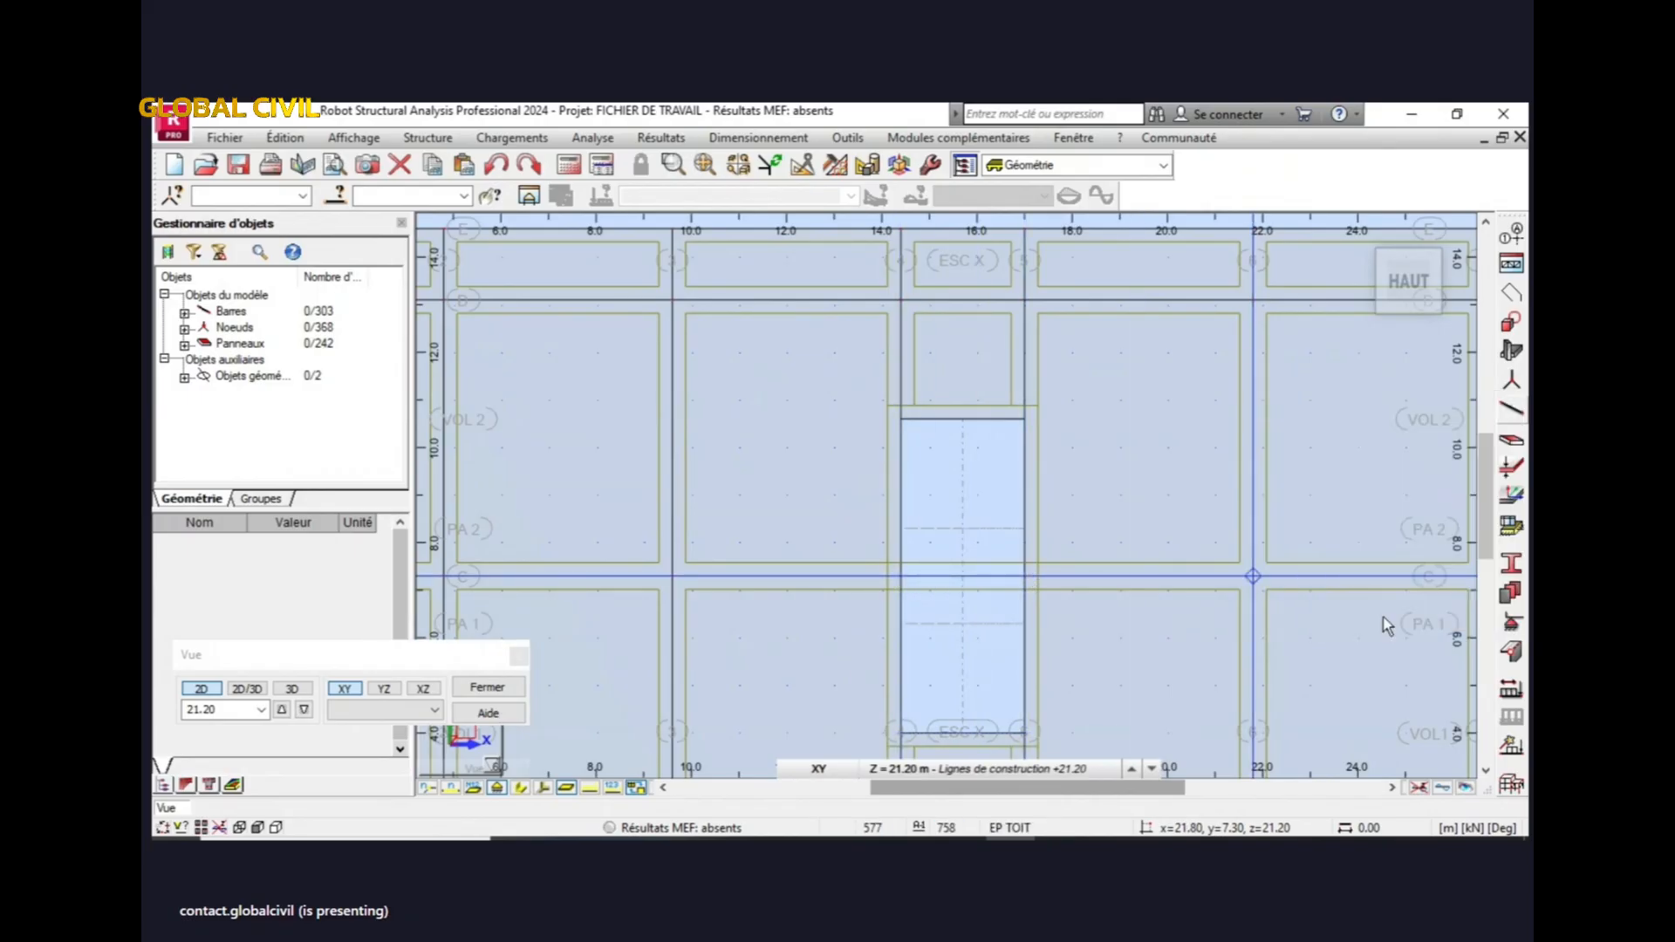
- Try to create Plancher BA panels with EP TOIT thickness over geometric objects 756 and 757, using object list 582 584A586
{"action": "left_click", "coordinate": [185, 379]}
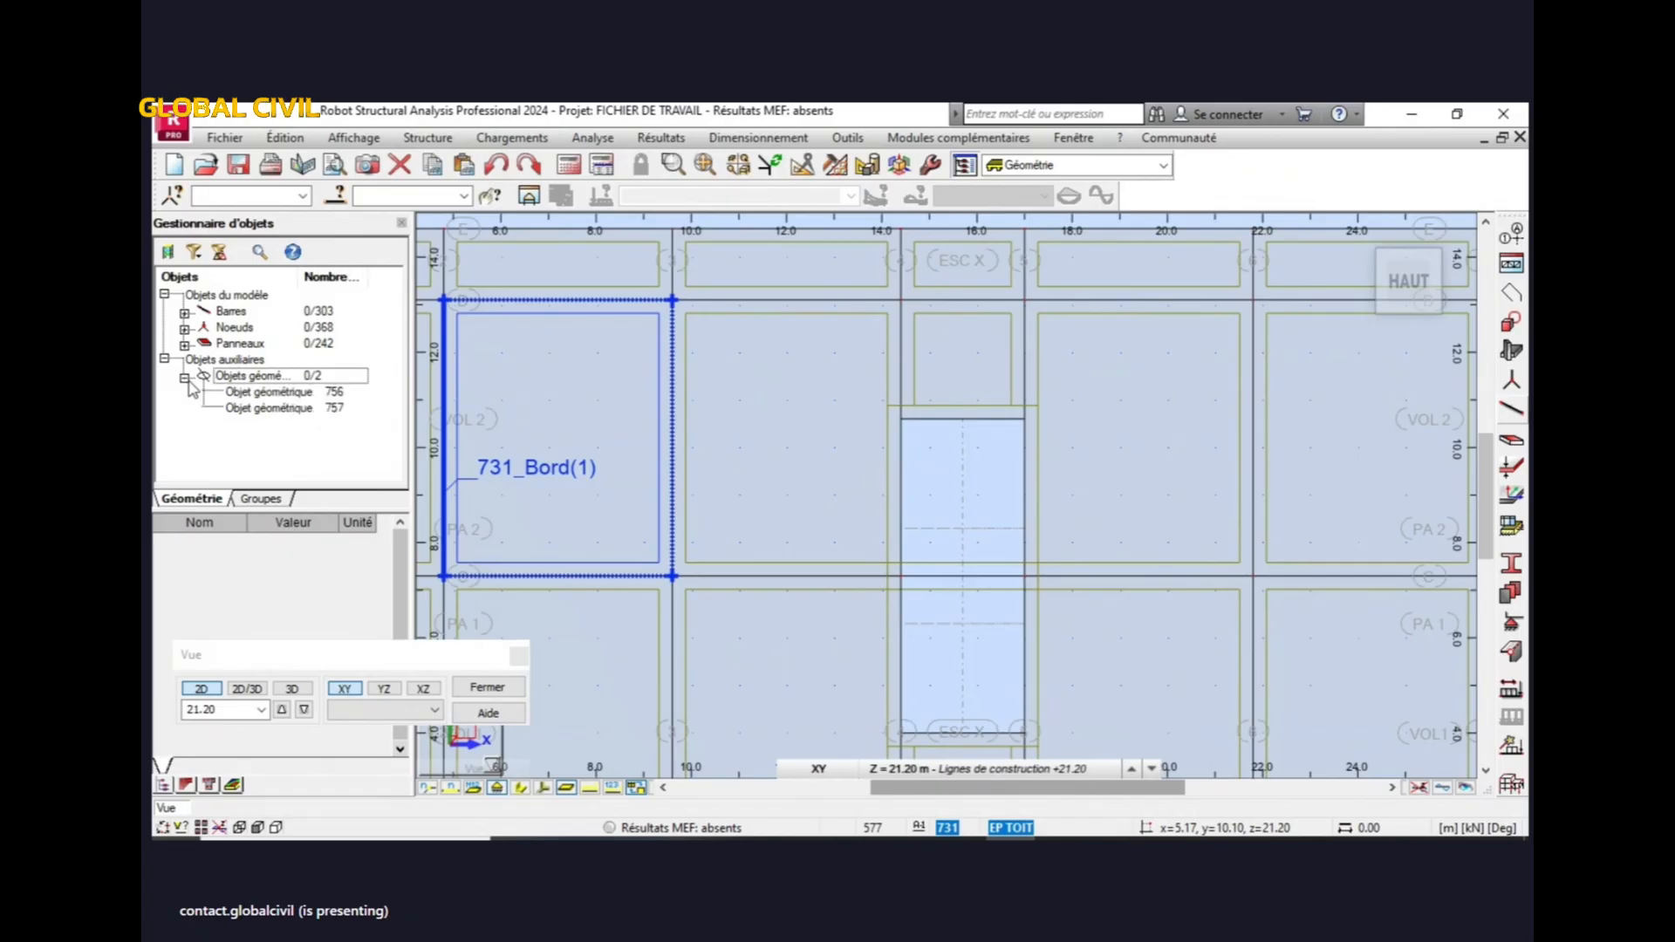
{"action": "left_click", "coordinate": [295, 392]}
{"action": "left_click", "coordinate": [301, 409], "text": "ctrl"}
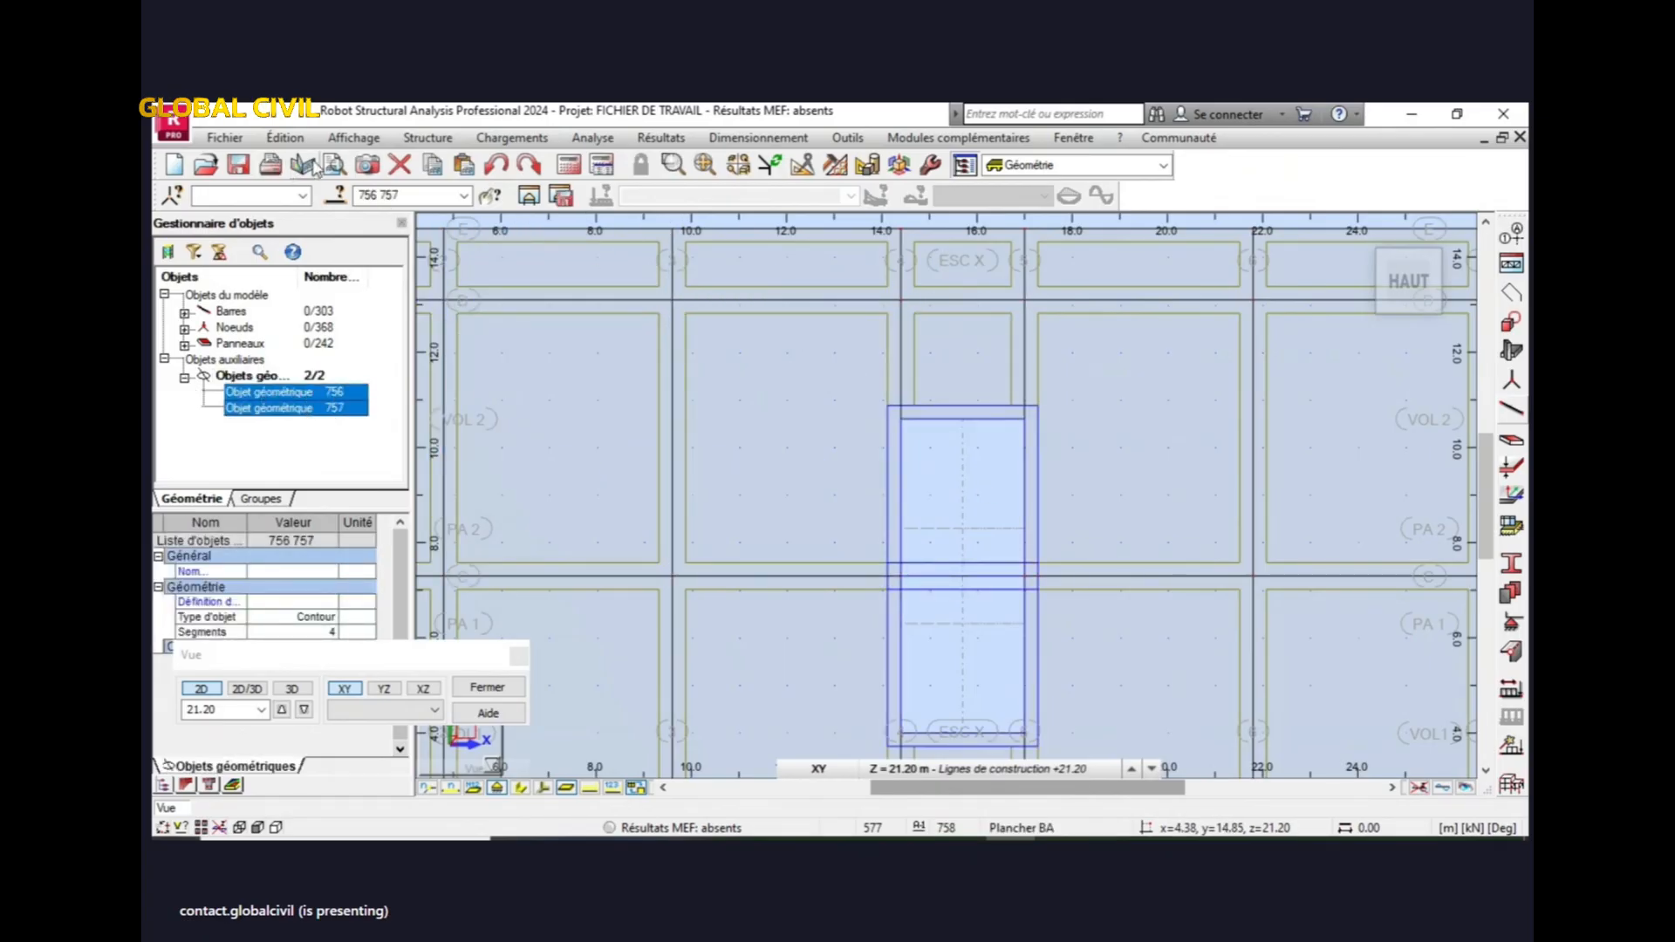
{"action": "left_click", "coordinate": [375, 195]}
{"action": "type", "text": "582 584A586"}
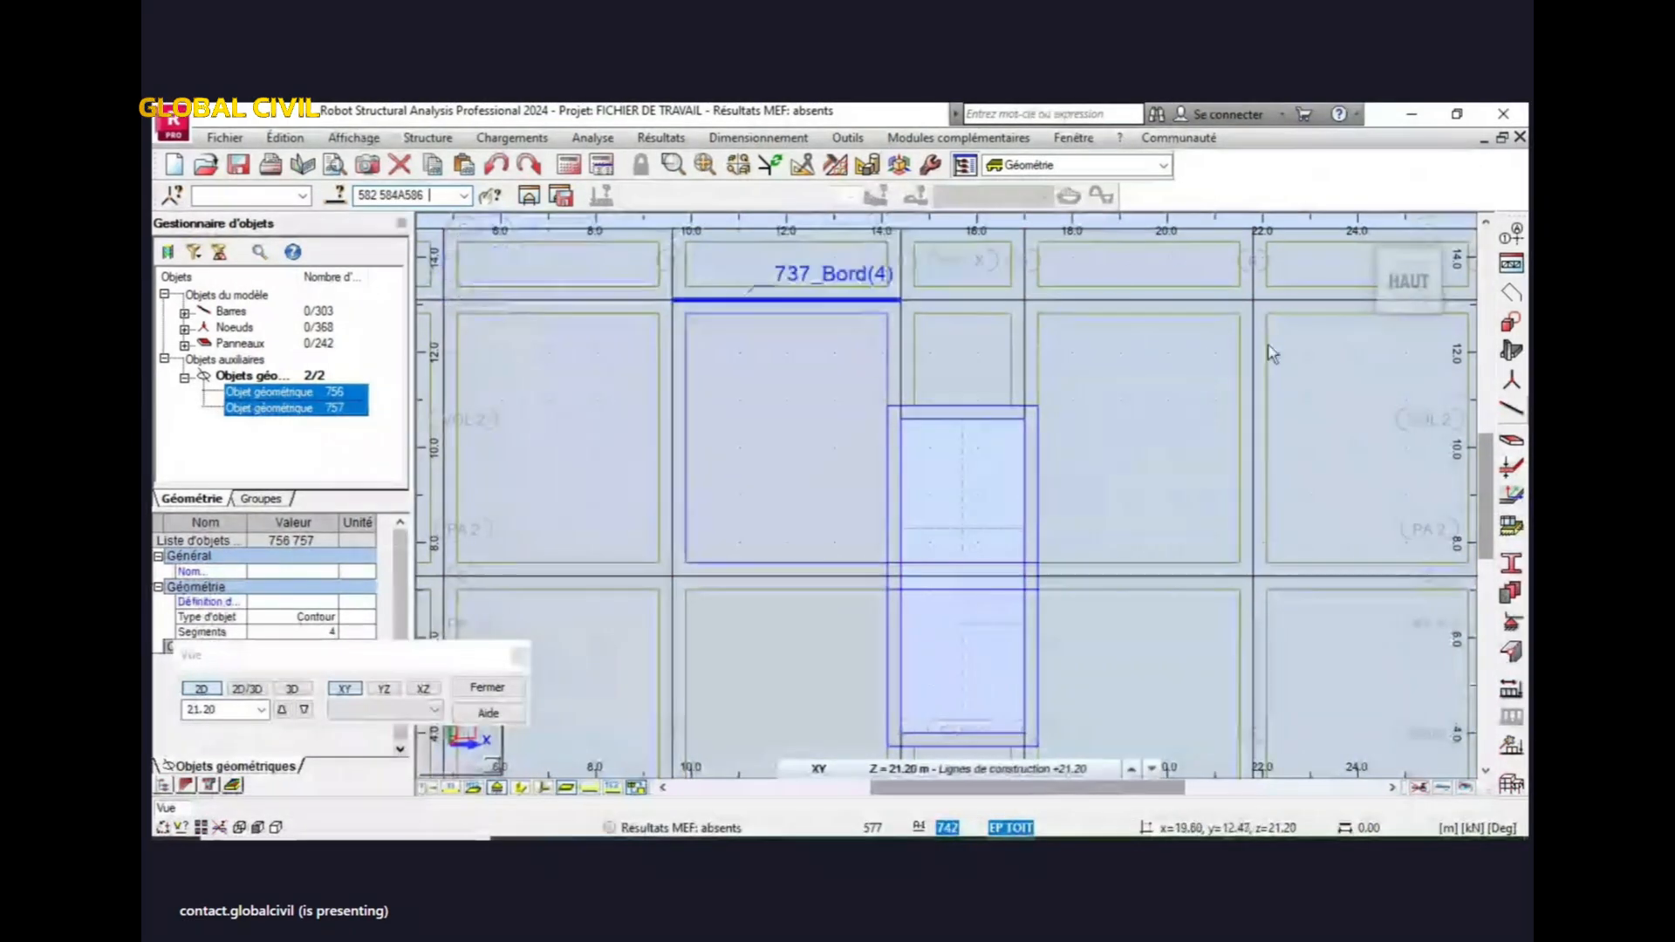
{"action": "left_click", "coordinate": [1513, 443]}
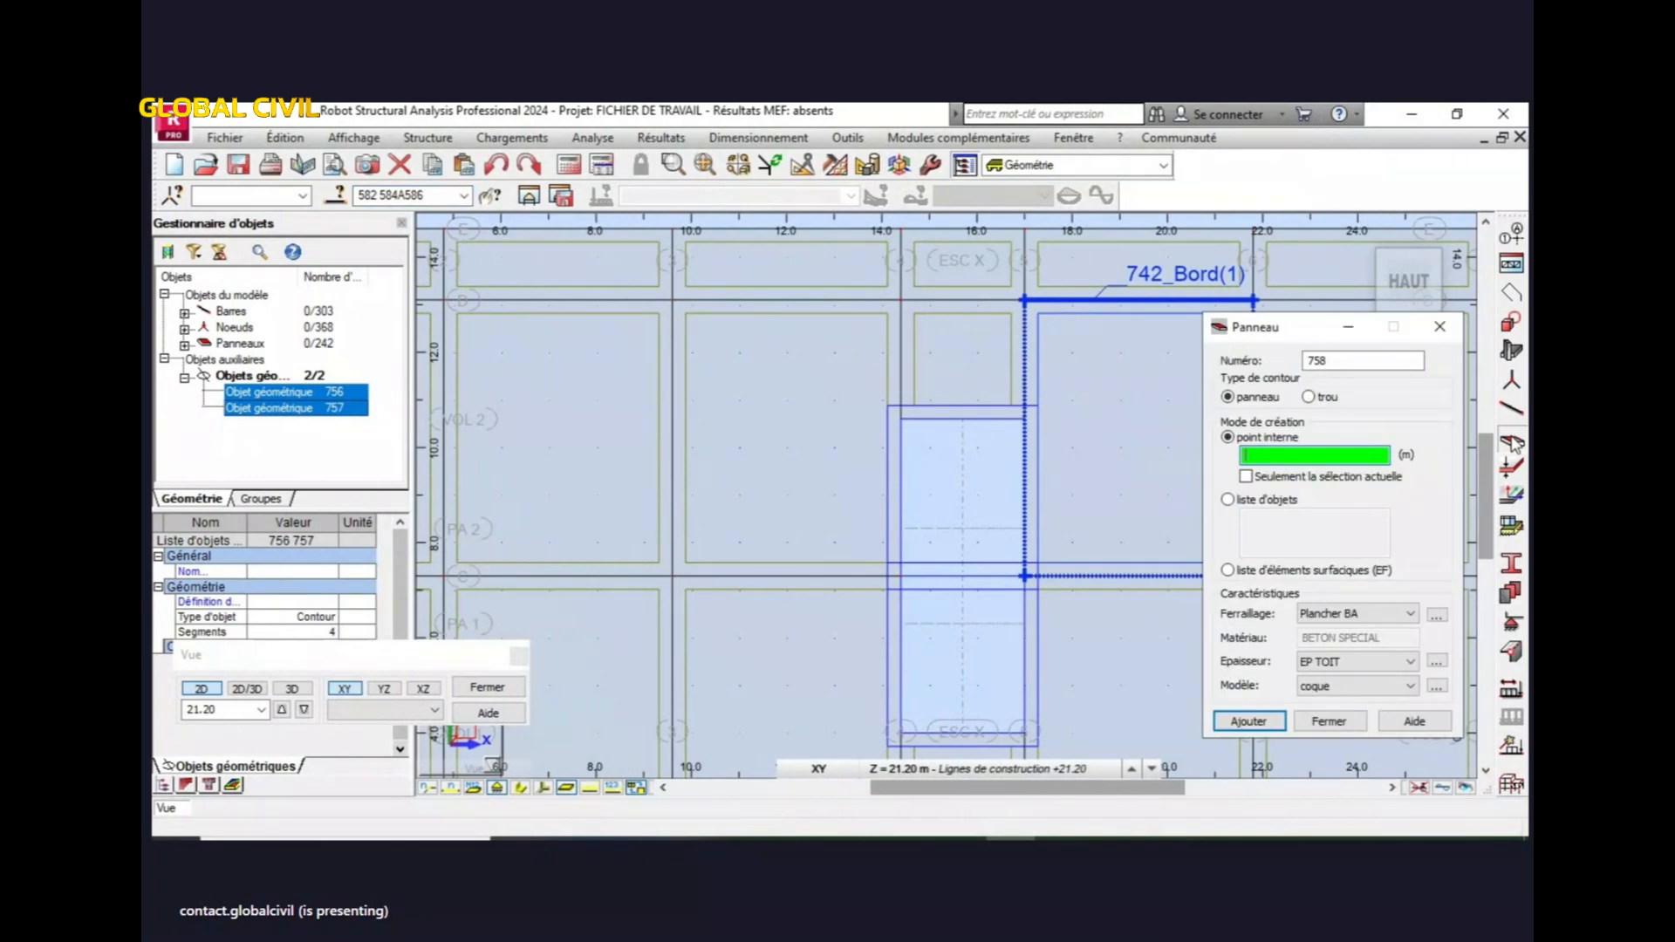
{"action": "left_click", "coordinate": [1227, 499]}
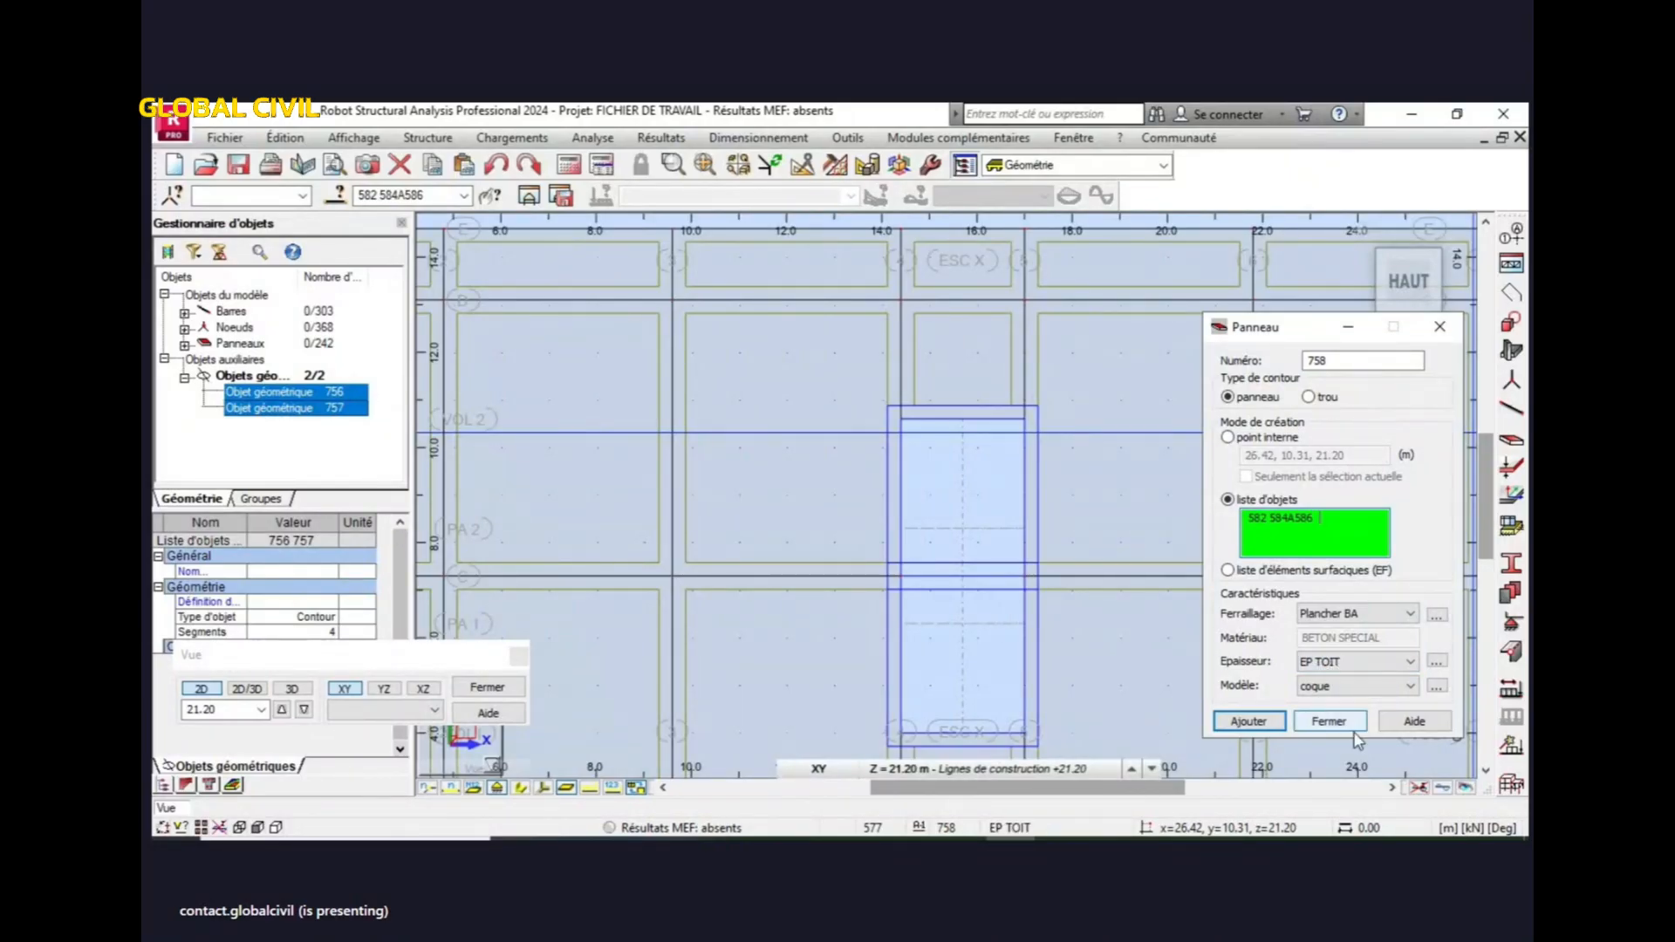
{"action": "left_click", "coordinate": [1251, 722]}
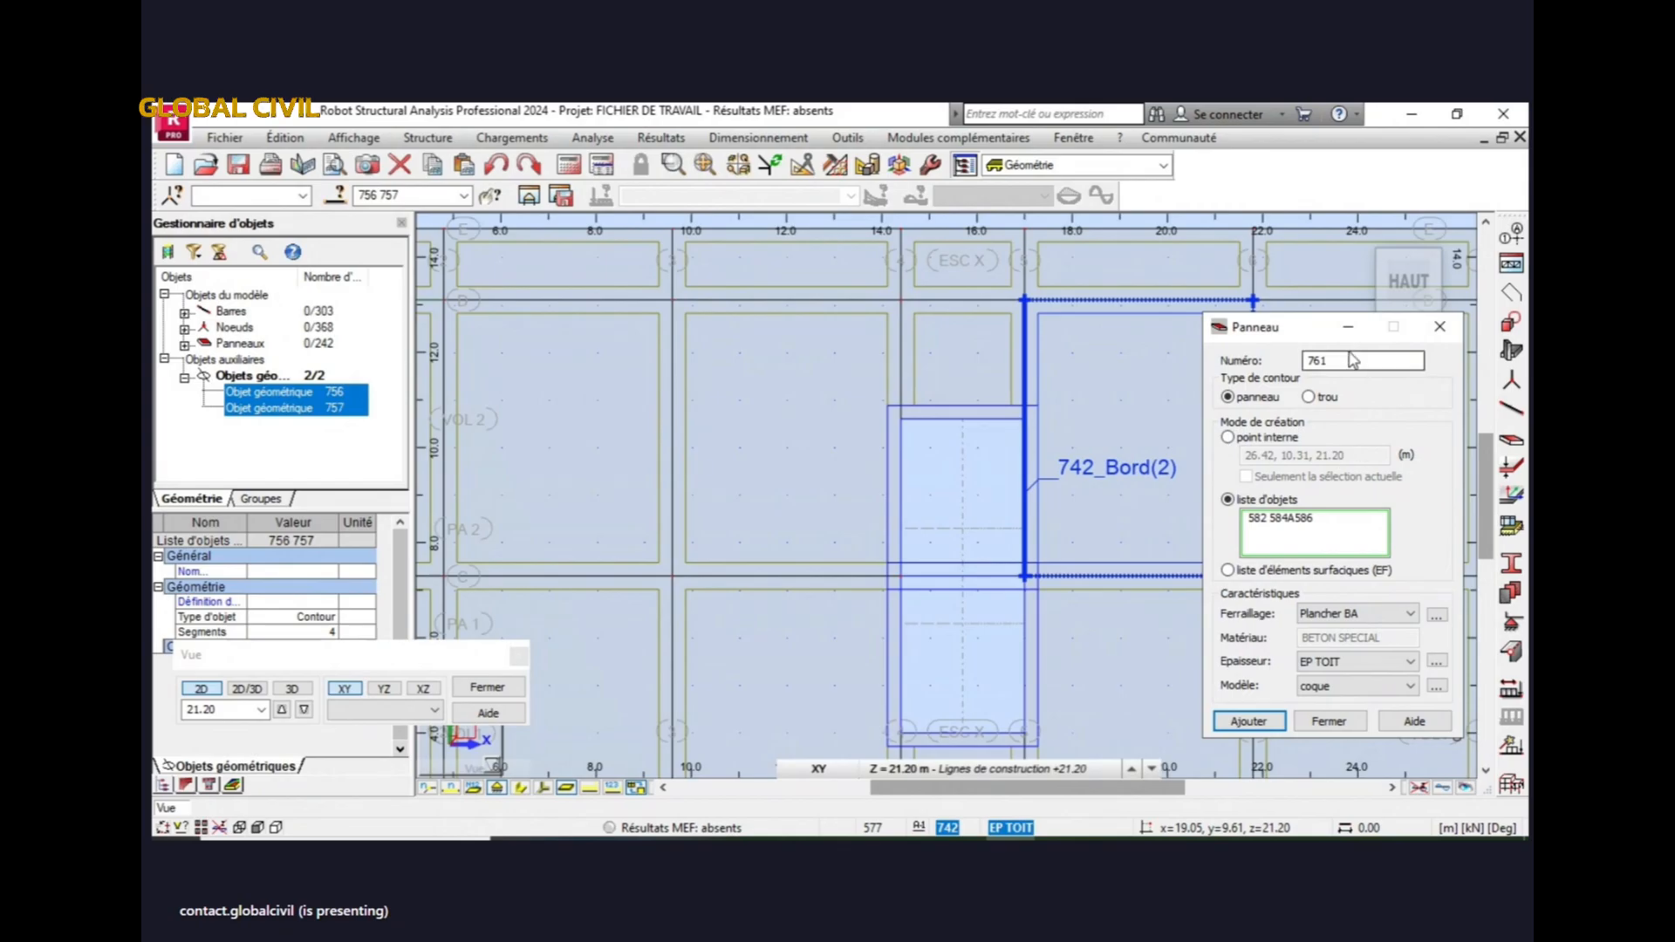
- Try adding the panels again from object list 582 584A586 in the 3D view, and undo the last panel creation
{"action": "left_click_drag", "start_coordinate": [1308, 334], "coordinate": [1311, 324]}
{"action": "scroll", "coordinate": [971, 405], "scroll_direction": "down", "scroll_amount": 4}
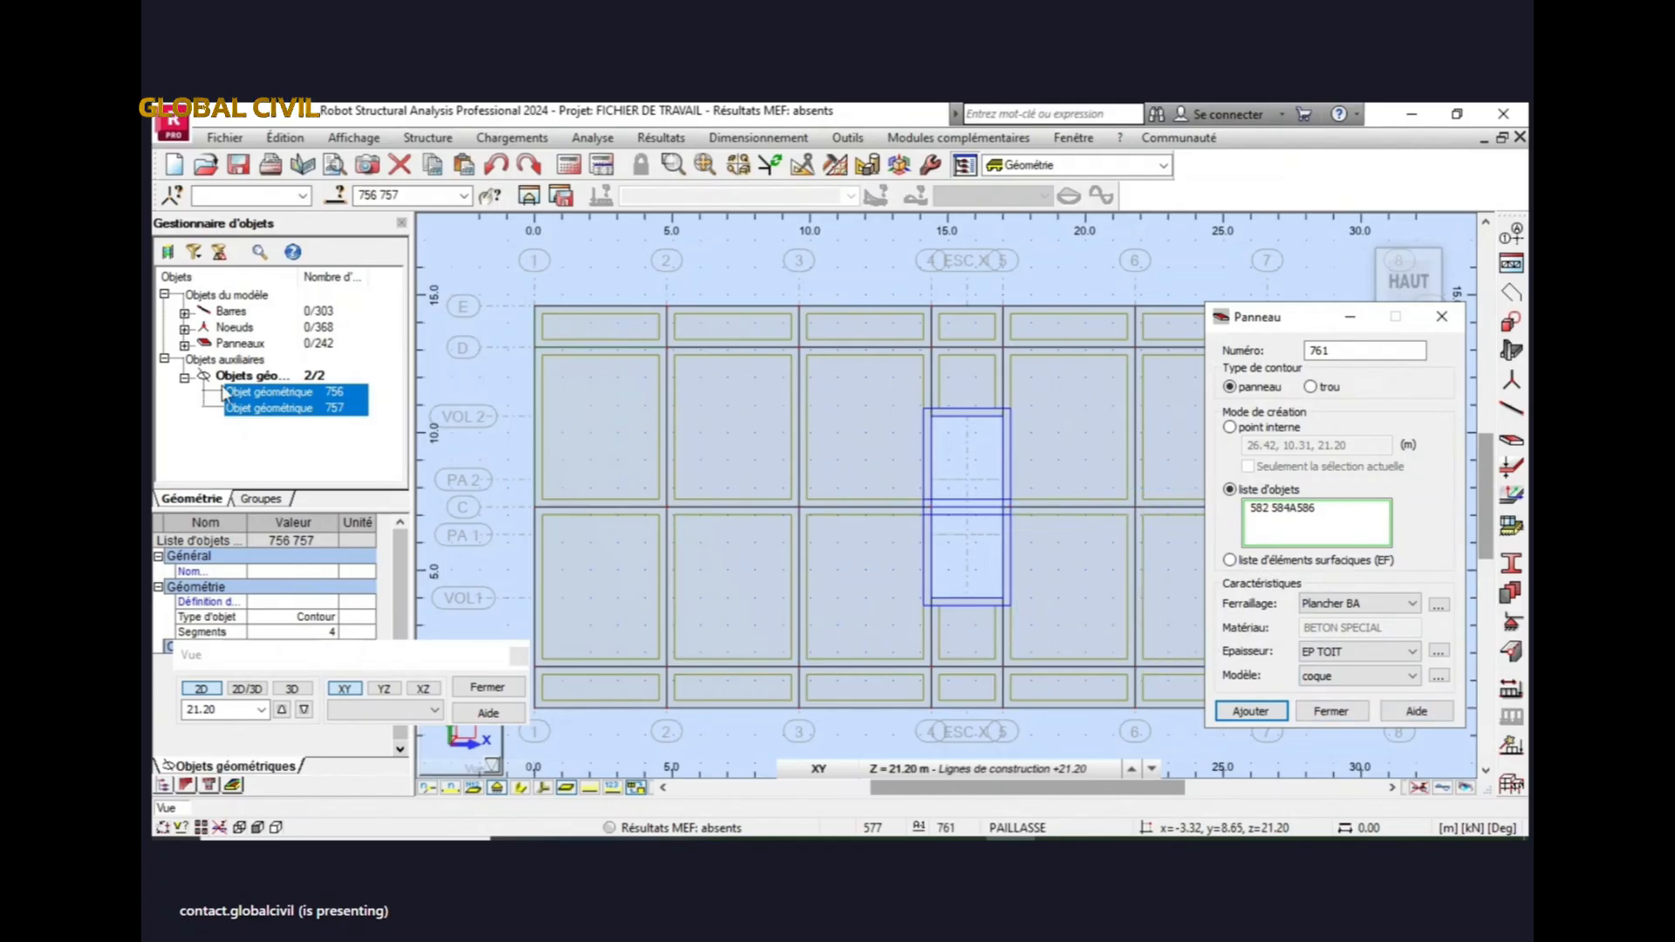
{"action": "left_click", "coordinate": [1361, 234]}
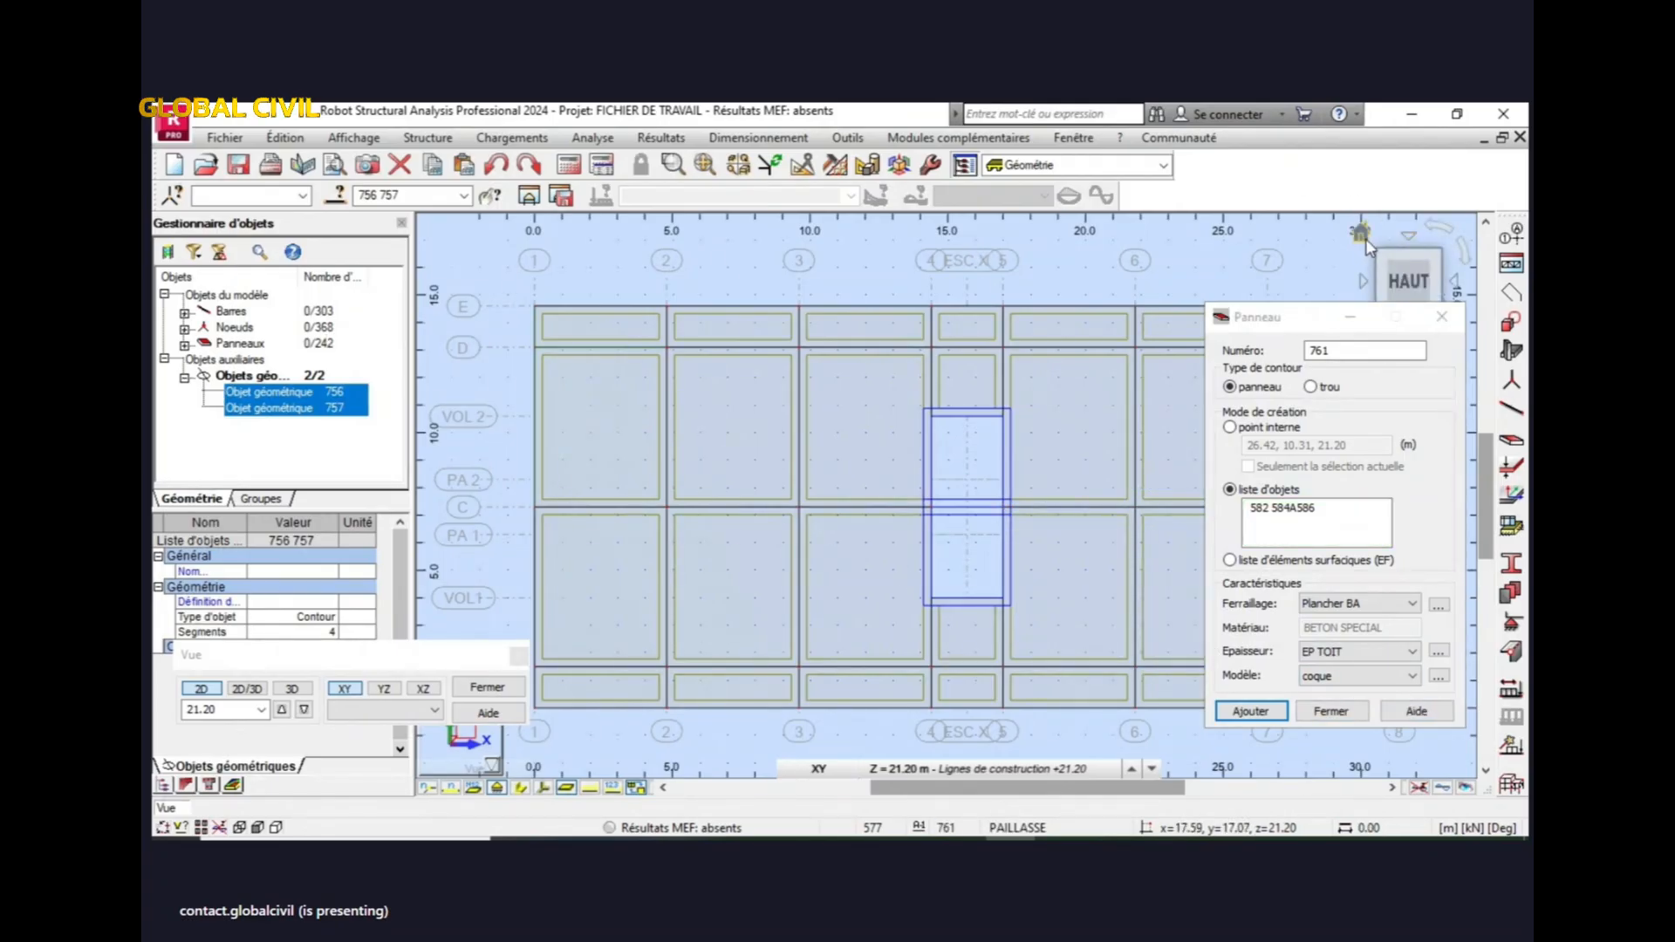
{"action": "scroll", "coordinate": [949, 295], "scroll_direction": "up", "scroll_amount": 5}
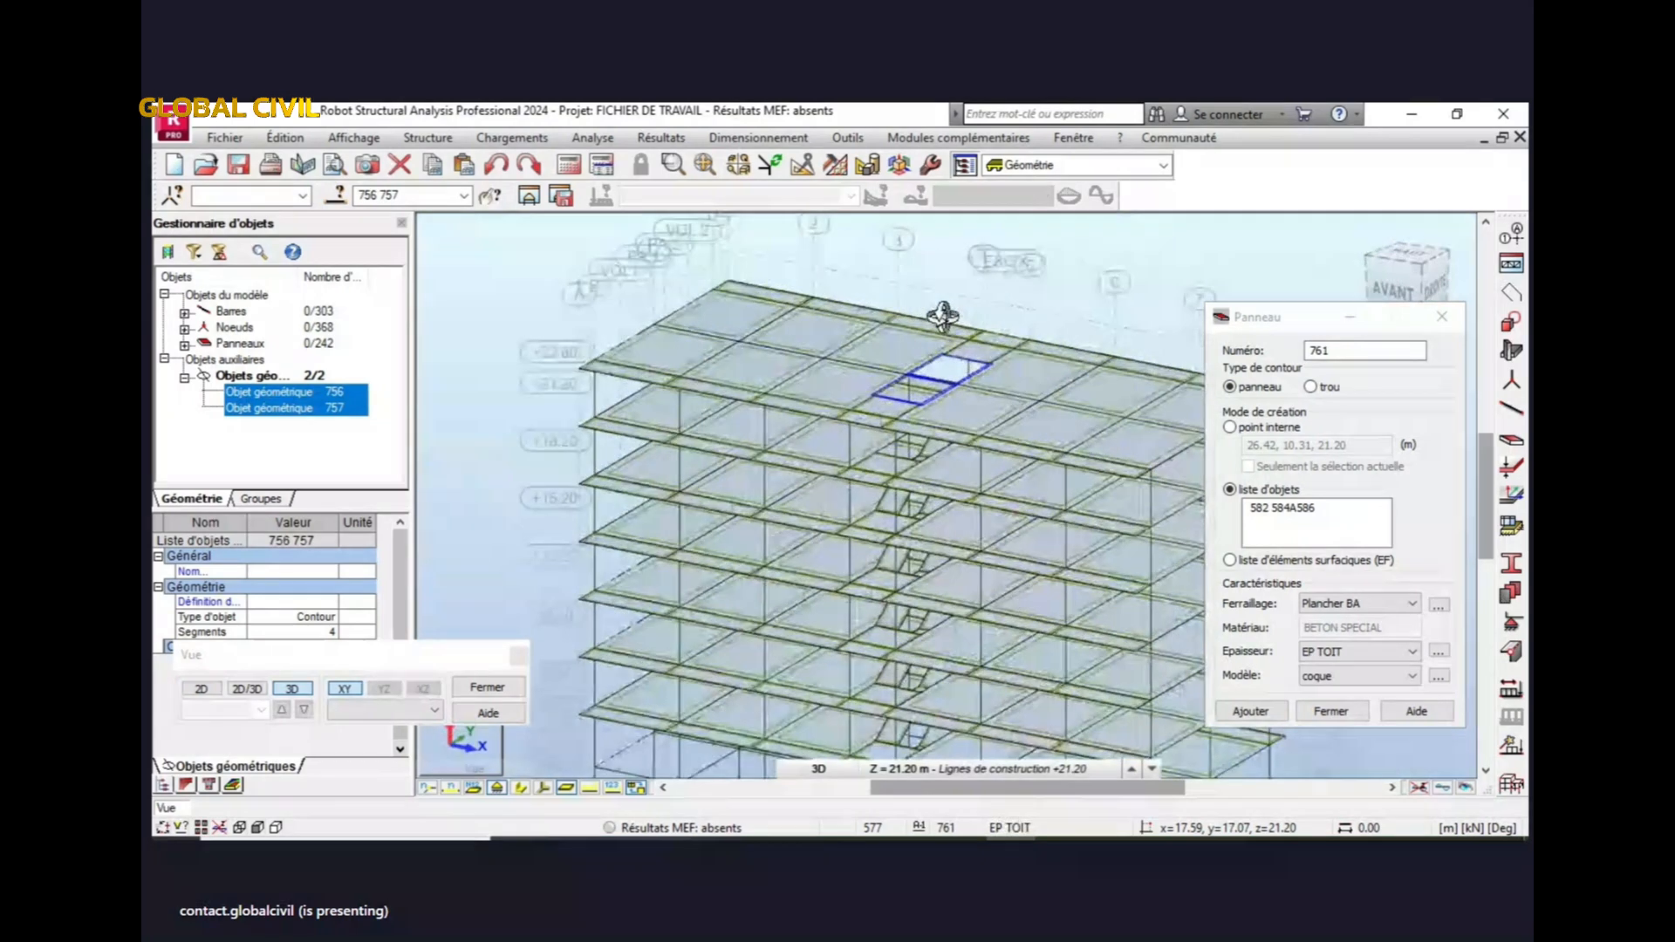
{"action": "left_click", "coordinate": [1342, 519]}
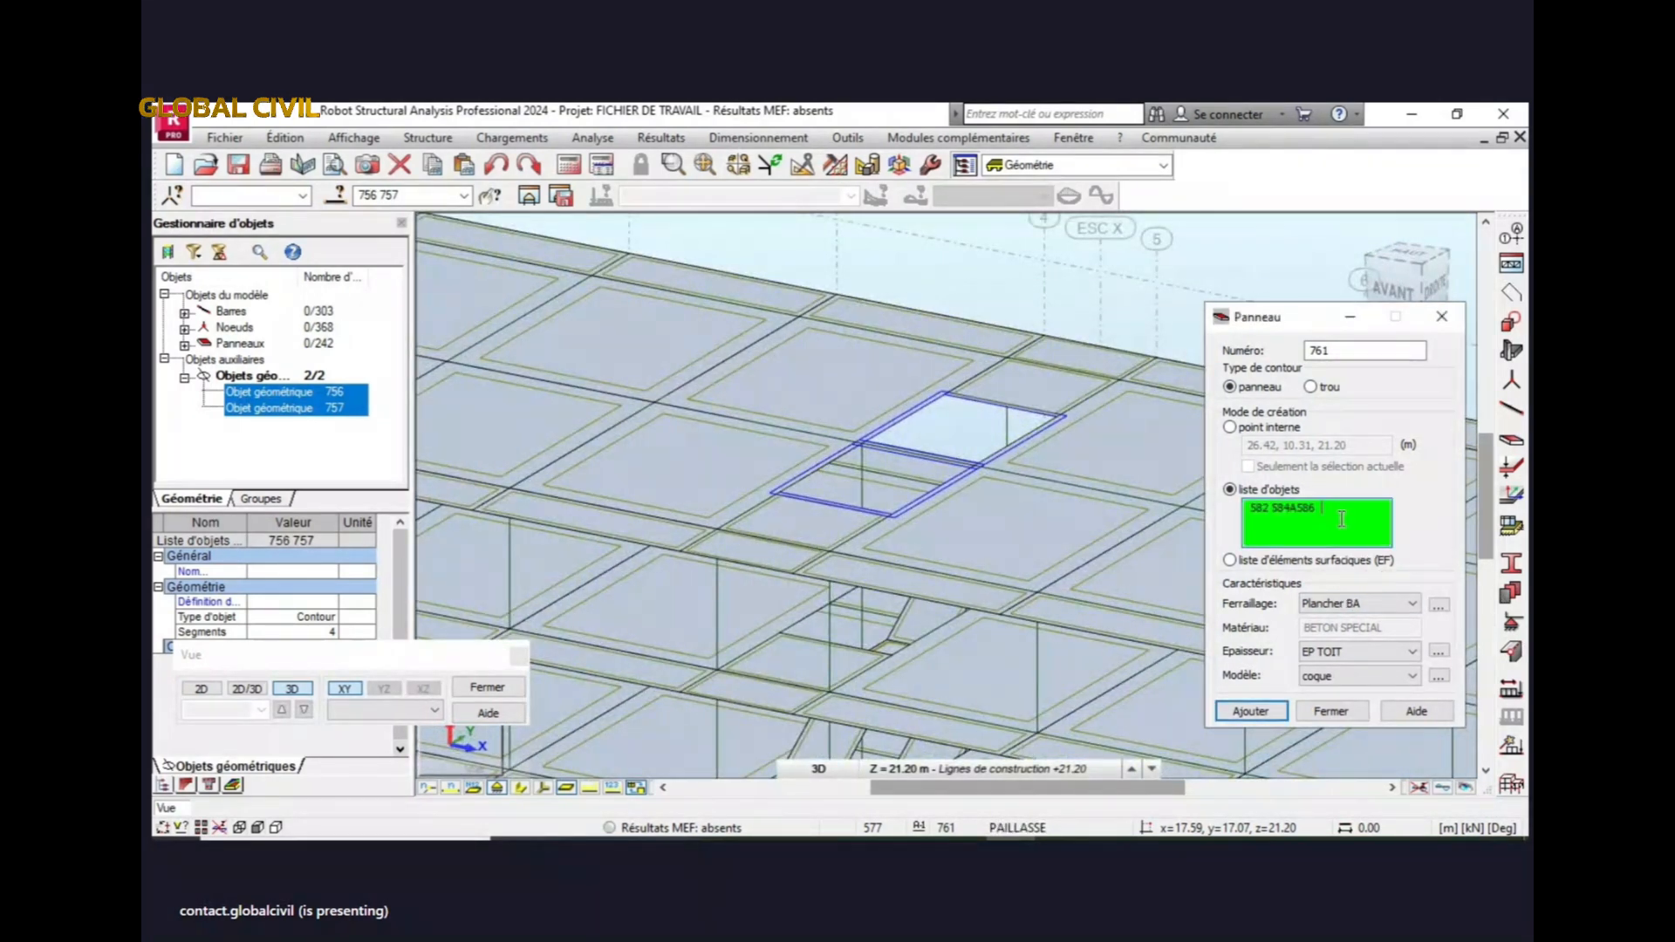
{"action": "left_click", "coordinate": [1251, 711]}
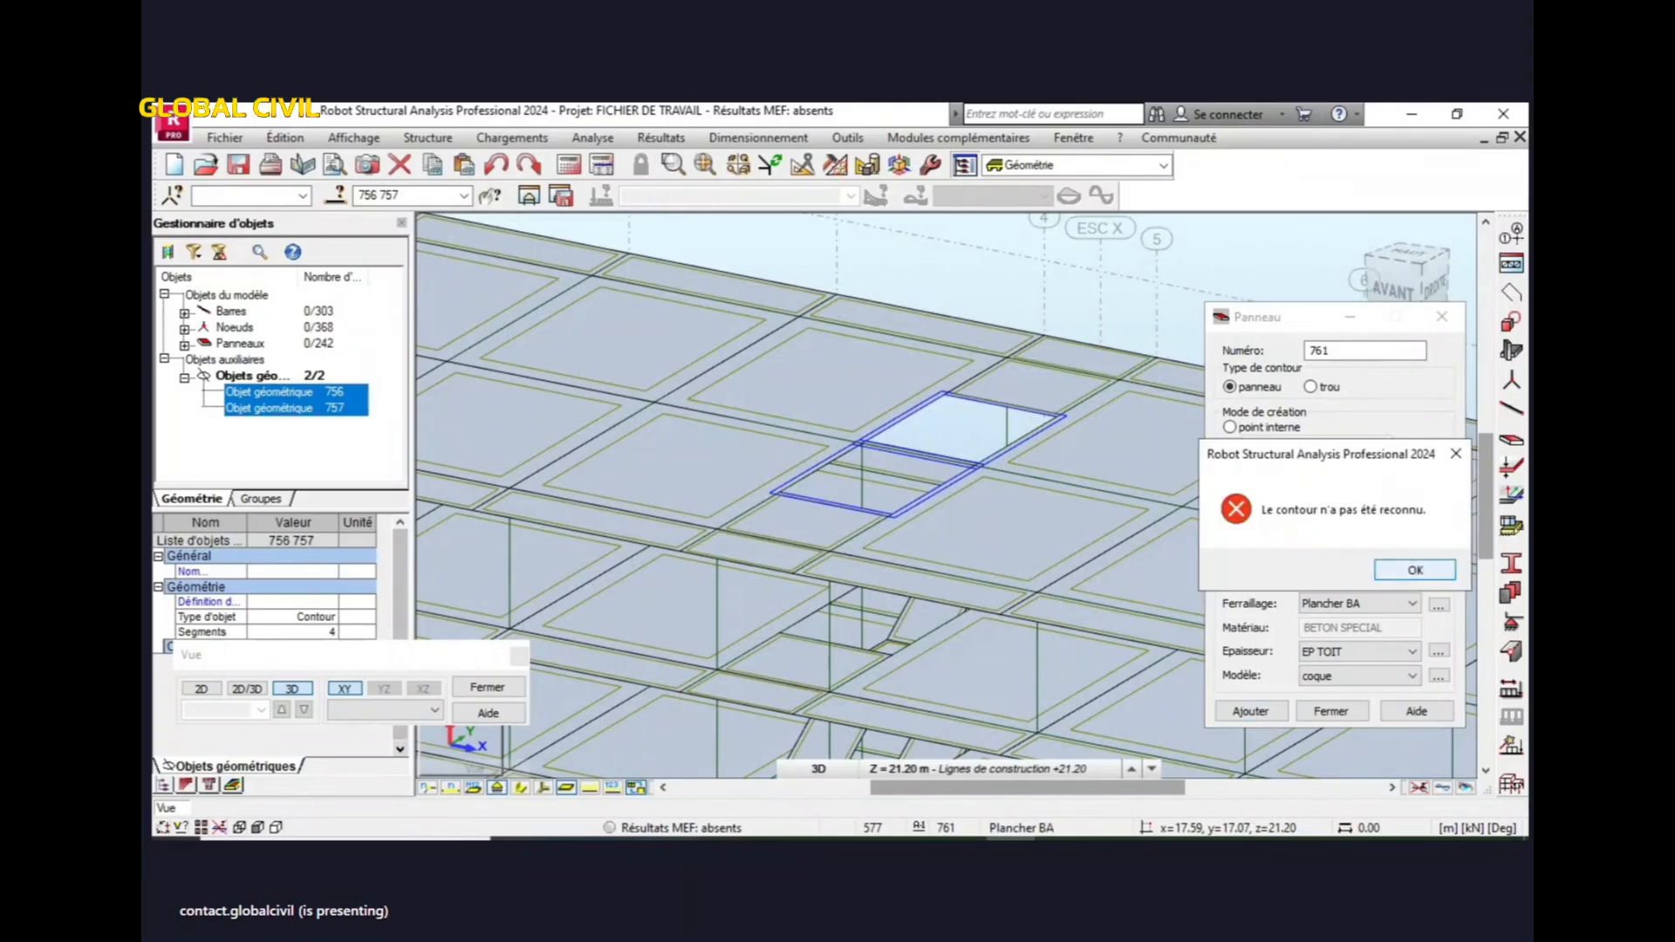
{"action": "left_click", "coordinate": [1413, 571]}
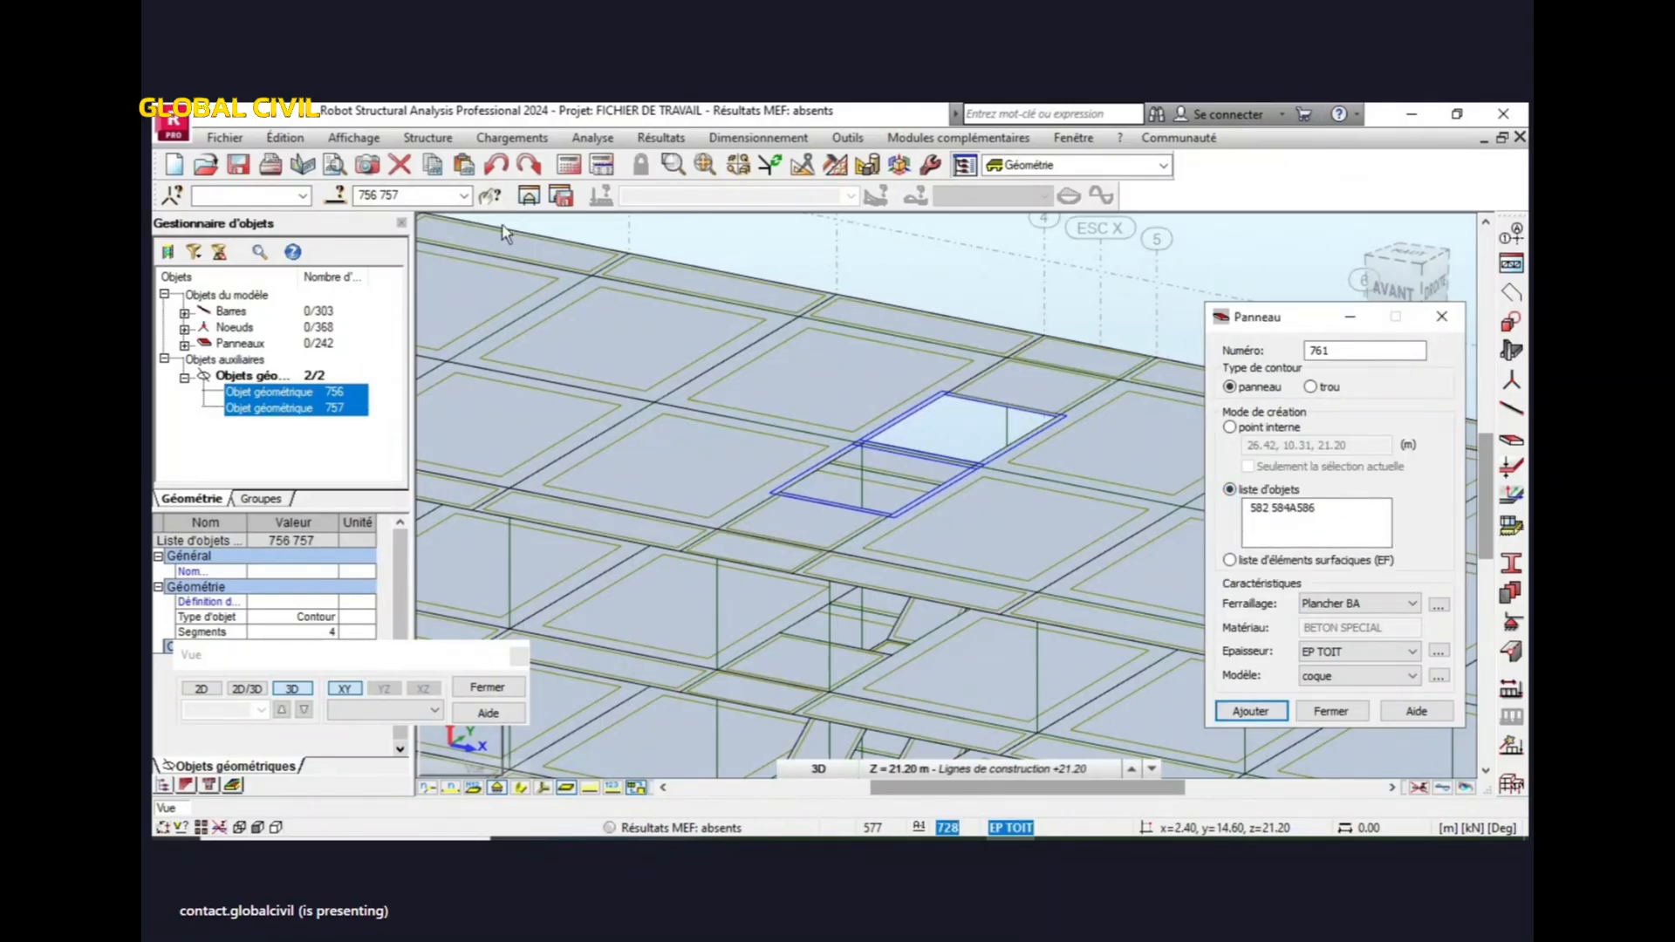
{"action": "left_click", "coordinate": [496, 164]}
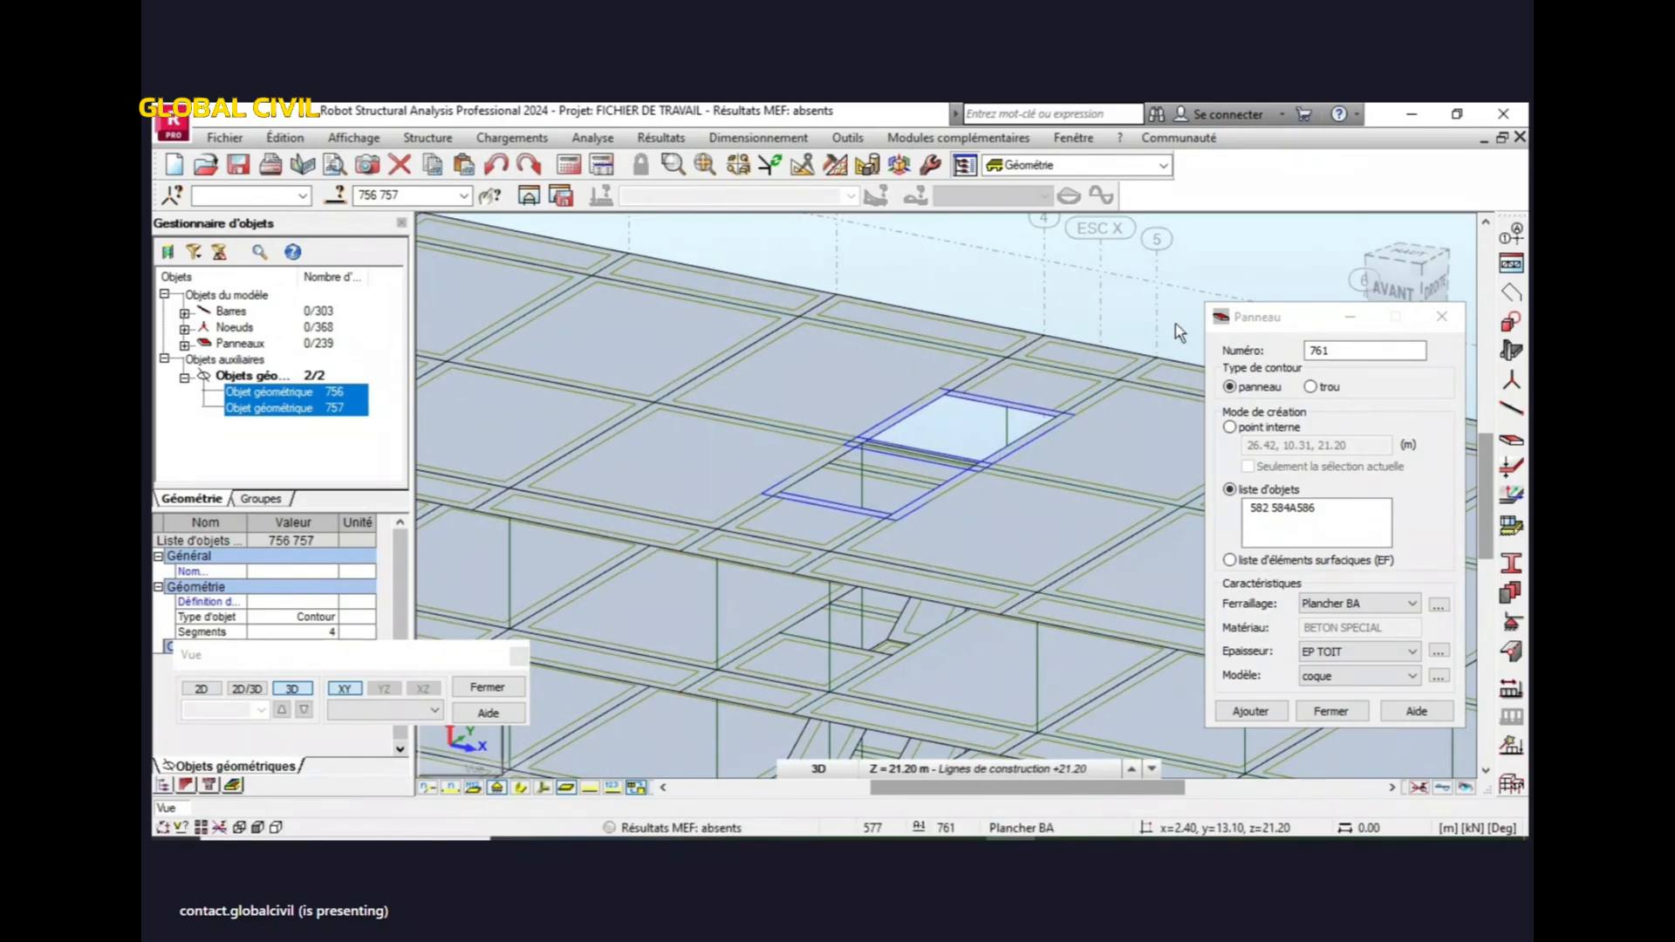
- Create Plancher BA panels with EP TOIT thickness over both stairwell contours using object list 756 757, and close the open dialogs
{"action": "left_click", "coordinate": [413, 193]}
{"action": "key", "text": "ctrl+c"}
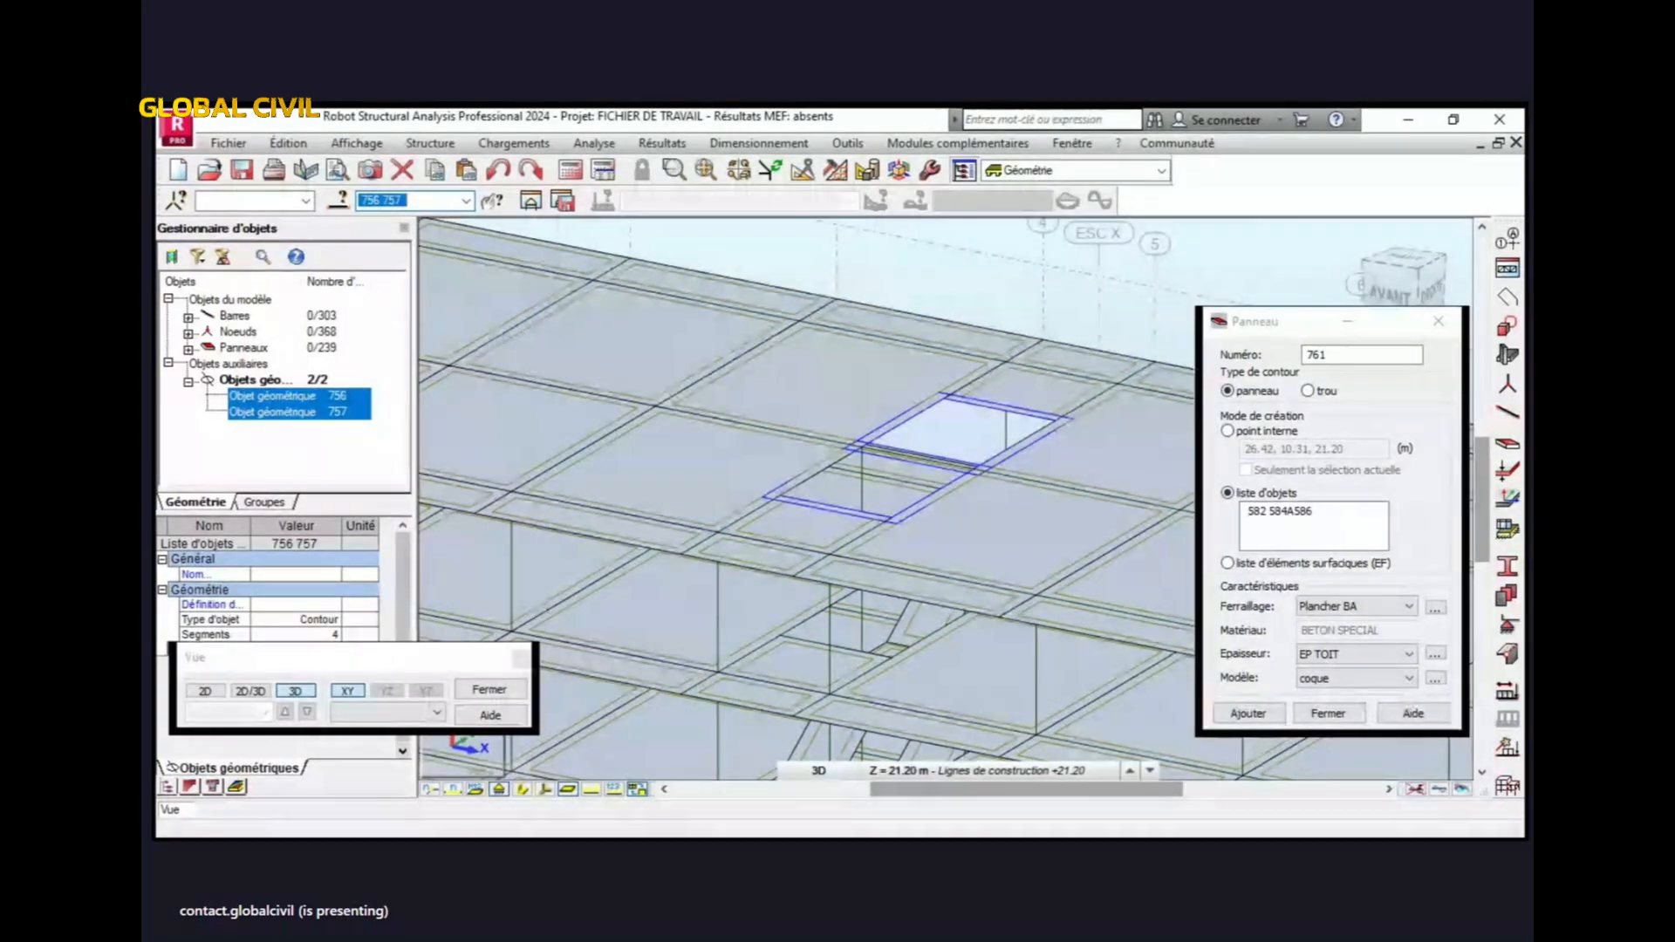
{"action": "left_click", "coordinate": [1323, 509]}
{"action": "left_click_drag", "start_coordinate": [1325, 509], "coordinate": [1260, 511]}
{"action": "key", "text": "ctrl+v"}
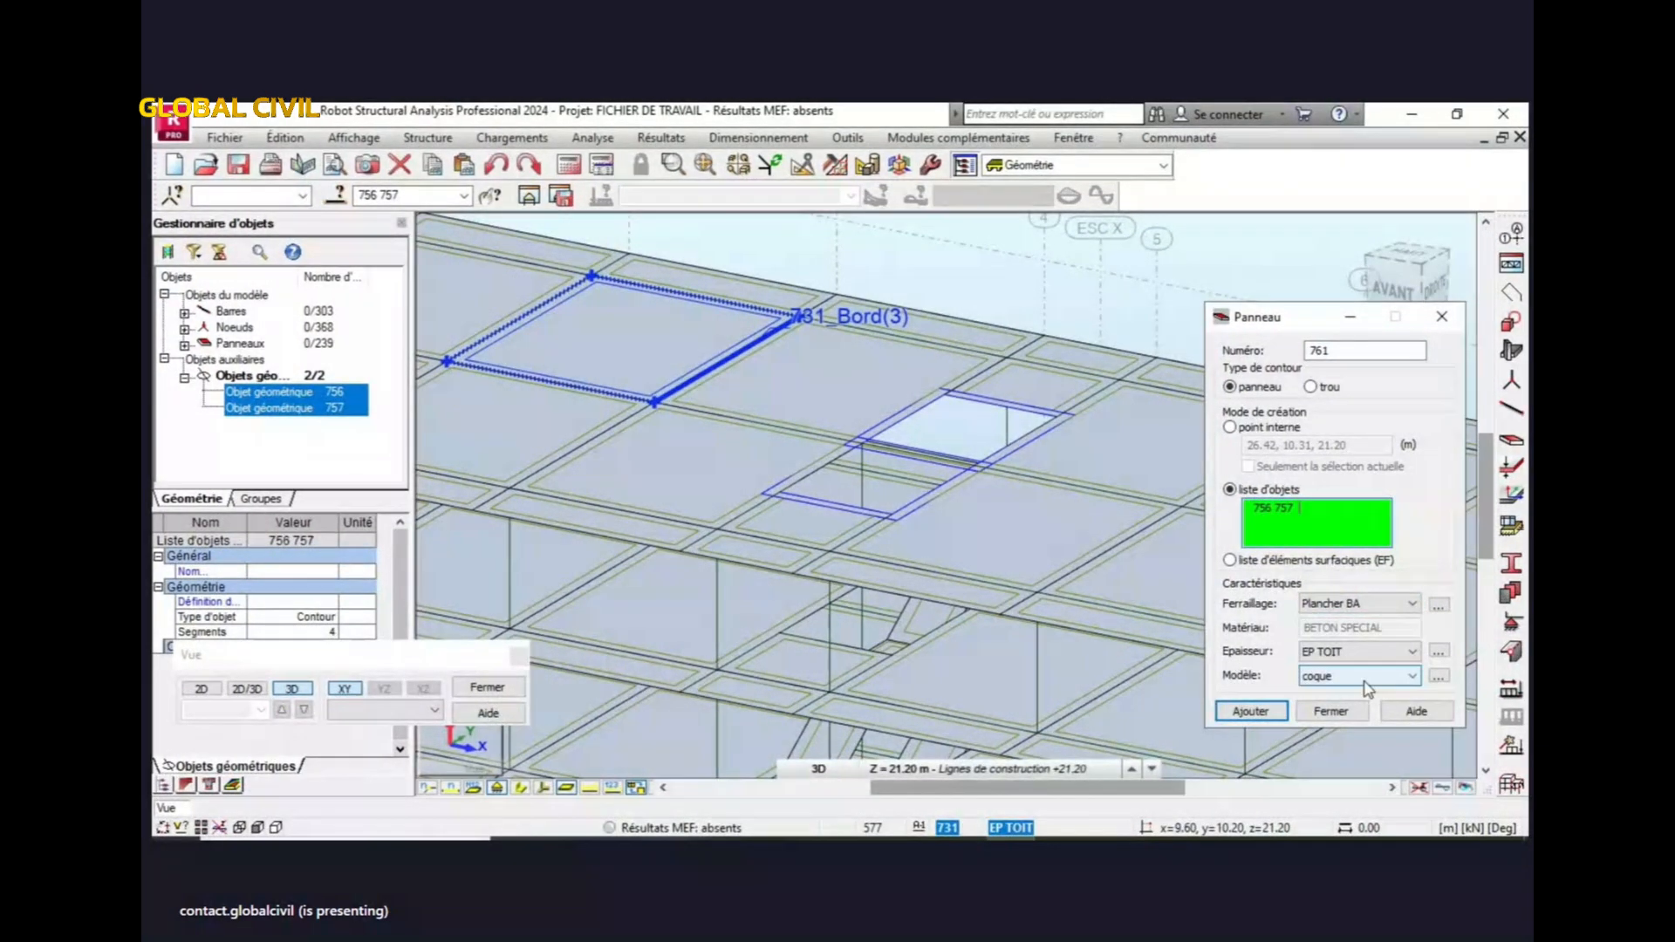
{"action": "left_click", "coordinate": [1250, 712]}
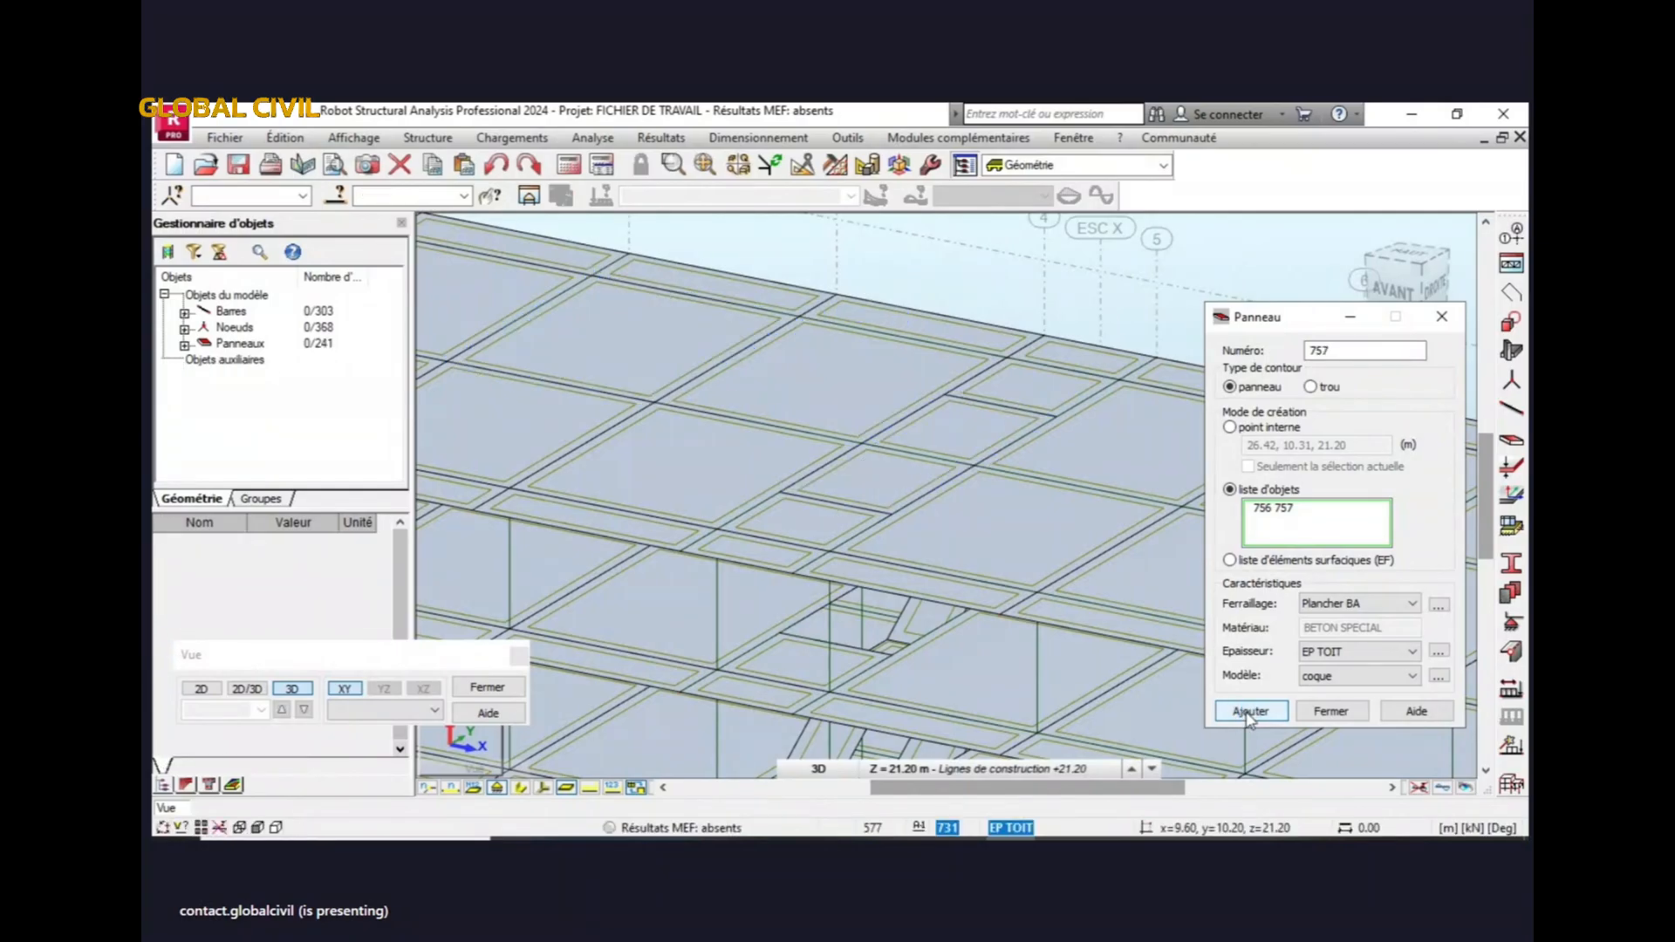
{"action": "left_click", "coordinate": [1442, 318]}
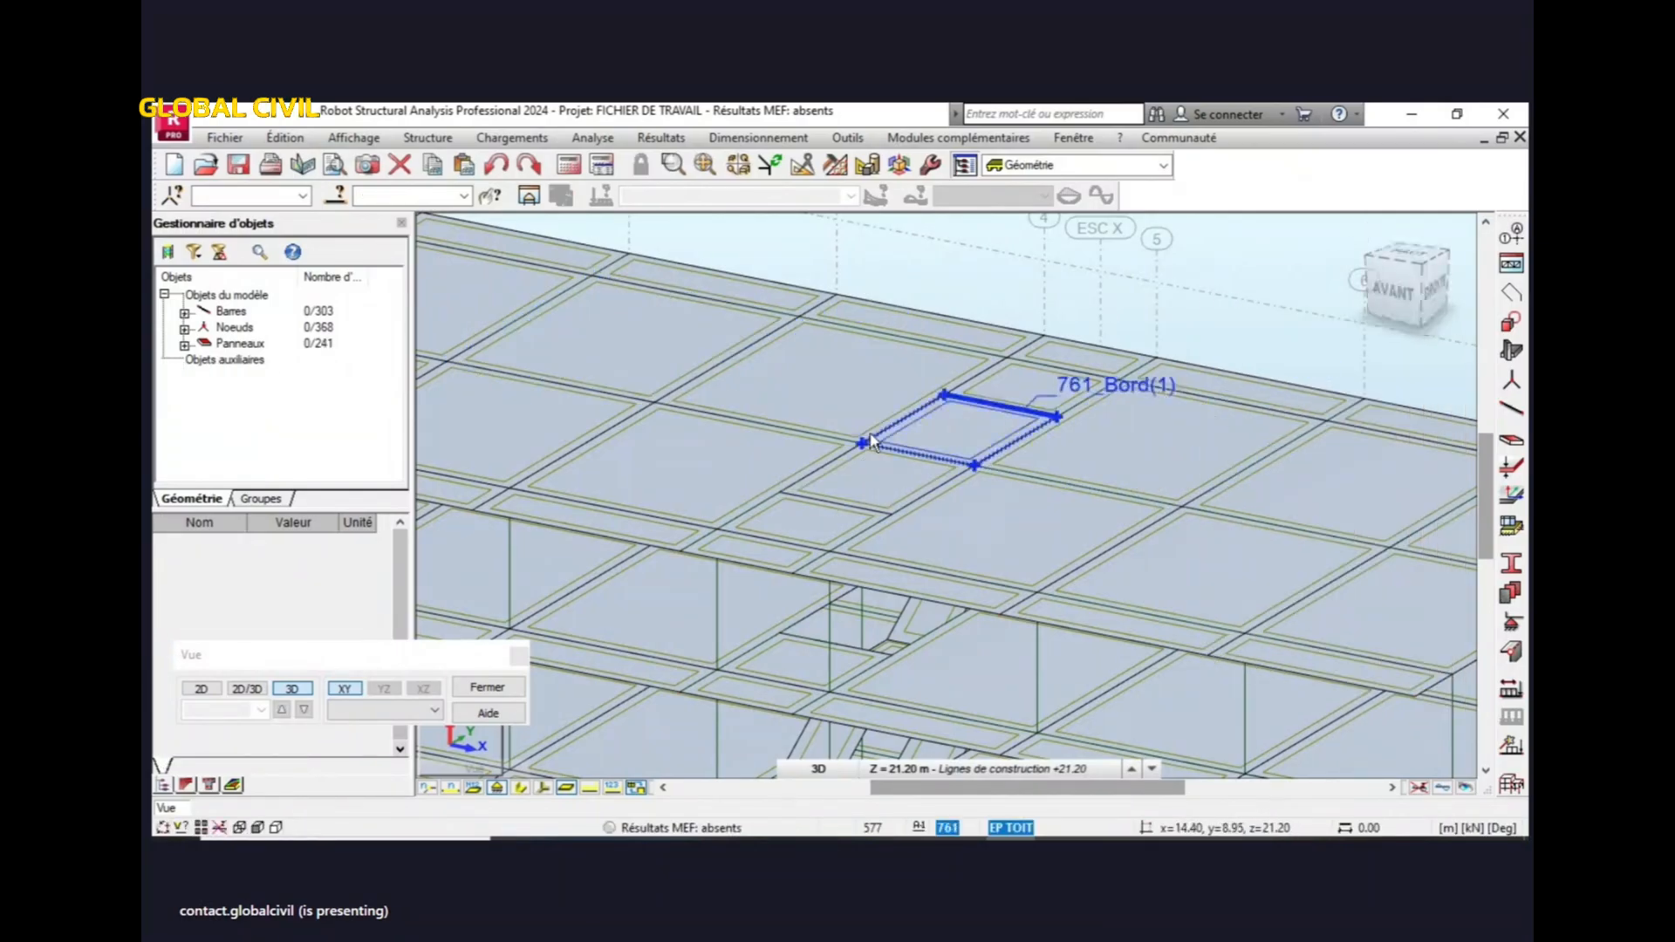
{"action": "left_click", "coordinate": [487, 686]}
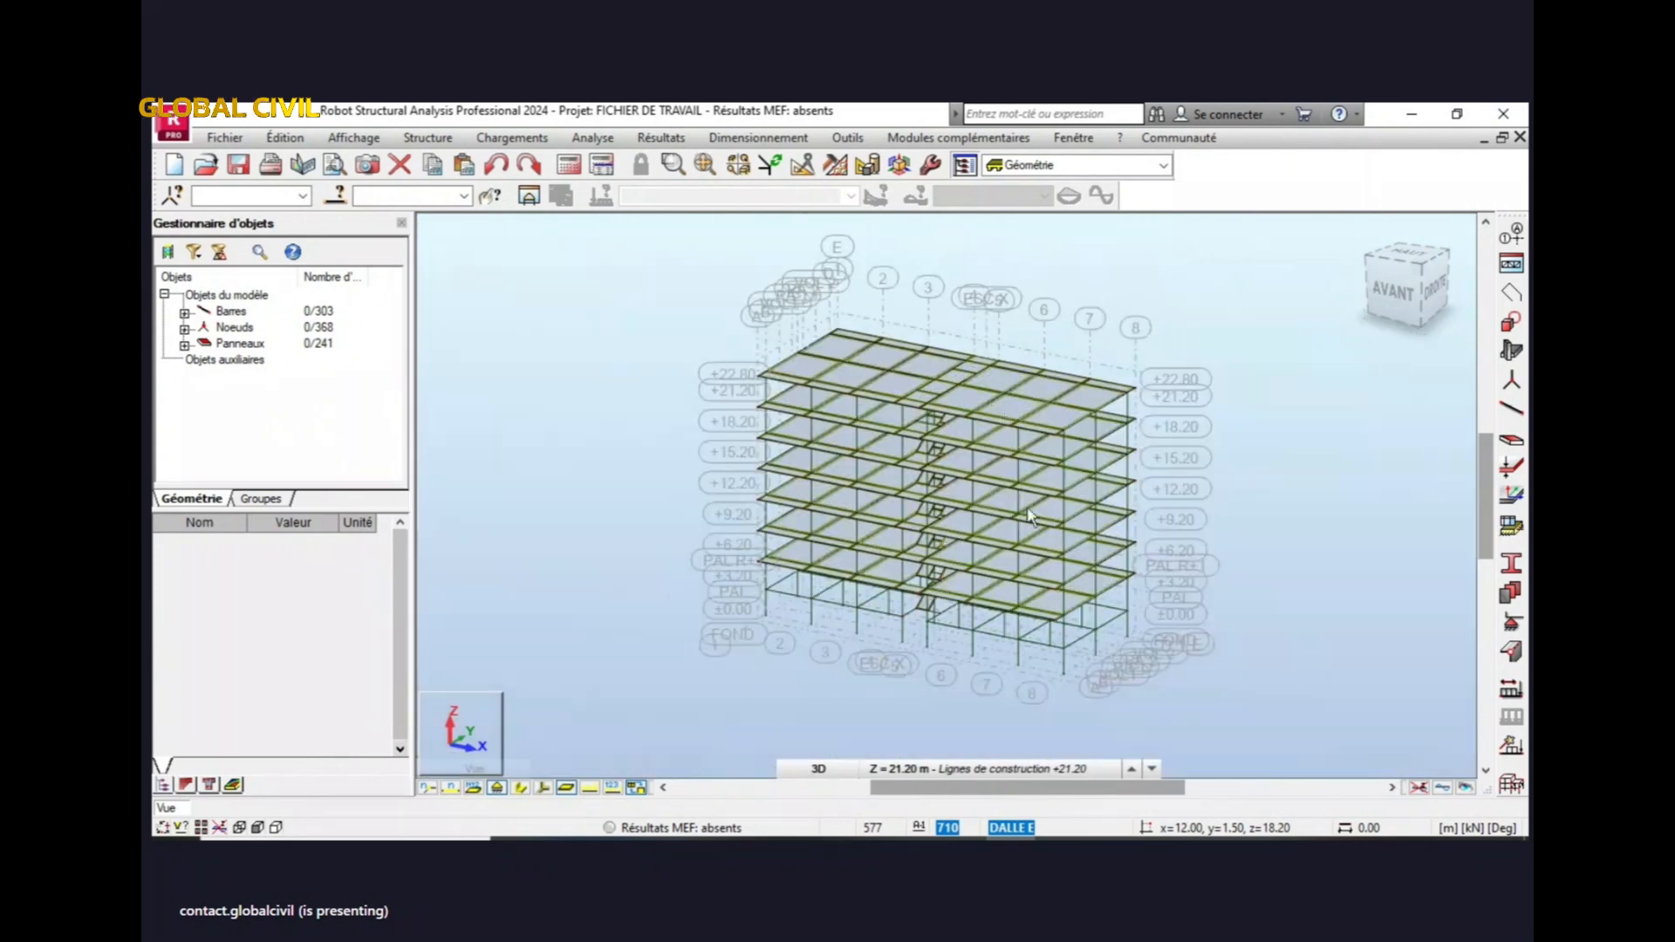
- Examine the closed roof opening, the floor slabs and the stairwell through all storeys of the building in 3D
{"action": "scroll", "coordinate": [964, 375], "scroll_direction": "up", "scroll_amount": 3}
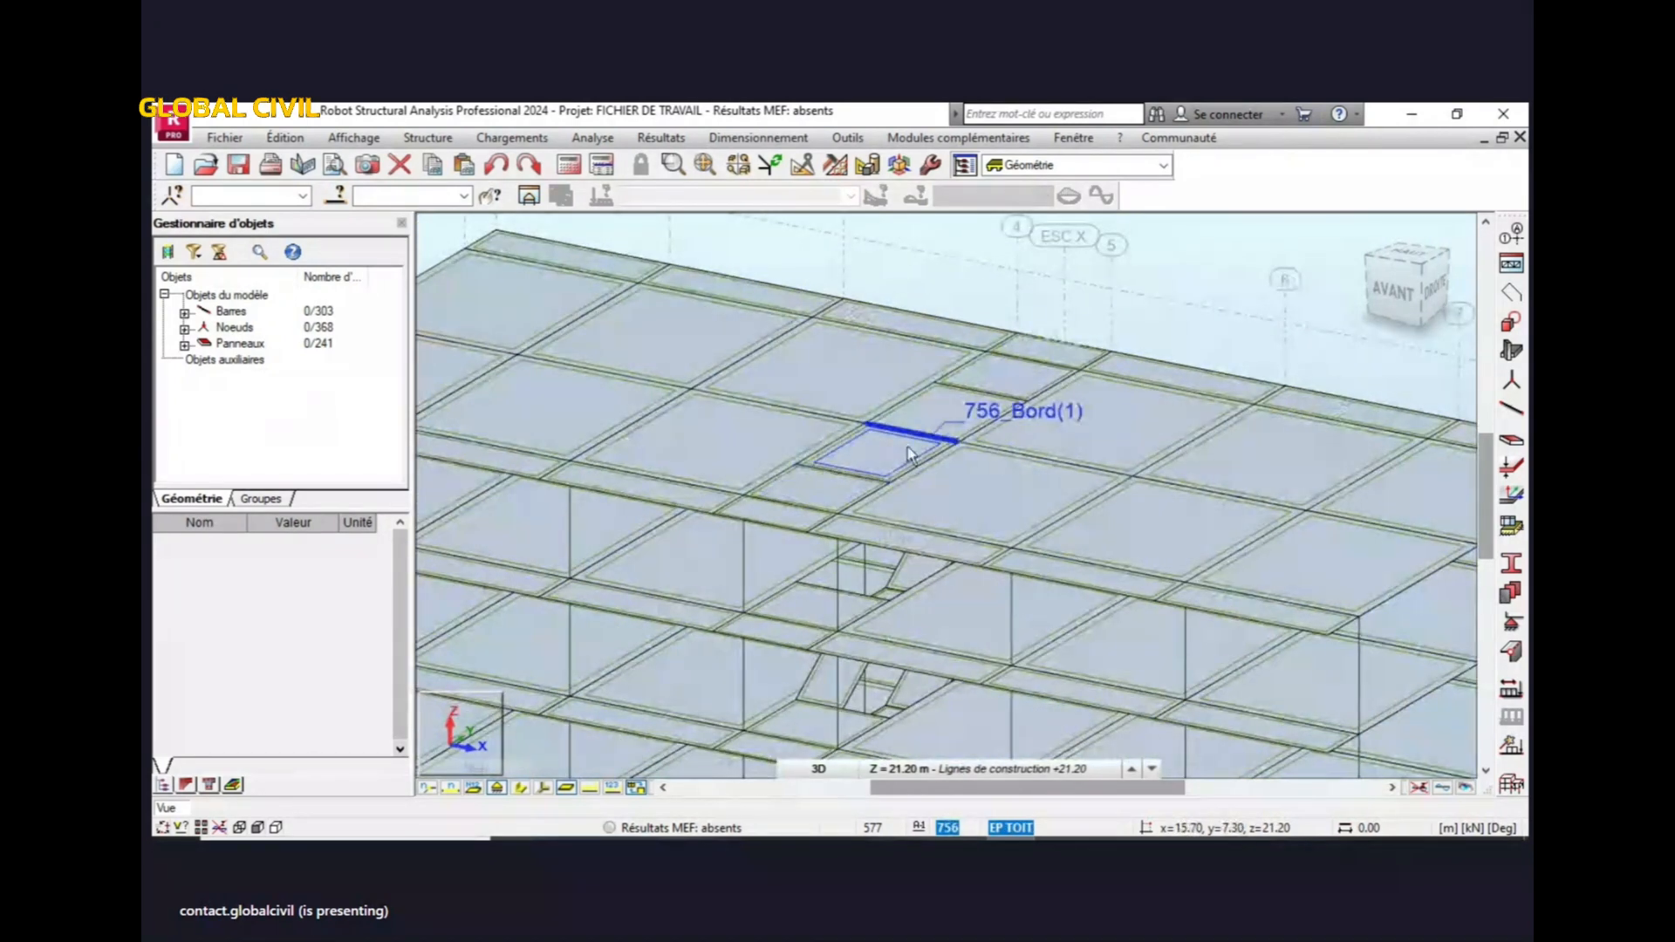
{"action": "scroll", "coordinate": [925, 417], "scroll_direction": "down", "scroll_amount": 4}
{"action": "scroll", "coordinate": [925, 417], "scroll_direction": "down", "scroll_amount": 5}
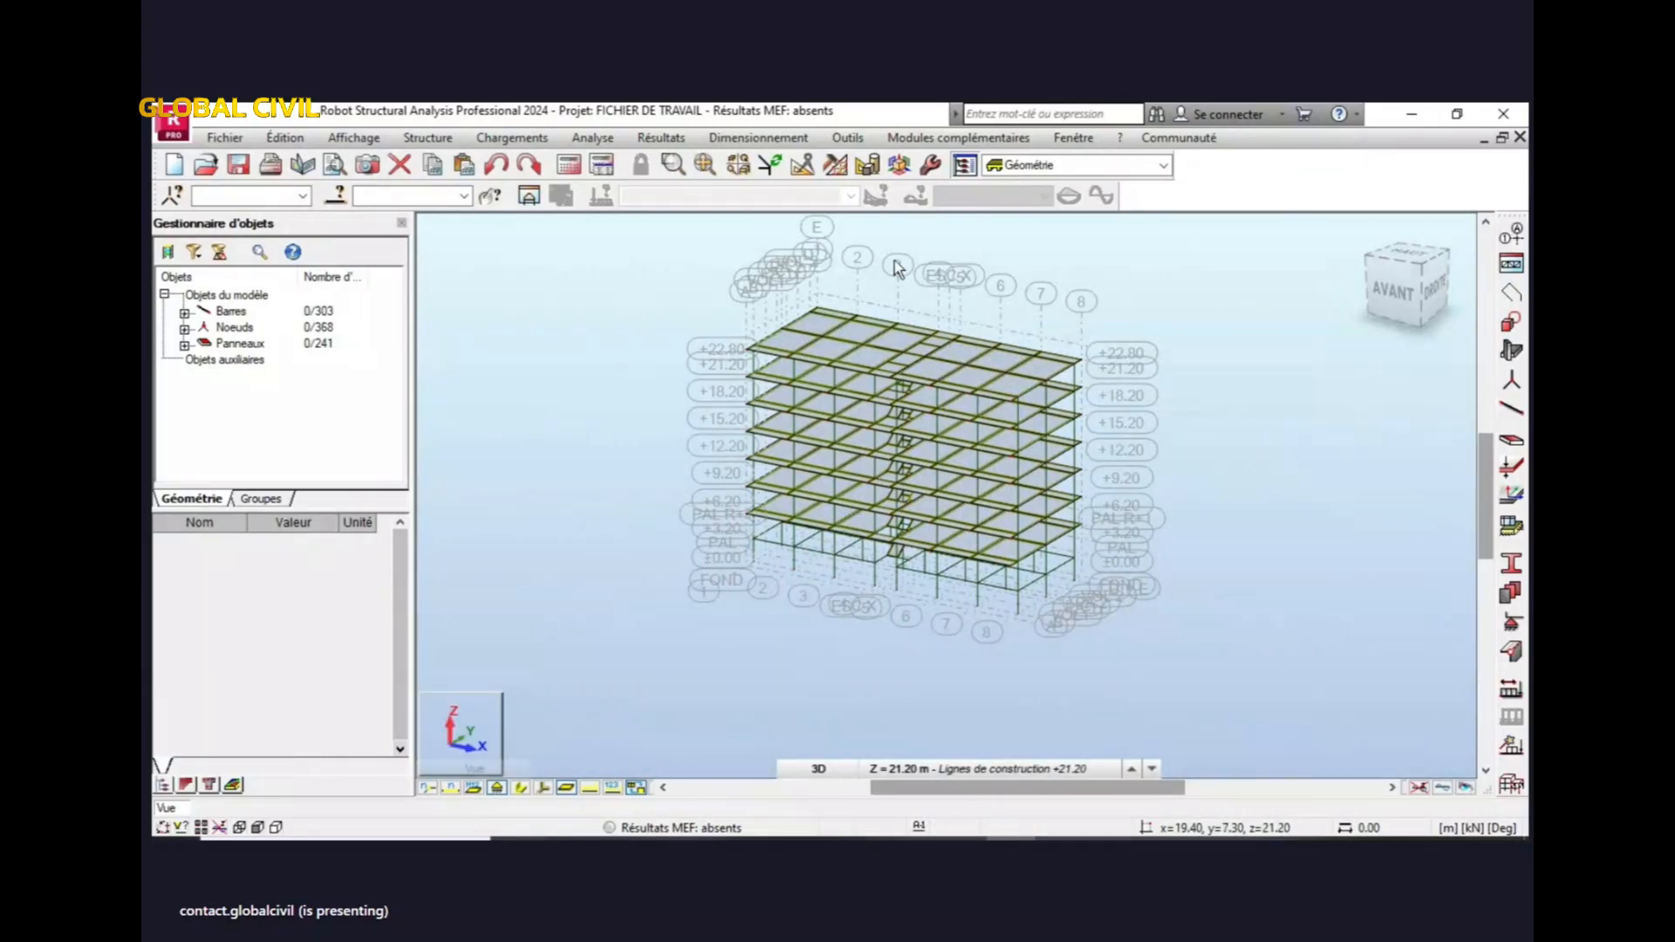
{"action": "scroll", "coordinate": [833, 304], "scroll_direction": "up", "scroll_amount": 4}
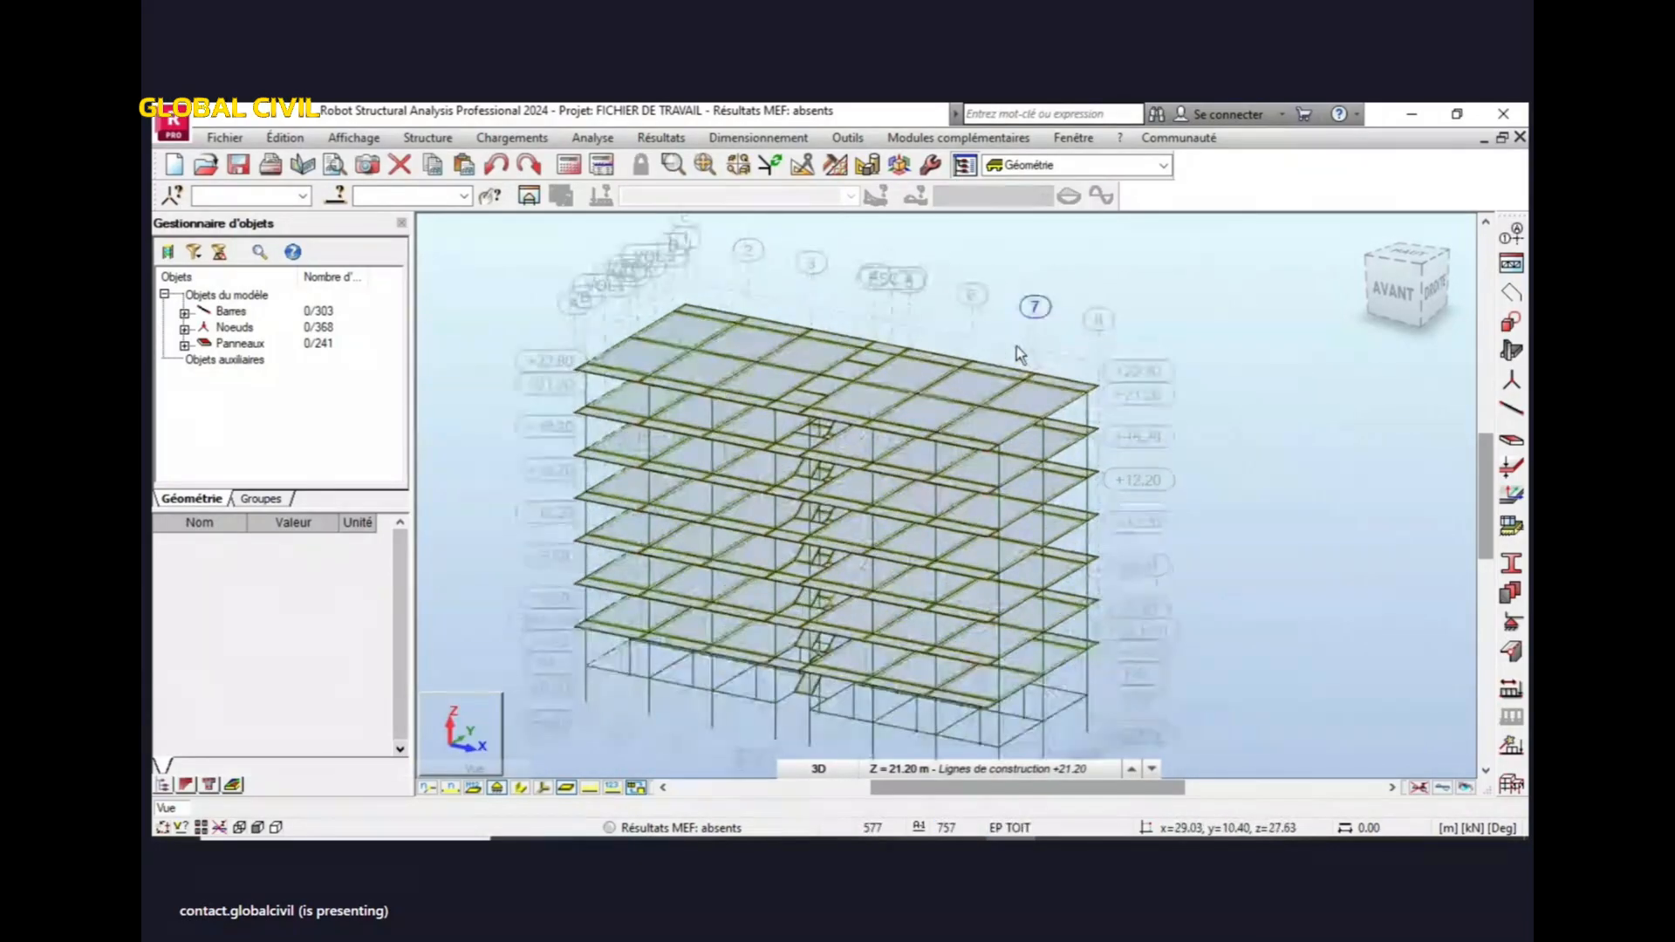
{"action": "scroll", "coordinate": [1075, 365], "scroll_direction": "down", "scroll_amount": 2}
{"action": "scroll", "coordinate": [1075, 364], "scroll_direction": "down", "scroll_amount": 2}
{"action": "scroll", "coordinate": [959, 445], "scroll_direction": "up", "scroll_amount": 6}
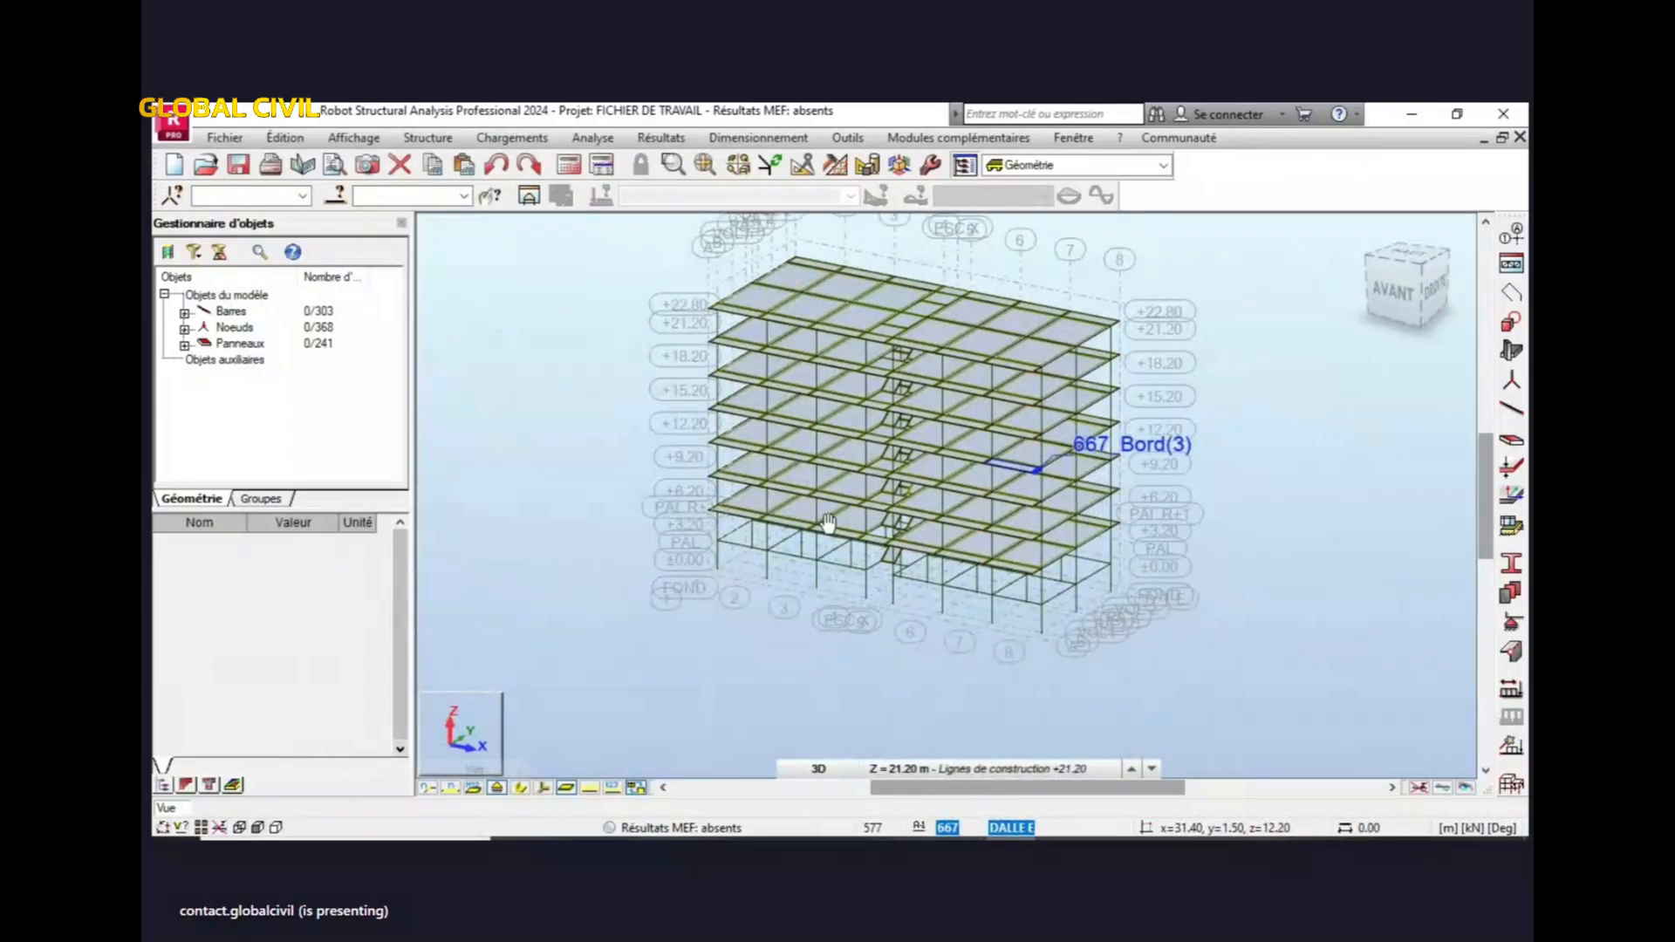
{"action": "scroll", "coordinate": [872, 515], "scroll_direction": "down", "scroll_amount": 6}
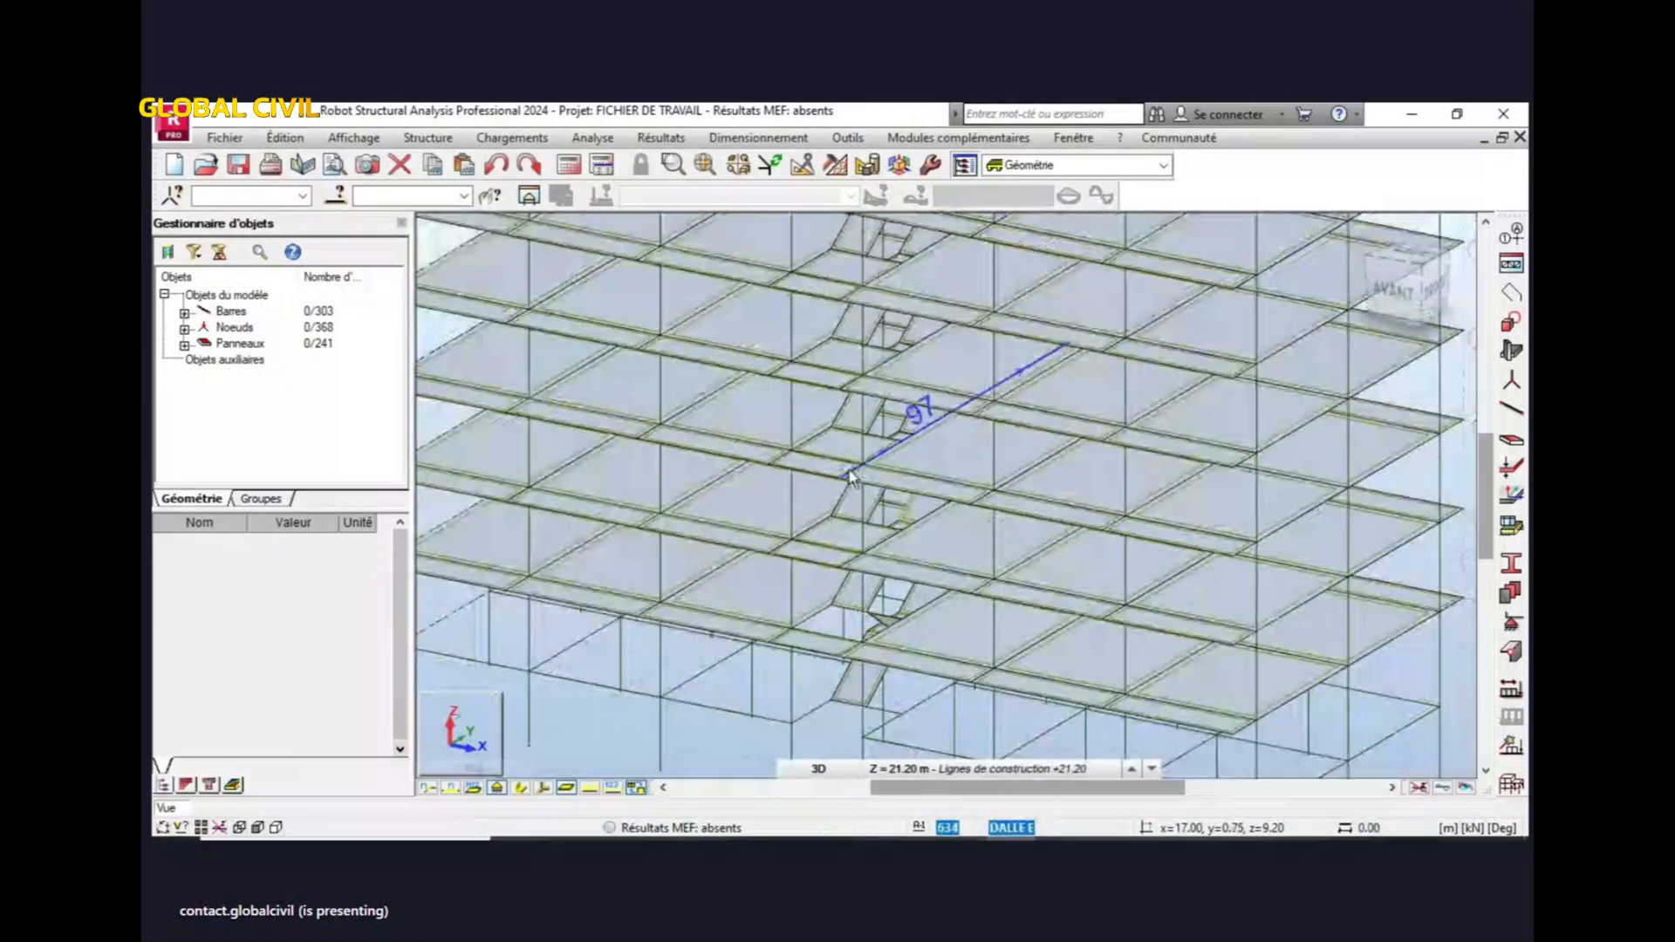
{"action": "scroll", "coordinate": [838, 593], "scroll_direction": "up", "scroll_amount": 6}
{"action": "scroll", "coordinate": [850, 593], "scroll_direction": "down", "scroll_amount": 8}
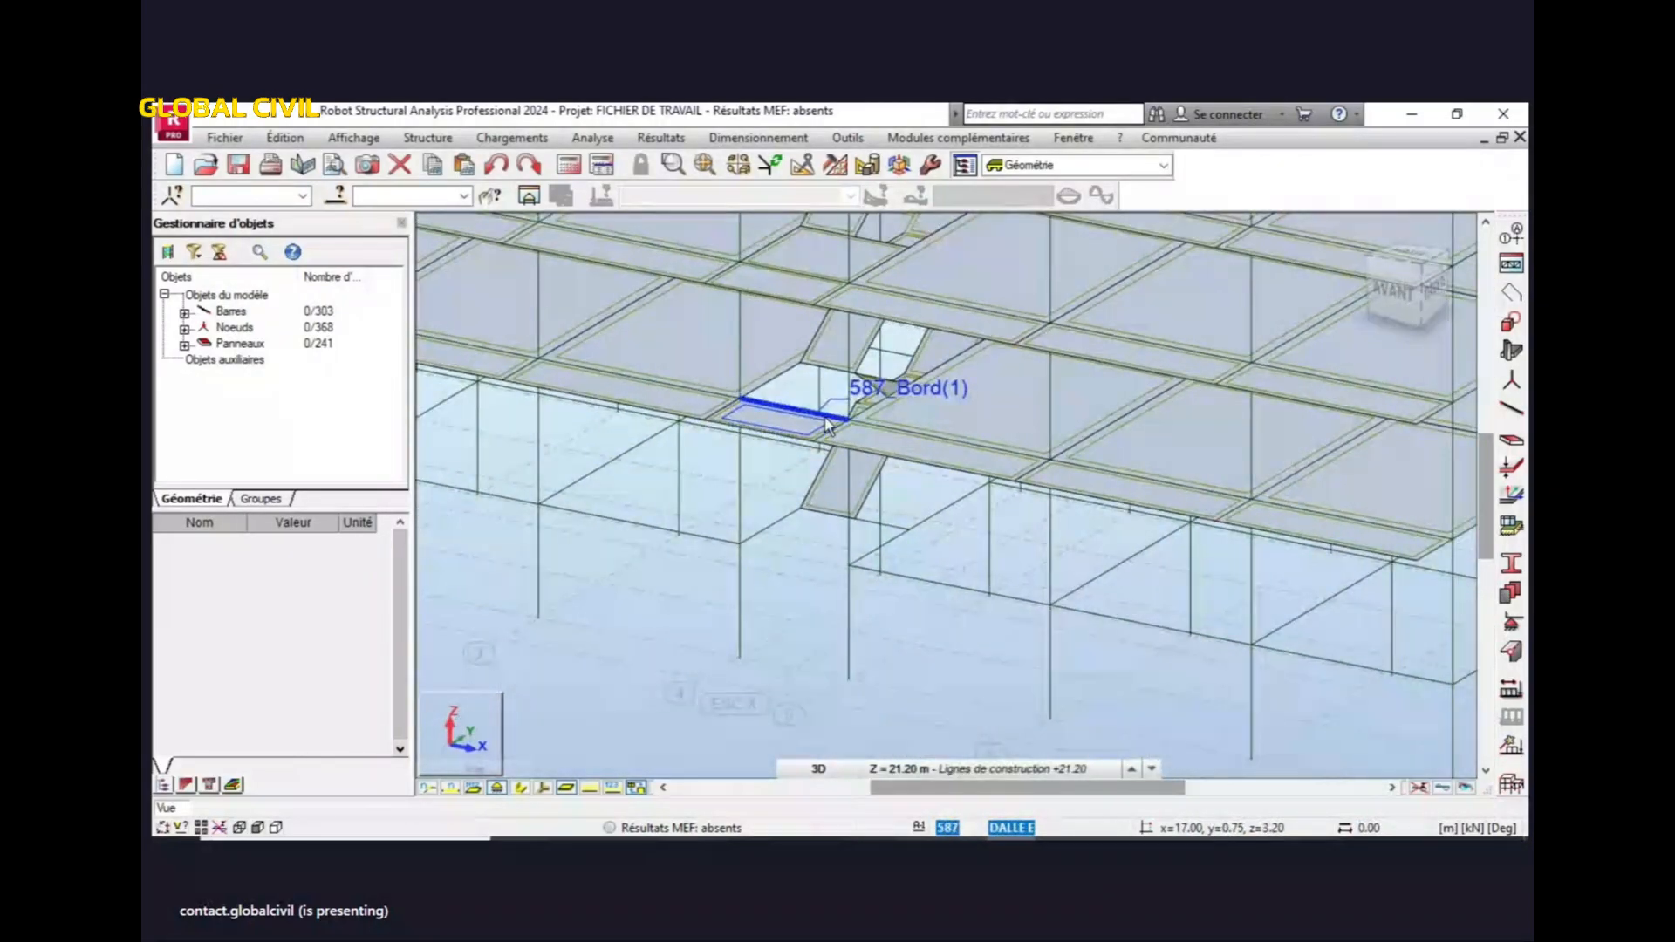
{"action": "scroll", "coordinate": [843, 551], "scroll_direction": "down", "scroll_amount": 2}
{"action": "middle_click_drag", "start_coordinate": [826, 549], "coordinate": [860, 534], "text": "shift"}
{"action": "scroll", "coordinate": [860, 528], "scroll_direction": "up", "scroll_amount": 5}
{"action": "scroll", "coordinate": [1021, 498], "scroll_direction": "down", "scroll_amount": 2}
{"action": "middle_click_drag", "start_coordinate": [1023, 502], "coordinate": [1048, 585], "text": "shift"}
{"action": "scroll", "coordinate": [1047, 593], "scroll_direction": "down", "scroll_amount": 2}
{"action": "mouse_move", "coordinate": [1047, 497]}
{"action": "middle_mouse_down"}
{"action": "mouse_move", "coordinate": [1050, 572]}
{"action": "mouse_move", "coordinate": [1049, 487]}
{"action": "middle_mouse_up"}
{"action": "scroll", "coordinate": [1039, 423], "scroll_direction": "up", "scroll_amount": 4}
{"action": "scroll", "coordinate": [1040, 515], "scroll_direction": "down", "scroll_amount": 5}
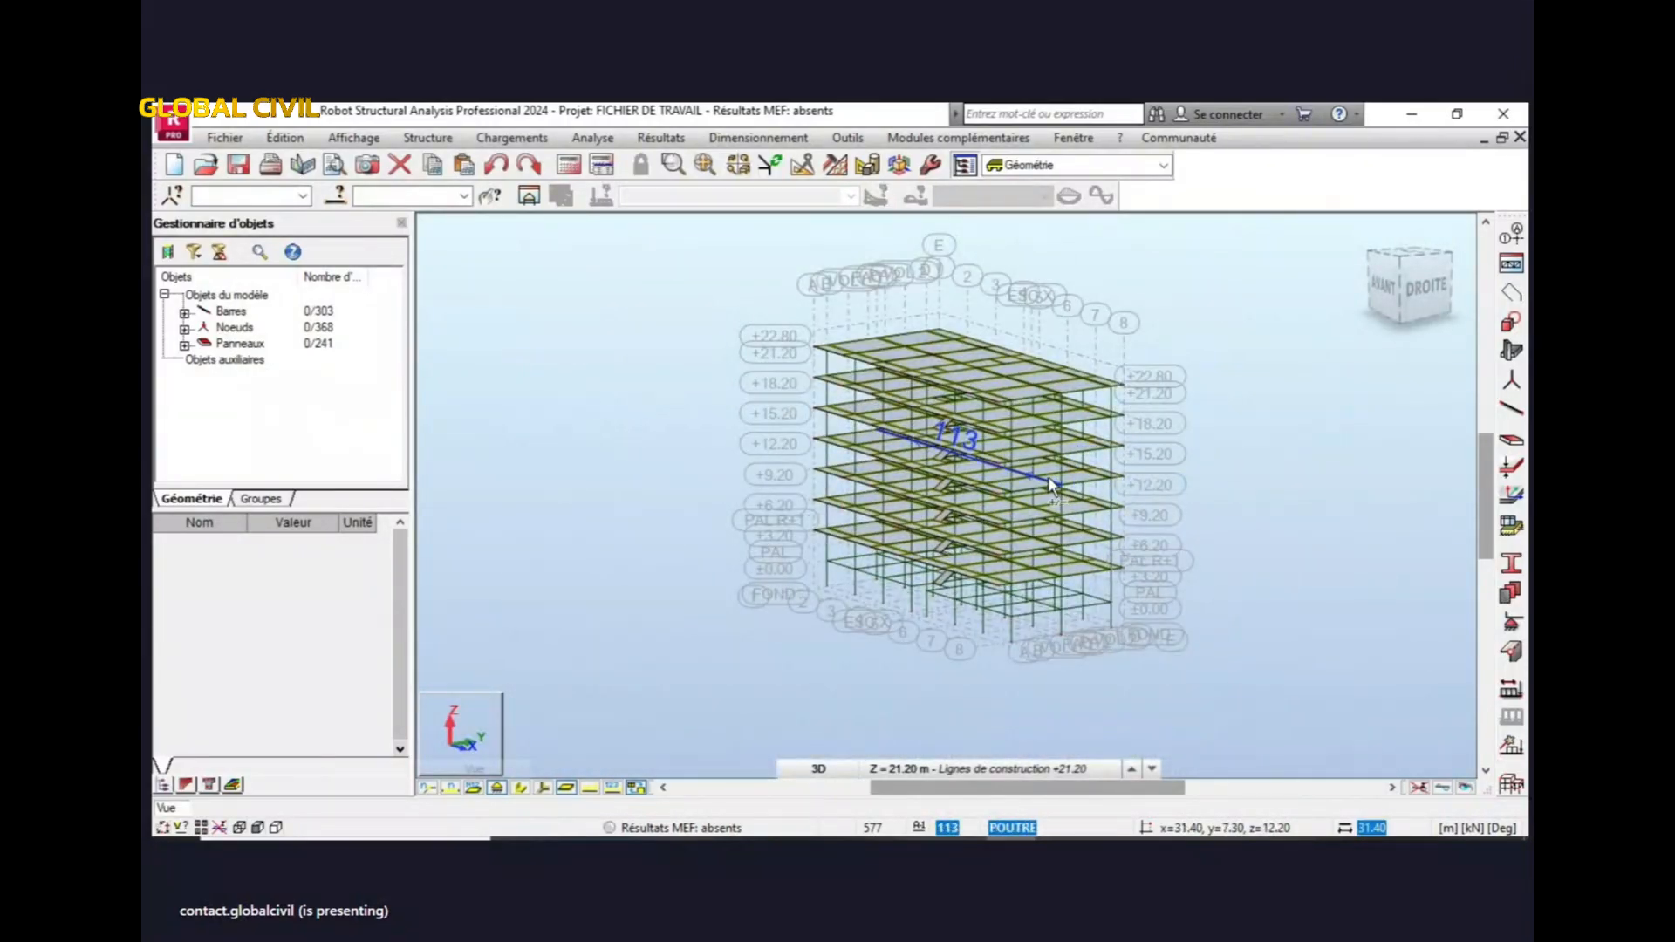
- Save the active project with the completed floor and roof panels
{"action": "left_click", "coordinate": [238, 145]}
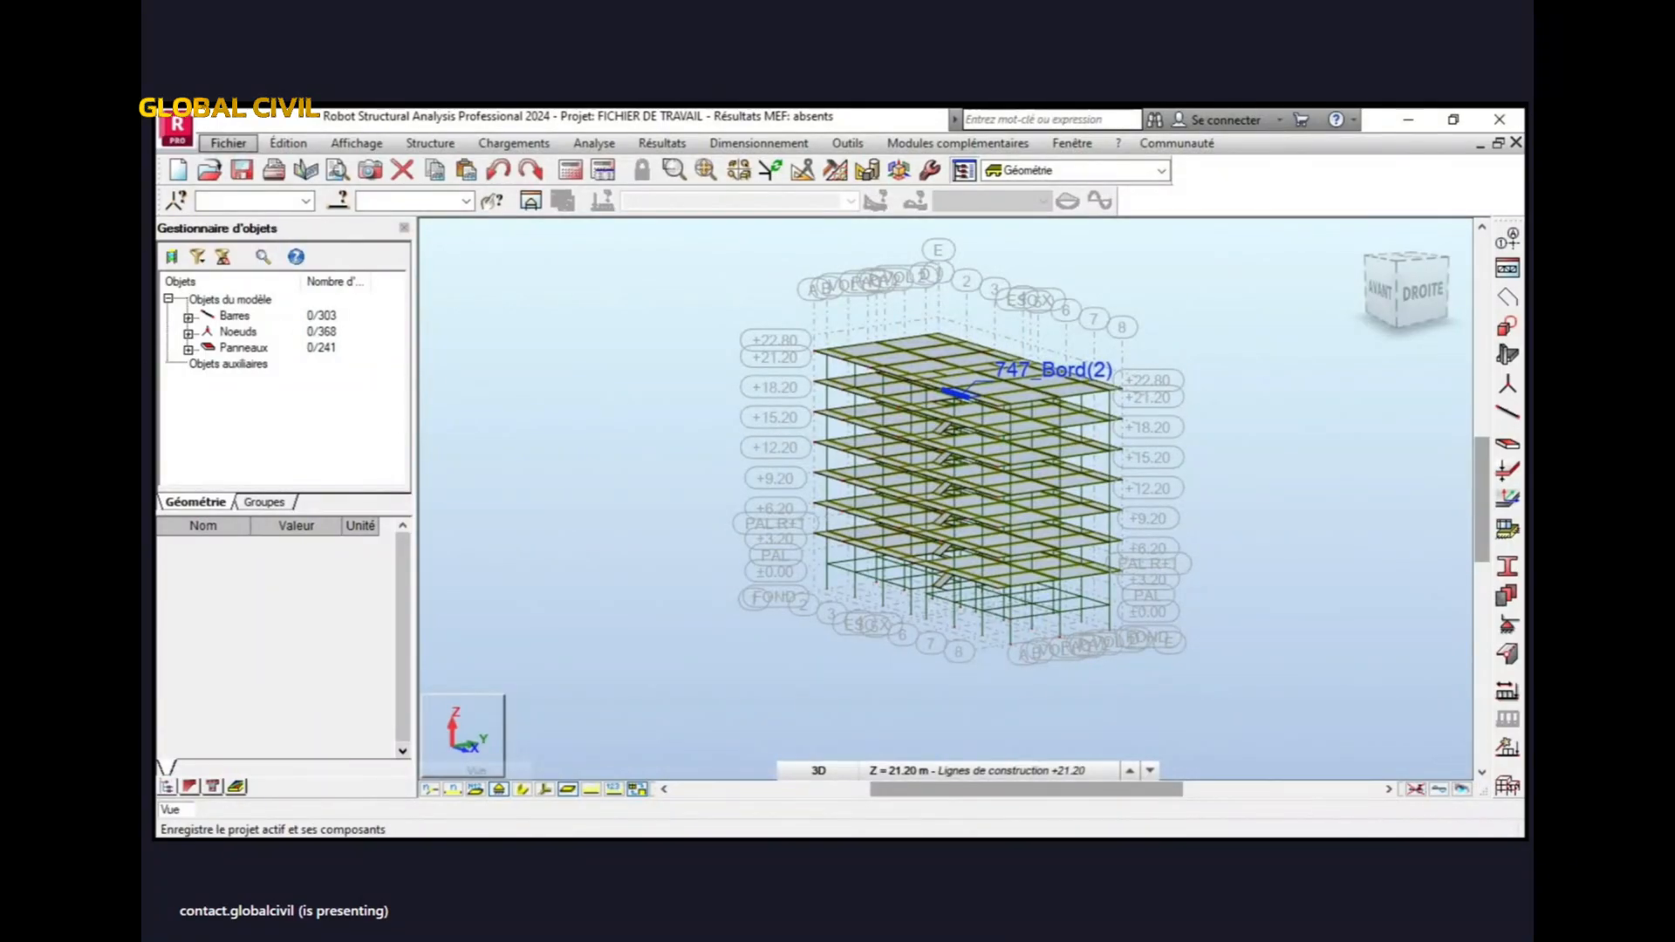
{"action": "left_click", "coordinate": [253, 209]}
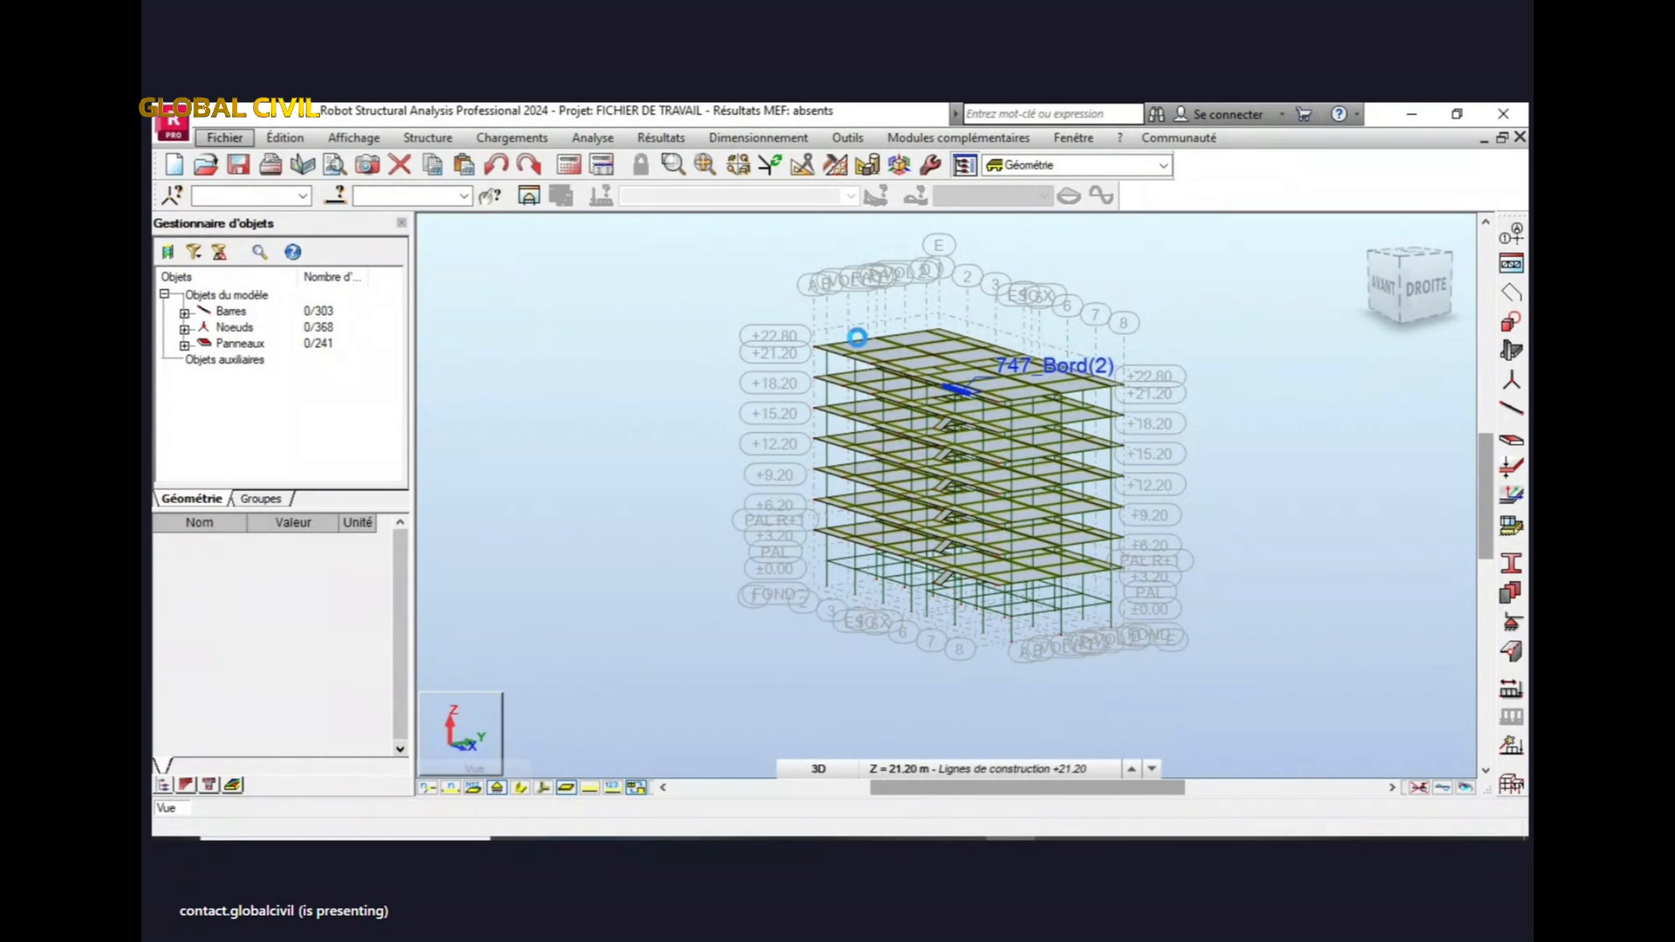